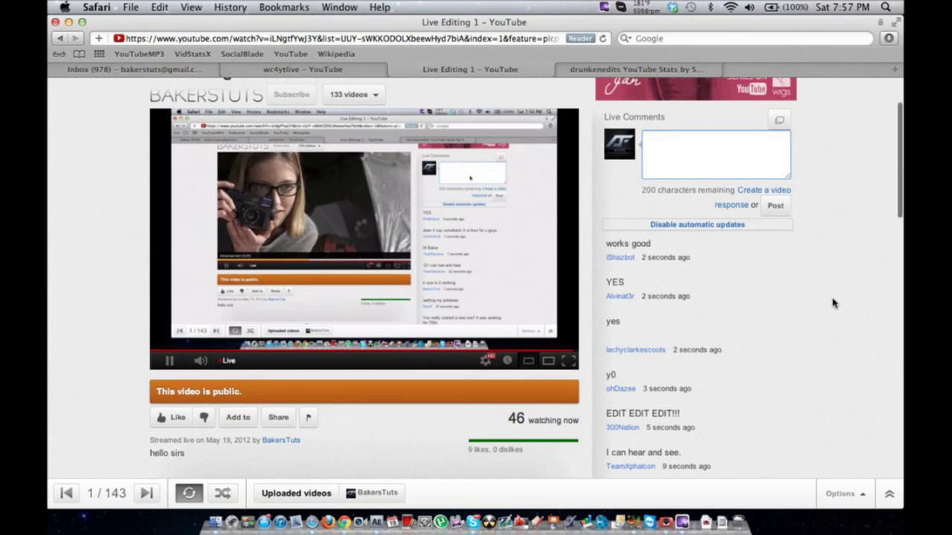
- Leave the Live Editing 1 video page and go to the YouTube home page
scroll(833, 302, down, 5)
scroll(833, 303, up, 8)
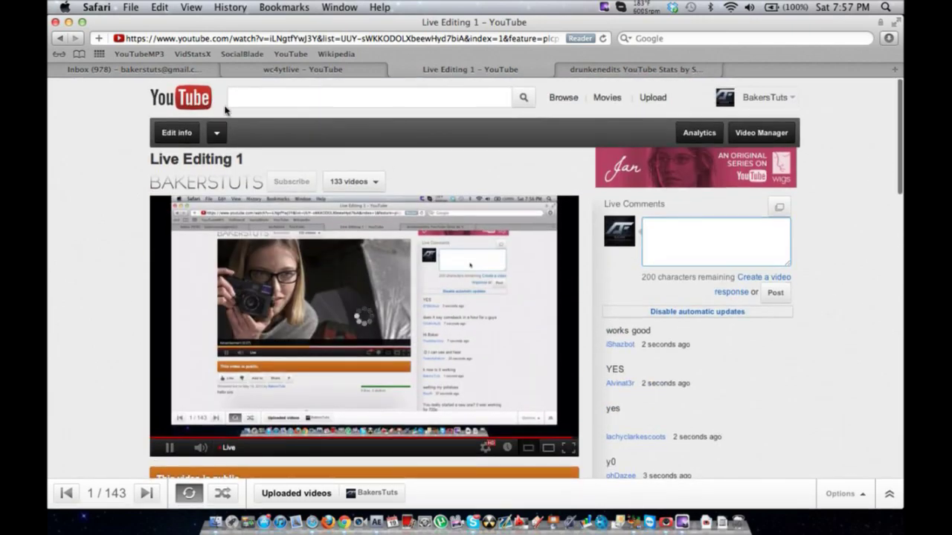
click(197, 101)
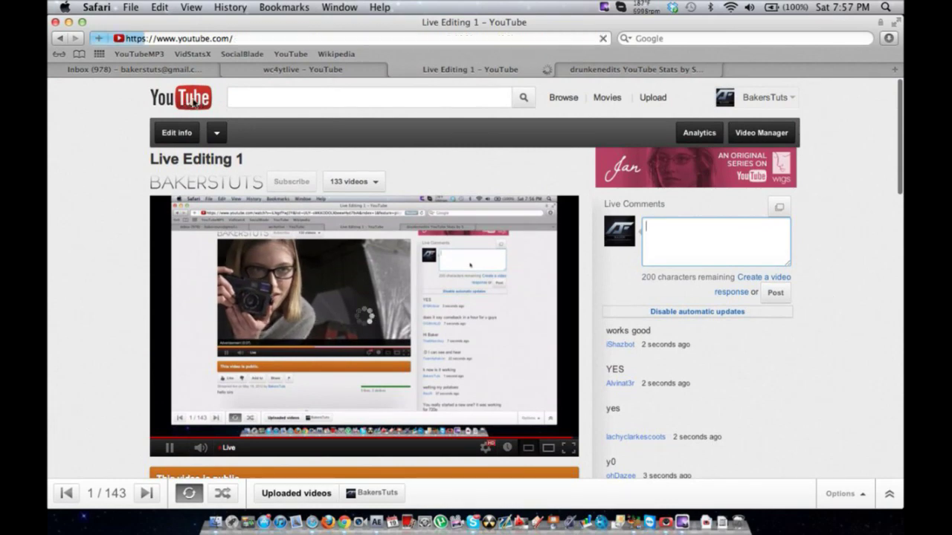
- Switch to Skype, open the favorite contact's chat with unread messages, and send ":o" and "hooray its working"
key(super+Tab)
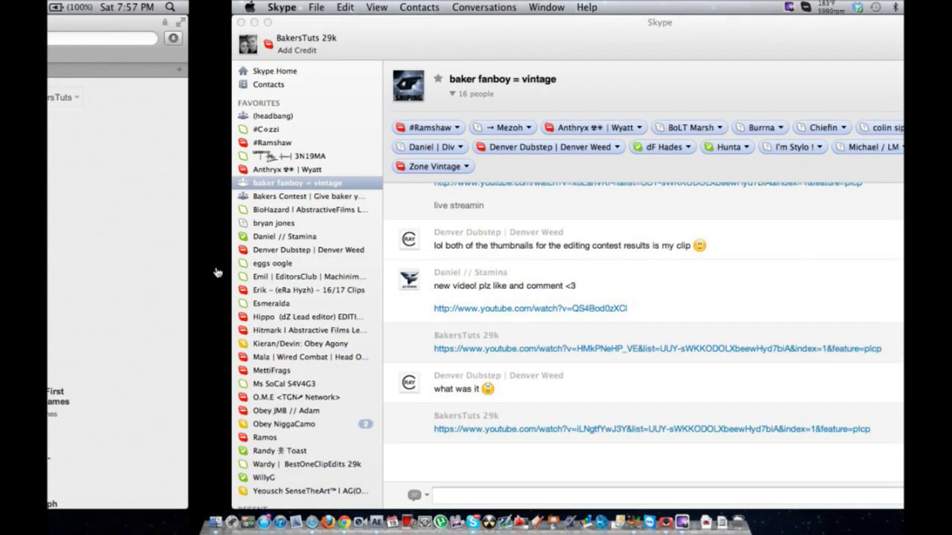
click(104, 426)
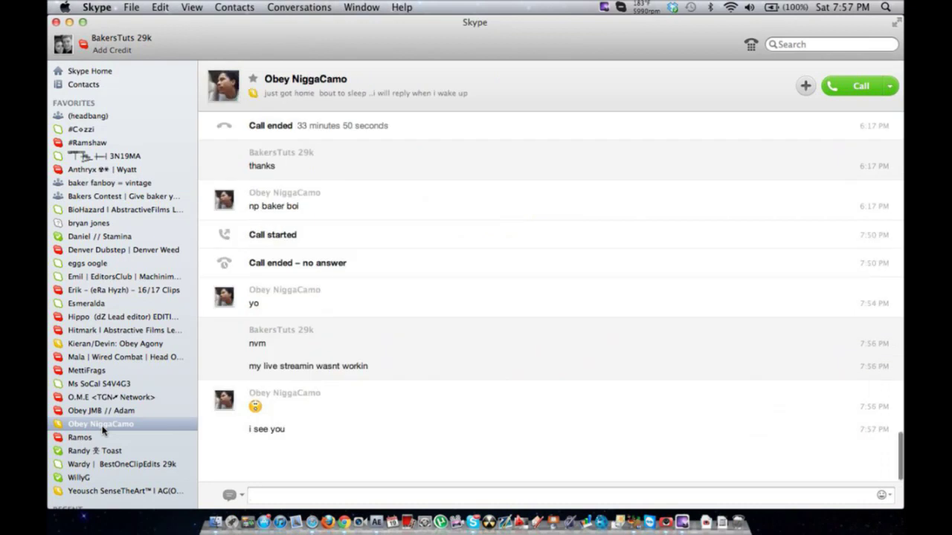
text(:o)
key(Return)
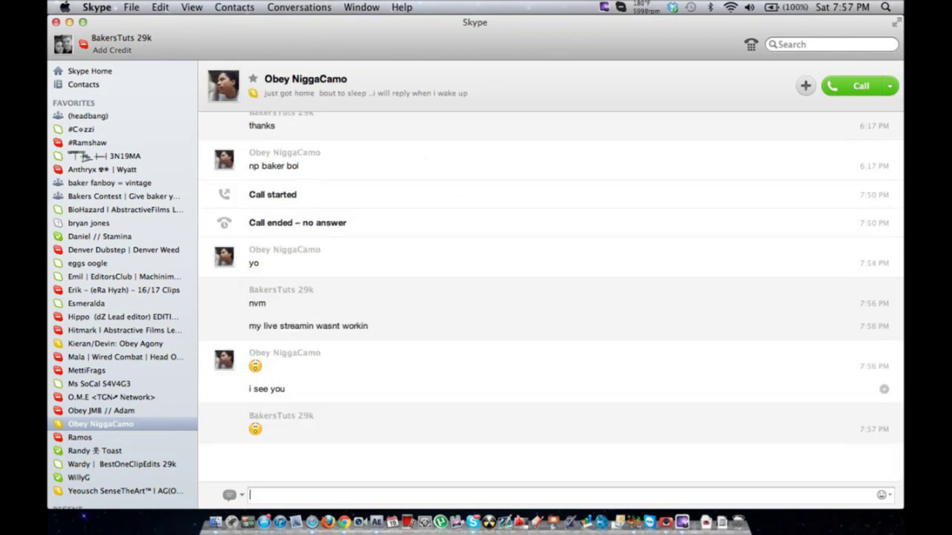
text(hooray its working)
key(Return)
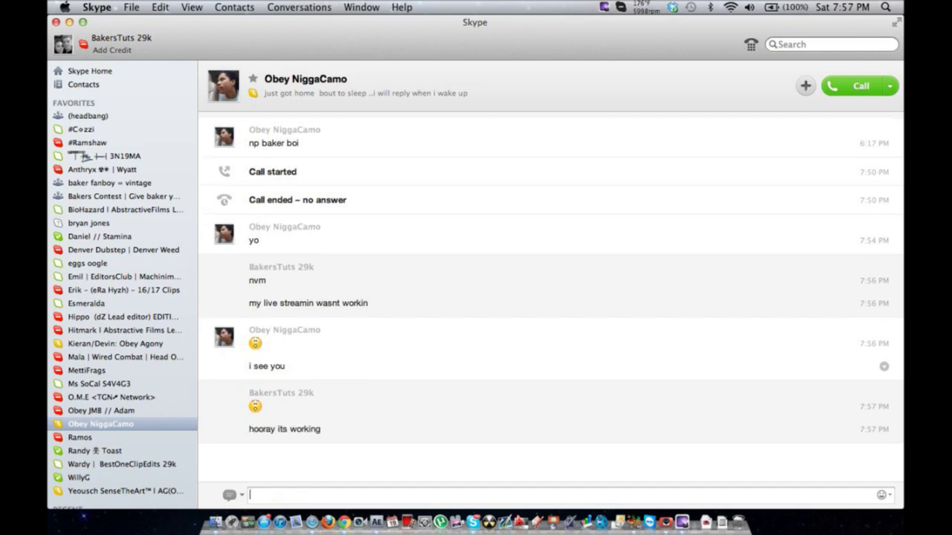
- Switch to After Effects and open the recent project superoveredit.aep in place of the current untitled project
key(ctrl+Right)
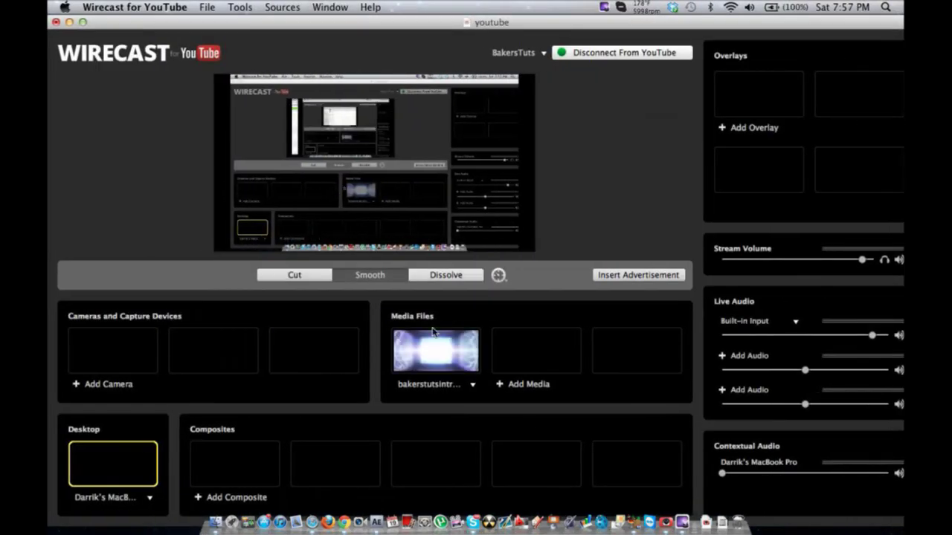
key(ctrl+Up)
click(339, 340)
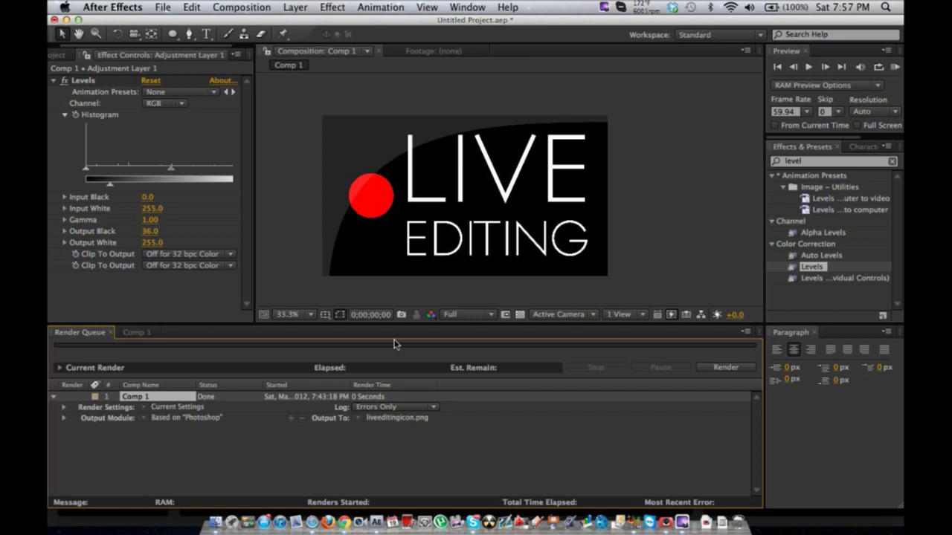
click(162, 7)
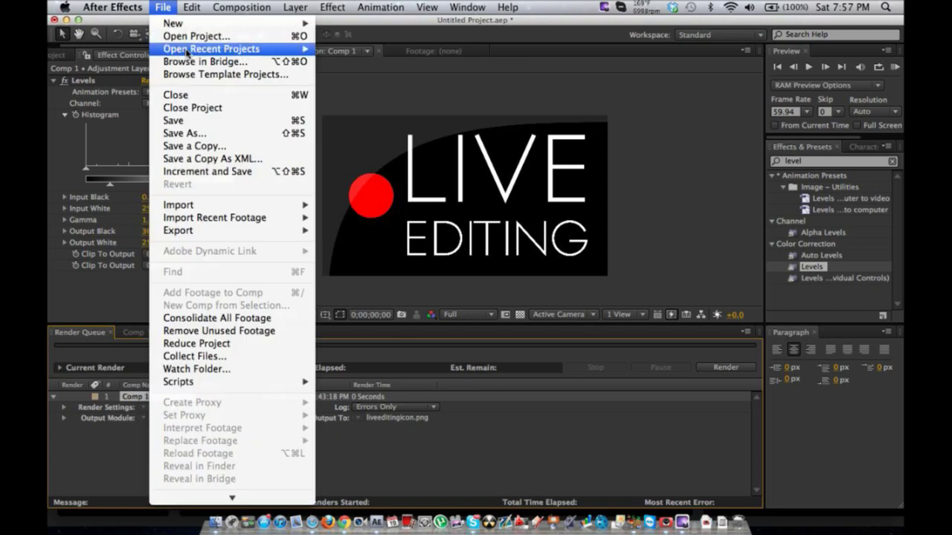
mouse_move(187, 54)
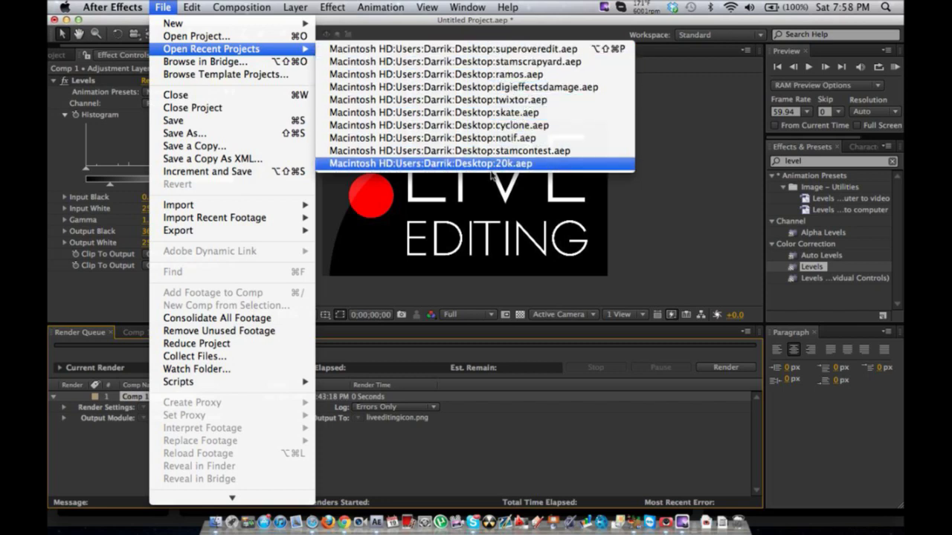
click(503, 49)
click(446, 198)
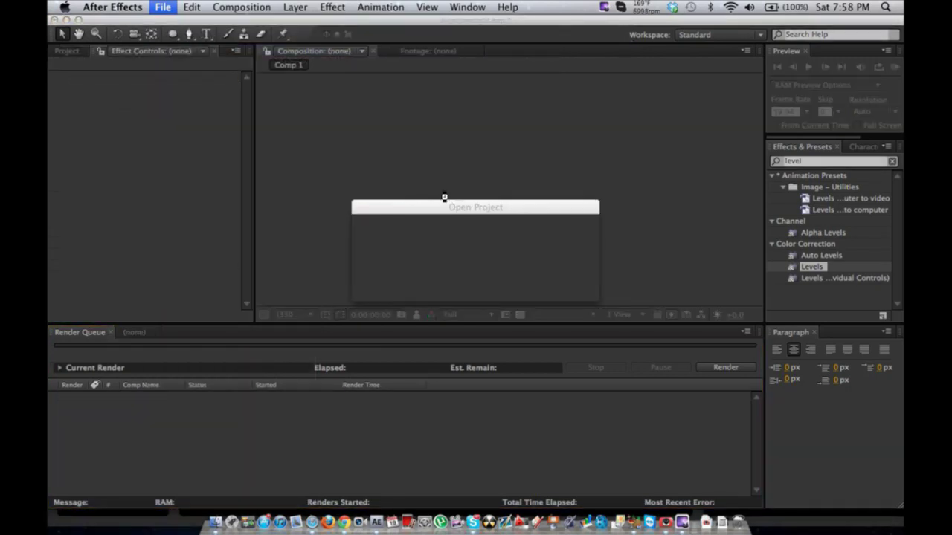
- Return to the Skype chat and reply "iuno jsut mess around with editing i guess"
key(ctrl+Left)
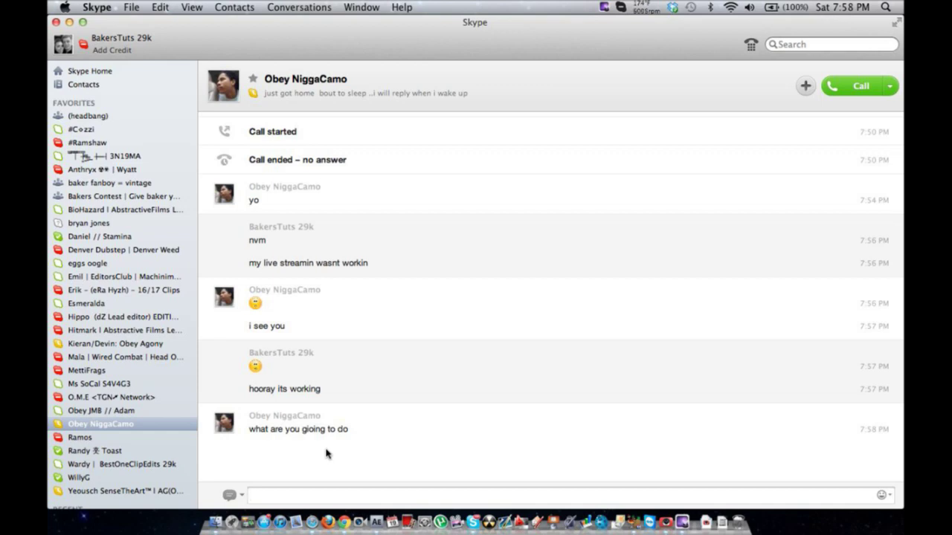
text(o jsut mess around with editing i guess)
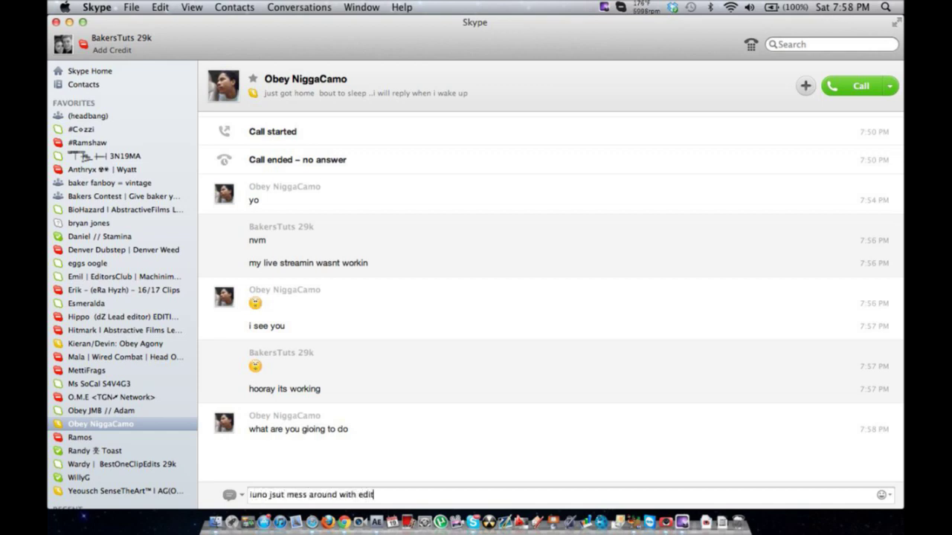
key(Return)
- Switch to Safari and open the Live Control Room for the Live Editing 1 event from YouTube's Video Manager
key(super+Tab)
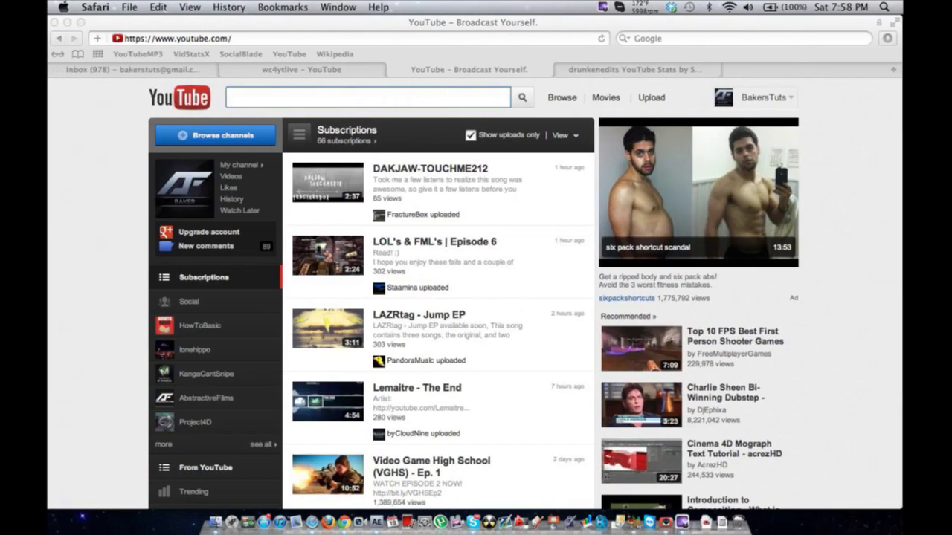
click(766, 101)
click(718, 144)
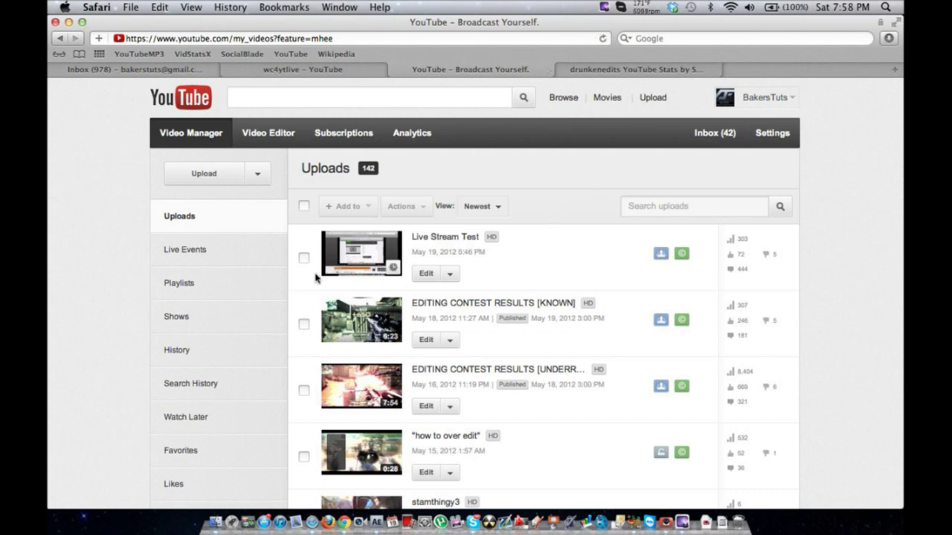
click(252, 251)
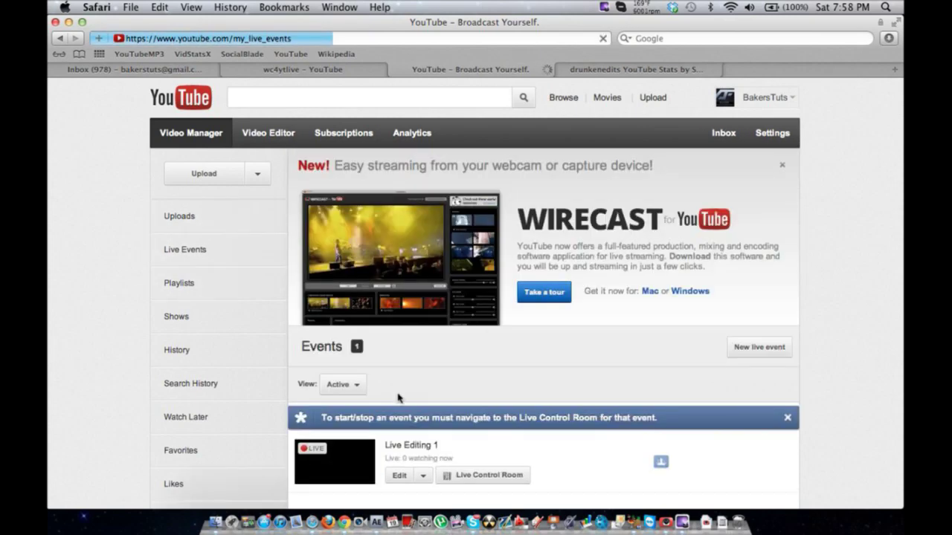
scroll(396, 383, down, 3)
click(493, 381)
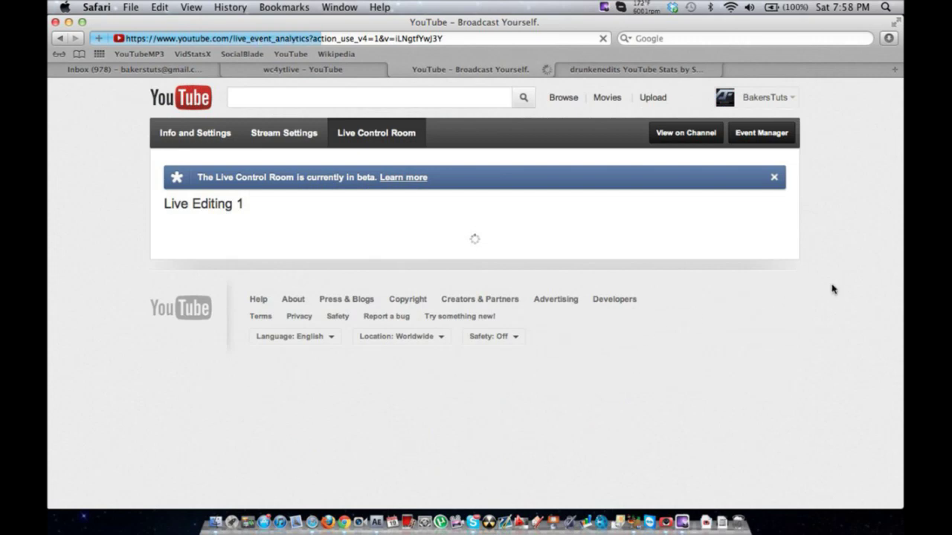
- Examine the stream summary, live comments and viewer statistics of the Live Editing 1 event
scroll(833, 289, down, 2)
scroll(832, 289, down, 2)
scroll(833, 289, down, 5)
scroll(833, 289, down, 6)
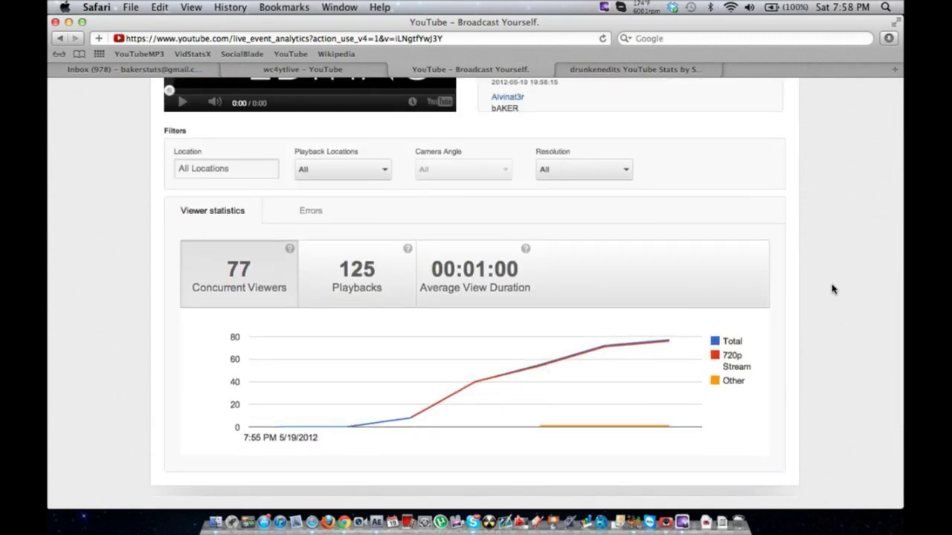
scroll(832, 289, up, 1)
scroll(832, 289, up, 6)
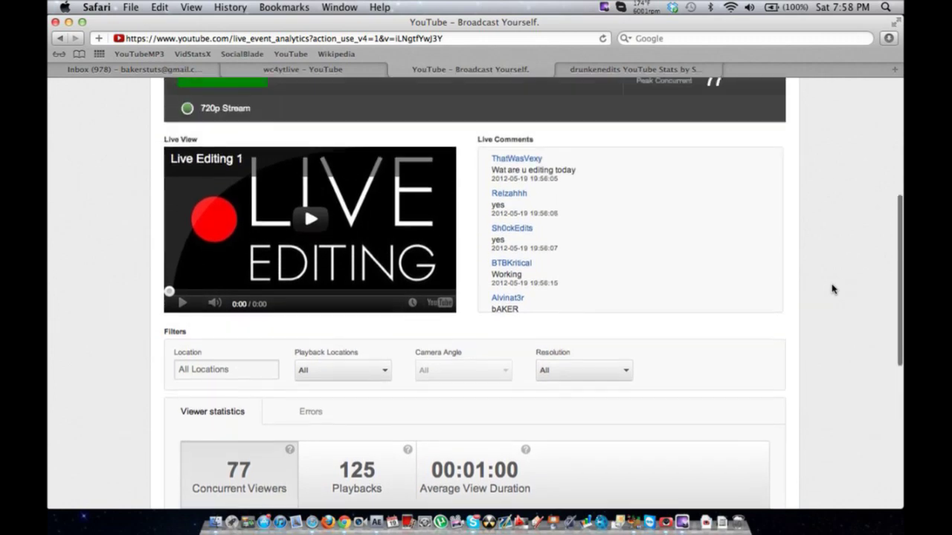
scroll(696, 286, down, 4)
scroll(696, 286, down, 1)
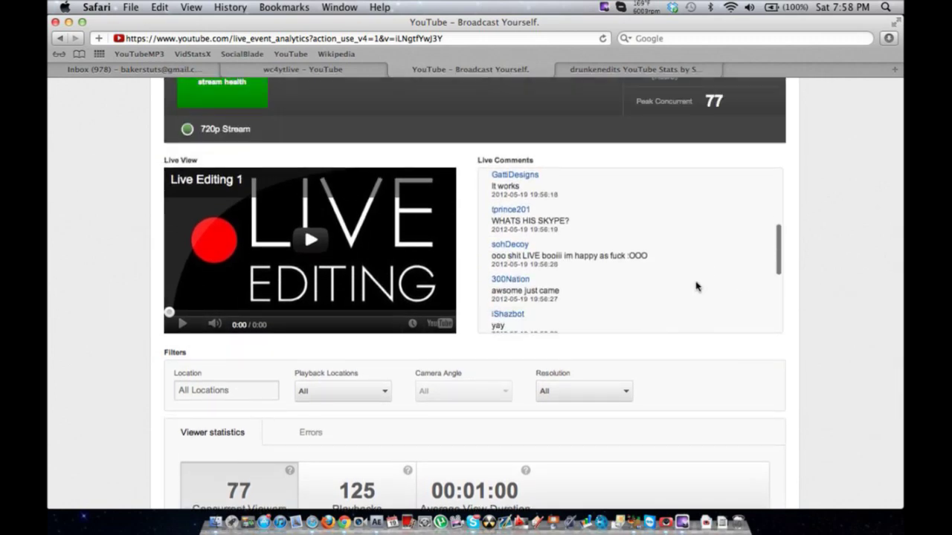
scroll(696, 286, down, 7)
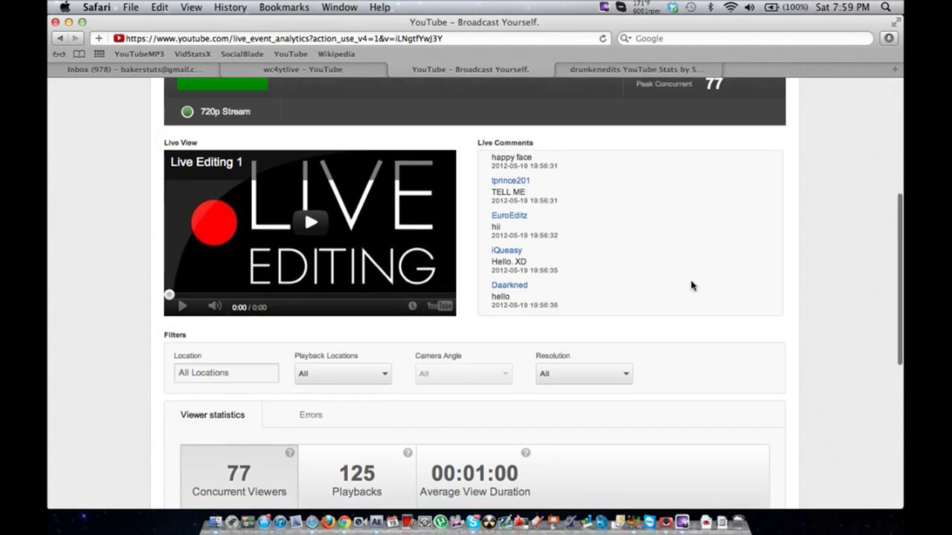
scroll(647, 269, up, 8)
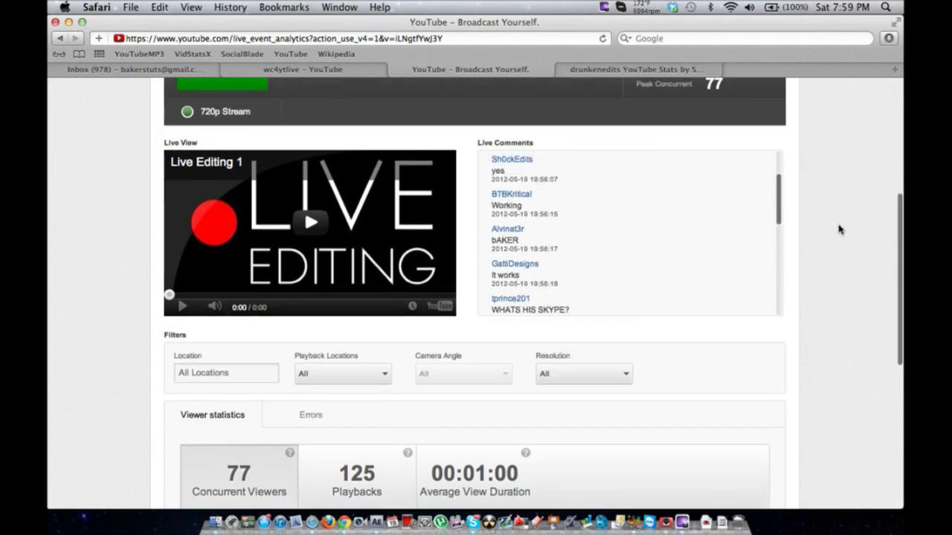
scroll(839, 229, up, 5)
scroll(609, 179, up, 2)
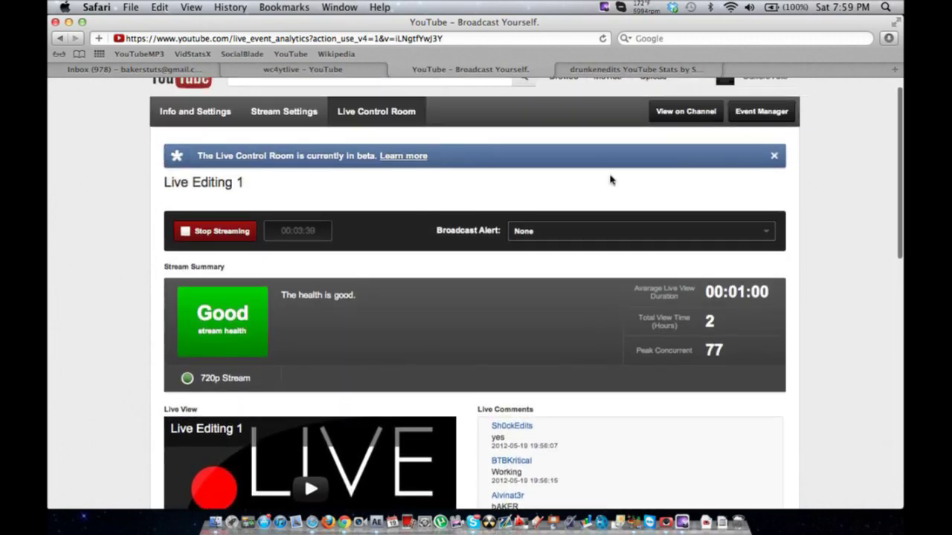
scroll(610, 179, up, 1)
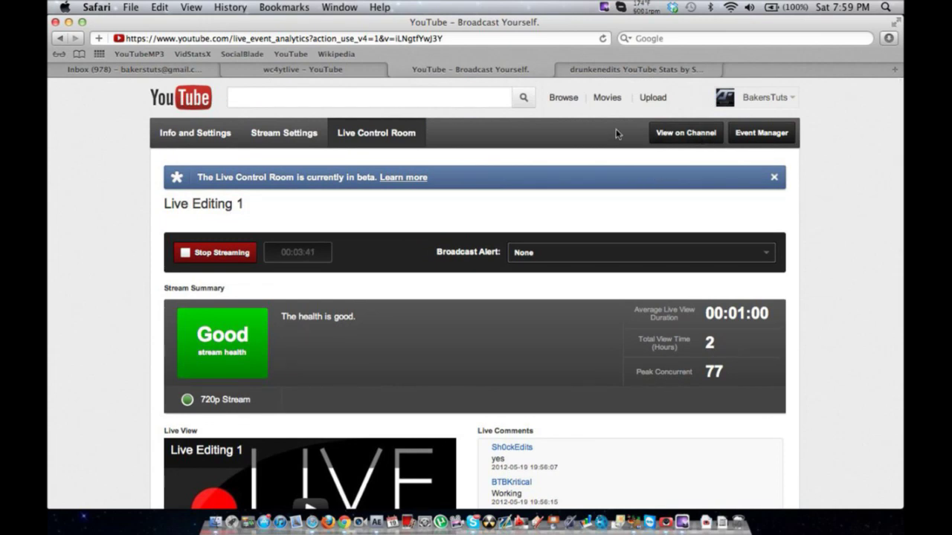
- View the event on the channel page and open the Live Editing 1 video from there
click(688, 131)
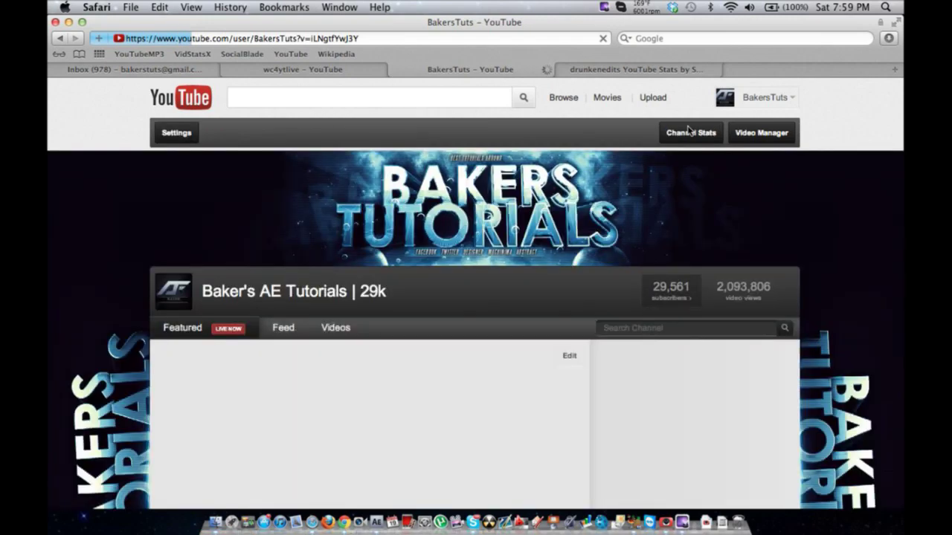
scroll(334, 261, down, 5)
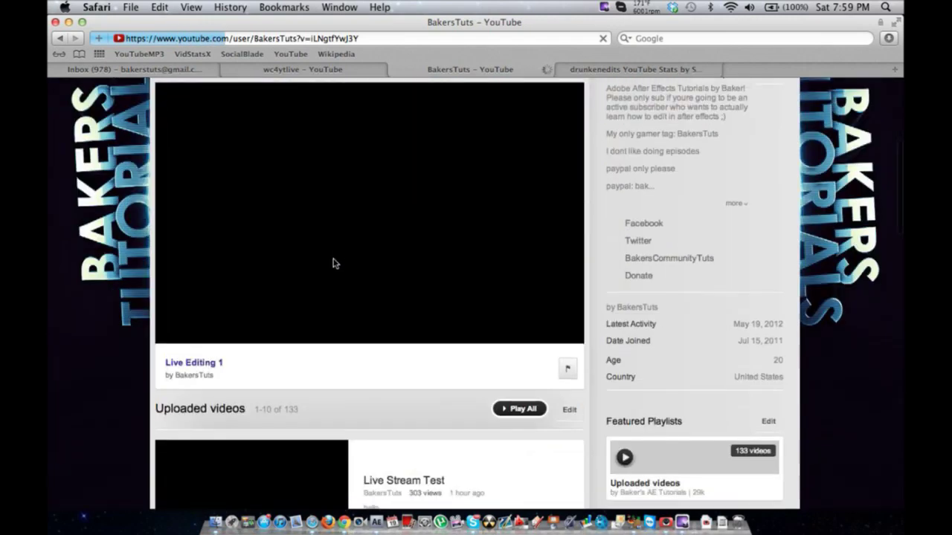
click(208, 368)
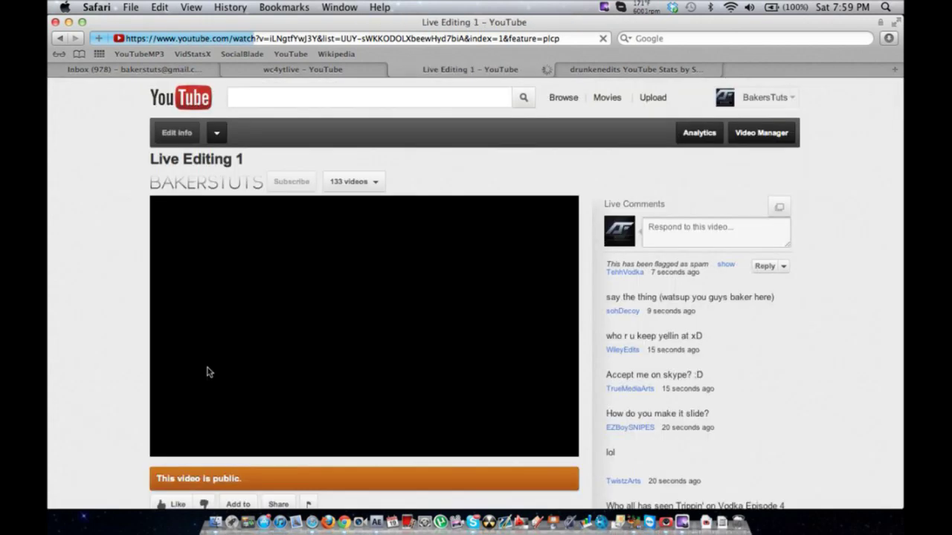
- Post the live comment "hello everyone" on the Live Editing 1 video
scroll(156, 362, down, 2)
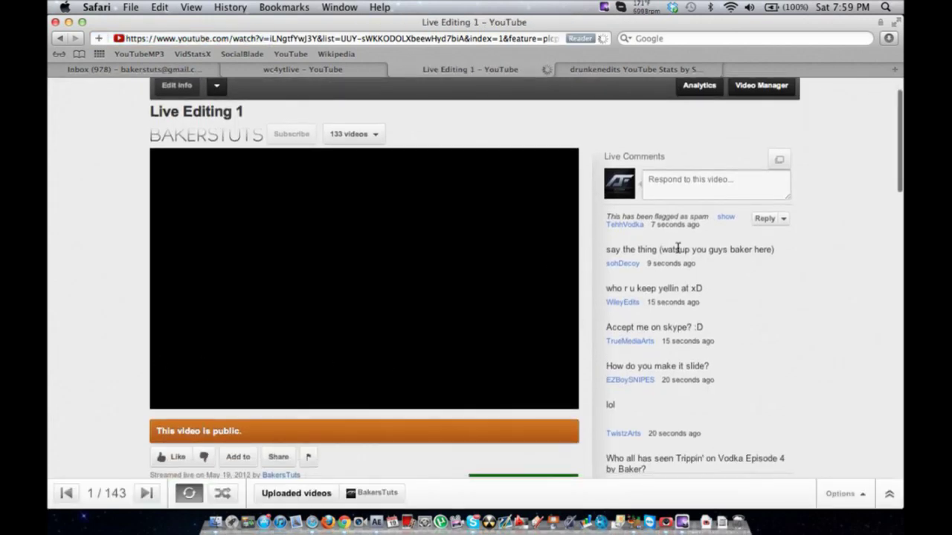
click(718, 188)
text(hel)
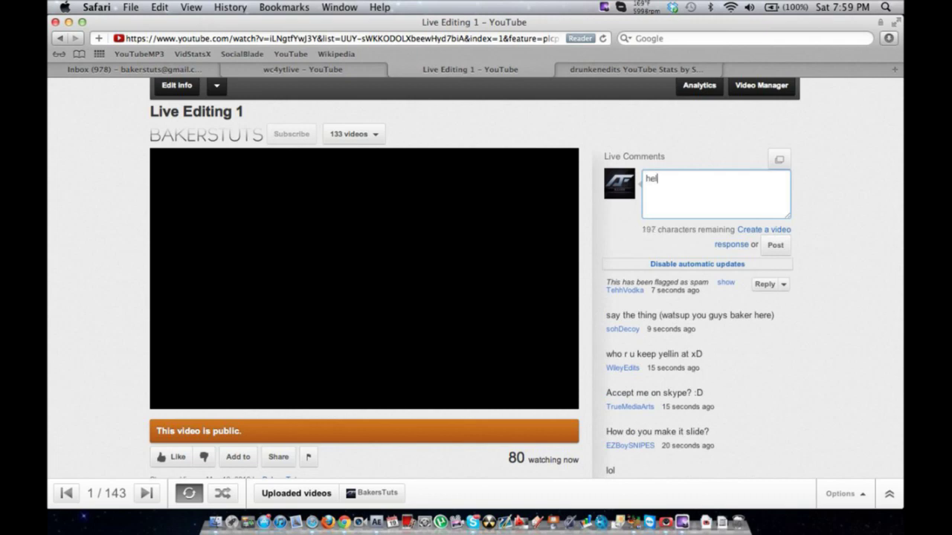
text(lo)
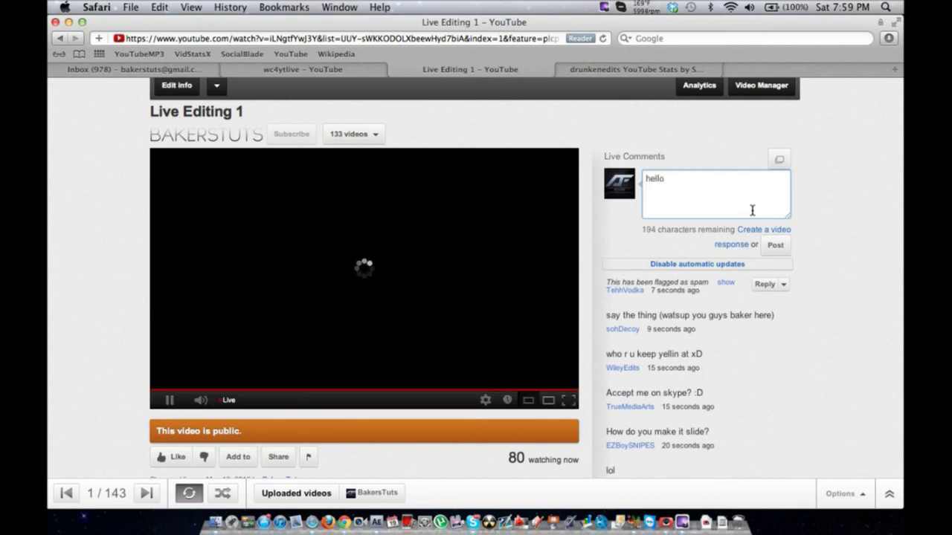
key(BackSpace)
text(everything)
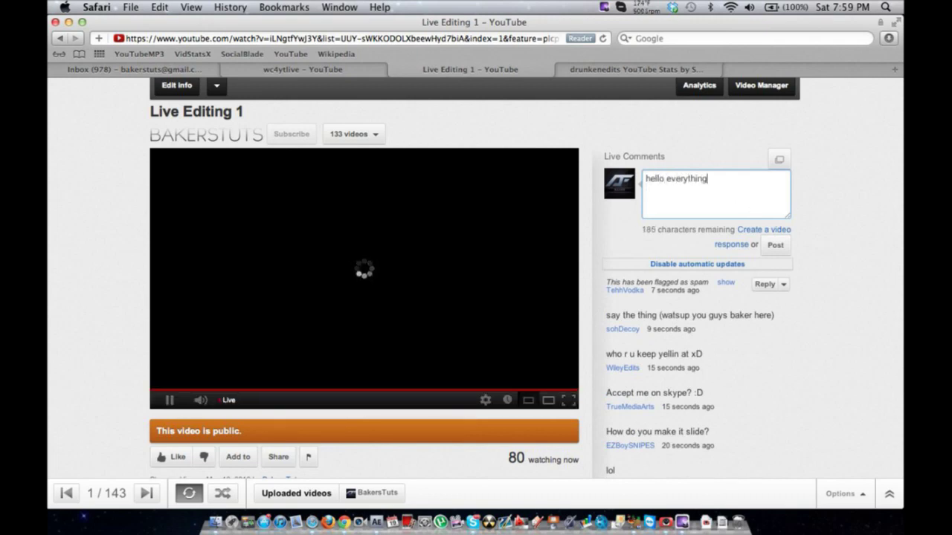
key(BackSpace)
key(BackSpace)
key(BackSpace)
key(BackSpace)
key(BackSpace)
text(one)
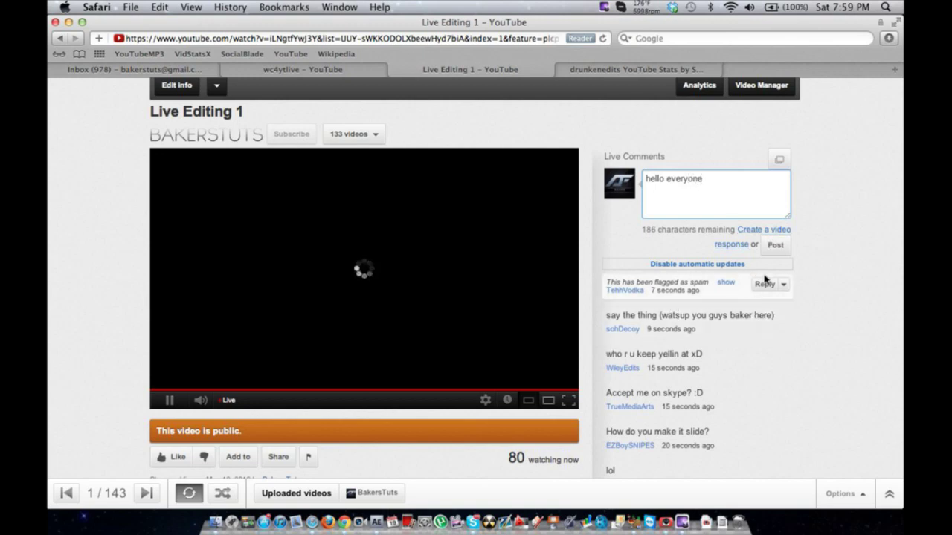
click(778, 248)
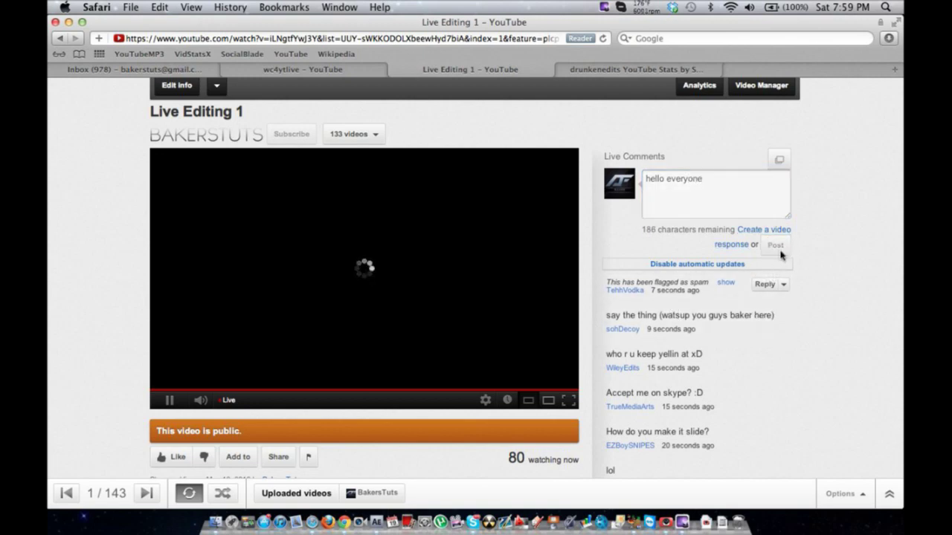
scroll(832, 278, down, 1)
scroll(832, 278, down, 1)
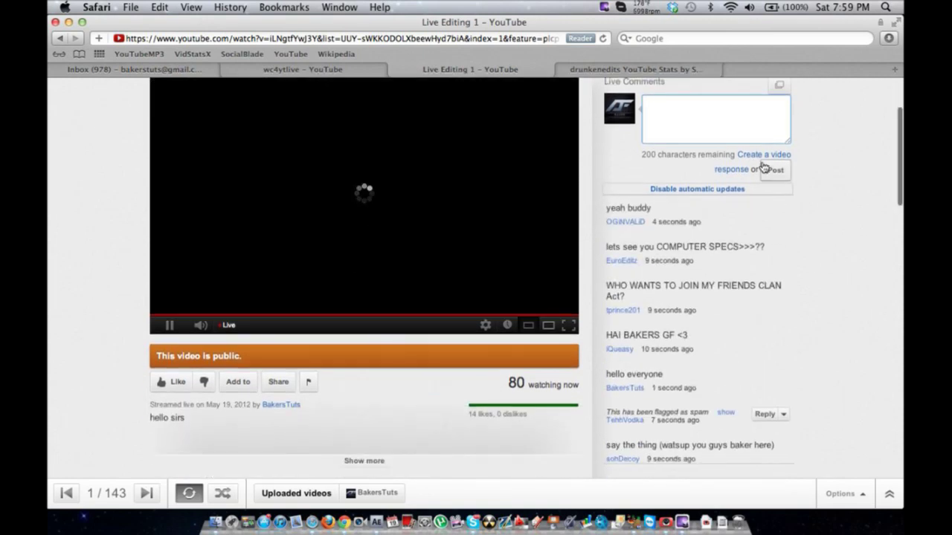
text(any)
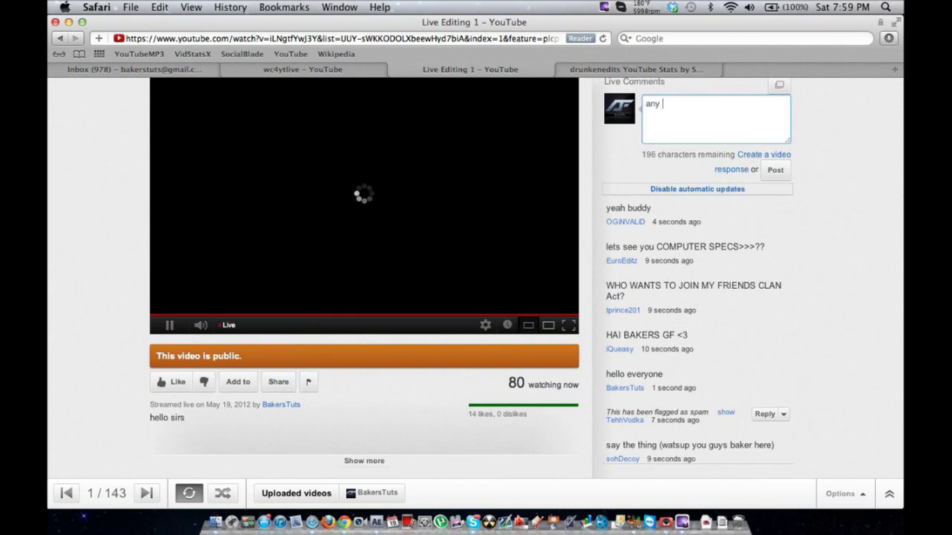
text( quick)
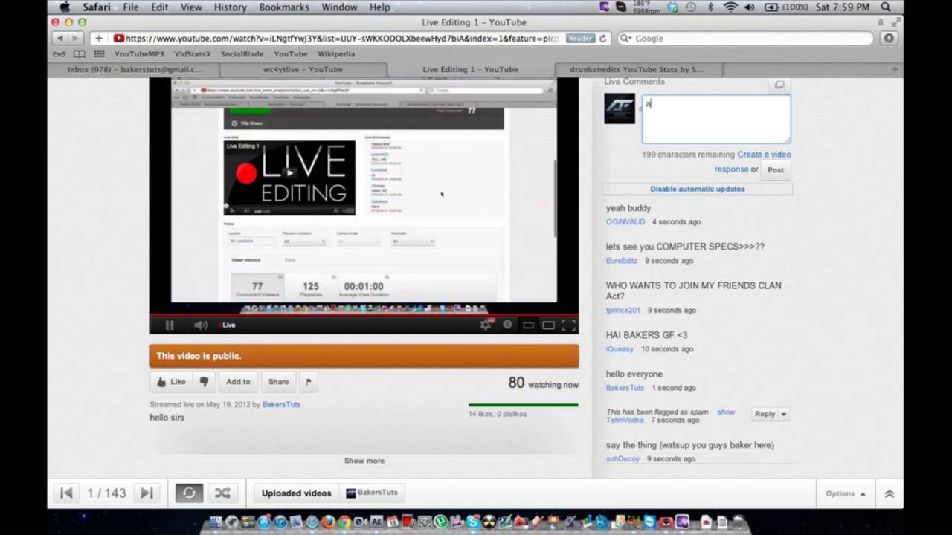
- Mute the Live Editing 1 video player and set its playback quality to Auto
click(201, 325)
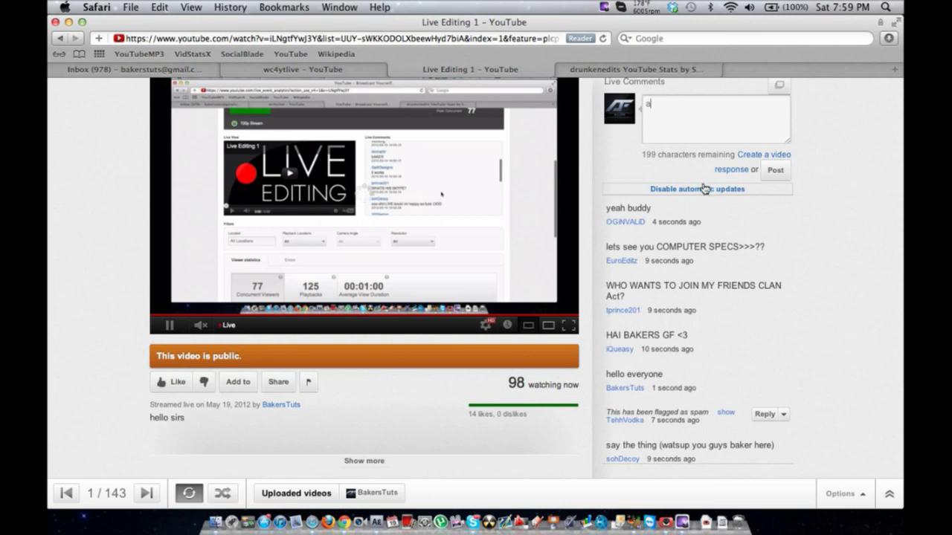
scroll(578, 269, up, 1)
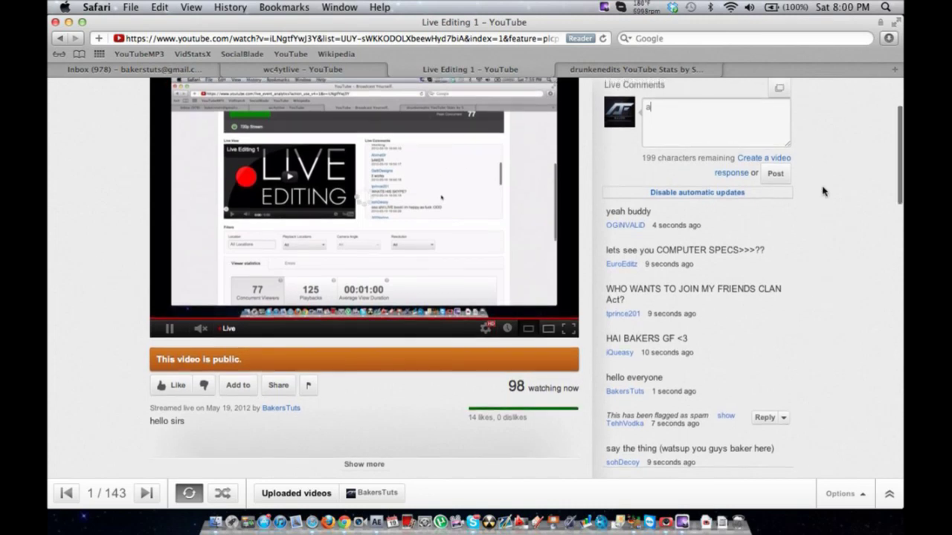
click(485, 329)
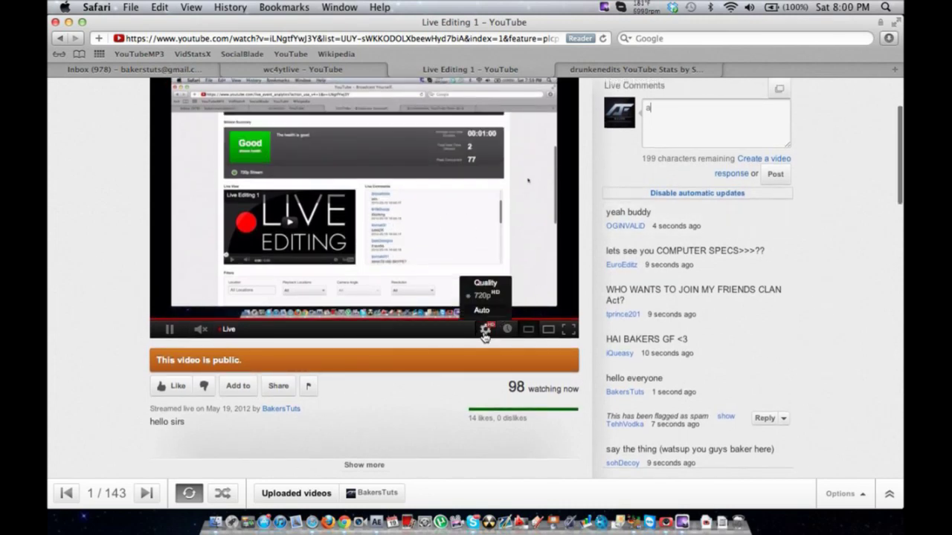
click(493, 312)
click(484, 329)
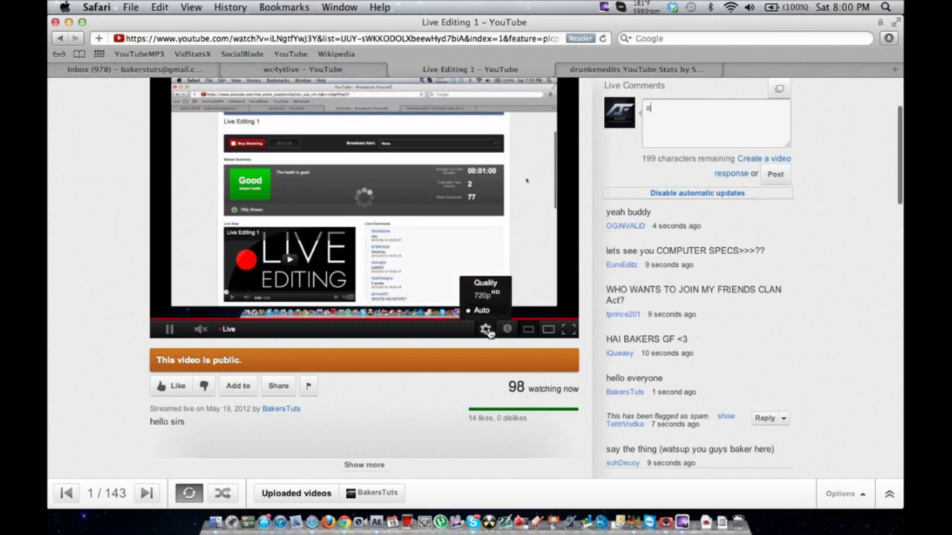
click(485, 330)
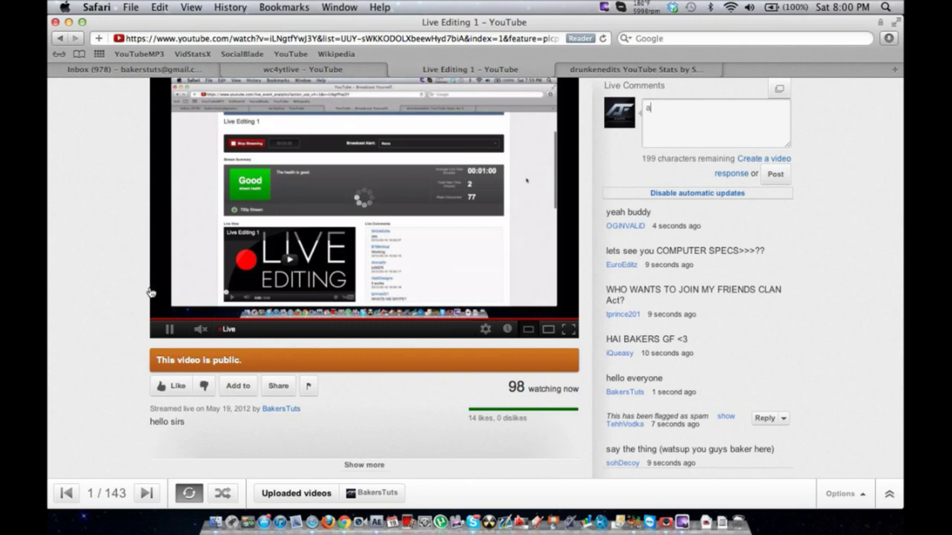
scroll(149, 293, up, 1)
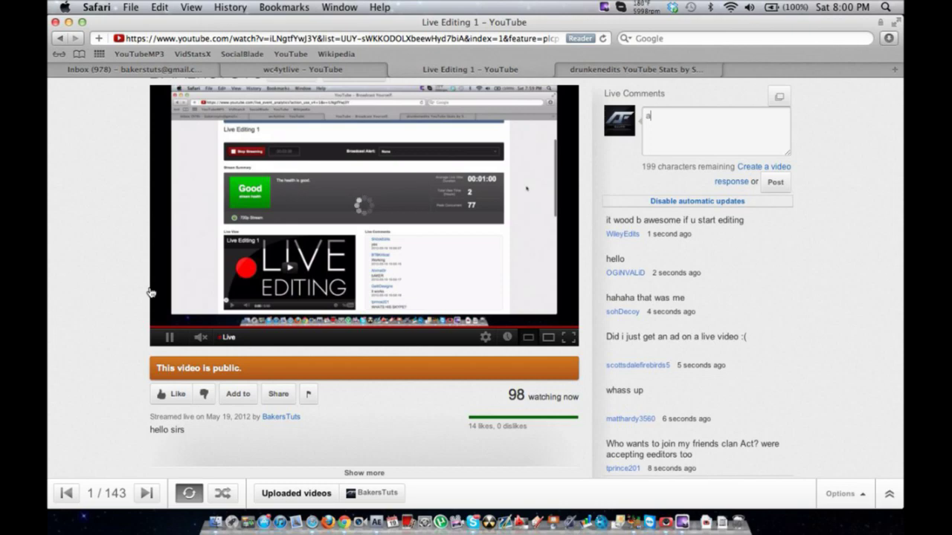
- Switch to Skype, open the contact conversation with unread messages and send the replies ":O" and "o hey"
key(ctrl+Right)
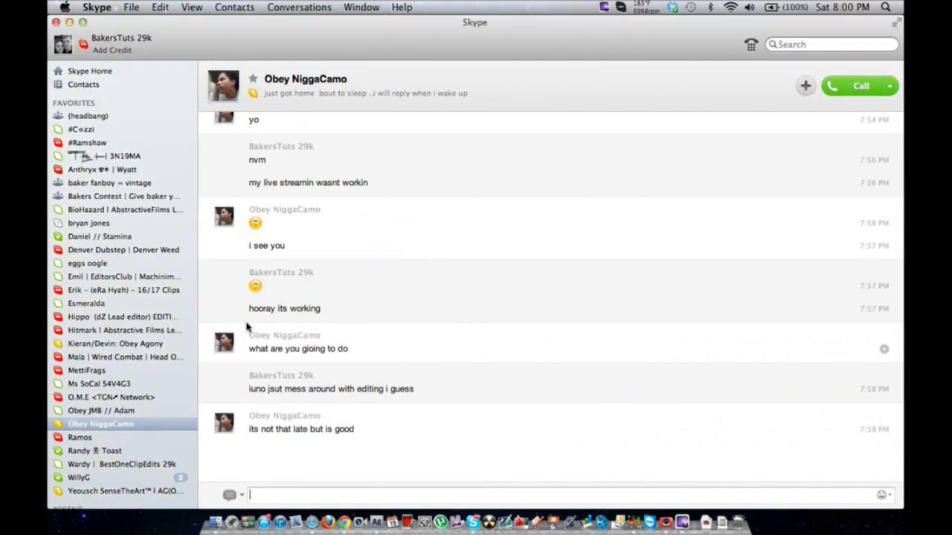
click(79, 477)
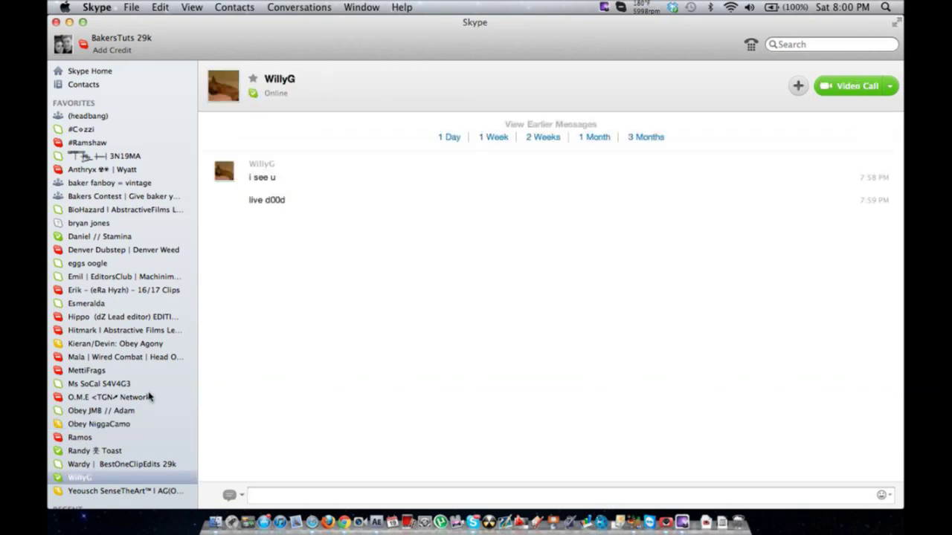
scroll(148, 395, down, 1)
text(:O)
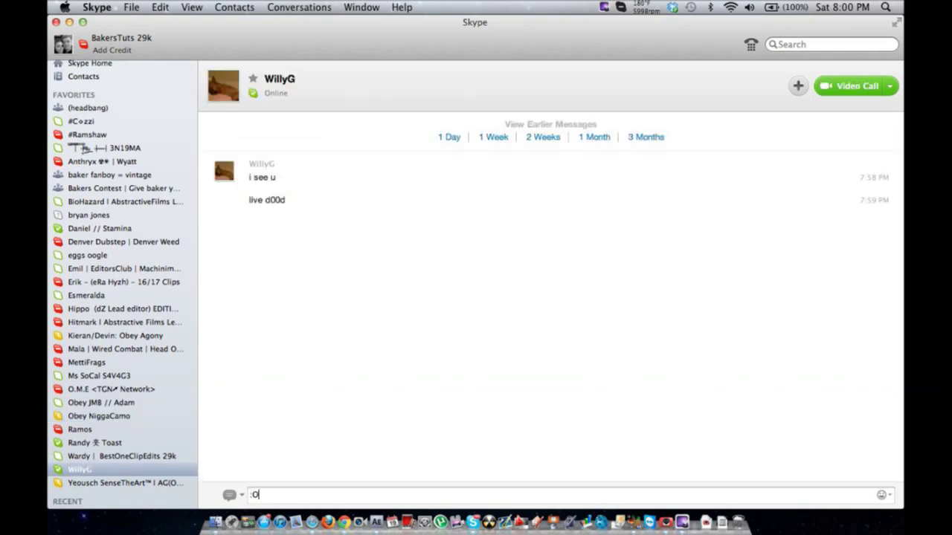
key(Return)
text(h)
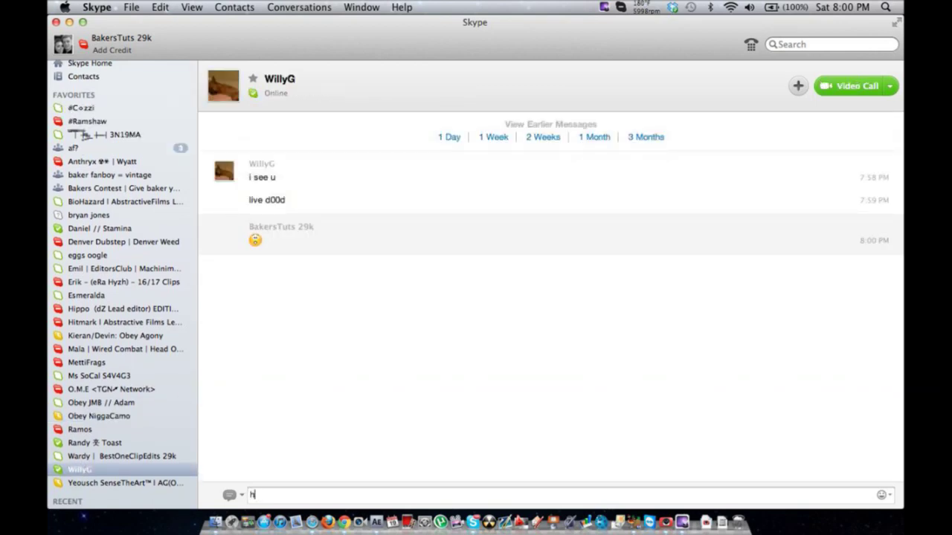
text( hey)
key(Return)
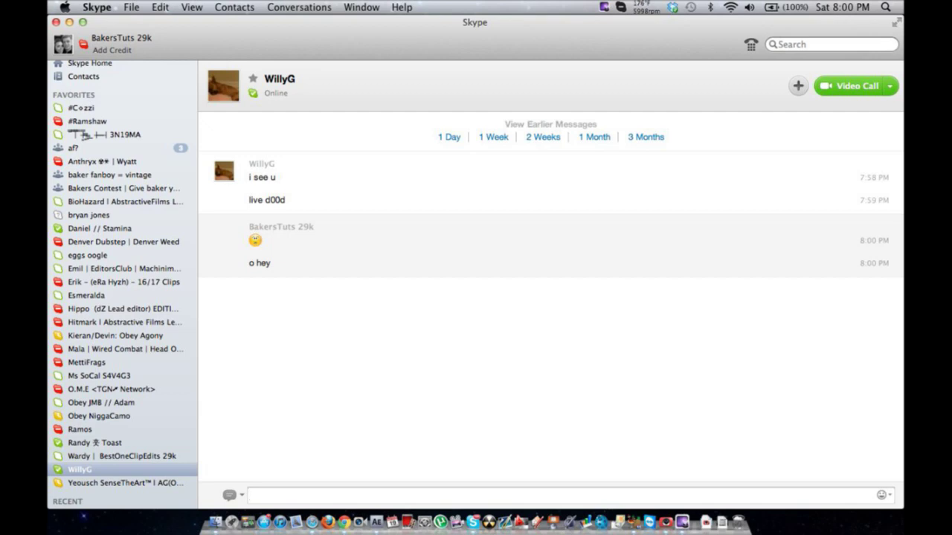
- Read the unread messages in the af? group chat and switch back to the YouTube page in Safari
click(175, 152)
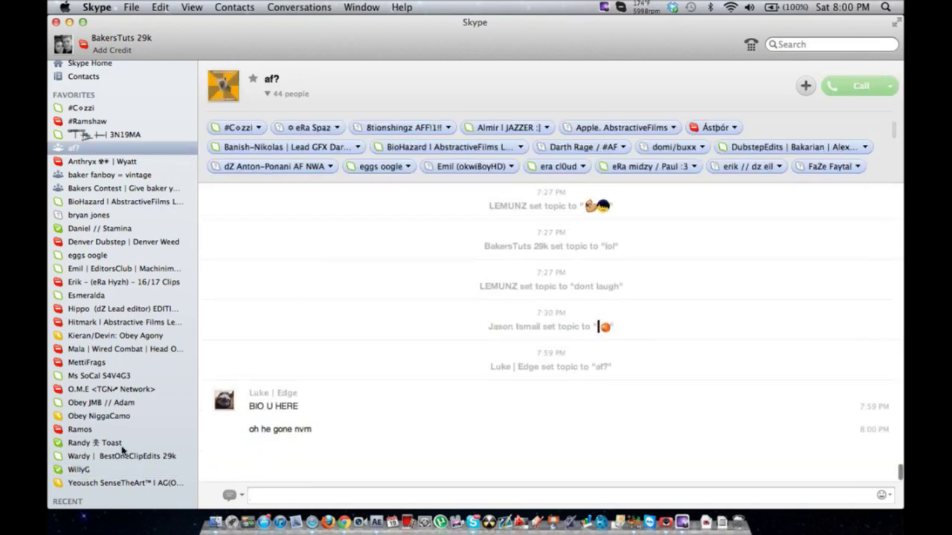
click(81, 469)
key(ctrl+Left)
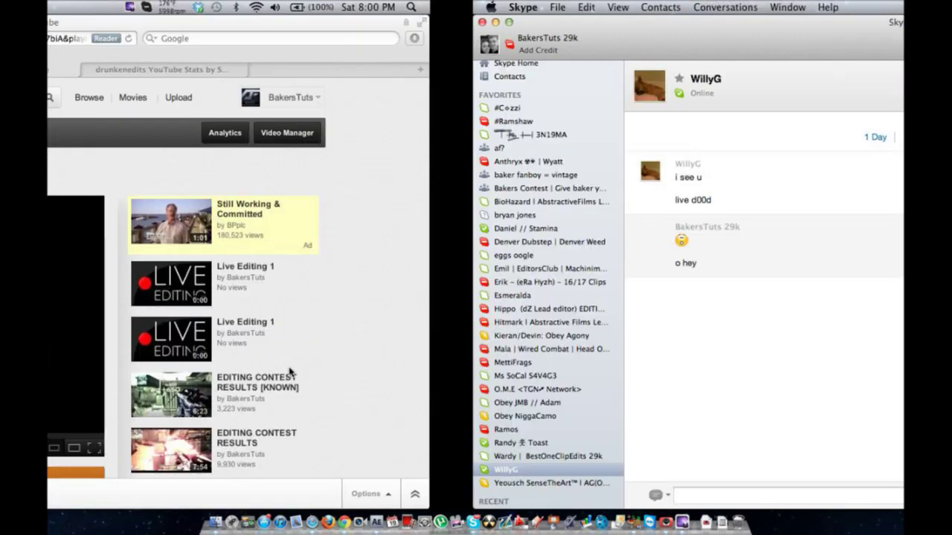
scroll(371, 409, down, 1)
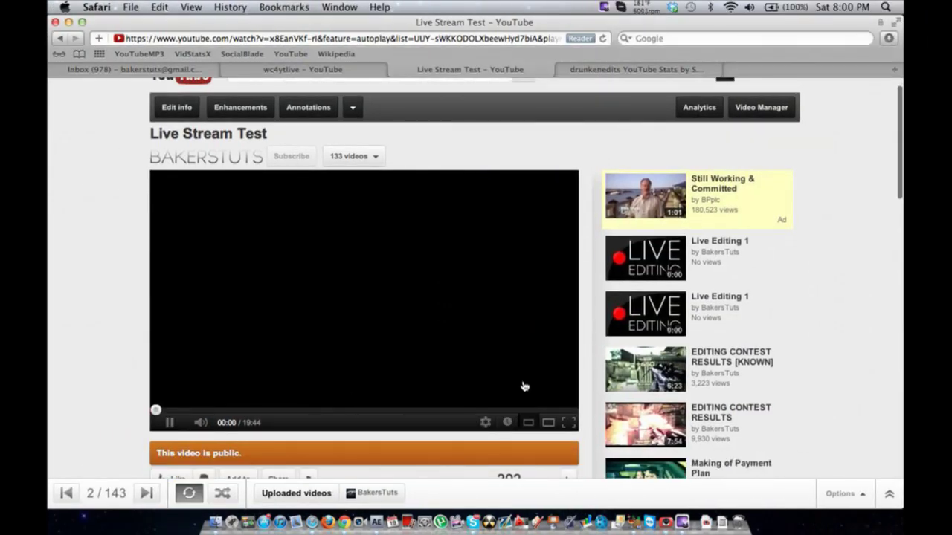
- Switch to After Effects and bring up the Comp 1 composition of the superoveredit project
key(ctrl+Right)
key(ctrl+Right)
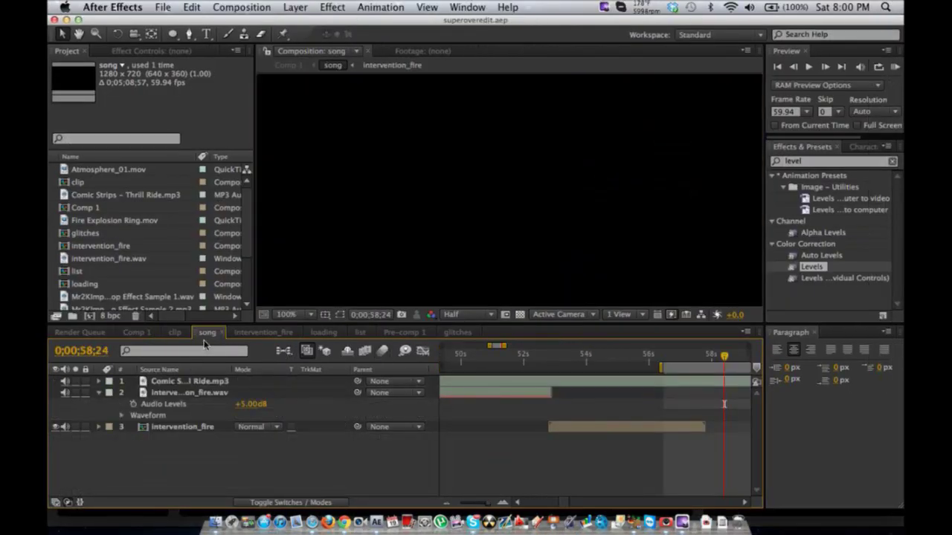
click(134, 332)
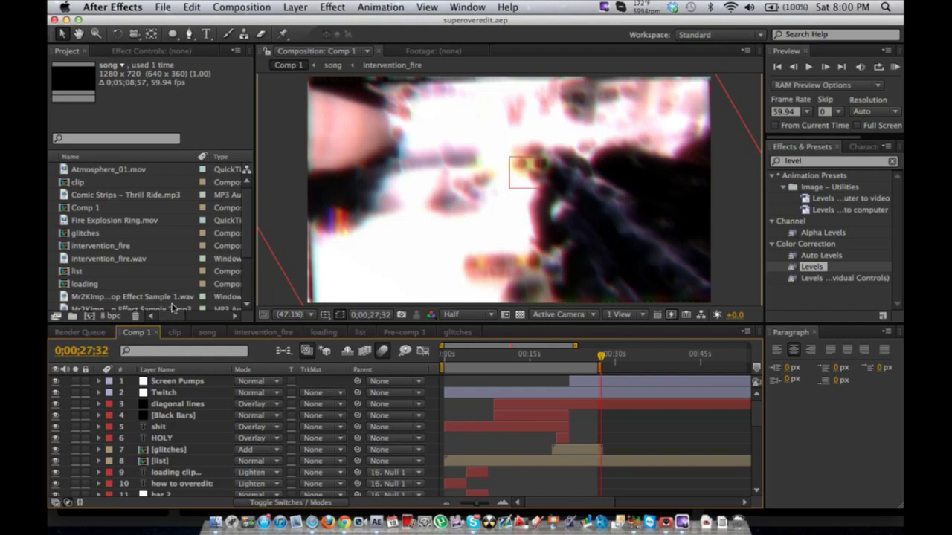
- Start a file import, search the Mac for "lockon" and open the Baker's Lockon Overlays folder
click(165, 272)
key(super+i)
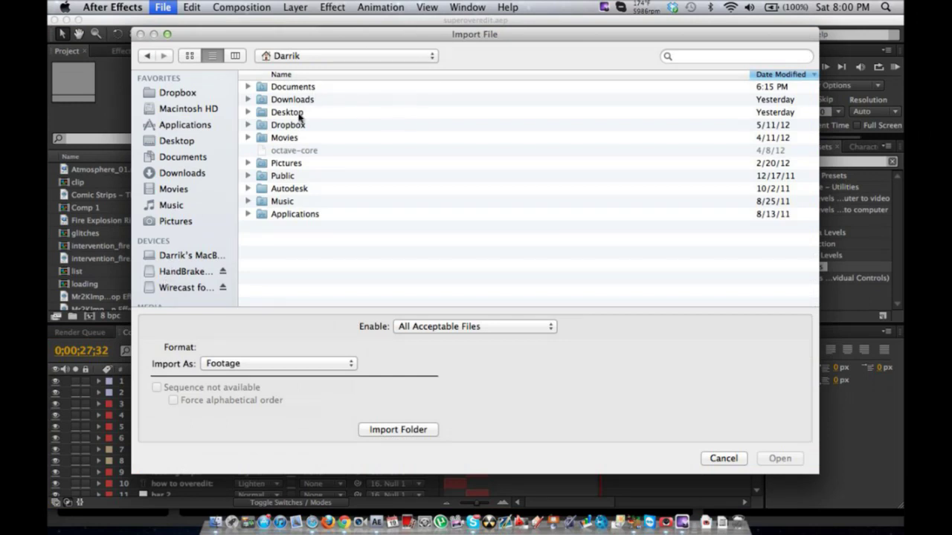
click(751, 56)
text(lockon)
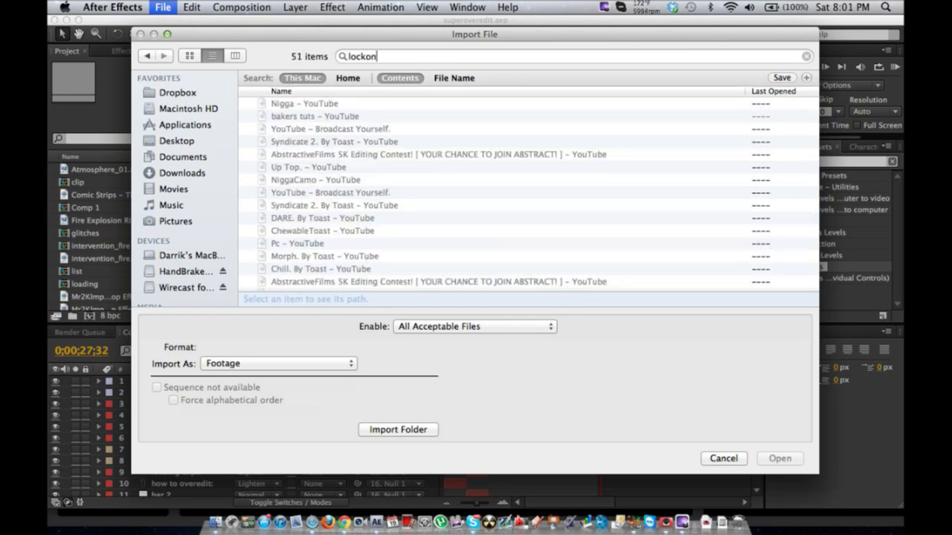
scroll(626, 172, down, 5)
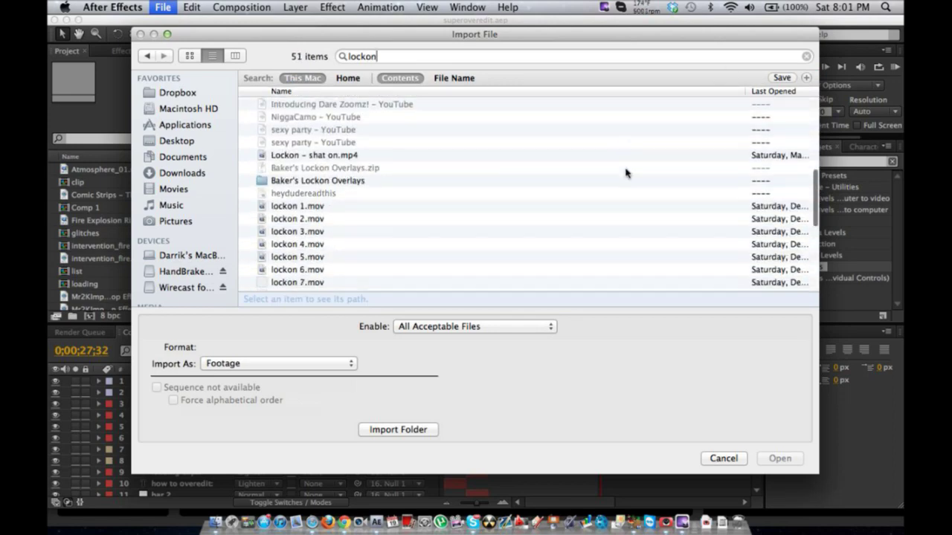
double_click(357, 157)
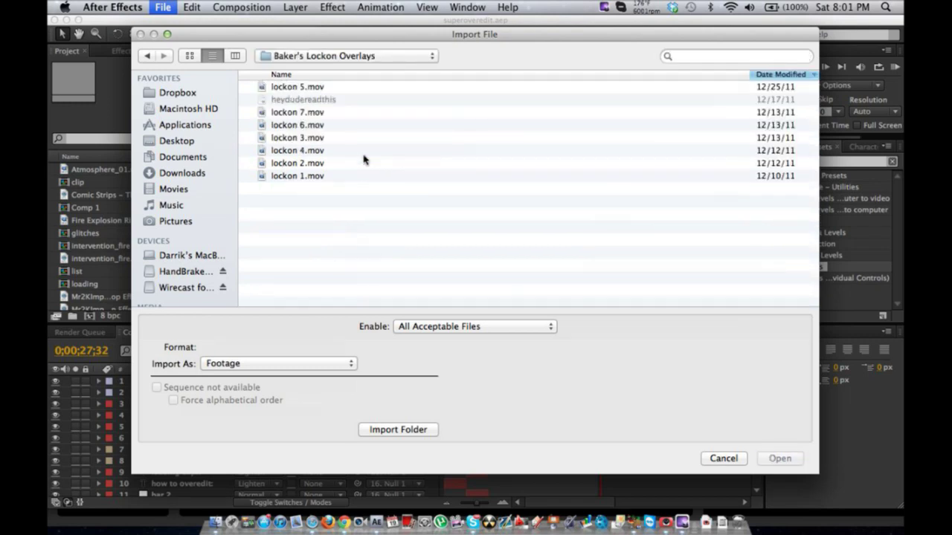
- Import the seven overlay clips lockon 1.mov to lockon 7.mov into the project as footage
click(325, 88)
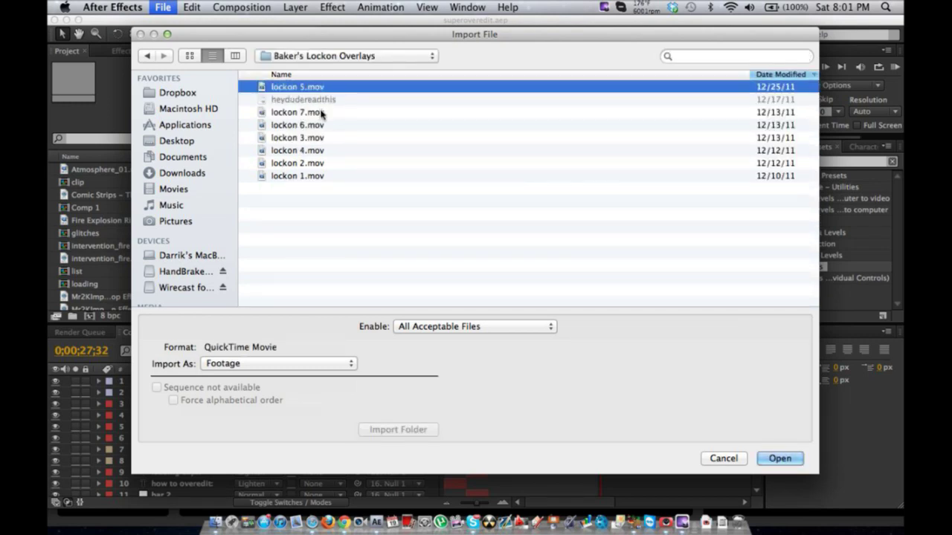
super+click(322, 112)
super+click(322, 125)
super+click(322, 138)
super+click(319, 150)
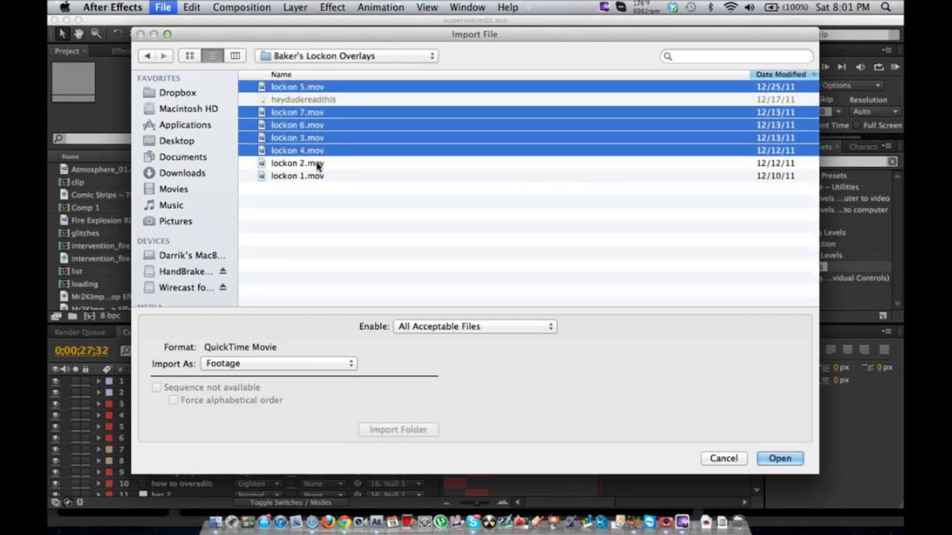
super+click(320, 162)
super+click(320, 176)
click(796, 459)
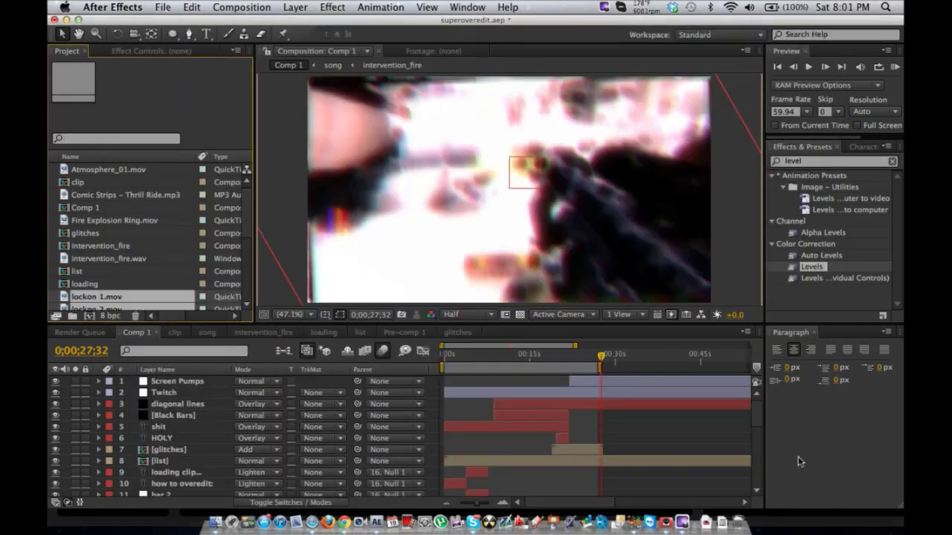
- Switch back to Safari and mute the Live Stream Test video
key(ctrl+Left)
key(ctrl+Left)
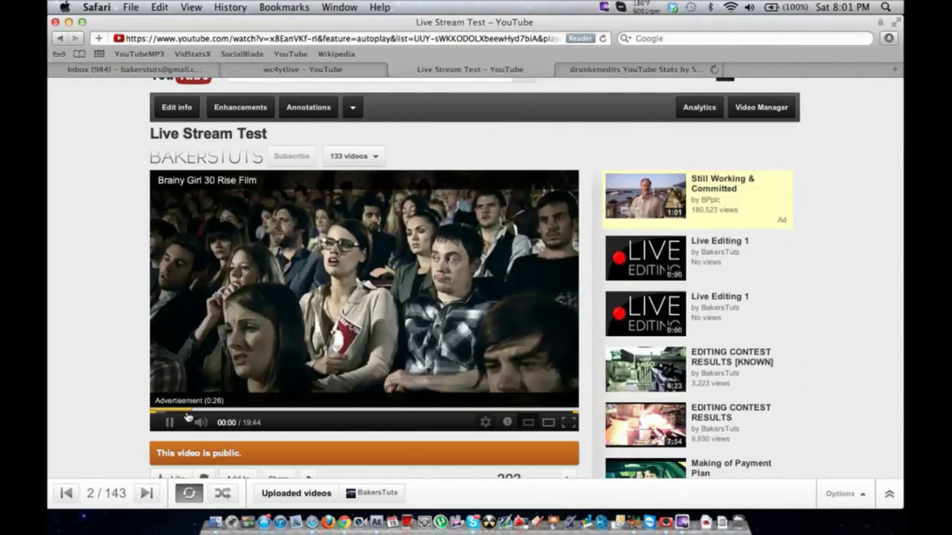
click(200, 429)
scroll(427, 247, down, 5)
- Go to YouTube's Video Manager and show the Live Events list
scroll(389, 418, up, 6)
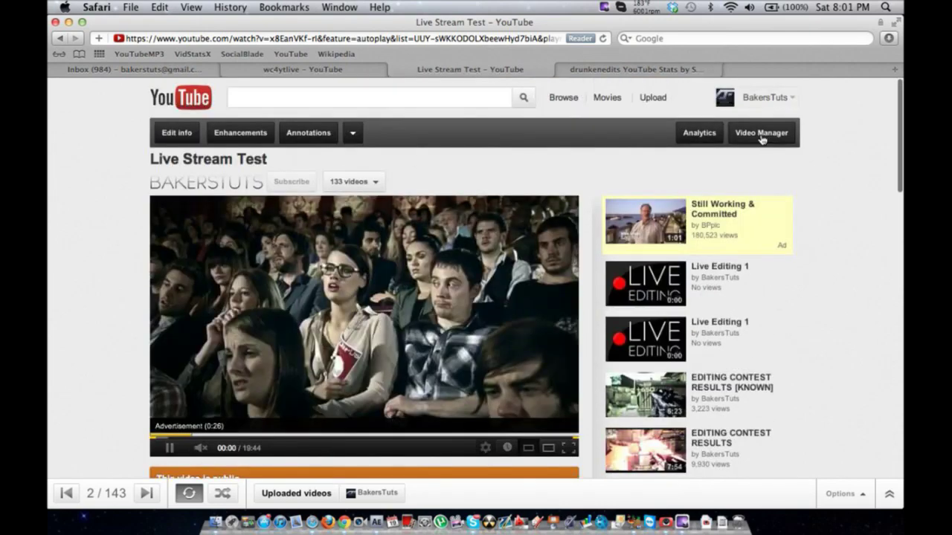
click(755, 98)
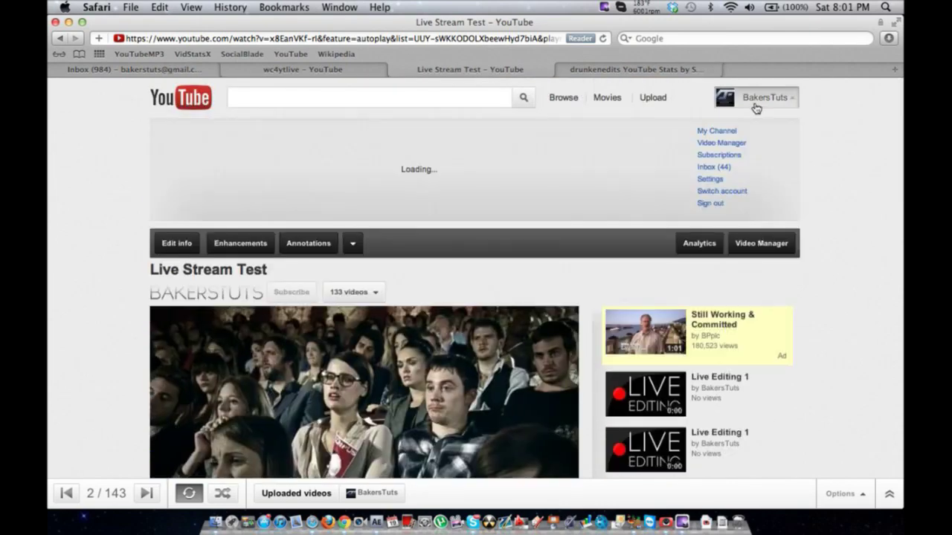
click(721, 143)
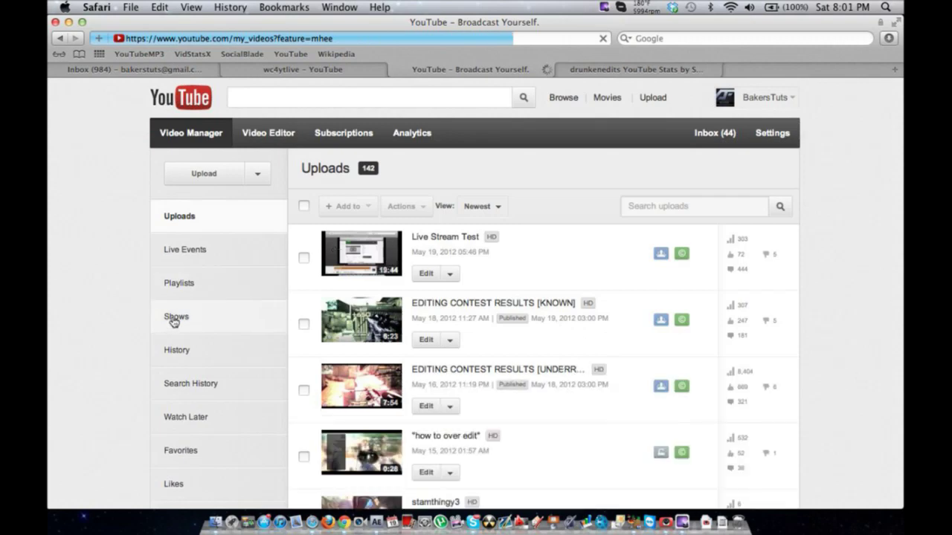
click(223, 254)
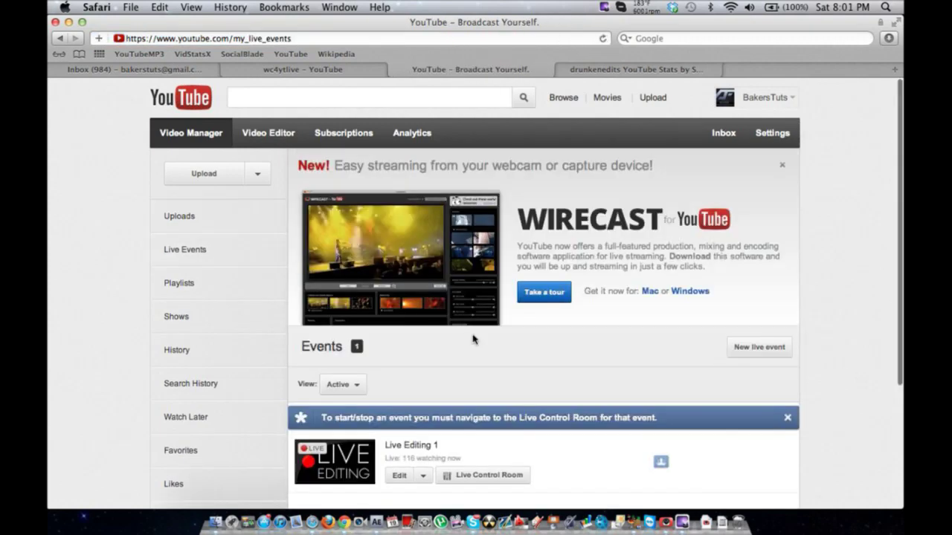
- Open the Live Editing 1 event on the channel page and go from there to its video page with live comments
scroll(453, 341, down, 3)
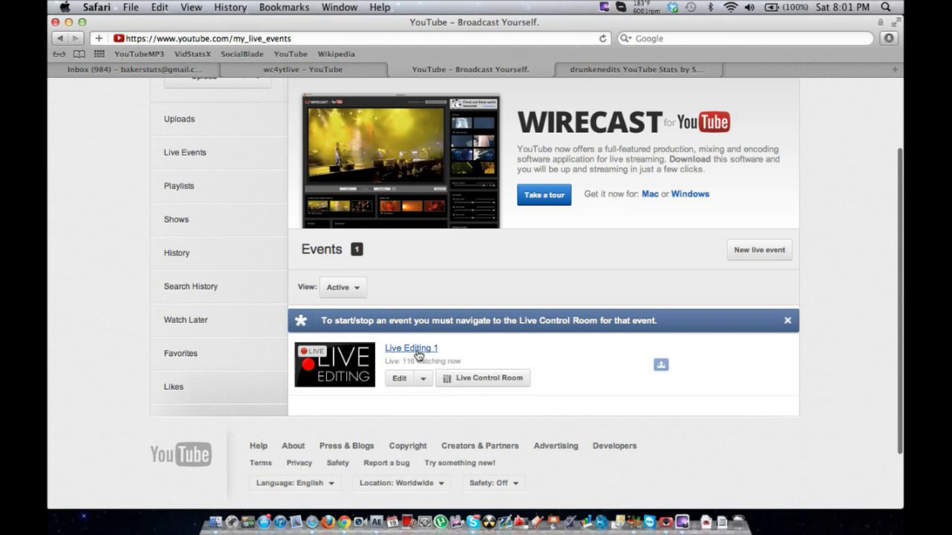
click(417, 351)
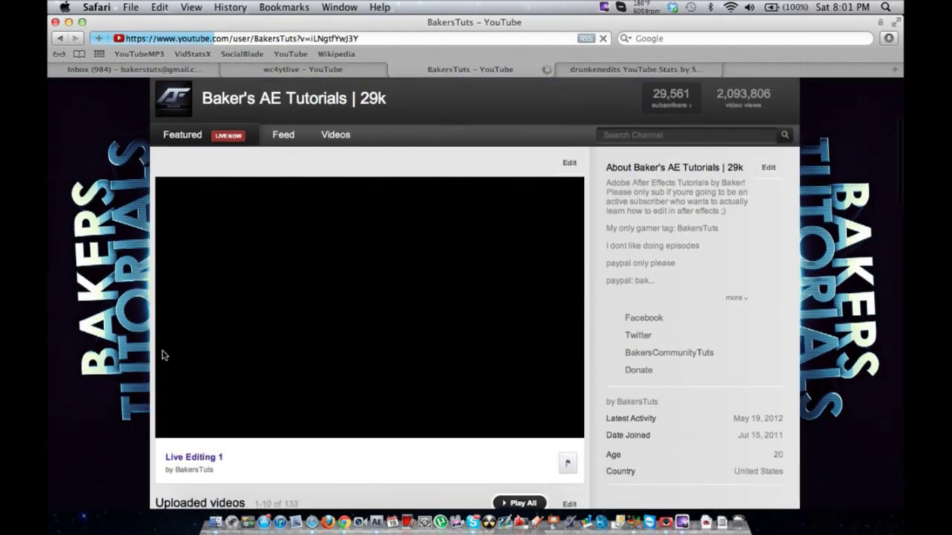
click(196, 459)
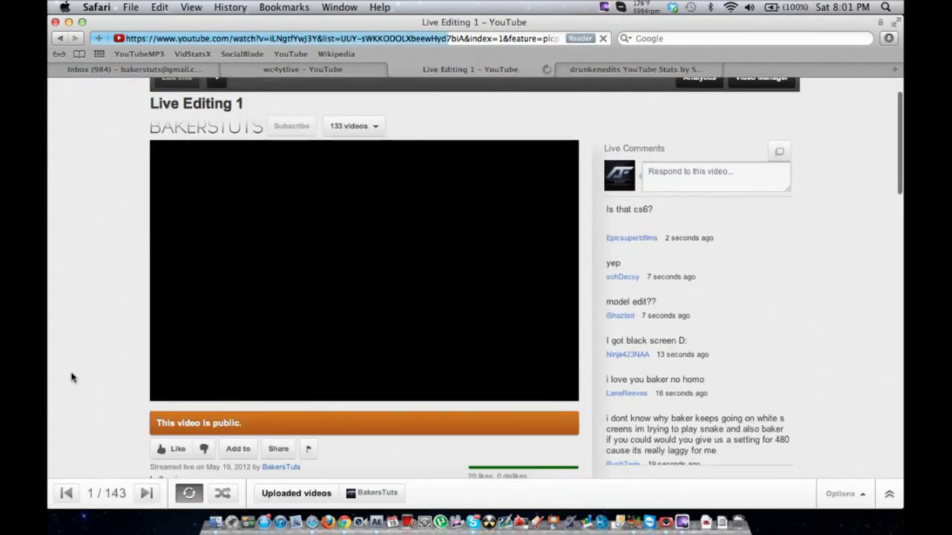
scroll(71, 378, down, 1)
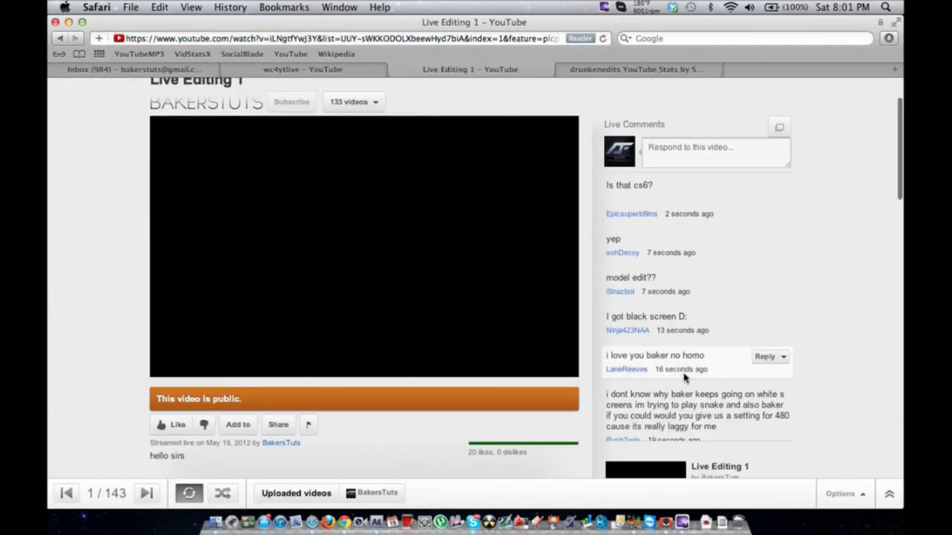
- Read through the live comments on the Live Editing 1 video page
scroll(684, 377, down, 3)
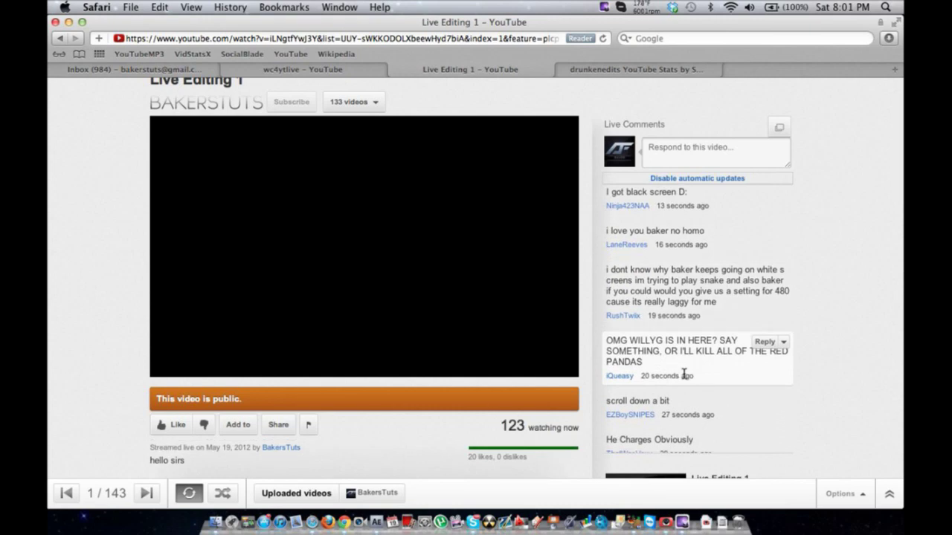
scroll(685, 377, down, 1)
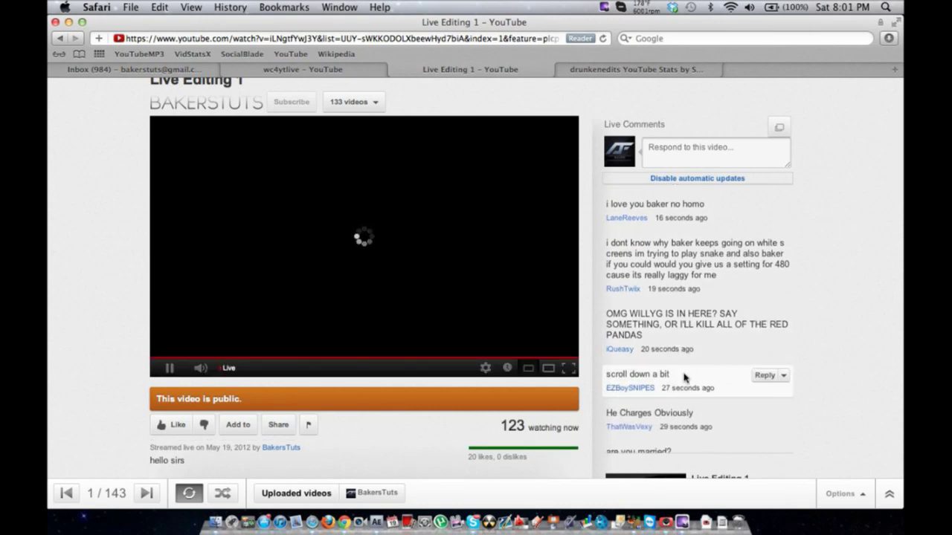
scroll(684, 376, down, 2)
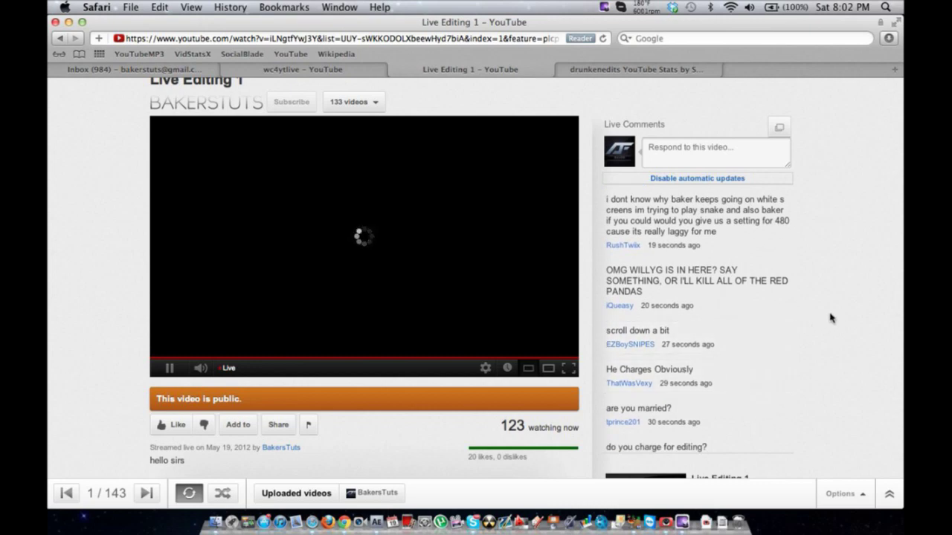
scroll(744, 349, down, 3)
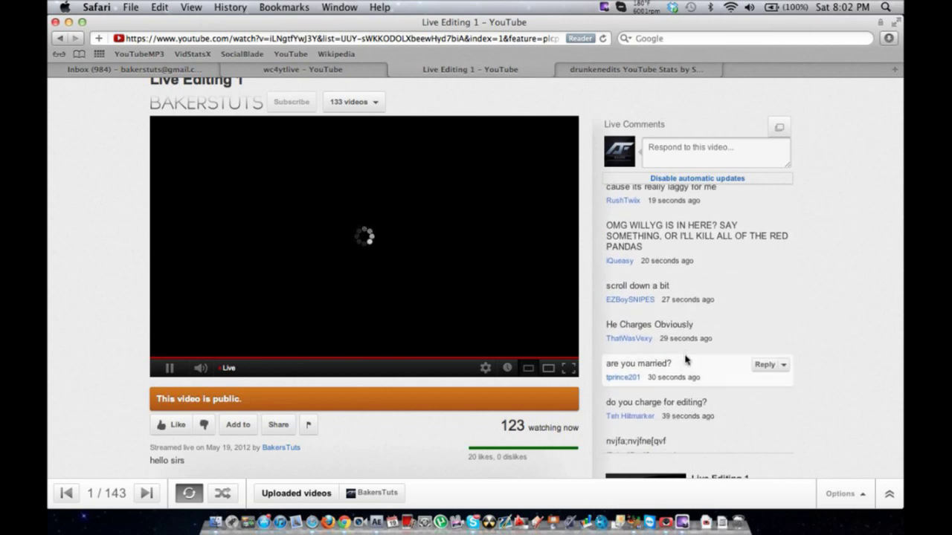
scroll(701, 305, down, 5)
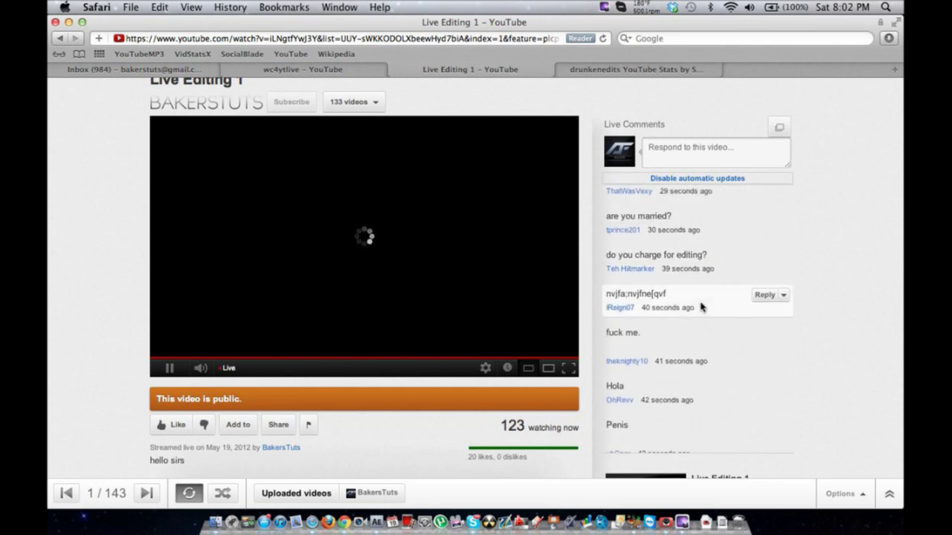
scroll(700, 305, down, 7)
scroll(700, 304, up, 10)
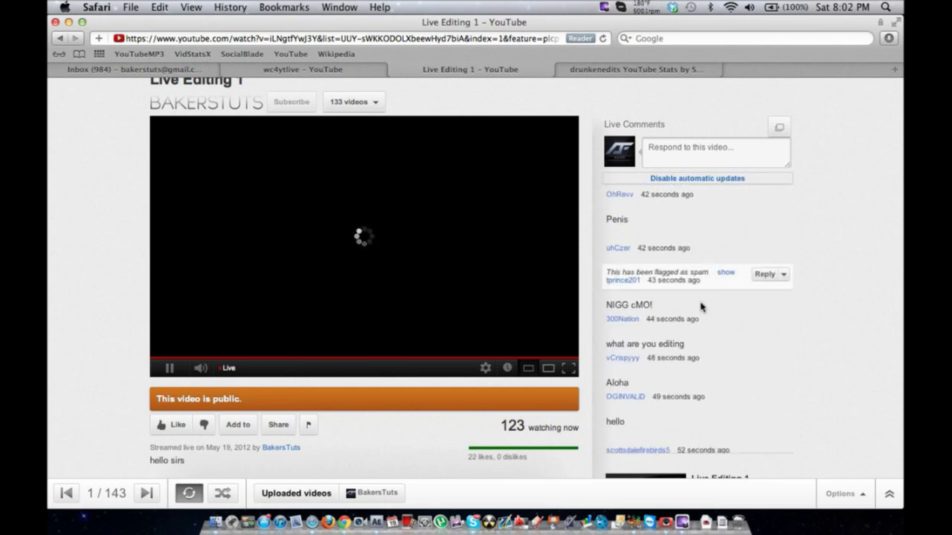
scroll(700, 305, up, 10)
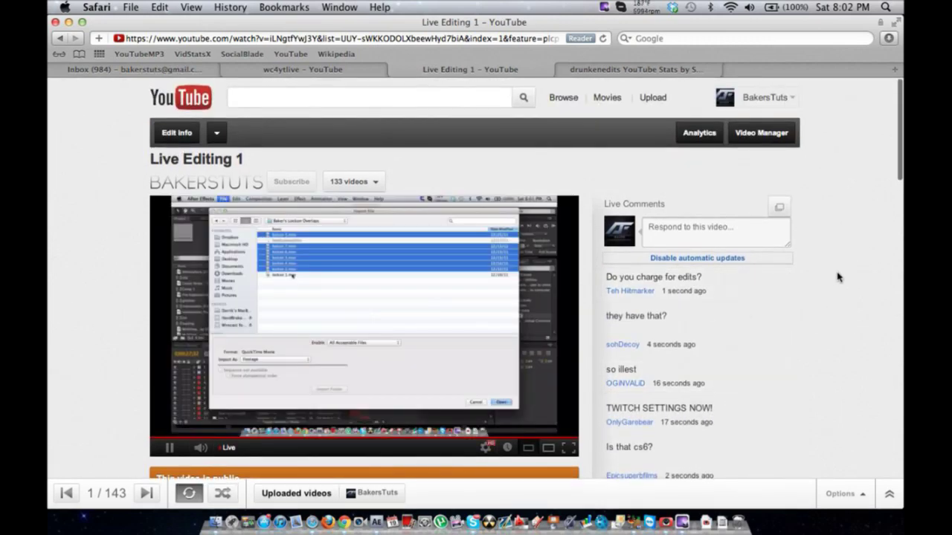
- Turn the Live Editing 1 video's volume all the way down
scroll(818, 283, down, 2)
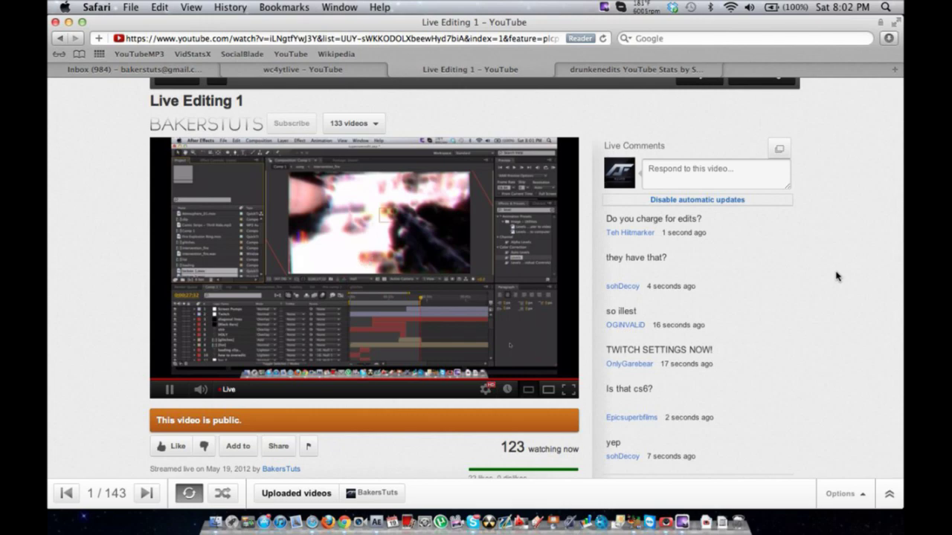
click(223, 391)
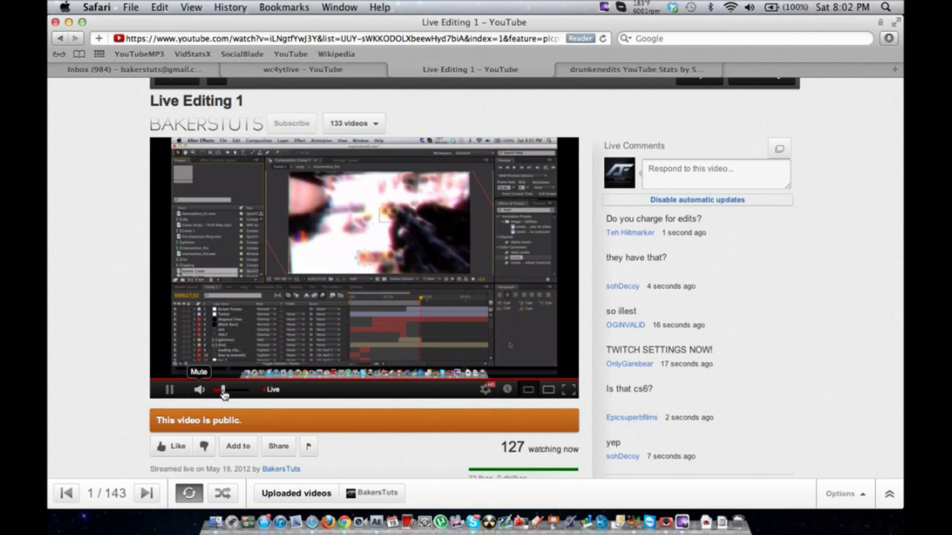
drag(223, 394, 217, 394)
- Switch to Skype, send "hi" in the baker fanboy = vintage group chat, and return to After Effects
key(super+Tab)
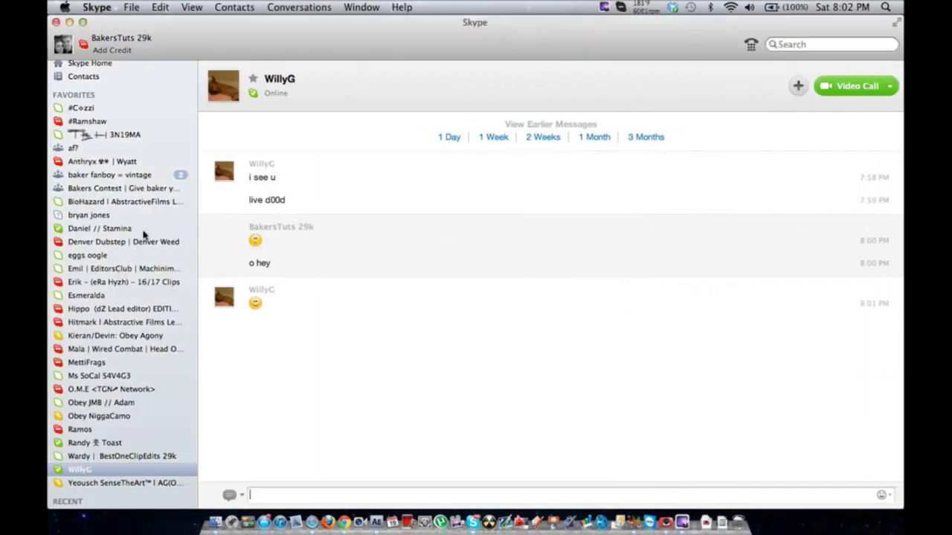
click(154, 178)
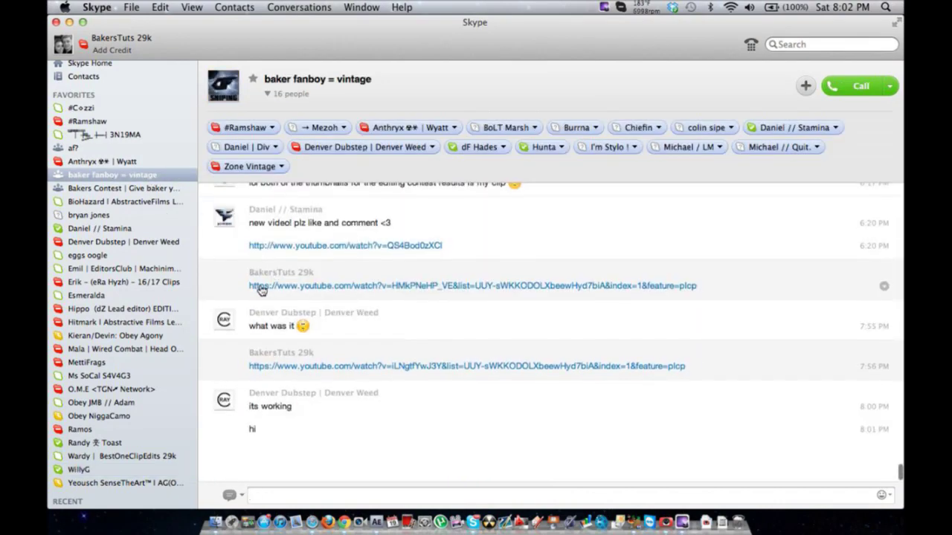
text(hi)
key(Return)
key(ctrl+Right)
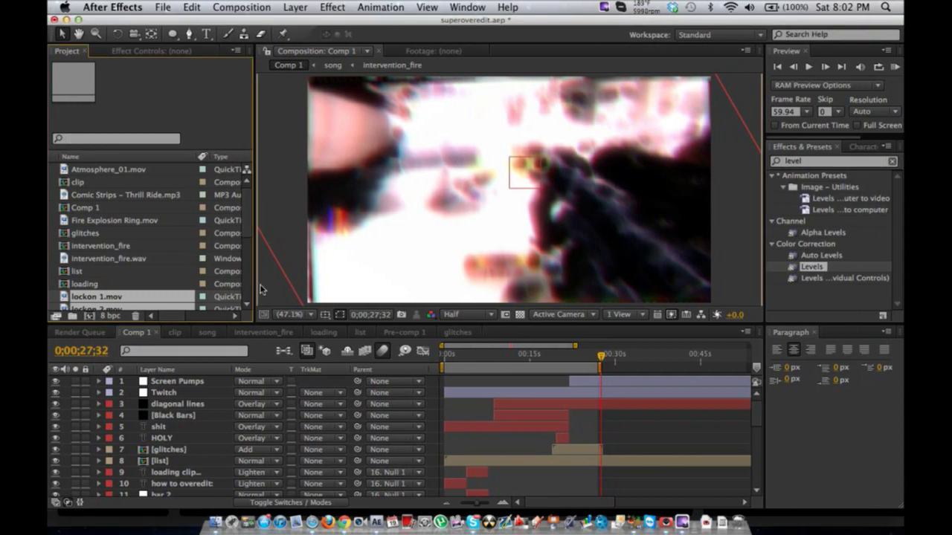
scroll(121, 268, down, 3)
shift+click(120, 269)
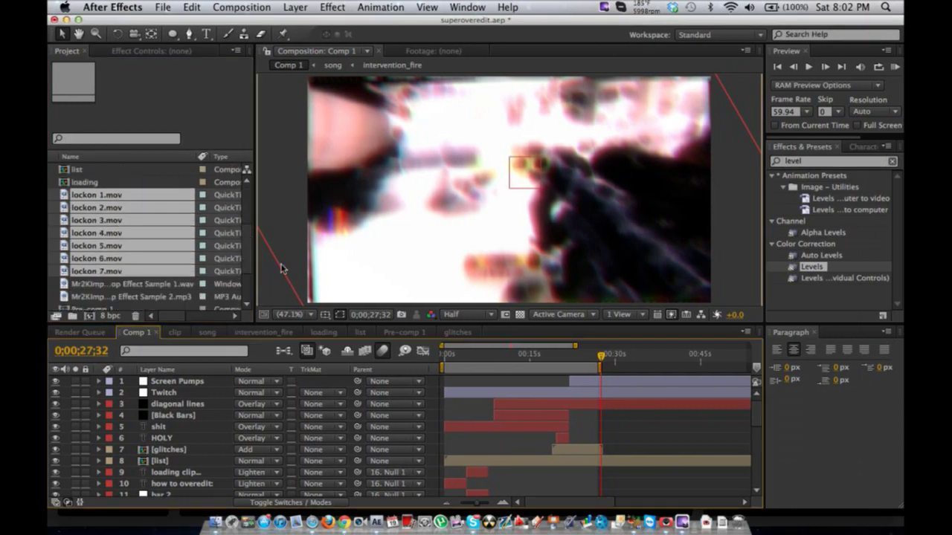
click(157, 182)
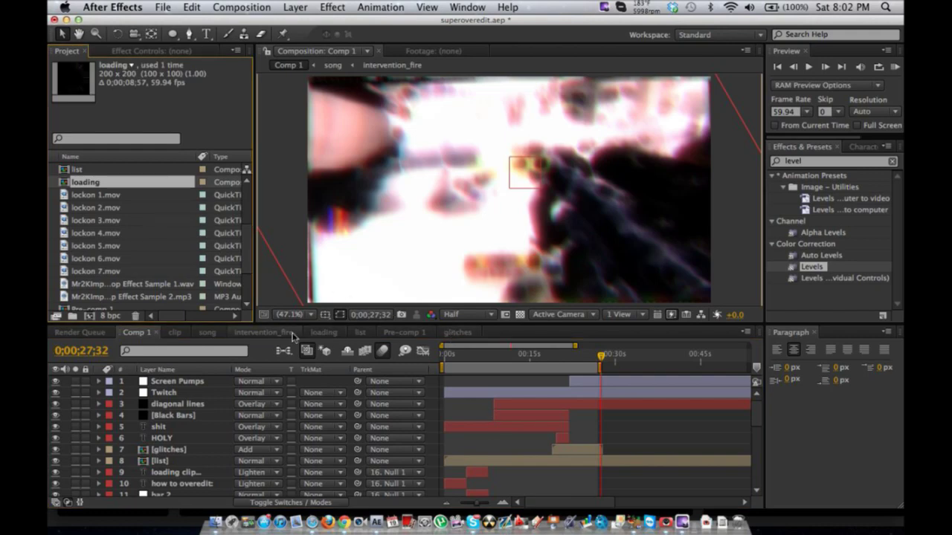
- Open the list composition and move the current time to 0;00;16;00 to see the end of the effects list
click(365, 333)
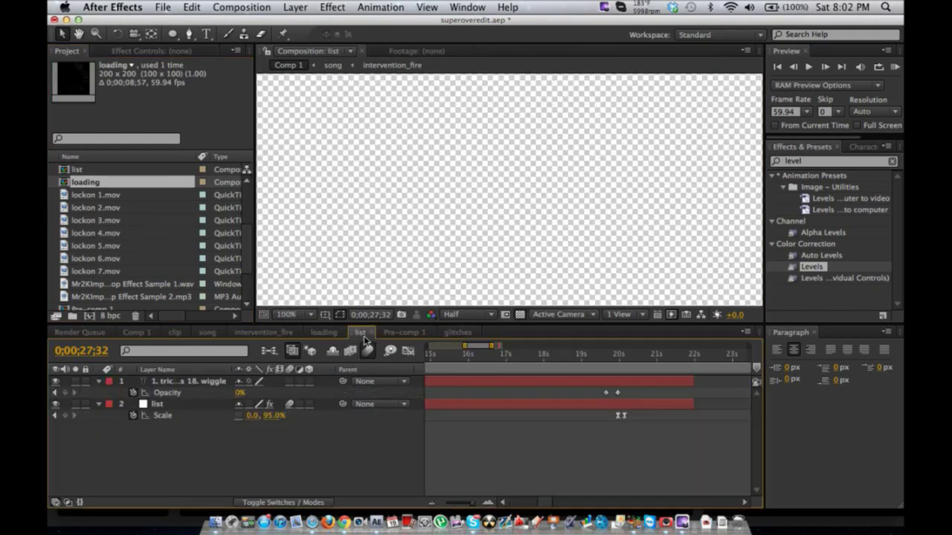
drag(444, 354, 468, 354)
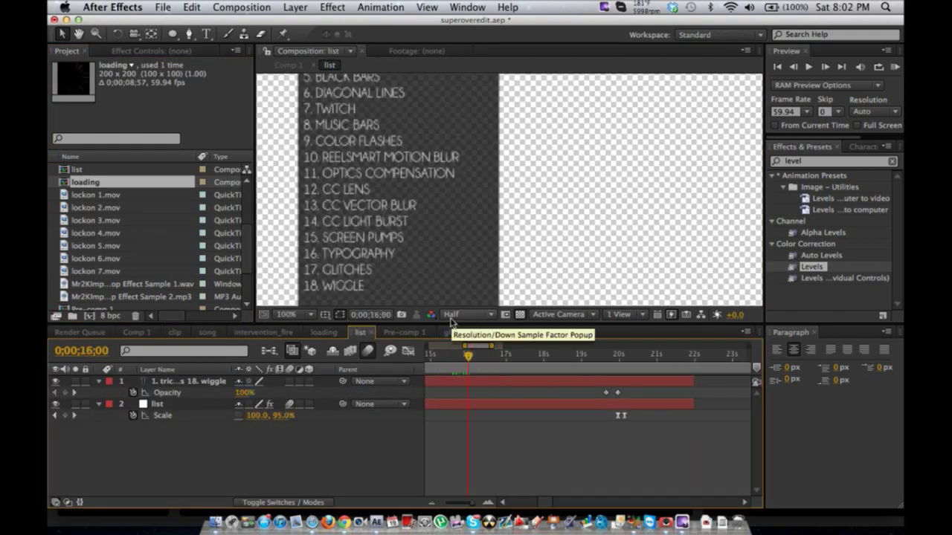
drag(452, 264, 527, 180)
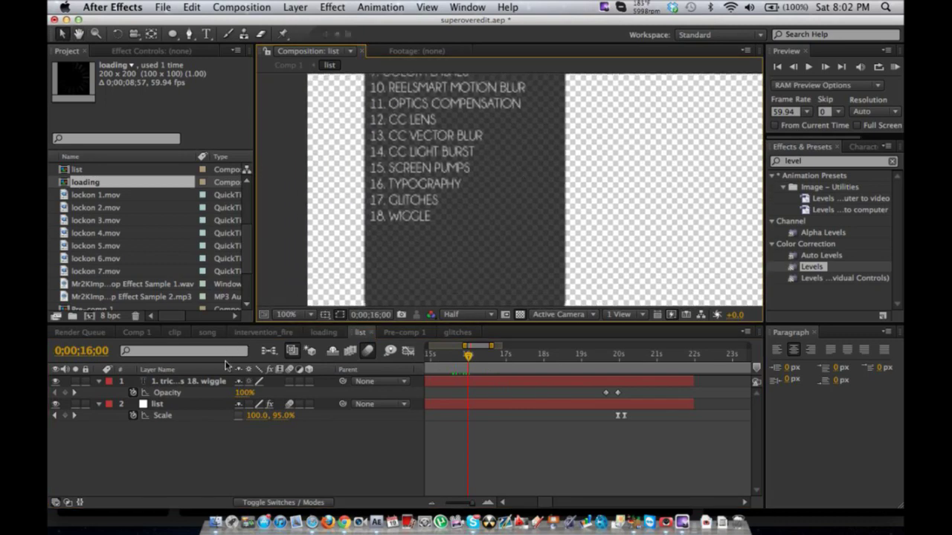
- Append "19. LOCK-ON OVERLAYS" to the numbered list text layer and set the composition viewer resolution to Full
double_click(215, 382)
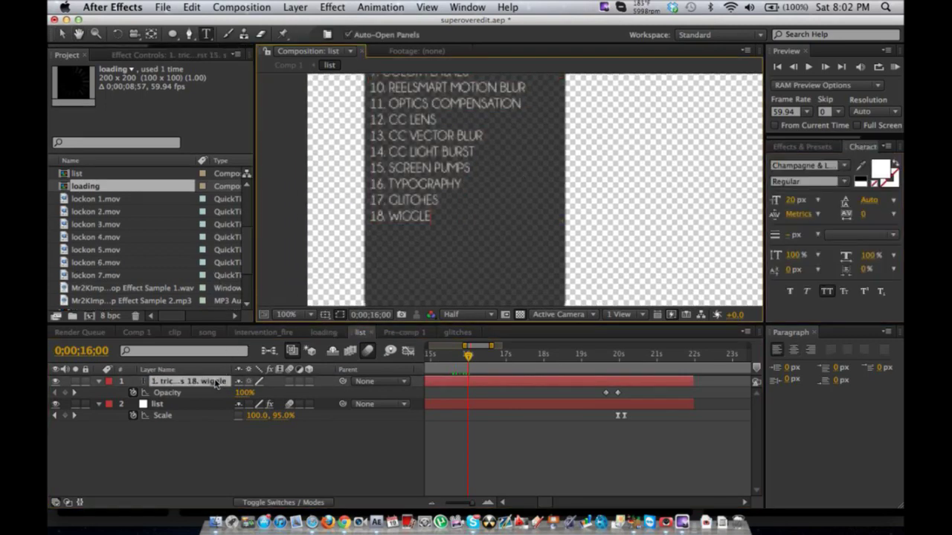
text(19. LOCK-ON OVERLAYS)
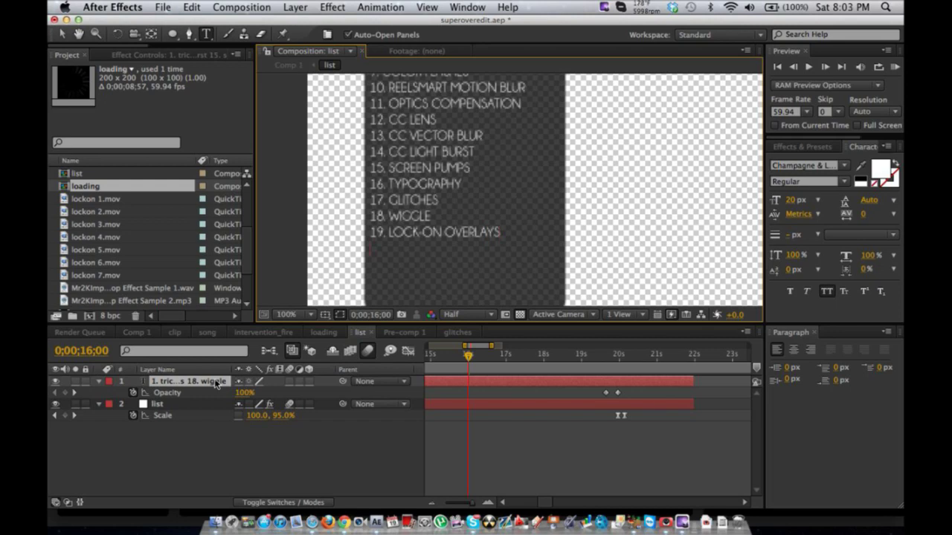
click(465, 314)
click(469, 349)
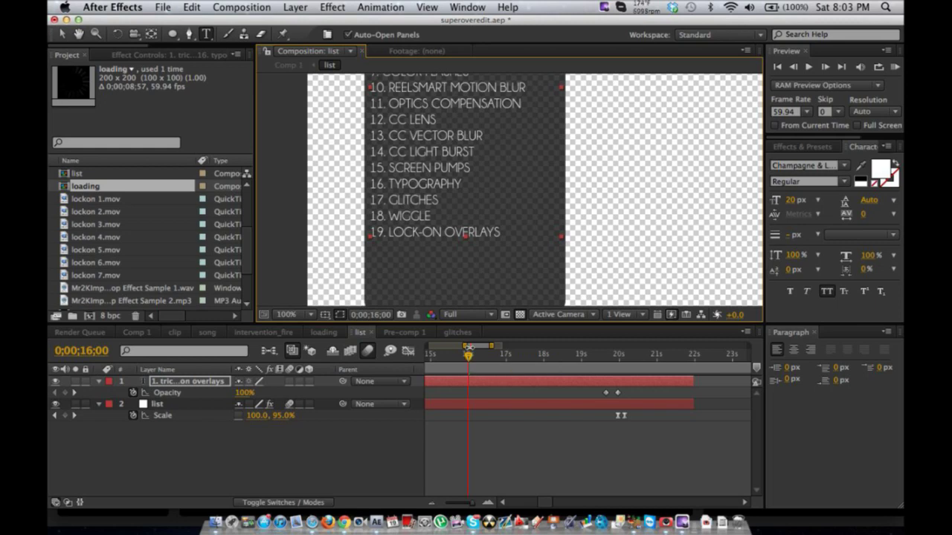
click(506, 239)
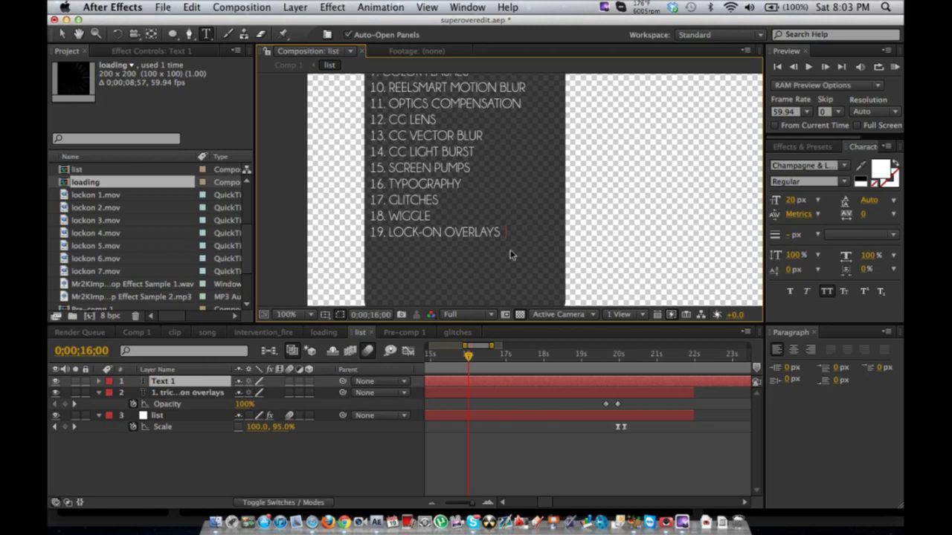
click(229, 386)
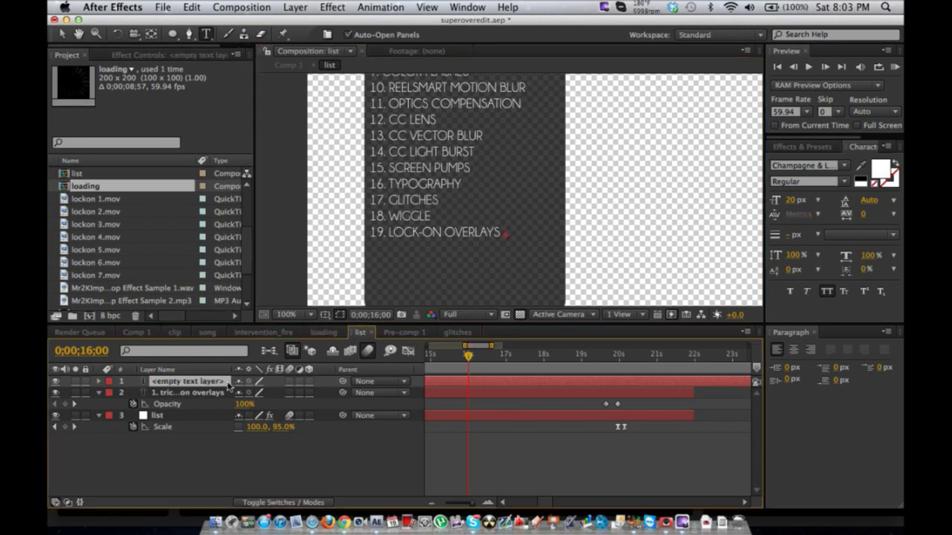
key(Delete)
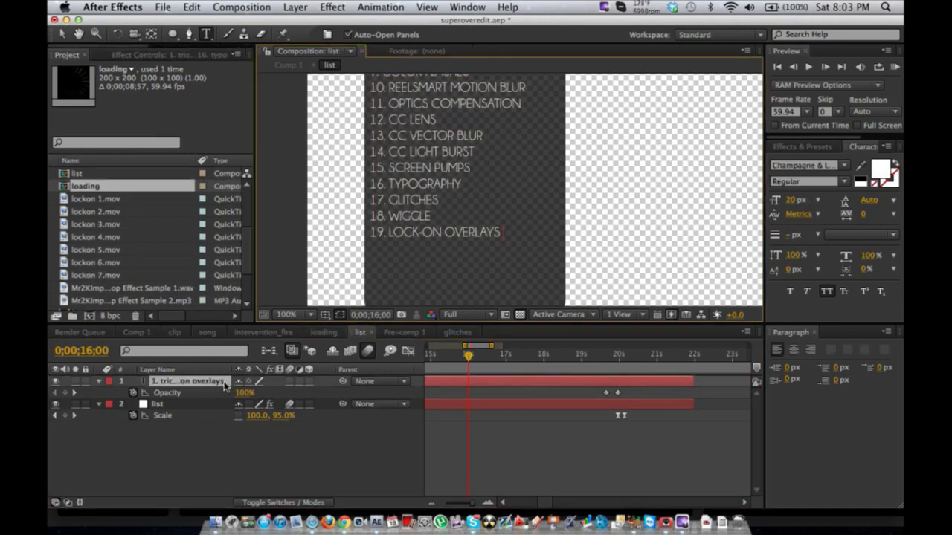
- Add the line "20. FARTING BASS BOOM" below the lock-on overlays entry in the list text
text(20)
text(20.)
text(FARTING BS)
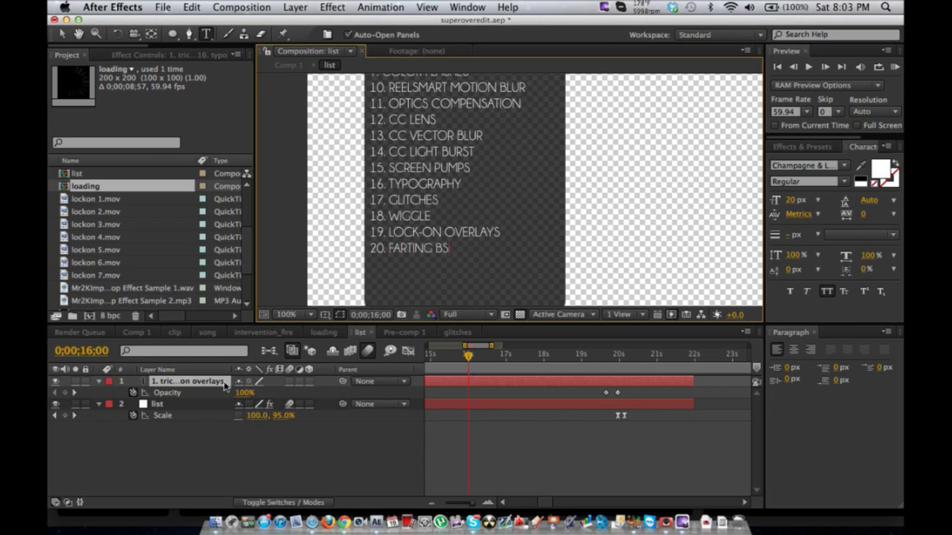
text(S)
key(BackSpace)
key(BackSpace)
text(AS)
text(S BOOM )
- Add "21. WAVE WARP" and a line 22 ending in "SCOPE" to the list text, and save the project
text(21)
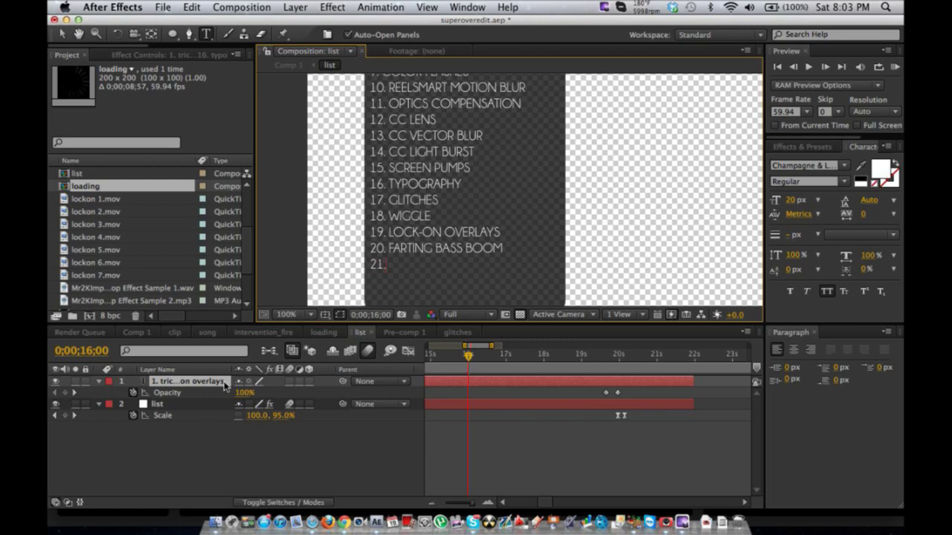
text(. WAVE)
text(WARP)
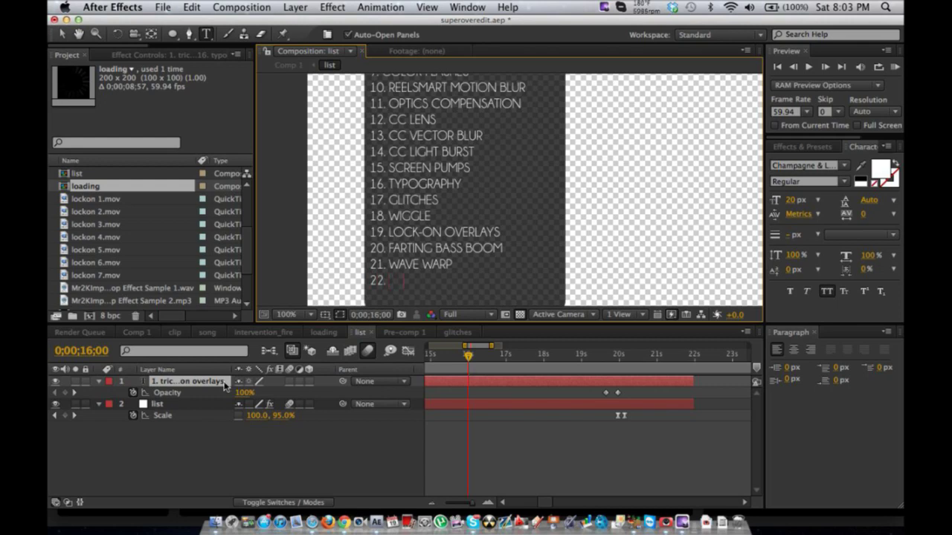
text(SCOPE)
key(super+s)
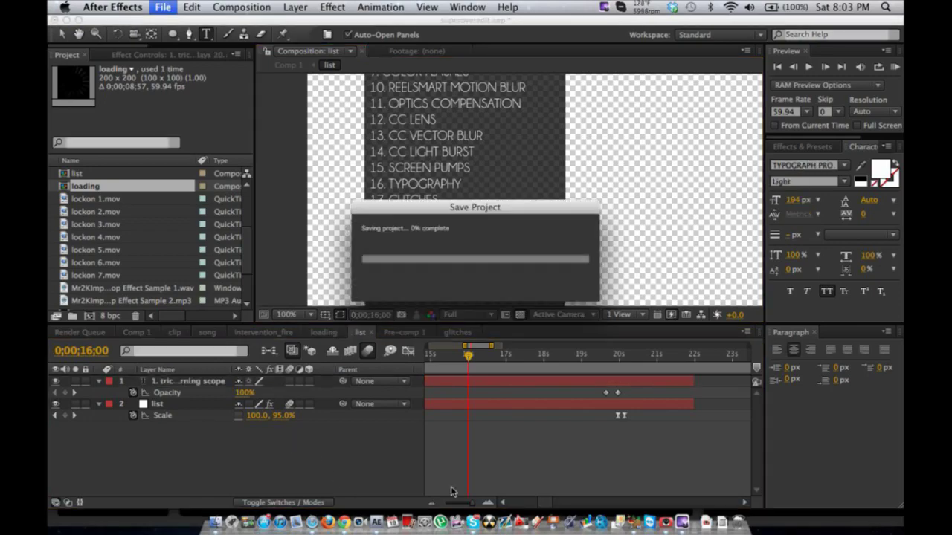
- Switch to Safari and show the BakersTuts account links on the Live Editing 1 page
key(super+Tab)
key(super+Tab)
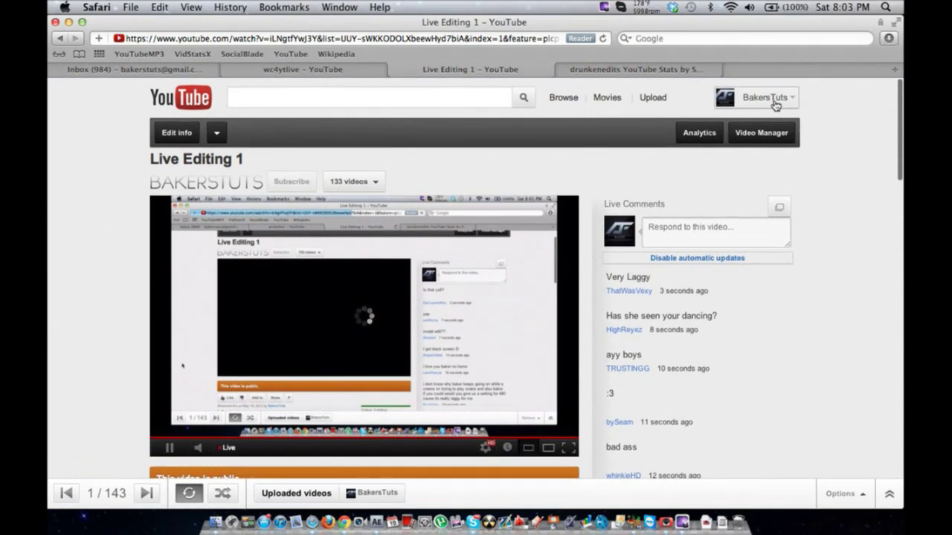
click(774, 100)
right_click(727, 148)
click(744, 169)
click(636, 70)
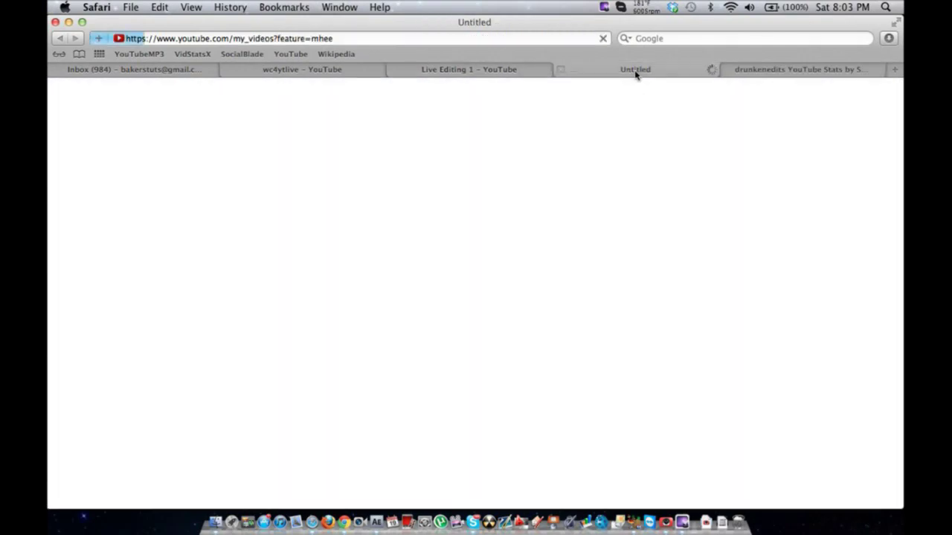
click(561, 72)
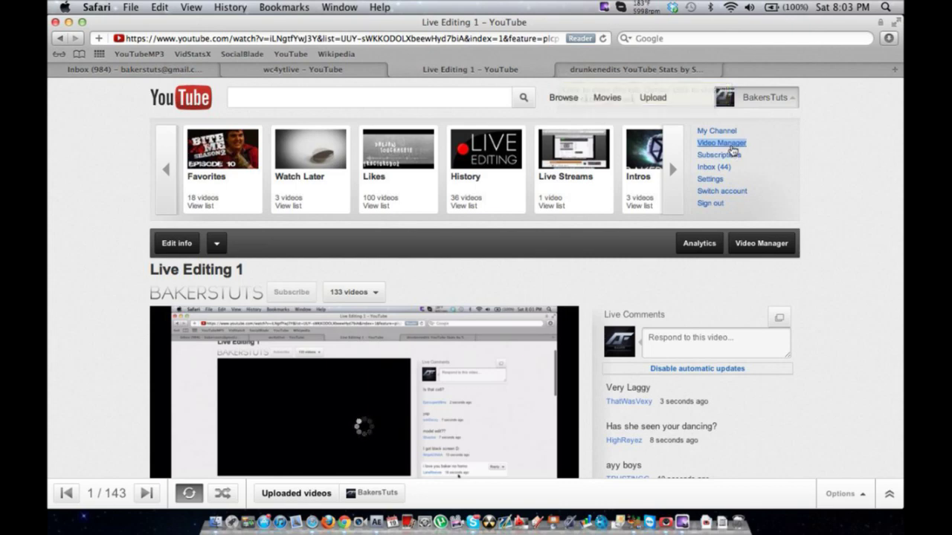
- Open YouTube's Video Manager in a new tab and view the uploads list down to the "how to over edit" video
right_click(727, 144)
click(741, 160)
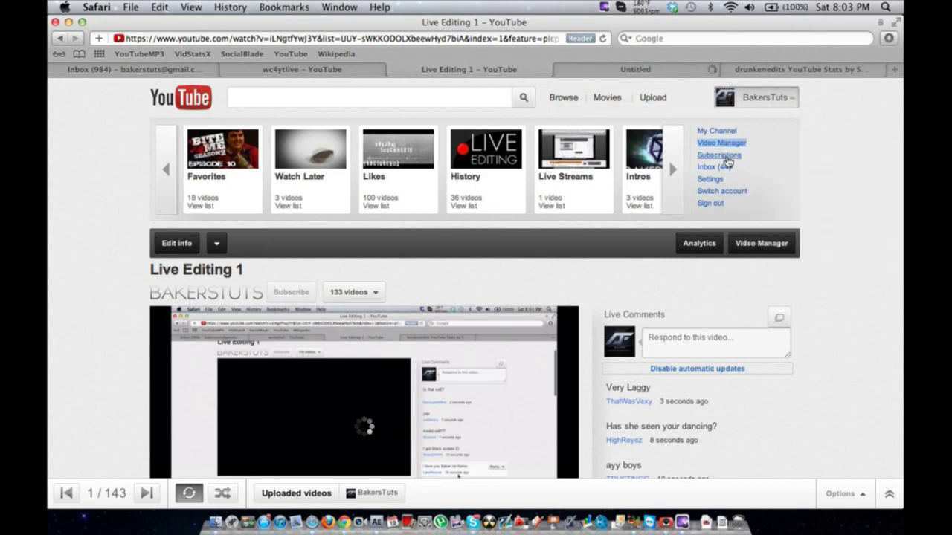
scroll(833, 315, down, 3)
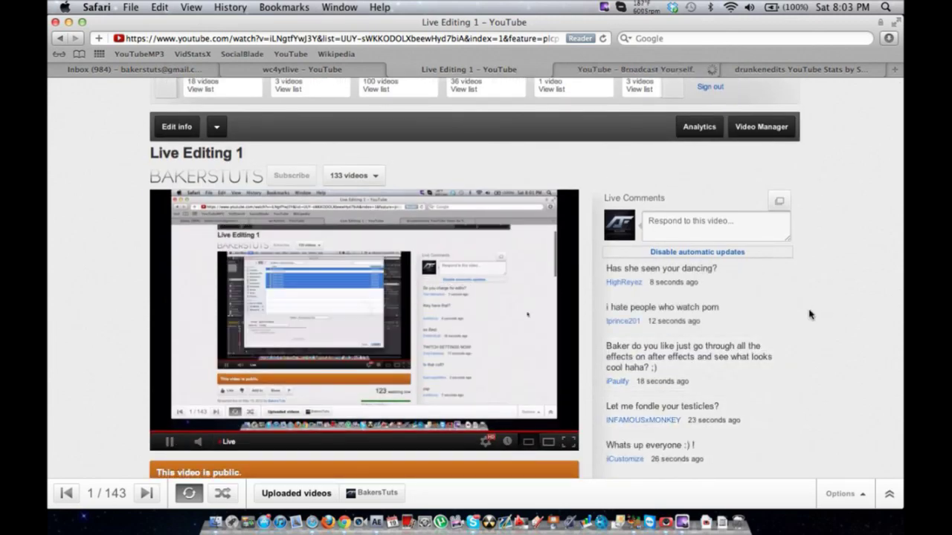
scroll(866, 284, down, 1)
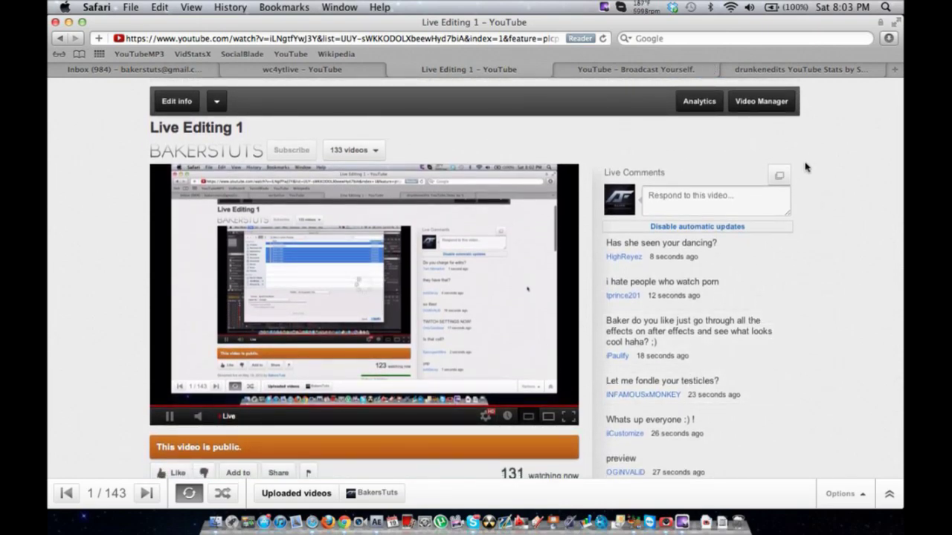
click(669, 68)
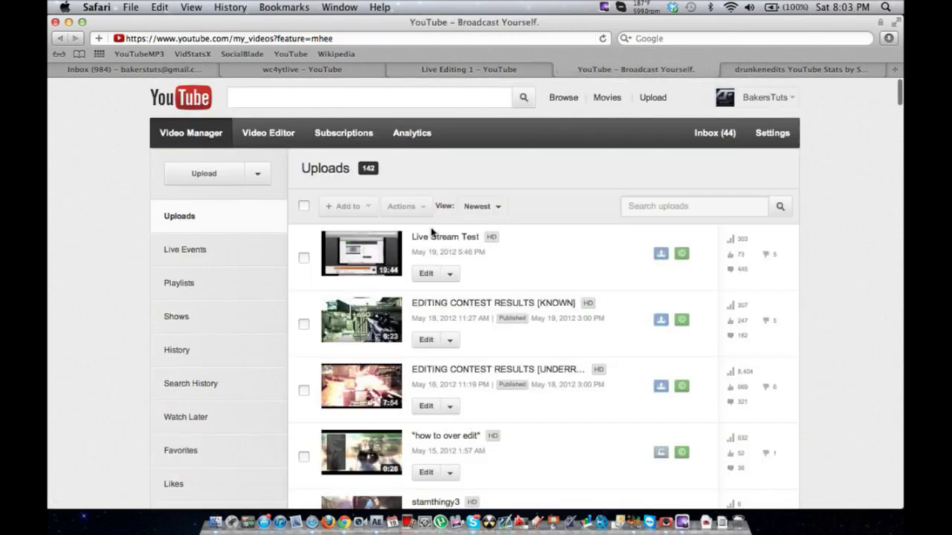
scroll(346, 331, down, 2)
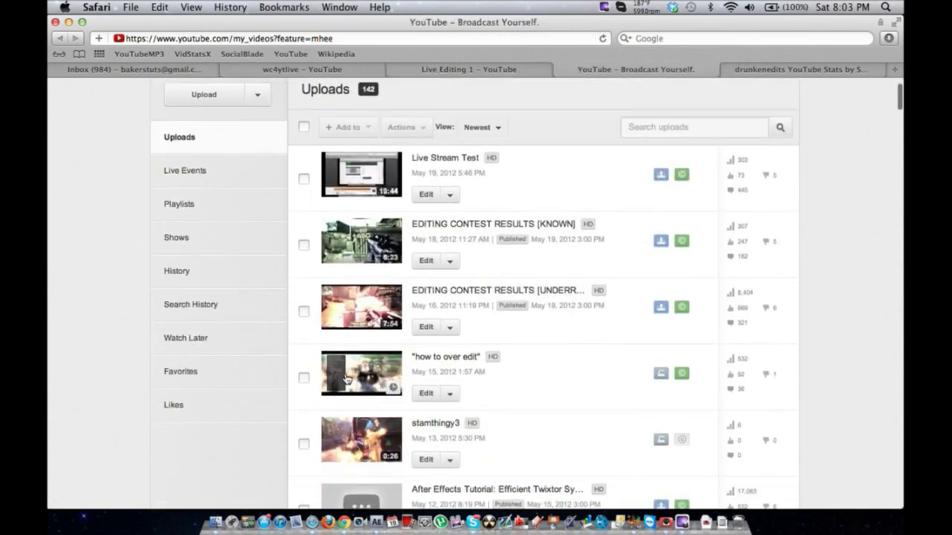
- Open the "how to over edit" video, adjust the volume, and watch it with a pause at 0:09 on the first list entries
click(348, 378)
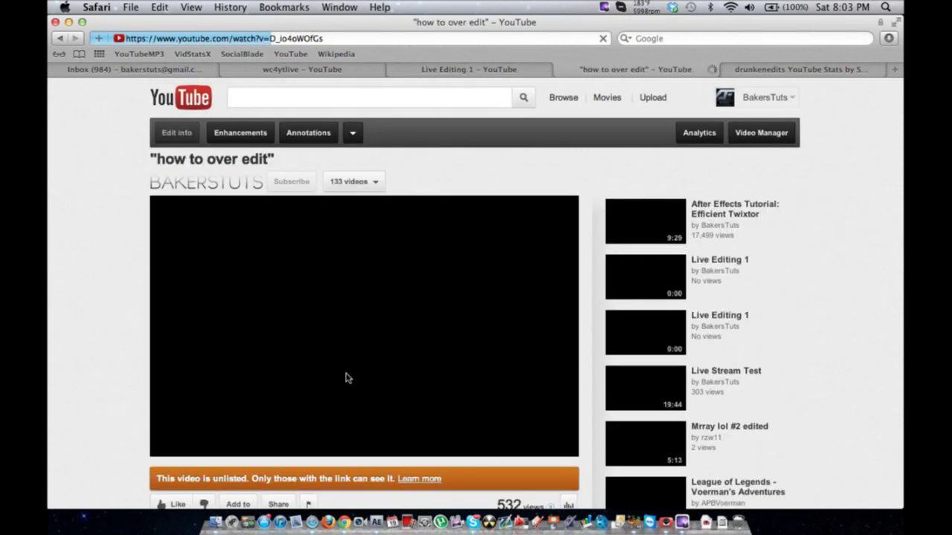
scroll(316, 365, down, 3)
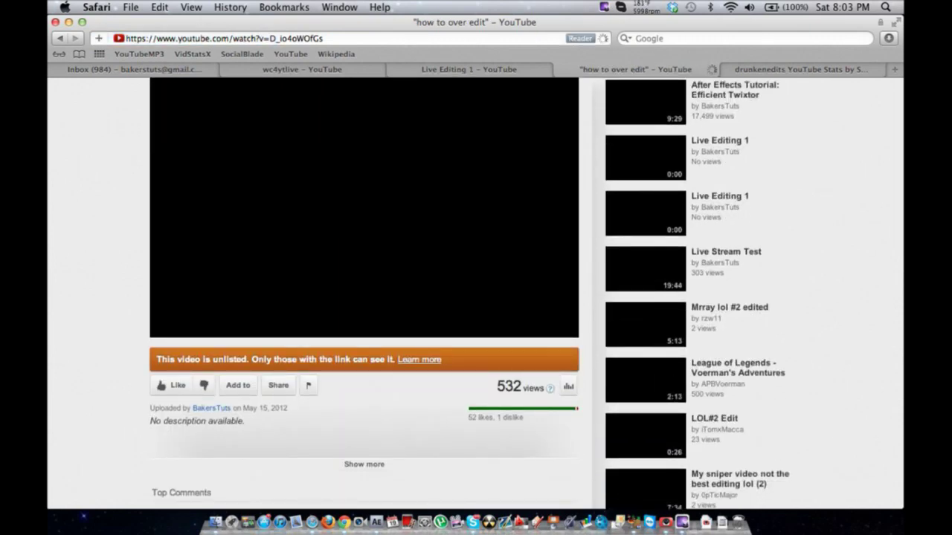
scroll(364, 297, down, 4)
scroll(206, 408, up, 5)
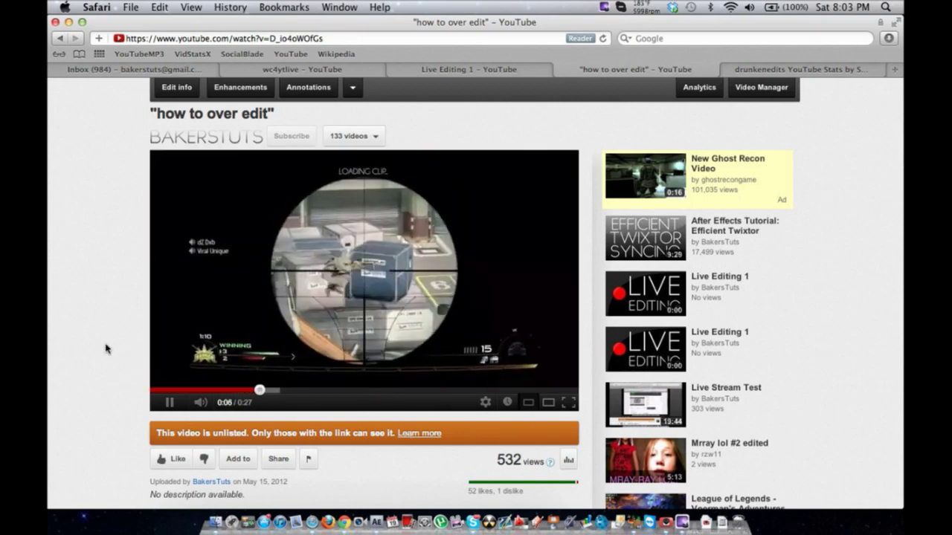
key(F12)
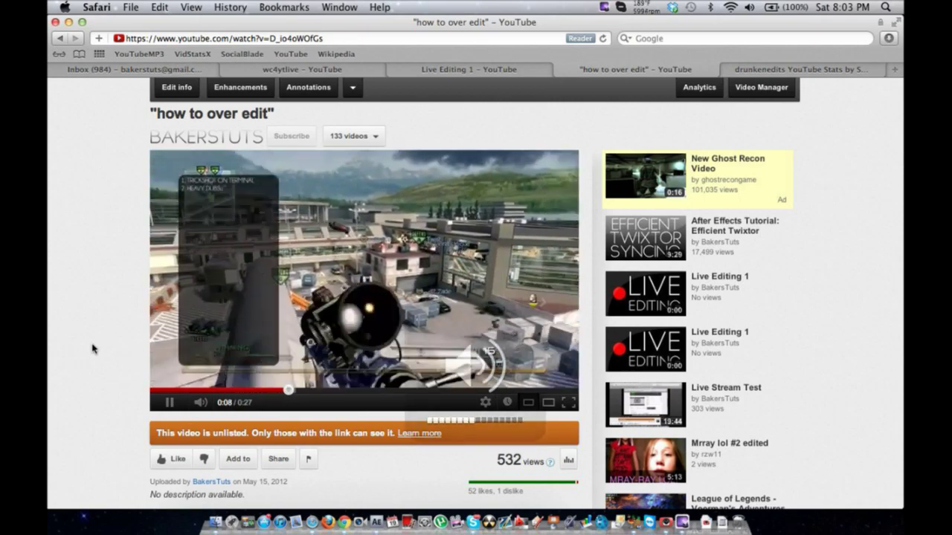
click(165, 339)
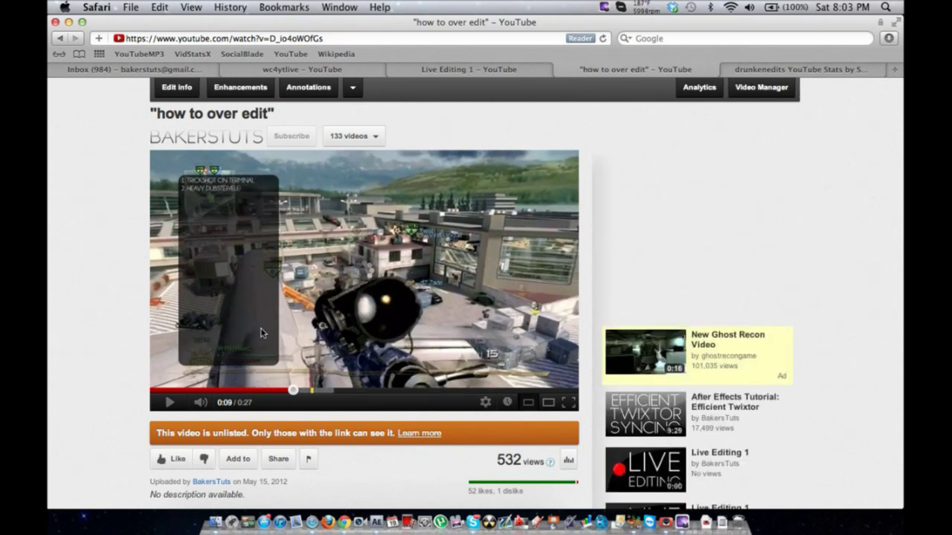
click(269, 390)
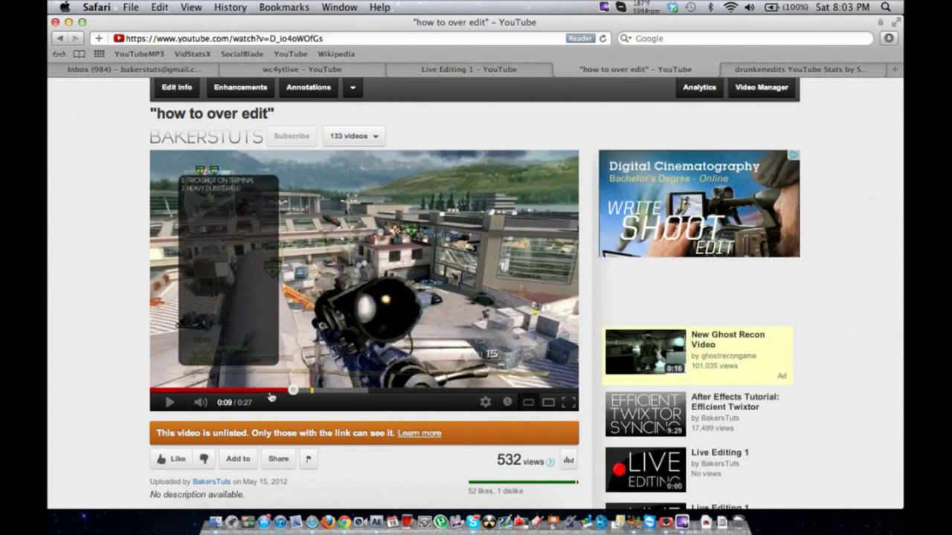
click(282, 338)
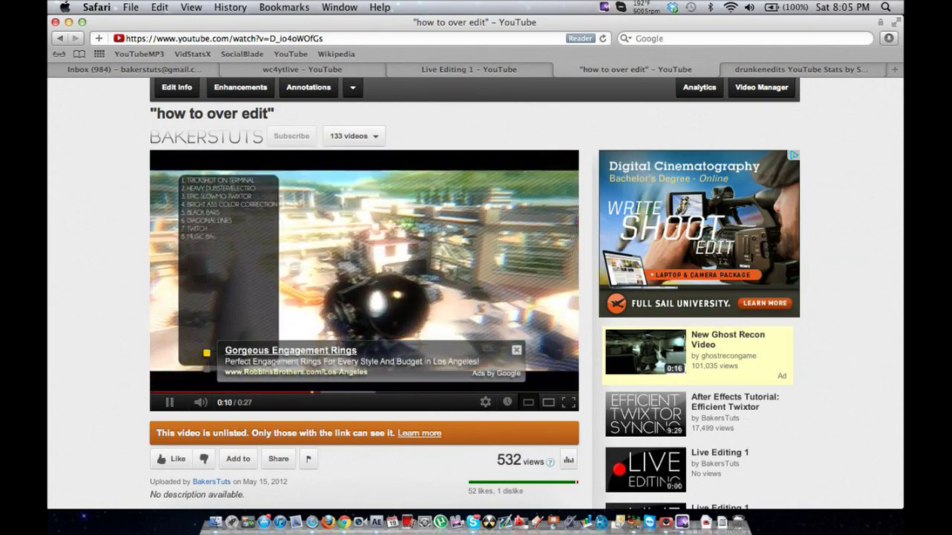
- Dismiss the overlay ad and watch the rest of the video, pausing at 0:19 on the full effects list and again at 0:25
click(516, 350)
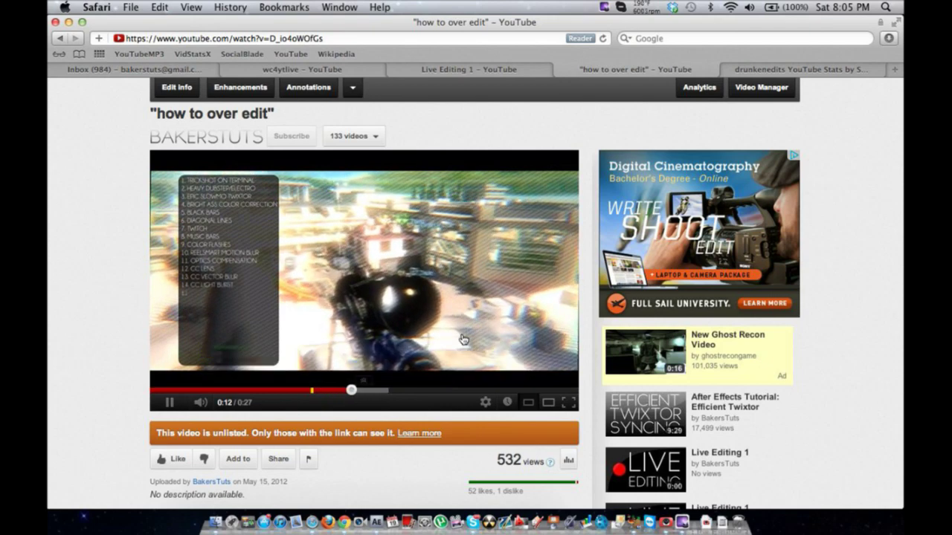
scroll(476, 297, down, 3)
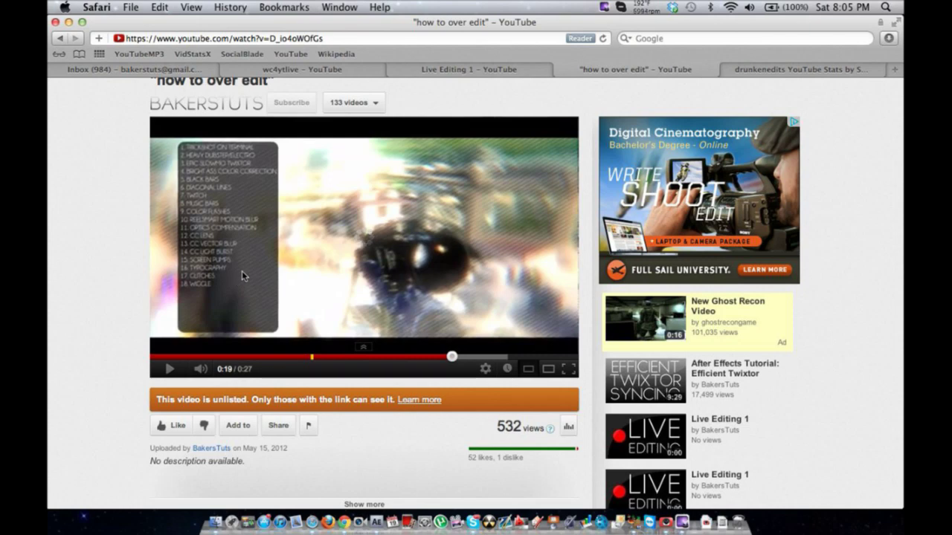
click(267, 262)
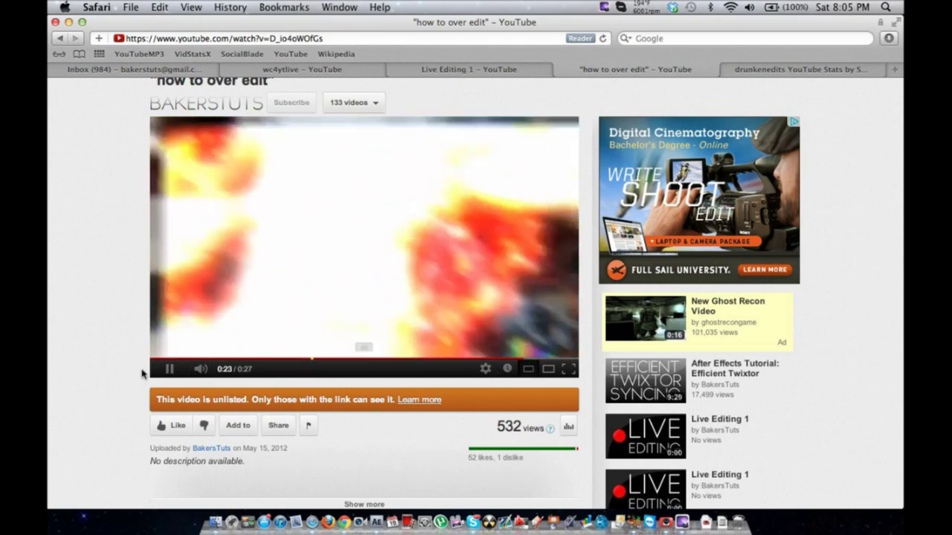
click(307, 231)
scroll(308, 231, up, 3)
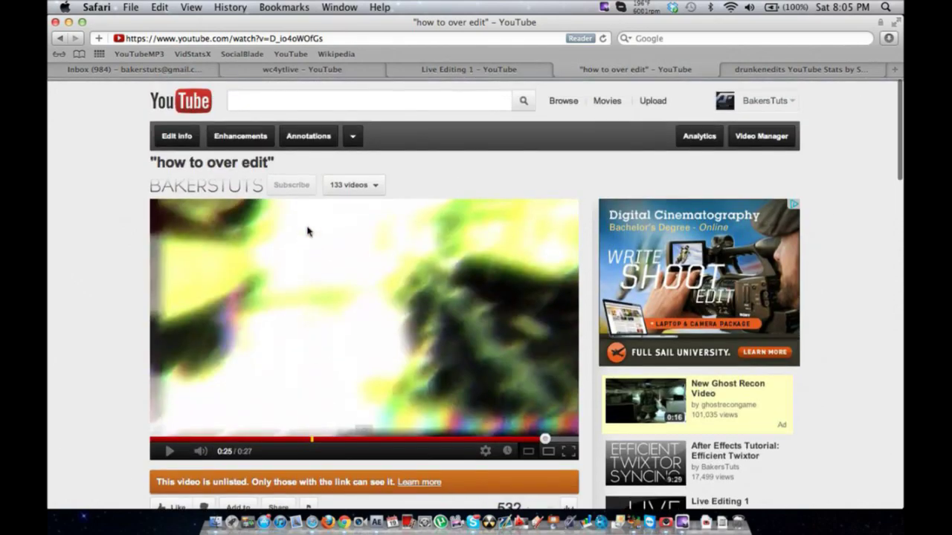
- Close the "how to over edit" tab and read the live comments on the Live Editing 1 page
click(558, 70)
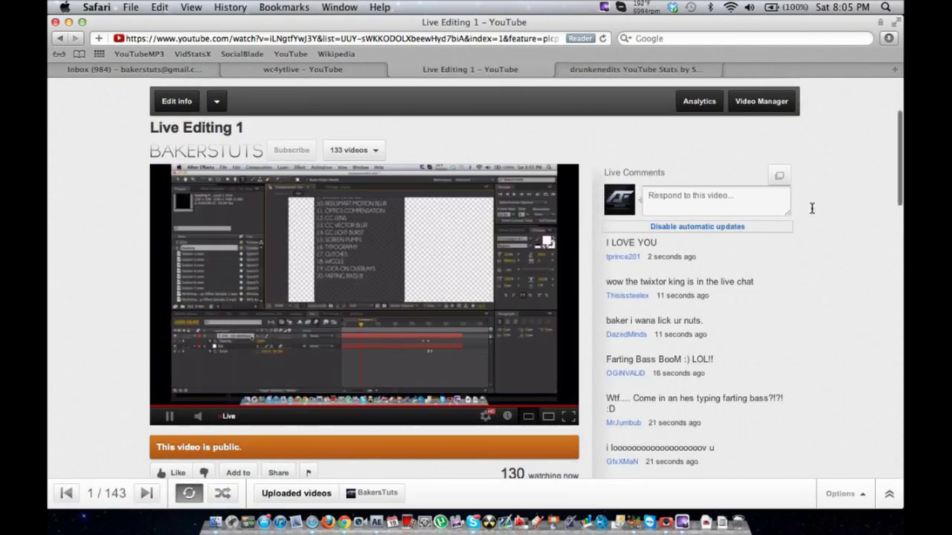
scroll(858, 217, down, 2)
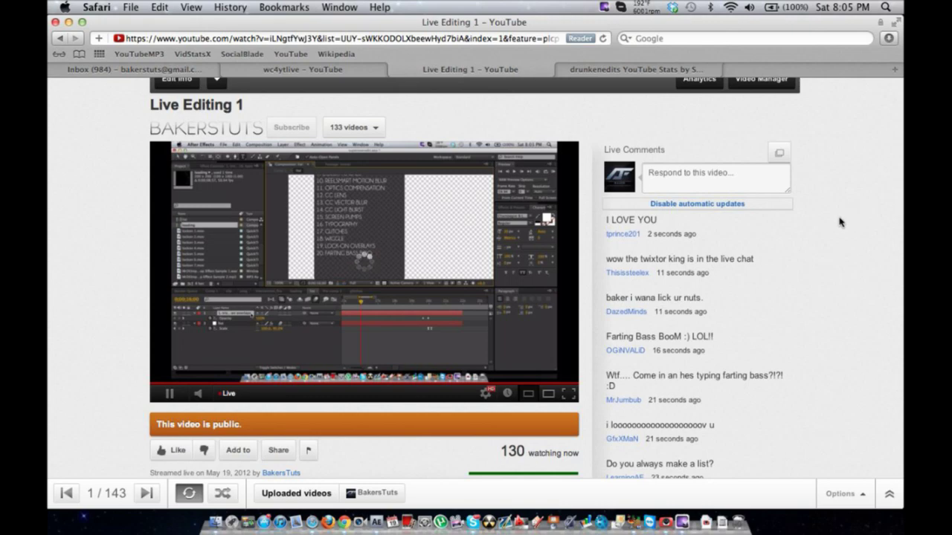
- Switch to Skype and send "what do u mean" and "u just download it" in the "baker fanboy = vintage" chat
key(ctrl+Right)
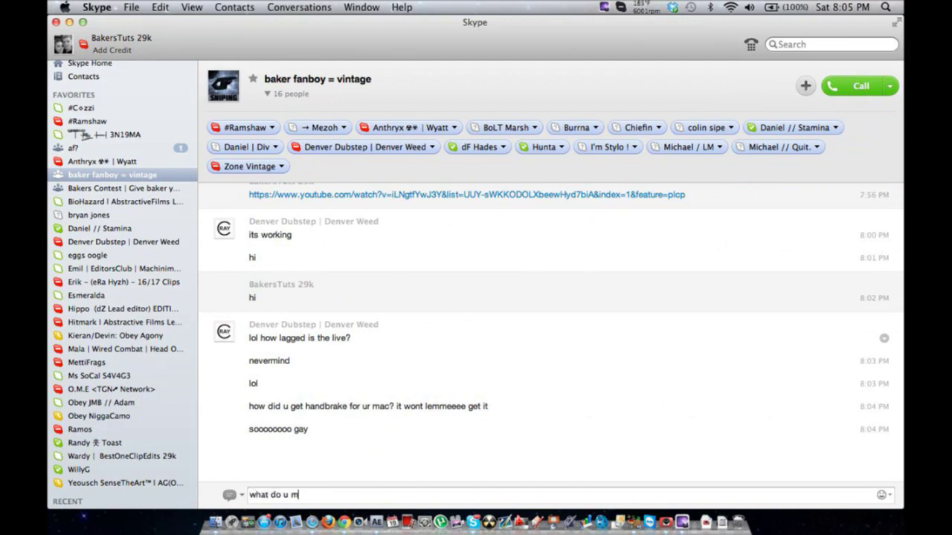
text(ean)
key(Return)
text(u just downloa)
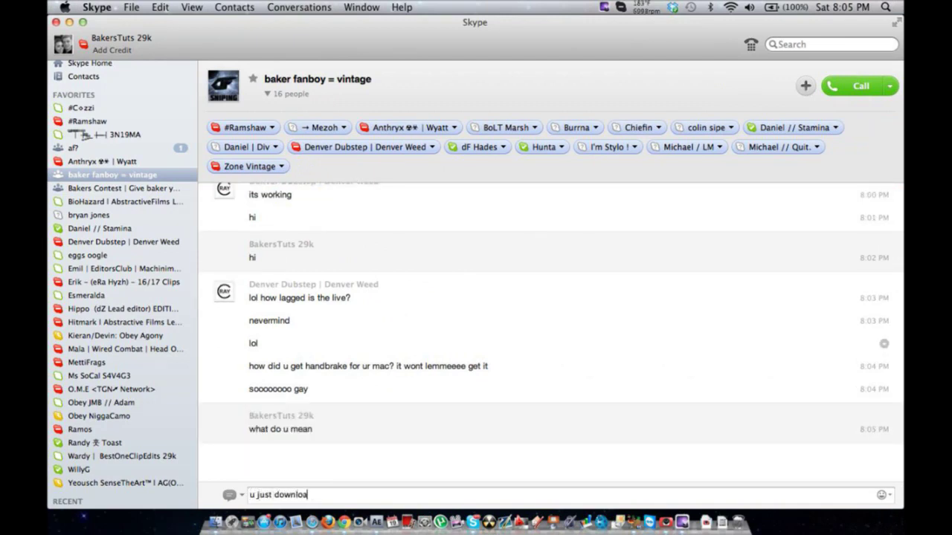
text(d it)
key(Return)
- Reply "episodes are gay" in the "af?" group chat, and reopen the "baker fanboy = vintage" chat to read the new message
click(179, 147)
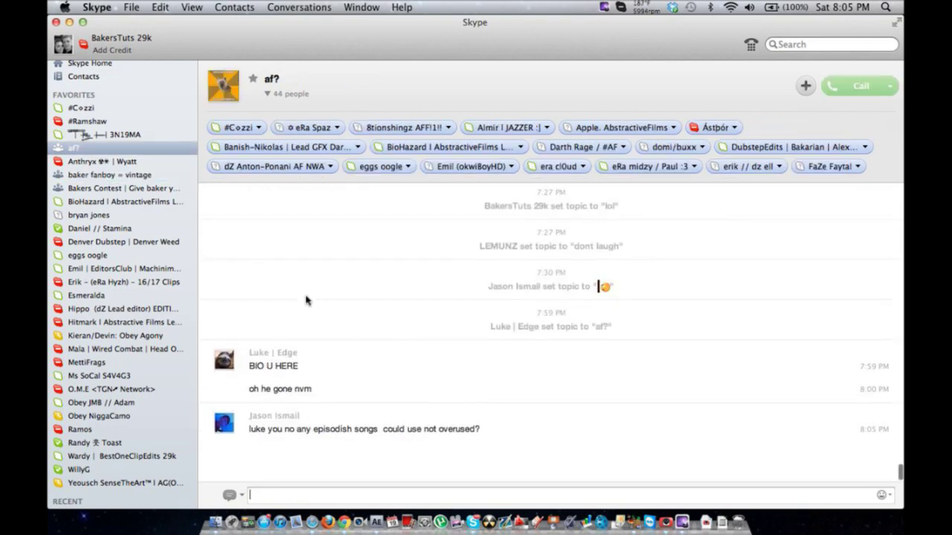
text(episodes are gay)
key(Return)
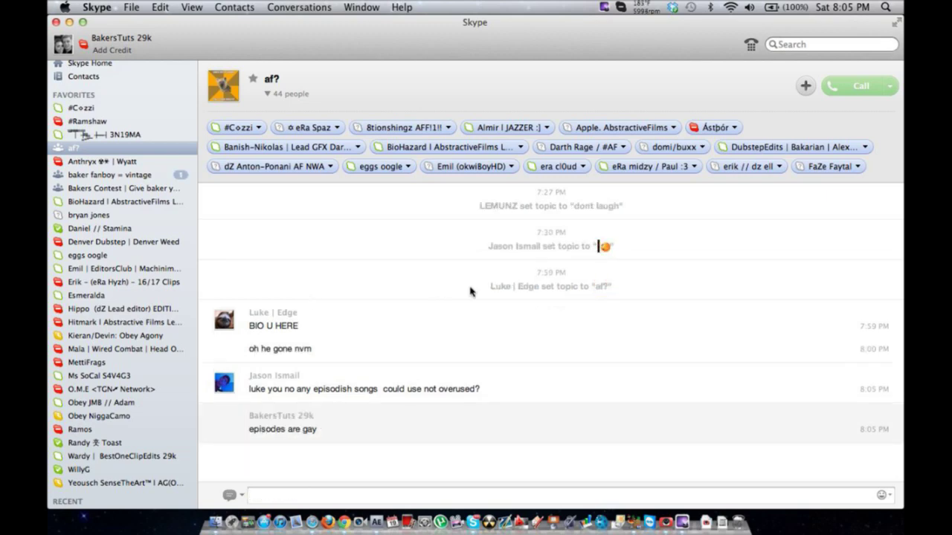
click(182, 176)
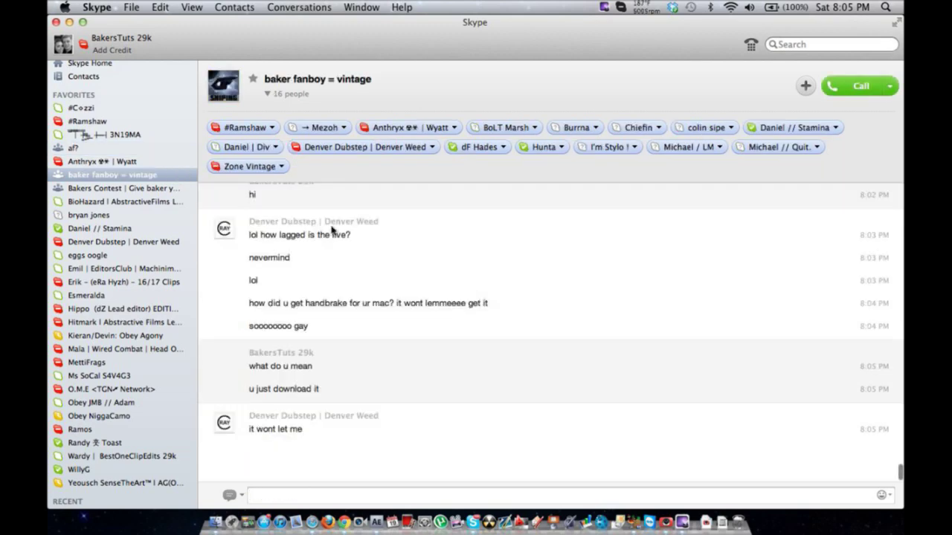
- Switch to After Effects, open Comp 1, and set its preview resolution to Quarter
key(super+Tab)
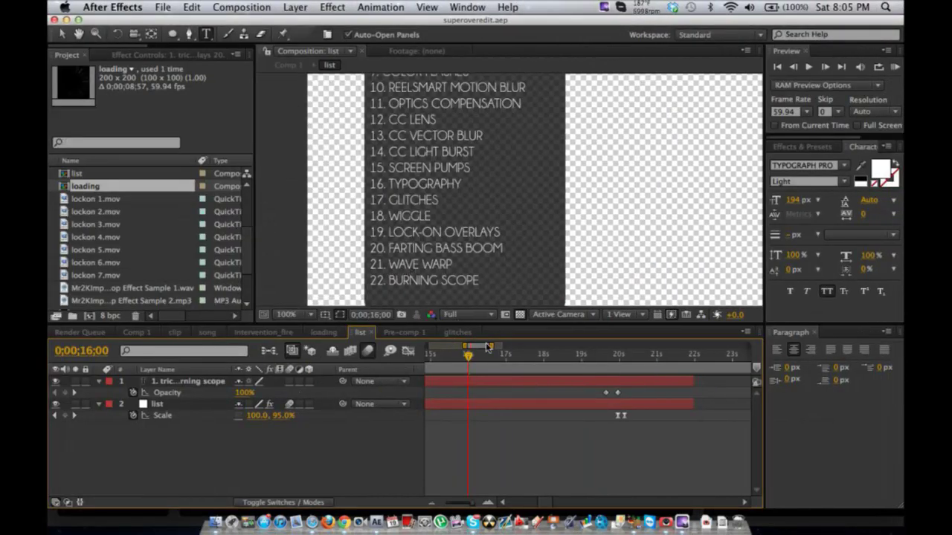
click(150, 334)
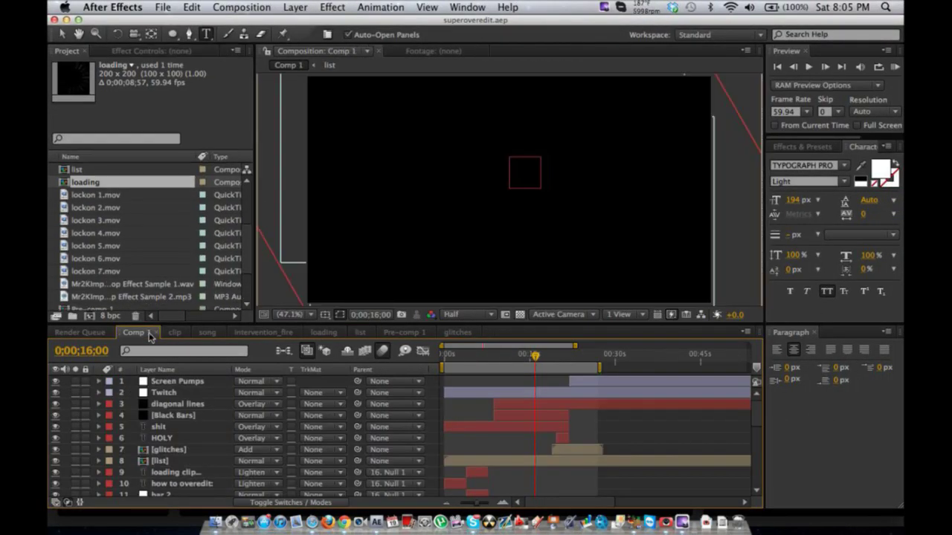
click(476, 314)
click(474, 388)
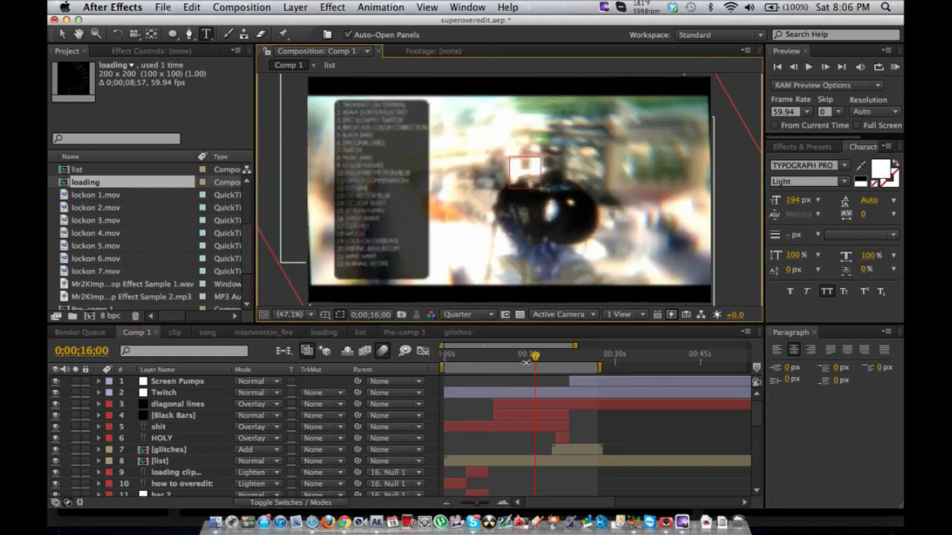
- Scrub through the Comp 1 footage and park the current time at 0;00;09;39
scroll(516, 387, down, 1)
scroll(516, 388, down, 5)
click(479, 358)
drag(479, 358, 527, 354)
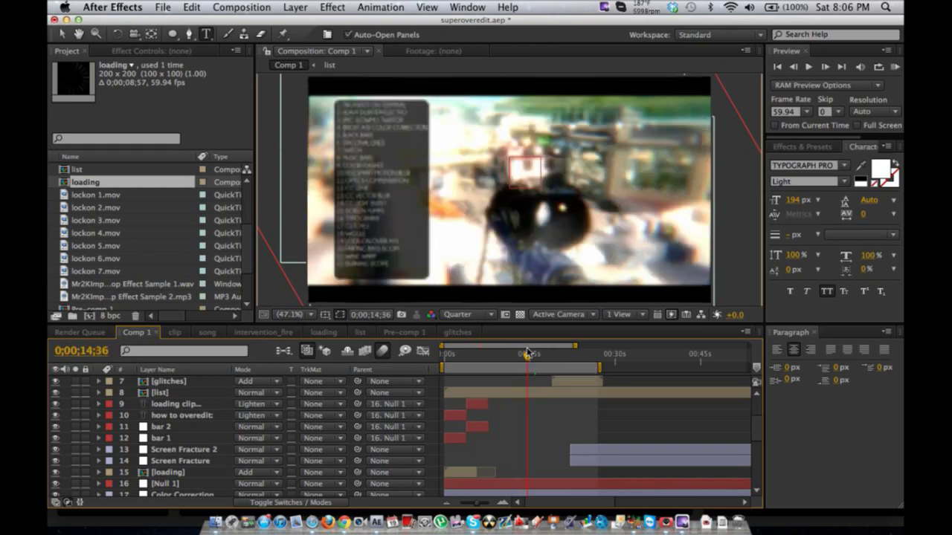
click(485, 358)
mouse_move(484, 358)
mouse_down()
mouse_move(573, 357)
mouse_move(498, 358)
mouse_up()
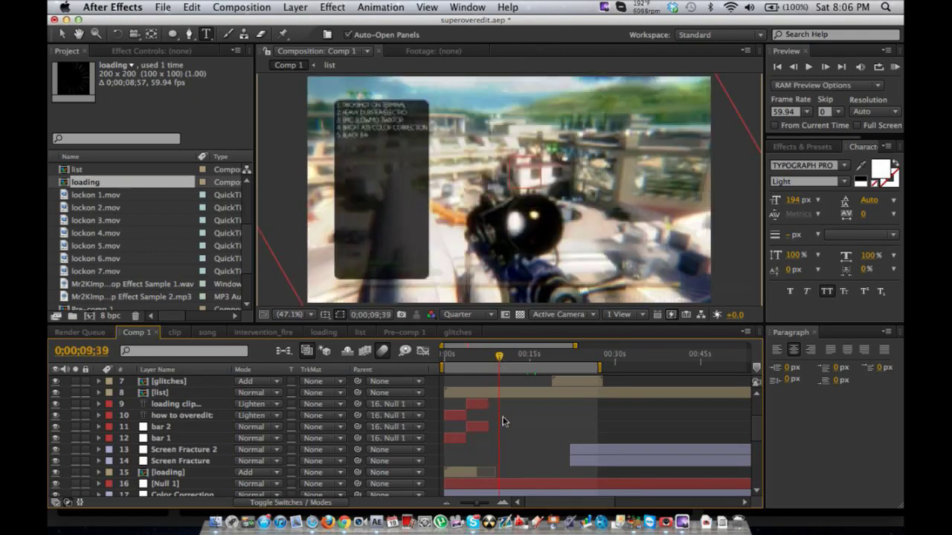
scroll(502, 421, down, 1)
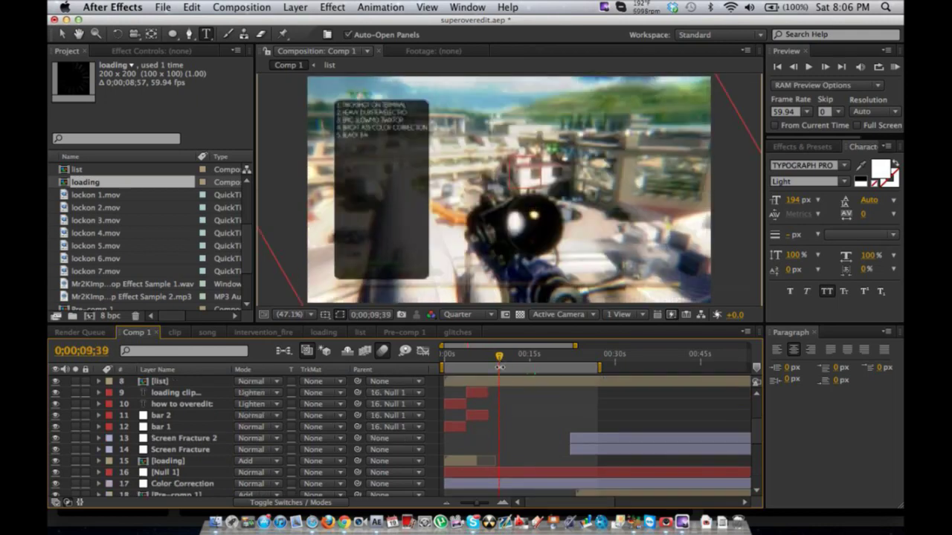
- Add lockon 1.mov and lockon 2.mov to Comp 1 between the Radial Blur layer and the upper clip layer
double_click(114, 200)
click(87, 28)
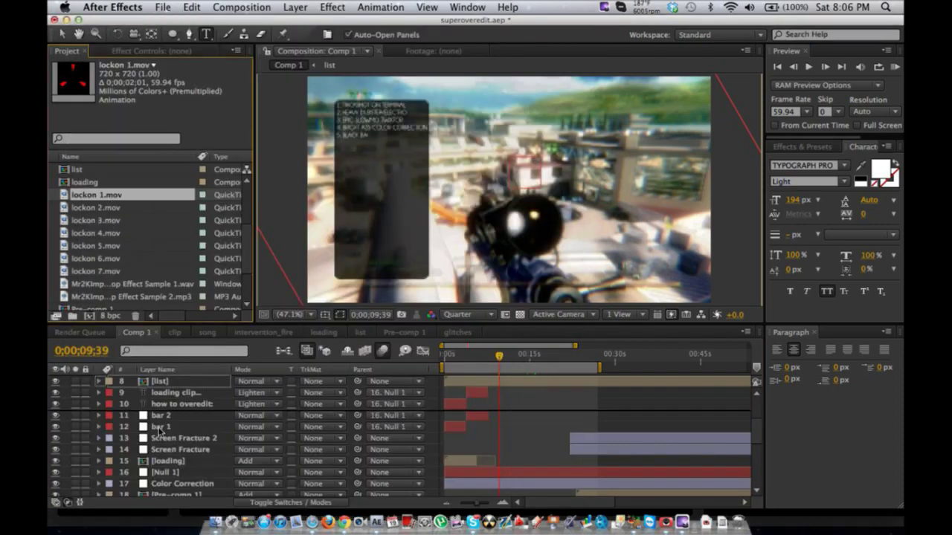
scroll(191, 476, down, 3)
scroll(191, 491, down, 3)
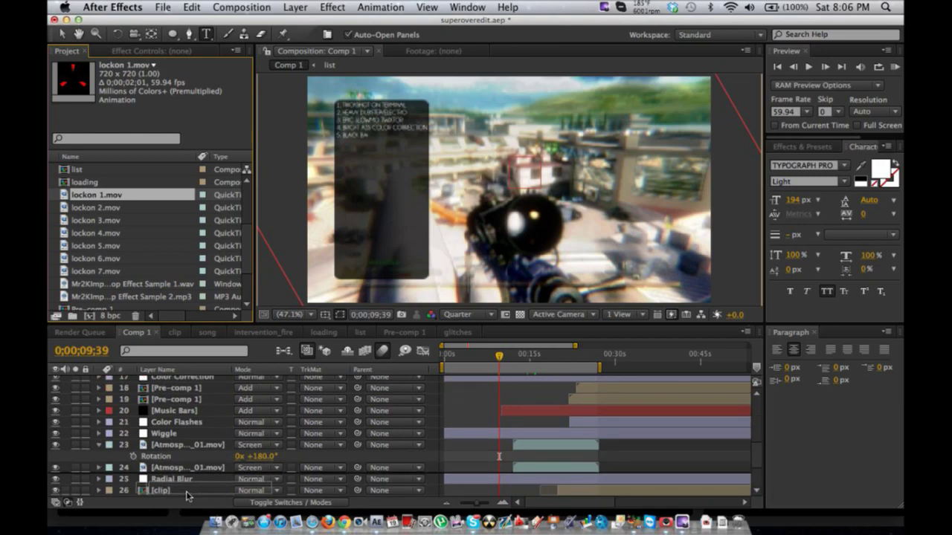
scroll(186, 496, down, 3)
drag(201, 422, 202, 415)
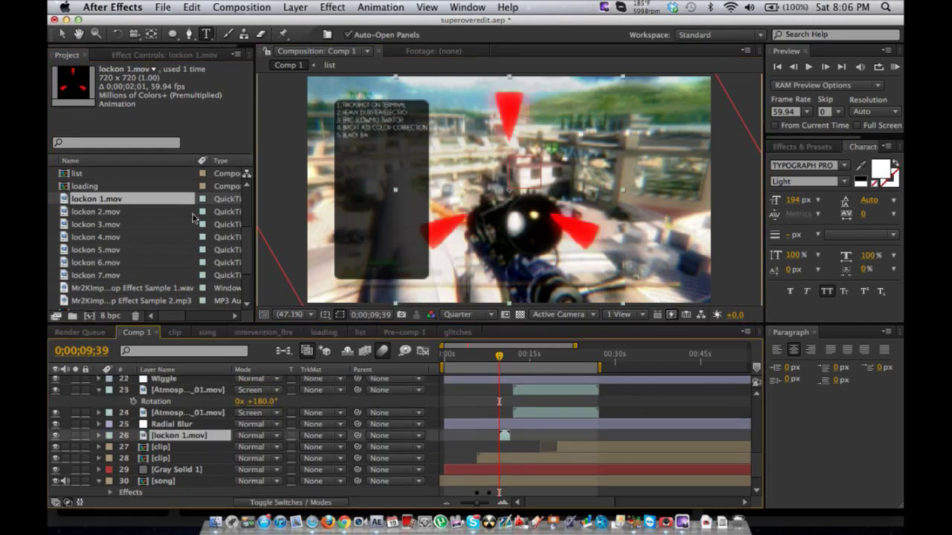
click(116, 214)
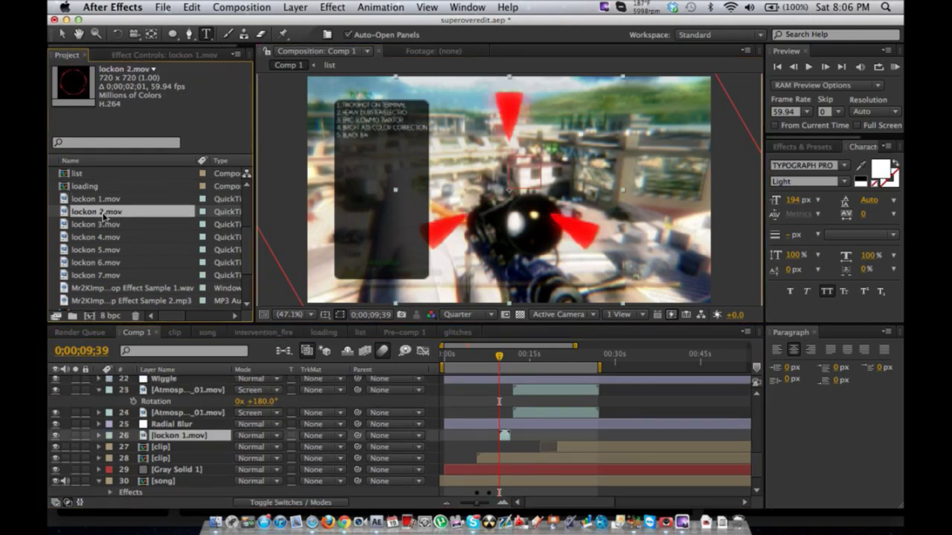
drag(97, 215, 170, 444)
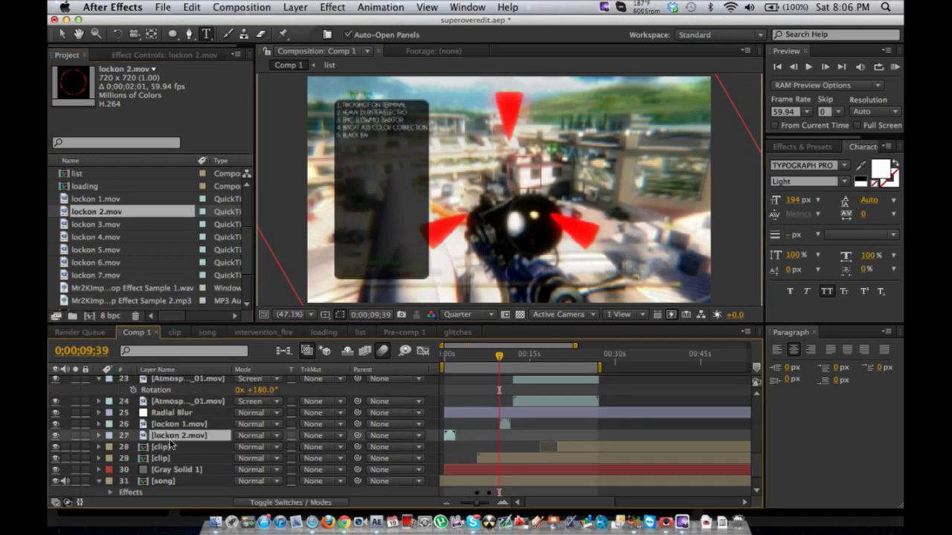
- Switch to Safari and open the Live Editing 1 stream from the live events list in YouTube's Video Manager
key(ctrl+Left)
key(ctrl+Left)
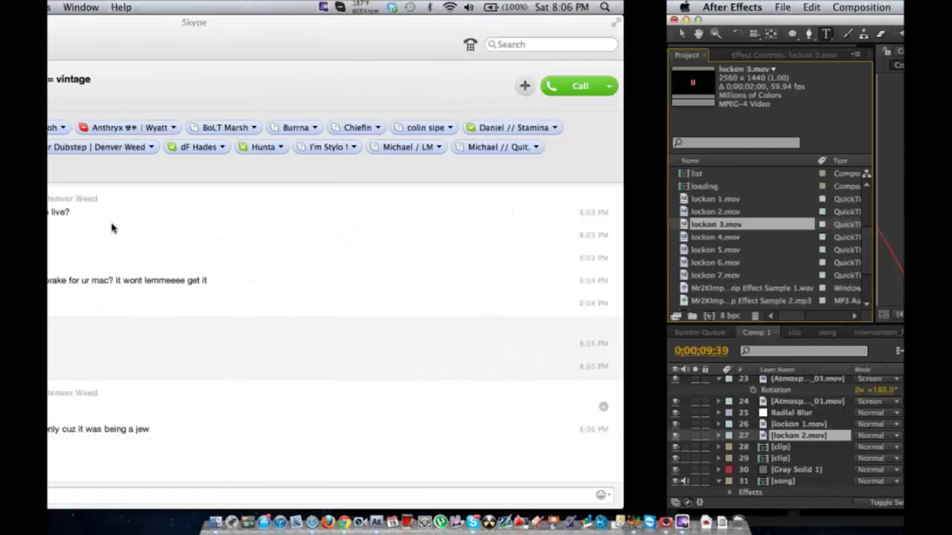
scroll(82, 283, down, 2)
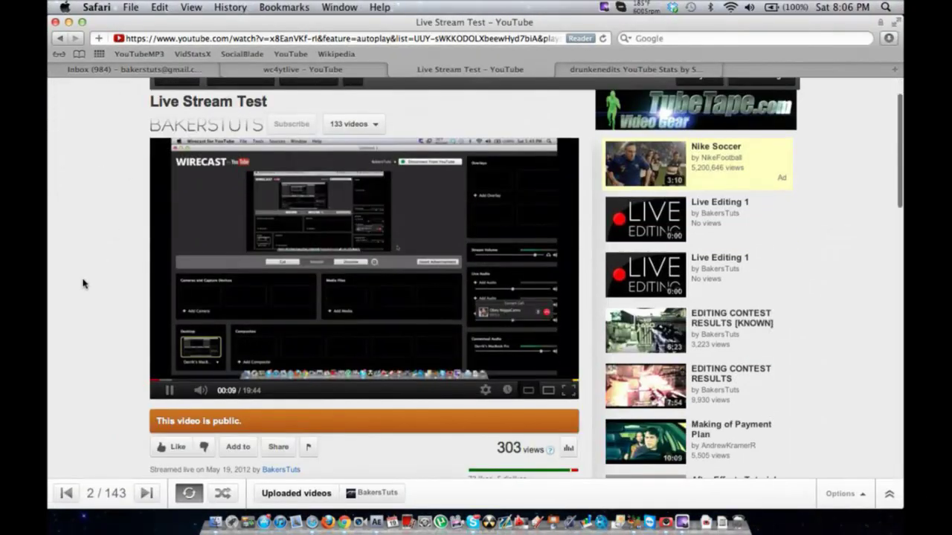
scroll(82, 283, up, 2)
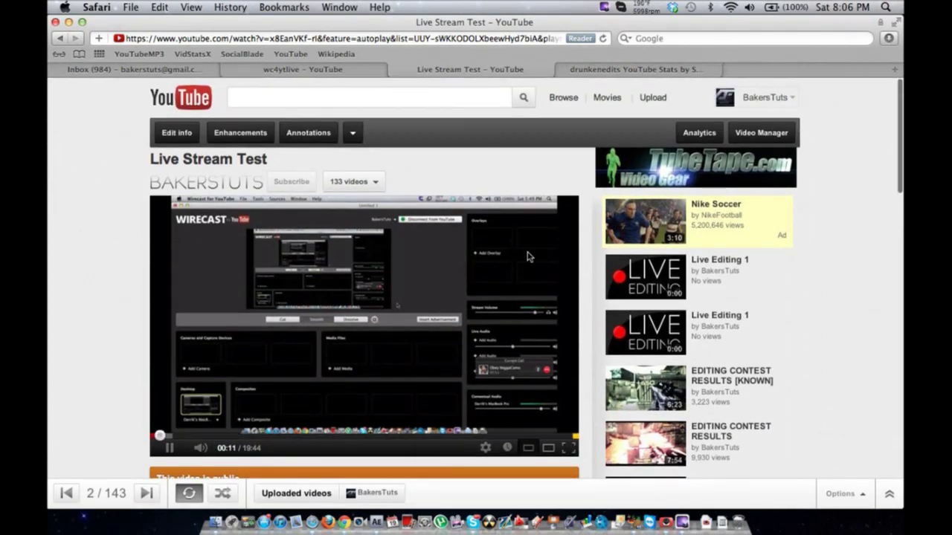
click(761, 133)
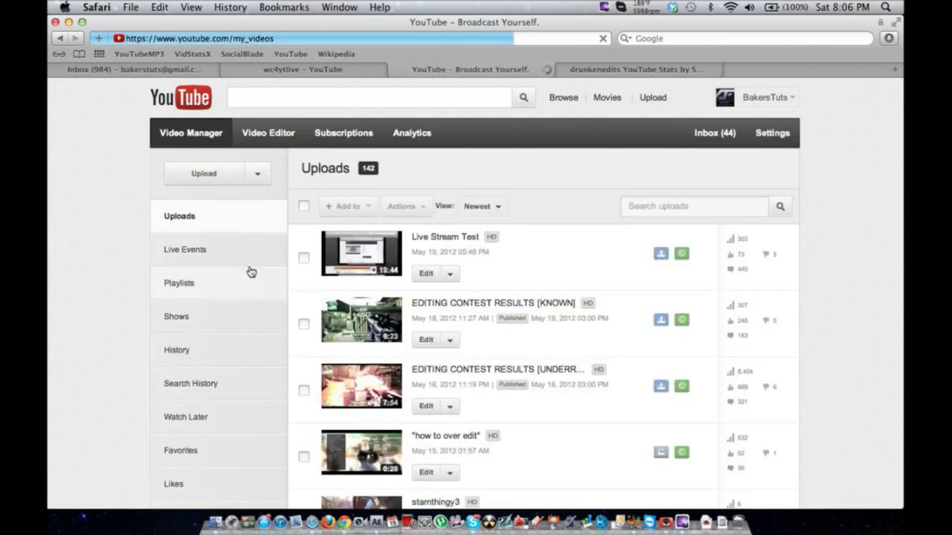
click(226, 256)
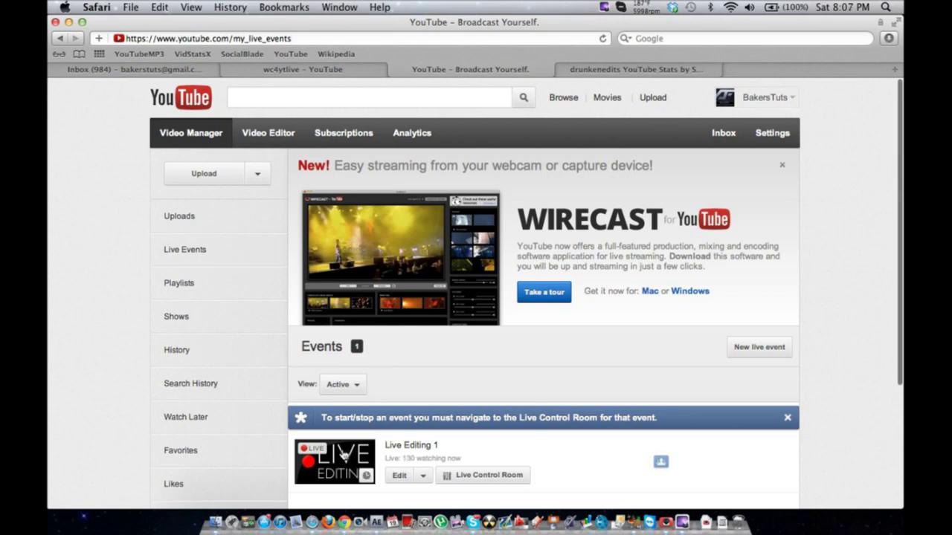
click(345, 456)
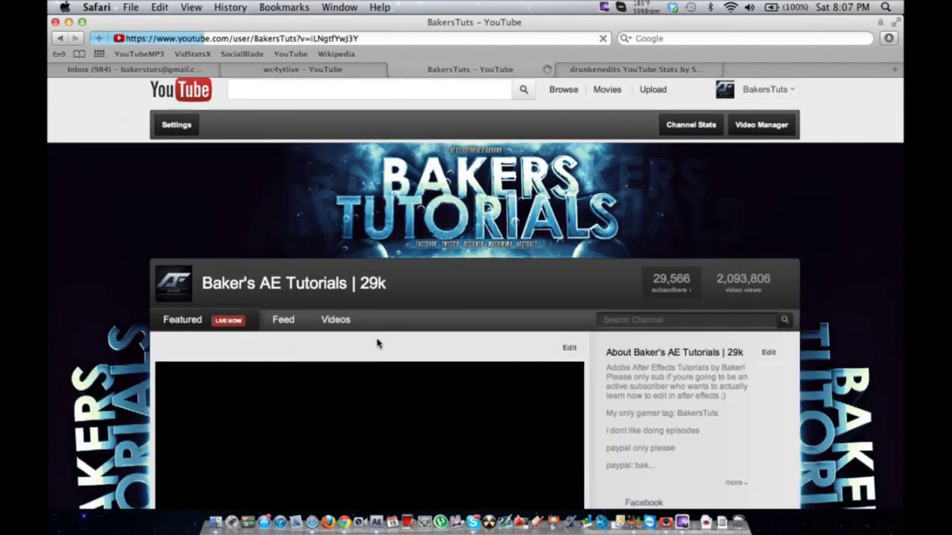
- Open the Live Editing 1 watch page from the BakersTuts channel and read its live comments
scroll(377, 342, down, 5)
click(201, 345)
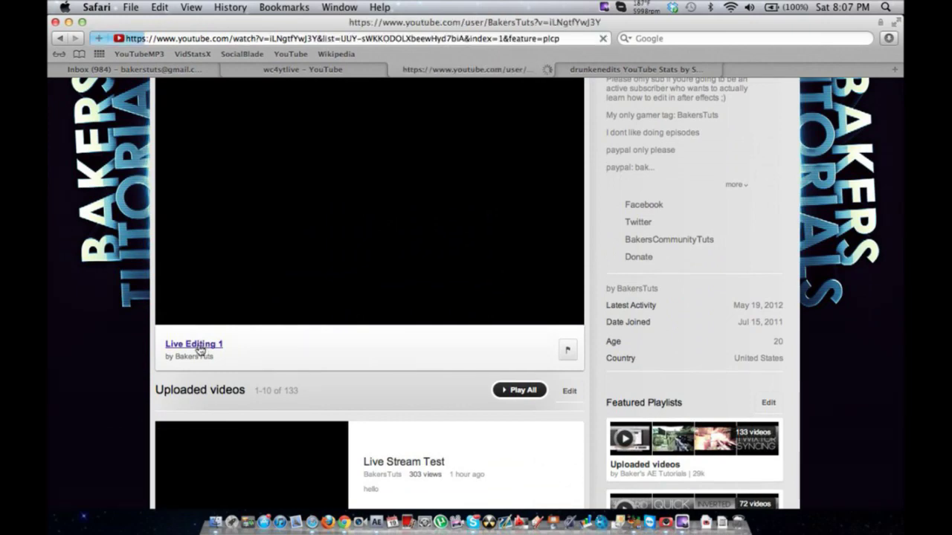
scroll(101, 340, down, 3)
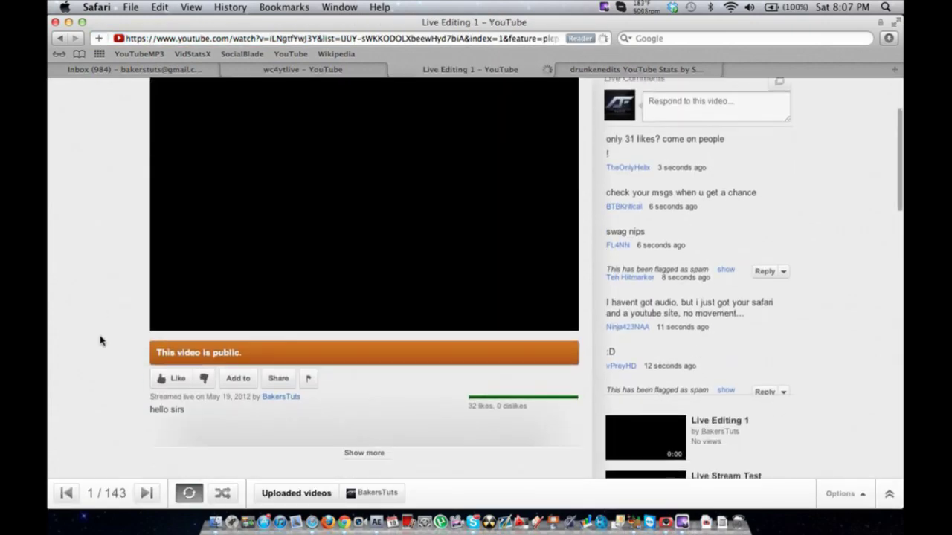
scroll(101, 340, up, 2)
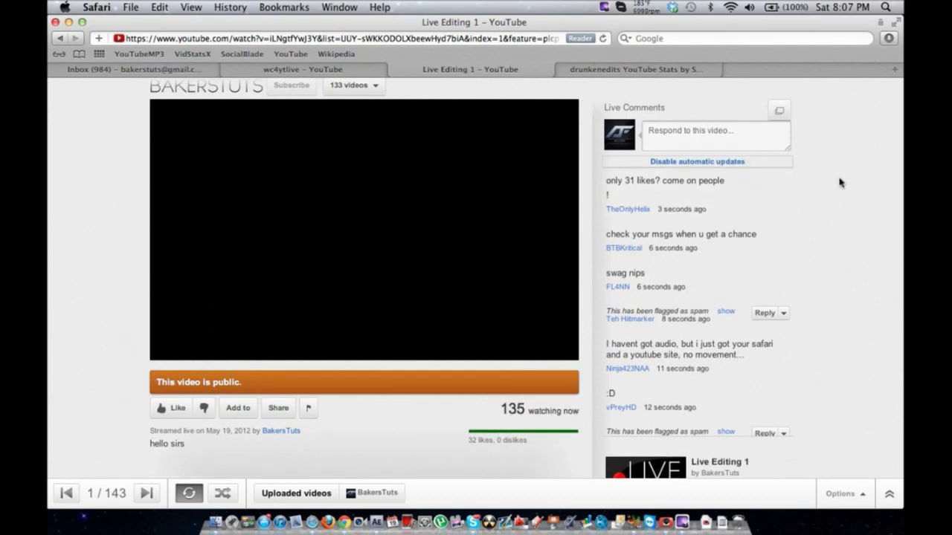
- Open the YouTube account's inbox in a new tab and mute the Live Editing 1 stream
scroll(855, 182, up, 5)
click(770, 95)
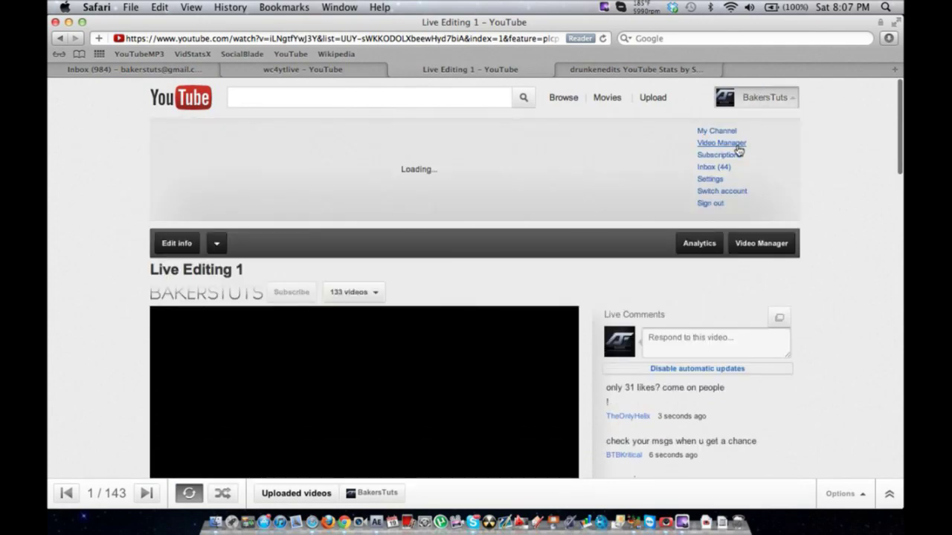
right_click(716, 166)
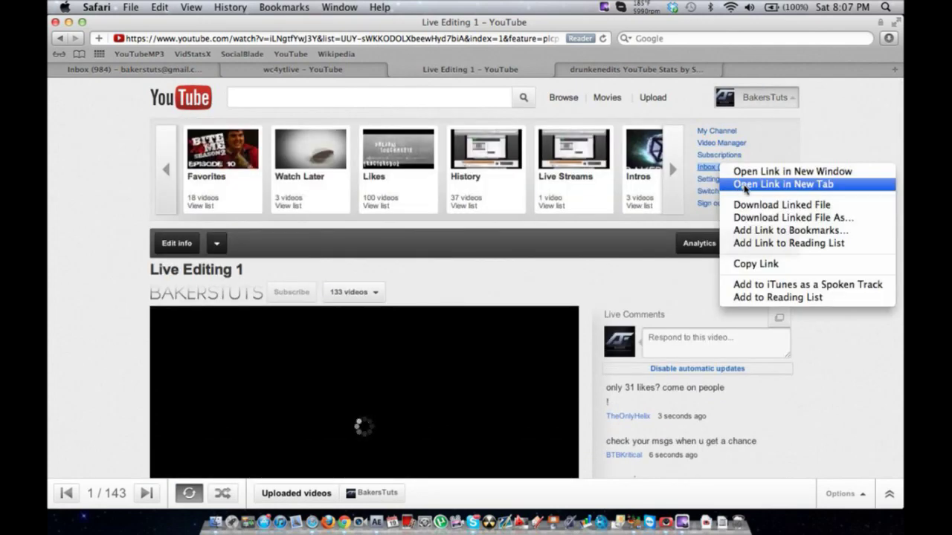
click(744, 185)
scroll(855, 240, down, 5)
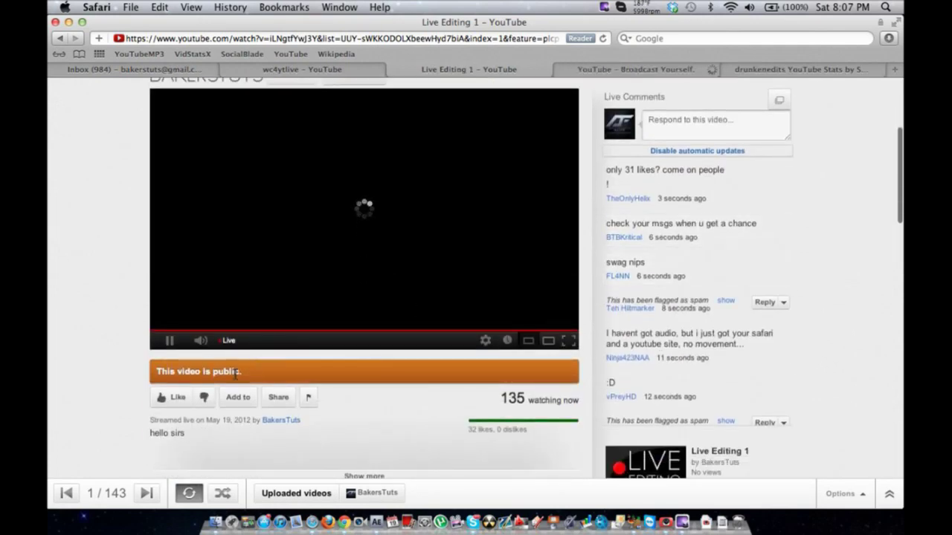
click(200, 340)
- Look over the personal messages in the inbox and check the Live Editing 1 stream and its comments
click(592, 66)
scroll(457, 233, down, 3)
scroll(457, 234, down, 2)
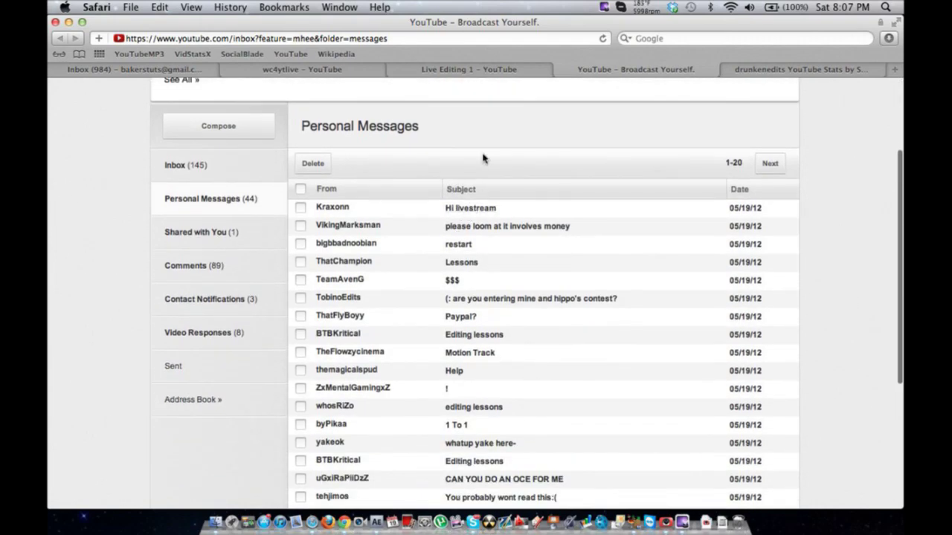
click(394, 69)
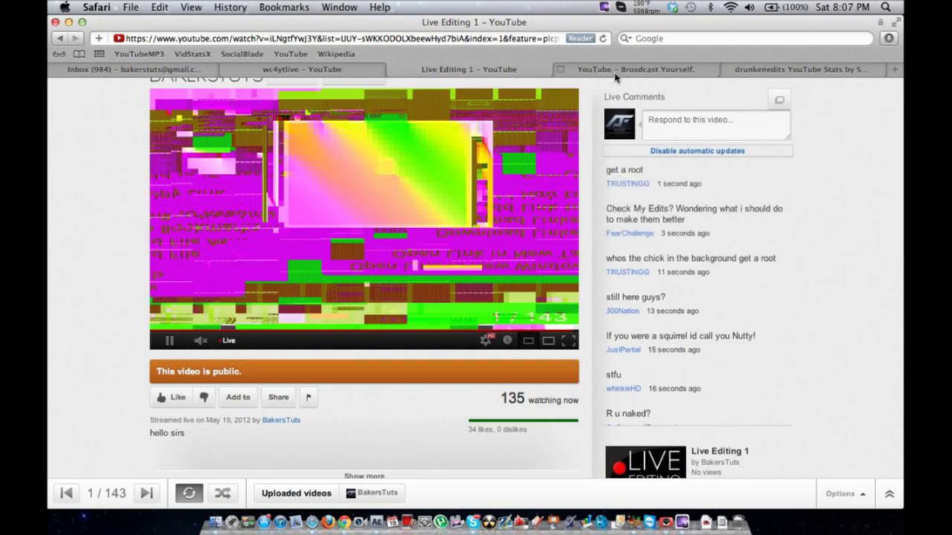
click(616, 69)
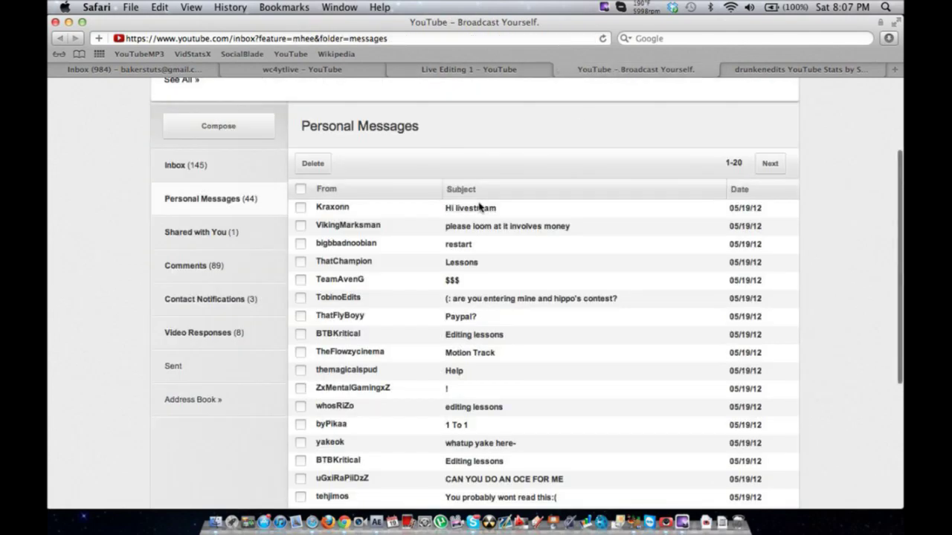
- Open the "Hi livestream" personal message and send the reply "what"
click(478, 208)
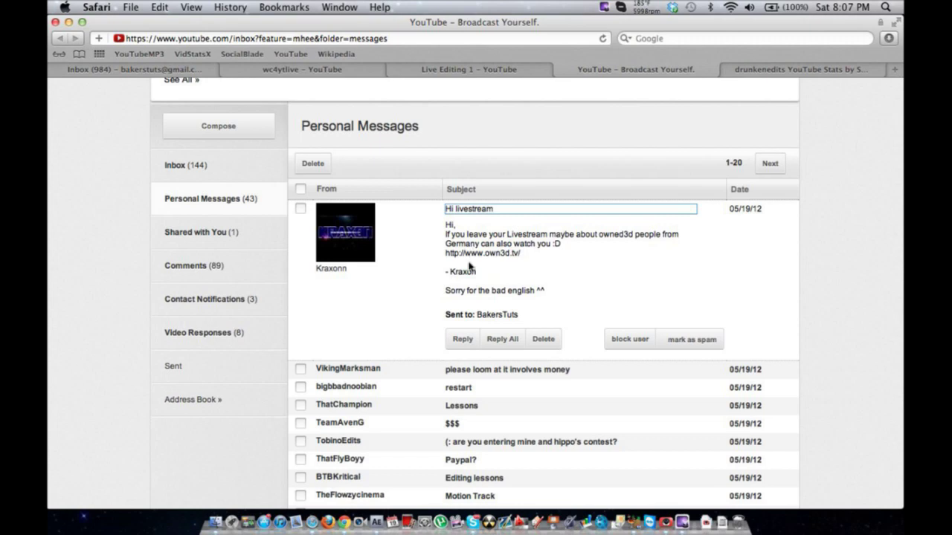
click(456, 339)
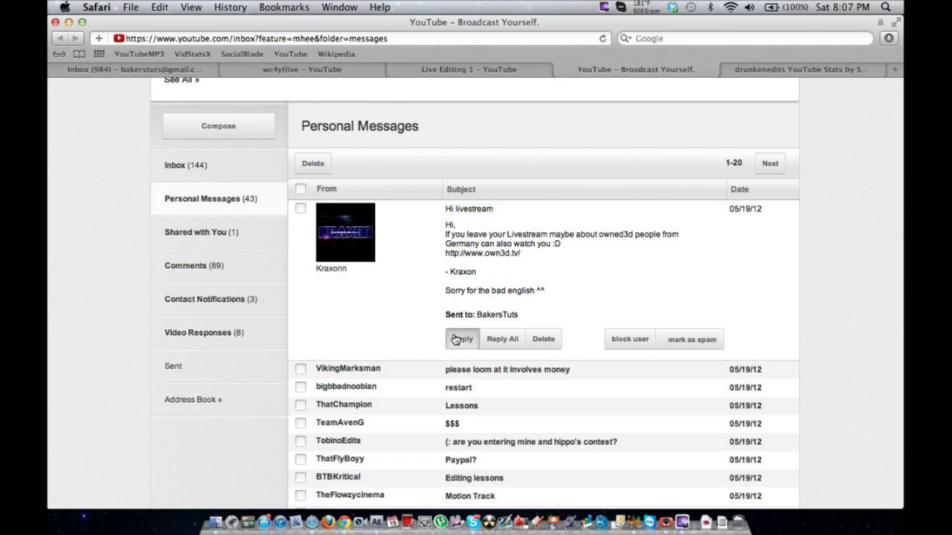
click(474, 357)
text(what)
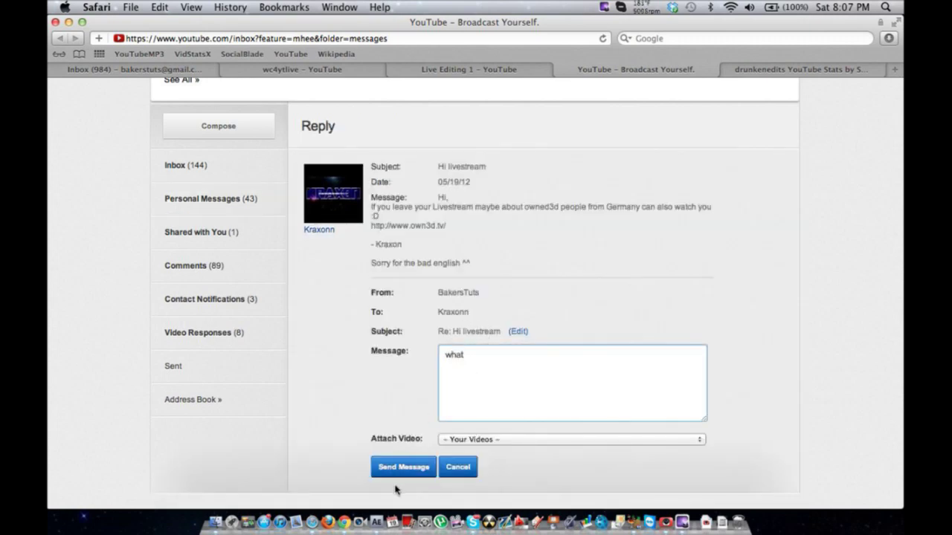
click(425, 466)
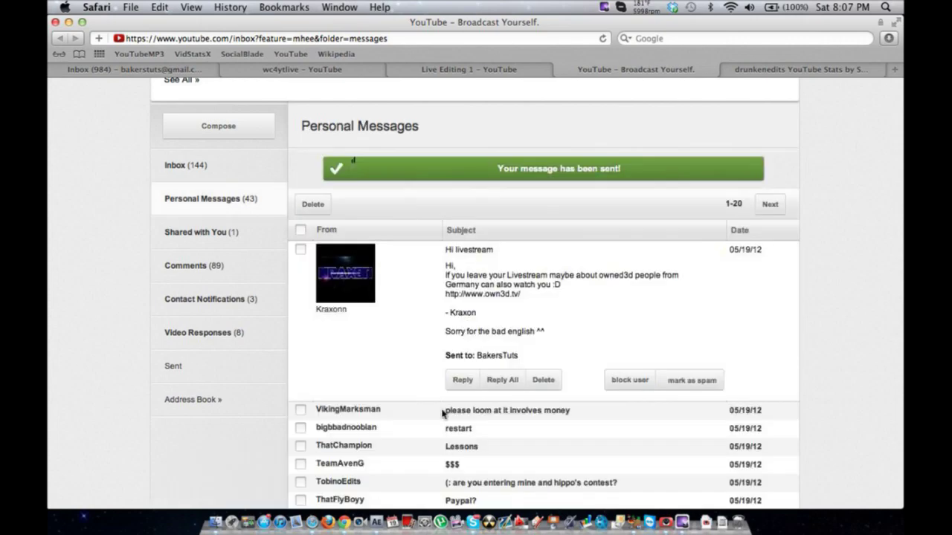
- Read the personal messages titled "please loom at it involves money" and "restart"
scroll(461, 378, down, 4)
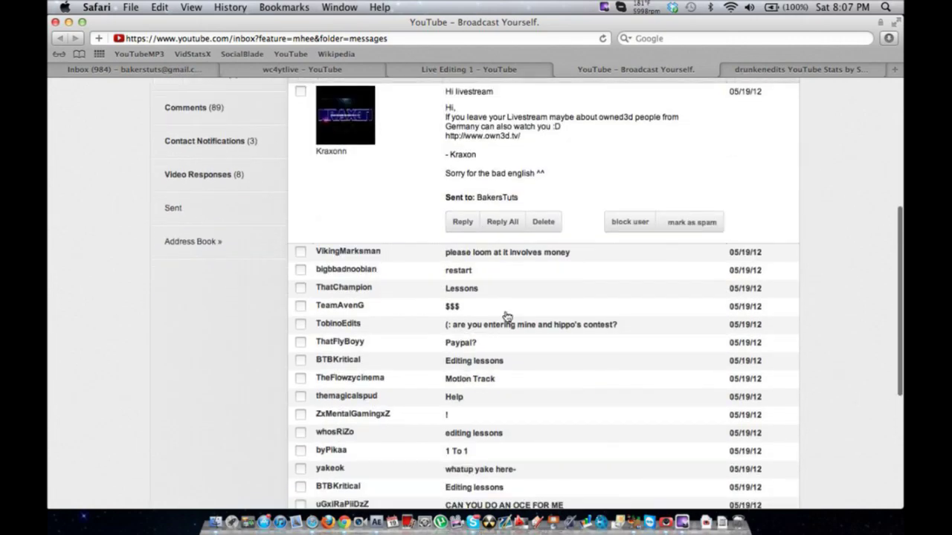
click(523, 256)
scroll(523, 236, up, 1)
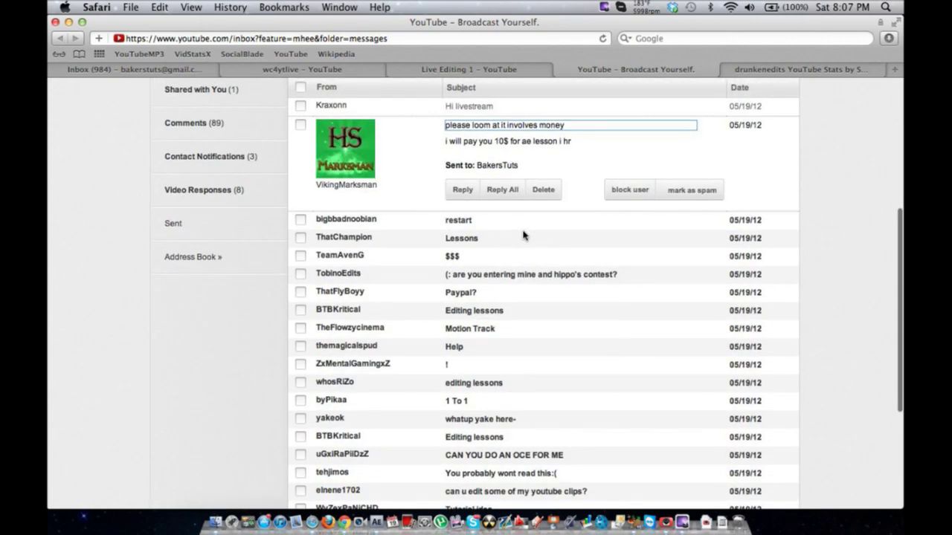
scroll(523, 236, up, 3)
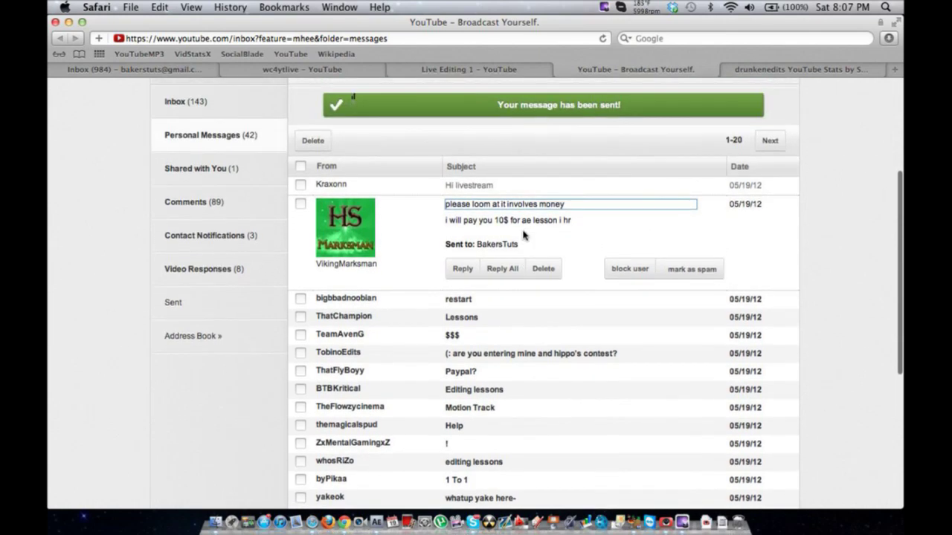
click(458, 304)
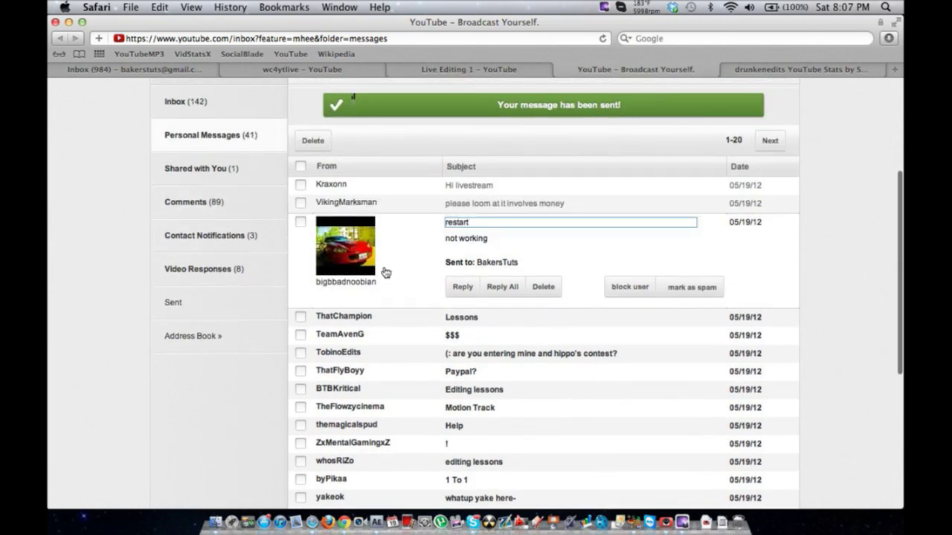
scroll(267, 215, up, 3)
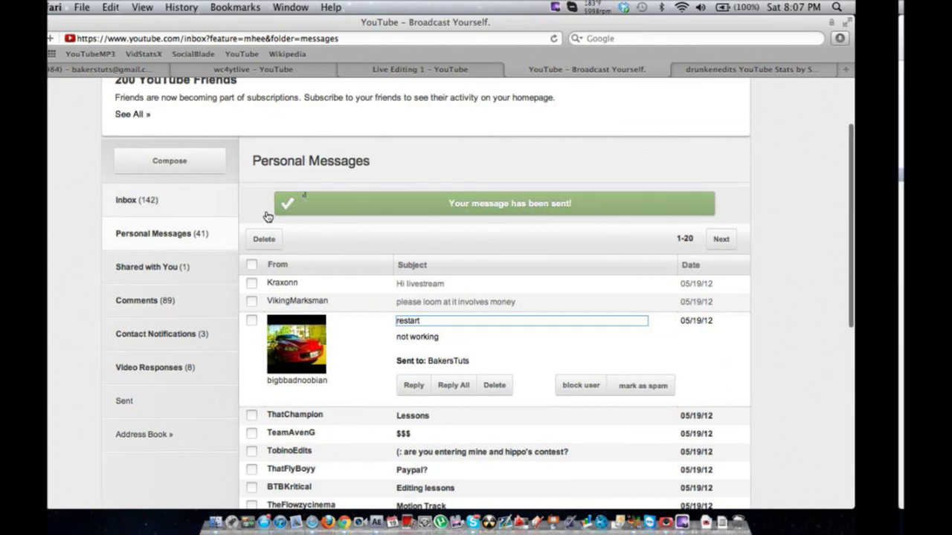
- Switch to Skype and send "no it works" in the baker fanboy = vintage group chat
key(super+Tab)
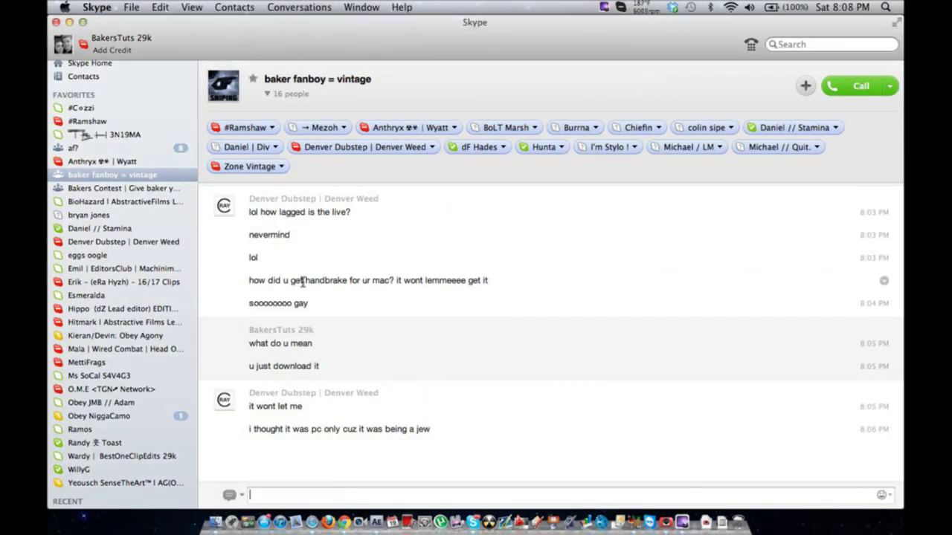
text(no it works)
key(Return)
- Send "do u have the burning scope fire thingy" to the favorite contact with the unread message, and open the af? group chat
click(119, 416)
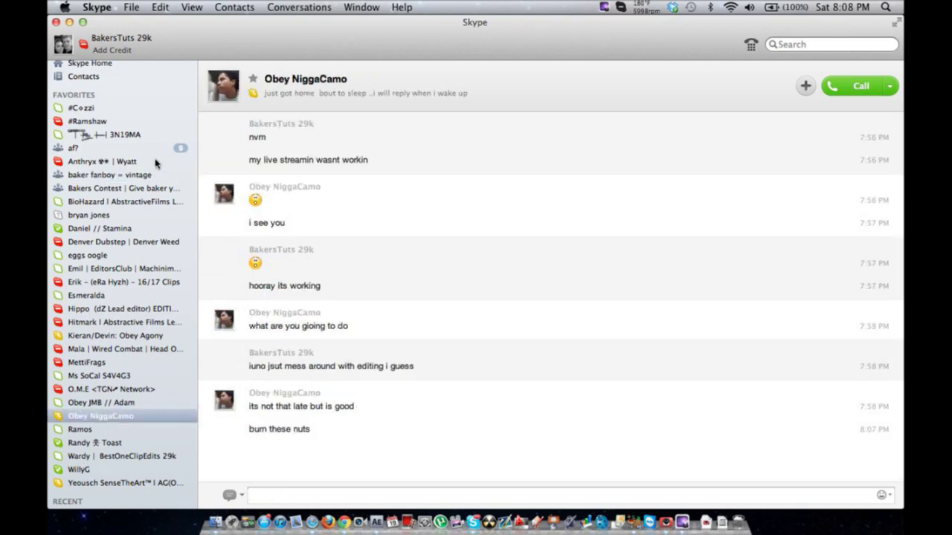
text(do u have the burning scope)
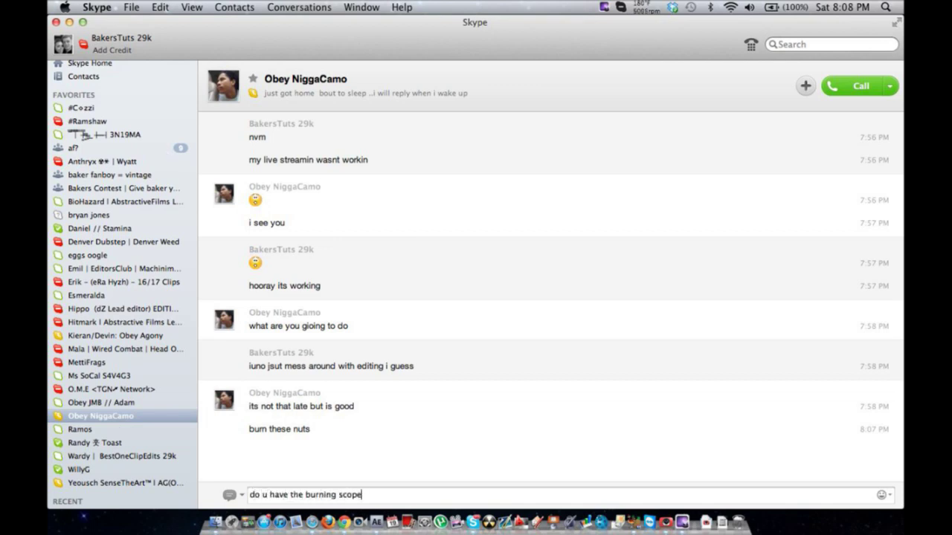
text( fire things)
key(Return)
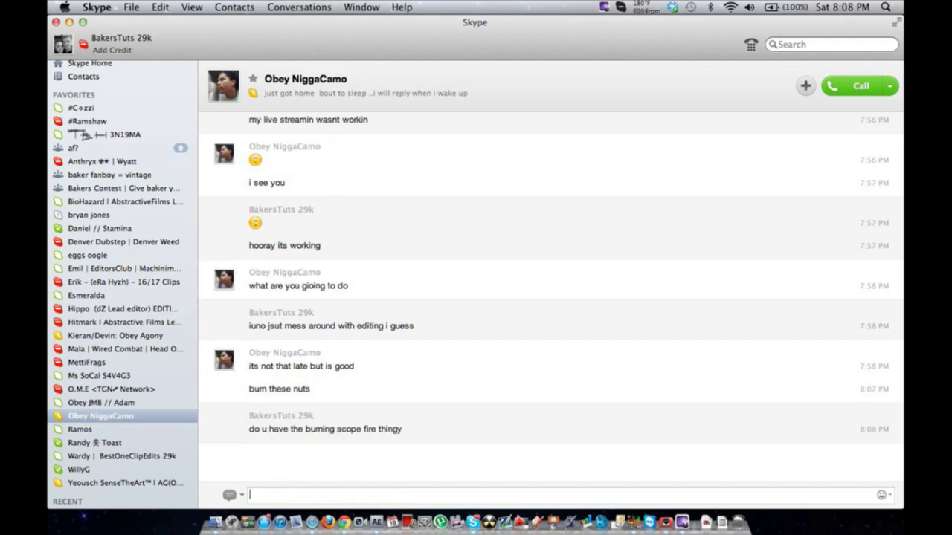
click(163, 152)
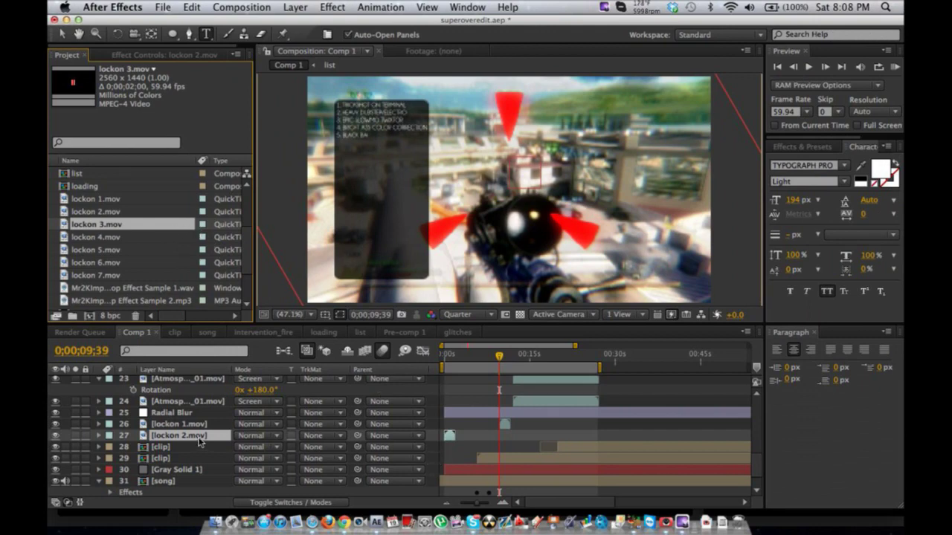
- In After Effects, start lockon 2.mov at 0;00;09;39 and add lockon 4.mov directly below it with the same start time
key(bracketleft)
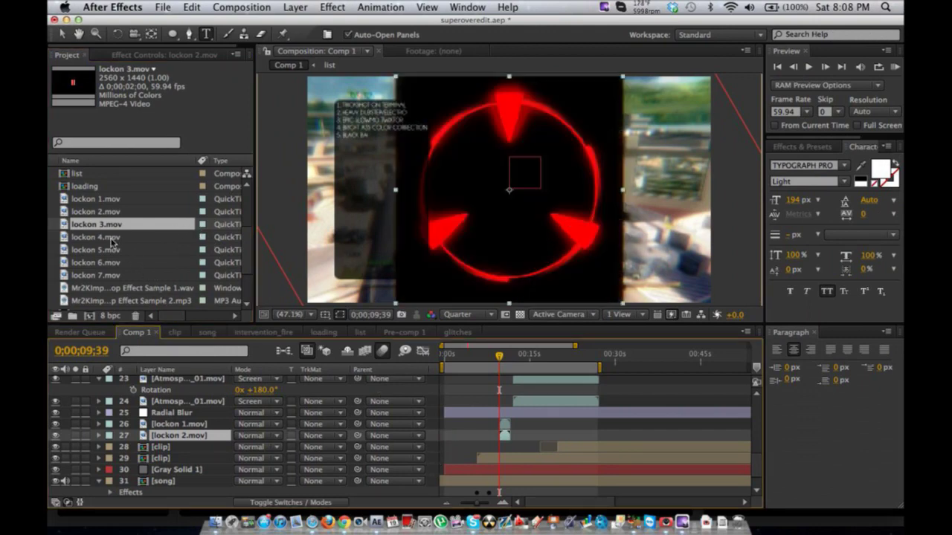
click(112, 237)
drag(101, 239, 213, 450)
key(bracketleft)
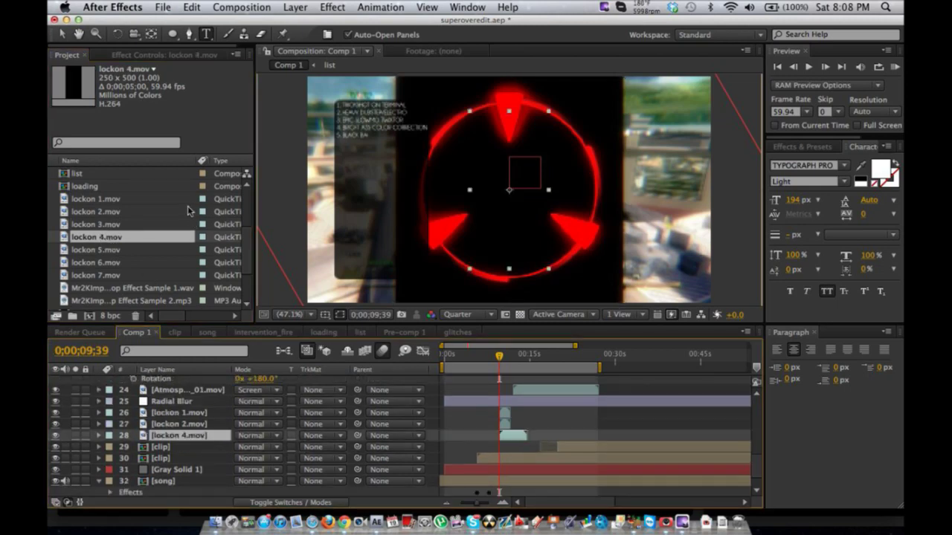
- Add lockon 5.mov, lockon 6.mov and lockon 7.mov below lockon 4.mov, each starting at 0;00;09;39
drag(110, 256, 176, 442)
key(bracketleft)
drag(110, 262, 170, 446)
key(bracketleft)
drag(112, 276, 178, 442)
key(bracketleft)
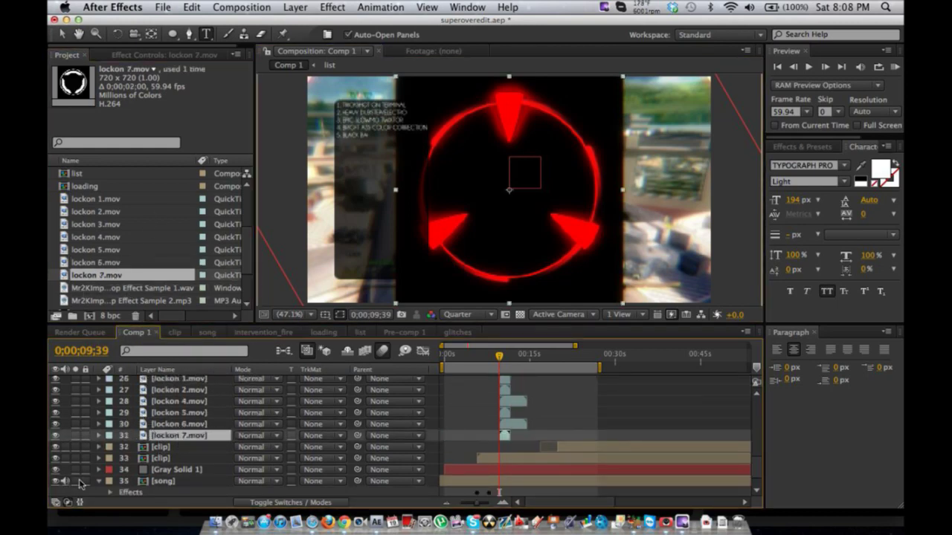
- Solo all the lockon layers together with the lower clip layer
drag(78, 460, 74, 394)
scroll(74, 394, up, 3)
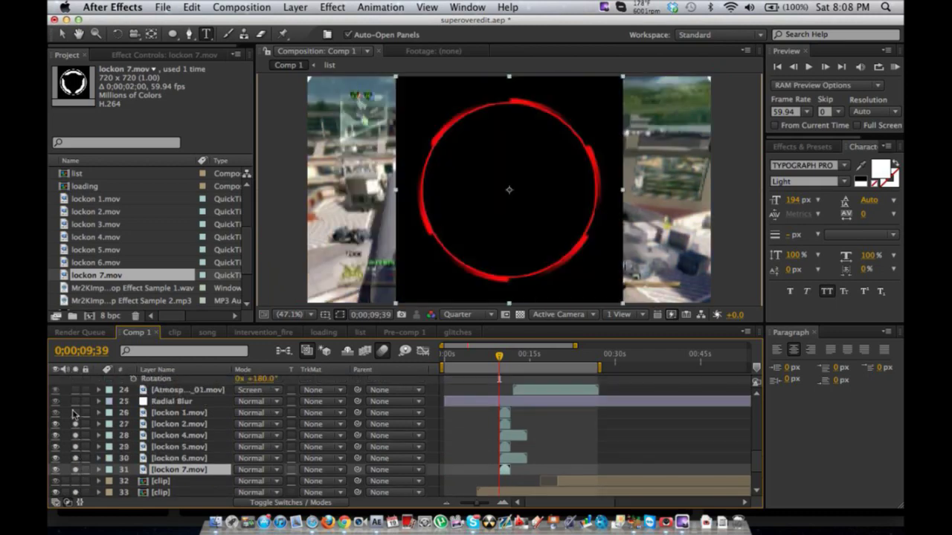
click(75, 411)
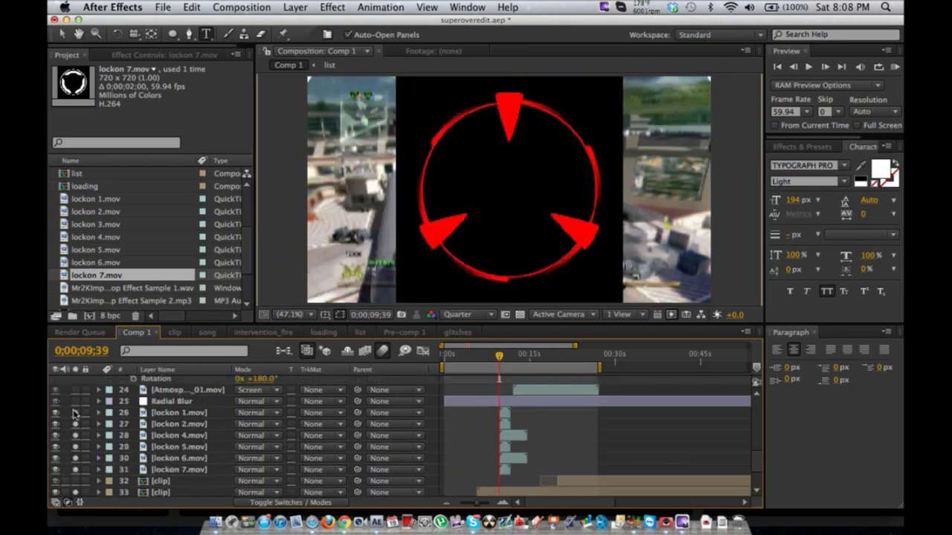
click(466, 316)
click(474, 316)
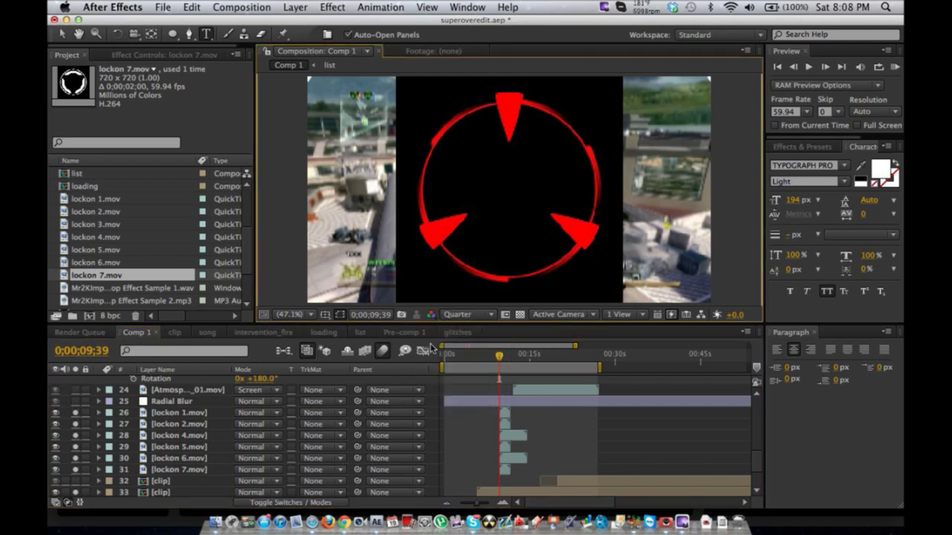
- Set the blending mode of all six lockon layers to Add
click(215, 415)
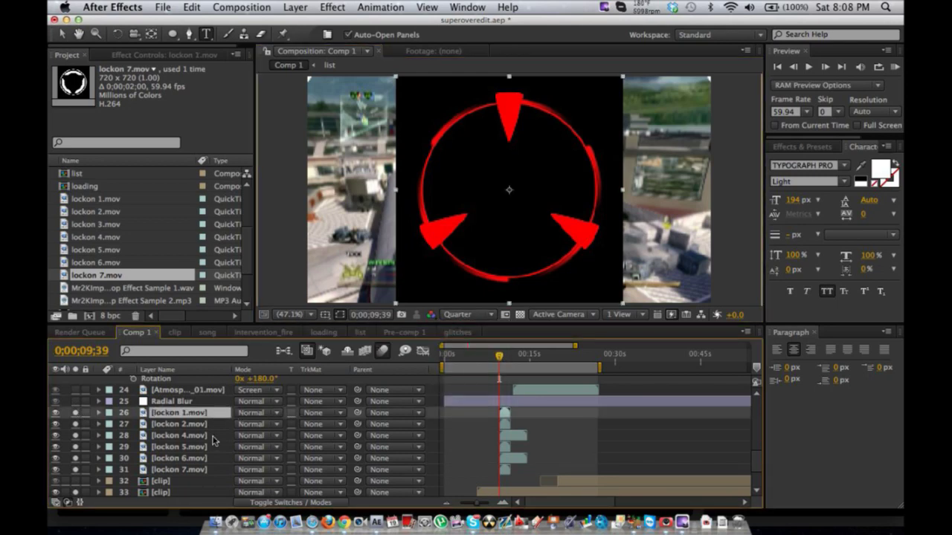
shift+click(212, 470)
click(262, 412)
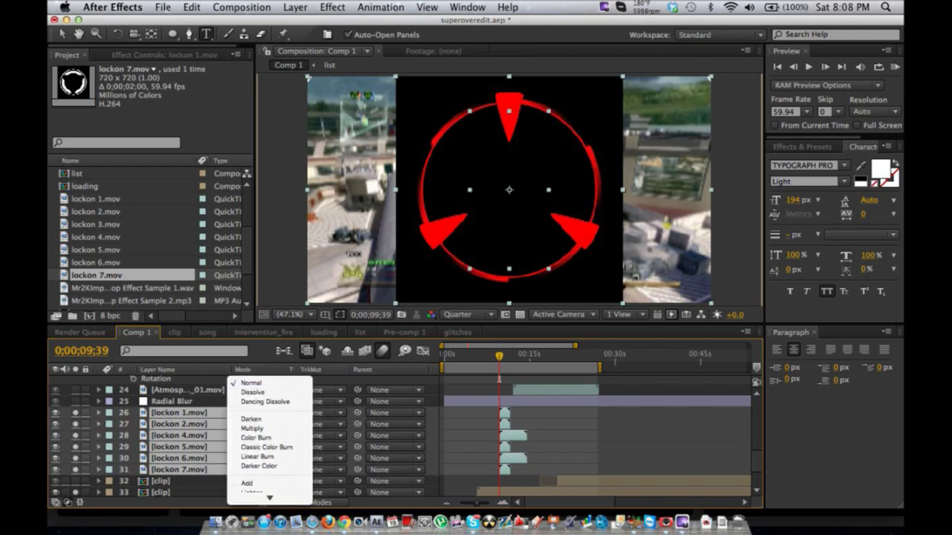
click(247, 417)
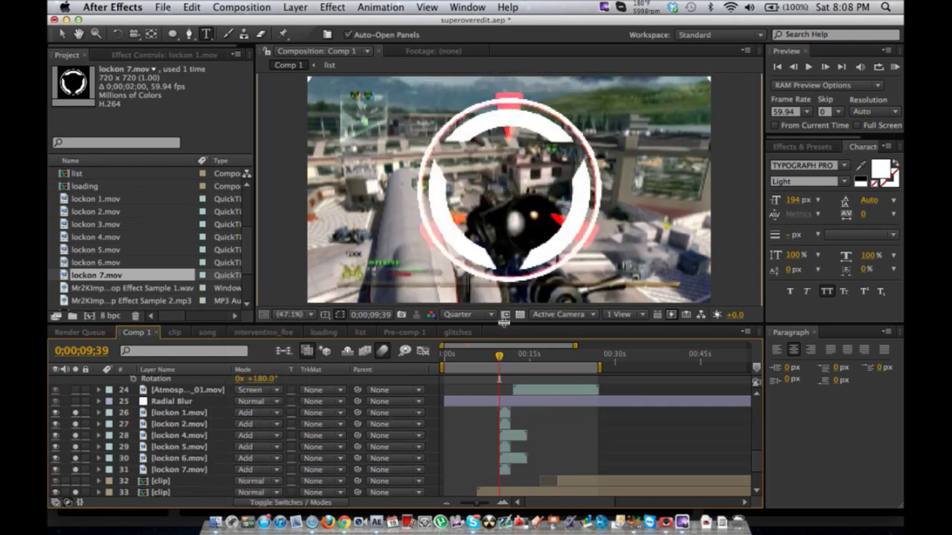
- Enlarge the timeline area and scrub through the lockon overlays from 0;00;09;10 to 0;00;10;43
drag(504, 322, 504, 270)
key(=)
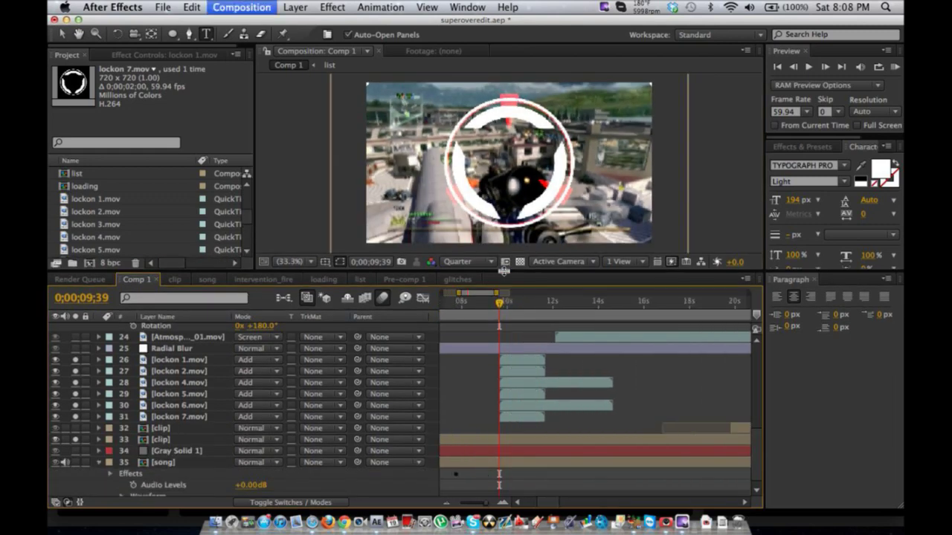
click(477, 305)
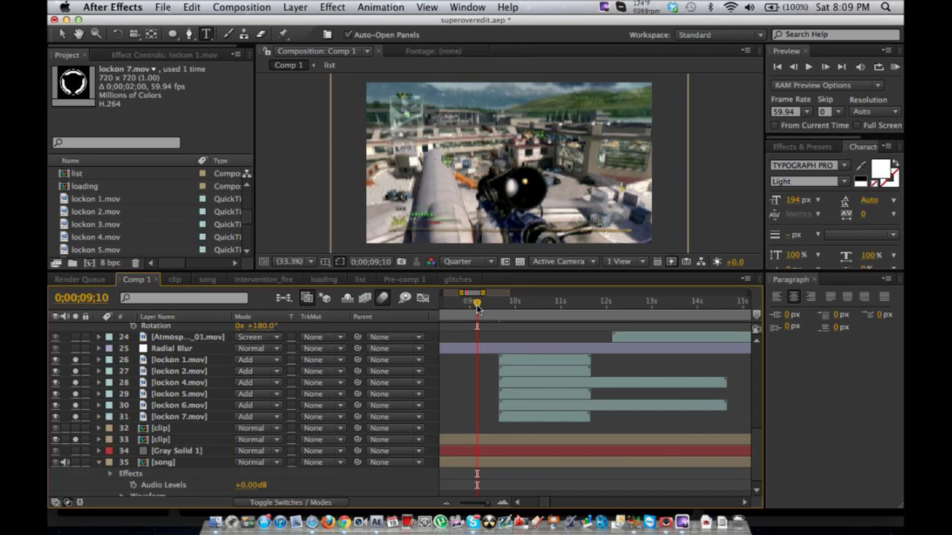
drag(489, 309, 547, 305)
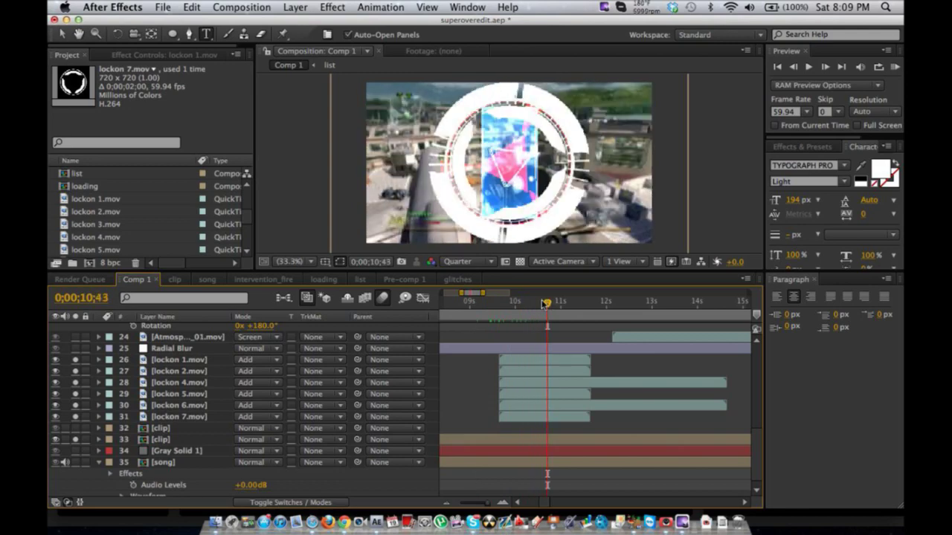
- Stagger lockon 5.mov, 2.mov, 1.mov and 7.mov along the timeline, starting between about 11.5 and 12.8 seconds
click(510, 310)
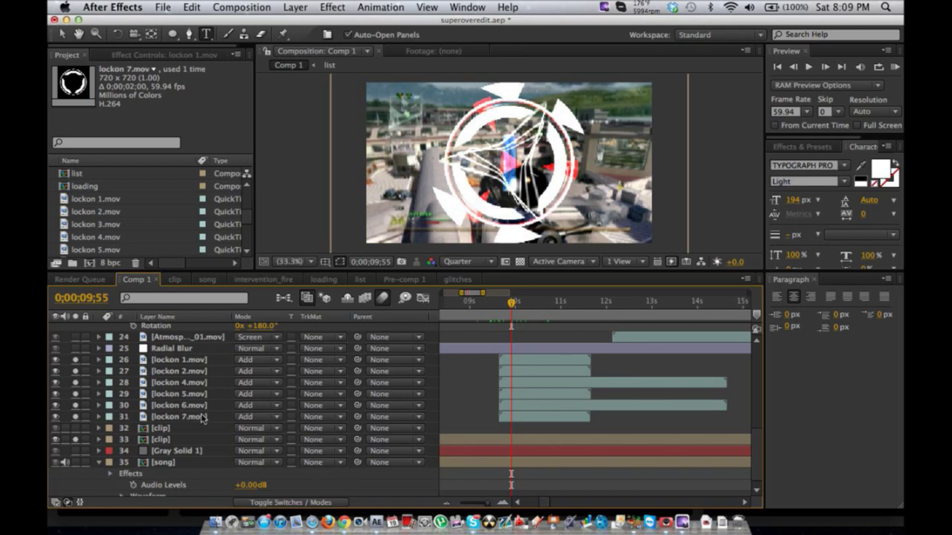
drag(558, 371, 686, 364)
drag(571, 394, 655, 396)
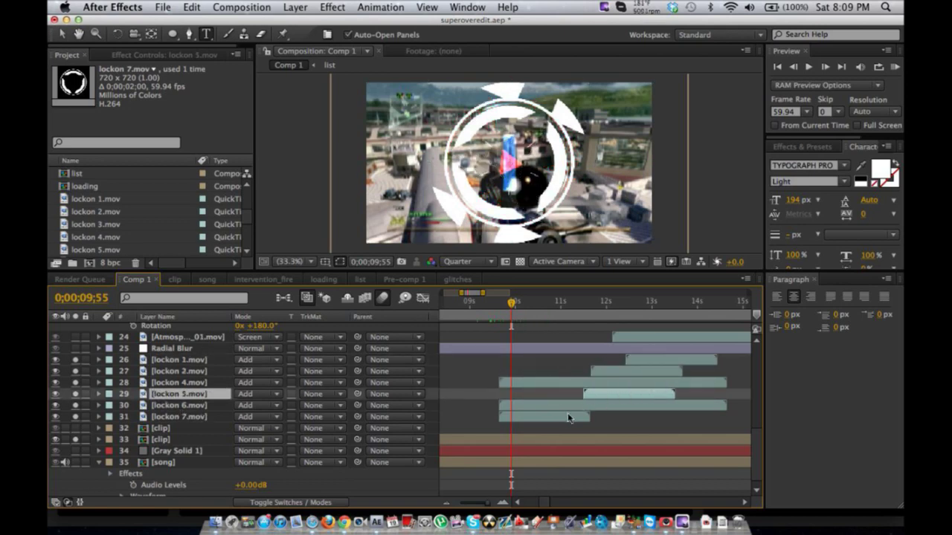
click(635, 425)
drag(552, 419, 698, 418)
drag(489, 305, 595, 292)
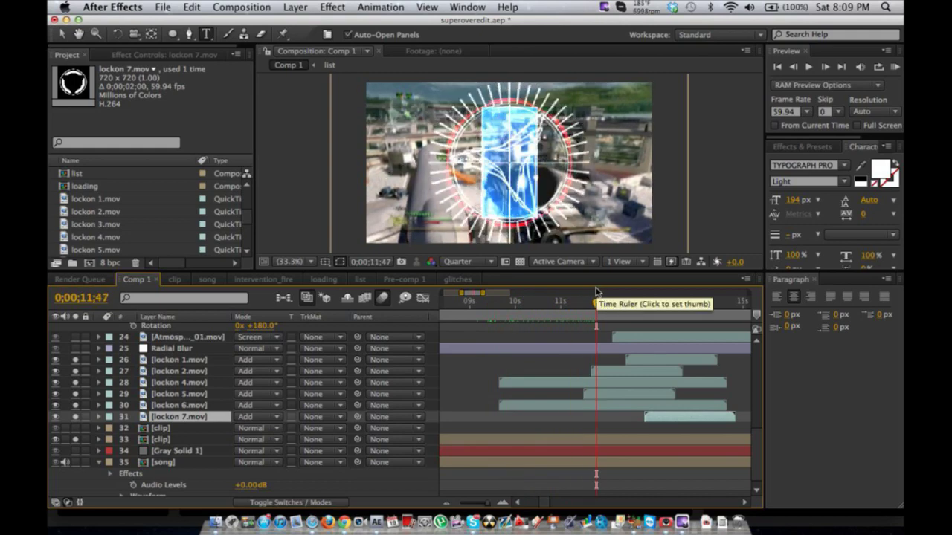
- Create a null object named "lock ons" and place it between the two clip layers beneath the lockon layers
click(295, 7)
mouse_move(303, 23)
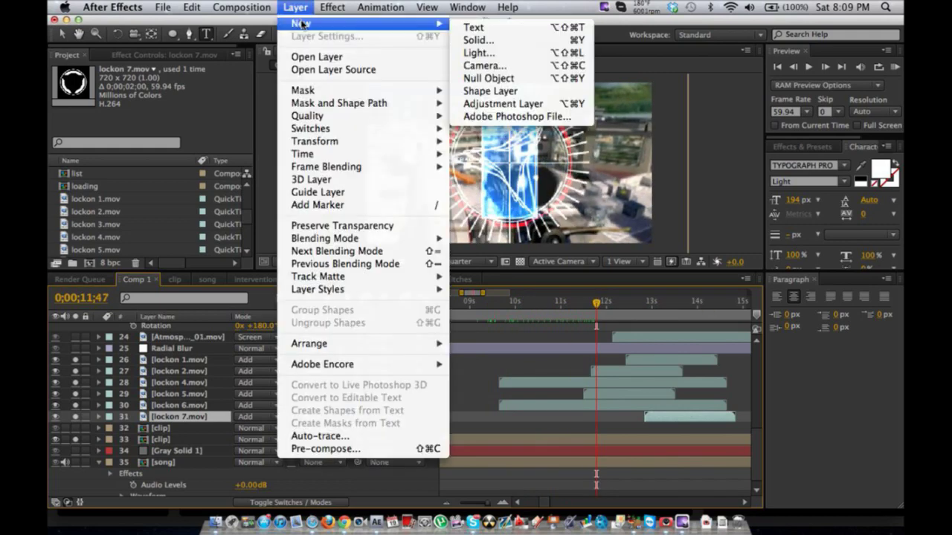
click(487, 78)
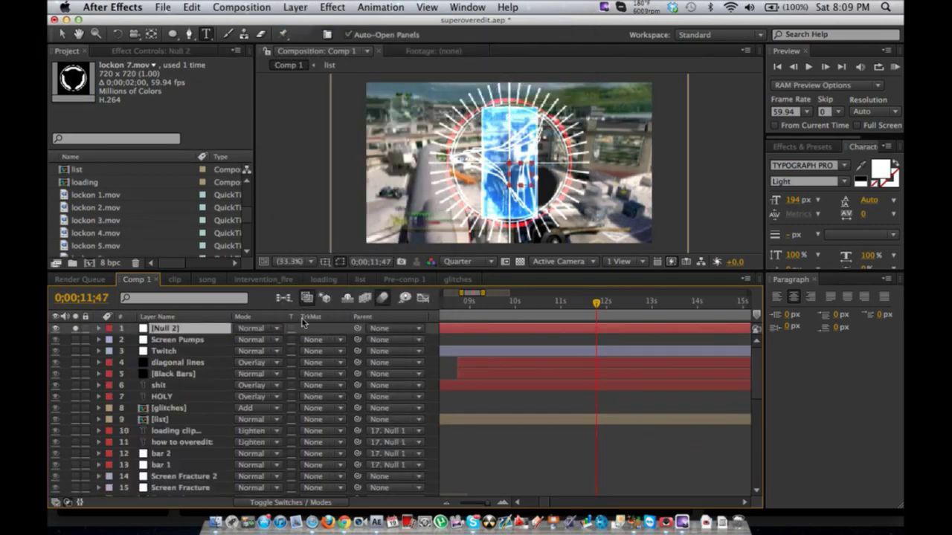
key(Return)
text(lock ons)
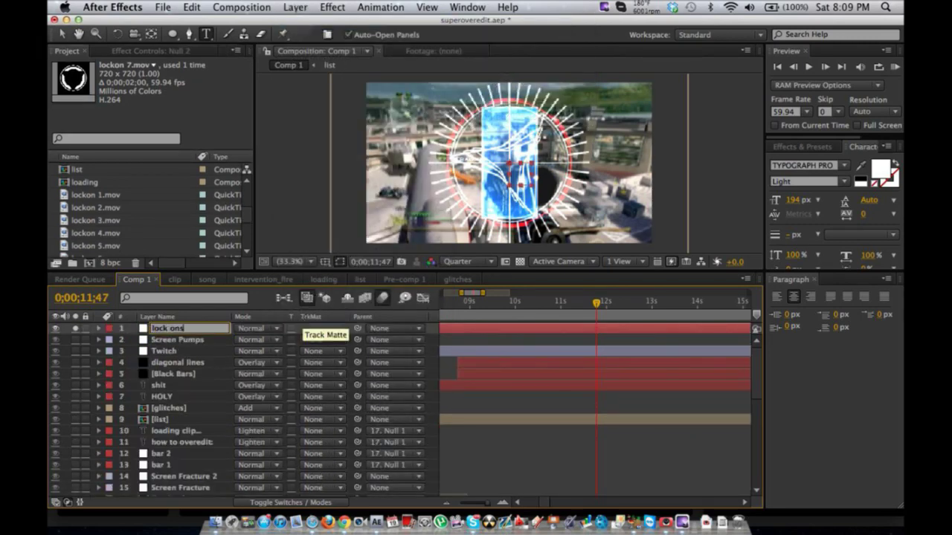
key(Return)
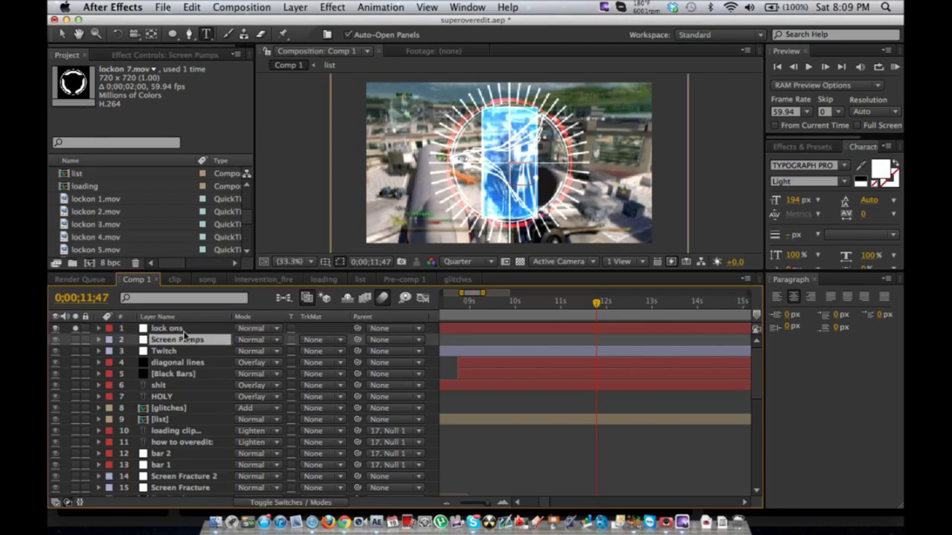
scroll(189, 402, down, 10)
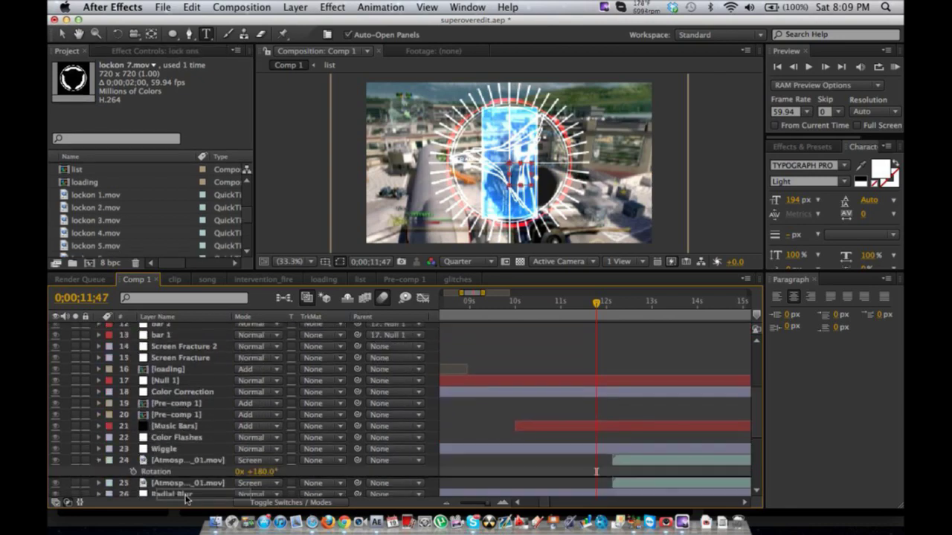
drag(192, 447, 192, 426)
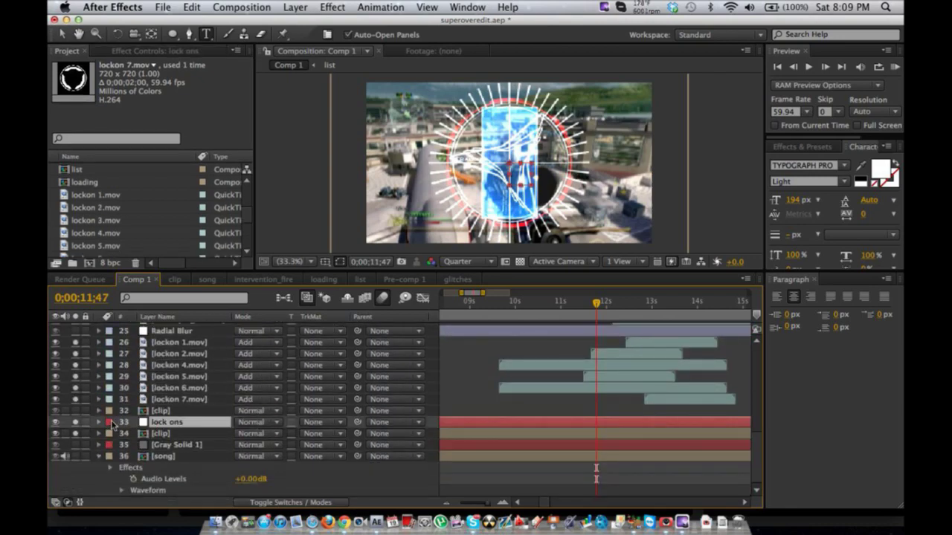
- Unsolo the lockon layers and keyframe the lock ons null's position at 481.0, 417.0 at 0;00;09;39
drag(76, 399, 76, 342)
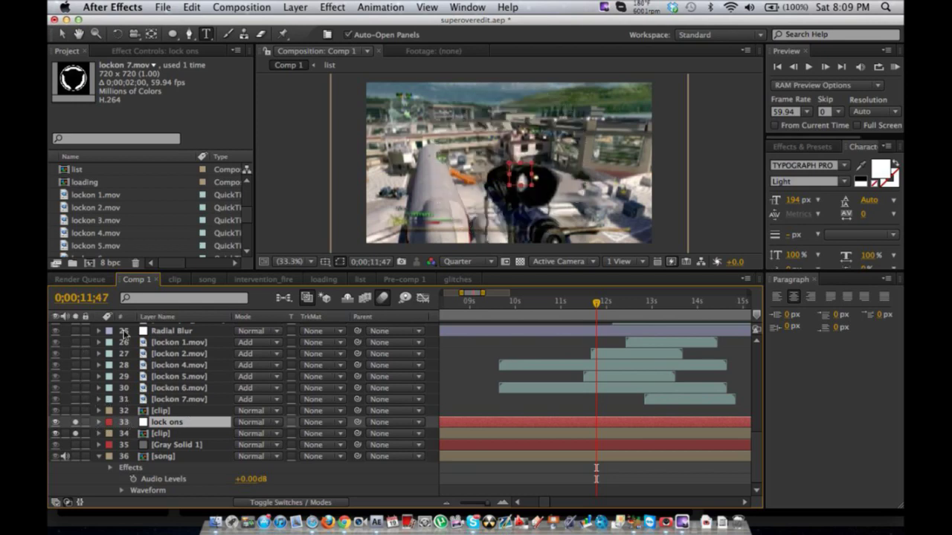
click(500, 305)
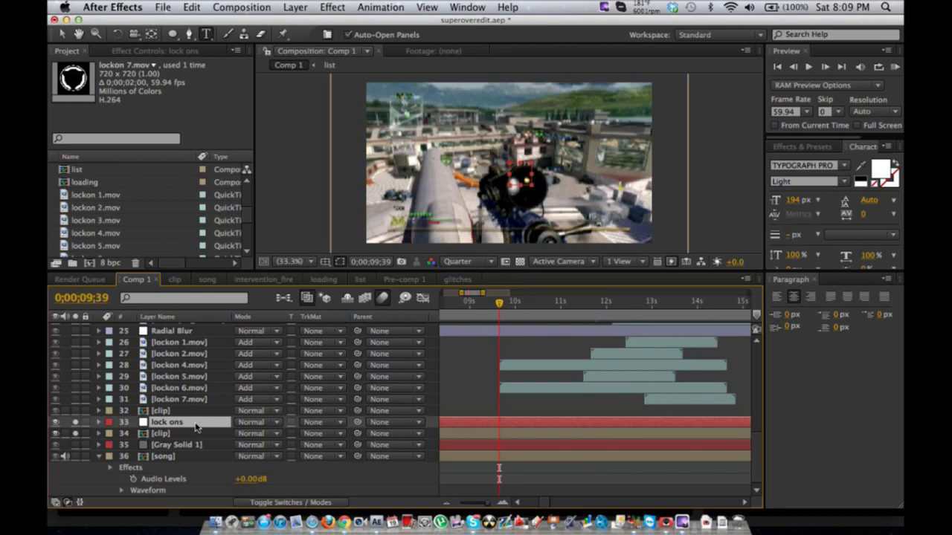
key(p)
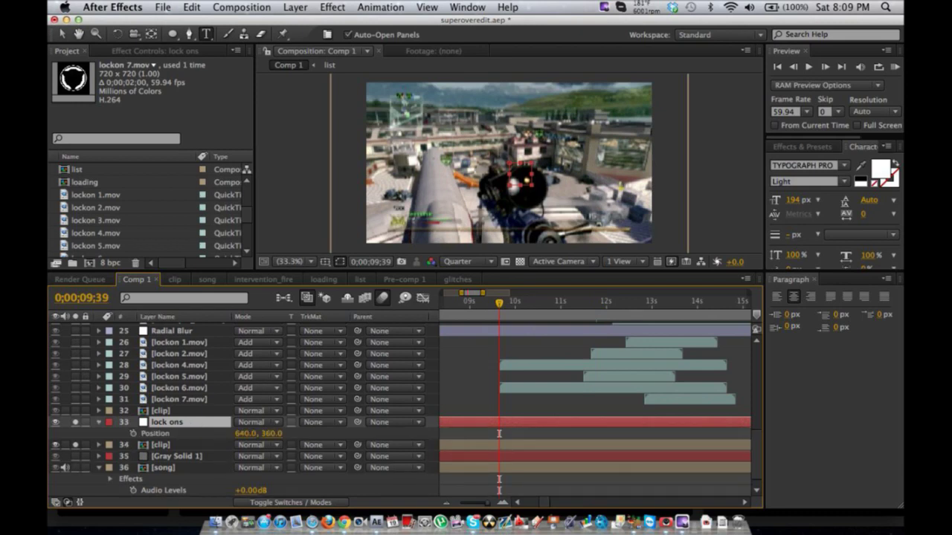
click(62, 33)
click(524, 180)
drag(525, 180, 485, 194)
click(135, 437)
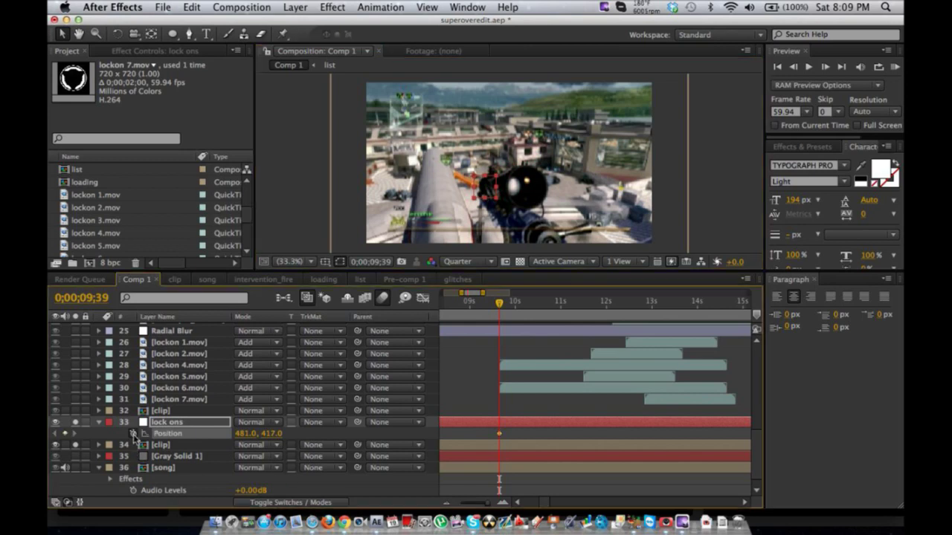
- Add position keyframes to the lock ons null: 466.0, 411.0 at 0;00;12;10 and 463.0, 417.0 at 0;00;14;44
drag(494, 306, 614, 305)
drag(489, 199, 485, 198)
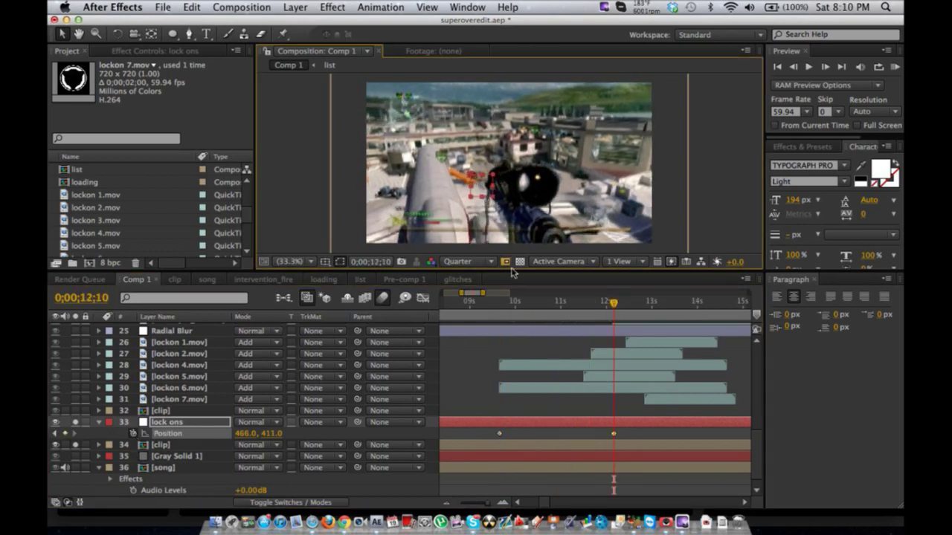
scroll(601, 385, right, 3)
click(537, 306)
drag(537, 307, 623, 305)
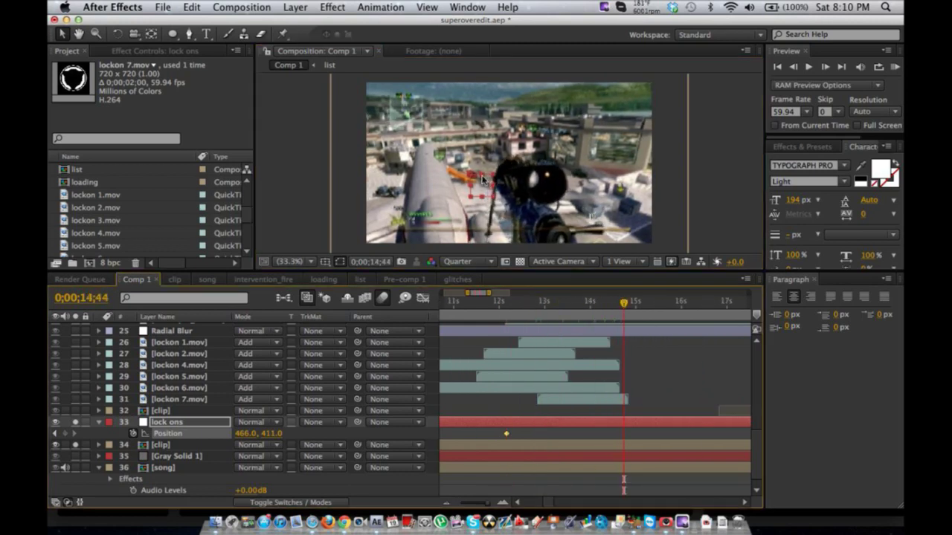
key(space)
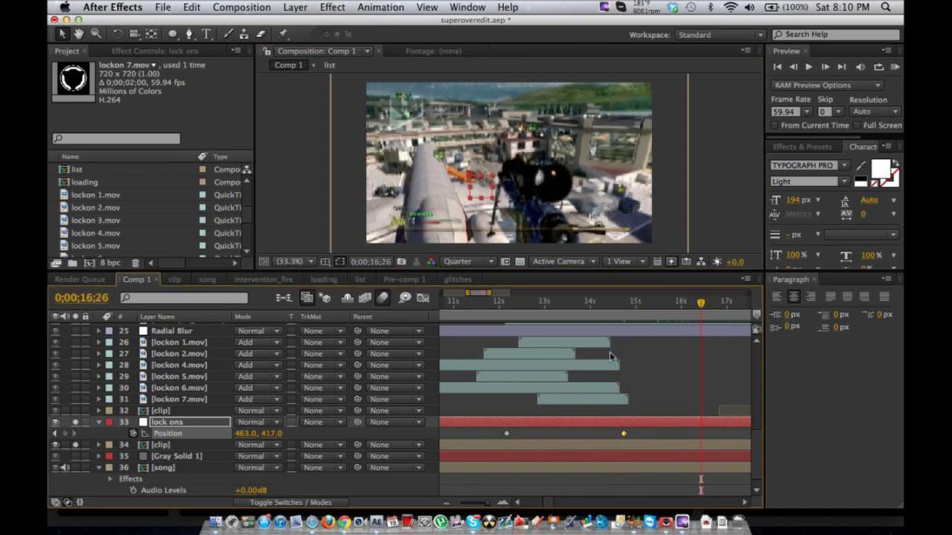
- Parent all six lockon layers, from lockon 1.mov to lockon 7.mov, to the lock ons null
scroll(554, 395, left, 5)
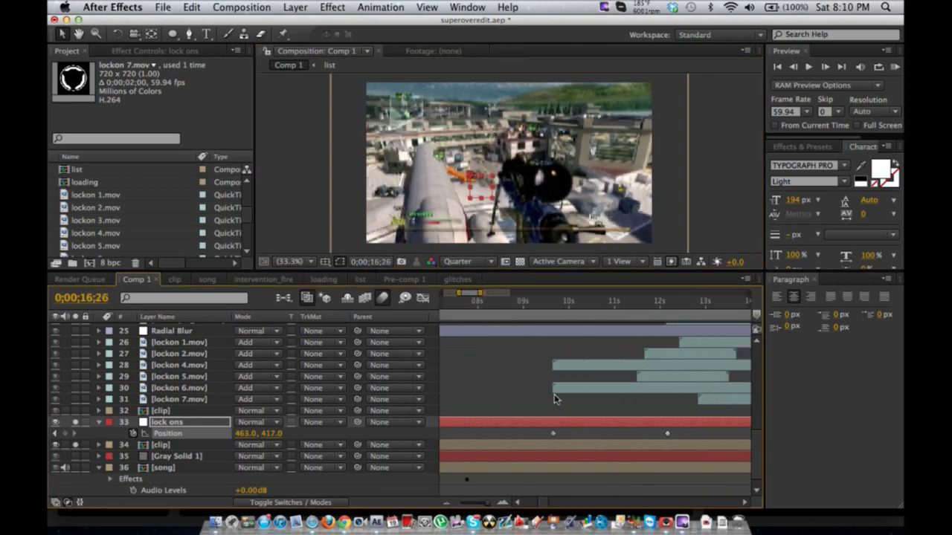
click(197, 400)
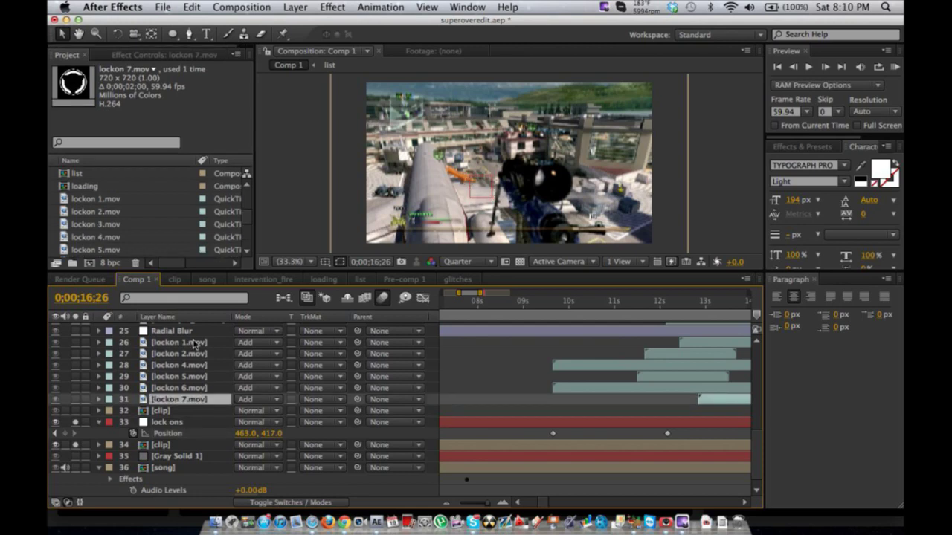
shift+click(195, 343)
drag(358, 345, 234, 422)
- Solo all six lockon layers again and view the overlays at 0;00;11;15
scroll(532, 383, right, 5)
drag(473, 301, 545, 301)
drag(77, 402, 77, 344)
click(76, 343)
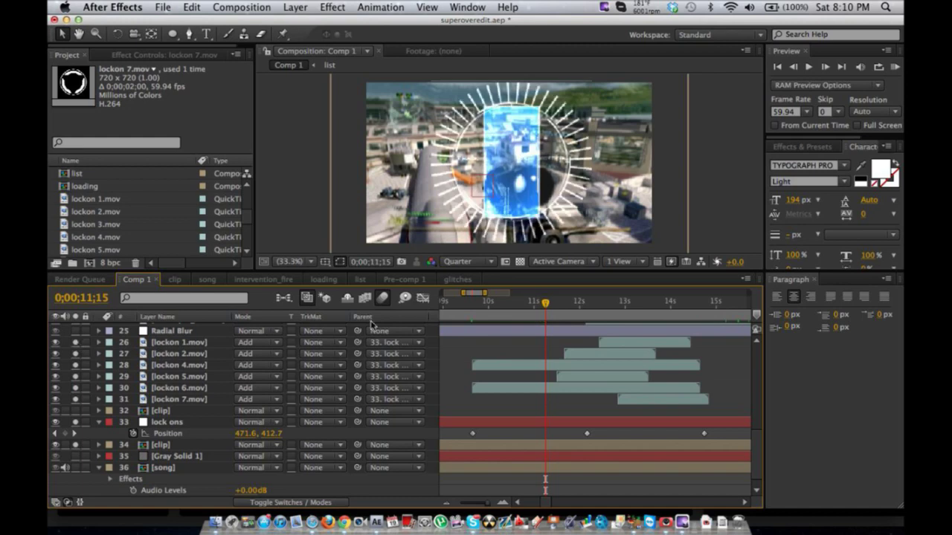
- Shift lockon 5.mov to start at about 10.7 seconds, lockon 6.mov at about 12 and lockon 4.mov at about 12.5
drag(567, 377, 595, 395)
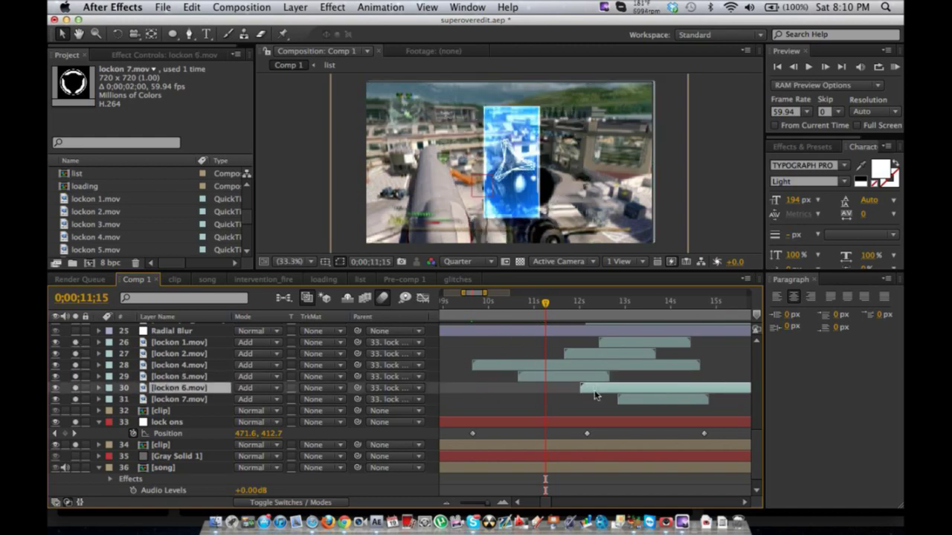
drag(553, 365, 679, 366)
click(473, 308)
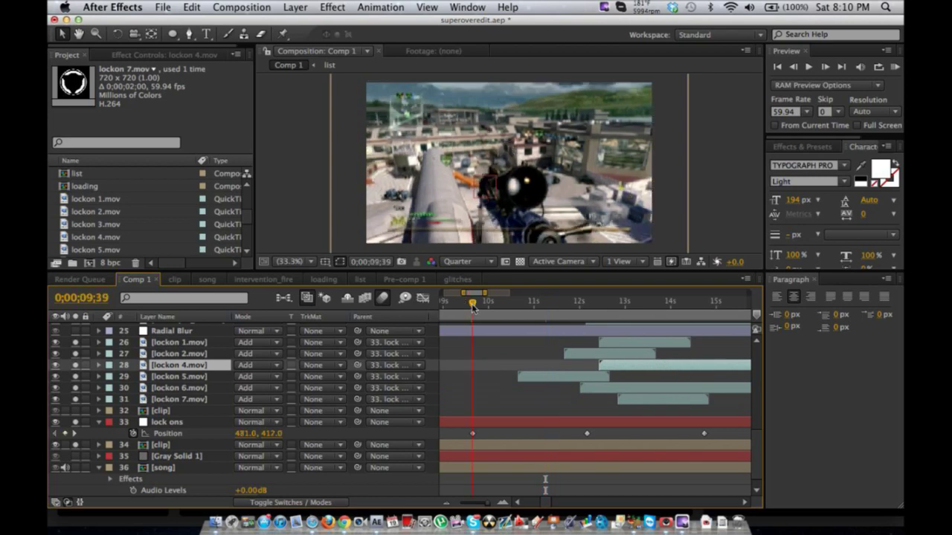
- Start lockon 5.mov at about 0;00;09;39 and position its graphic near the null in the composition
drag(536, 379, 487, 381)
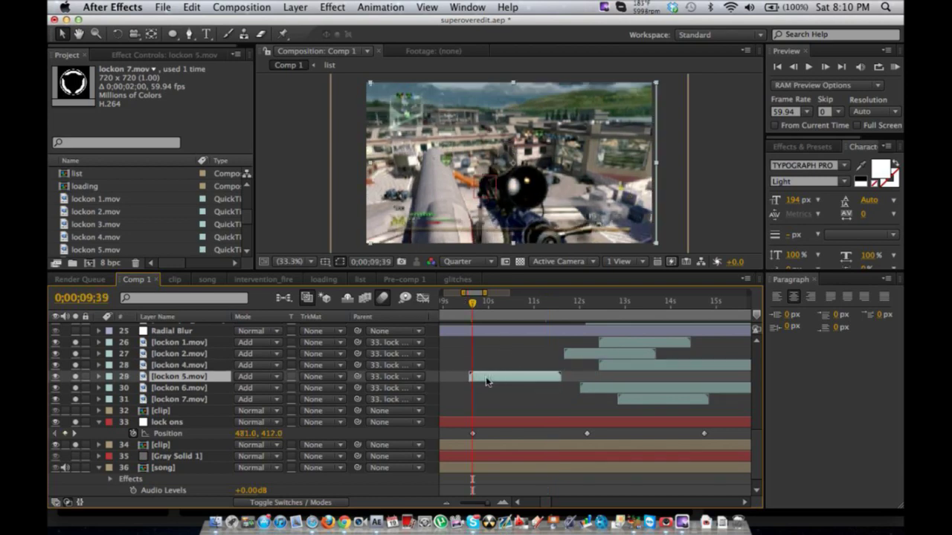
drag(476, 304, 490, 303)
click(524, 160)
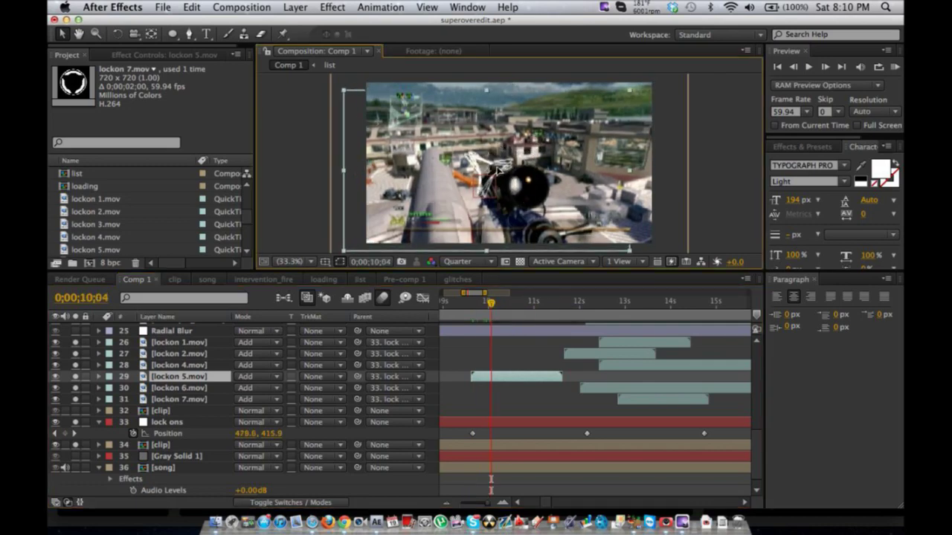
- Start lockon 6.mov at about 0;00;10;00 and centre its graphic around the null
drag(467, 299, 562, 307)
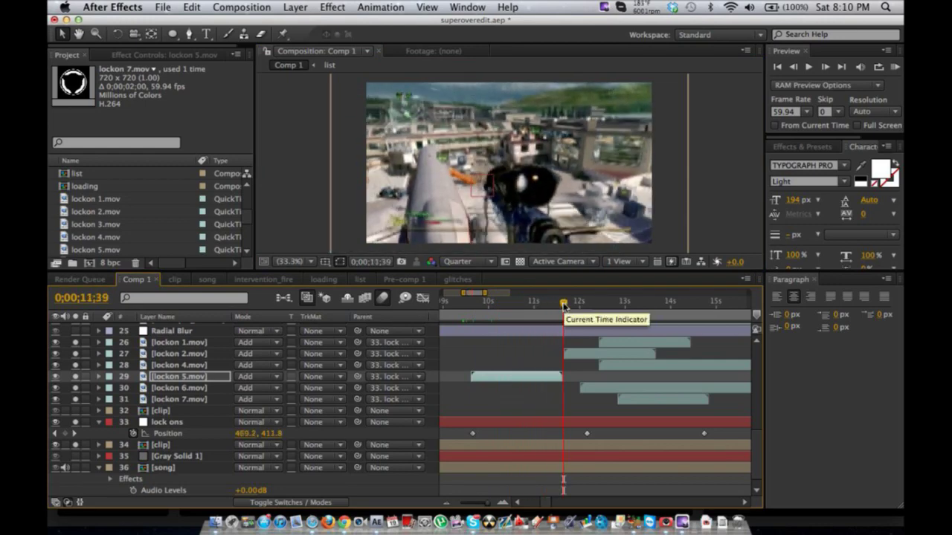
click(512, 302)
drag(616, 388, 523, 387)
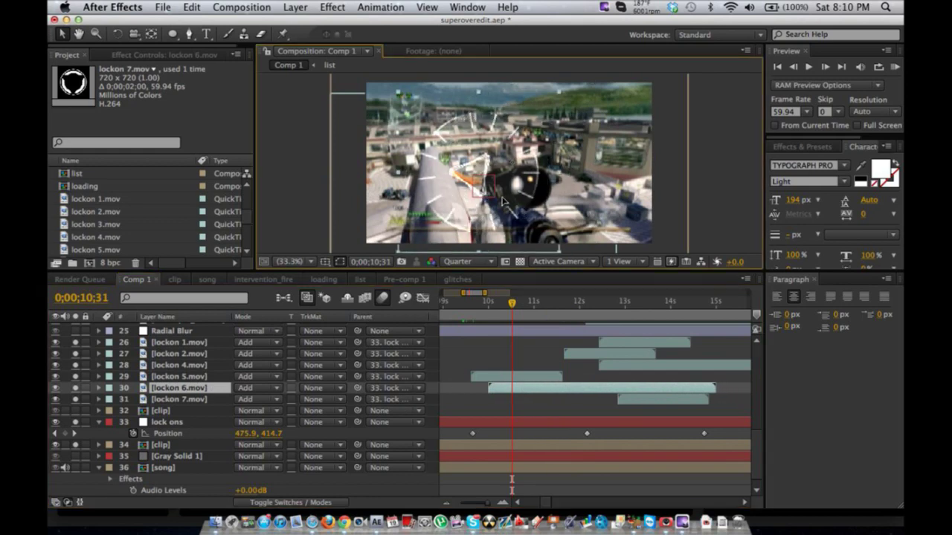
- Start lockon 2.mov at about 0;00;11;00 and align its red circle with the lockon 6 ring
drag(511, 301, 534, 302)
click(567, 359)
drag(565, 359, 541, 359)
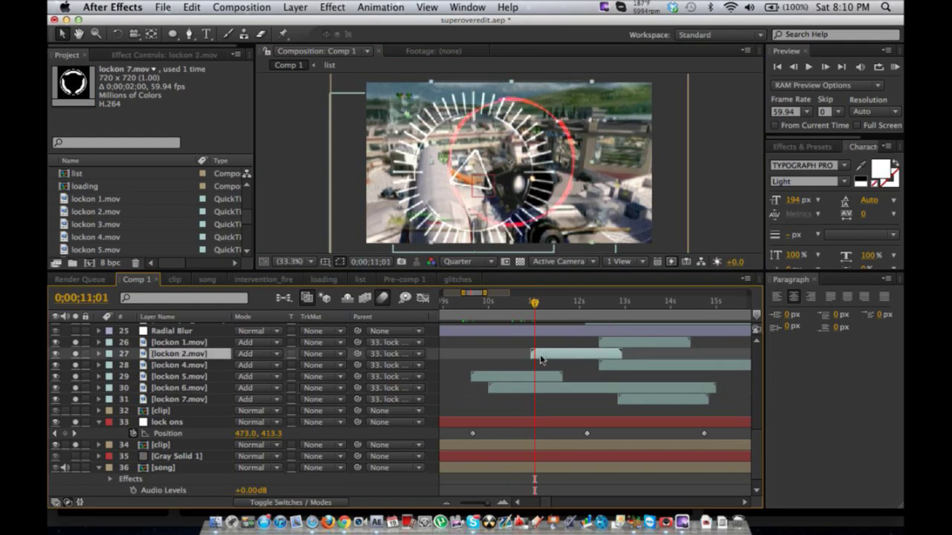
drag(535, 186, 498, 195)
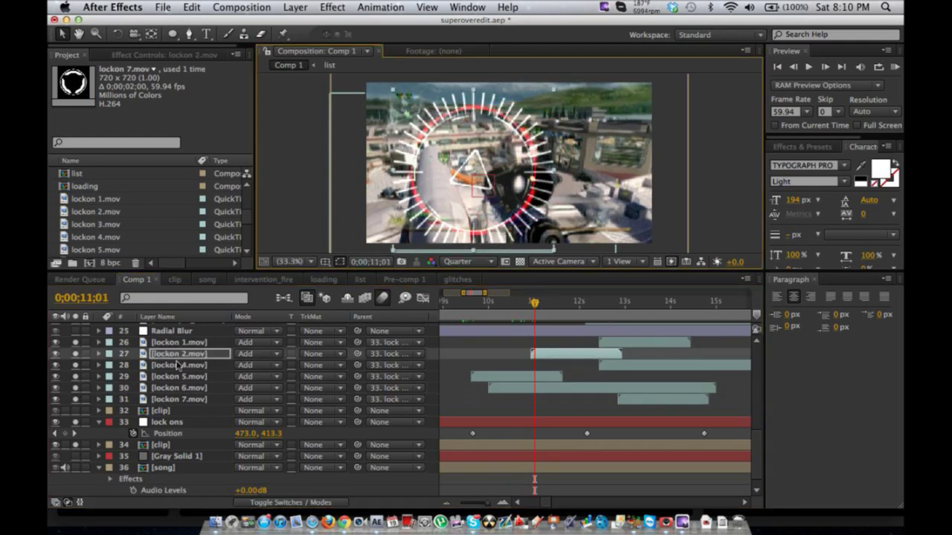
- Scale lockon 2.mov up to 200%
click(188, 355)
key(s)
drag(253, 365, 322, 364)
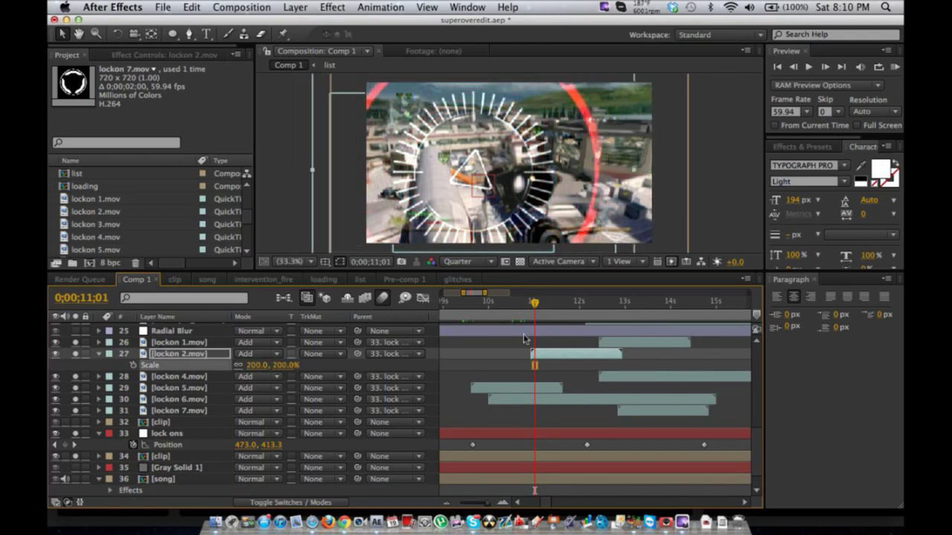
- Start lockon 1.mov at about 11.7 seconds and align its red arrows with the ring around the null
drag(607, 346, 577, 345)
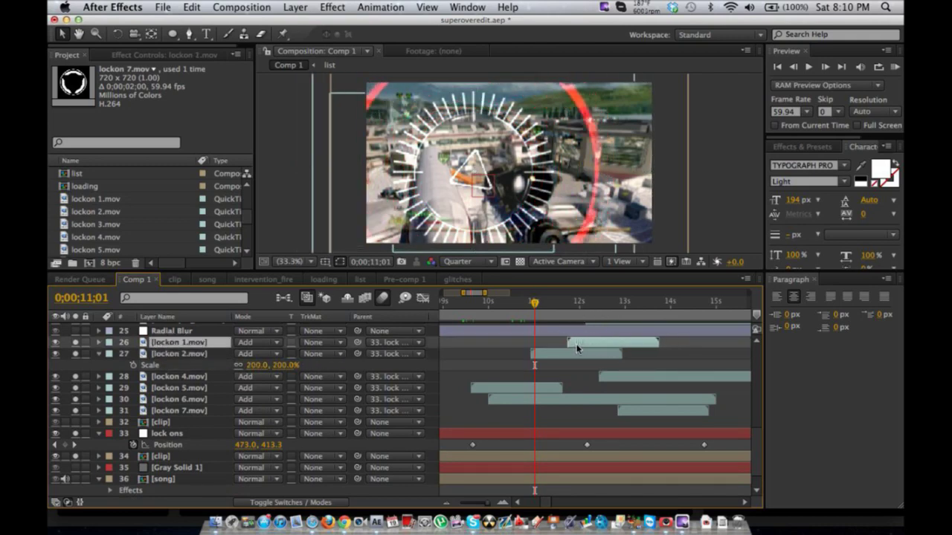
drag(554, 303, 577, 304)
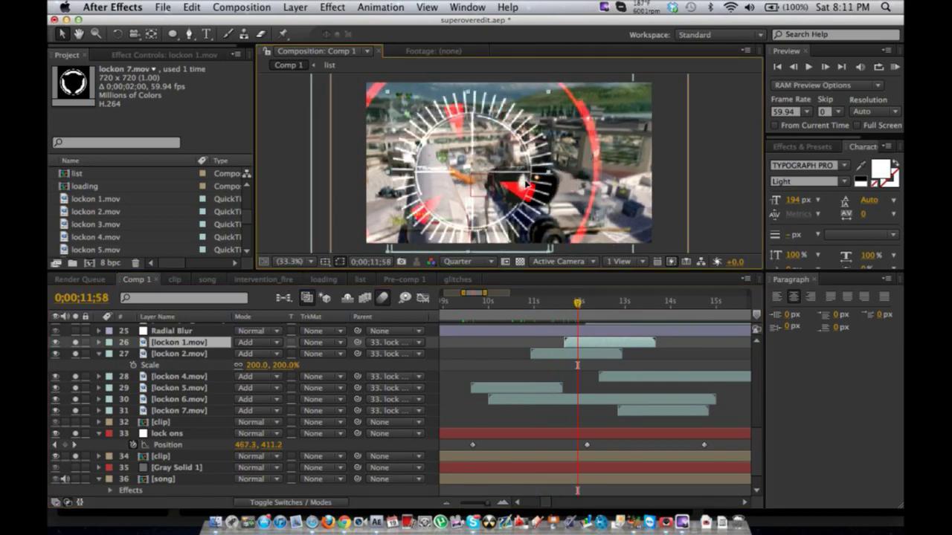
drag(528, 192, 534, 193)
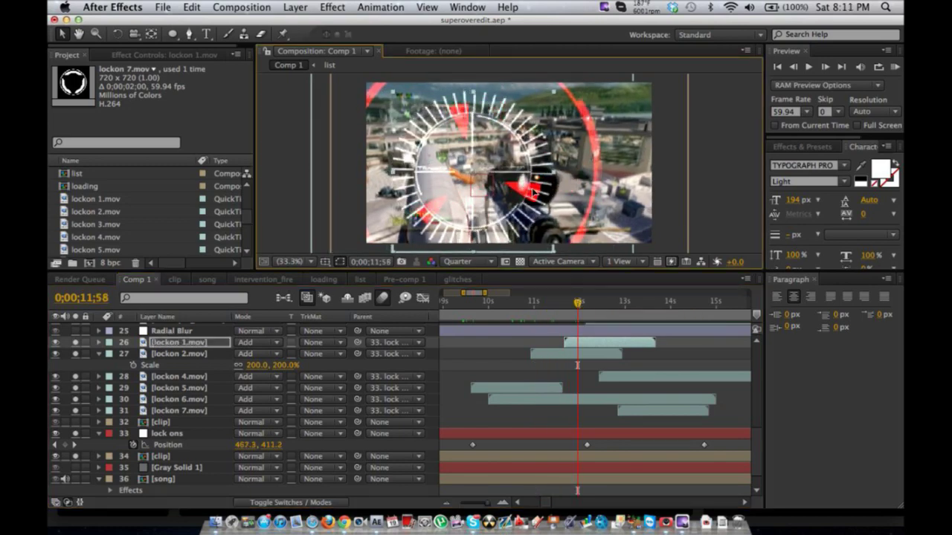
- Start lockon 4.mov at about 12.3 seconds and place it inside the ring at 39% scale
drag(587, 307, 611, 306)
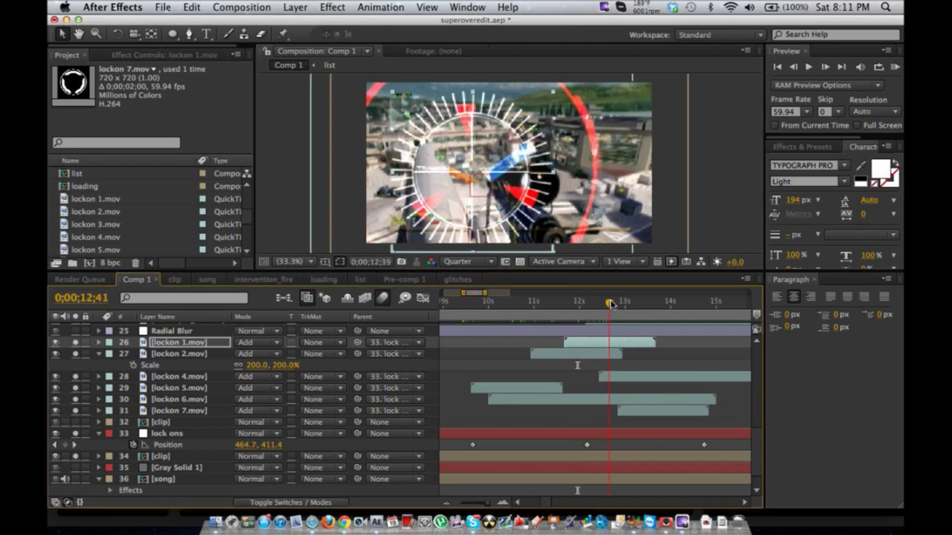
drag(620, 377, 615, 377)
drag(616, 313, 627, 308)
drag(514, 160, 471, 167)
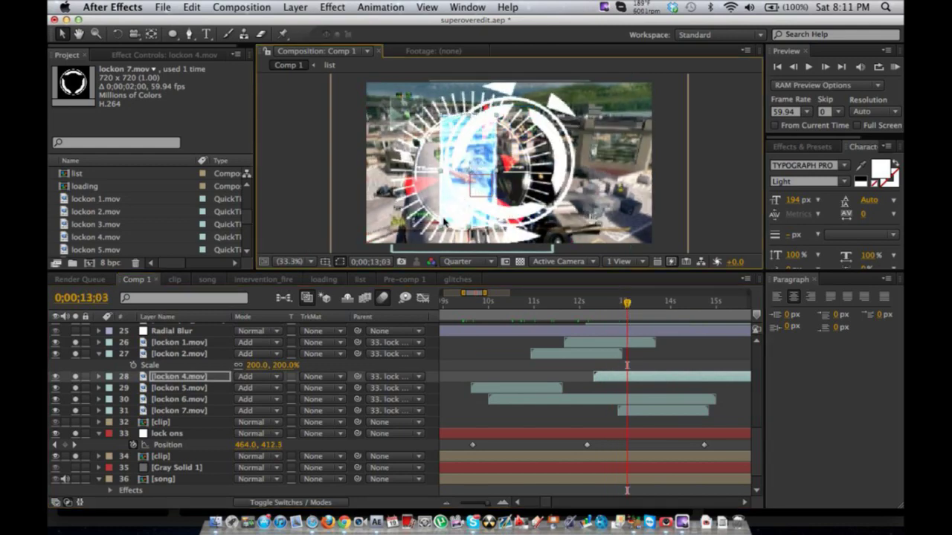
key(s)
drag(251, 392, 347, 358)
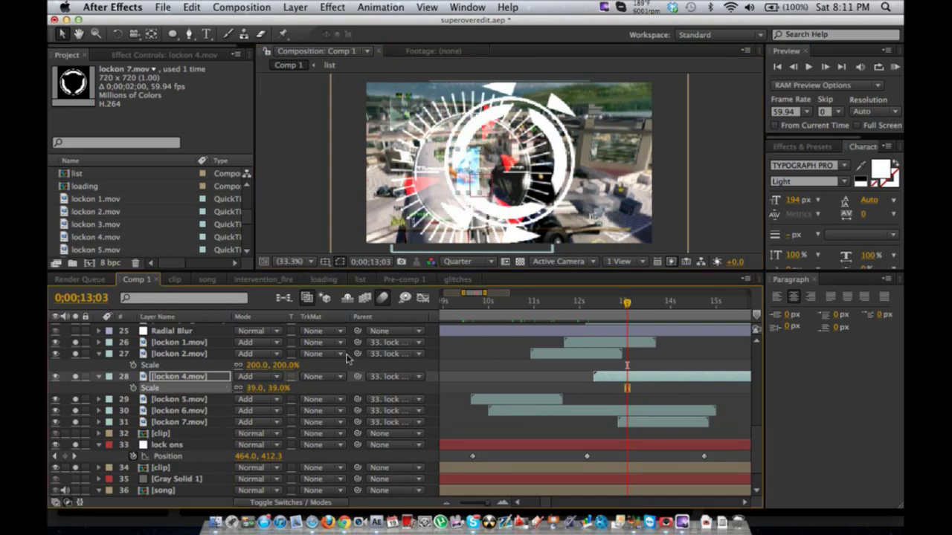
- Move the lockon 7.mov graphic so it is centred on the other lockon rings
click(650, 423)
drag(541, 174, 467, 230)
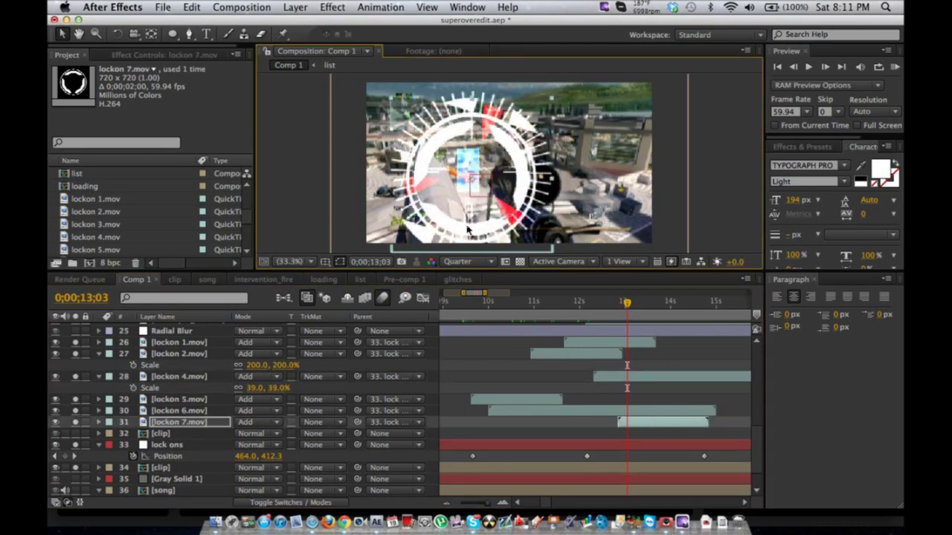
- Scale the lockon 7.mov layer up to 265% and move the current time to 0;00;14;28
key(s)
drag(283, 433, 394, 434)
drag(627, 302, 691, 304)
click(525, 182)
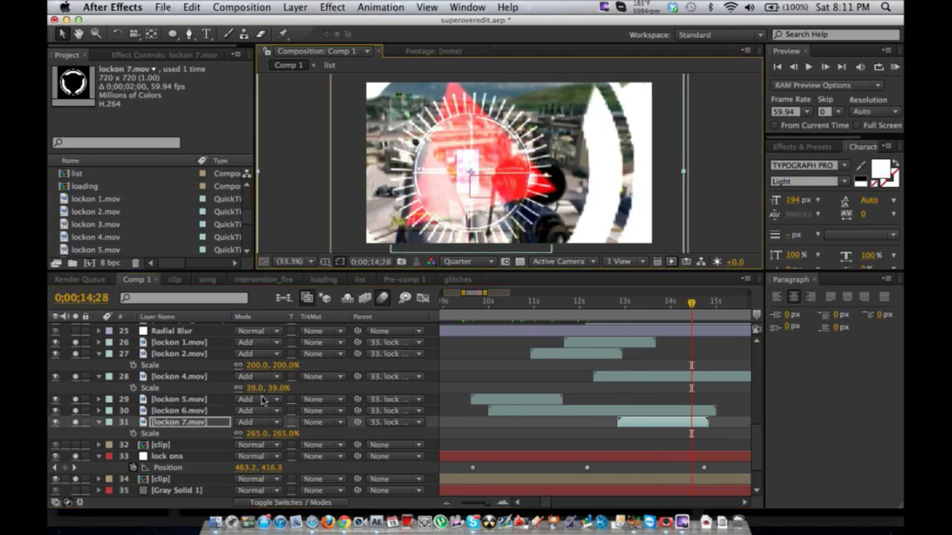
- Lower the lockon 7.mov layer's opacity to 20%
click(222, 426)
key(t)
drag(245, 434, 189, 434)
key(Return)
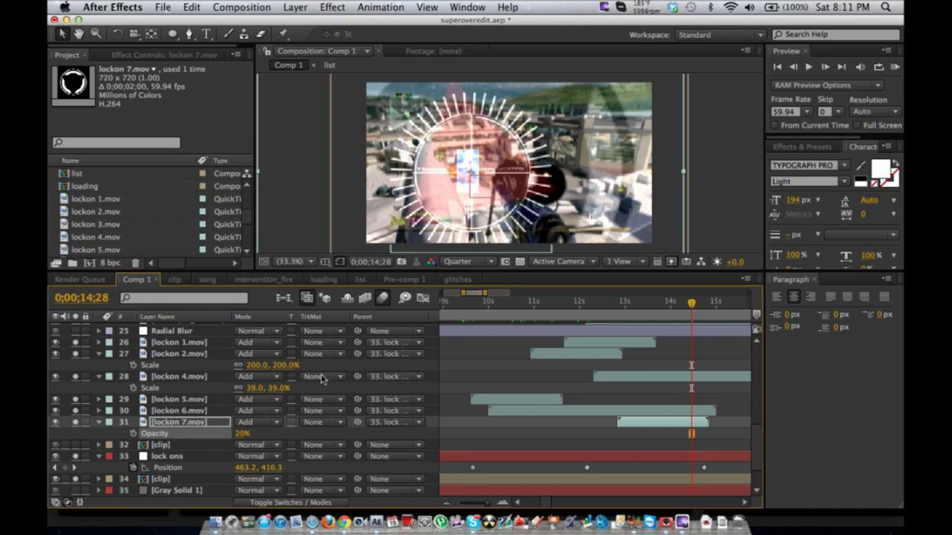
- Switch to Skype, message the contact "can u send it me mov or whatever it s" and check the unread group chat
key(super+Tab)
click(176, 419)
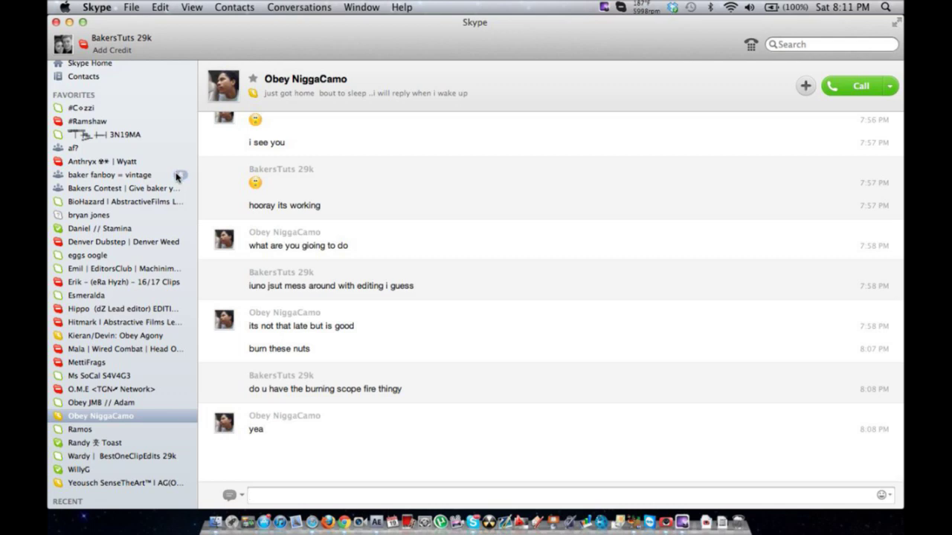
text(can u send it me mov or whatever it w)
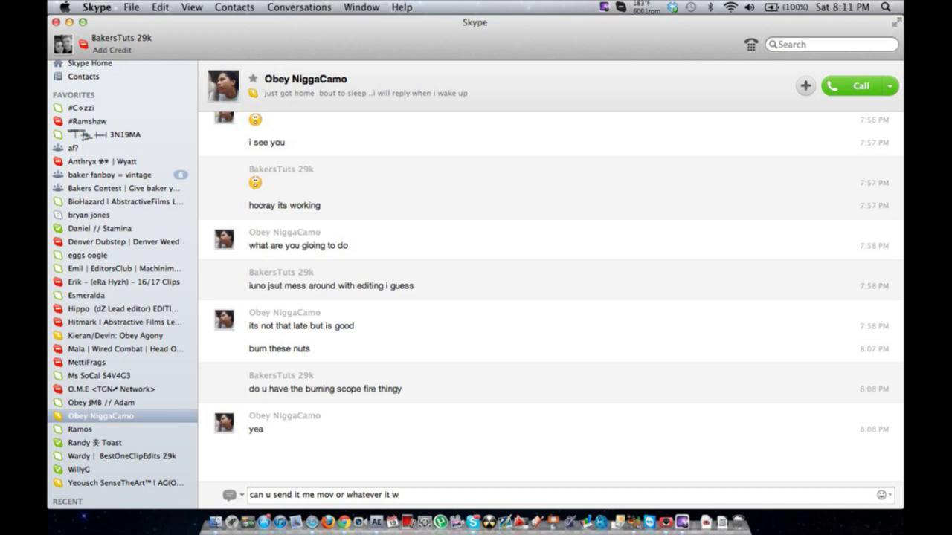
key(Return)
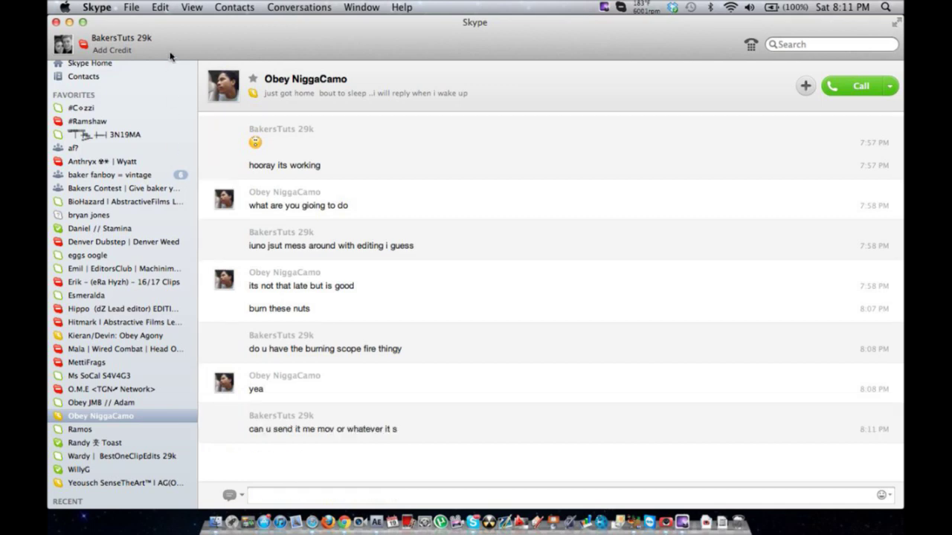
click(183, 180)
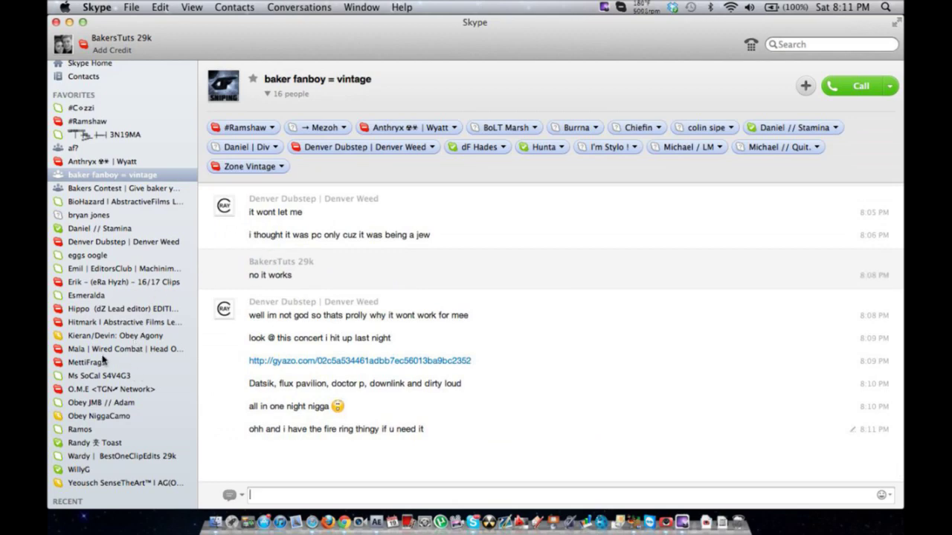
click(112, 416)
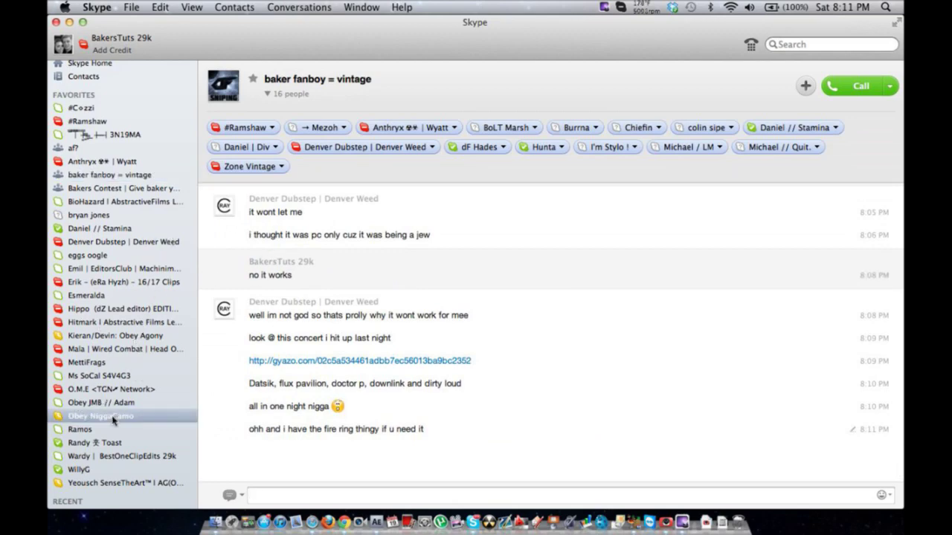
key(ctrl+Left)
key(ctrl+Left)
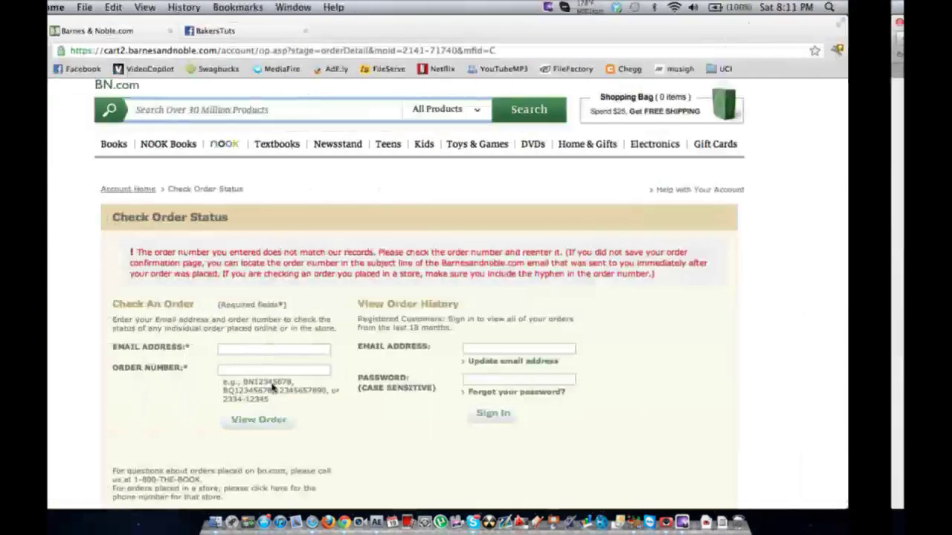
scroll(468, 275, down, 5)
scroll(446, 290, up, 4)
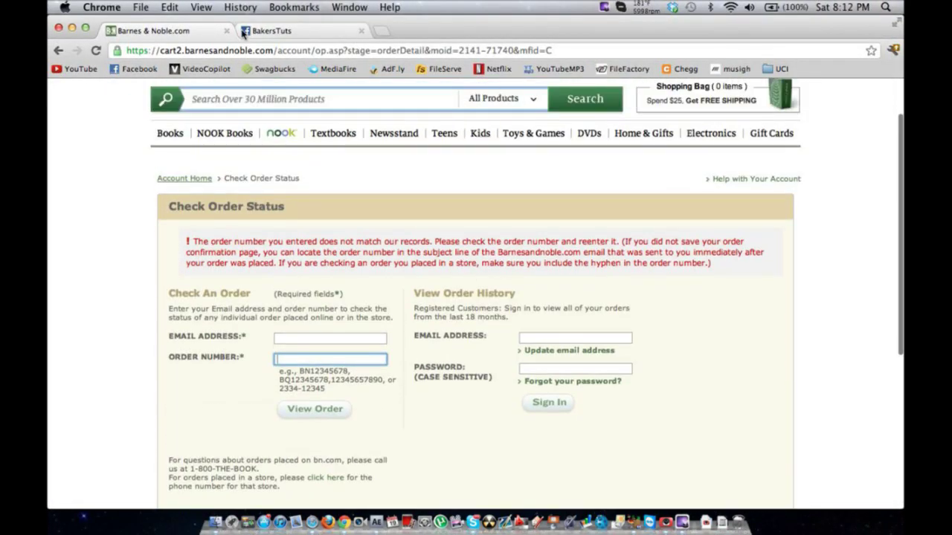
click(244, 31)
- Switch to Safari and post the live comment "hows everybody doin" on the Live Editing 1 video
key(ctrl+Right)
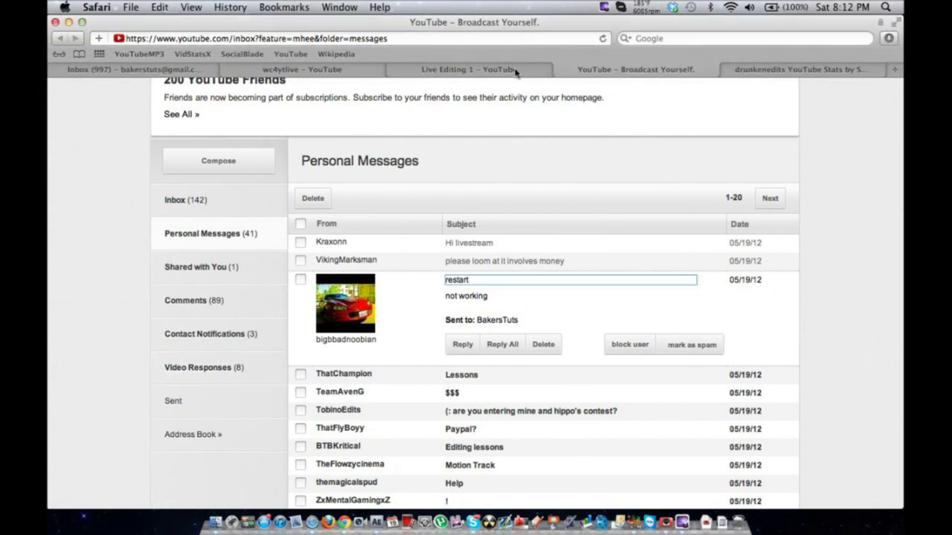
click(517, 69)
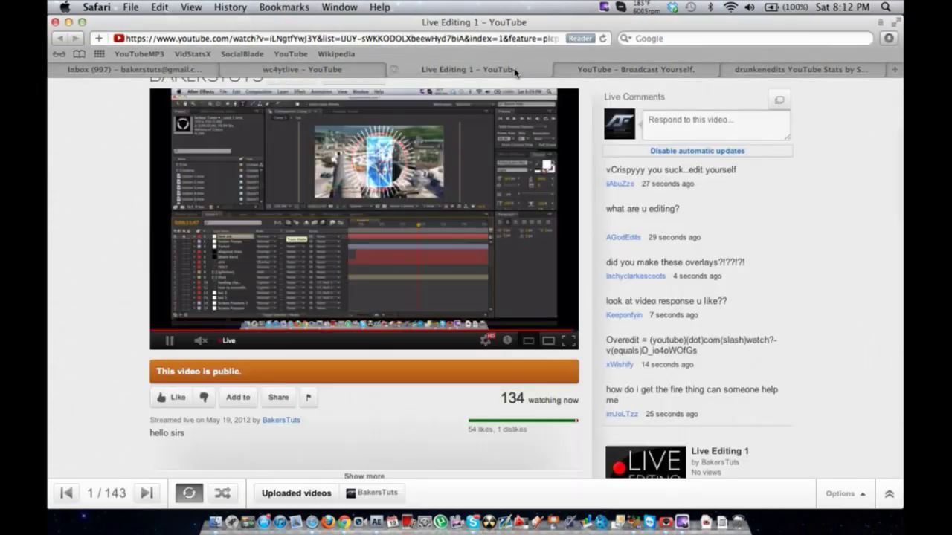
click(668, 126)
text(hows e)
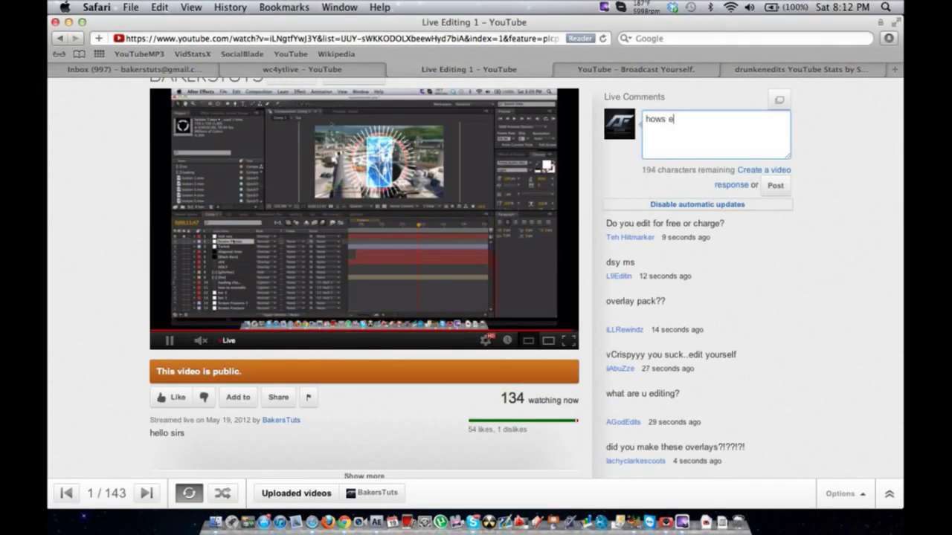
text(verybody doin)
click(776, 185)
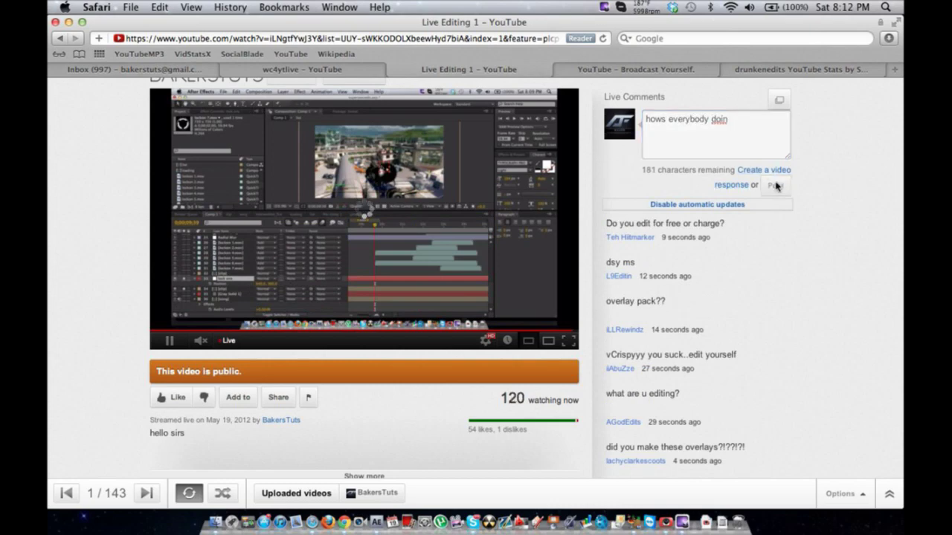
- Post the live comment 'its a "how to over edit"' and another one crediting the editor who inspired it
click(726, 136)
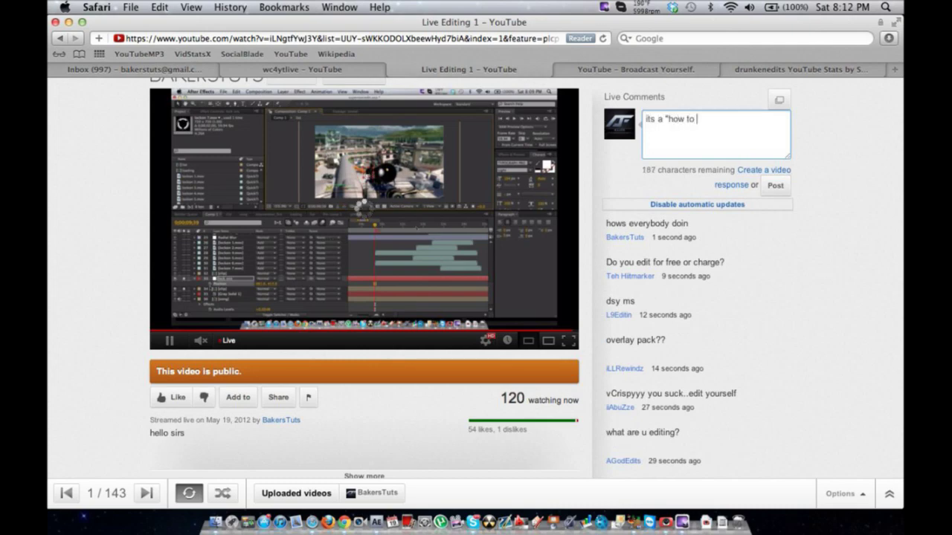
text(its a "how to overedit)
key(BackSpace)
key(BackSpace)
key(BackSpace)
key(BackSpace)
text(edit")
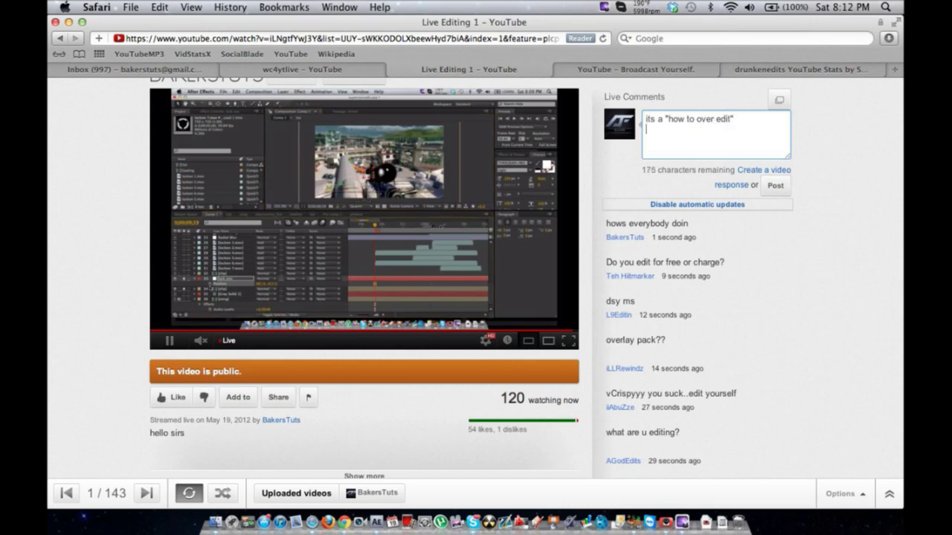
click(775, 185)
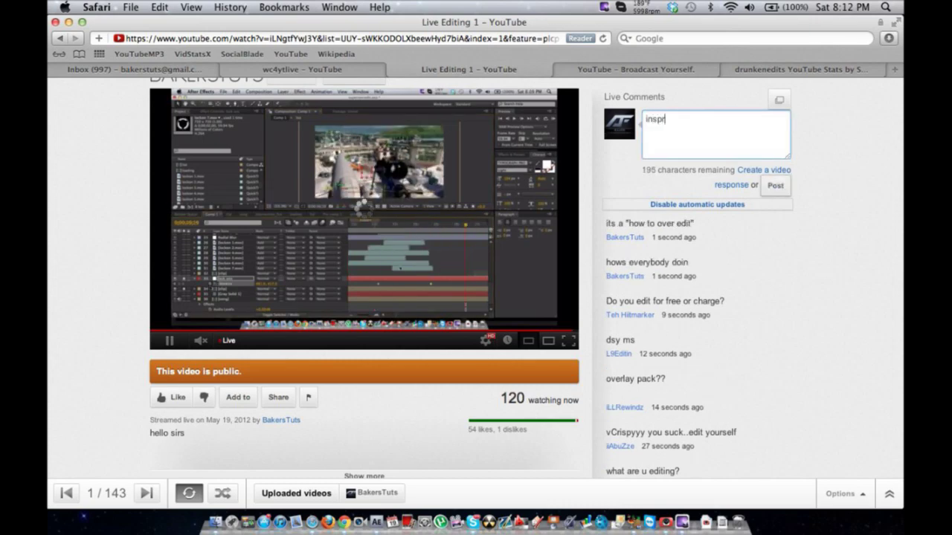
text(inspired by niggacamo)
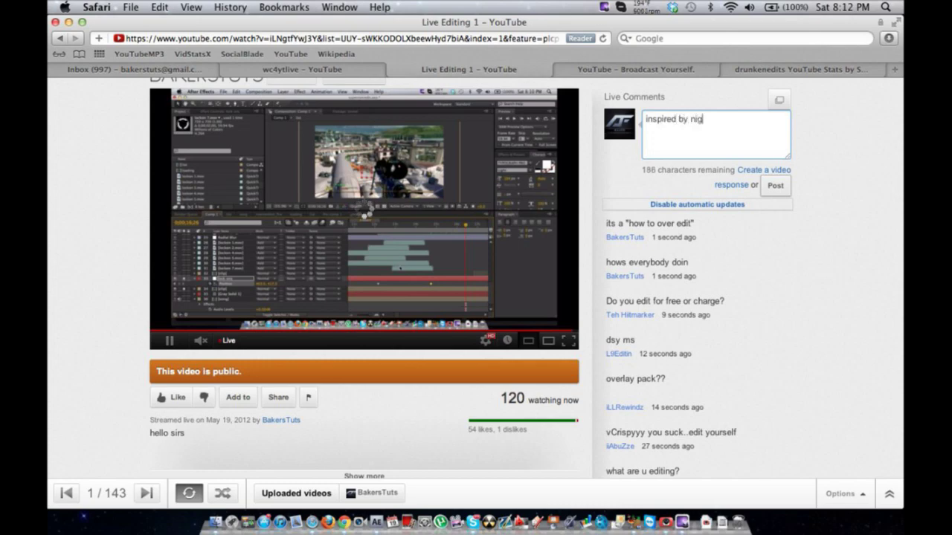
click(777, 185)
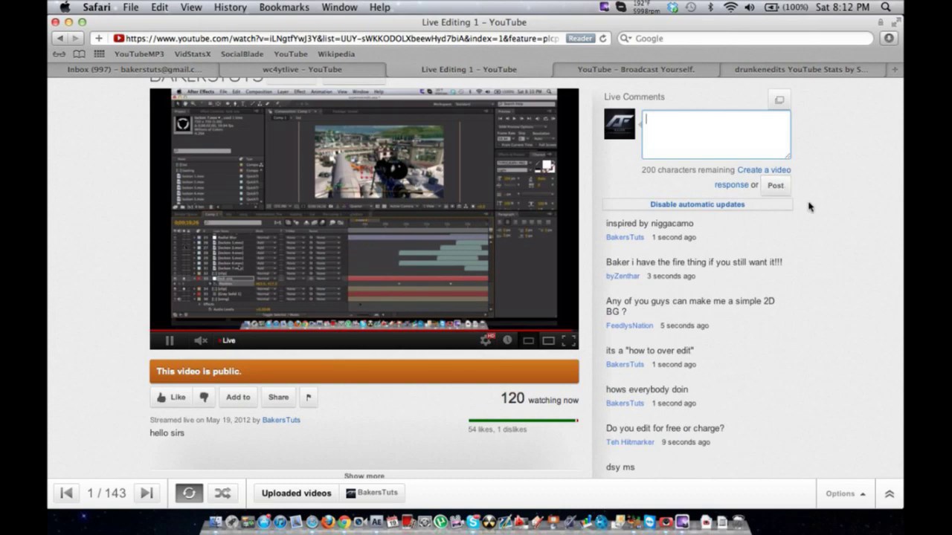
- Switch to Skype, check the unread "lord lem loves all" chat and call the contact who has the fire effect
key(ctrl+Right)
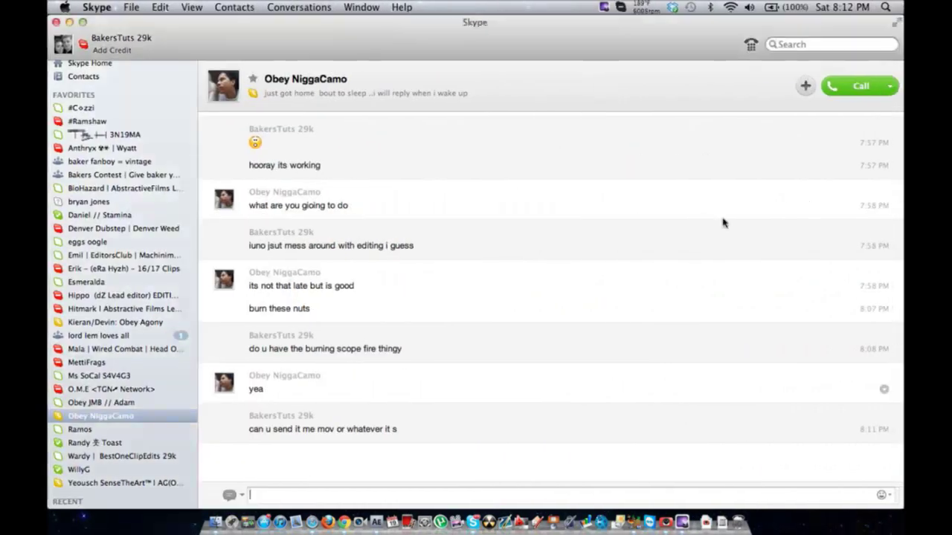
click(101, 335)
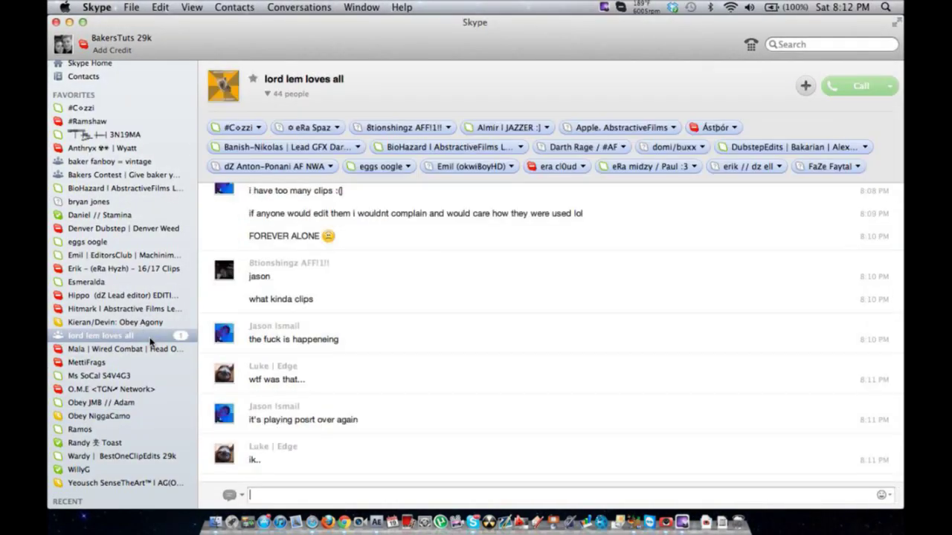
click(120, 415)
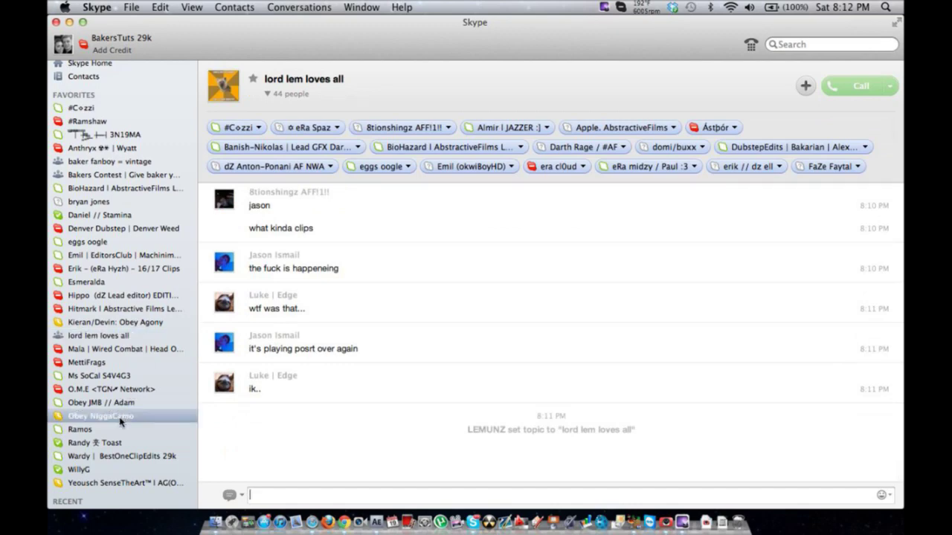
click(851, 84)
key(ctrl+Left)
key(ctrl+Right)
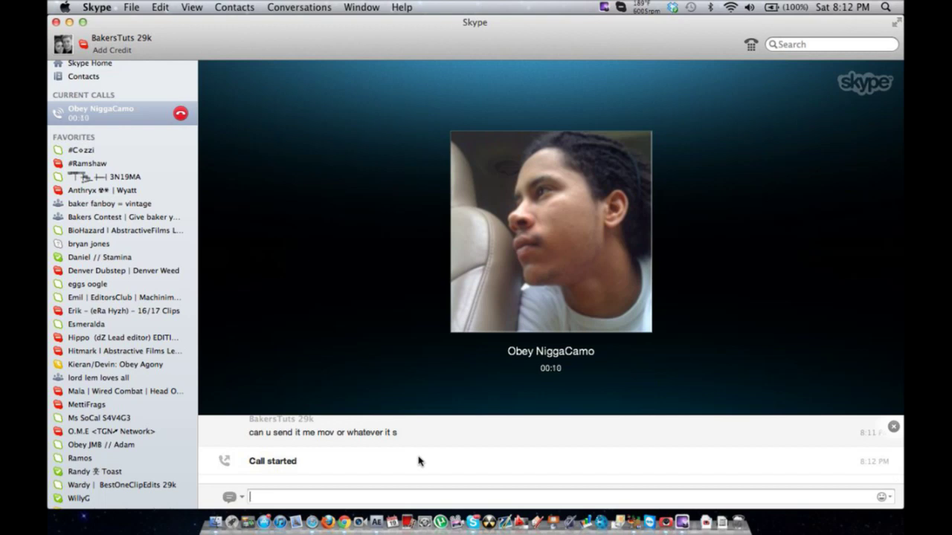
key(XF86AudioRaiseVolume)
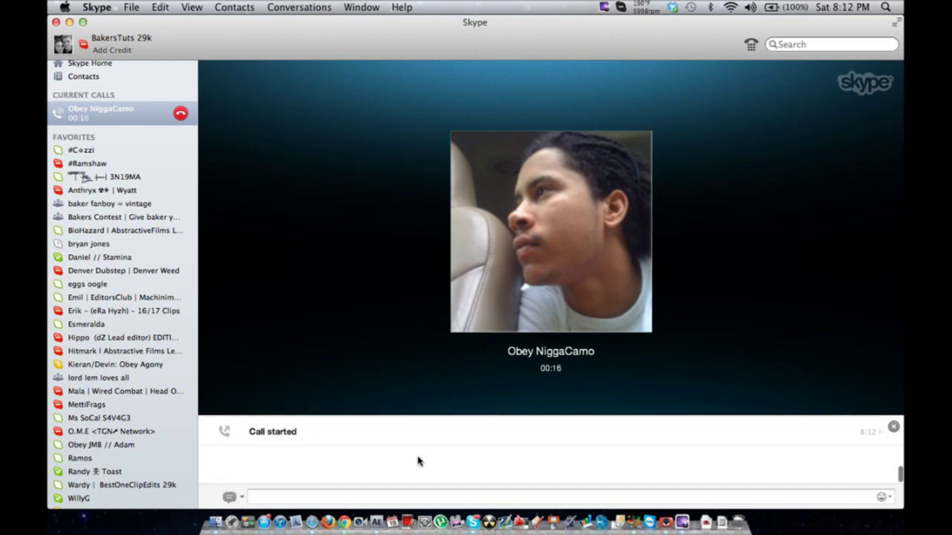
- Switch to Safari and check the new live comments on the Live Editing 1 page
key(ctrl+Left)
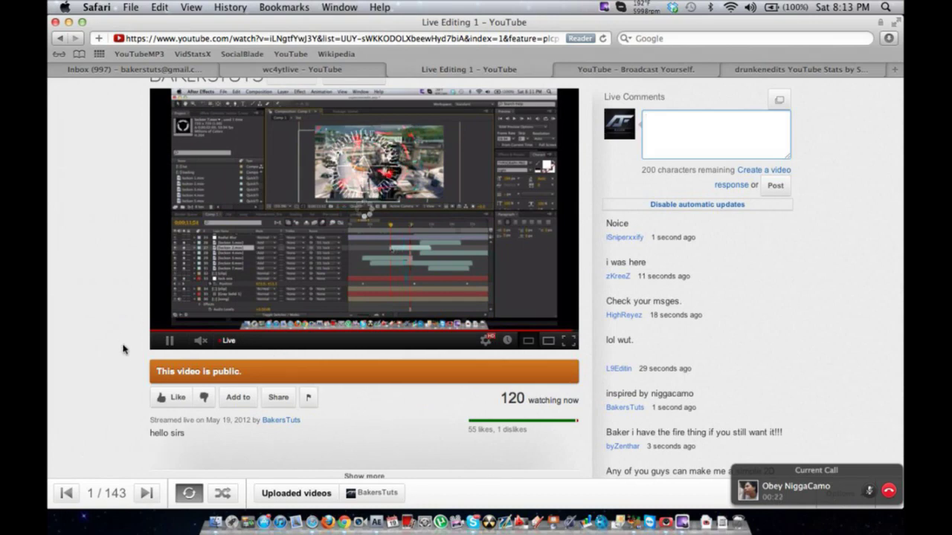
scroll(124, 354, down, 4)
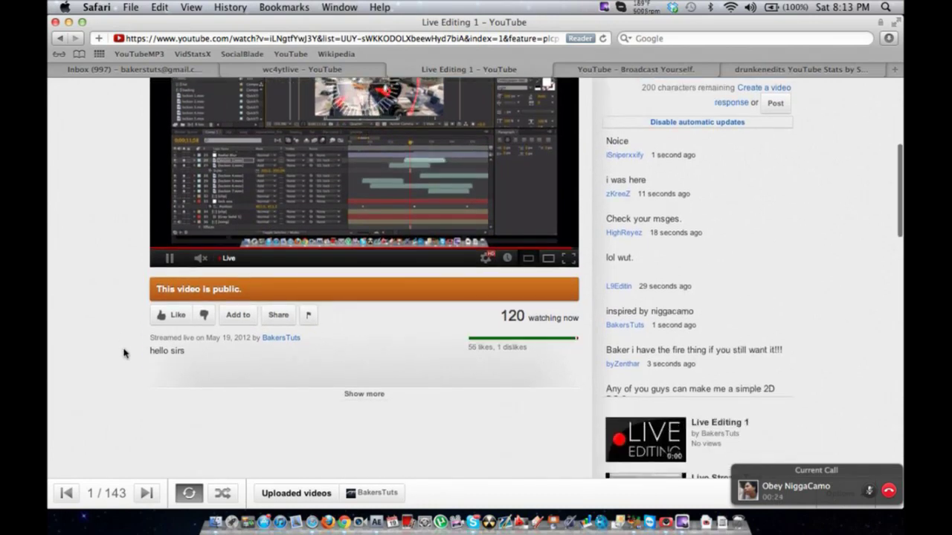
scroll(124, 354, up, 5)
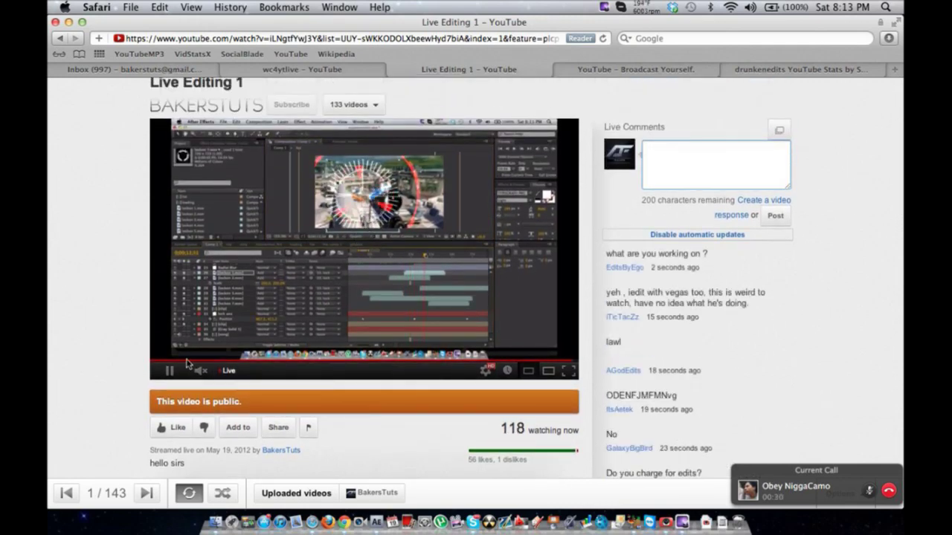
- Switch back to After Effects and review the Comp 1 footage following the lockon layers up to about 25 seconds
key(ctrl+Right)
key(ctrl+Right)
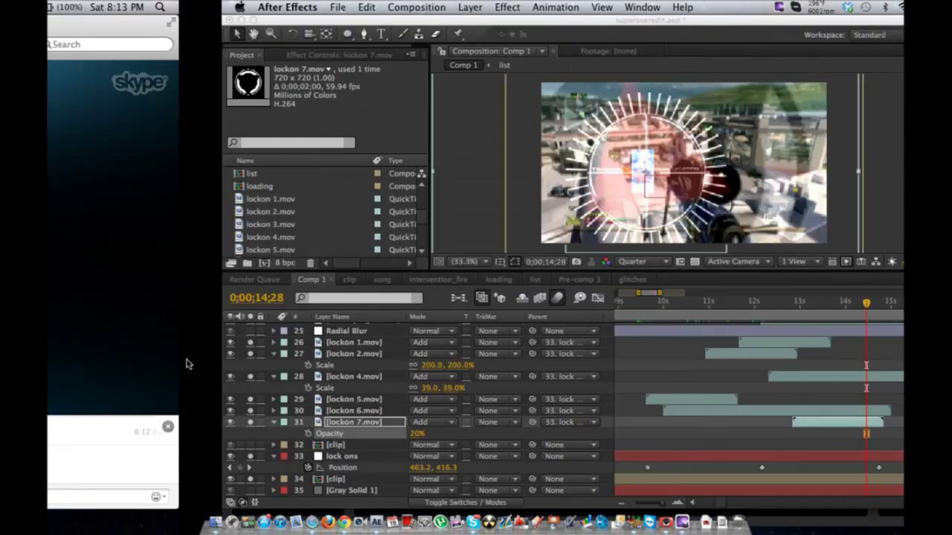
scroll(618, 363, right, 5)
drag(614, 305, 708, 301)
scroll(645, 355, up, 3)
scroll(646, 354, right, 8)
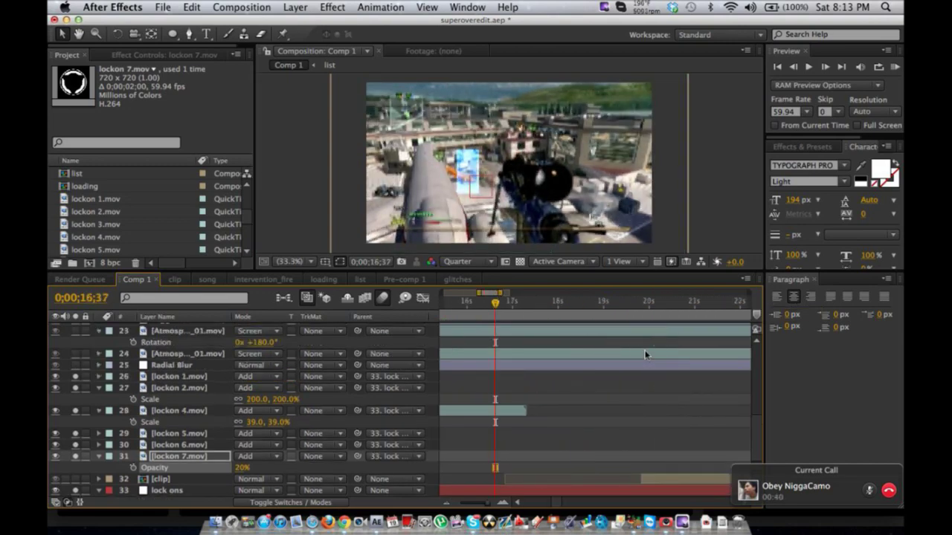
drag(586, 303, 714, 301)
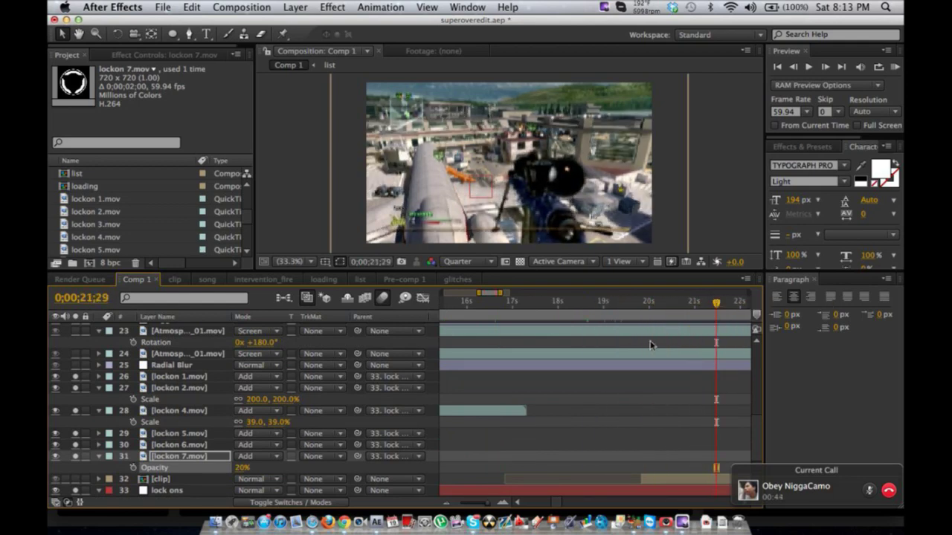
scroll(650, 345, right, 8)
drag(537, 311, 699, 302)
scroll(699, 302, up, 3)
scroll(656, 340, down, 5)
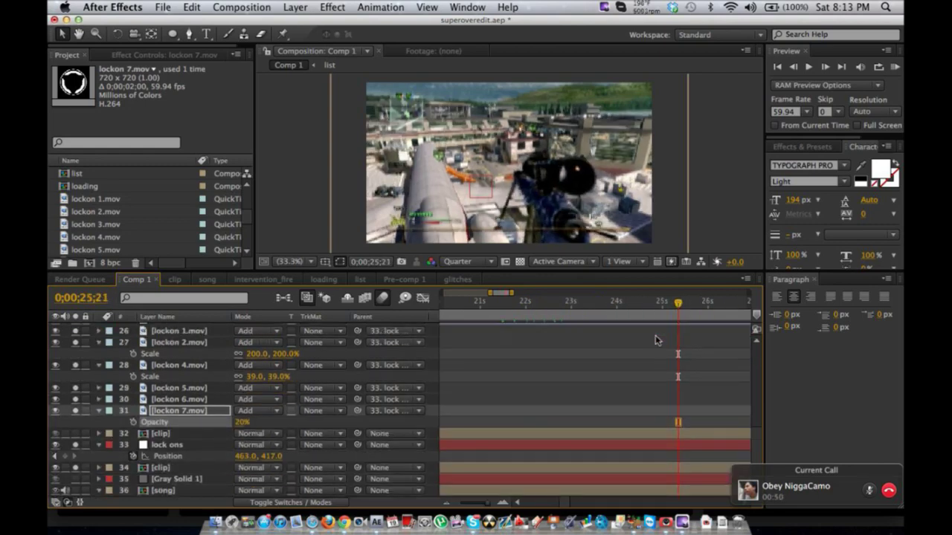
- Move the current time to 0;00;19;54, where the layer 32 clip starts, and turn off solo for the lockon, null and clip layers
scroll(664, 363, down, 2)
click(644, 306)
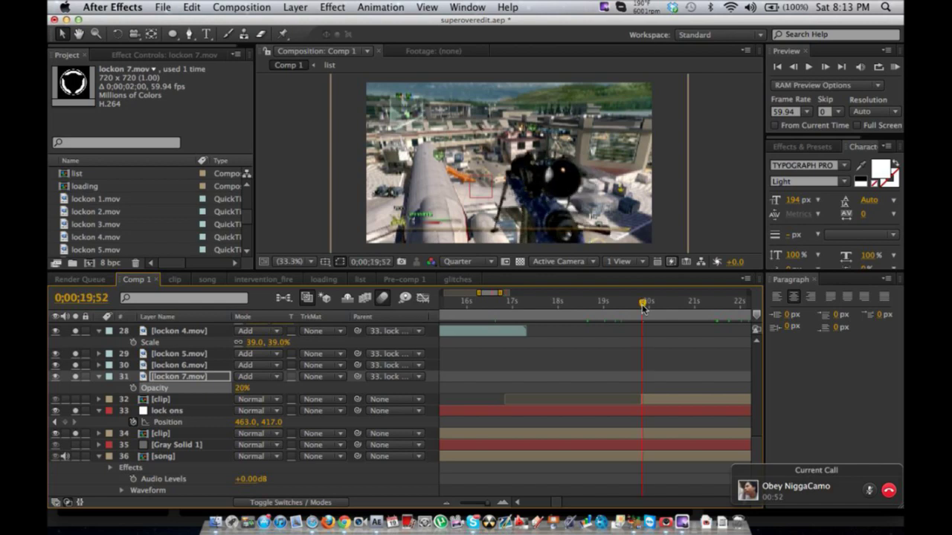
scroll(594, 368, left, 5)
scroll(595, 367, up, 1)
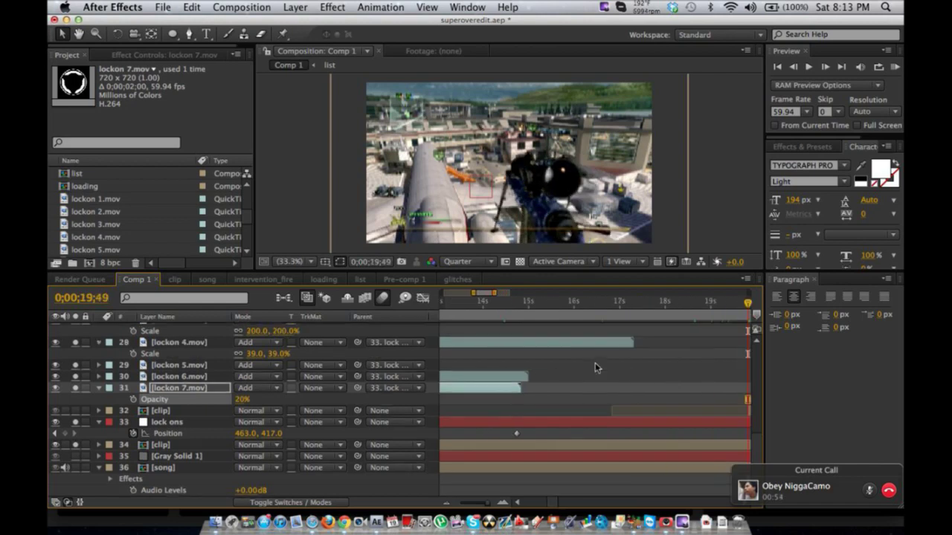
scroll(595, 367, down, 2)
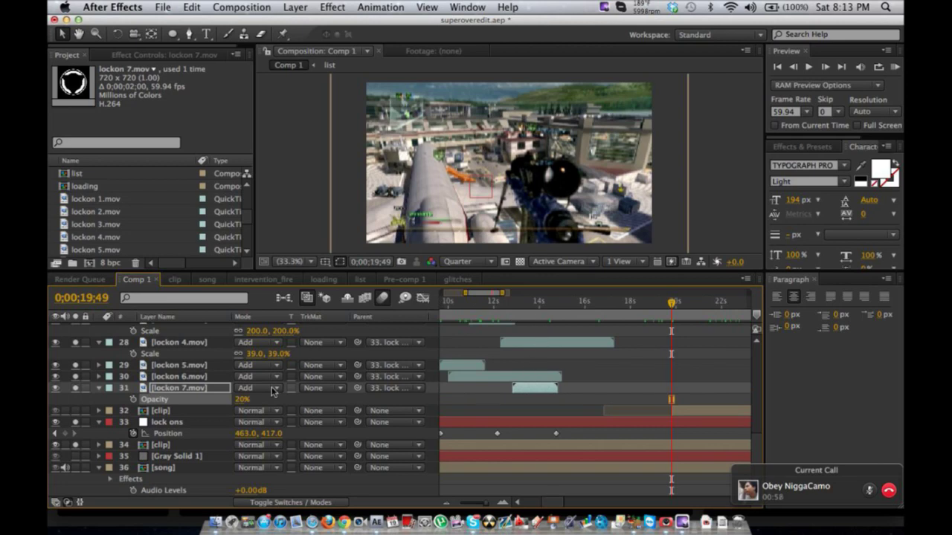
click(215, 392)
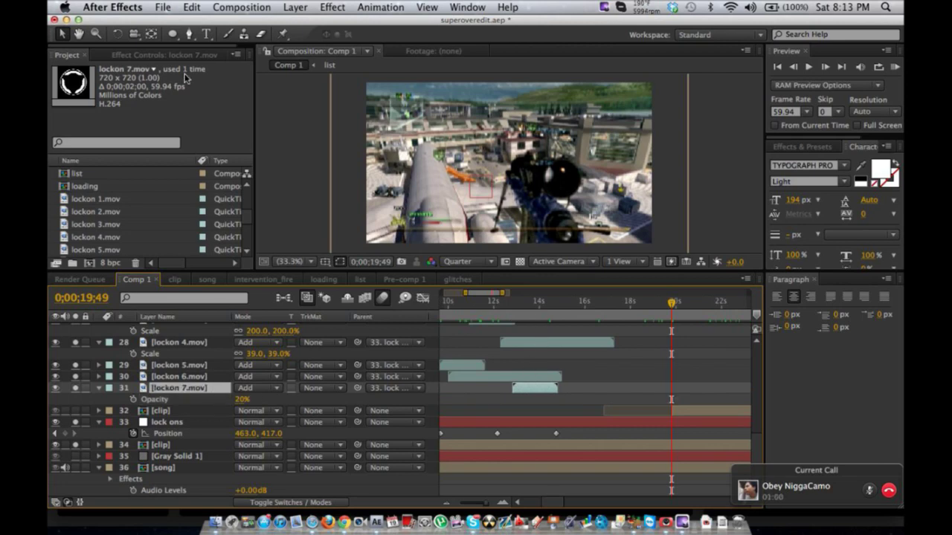
drag(504, 302, 673, 287)
drag(81, 446, 76, 362)
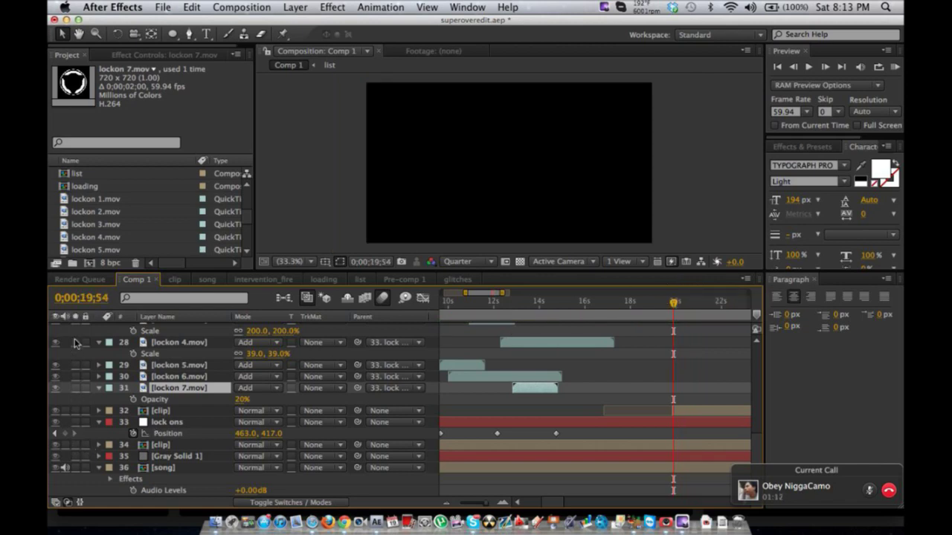
- Switch to Safari to read the new live comments on the Live Editing 1 page, and return to After Effects
scroll(76, 359, up, 2)
key(ctrl+Left)
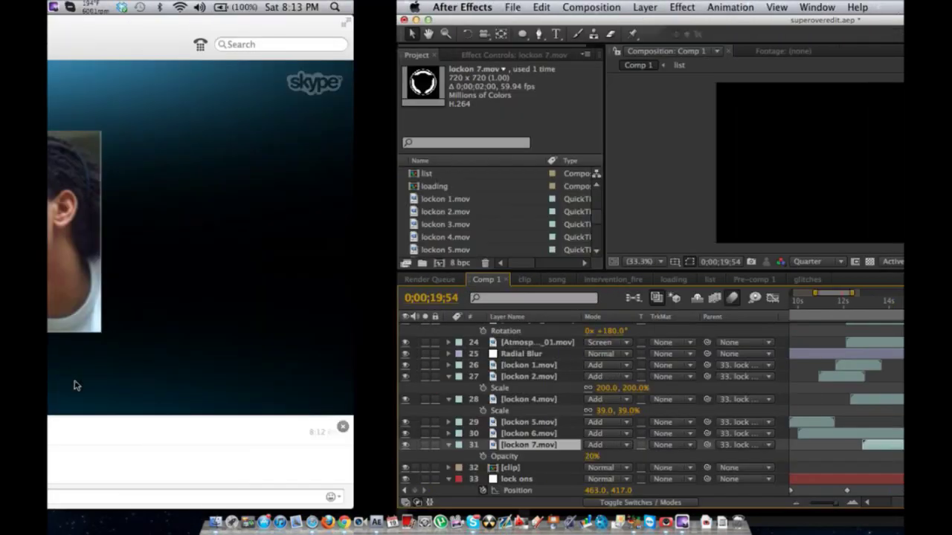
key(ctrl+Left)
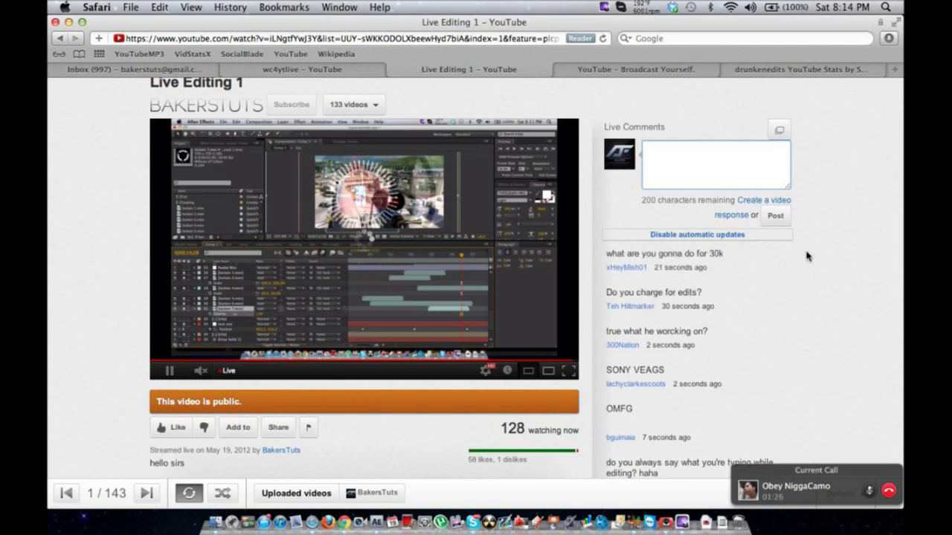
key(ctrl+Right)
key(ctrl+Right)
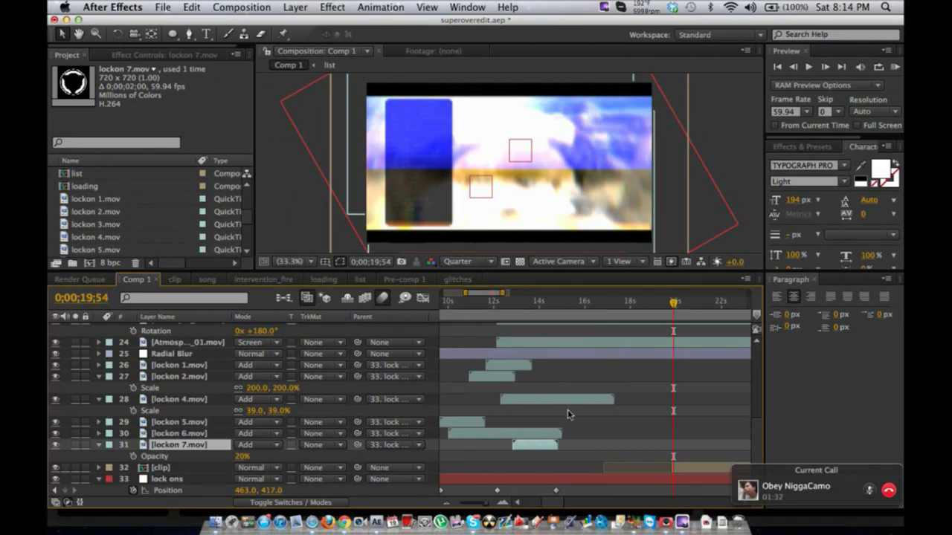
- Open the list composition, display it at Full resolution and examine the last entries of the effects list
click(359, 281)
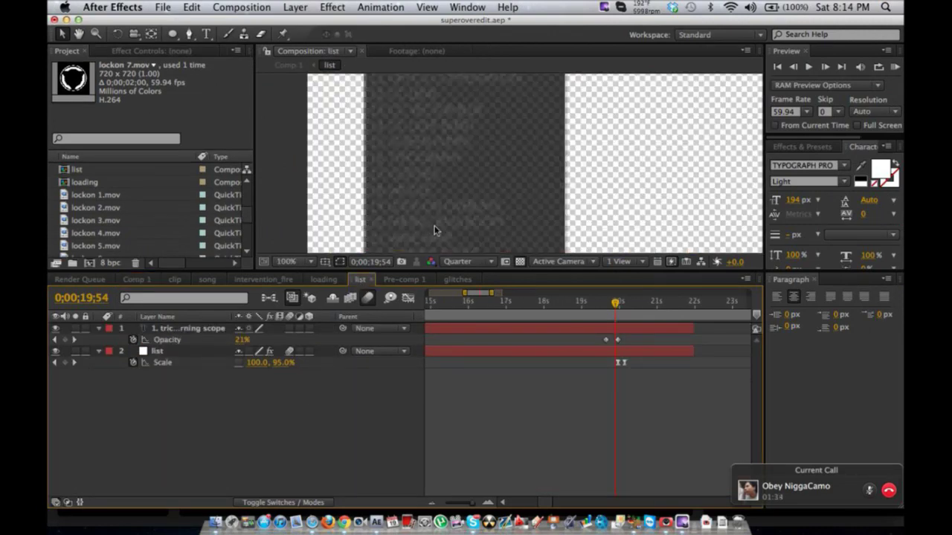
click(449, 259)
click(460, 295)
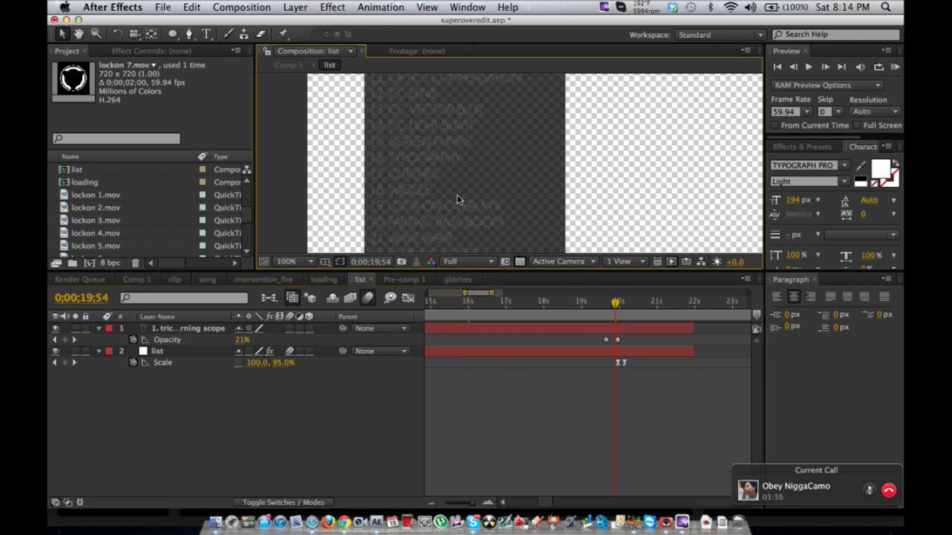
drag(458, 197, 493, 119)
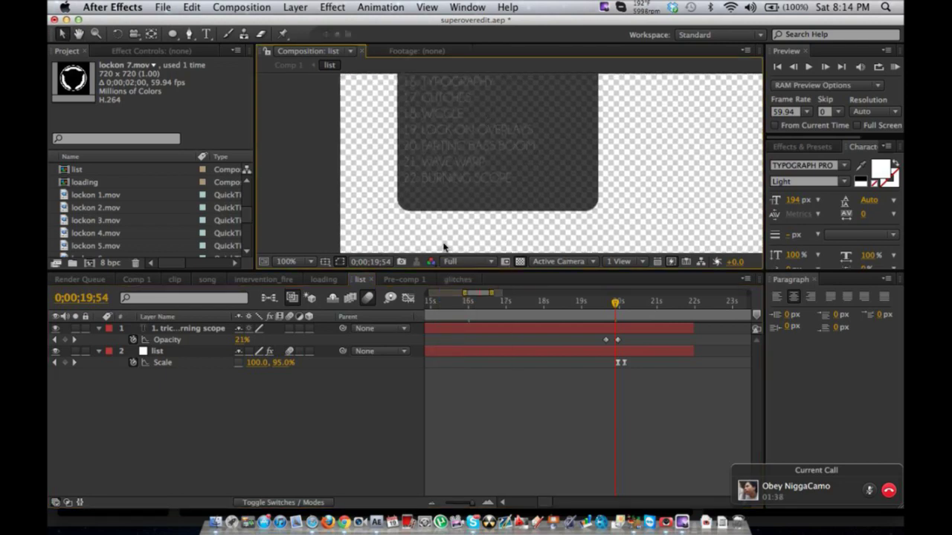
click(518, 262)
click(518, 261)
- Return to Comp 1, inspect the effects list overlay at 0;00;17;36 with 100% zoom and Full resolution, and restore Quarter resolution
click(137, 279)
click(595, 303)
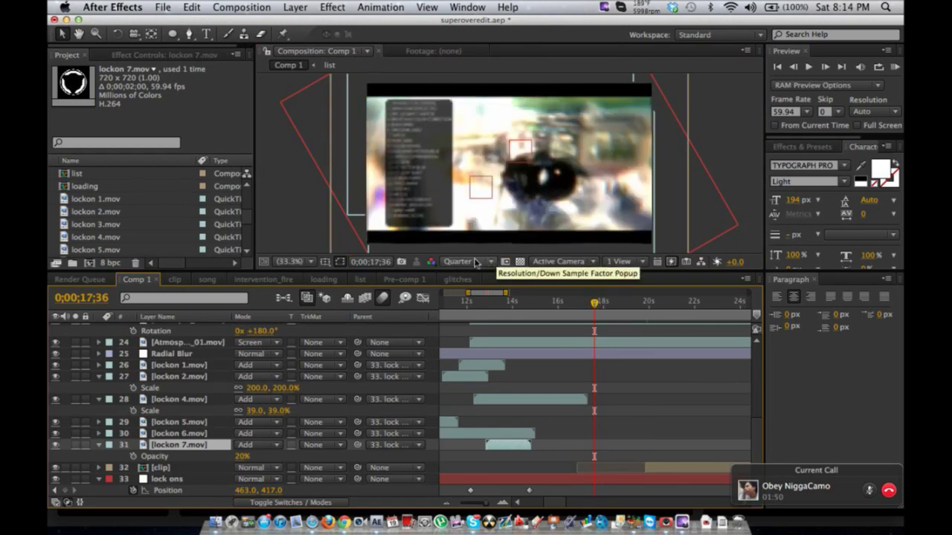
click(292, 261)
click(318, 398)
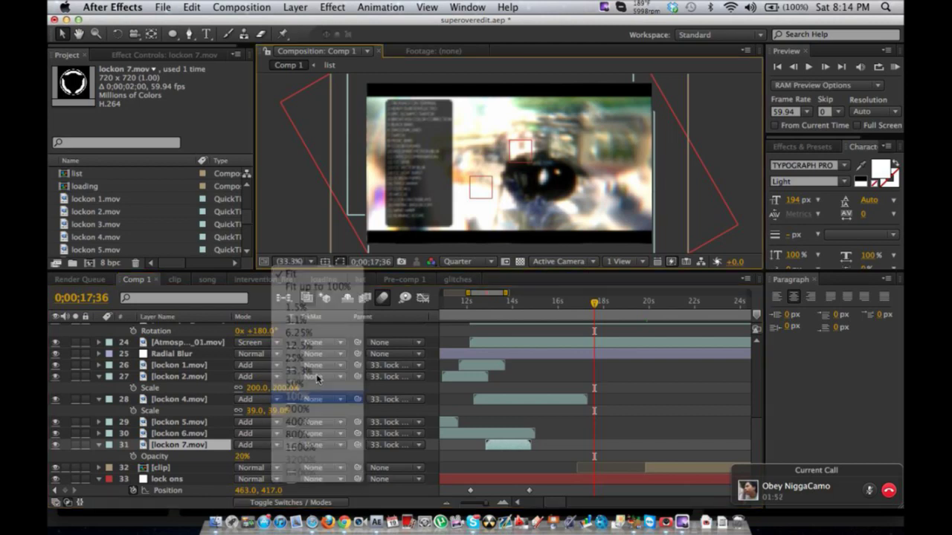
drag(383, 176, 685, 146)
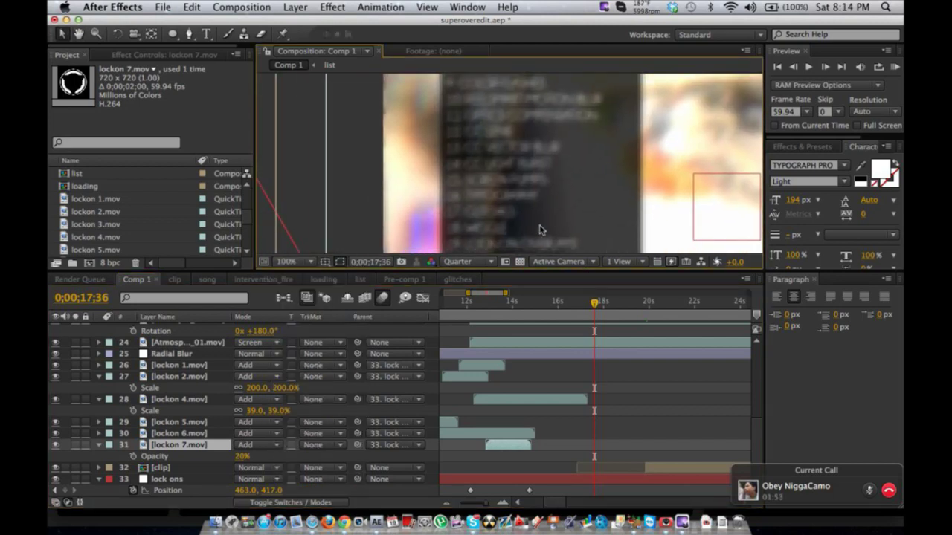
click(482, 262)
click(479, 292)
drag(512, 218, 348, 210)
click(457, 263)
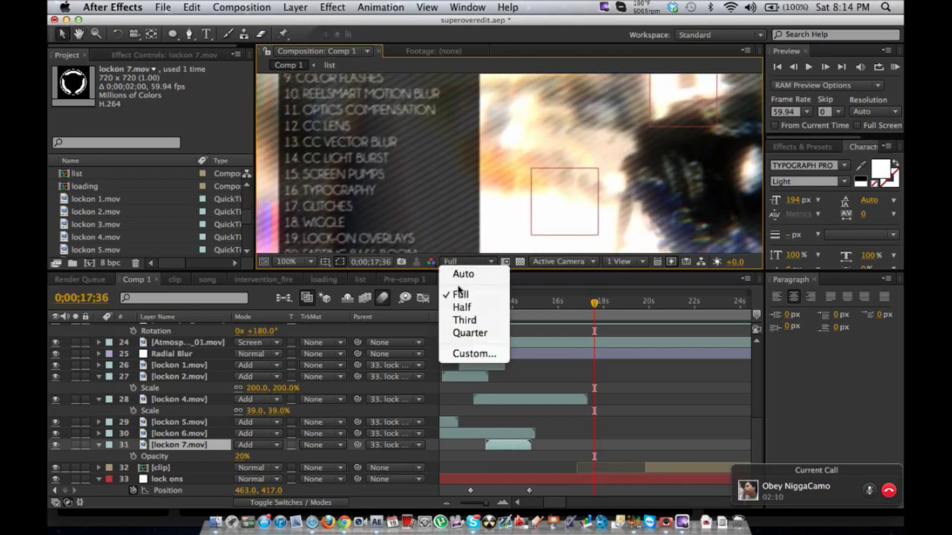
click(470, 333)
- Switch to Skype, read the unread "lord lem loves all" chat, answer a contact's message with an emoticon and reopen the current call
key(ctrl+Left)
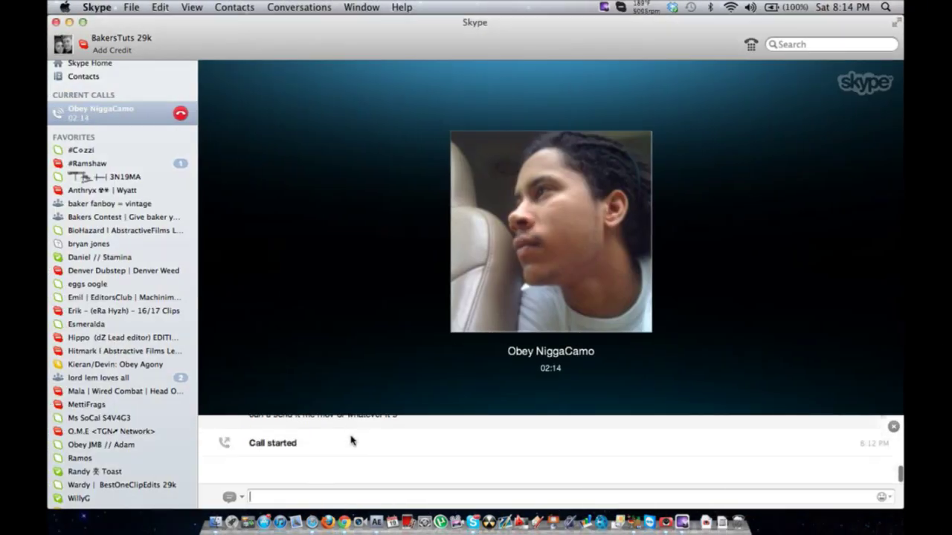
click(161, 380)
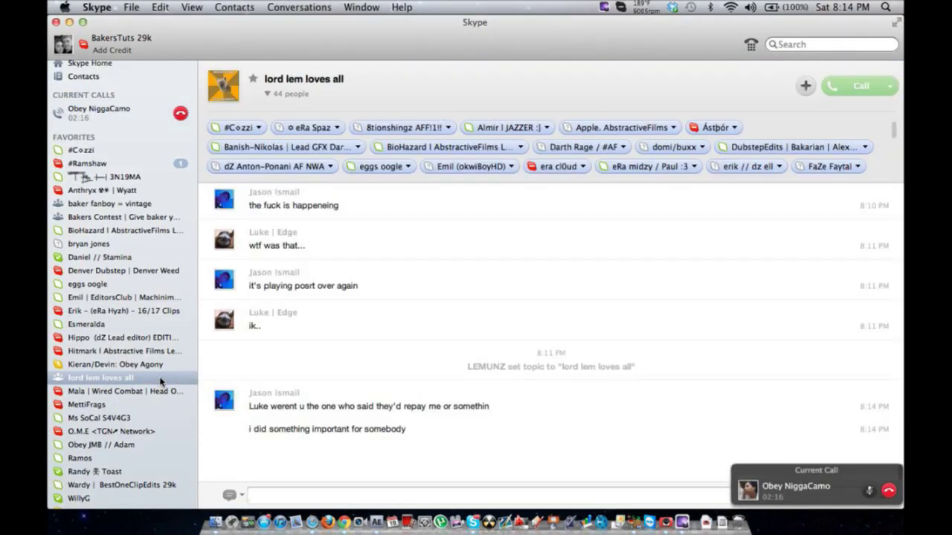
click(122, 165)
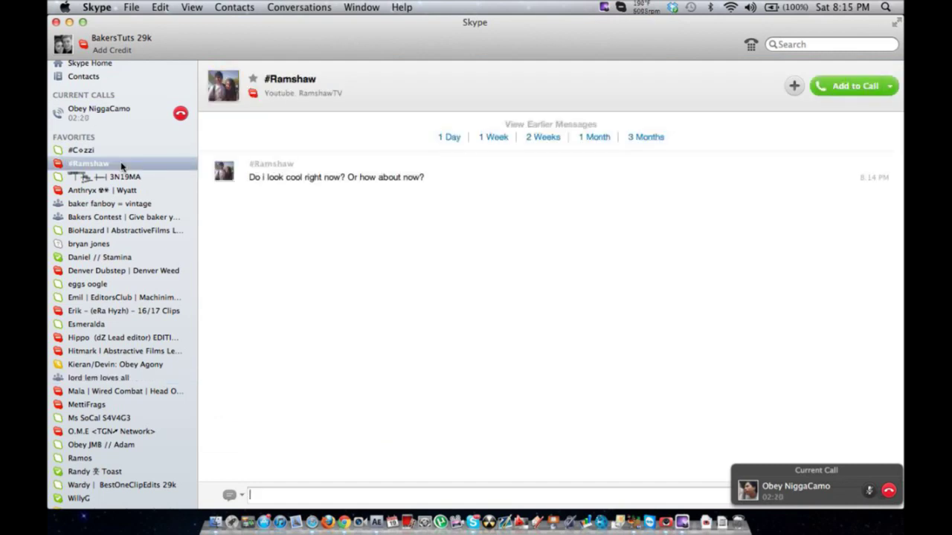
key(Return)
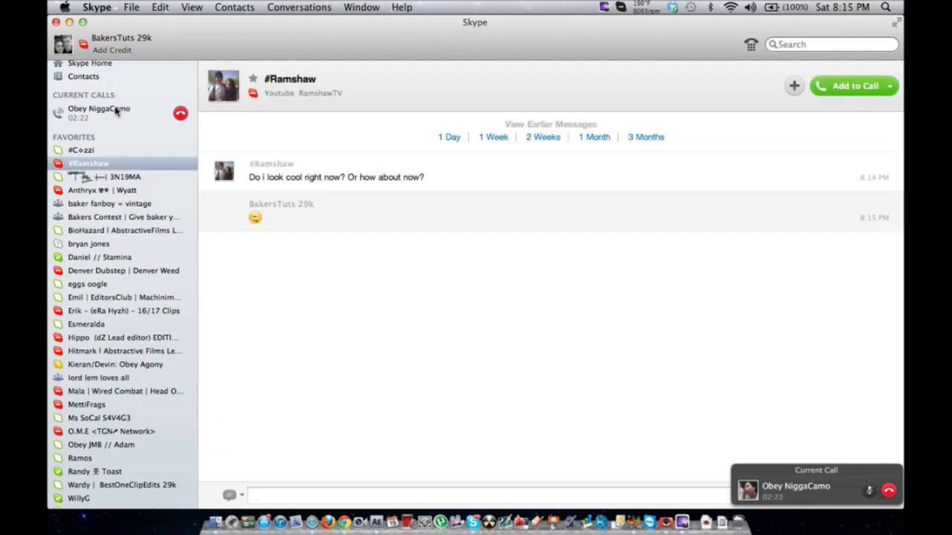
click(117, 111)
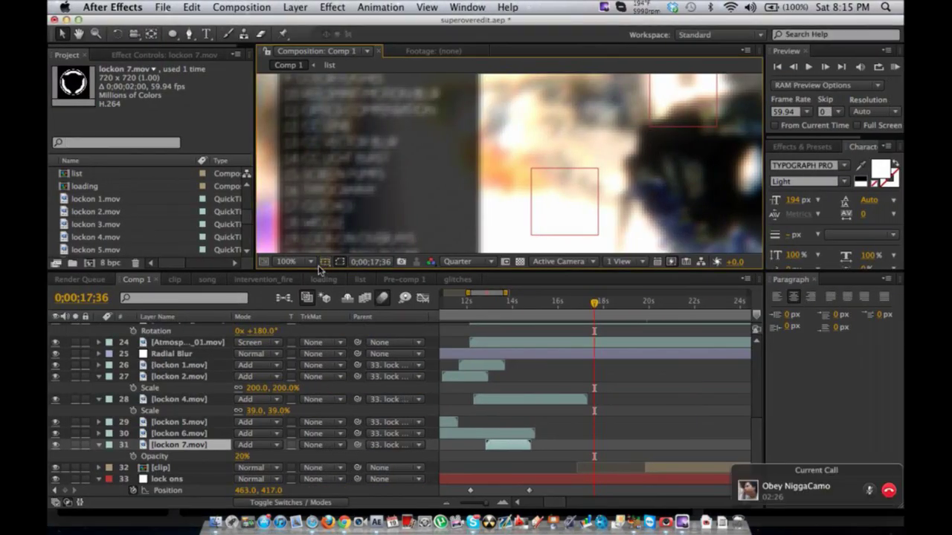
- Switch back to After Effects, fit Comp 1 in the viewer and move the current time to 0;00;23;31
click(322, 262)
click(308, 275)
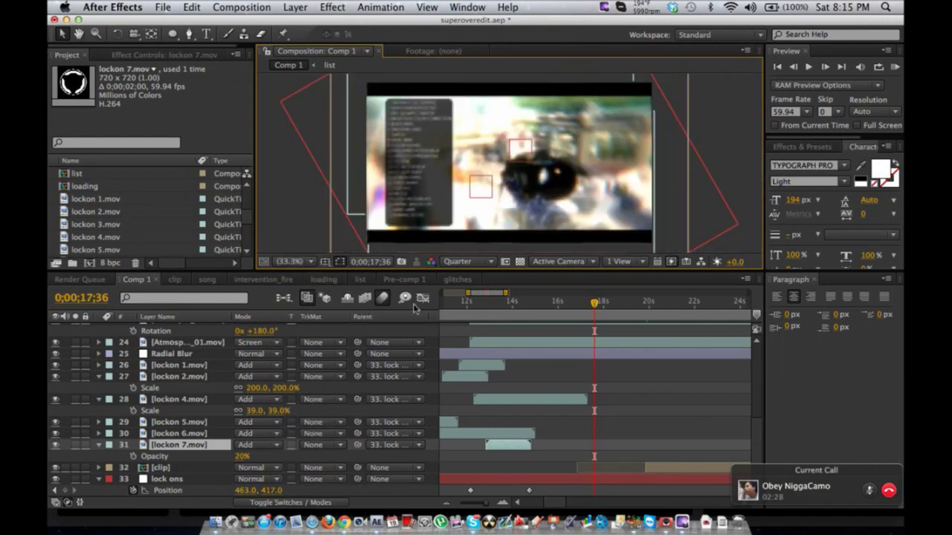
scroll(595, 386, right, 5)
scroll(615, 404, down, 4)
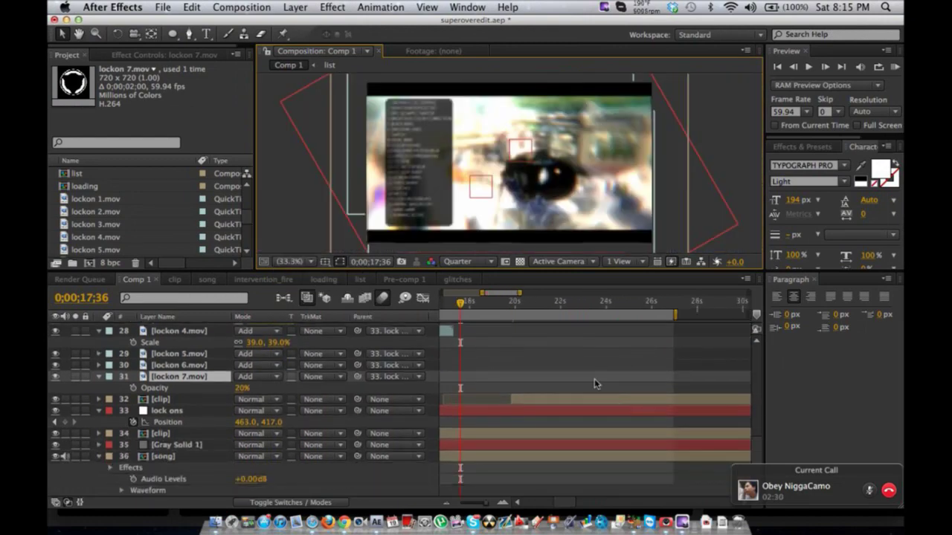
click(516, 305)
click(587, 304)
click(595, 304)
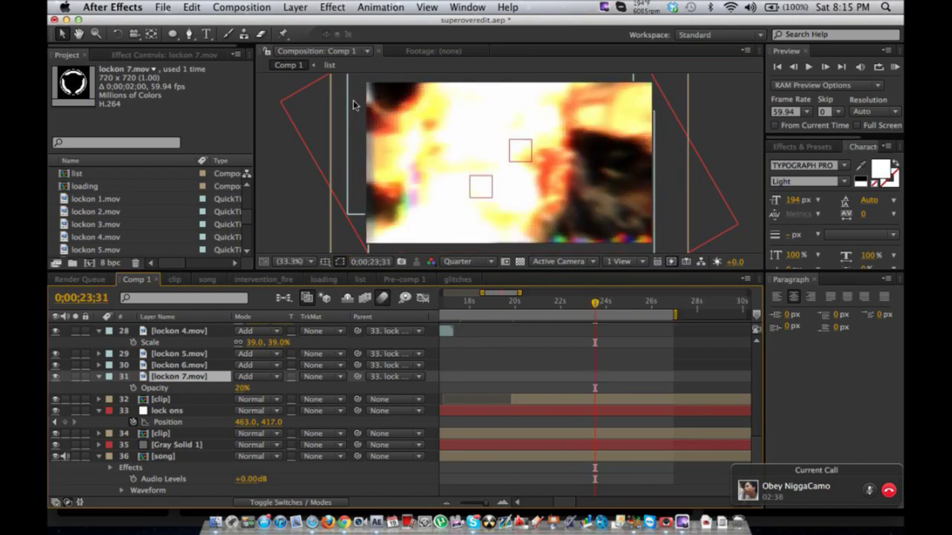
- Add a new adjustment layer to Comp 1 and apply the Wave Warp effect to it
click(296, 8)
mouse_move(301, 23)
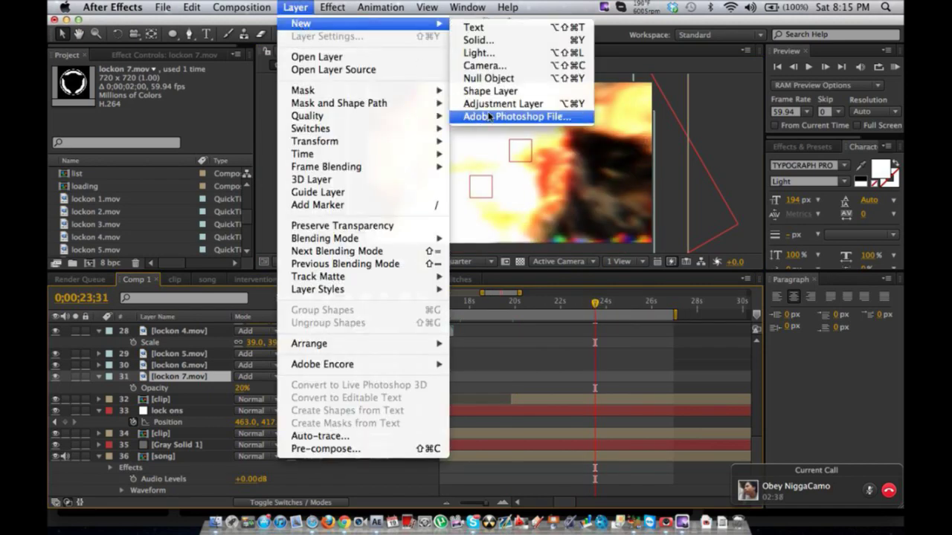
click(496, 105)
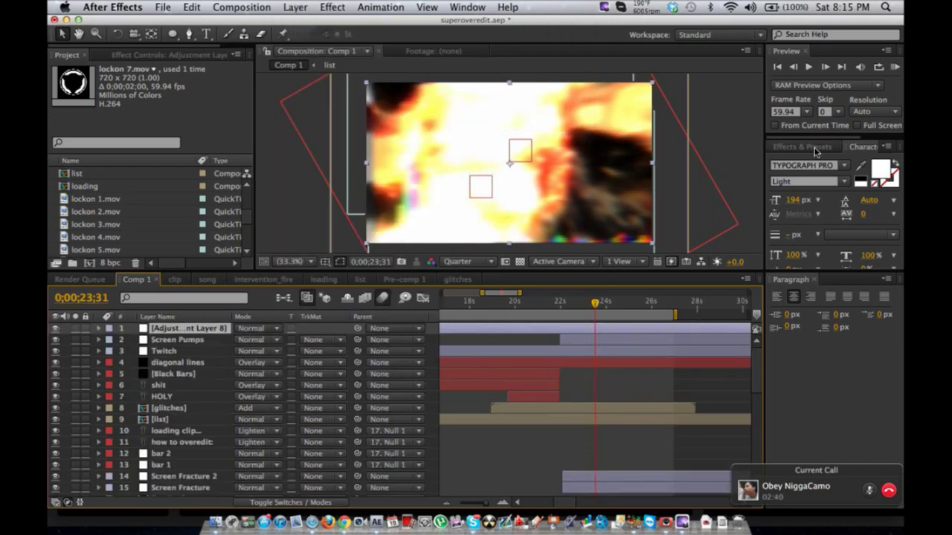
click(815, 147)
key(super+f)
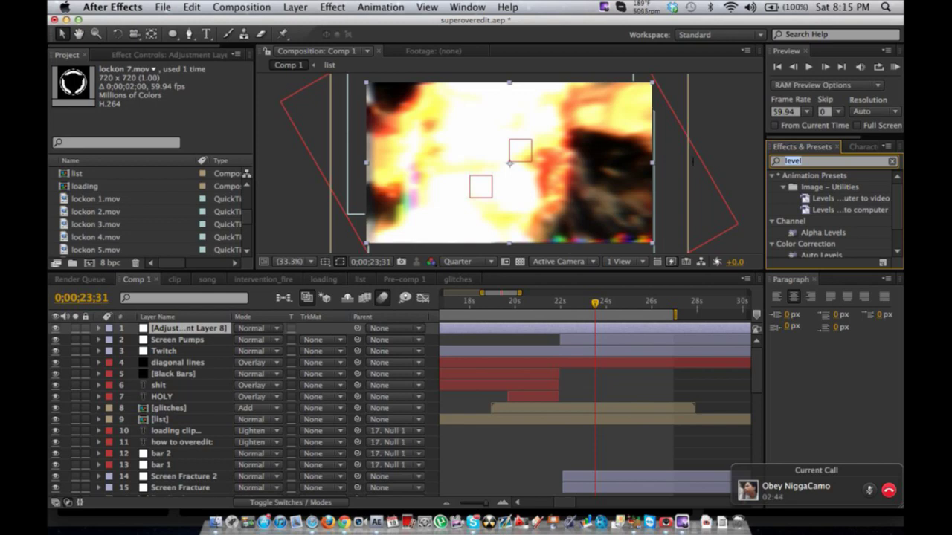
text(wave)
scroll(807, 192, down, 5)
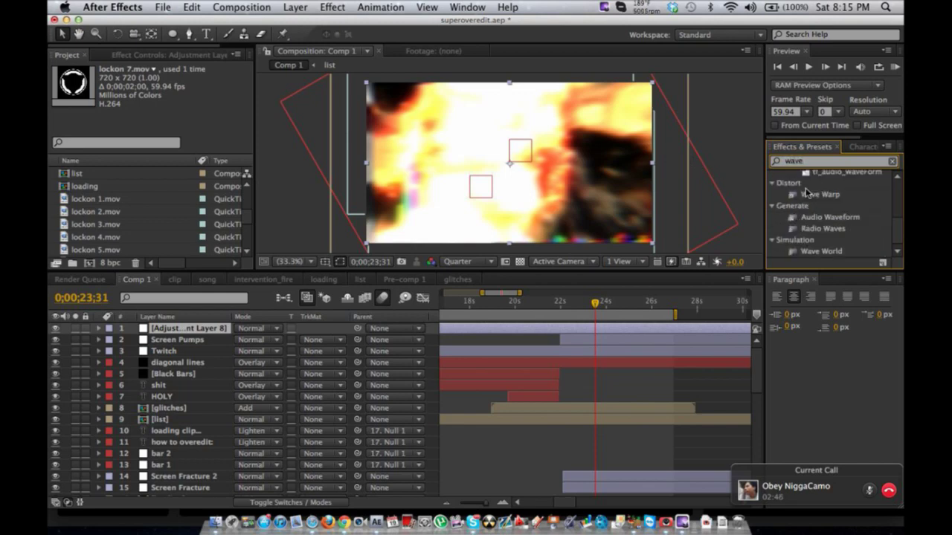
drag(827, 195, 645, 332)
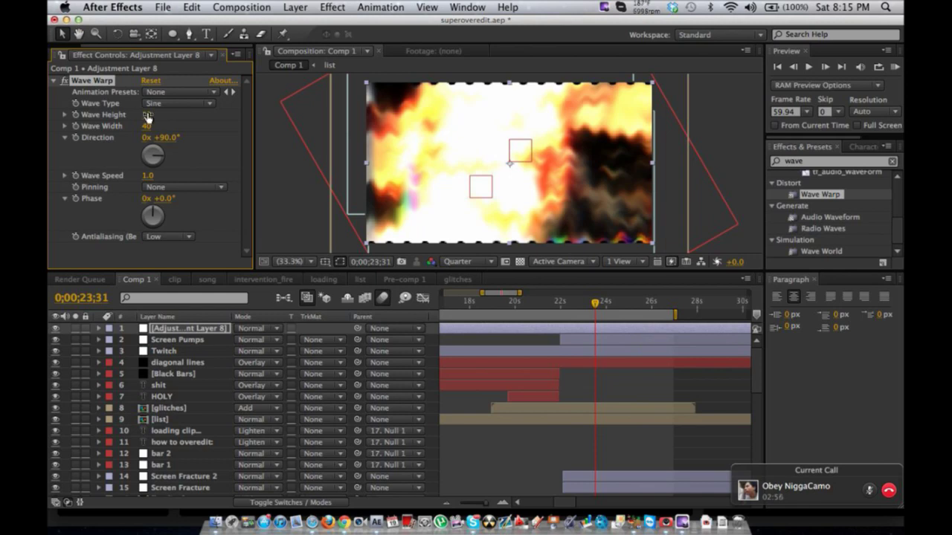
- Set the Wave Warp pinning to All Edges, the wave height to 155 and the wave width to 82
click(179, 187)
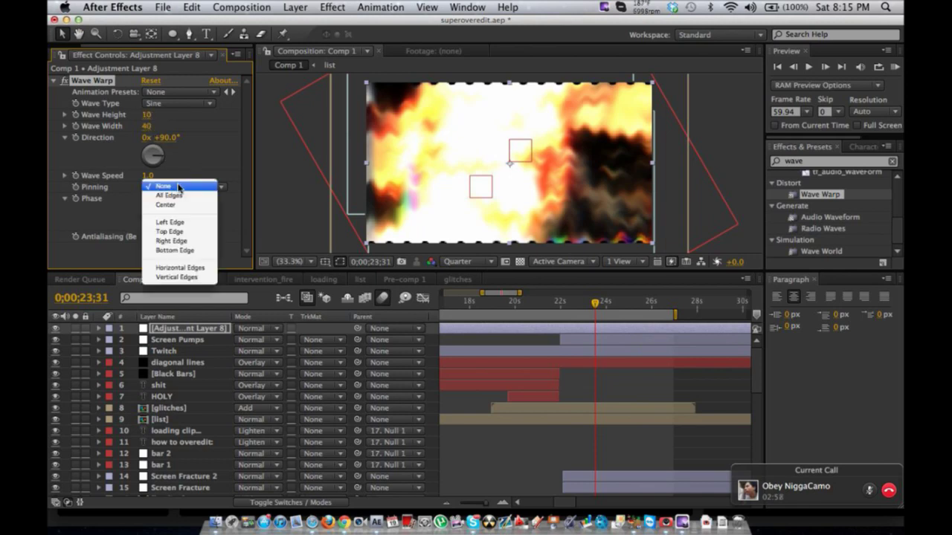
click(178, 194)
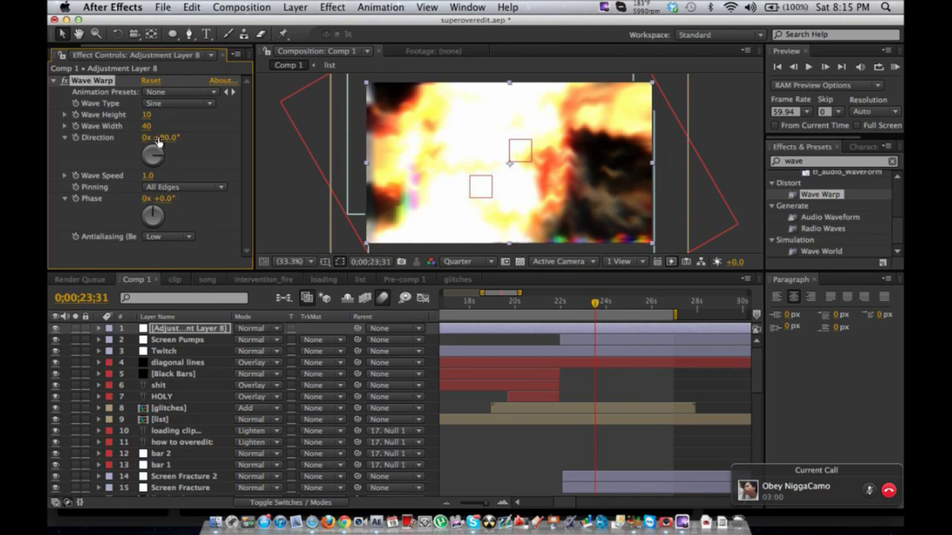
drag(148, 128, 316, 112)
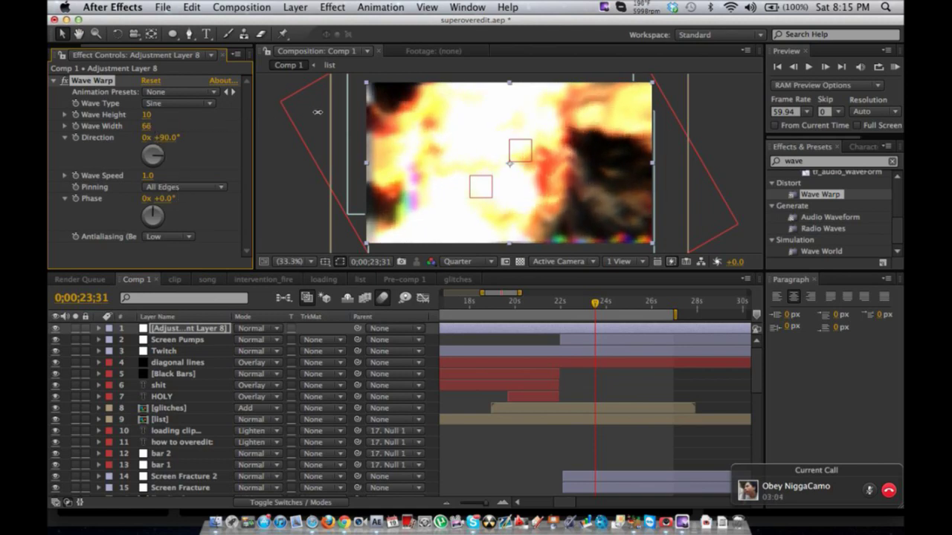
click(146, 115)
text(50)
key(Return)
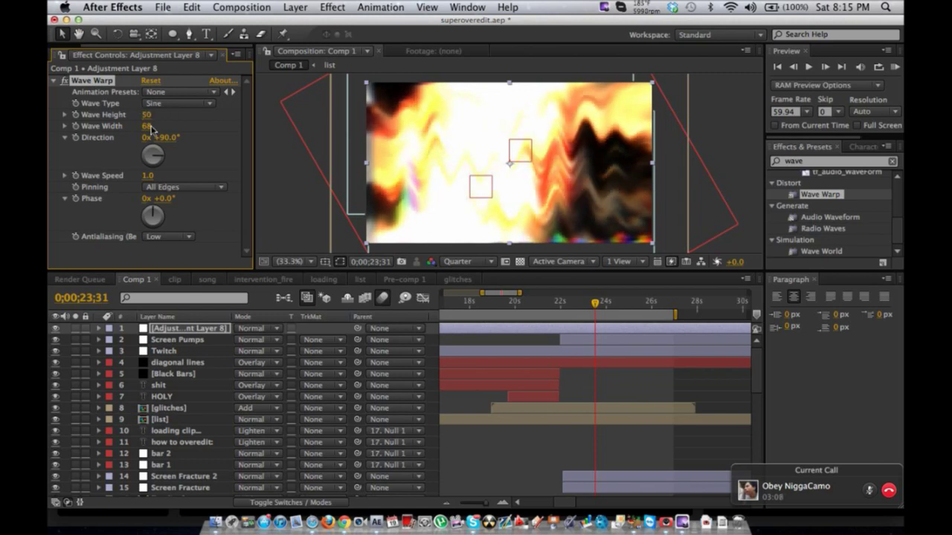
drag(179, 127, 237, 122)
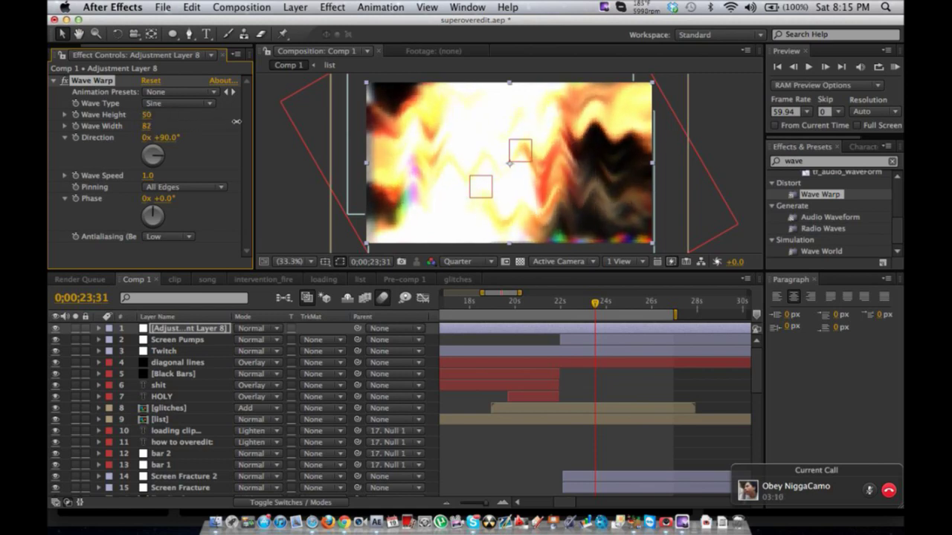
drag(166, 117, 212, 110)
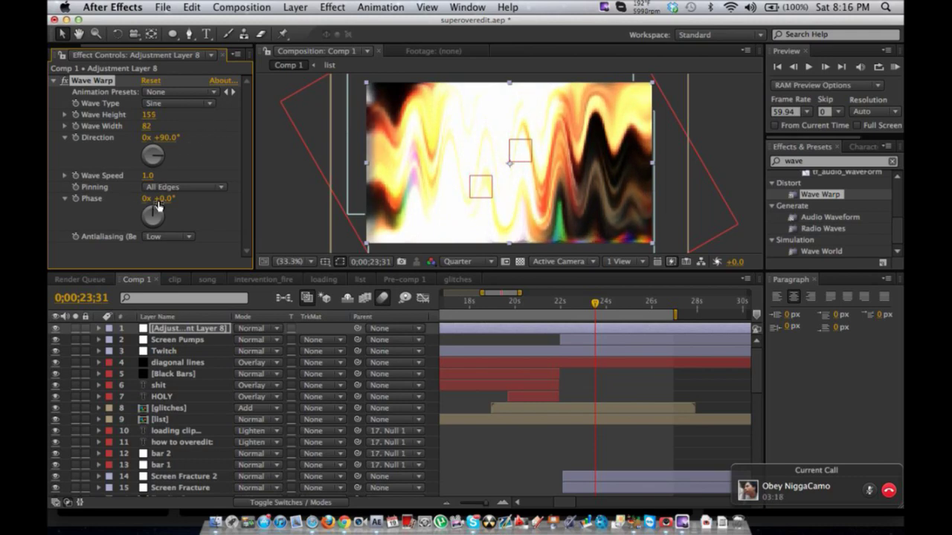
- Set the Wave Warp phase to 270° and its wave speed to 10
drag(185, 200, 311, 170)
click(148, 175)
text(10)
key(Return)
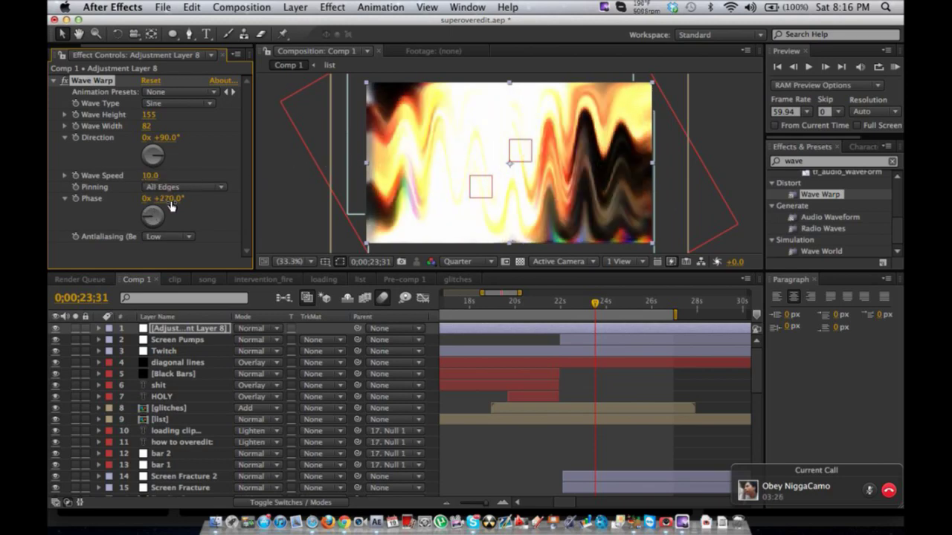
- Add the expression wiggle(60,1000) to the Wave Warp phase
alt+click(75, 199)
text(time)
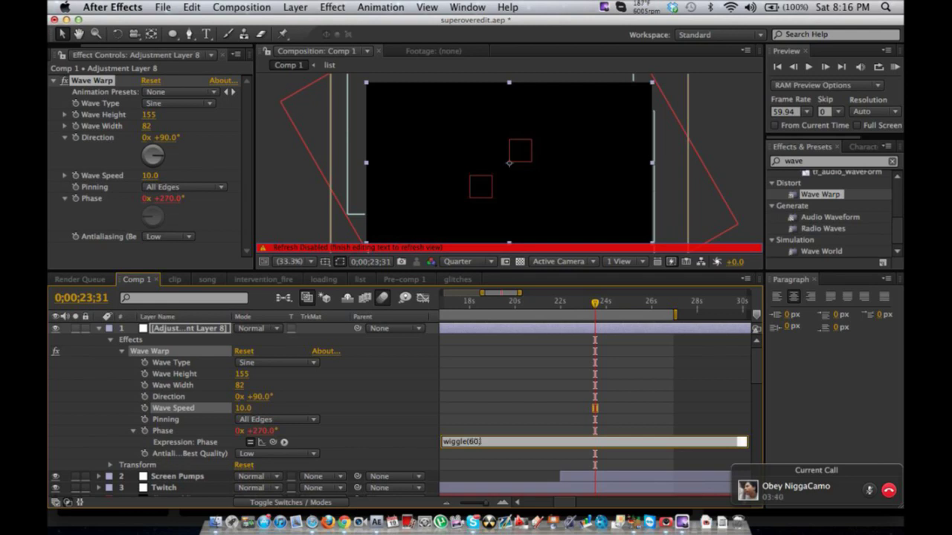
click(472, 397)
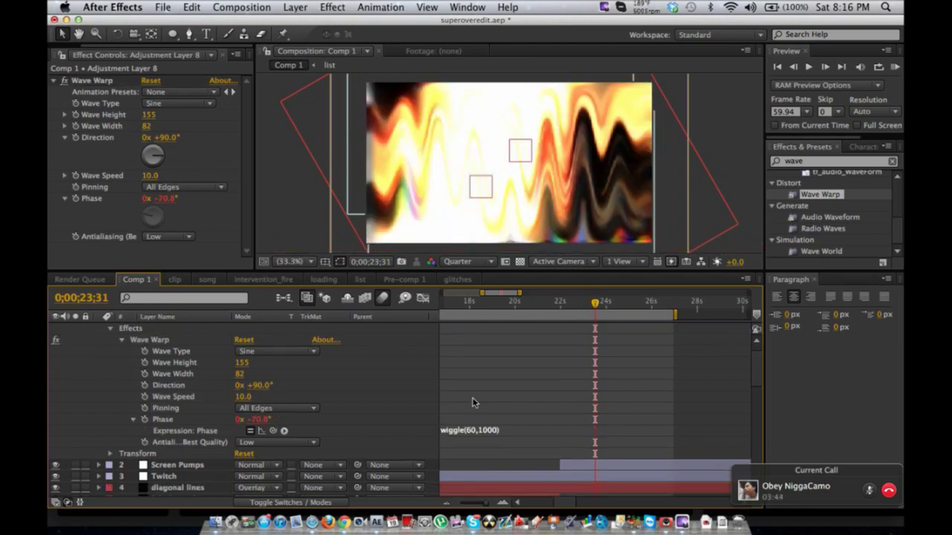
- Move Adjustment Layer 8 down the Comp 1 layer stack to directly below the Screen Fracture layer
scroll(472, 402, down, 5)
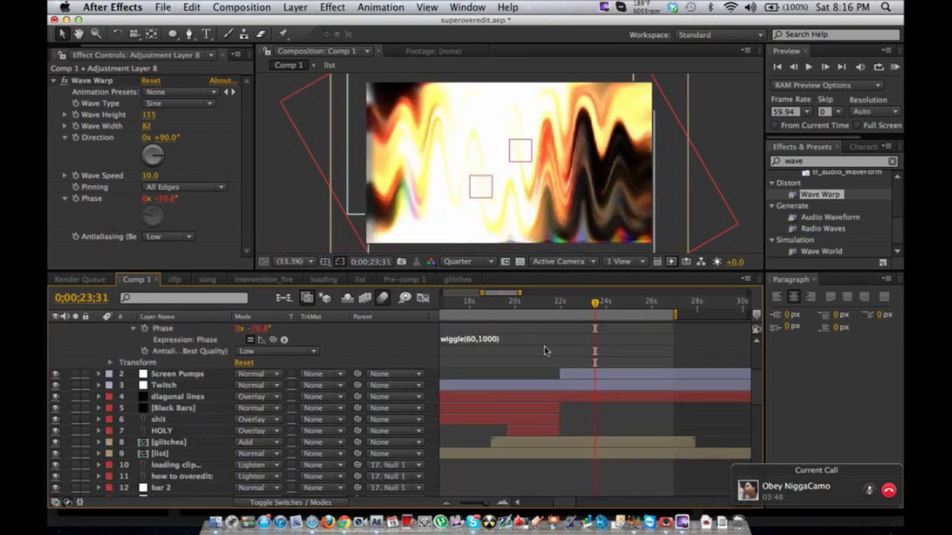
click(561, 304)
scroll(184, 379, up, 3)
click(186, 329)
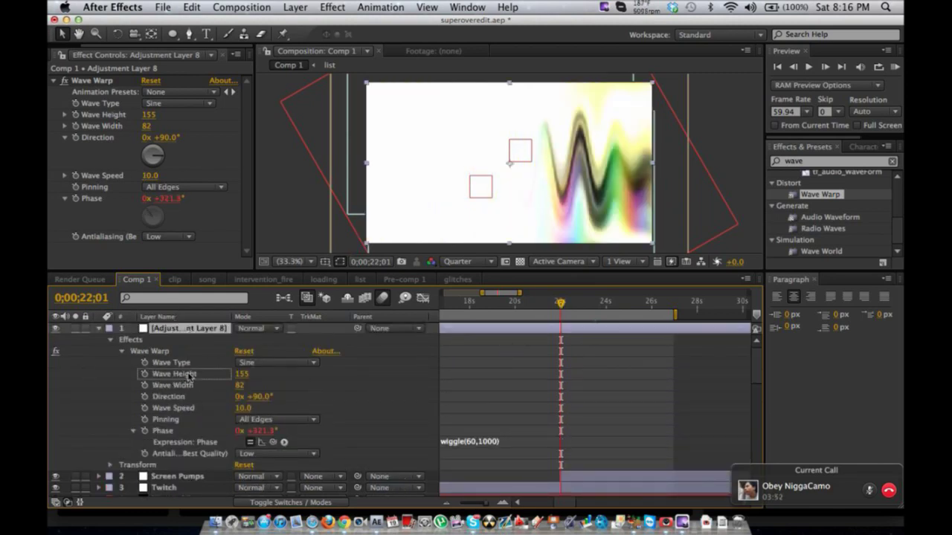
scroll(183, 484, down, 8)
scroll(184, 484, down, 3)
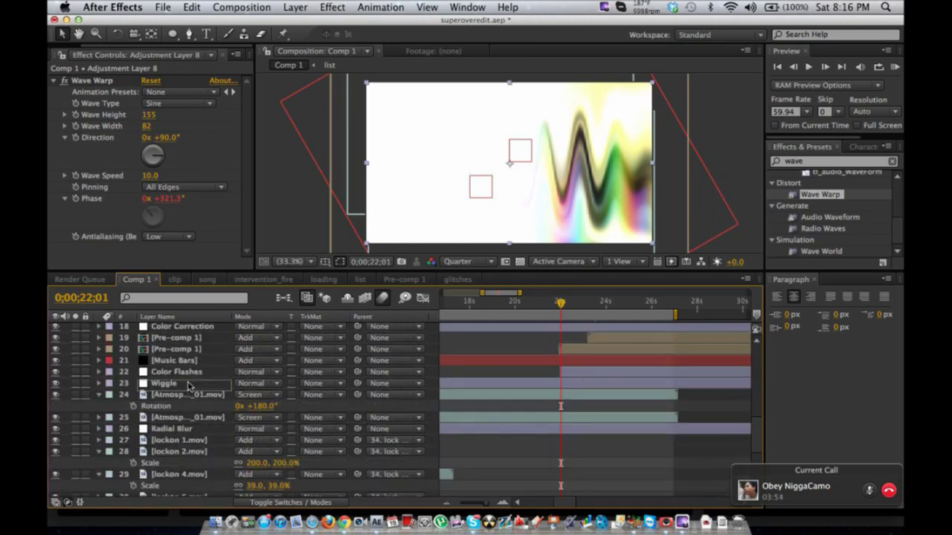
scroll(202, 399, up, 4)
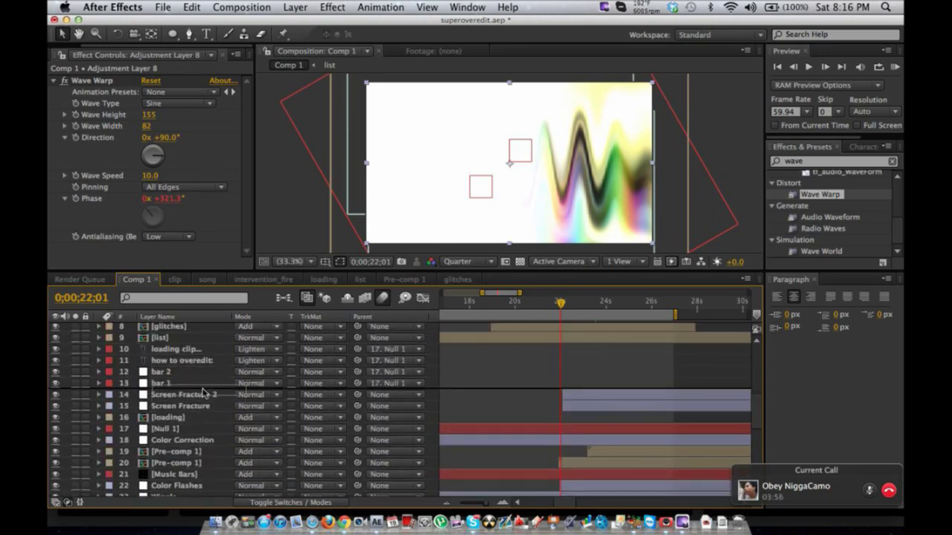
scroll(223, 391, up, 5)
- Change the Wave Warp phase expression to wiggle(60,1001)
drag(571, 305, 648, 302)
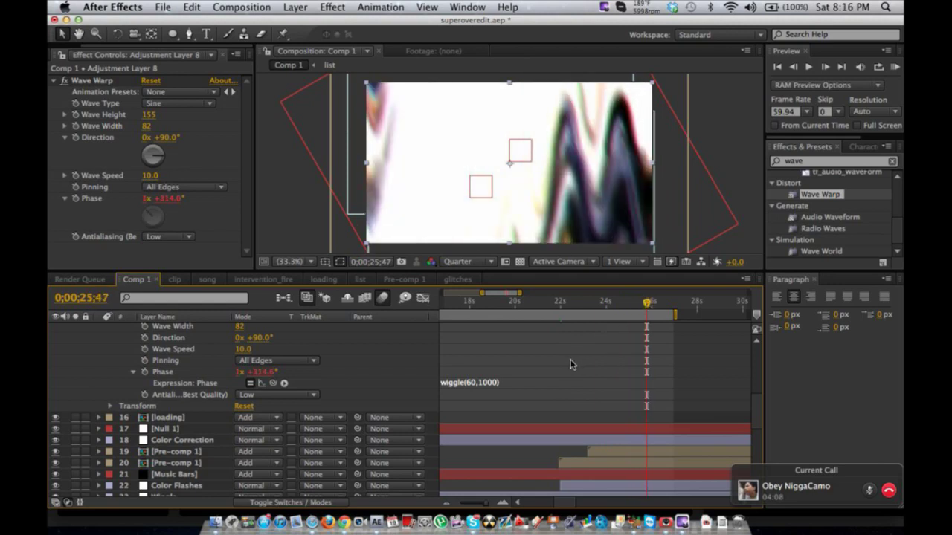
click(494, 386)
click(499, 383)
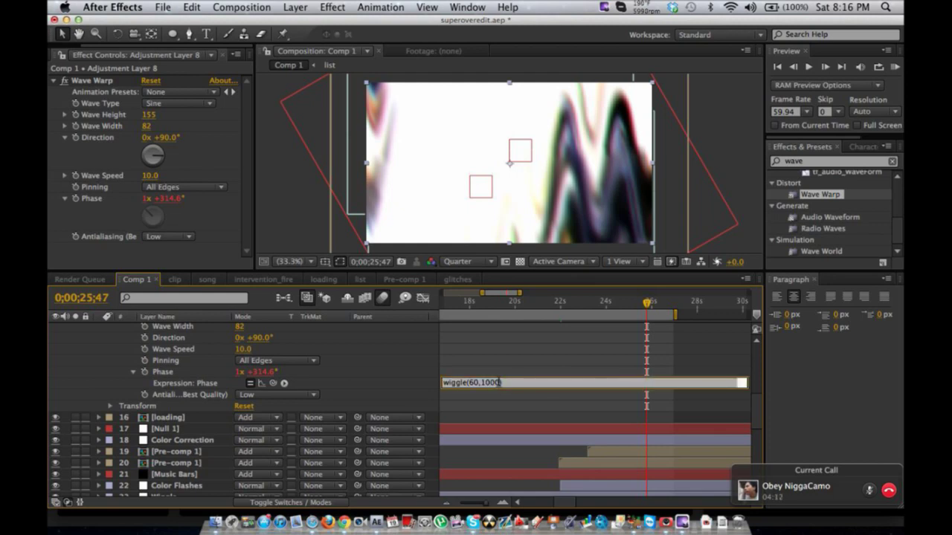
click(534, 361)
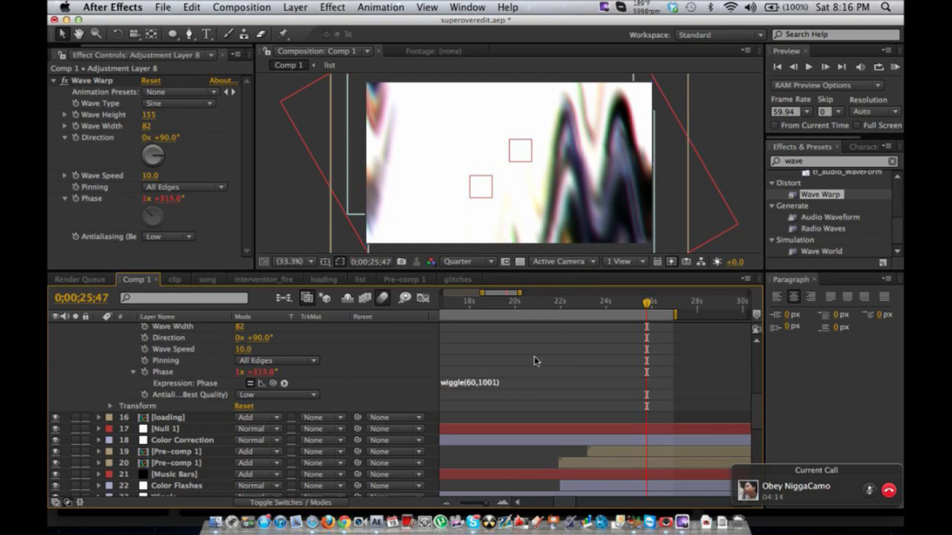
- Switch to Skype to accept the incoming Torch_Turbulent_01.mov file, and check the Live Editing 1 comments in Safari
key(ctrl+Left)
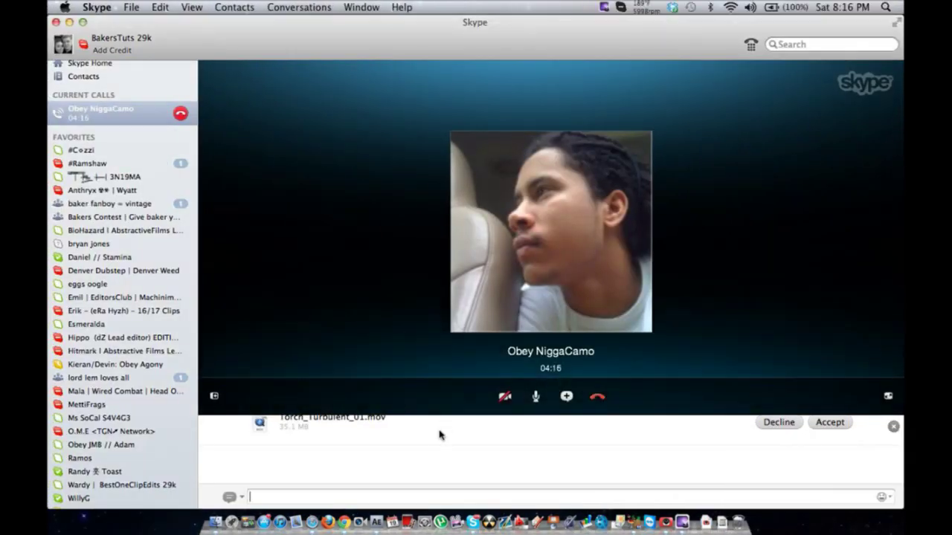
click(841, 439)
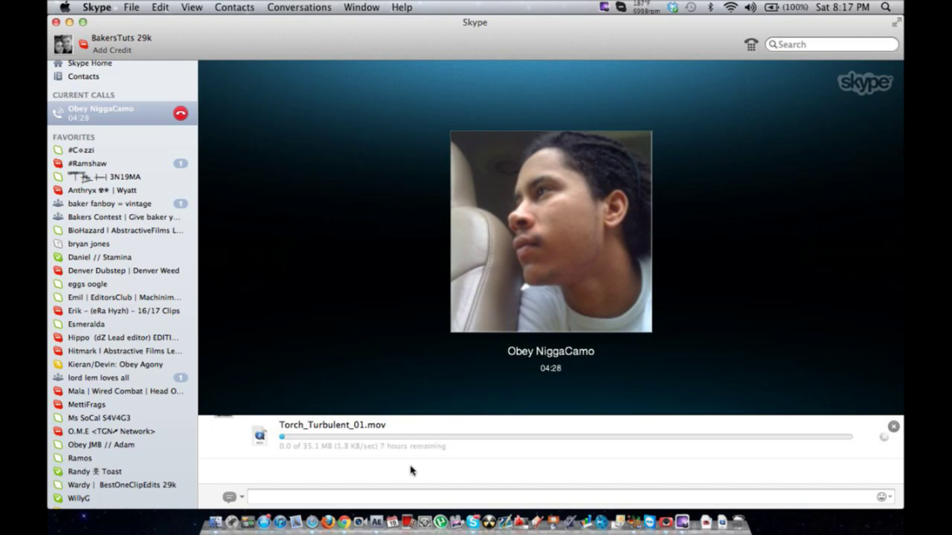
key(ctrl+Left)
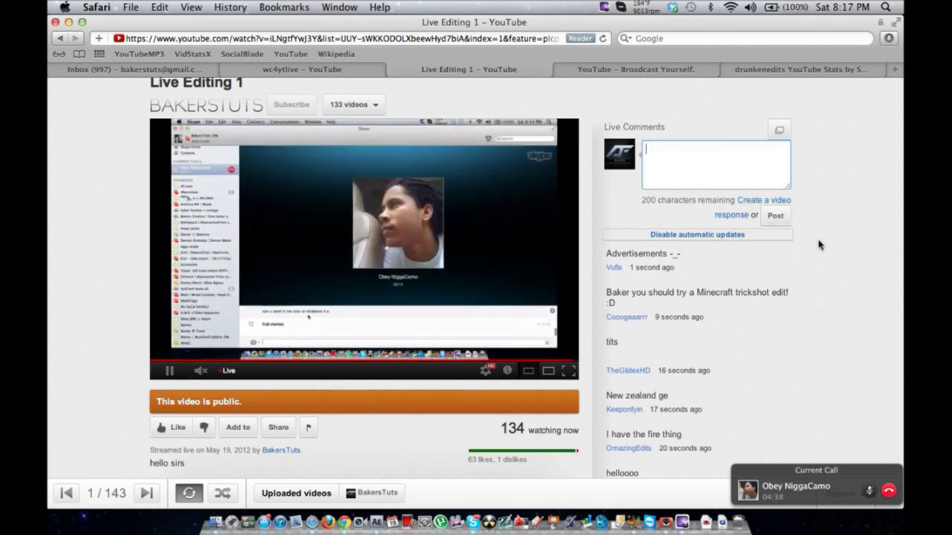
key(ctrl+Right)
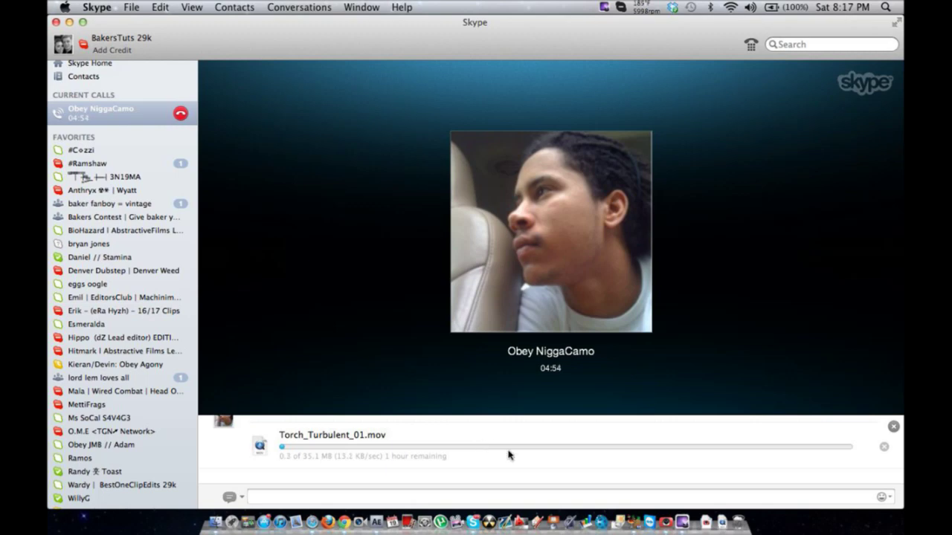
- Switch to After Effects, expand the song layer's audio waveform and move the current time to 0;00;22;04
key(ctrl+Right)
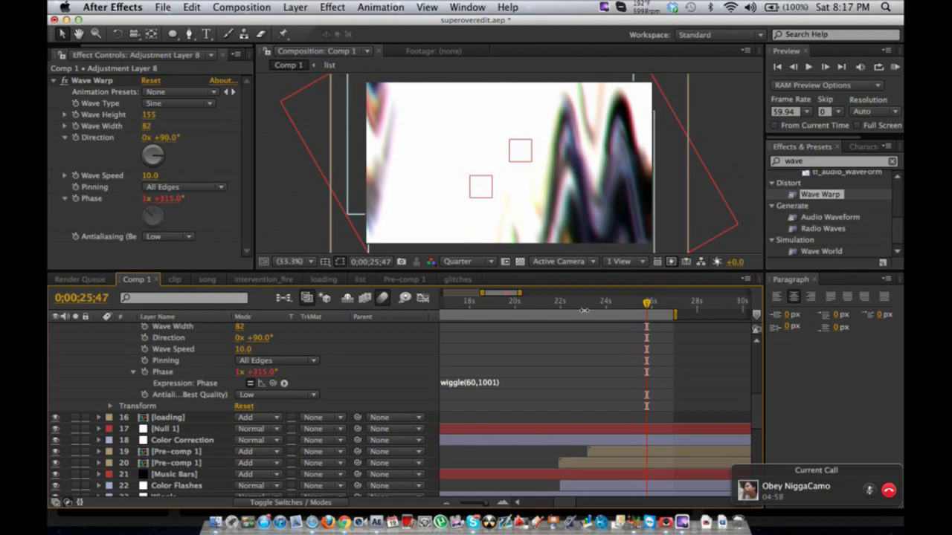
scroll(580, 352, down, 10)
click(515, 302)
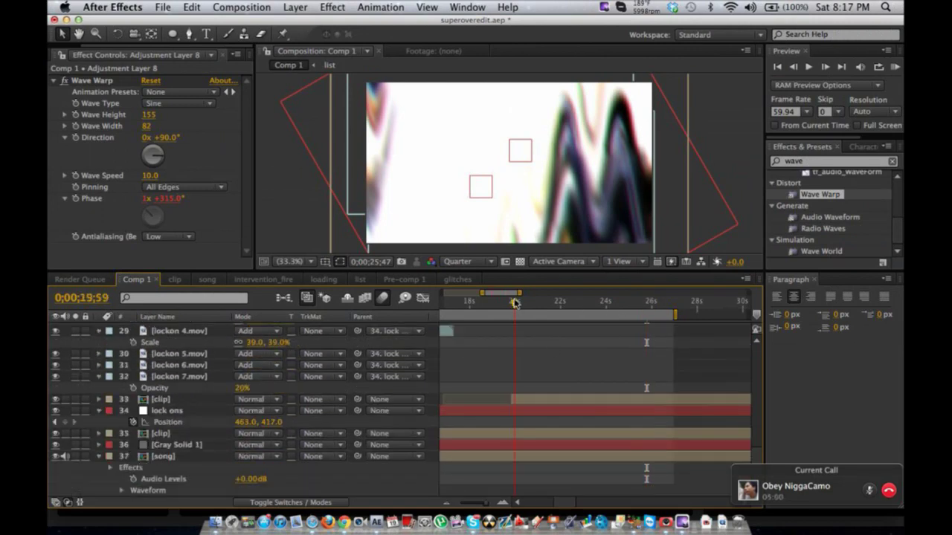
click(650, 305)
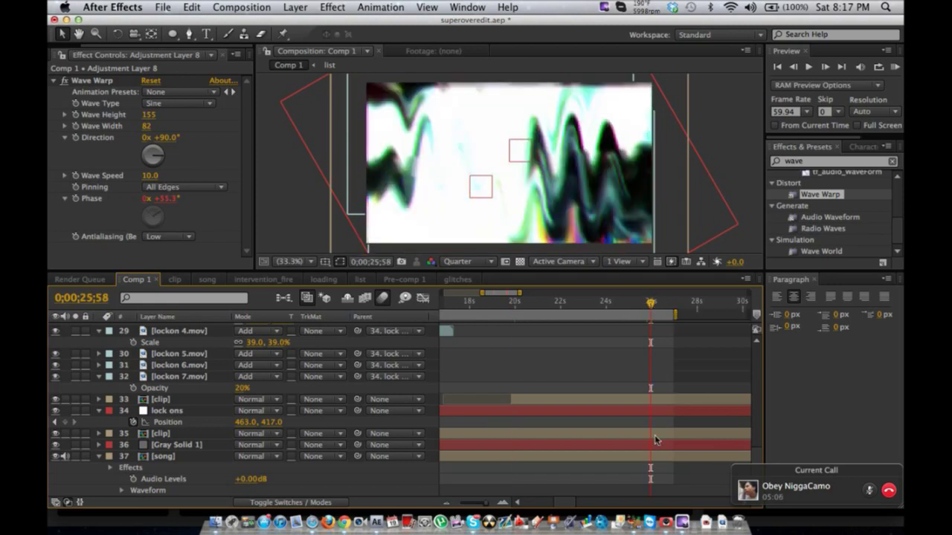
click(653, 456)
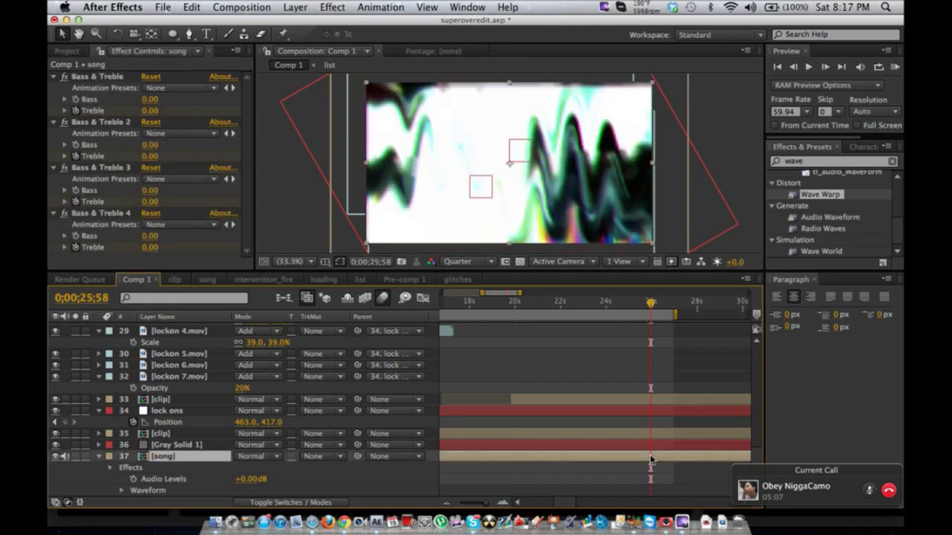
click(122, 492)
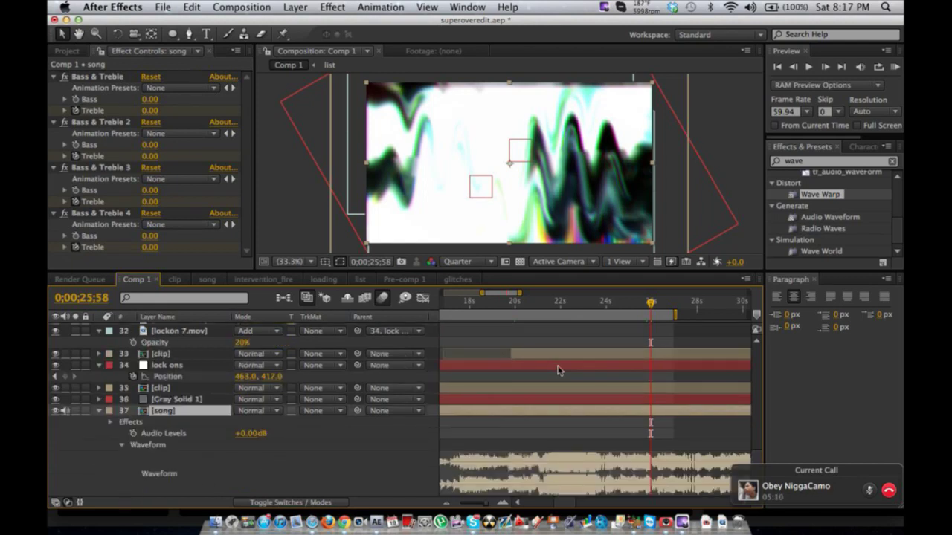
scroll(559, 370, right, 3)
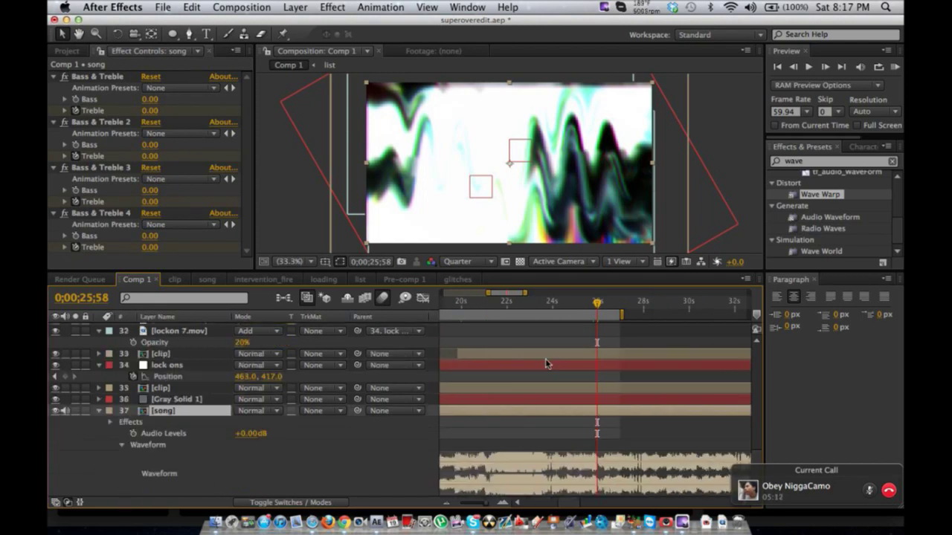
click(491, 303)
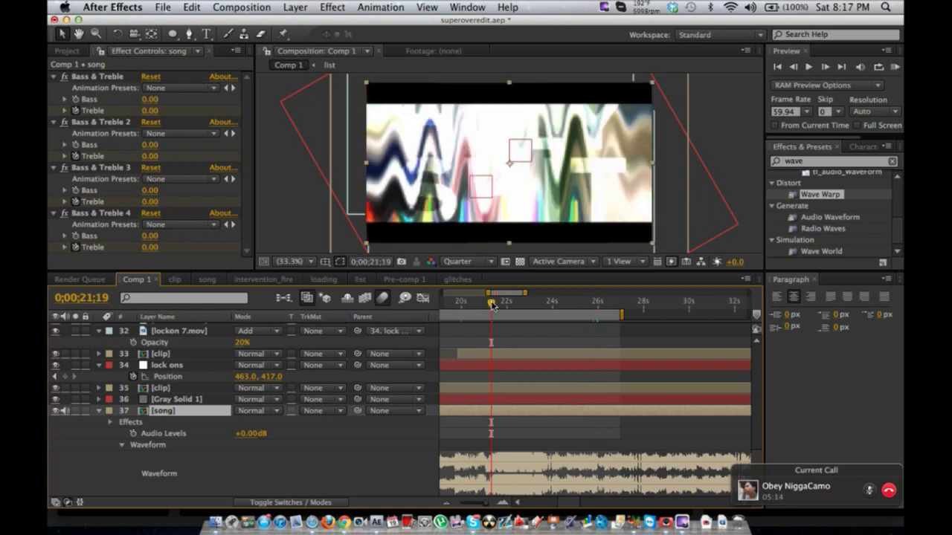
key(Page_Down)
drag(502, 305, 511, 303)
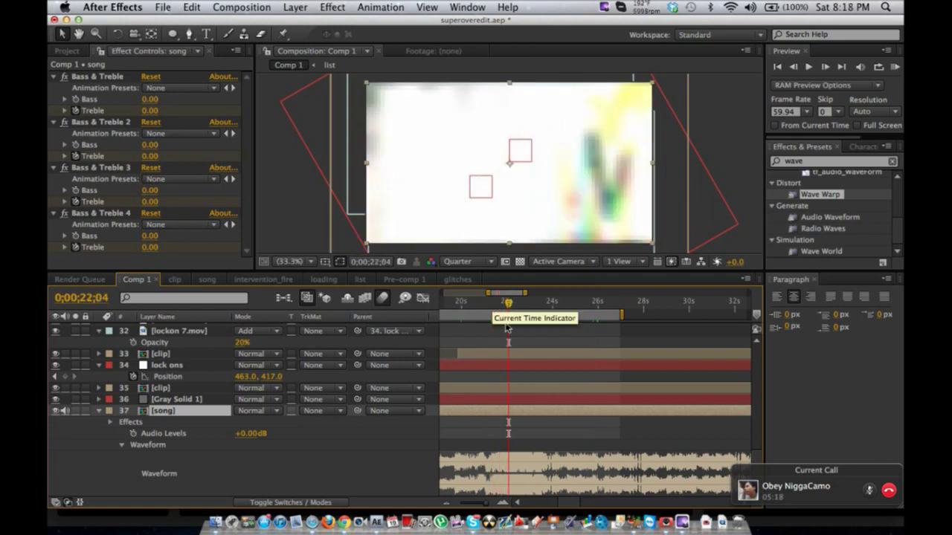
- Rename Adjustment Layer 8 as wave warp and trim its start to the current time, 0;00;22;04
scroll(504, 339, up, 5)
scroll(504, 338, up, 10)
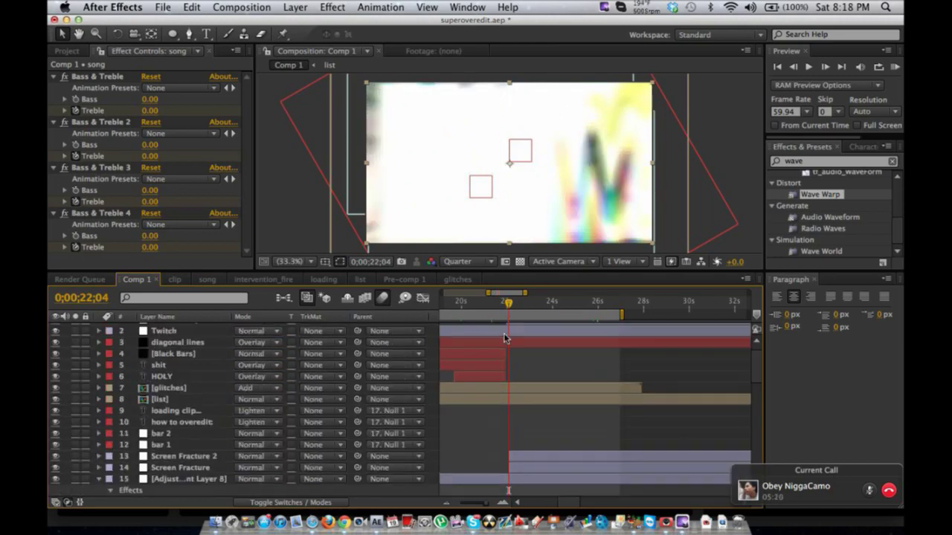
scroll(504, 338, down, 8)
scroll(504, 338, down, 1)
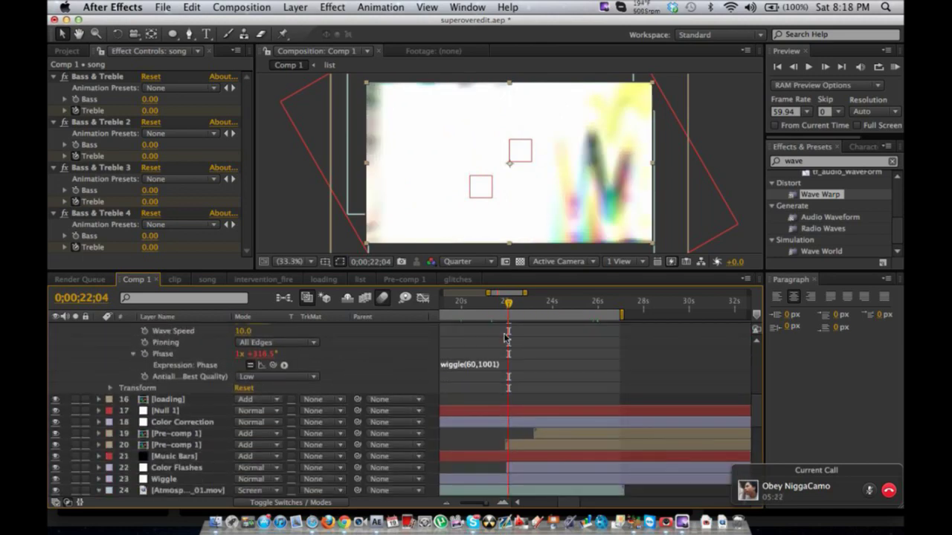
scroll(505, 338, down, 12)
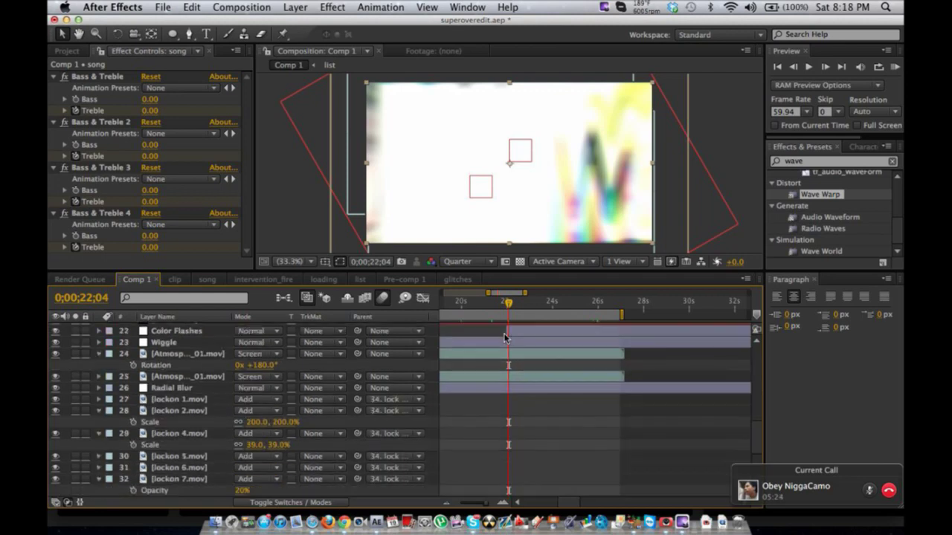
scroll(498, 415, down, 13)
scroll(499, 415, up, 6)
scroll(498, 415, up, 5)
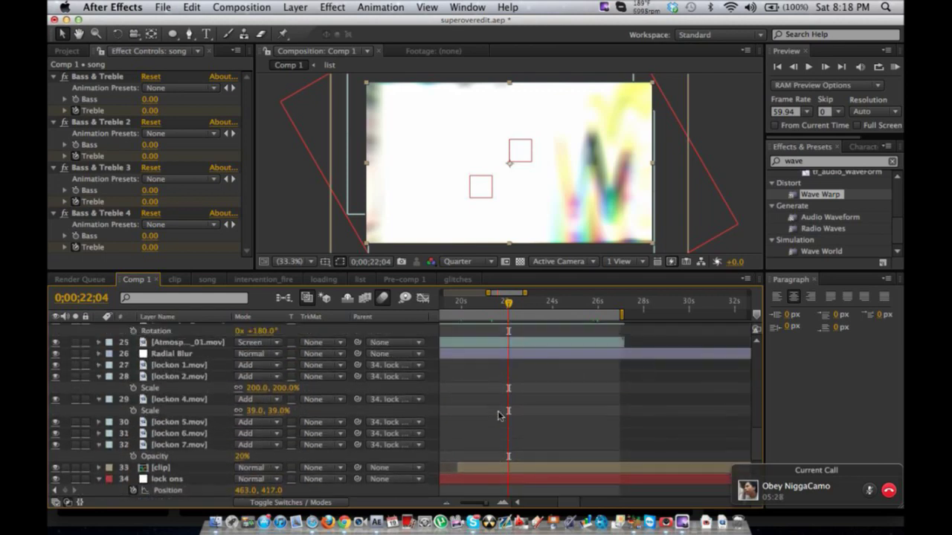
scroll(511, 357, up, 6)
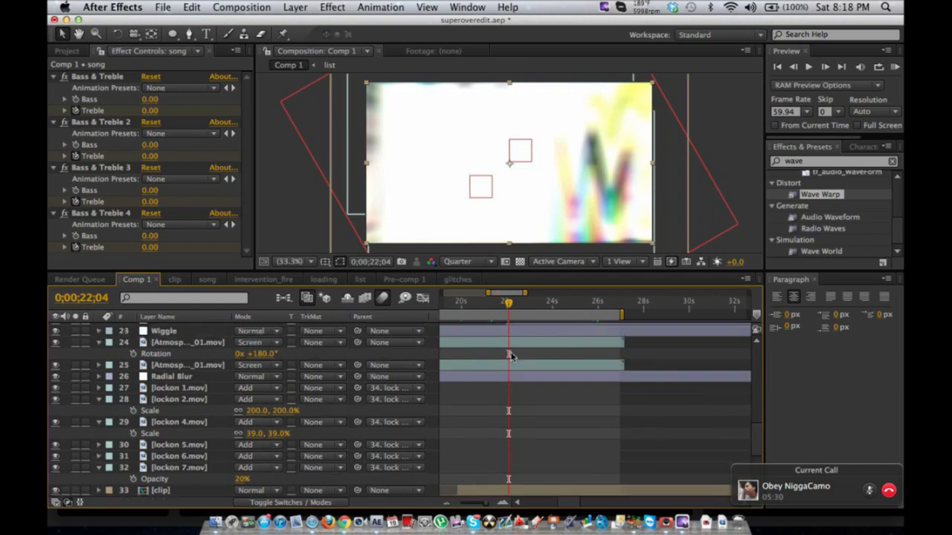
scroll(511, 357, up, 6)
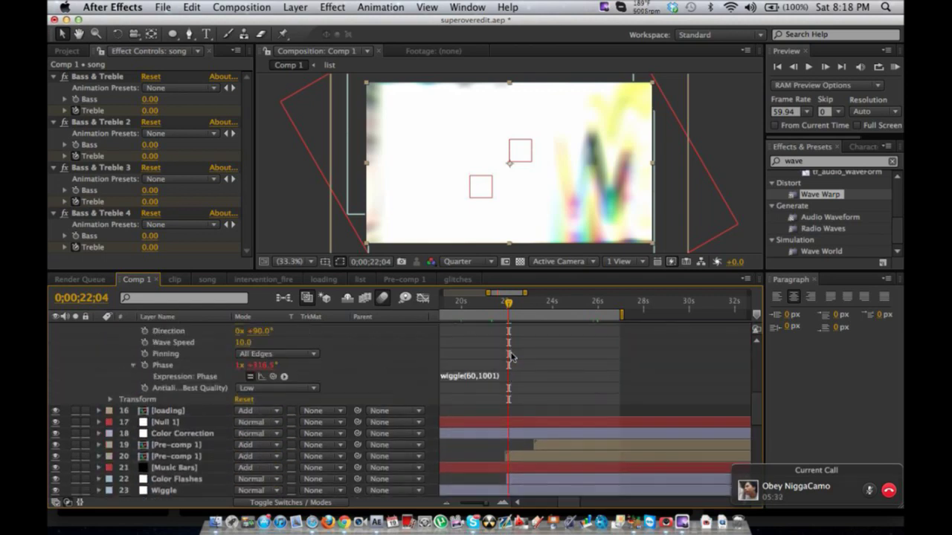
click(513, 343)
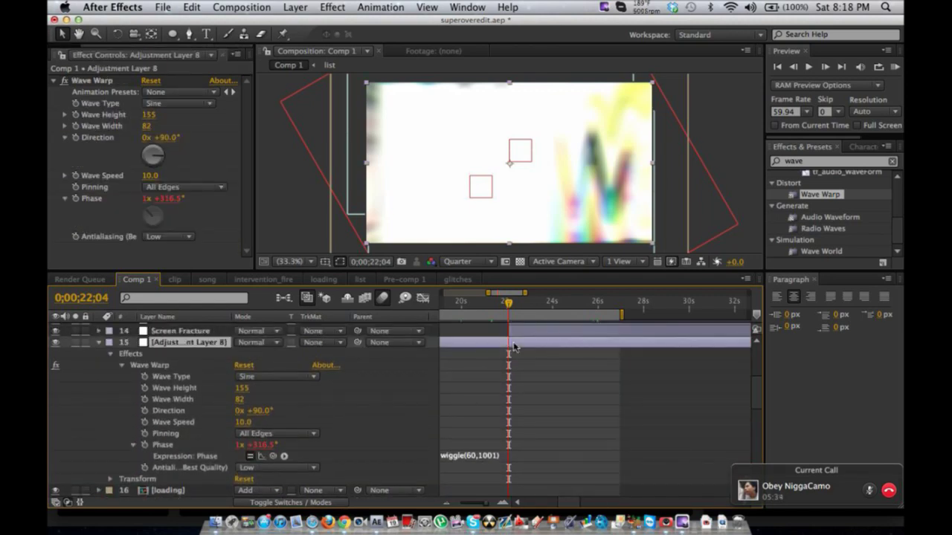
key(Return)
text(wave warp)
key(Return)
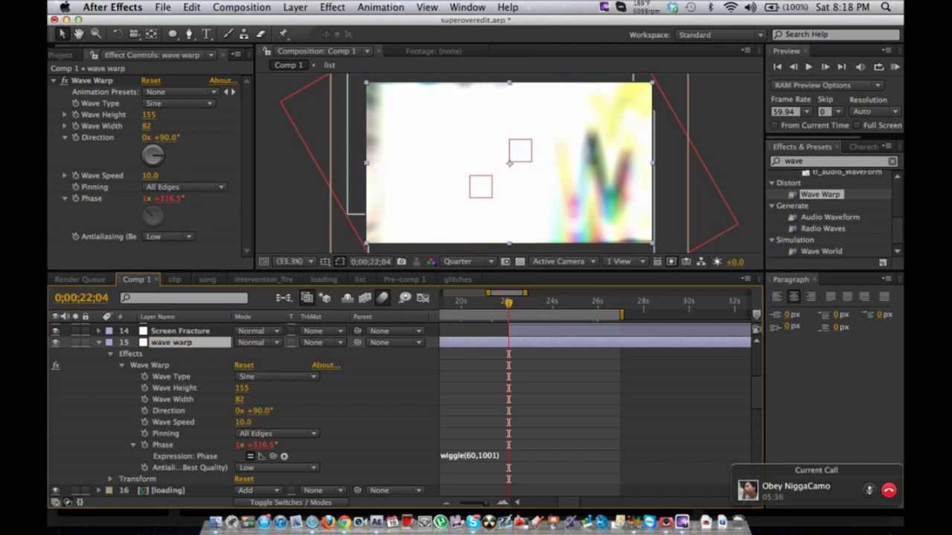
key(alt+bracketleft)
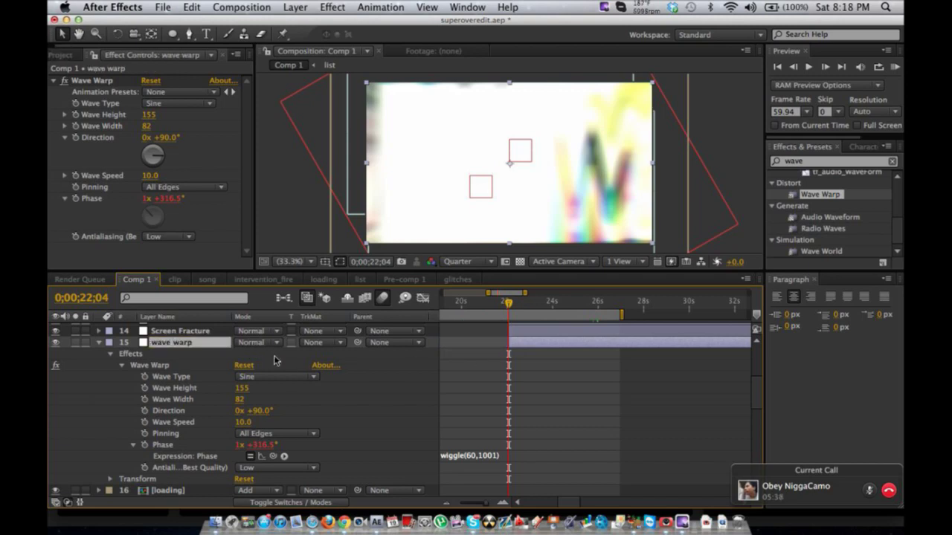
click(99, 344)
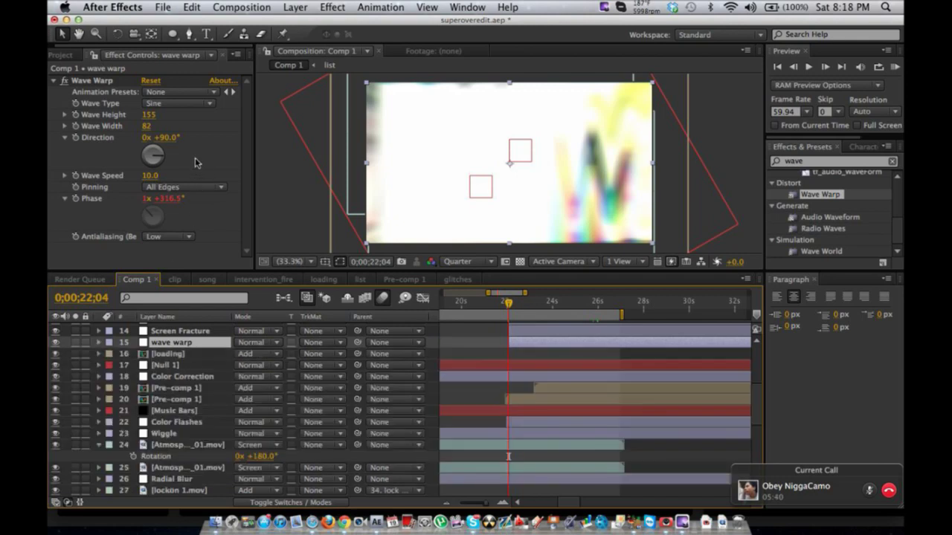
- Animate the Wave Warp height with keyframes from 155 at 0;00;22;04 to 0 at 0;00;28;05
click(79, 117)
click(645, 304)
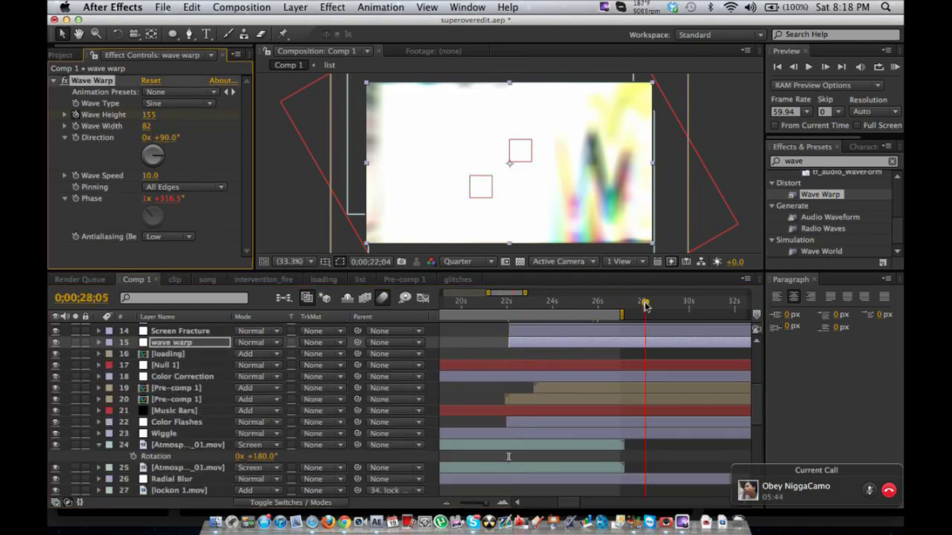
click(149, 116)
text(0)
key(Return)
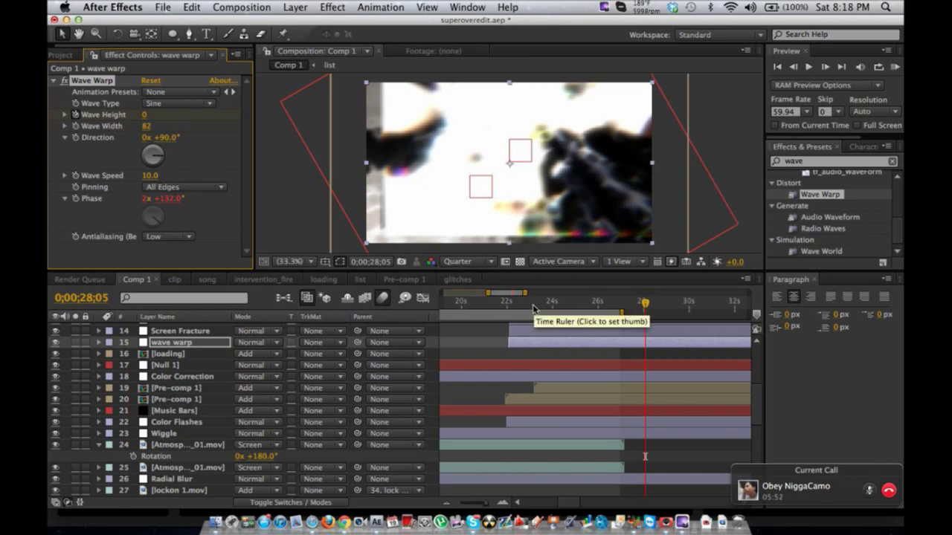
- Inspect the warp at 0;00;24;20 and set the wave width to 50
drag(533, 308, 559, 310)
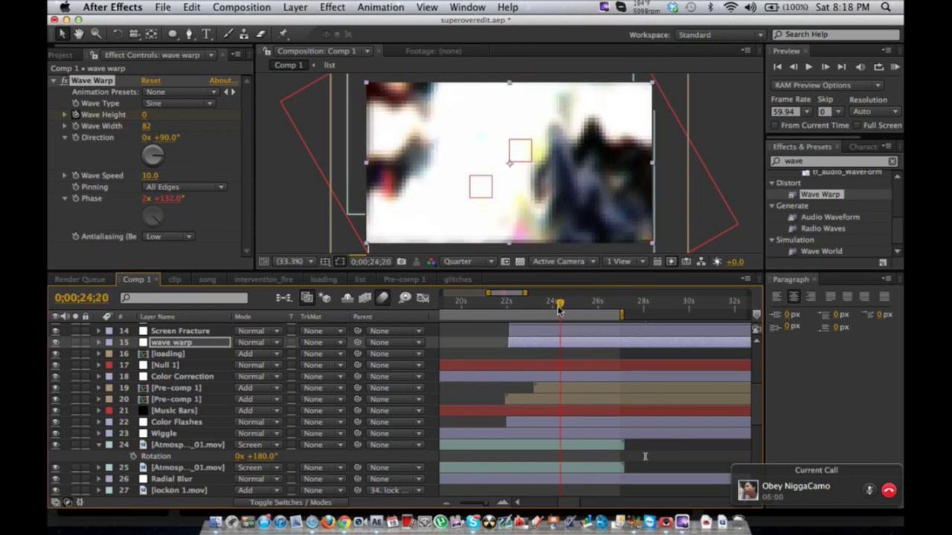
click(151, 126)
text(50)
key(Return)
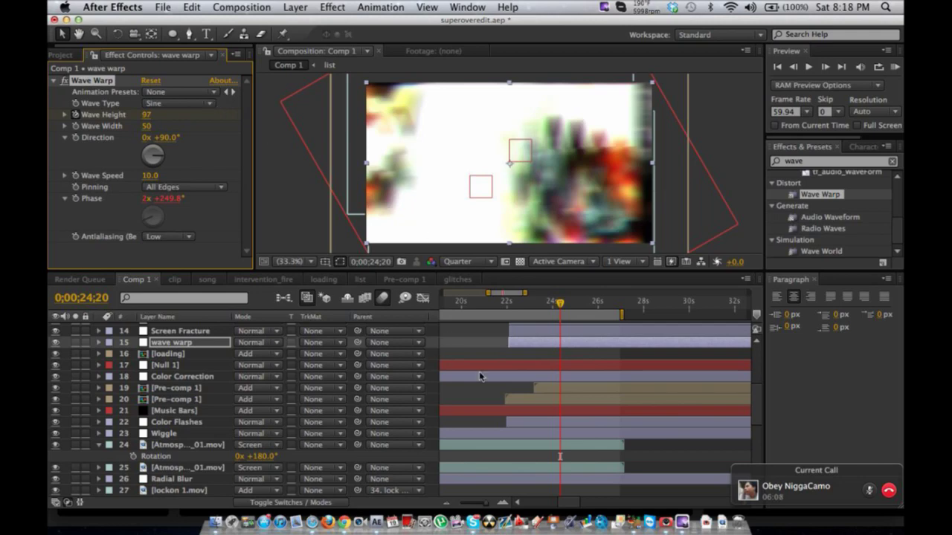
- Switch to Skype to check the file transfer and open the unread conversation with a favorite contact
key(super+Tab)
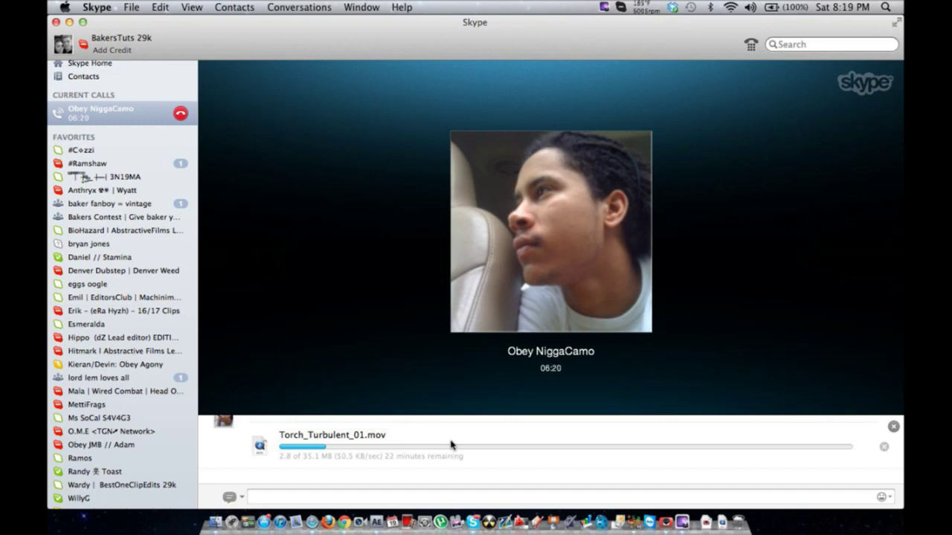
click(133, 164)
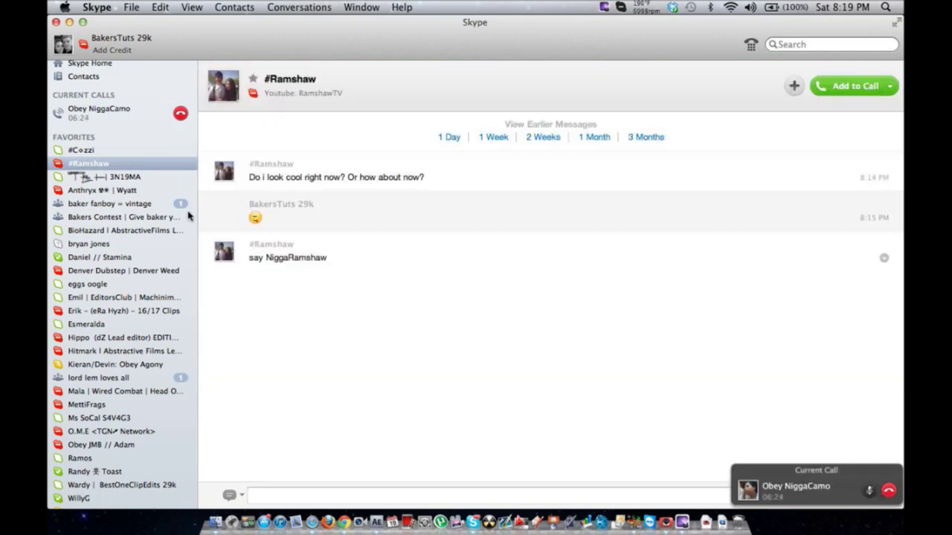
- Read the two remaining unread group conversations among the favorites and switch back to After Effects
click(160, 204)
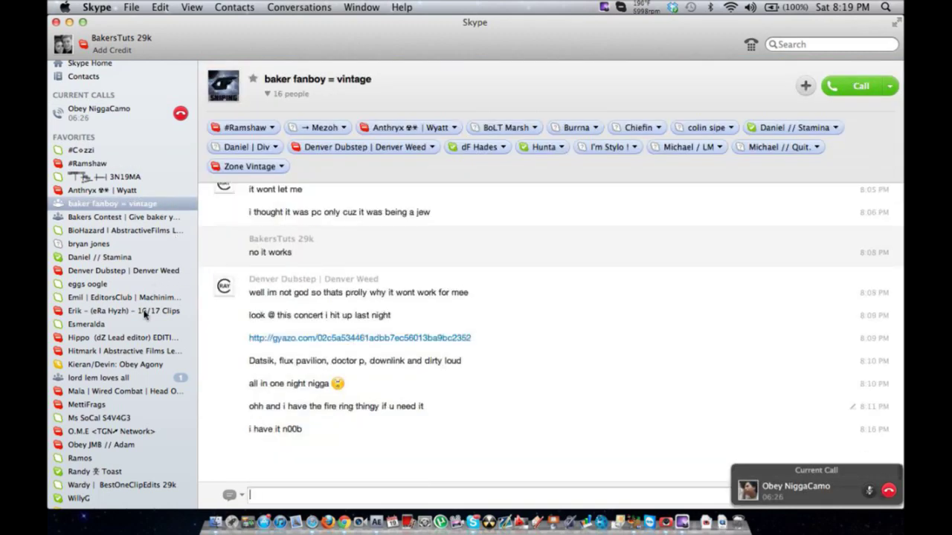
click(138, 378)
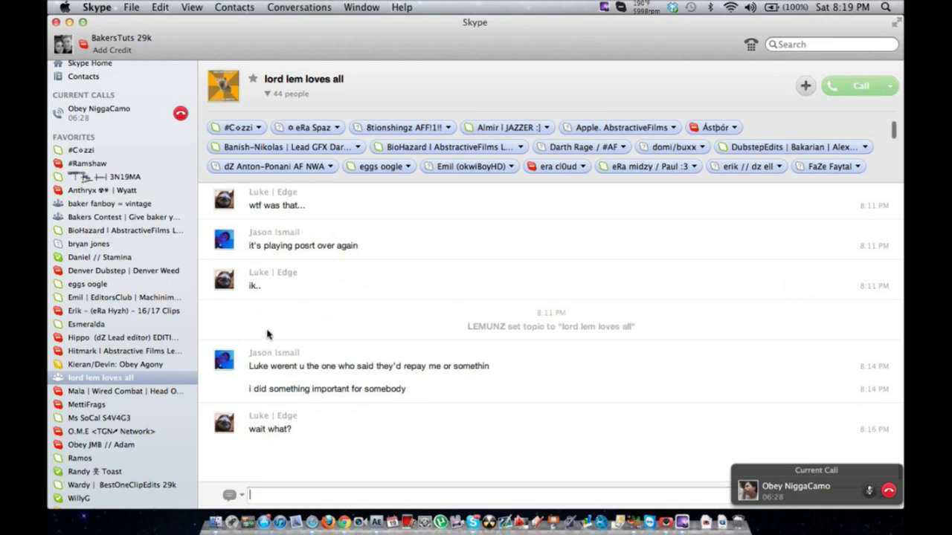
key(ctrl+Right)
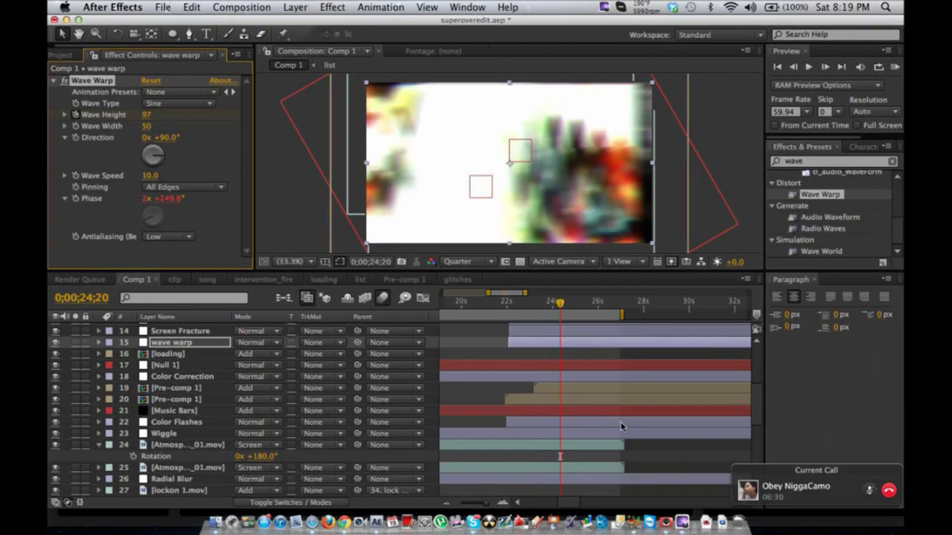
- Move the current time to 0;00;21;59 and select the lockon 1.mov layer in Comp 1
scroll(621, 426, down, 5)
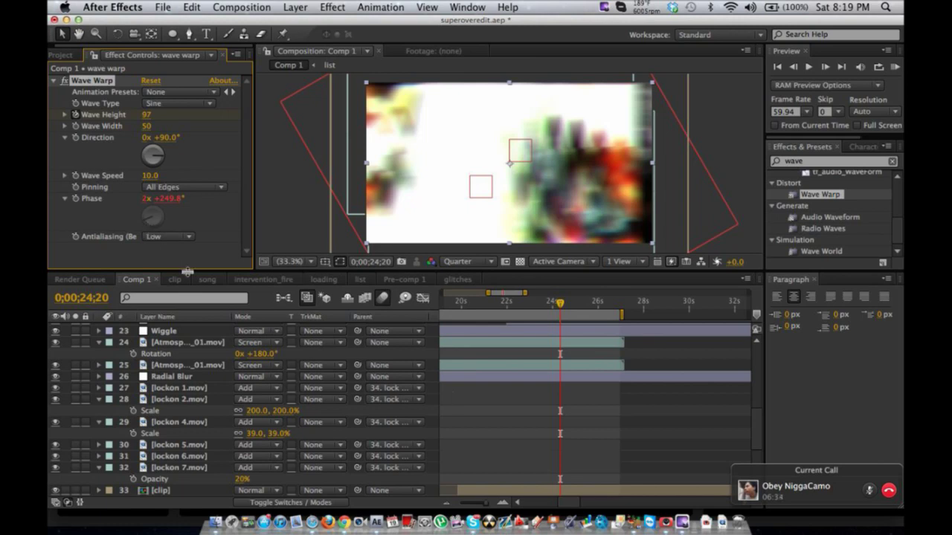
scroll(537, 404, down, 4)
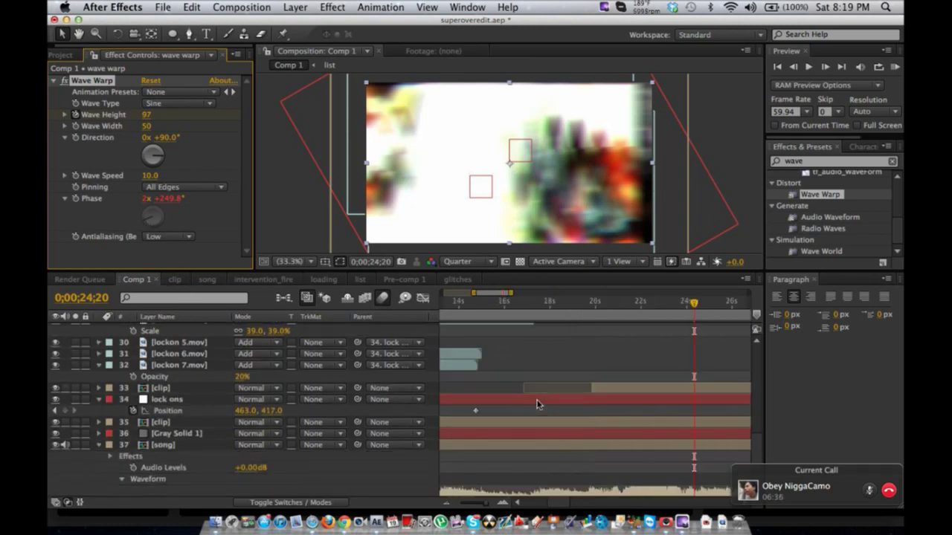
scroll(540, 404, left, 5)
click(693, 302)
scroll(616, 362, up, 2)
scroll(615, 362, left, 2)
scroll(615, 362, up, 2)
scroll(615, 362, right, 1)
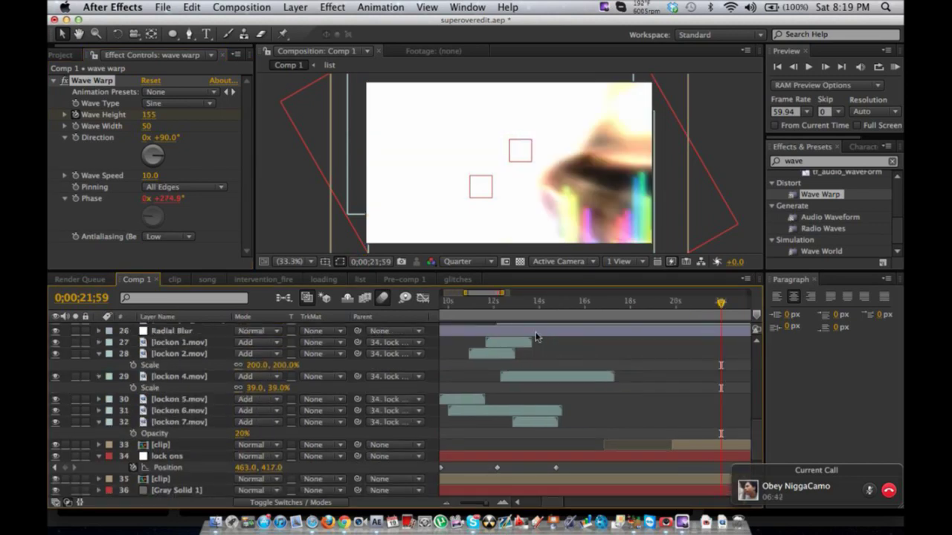
click(510, 342)
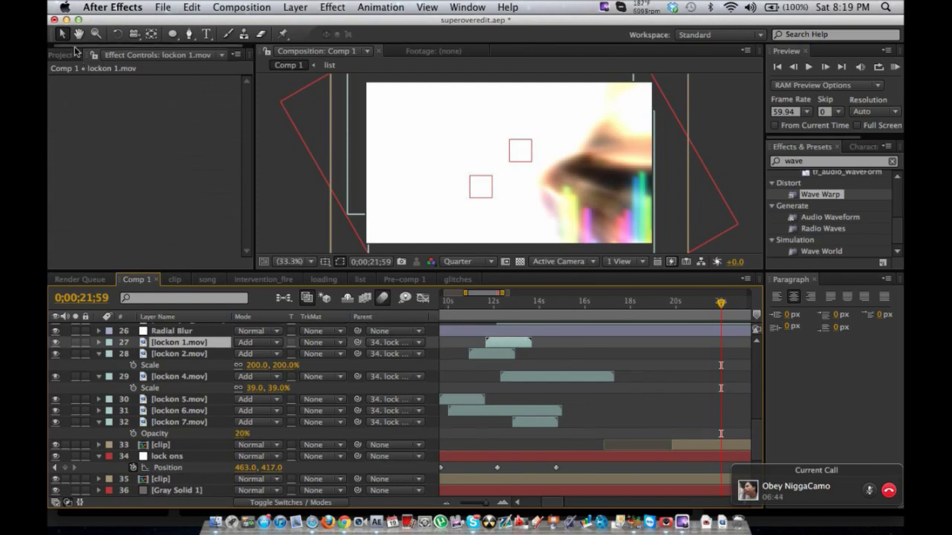
- Select the lockon 1.mov source among the project items and bring up its Interpret Footage options
click(74, 54)
click(112, 202)
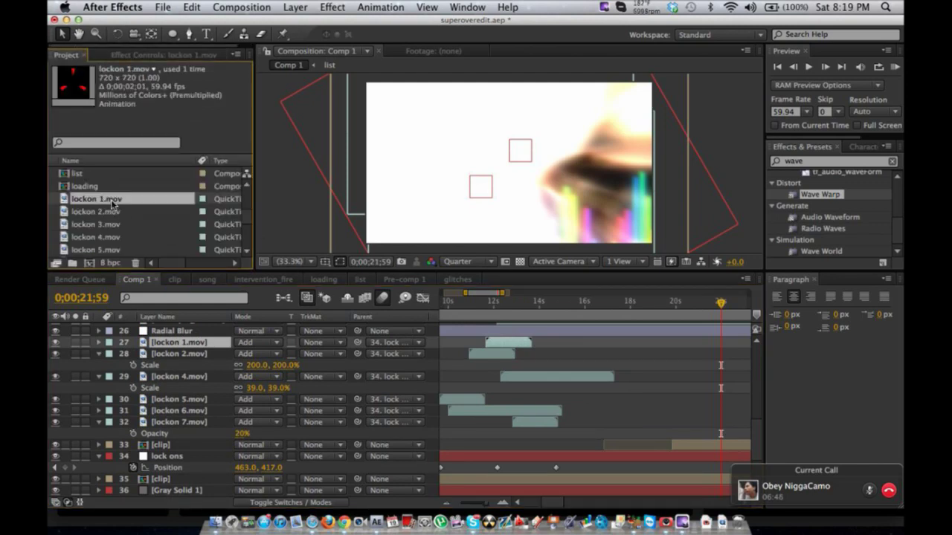
right_click(111, 203)
mouse_move(219, 244)
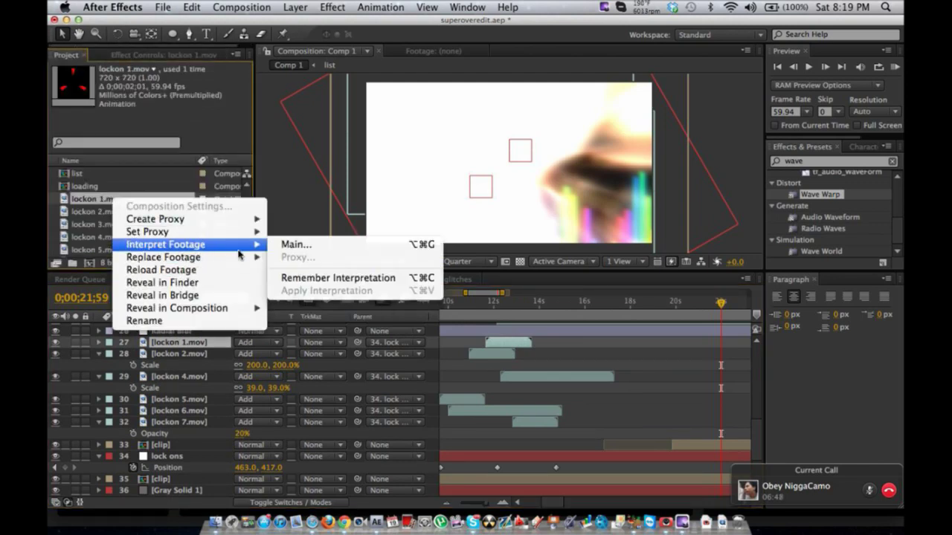
- Loop the lockon 1.mov footage to a duration of 0;00;08;04 and extend its layer to the new end
click(282, 246)
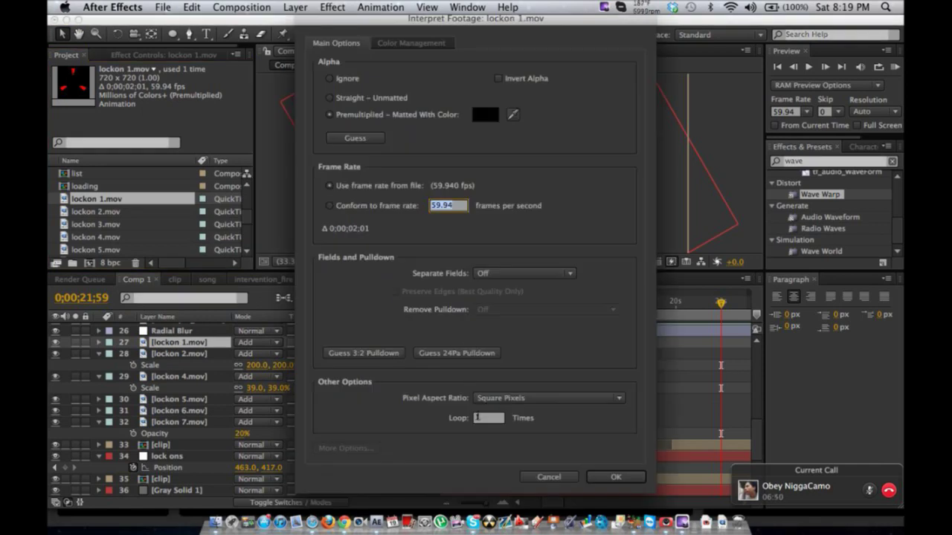
click(491, 418)
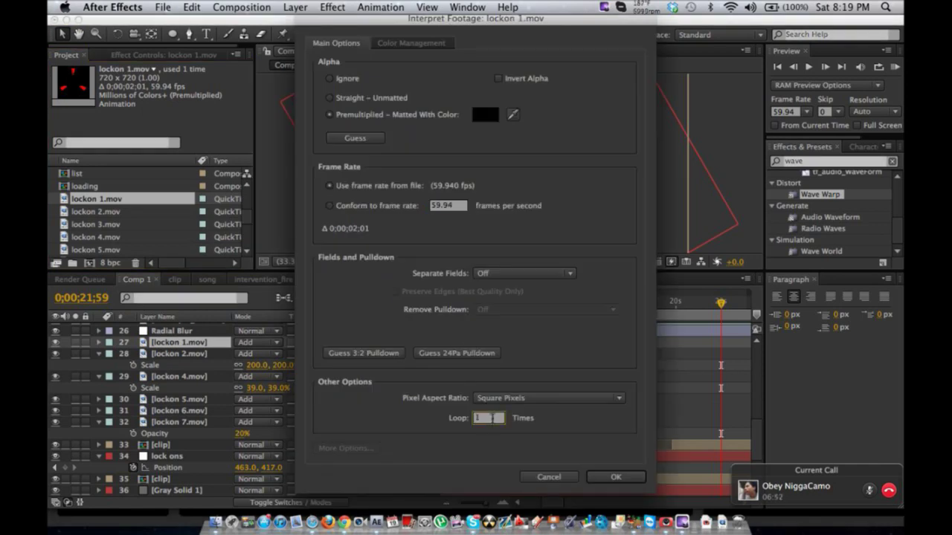
click(625, 480)
drag(530, 342, 689, 347)
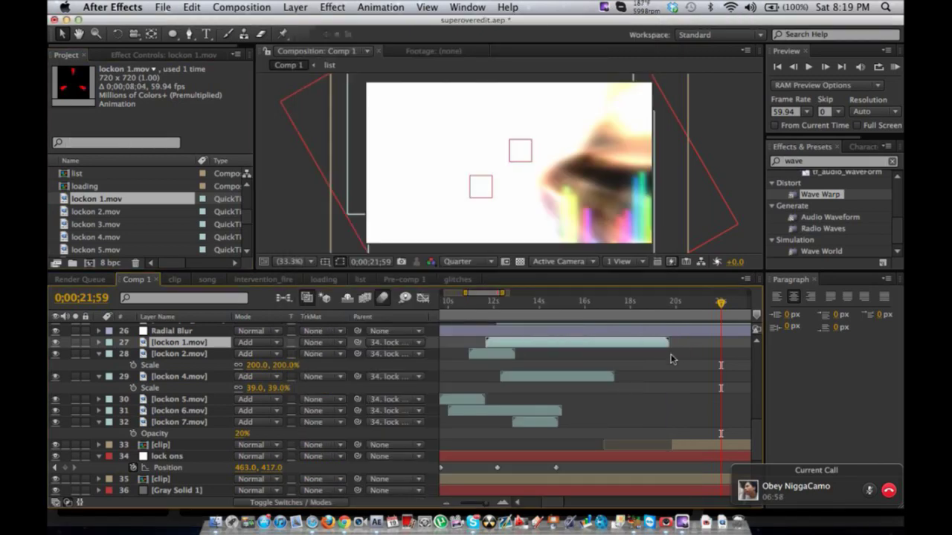
- Keyframe the lockon 1.mov layer's opacity from 100% at 0;00;18;34 to 0% at 0;00;19;40
click(642, 298)
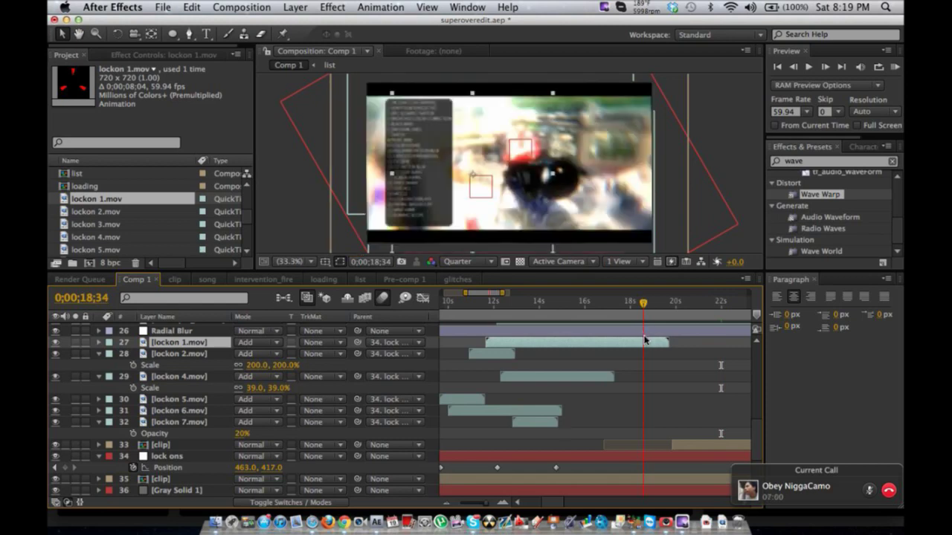
key(t)
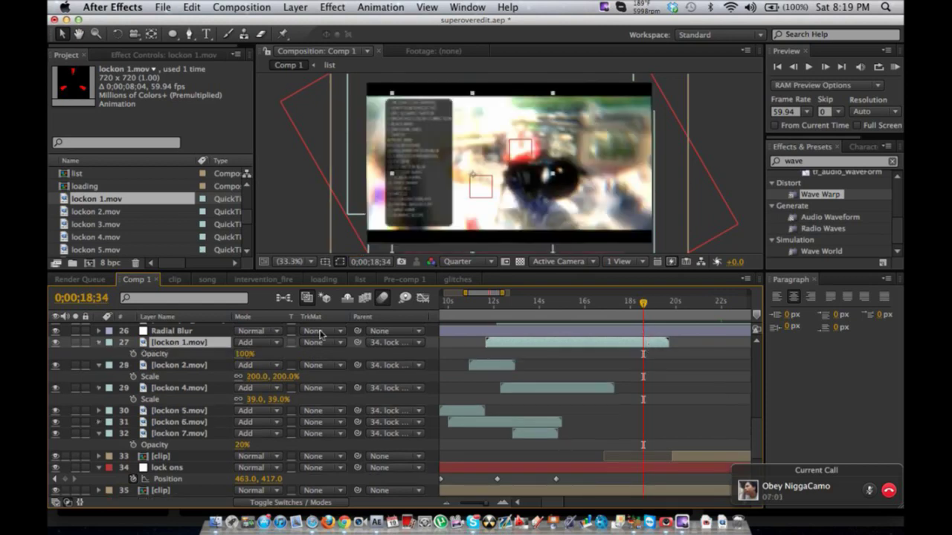
click(136, 354)
click(668, 301)
drag(241, 353, 58, 357)
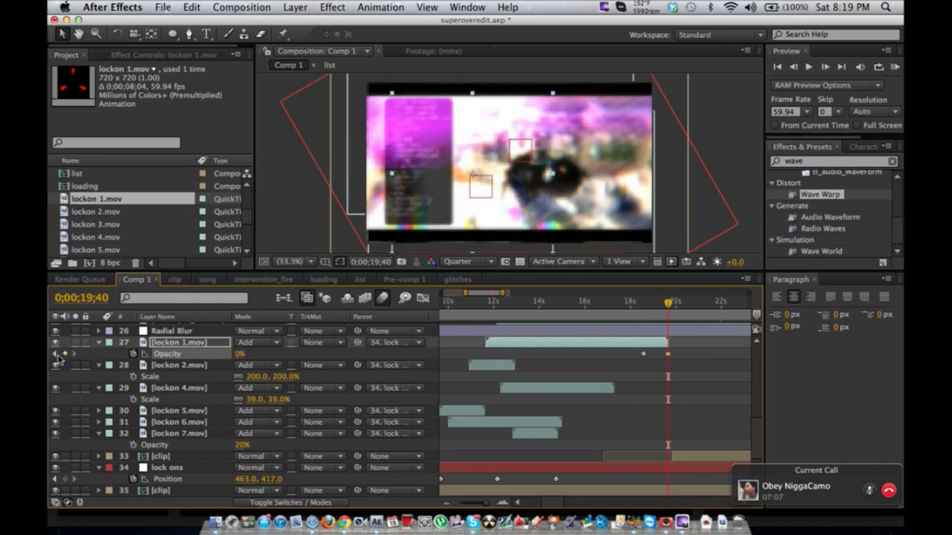
- Set the lockon 2.mov footage to loop 6 times and extend its layer to about 23 seconds
click(208, 366)
click(113, 214)
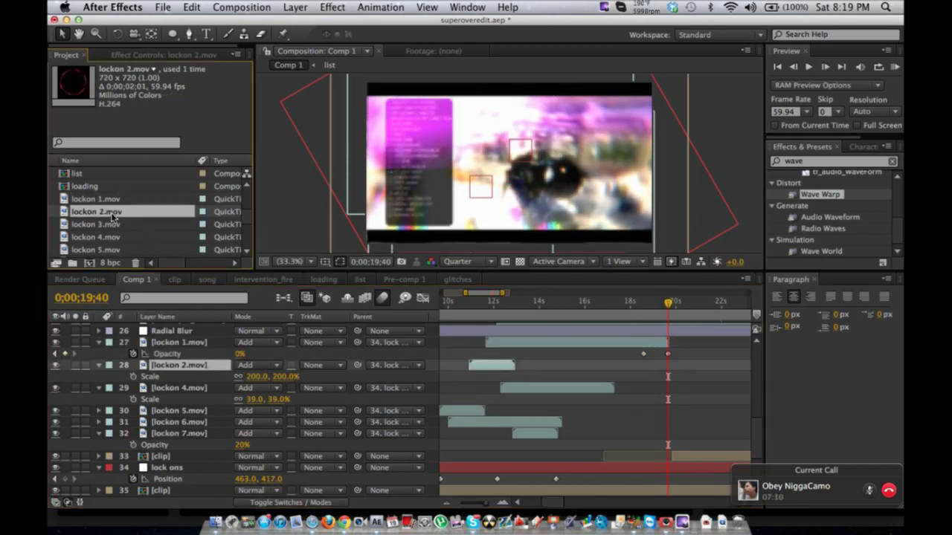
right_click(113, 213)
mouse_move(176, 257)
click(296, 258)
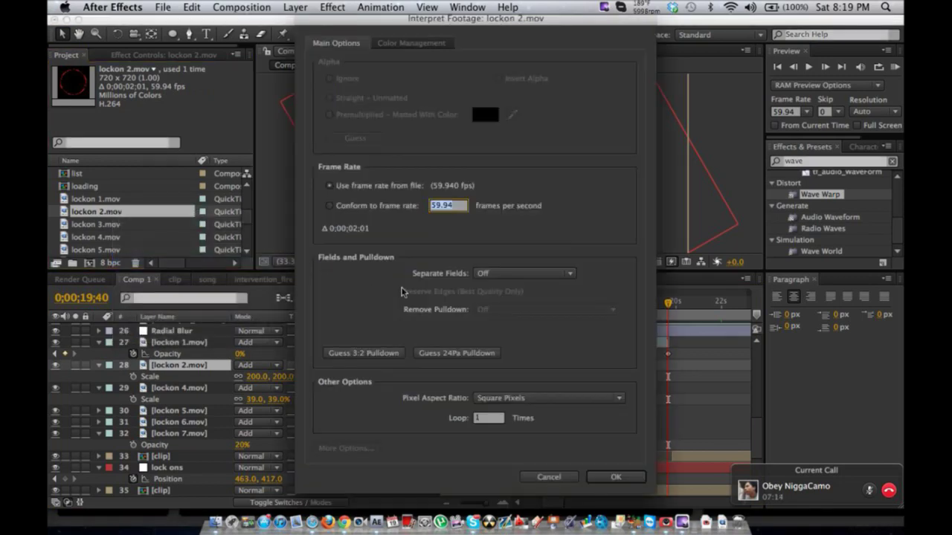
click(493, 419)
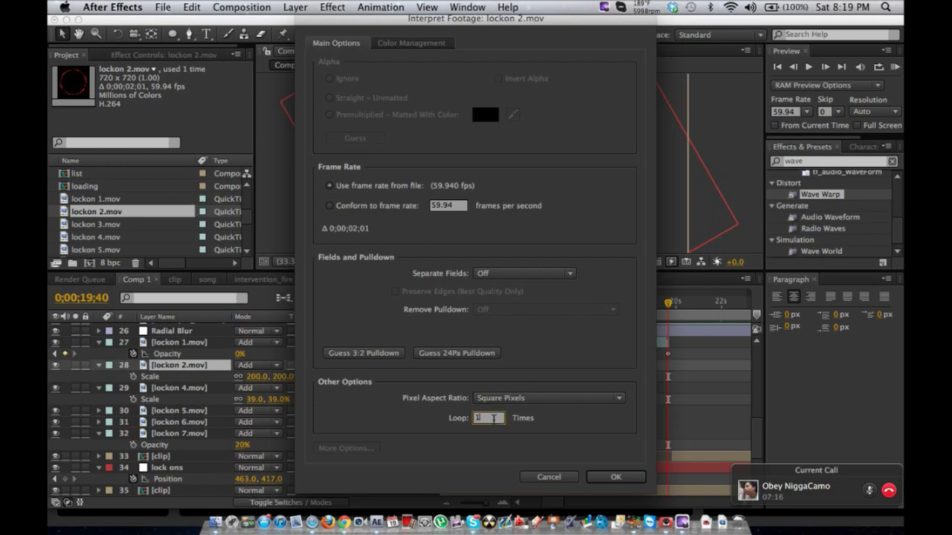
text(6)
key(Return)
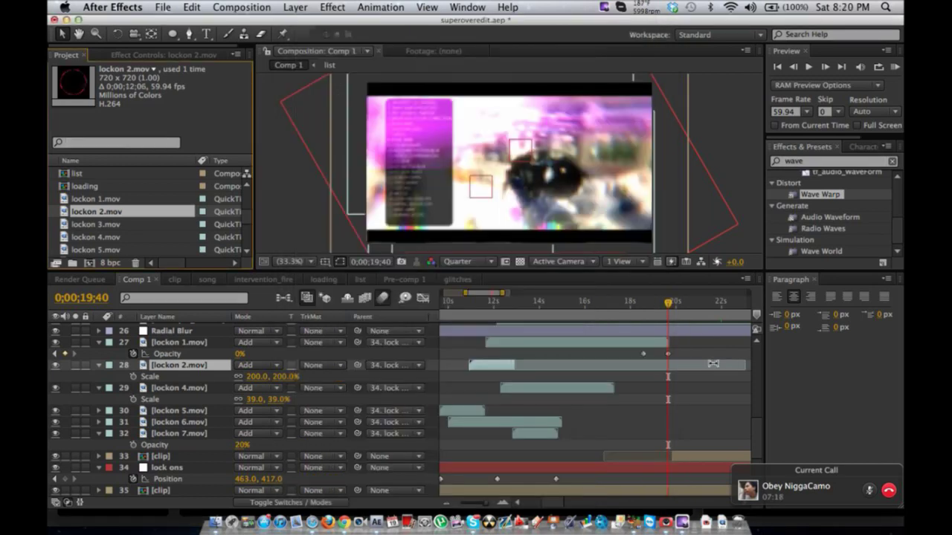
drag(516, 365, 750, 365)
- Keyframe the lockon 2.mov layer's opacity at 0% on 0;00;19;40 and 100% at the previous layer's first fade keyframe
key(t)
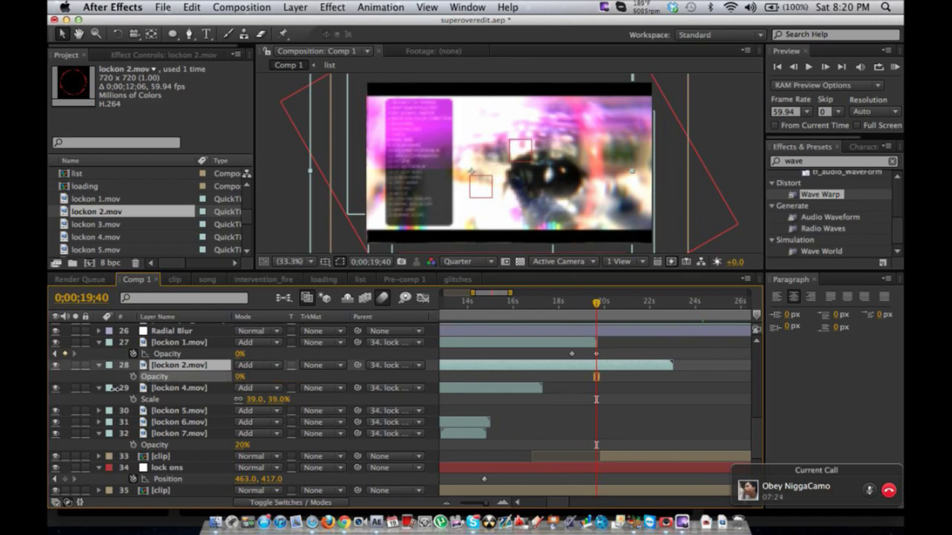
drag(245, 376, 123, 388)
click(133, 377)
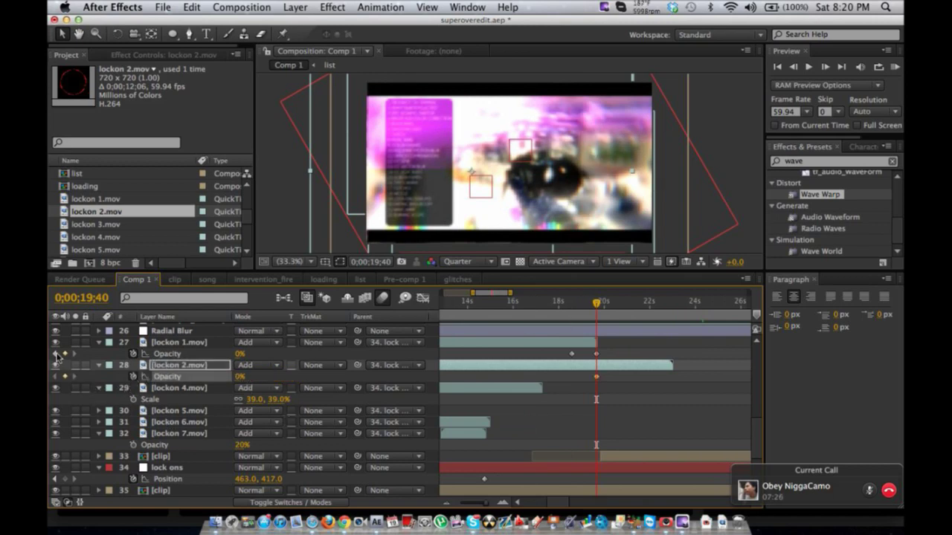
click(56, 353)
drag(240, 378, 446, 386)
- Keyframe the lockon 4.mov layer's opacity from 100% at 0;00;15;57 to 0% at 0;00;17;10
click(489, 393)
click(531, 302)
mouse_move(531, 303)
mouse_down()
mouse_move(539, 303)
mouse_move(512, 303)
mouse_up()
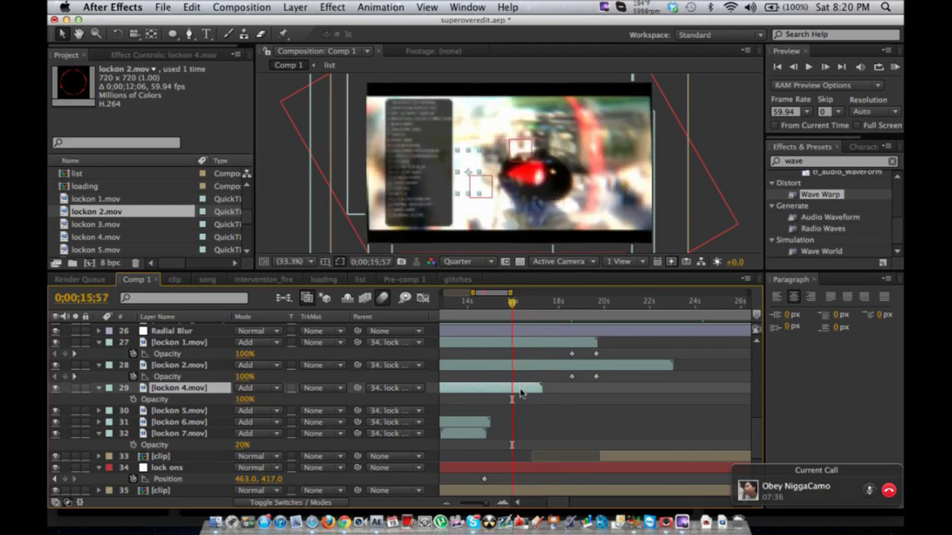
key(alt+shift+t)
click(539, 302)
drag(240, 405, 132, 401)
scroll(476, 399, left, 3)
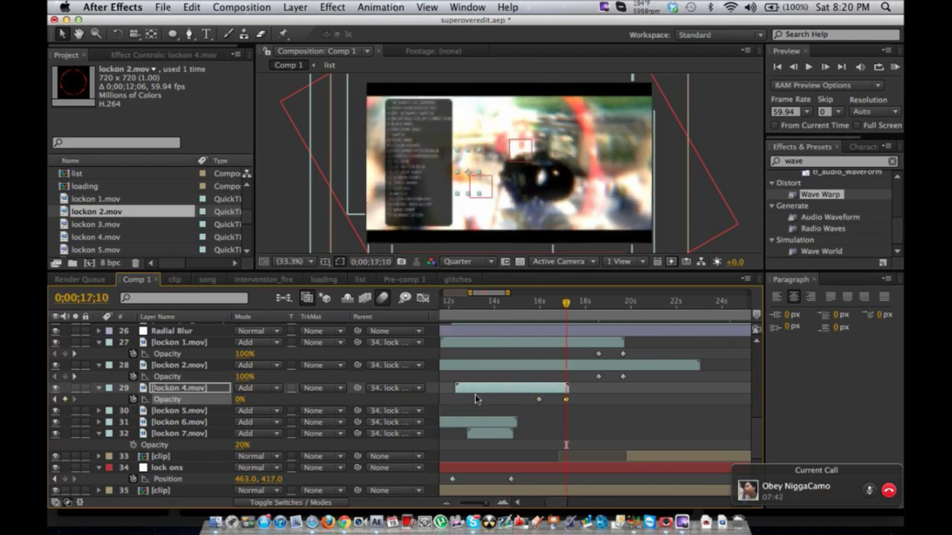
click(467, 409)
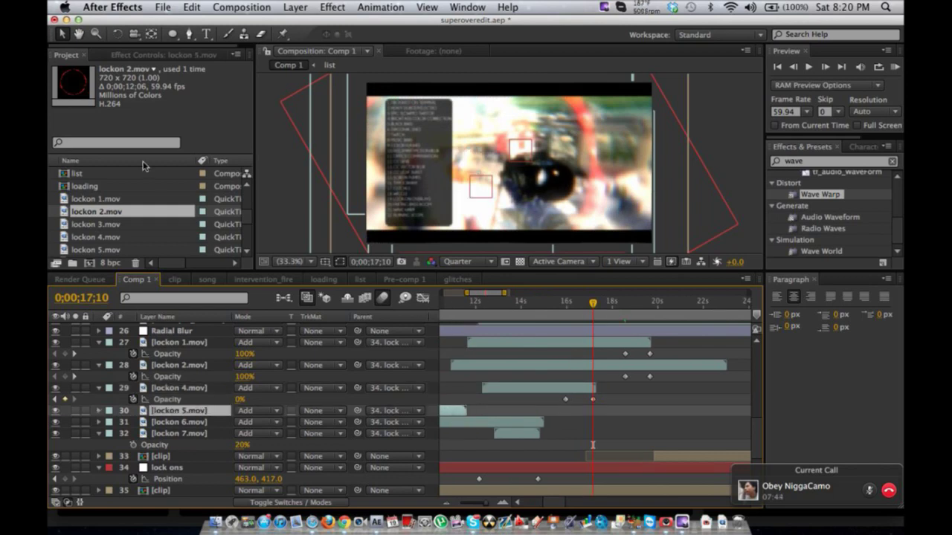
click(112, 250)
right_click(113, 250)
mouse_move(170, 296)
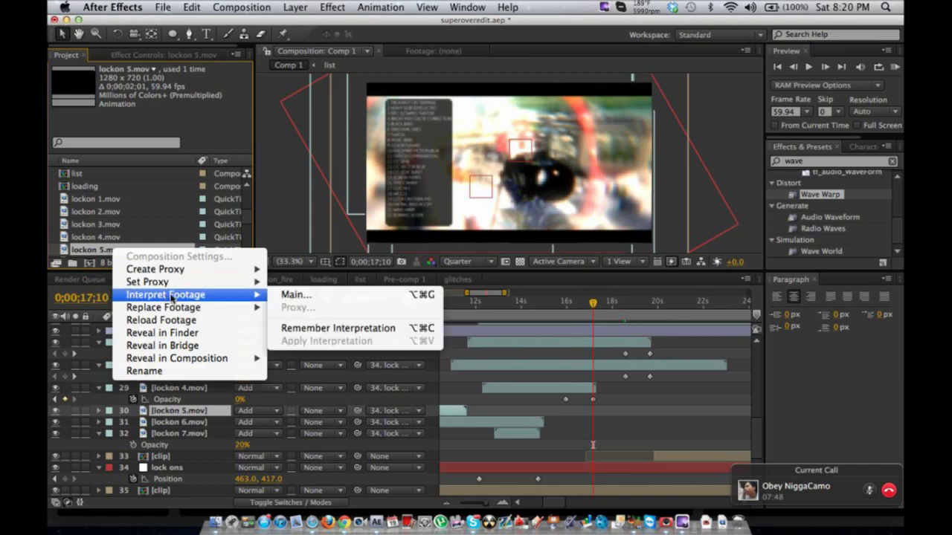
click(572, 408)
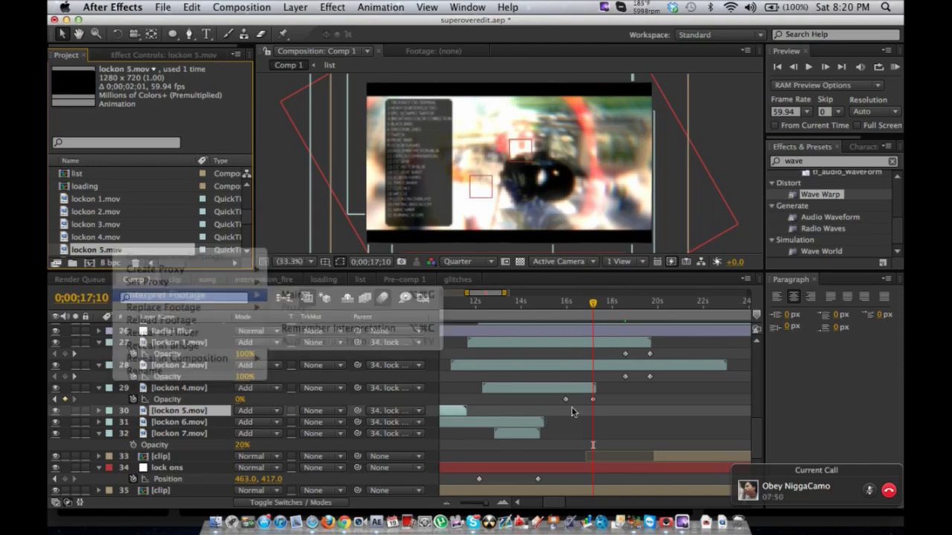
- Set the lockon 6.mov footage to loop 6 times and extend its layer to about 23 seconds
click(521, 423)
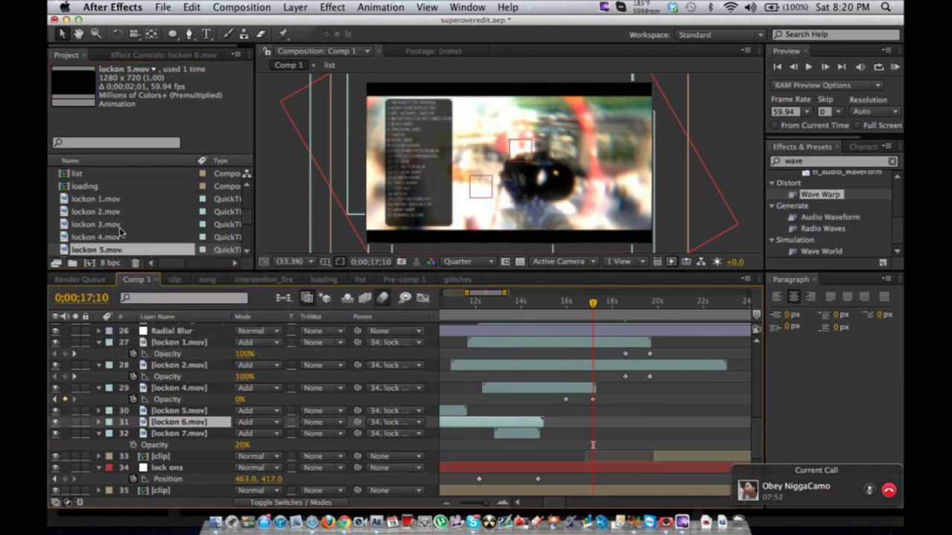
scroll(120, 233, down, 1)
click(110, 251)
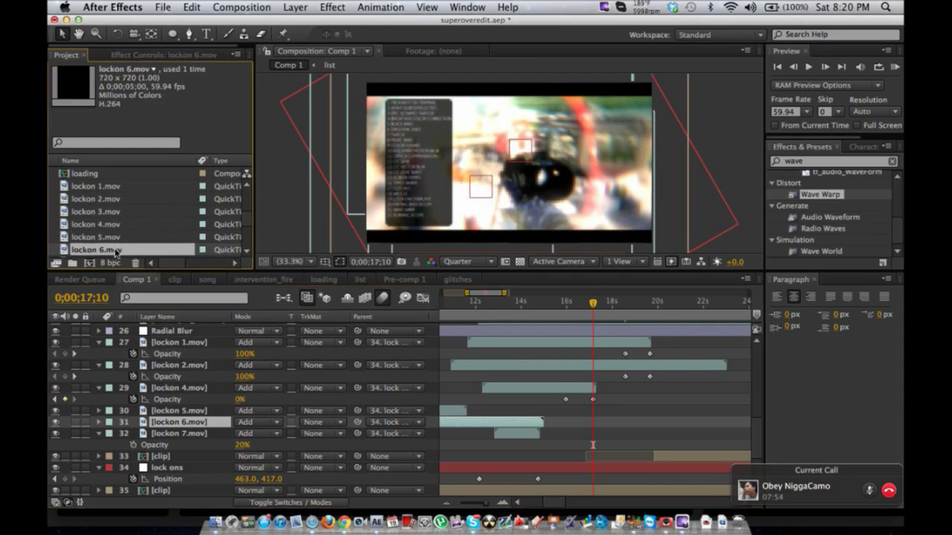
right_click(116, 253)
mouse_move(175, 294)
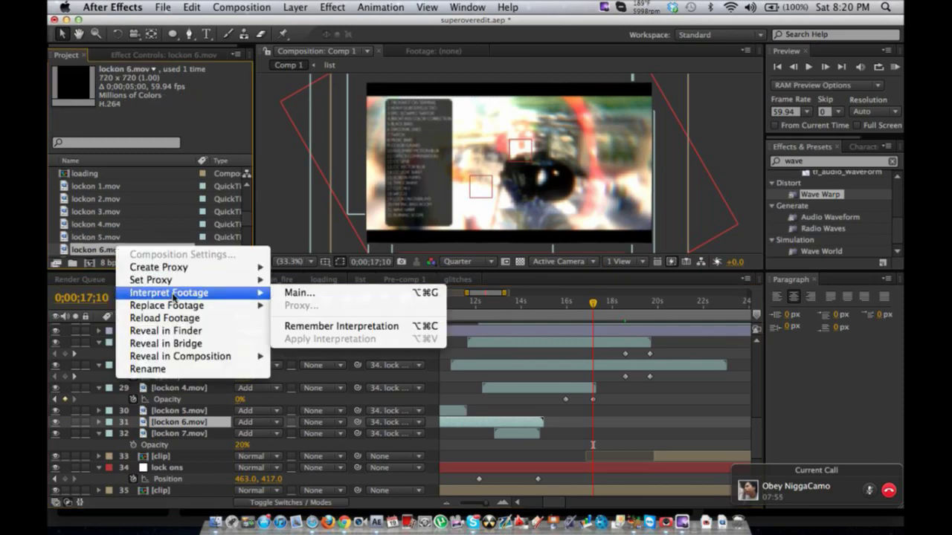
click(311, 291)
click(495, 418)
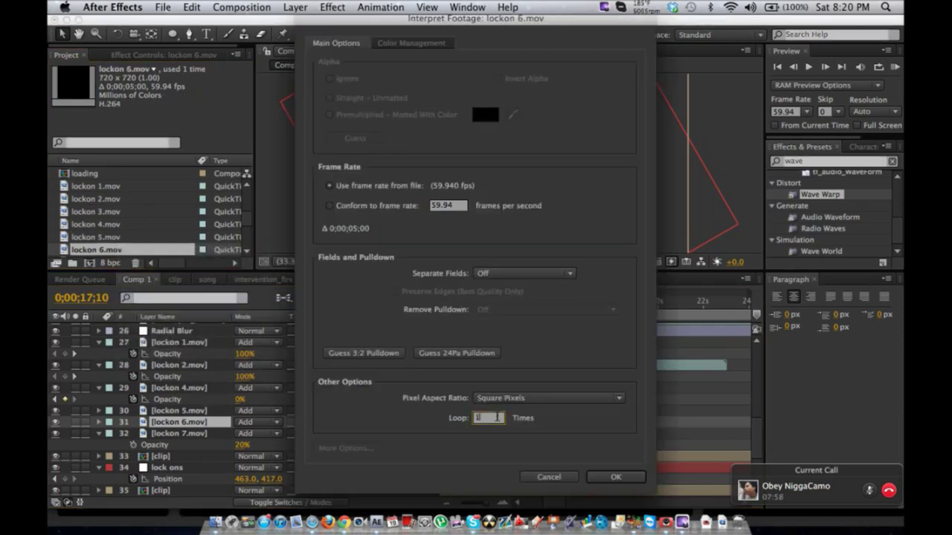
text(6)
key(Return)
drag(545, 419, 733, 416)
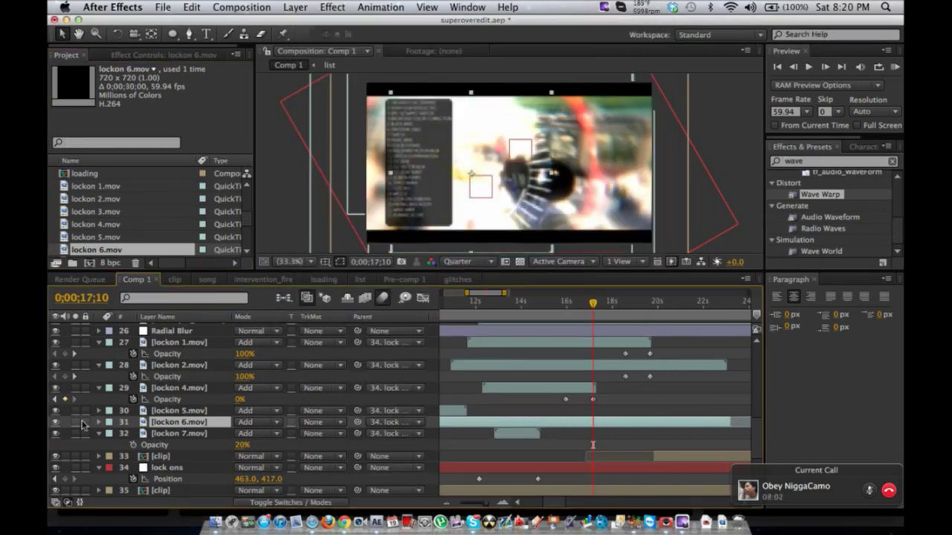
- Keyframe the lockon 6.mov layer's opacity from 100% at 0;00;18;34 to 0% at 0;00;19;40
key(t)
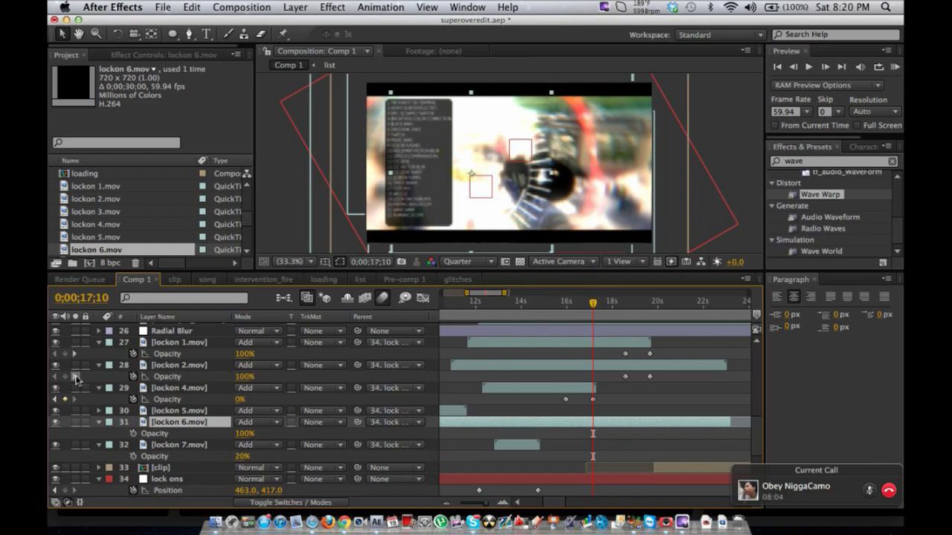
click(75, 377)
click(134, 435)
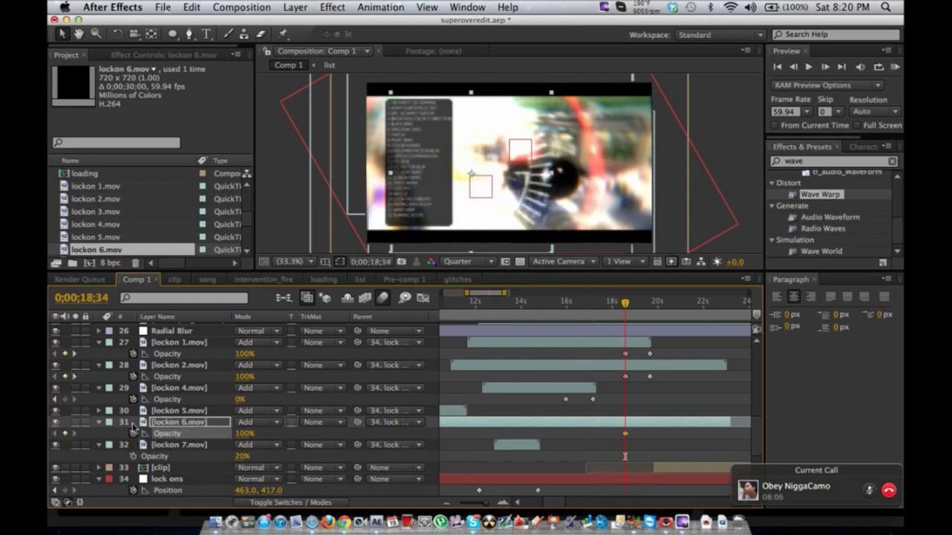
click(75, 377)
click(241, 433)
text(0)
key(Return)
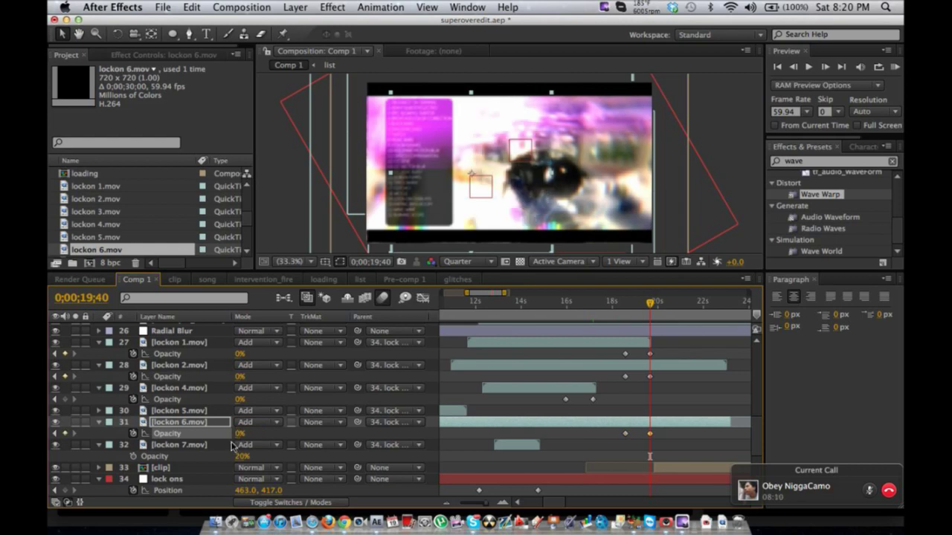
- Loop the lockon 7.mov footage to a duration of 0;00;10;00 and extend its layer to about 23 seconds
click(220, 446)
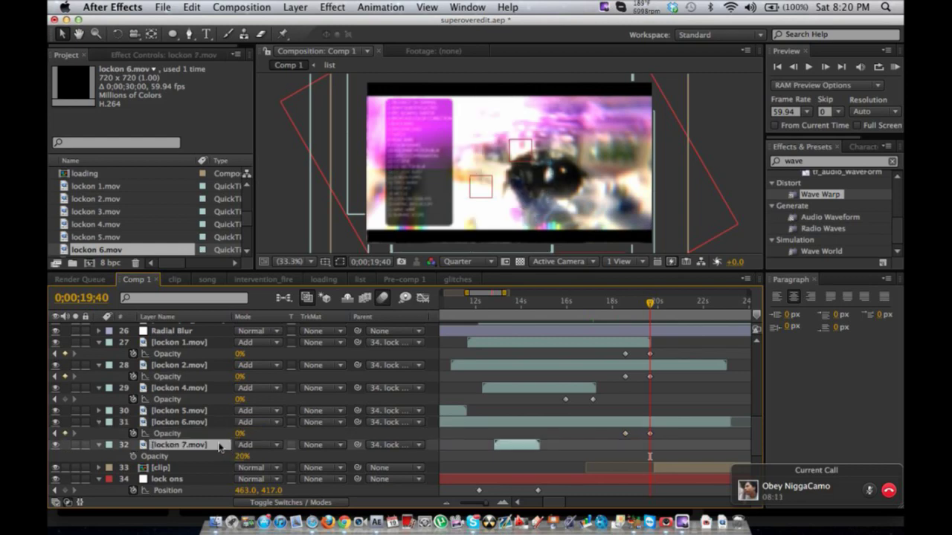
scroll(122, 232, down, 2)
click(116, 237)
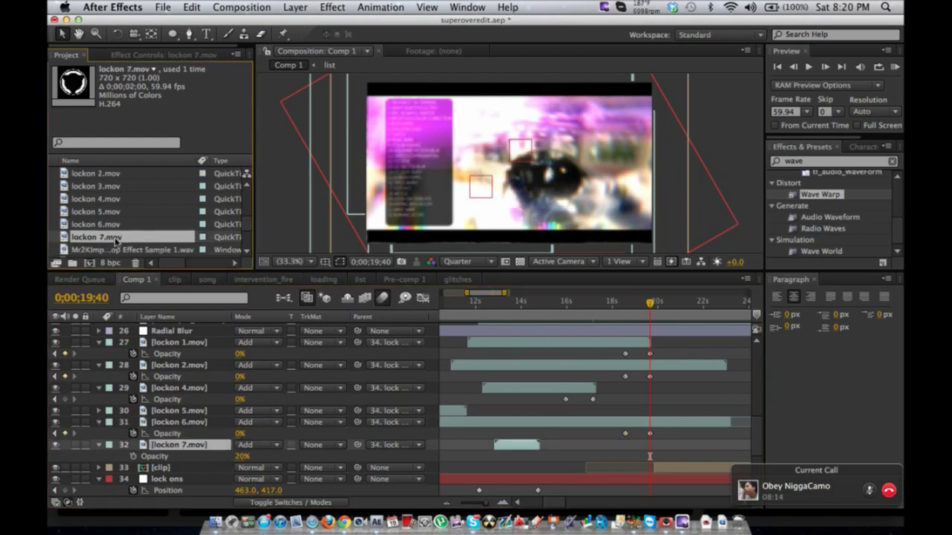
right_click(115, 239)
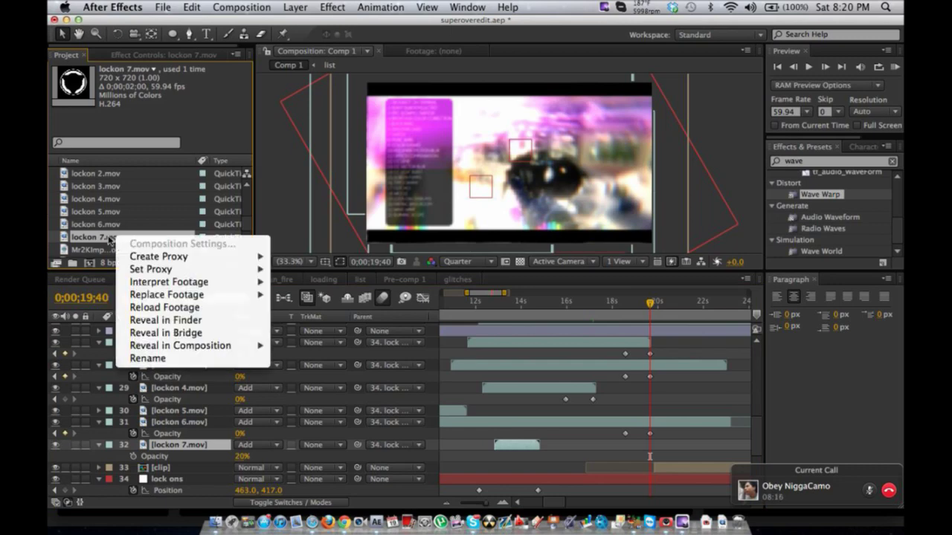
mouse_move(258, 292)
click(301, 282)
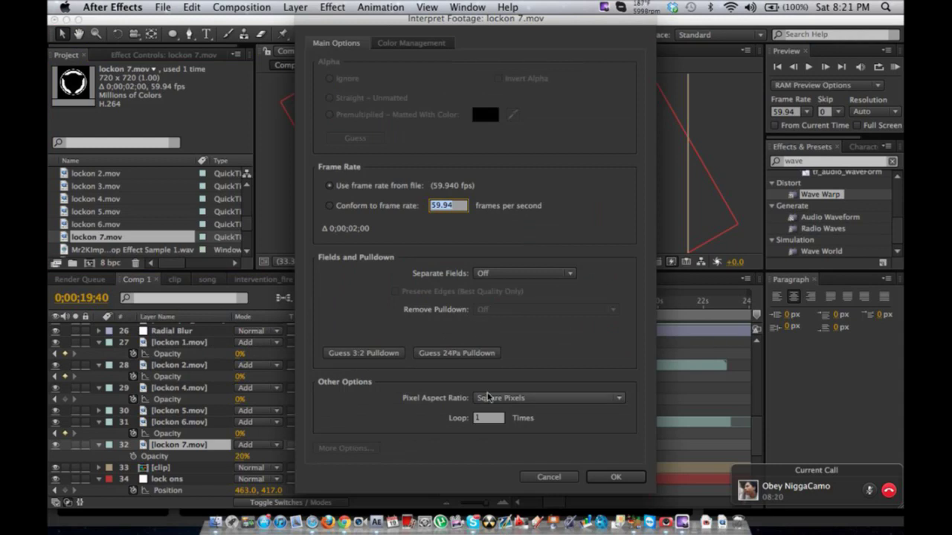
click(491, 418)
key(Return)
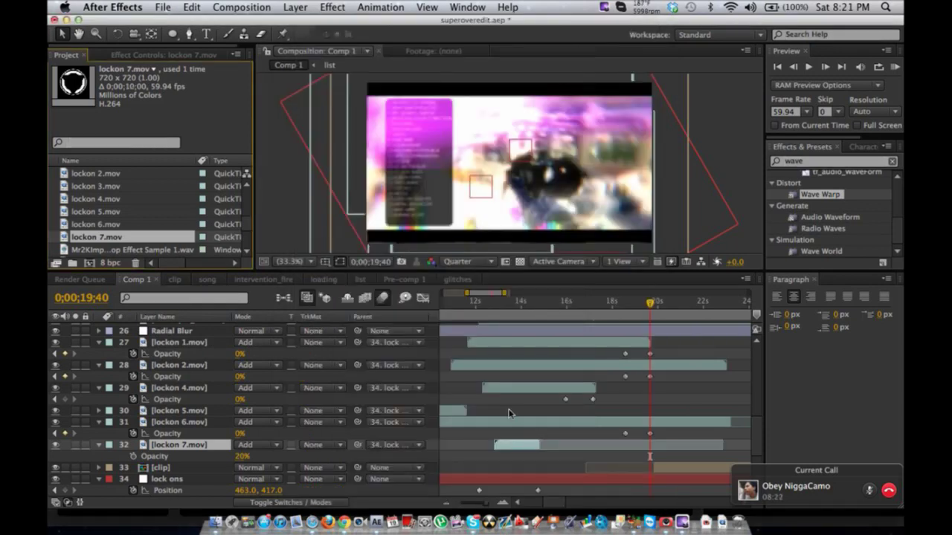
drag(540, 443, 720, 443)
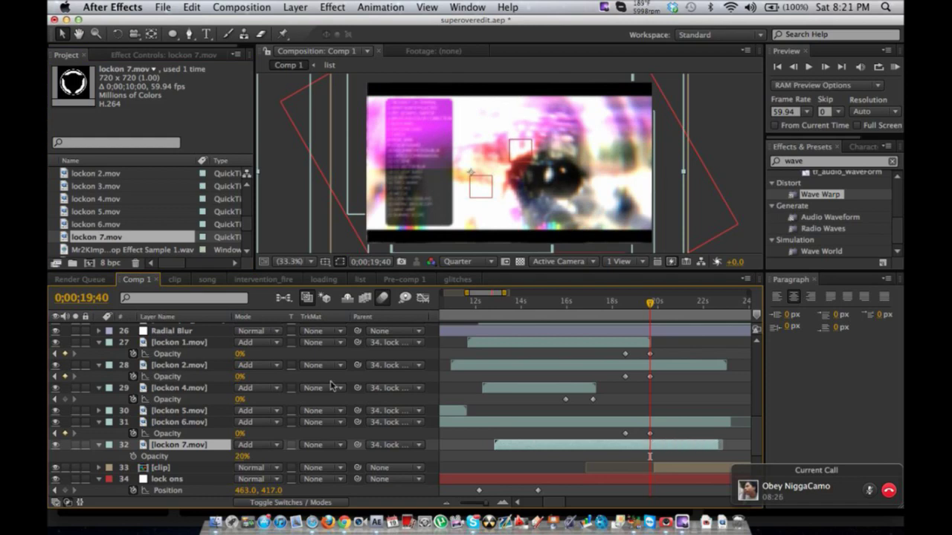
- Keyframe the lockon 7.mov layer's opacity at 0% on 0;00;19;40 and 25% on 0;00;18;34
drag(242, 456, 113, 456)
click(135, 457)
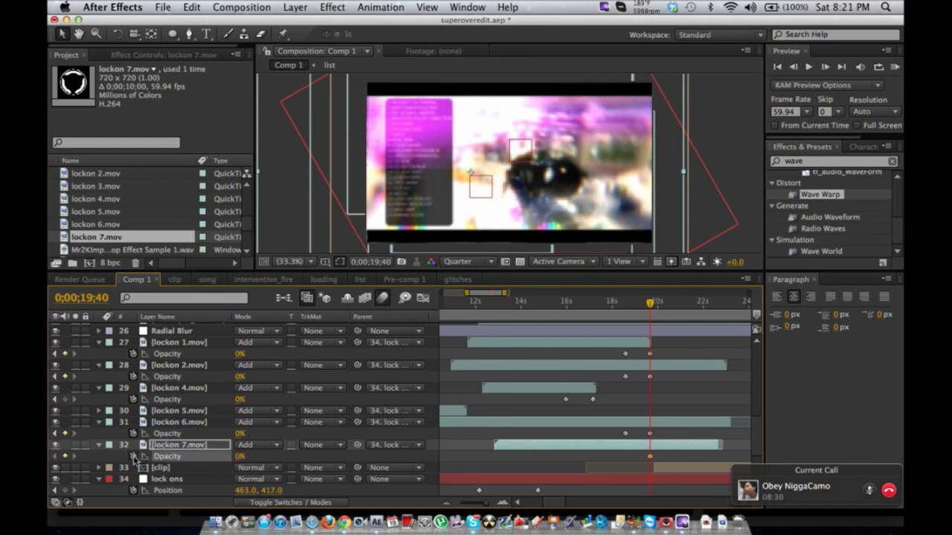
click(55, 434)
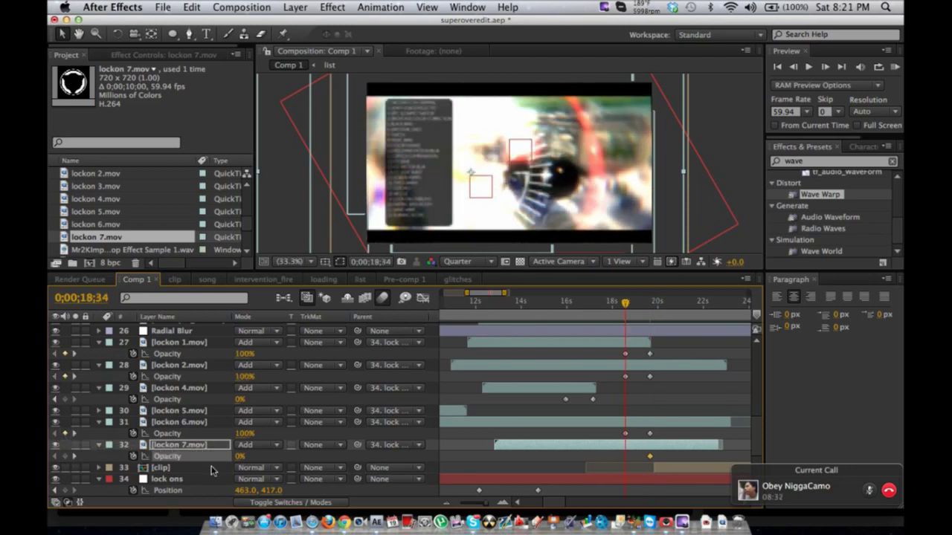
click(239, 456)
text(25)
key(Return)
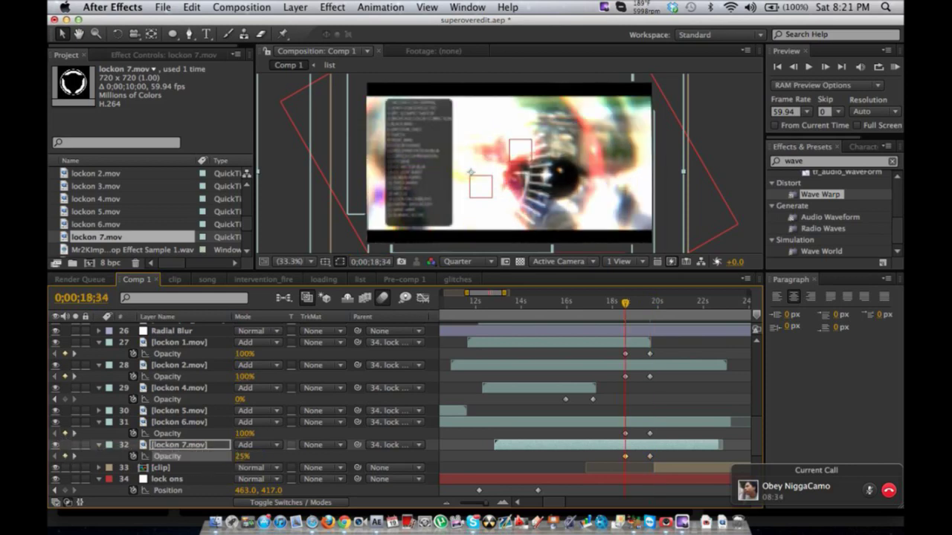
scroll(661, 446, down, 2)
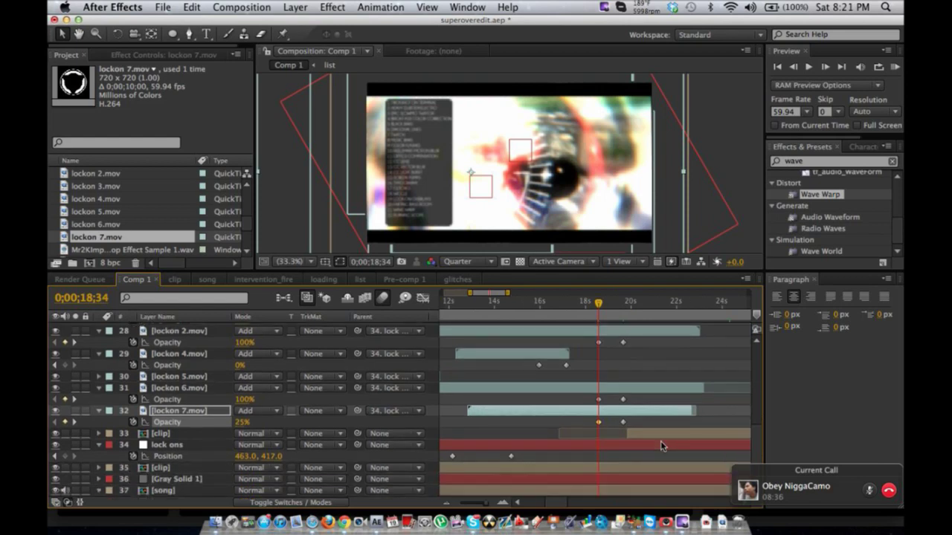
- Collapse the song layer's properties and move the playhead to 0;00;22;06
scroll(662, 446, right, 3)
scroll(660, 441, down, 2)
scroll(660, 441, right, 1)
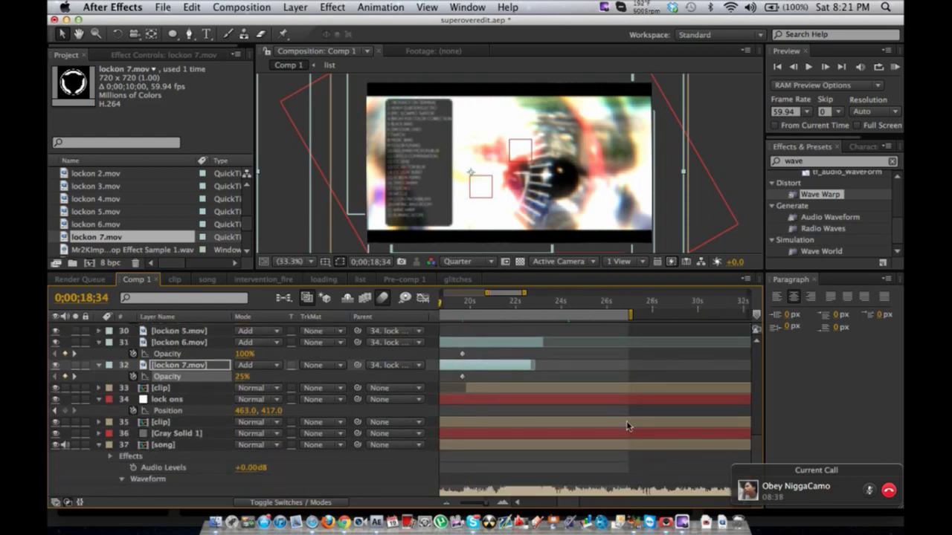
click(98, 446)
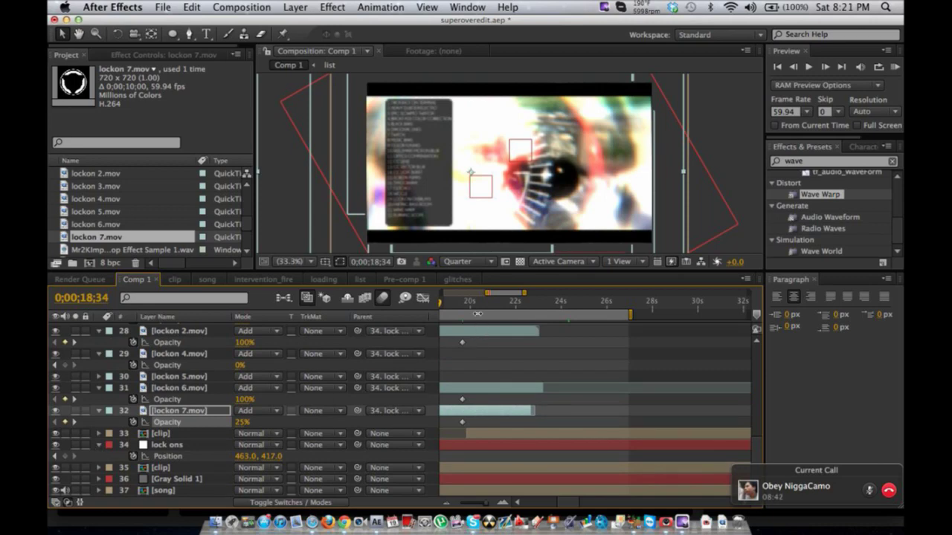
drag(469, 300, 523, 299)
- Switch to Skype and check the unread group chat and the Torch_Turbulent_01.mov transfer in the current call
key(super+Tab)
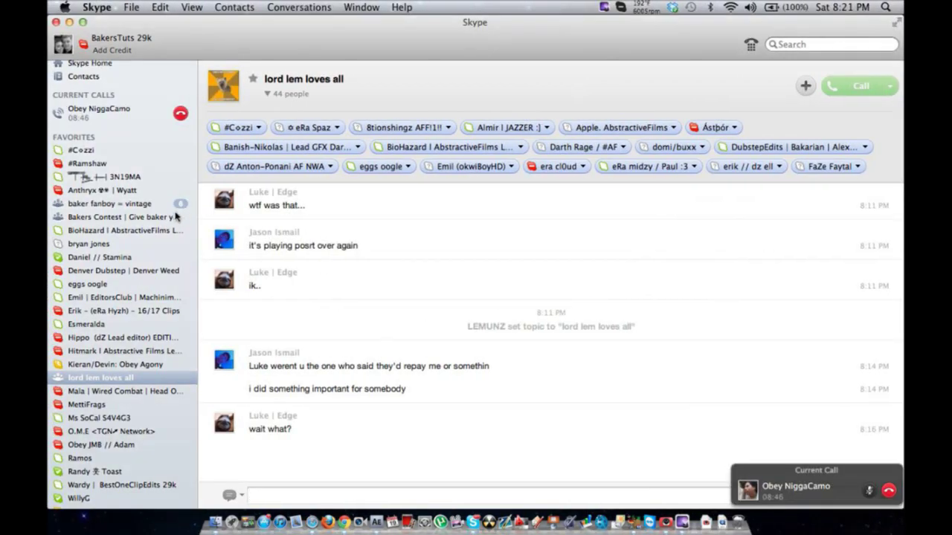
click(177, 205)
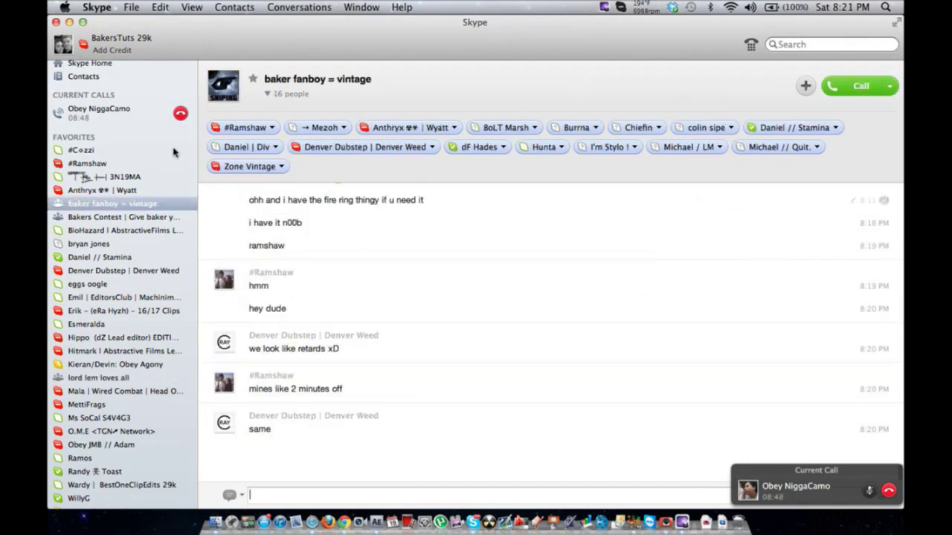
click(123, 116)
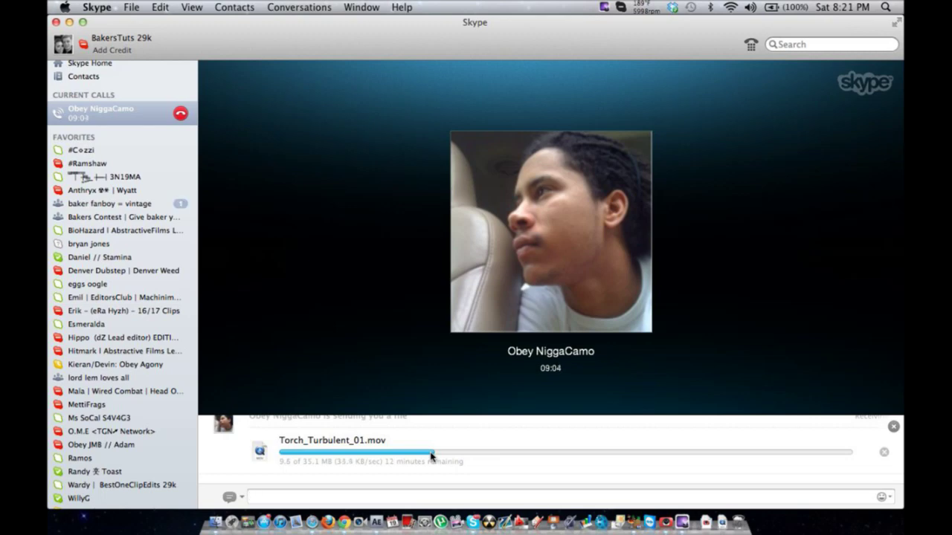
key(super+Tab)
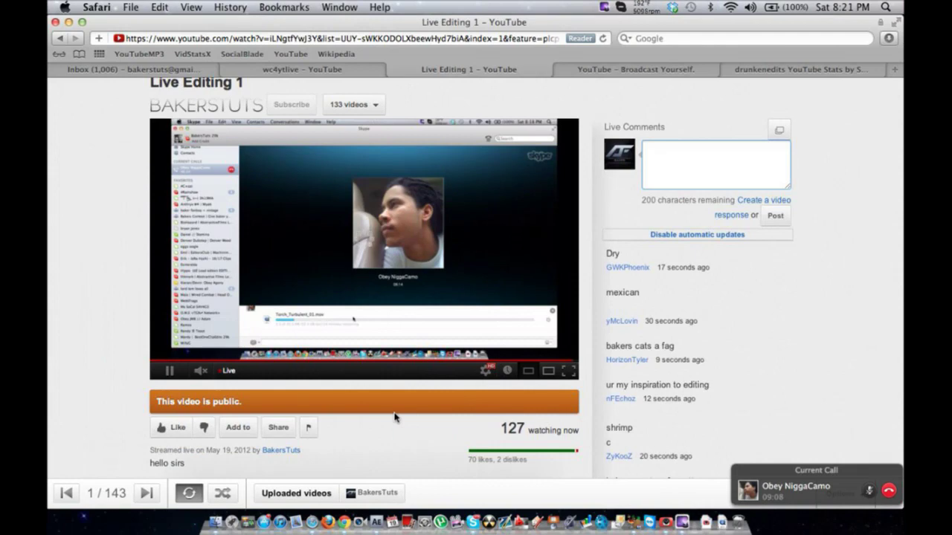
key(super+Tab)
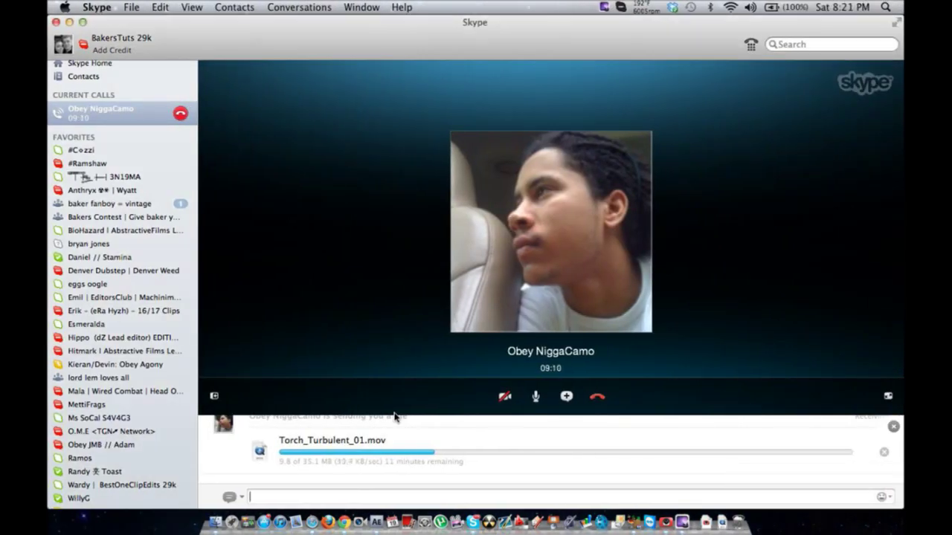
click(112, 205)
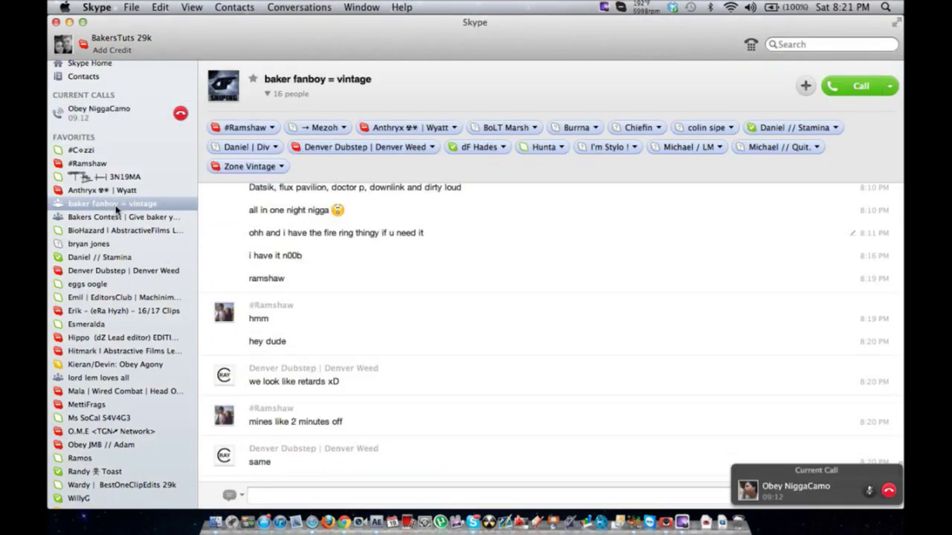
- Switch to Safari, return to the Live Editing 1 video page and post the live comment "wat"
key(super+Tab)
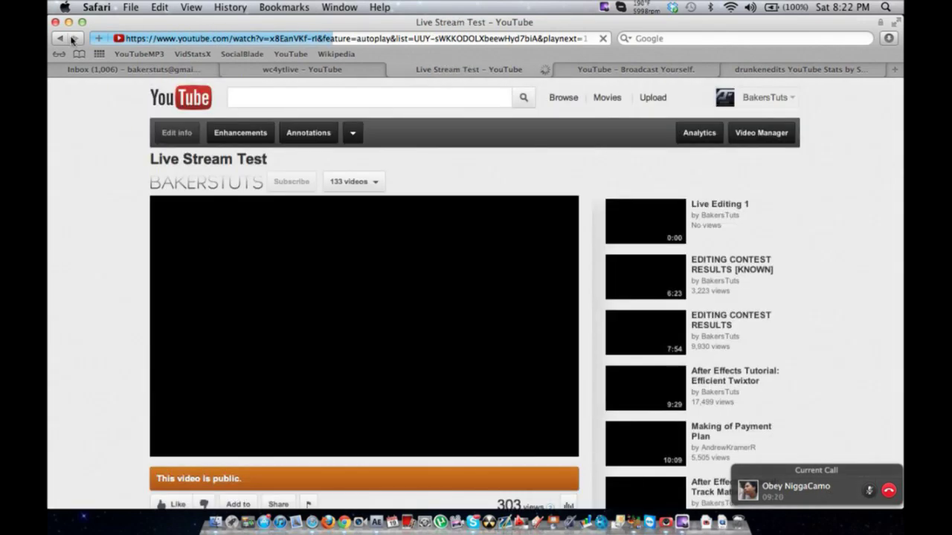
click(62, 38)
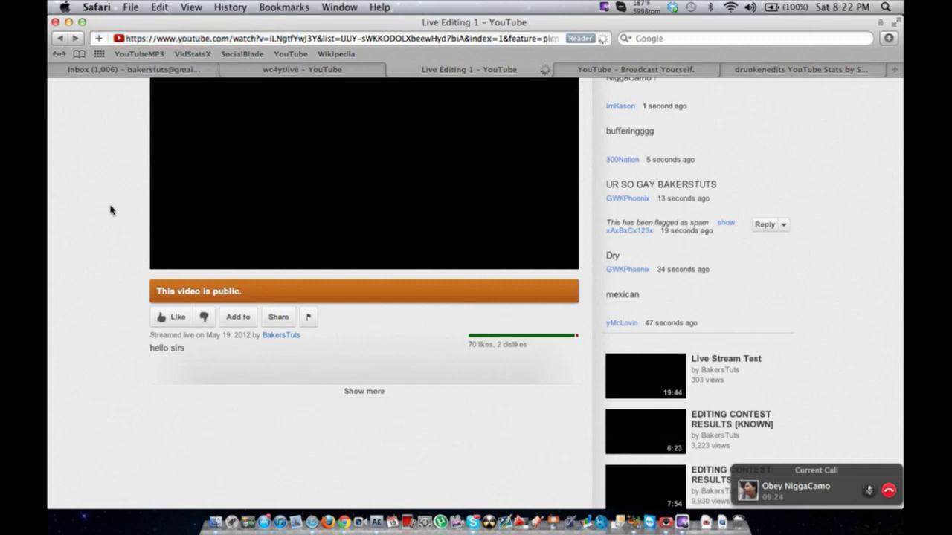
scroll(124, 267, up, 3)
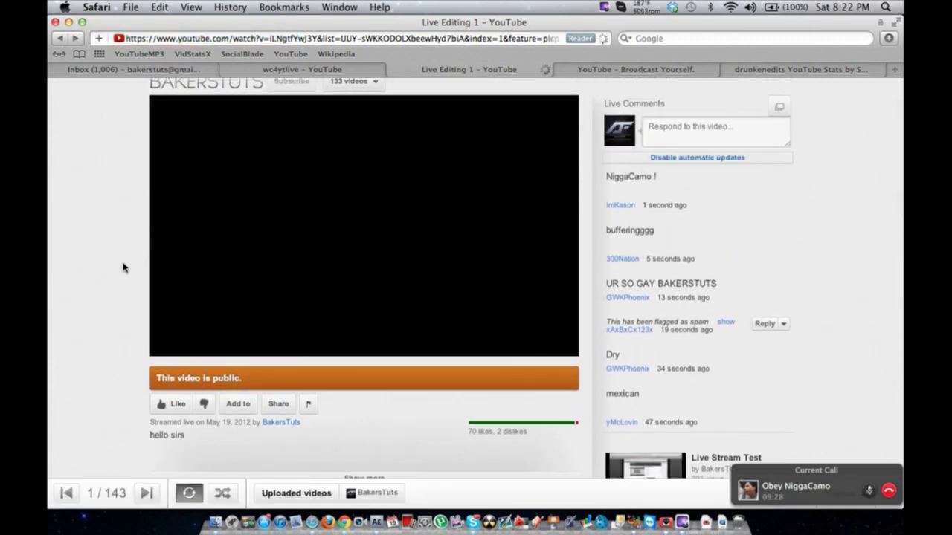
click(682, 137)
text(wat)
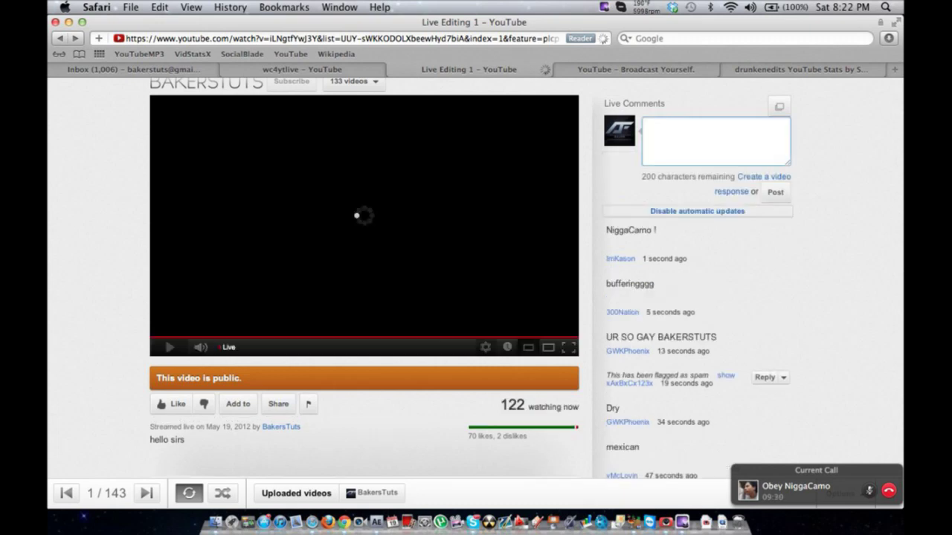
click(777, 197)
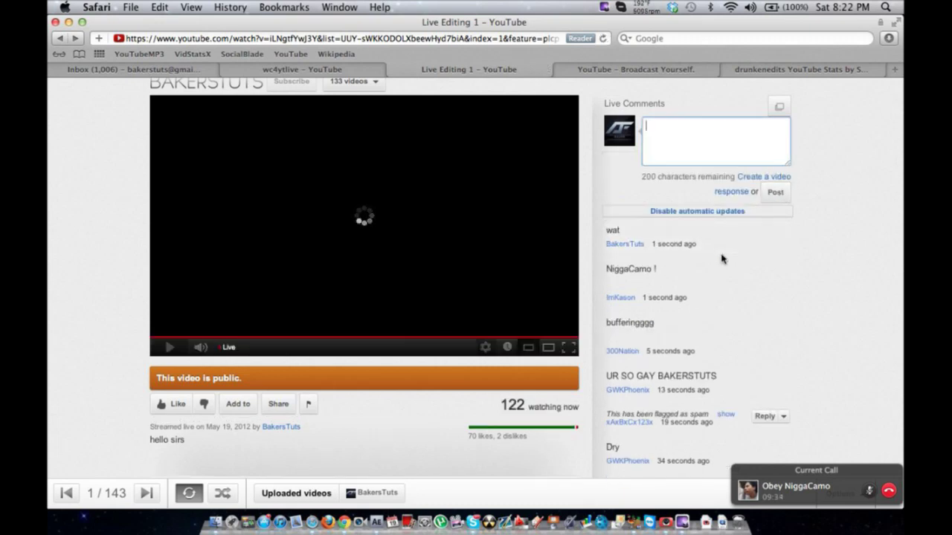
- Look through the live comments and mute the Live Editing 1 stream
scroll(678, 316, down, 5)
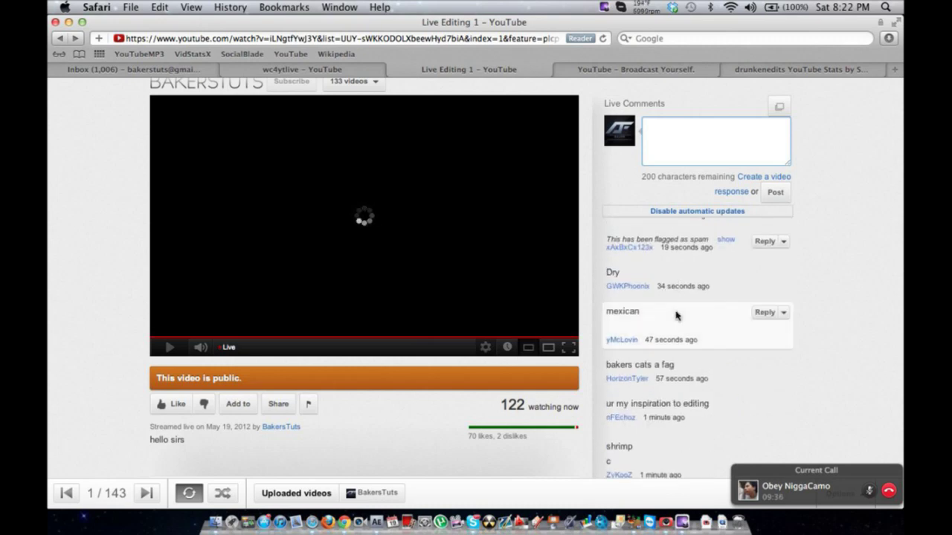
scroll(676, 316, up, 5)
scroll(676, 313, up, 3)
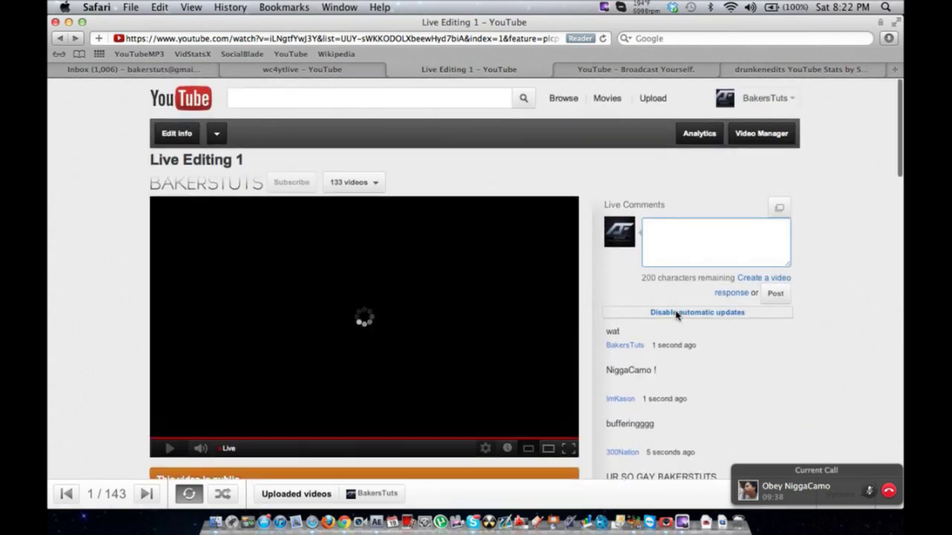
scroll(844, 311, down, 1)
scroll(844, 312, down, 1)
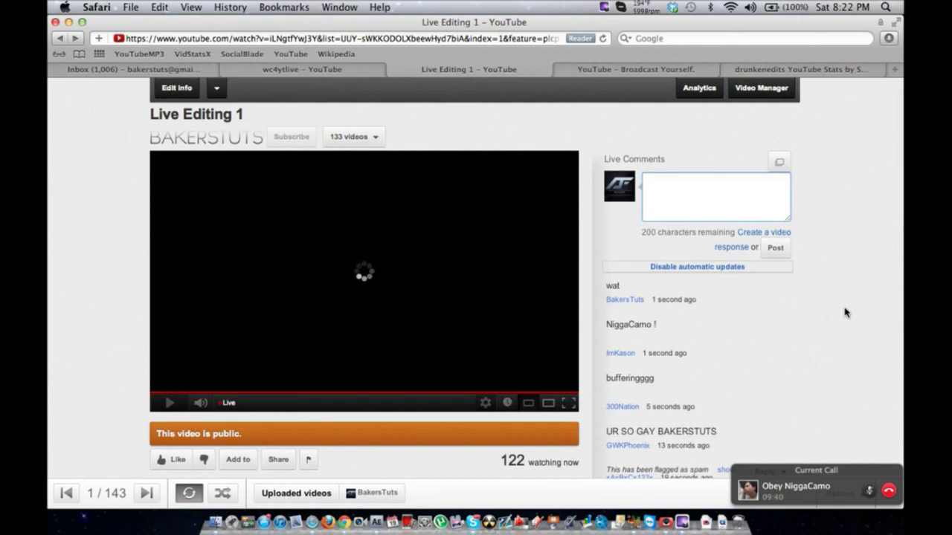
mouse_move(201, 404)
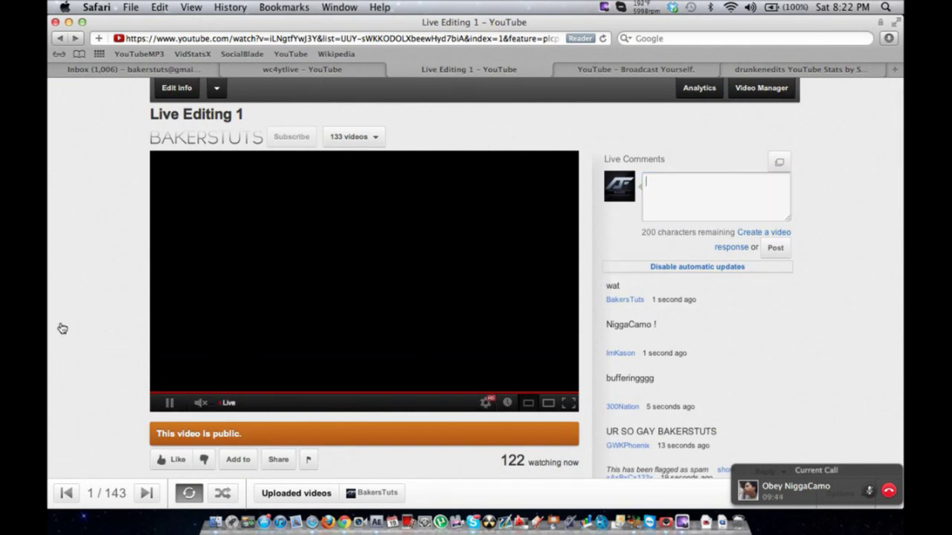
- Switch back to After Effects and move the playhead to 0;00;27;49
key(ctrl+Right)
key(ctrl+Right)
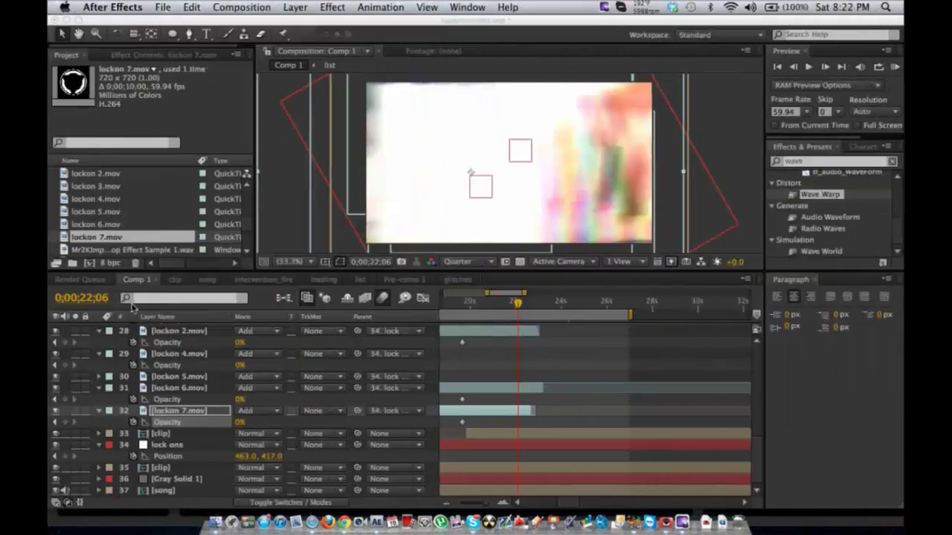
drag(534, 301, 648, 300)
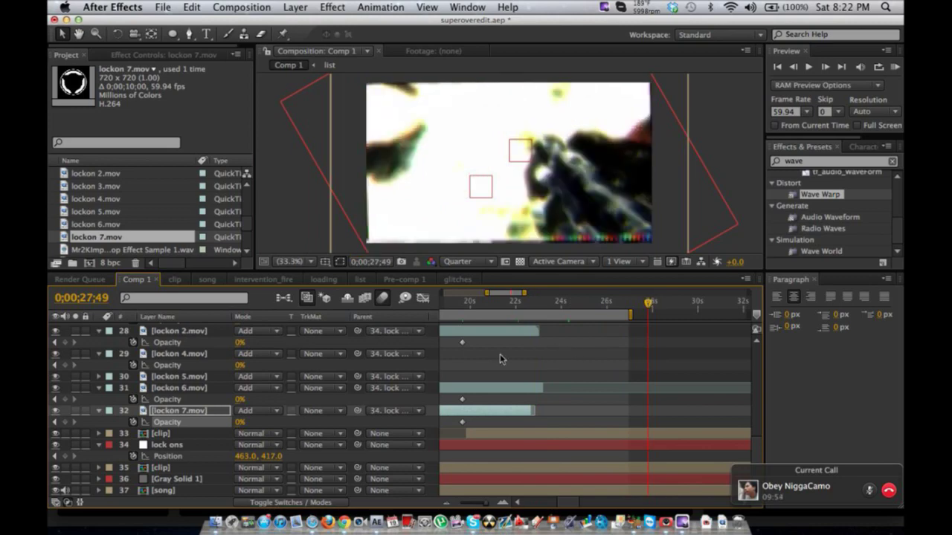
- Switch to Skype, send "lol" in the open group chat and check the other group chat with an unread message
key(super+Tab)
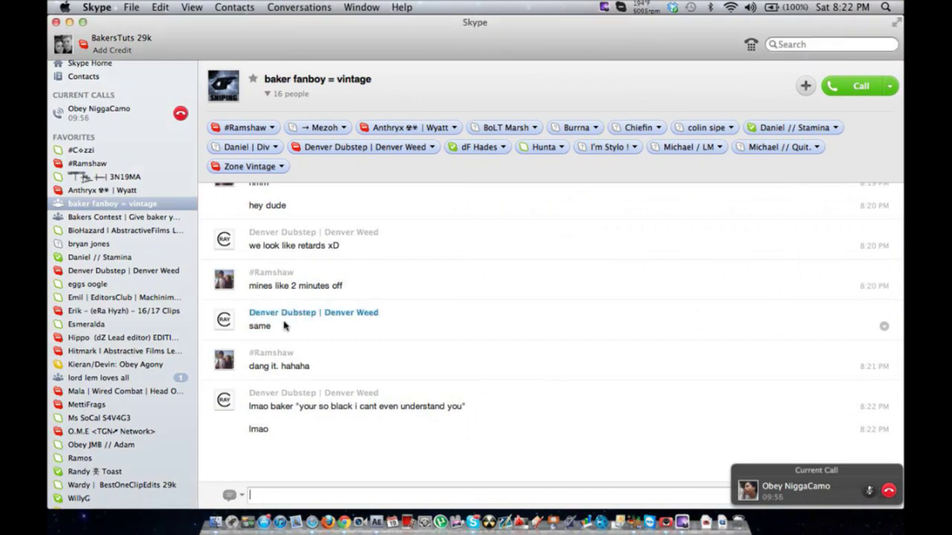
text(lo)
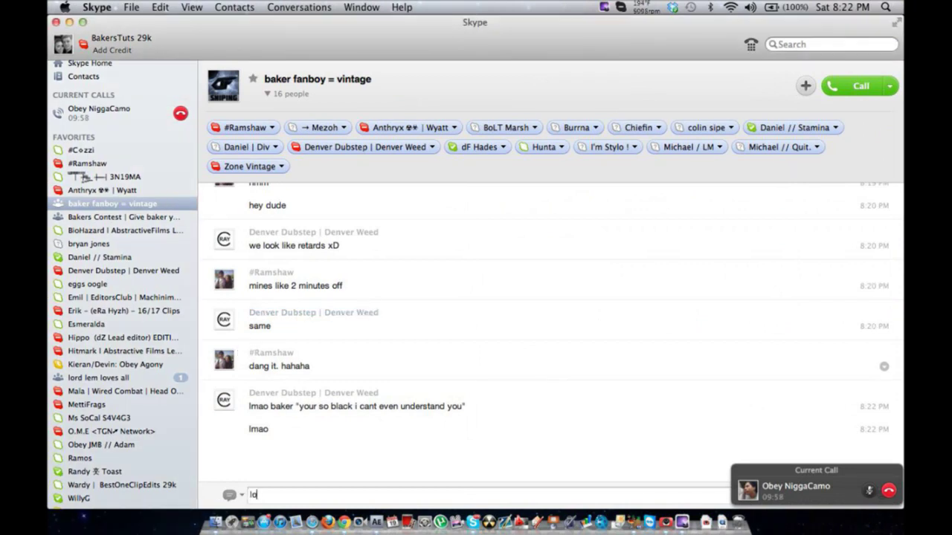
text(l)
key(Return)
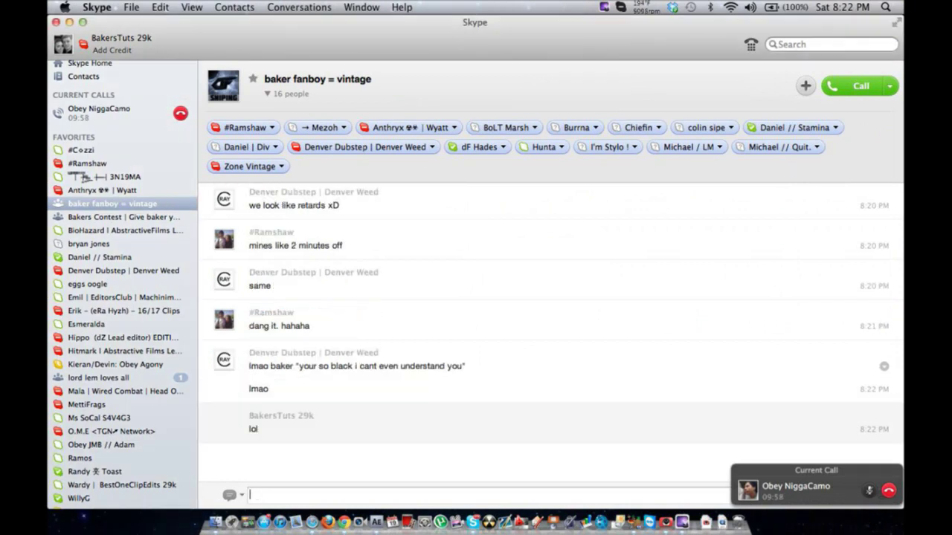
click(184, 379)
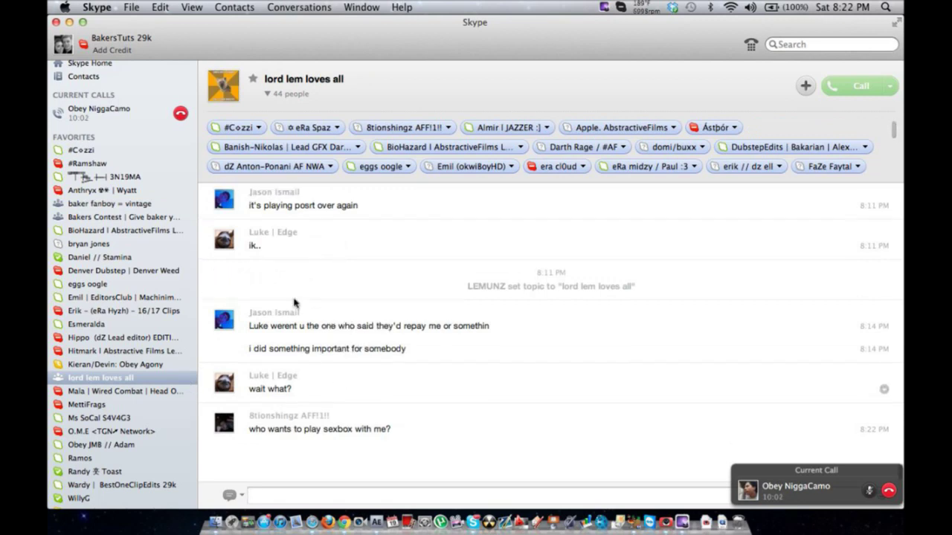
click(134, 206)
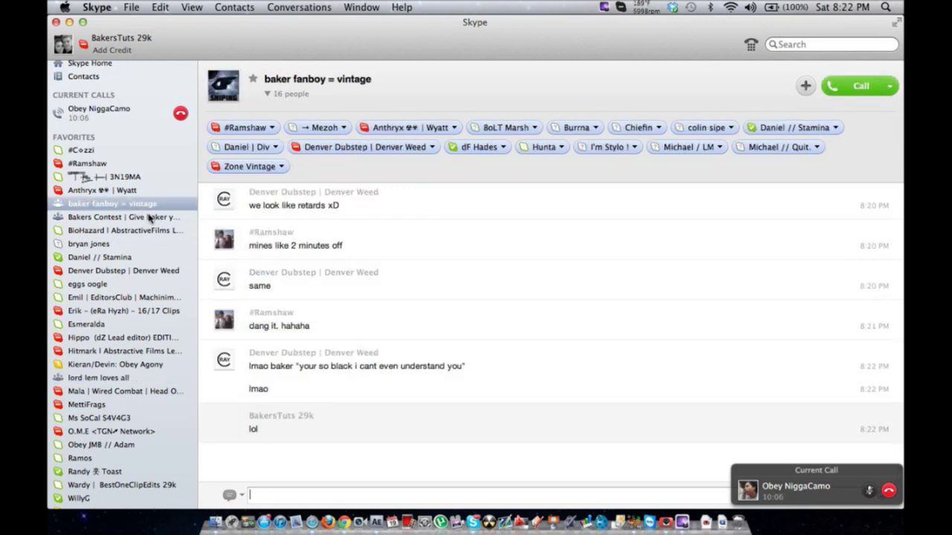
- Switch back to After Effects and examine the whole layer stack of Comp 1
key(ctrl+Right)
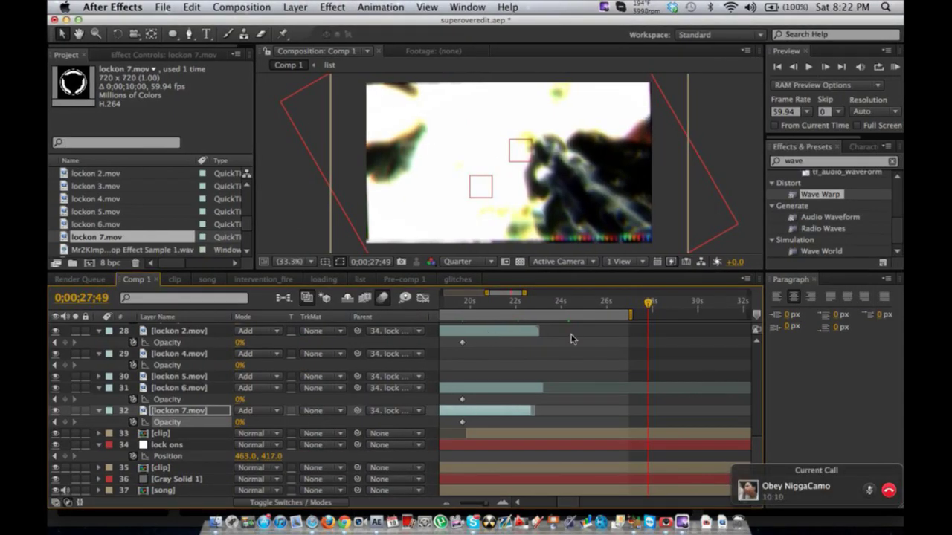
scroll(423, 363, up, 5)
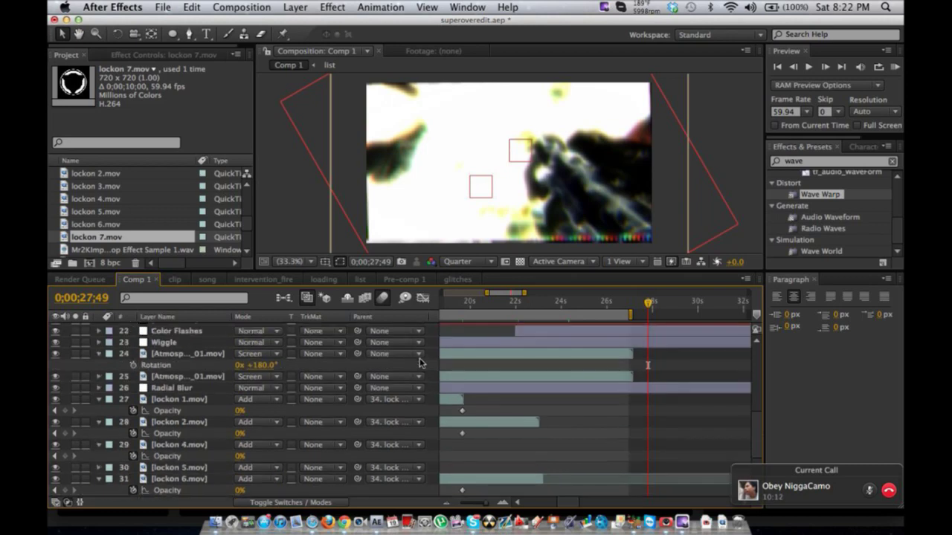
scroll(241, 368, up, 6)
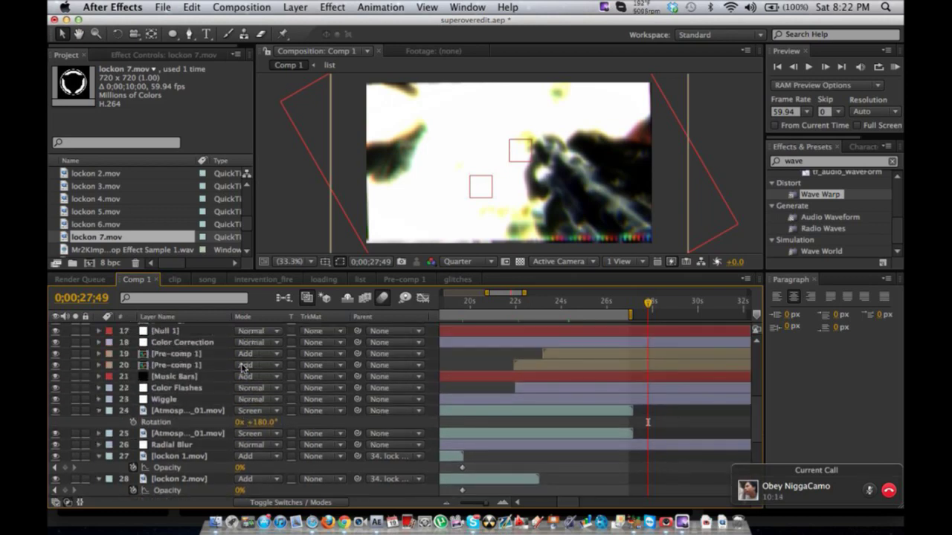
scroll(242, 368, up, 2)
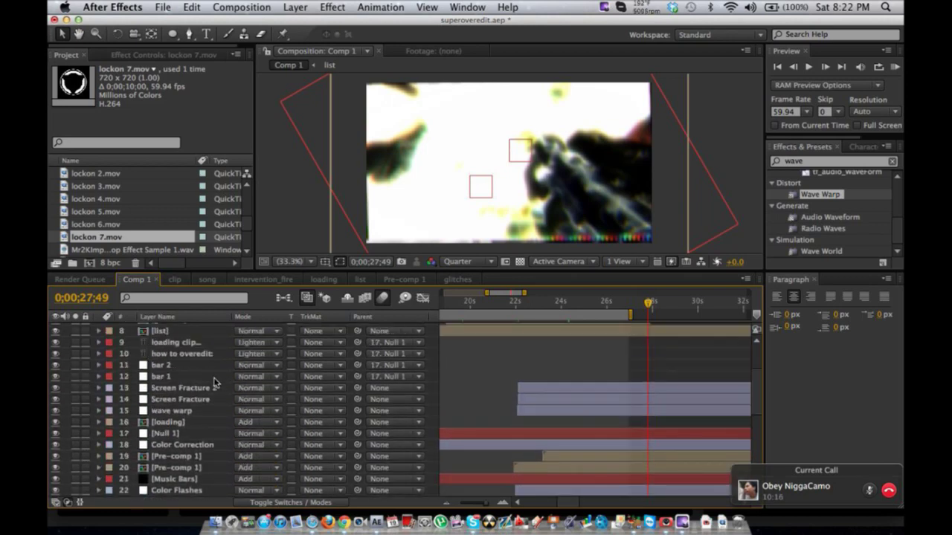
scroll(214, 383, up, 4)
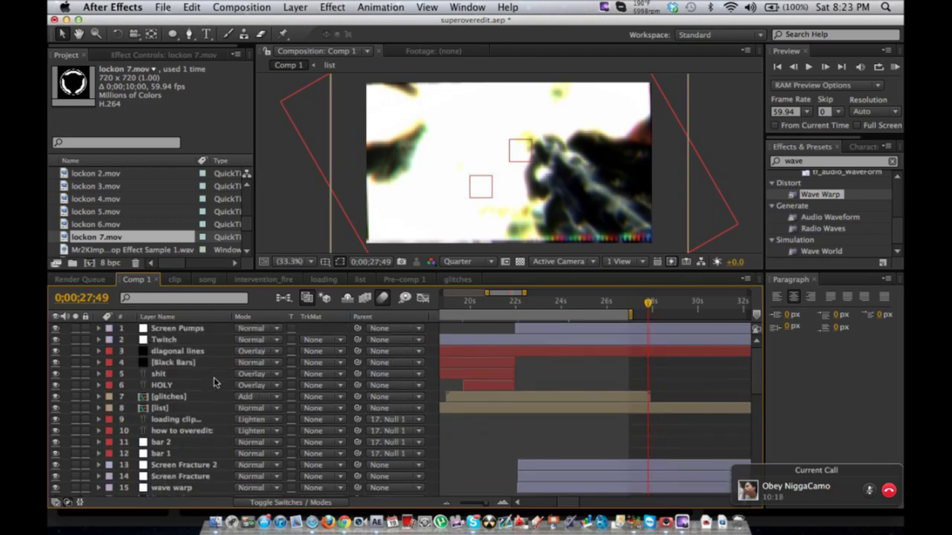
scroll(214, 382, down, 1)
scroll(215, 382, up, 1)
scroll(214, 382, down, 15)
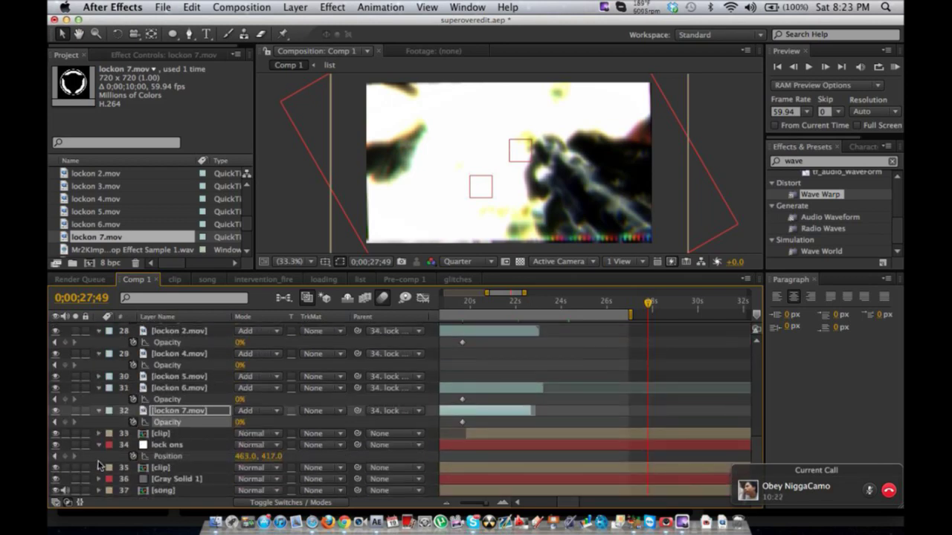
- Collapse the open properties of the lock ons null, the lockon 7, 6, 4, 2 and 1 layers, and the upper Atmosphere layer
click(100, 446)
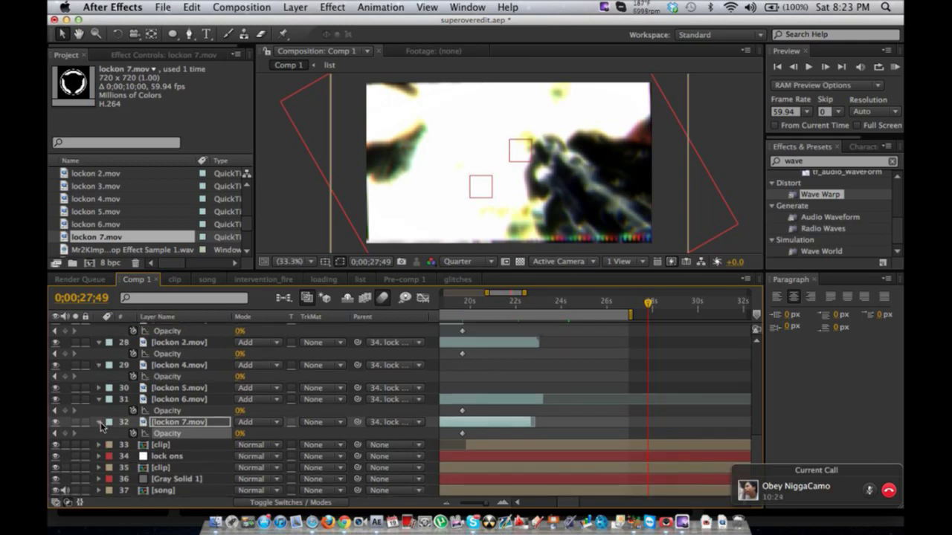
click(100, 422)
click(99, 411)
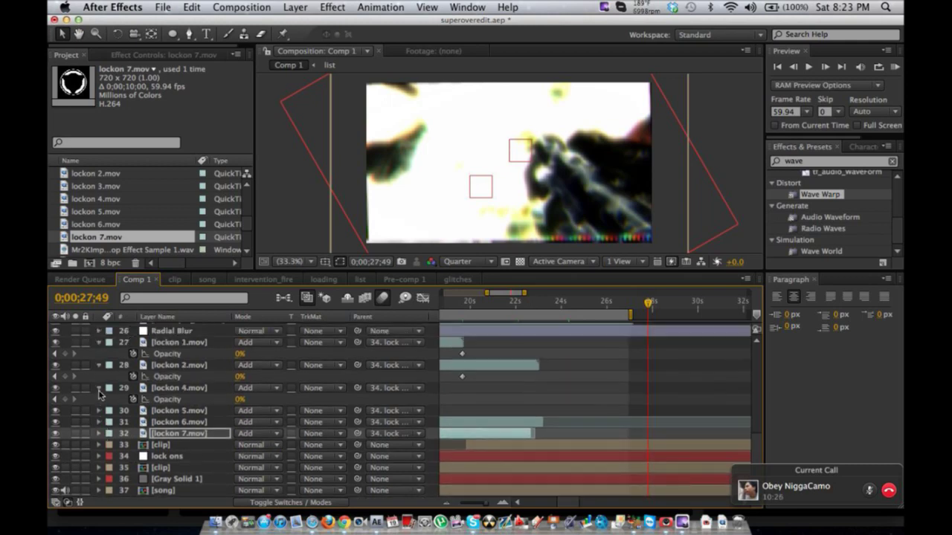
click(99, 389)
click(99, 377)
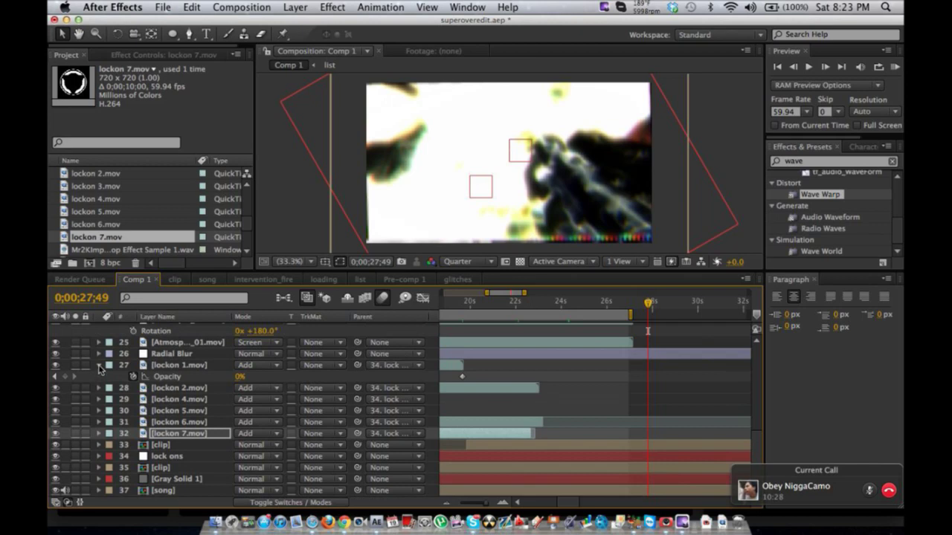
click(100, 368)
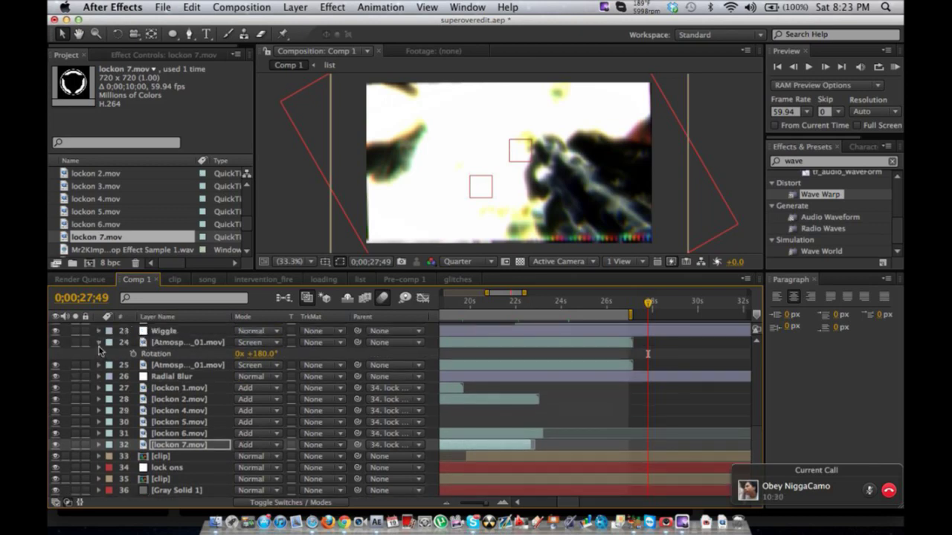
click(99, 349)
click(99, 343)
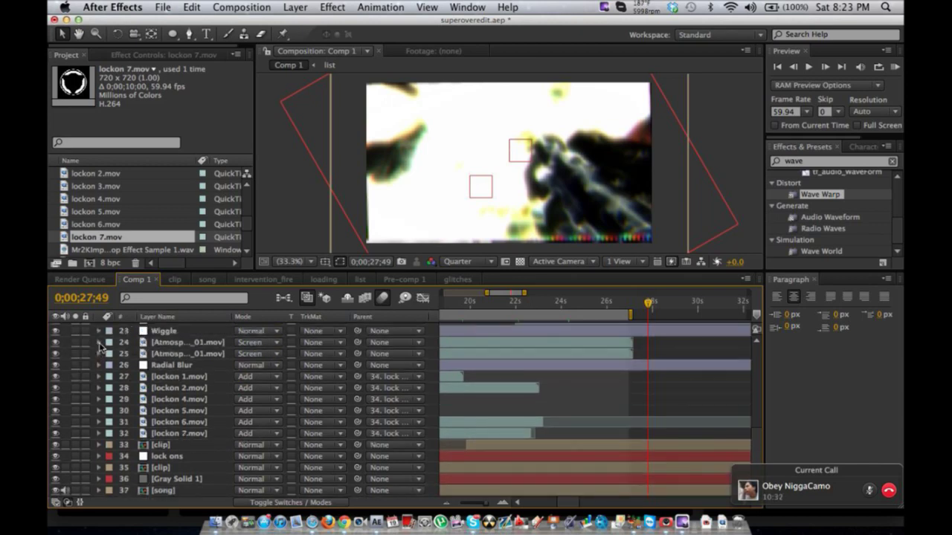
- Set the Audio Spectrum Maximum Height of the Music Bars layer to 3000 at its last keyframe, 0;00;18;35
scroll(216, 403, up, 4)
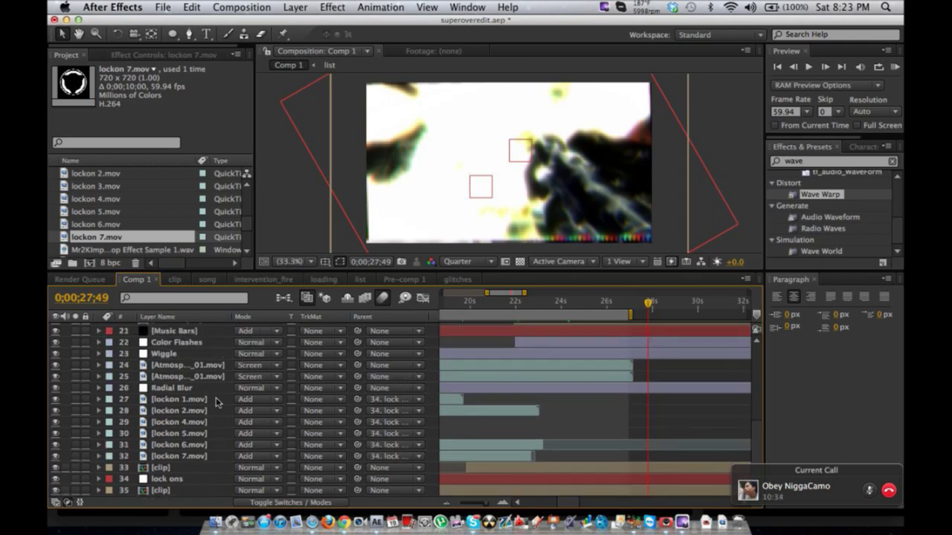
click(199, 357)
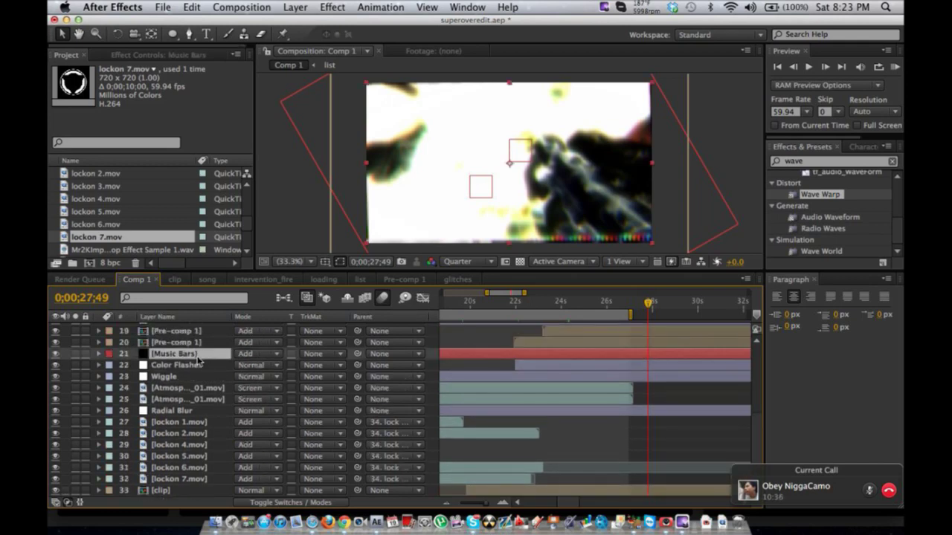
click(182, 56)
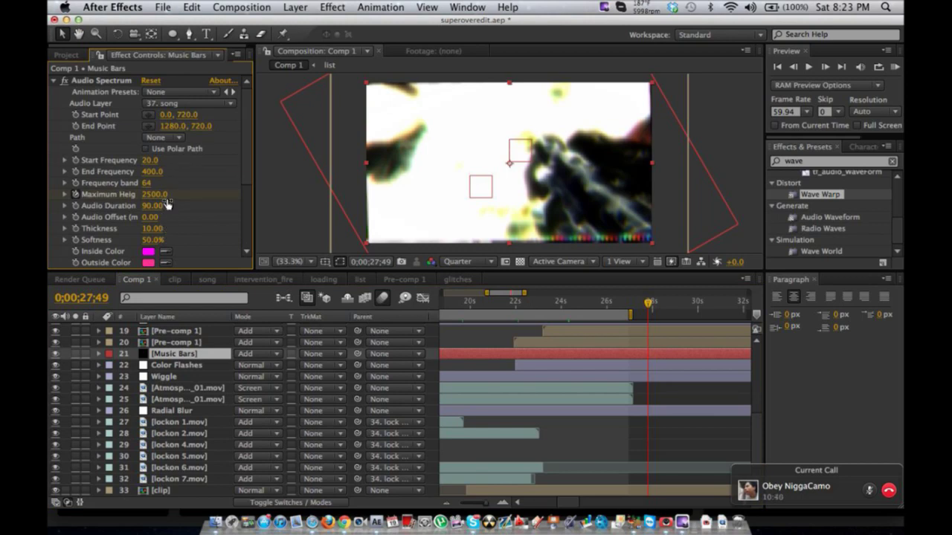
key(u)
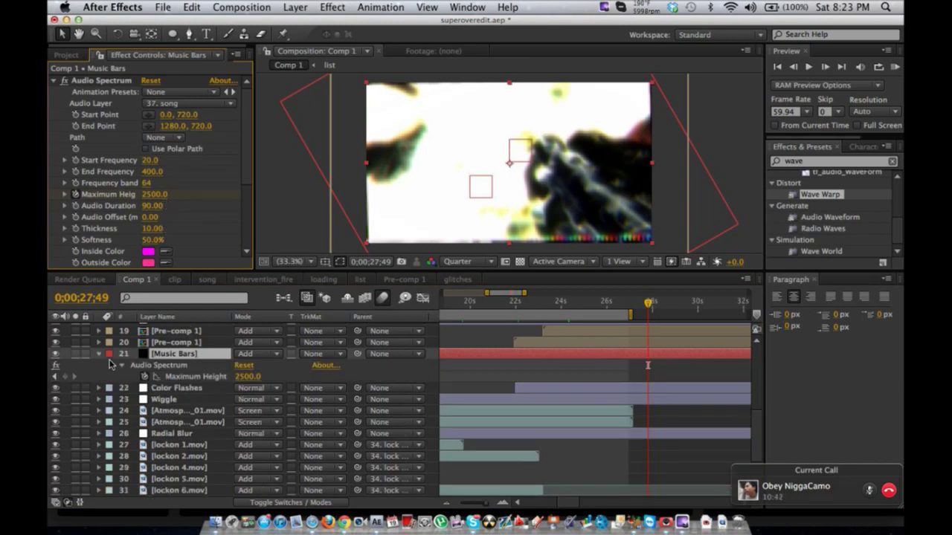
click(56, 377)
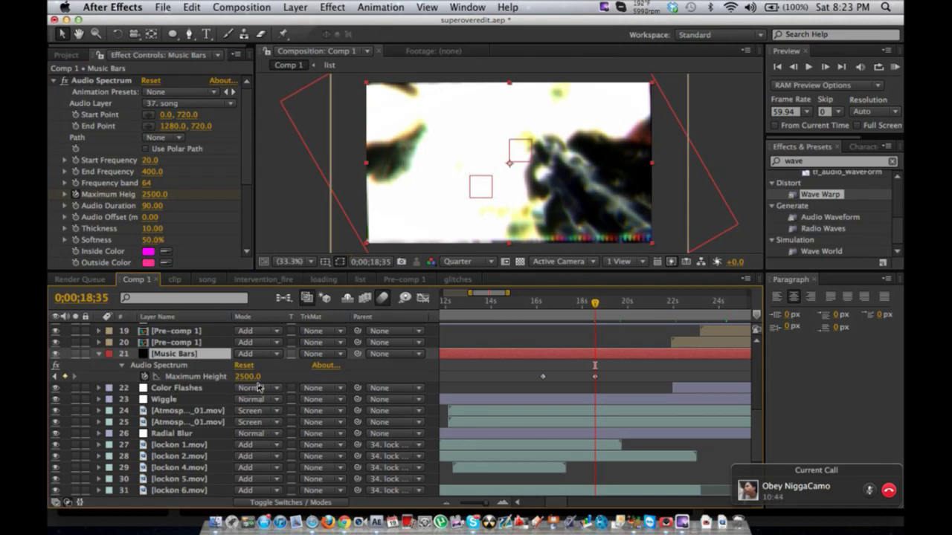
click(249, 376)
text(300)
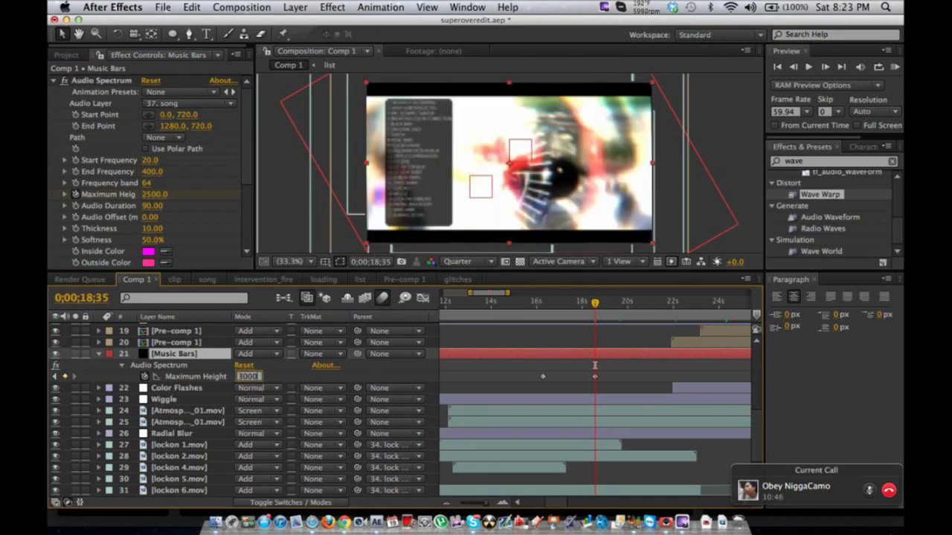
key(Return)
- Duplicate the Music Bars layer and set the copy's rotation to 180 degrees
click(208, 355)
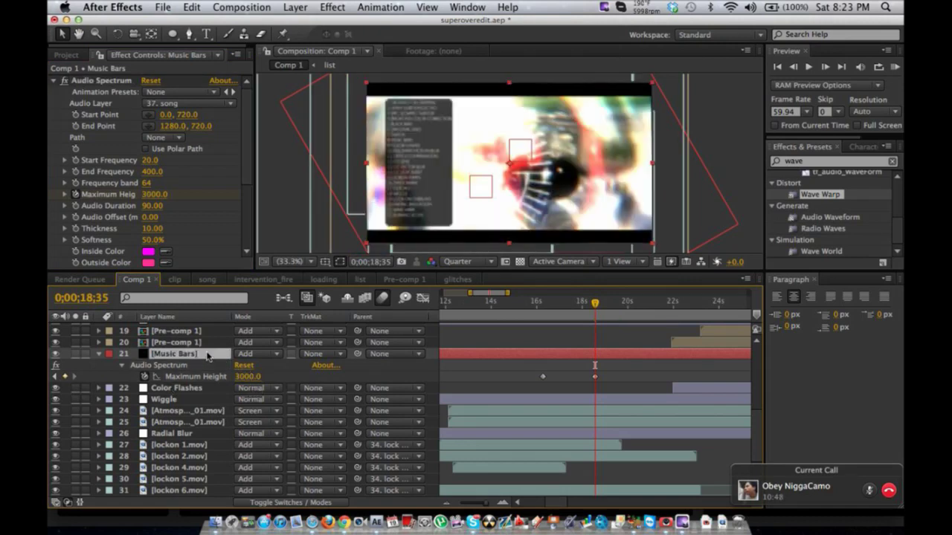
key(ctrl+d)
key(r)
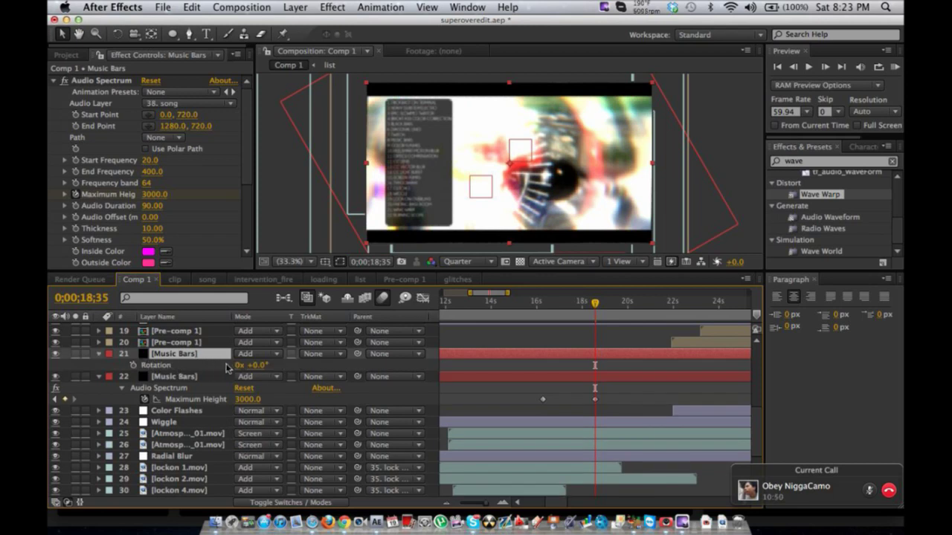
click(257, 365)
text(180)
key(Return)
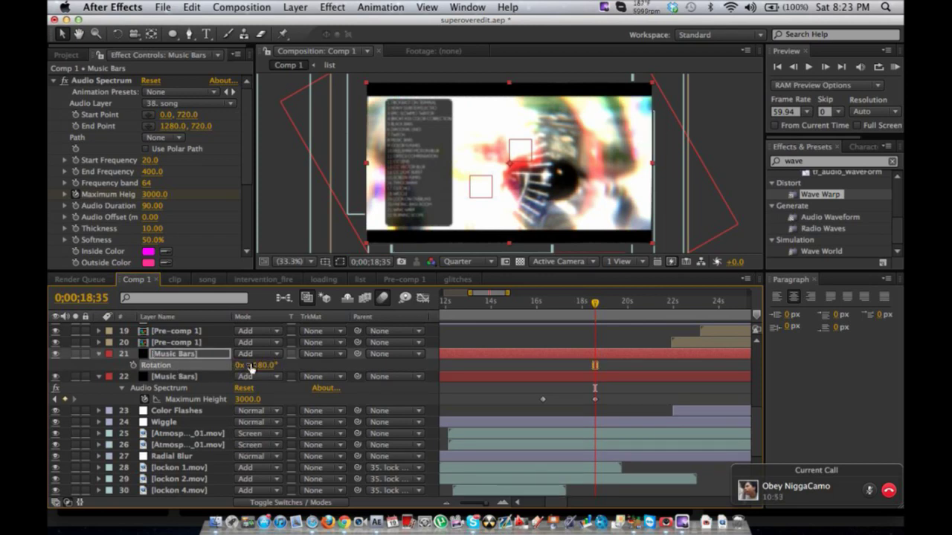
click(220, 356)
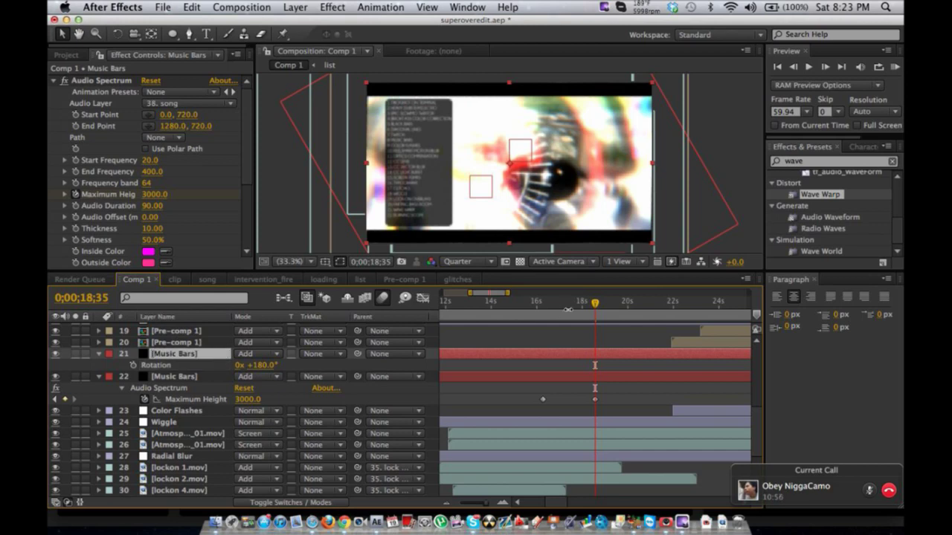
- Scrub through Comp 1 past 0;00;23;15 and 0;00;28;27 to check the frames, stopping at 0;00;29;59
drag(608, 307, 680, 300)
drag(679, 300, 704, 300)
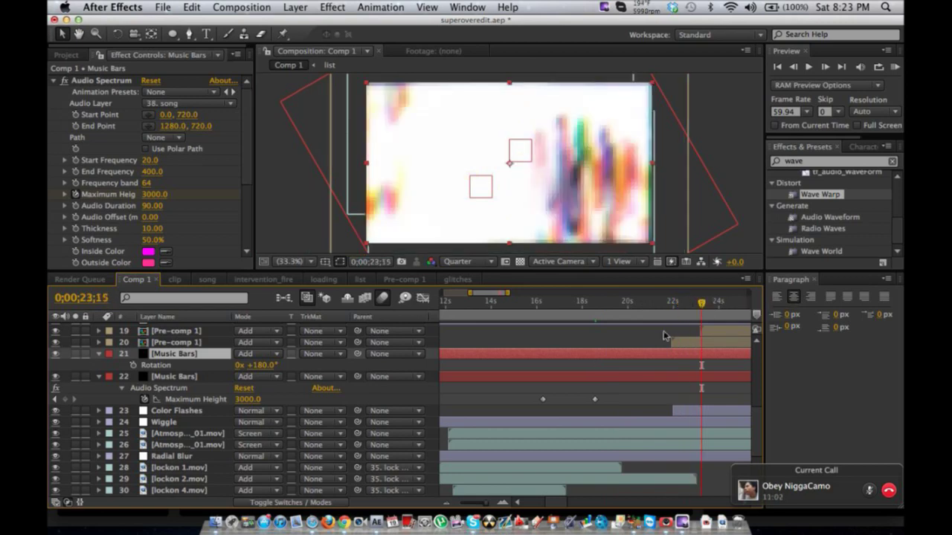
scroll(649, 381, right, 2)
scroll(649, 381, right, 10)
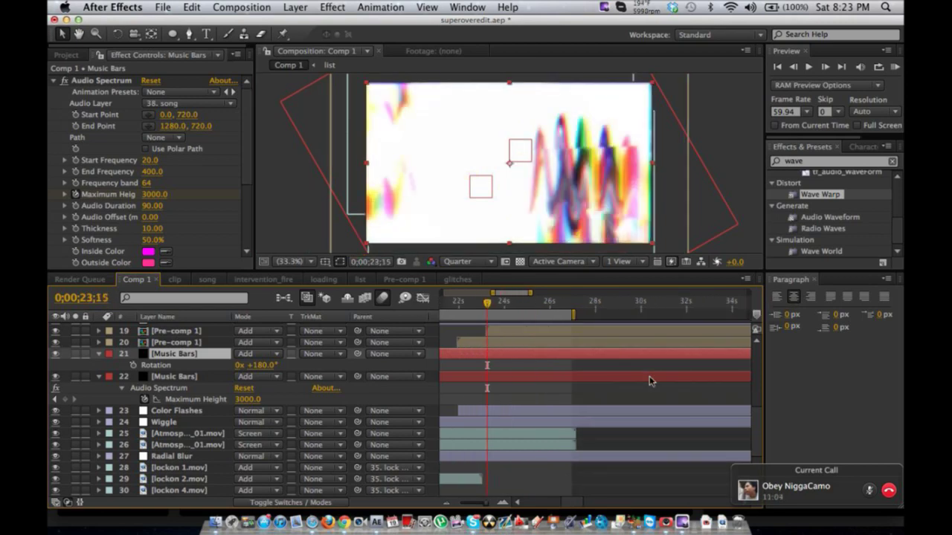
drag(584, 301, 606, 301)
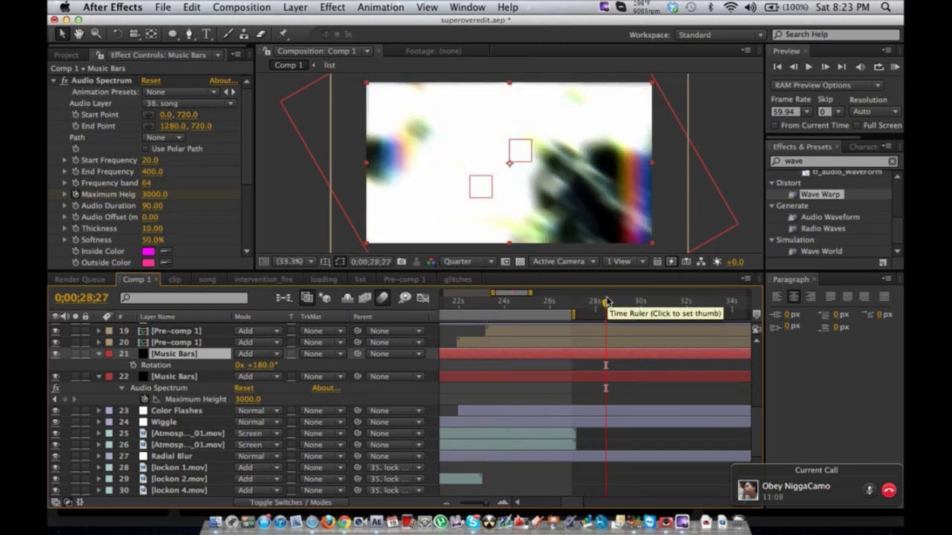
drag(622, 301, 640, 301)
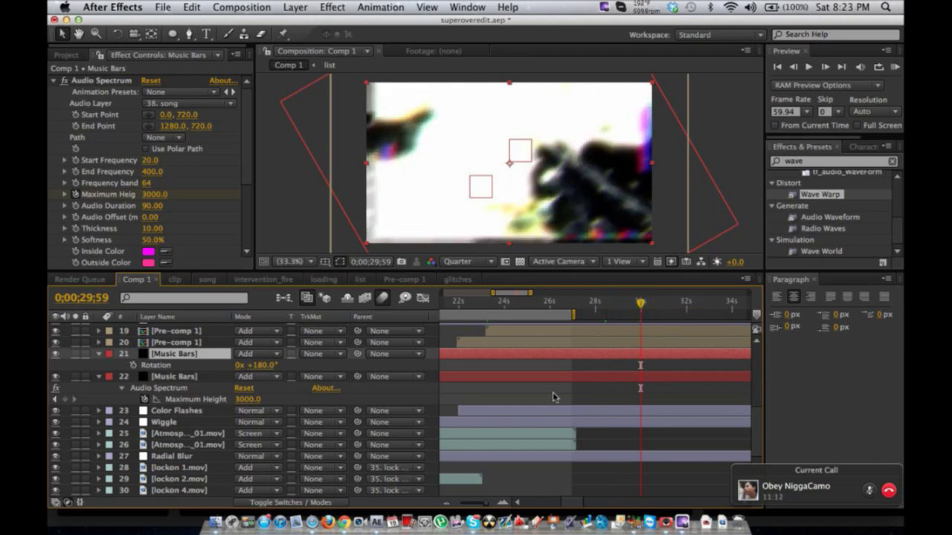
- Switch to Skype and read the group chat with unread messages
key(super+Tab)
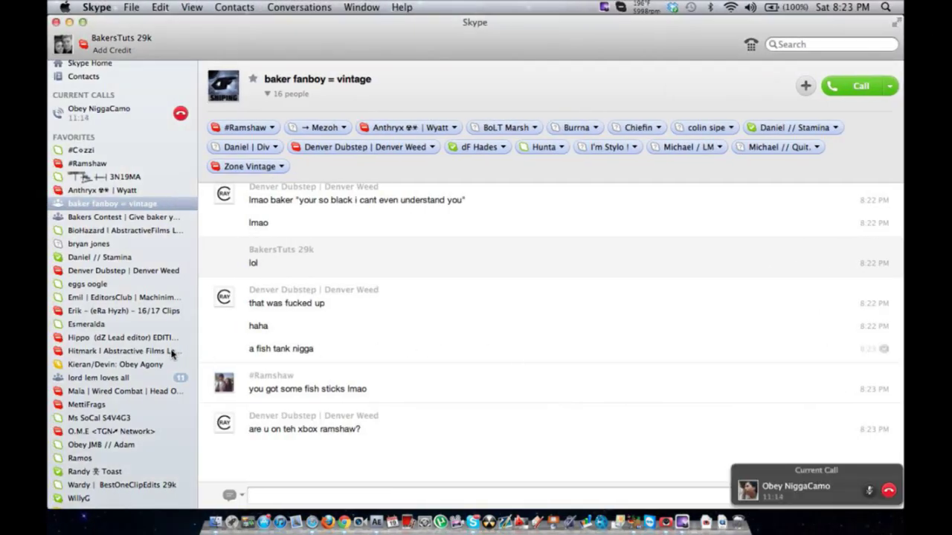
click(156, 379)
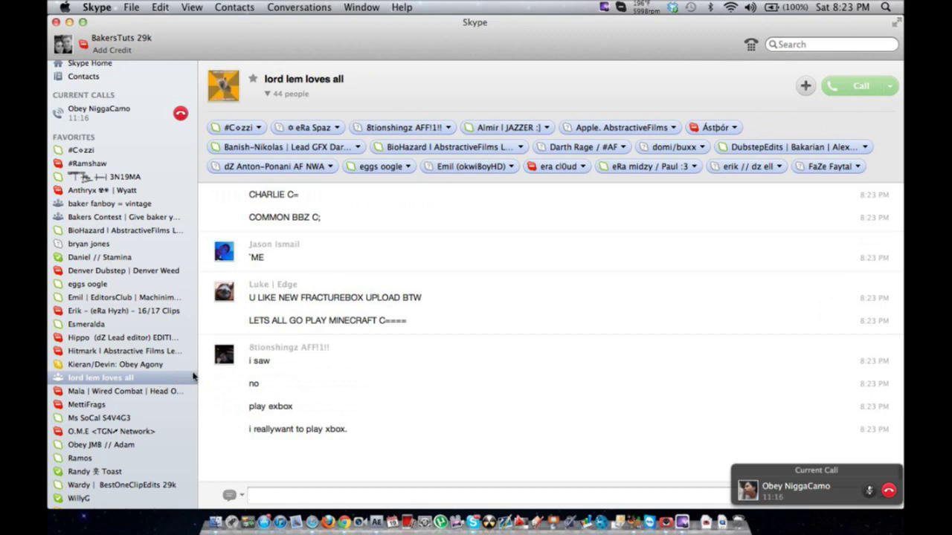
- Switch to Safari and post the live comment "its 3 min behind" on the Live Editing 1 video
key(super+Tab)
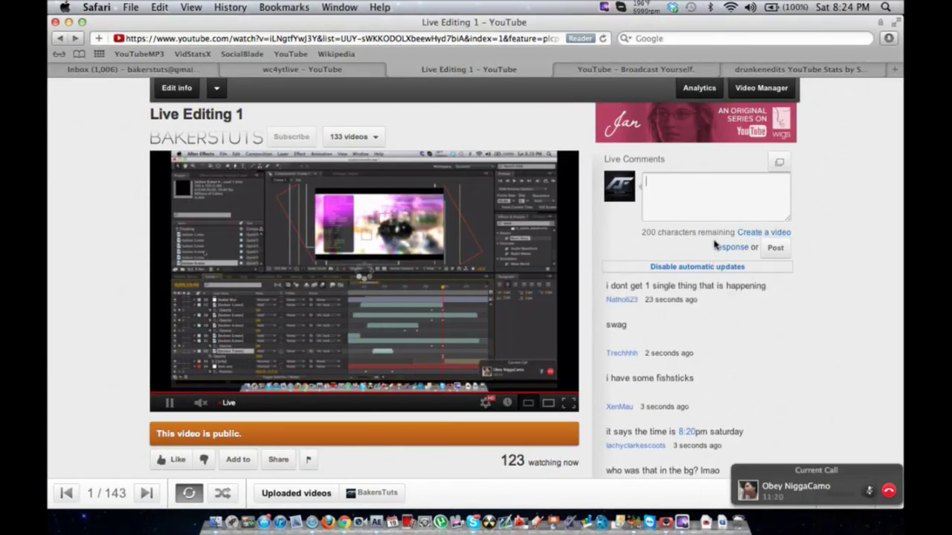
click(722, 216)
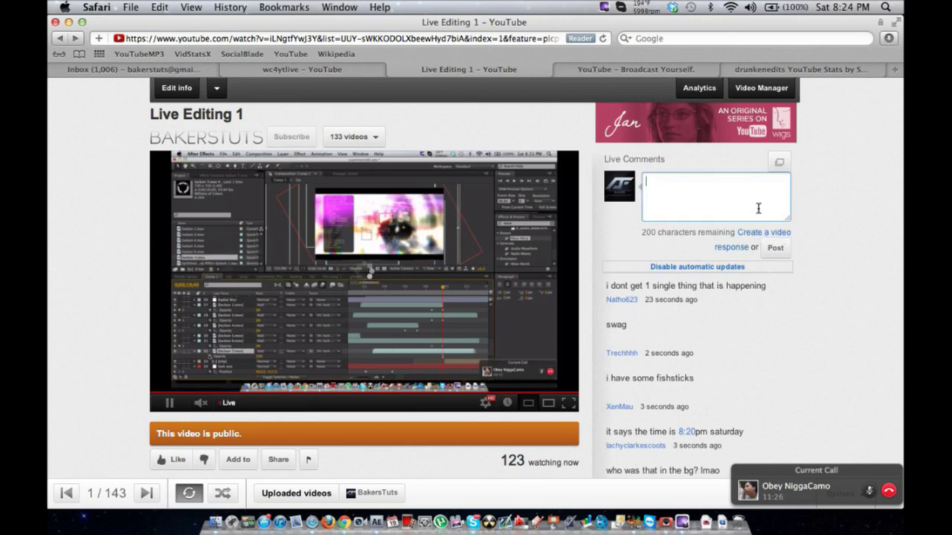
text(its 3 min behin)
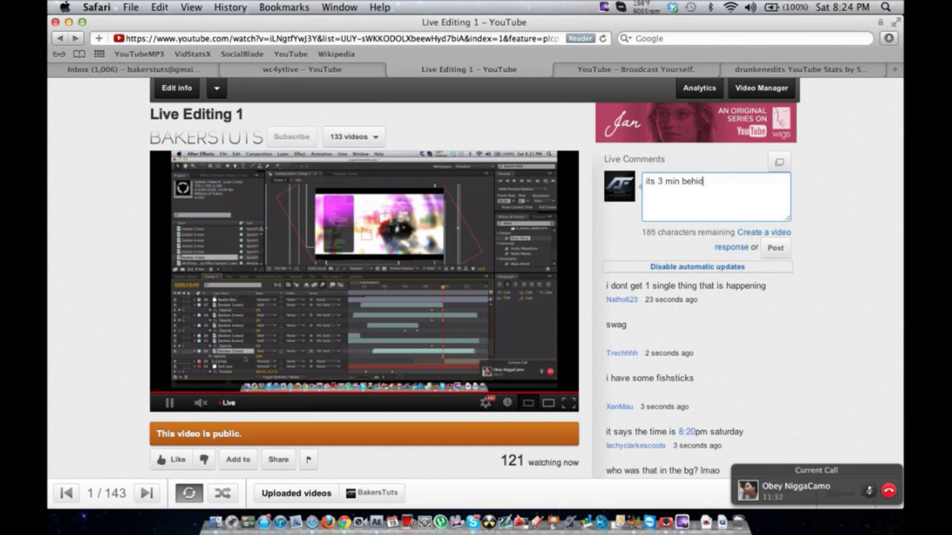
text(d)
click(775, 249)
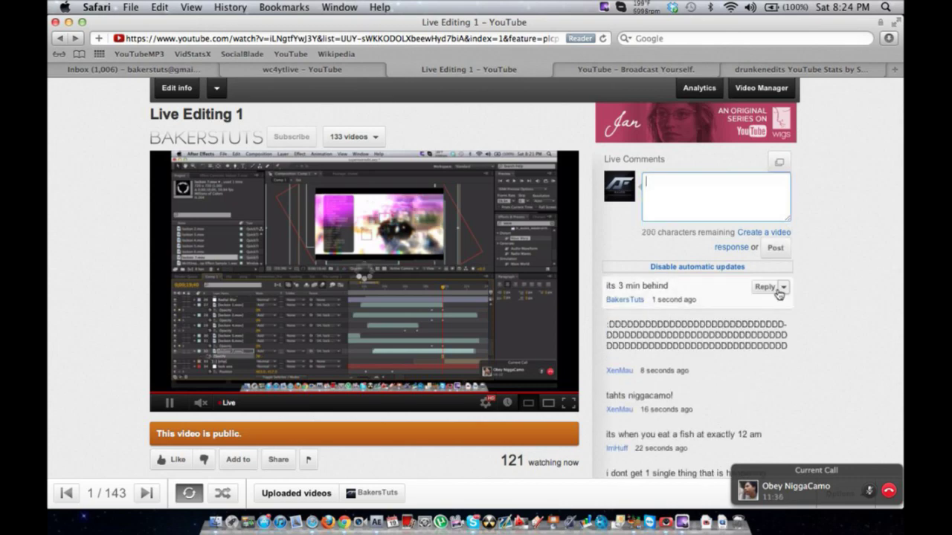
- Switch to Skype and open the current call to check the Torch_Turbulent_01.mov file transfer
key(super+Tab)
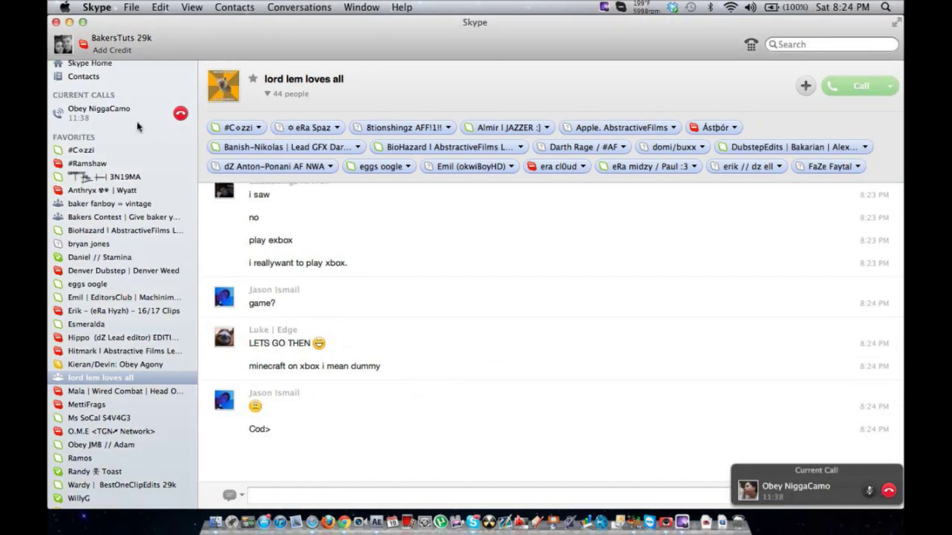
click(133, 119)
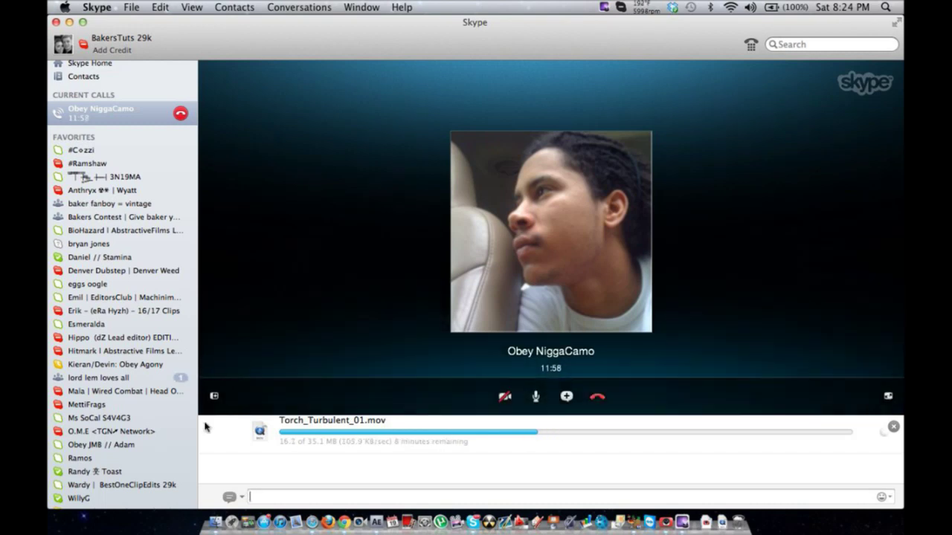
- Switch back to After Effects and collapse the open properties of both Music Bars layers
key(ctrl+Right)
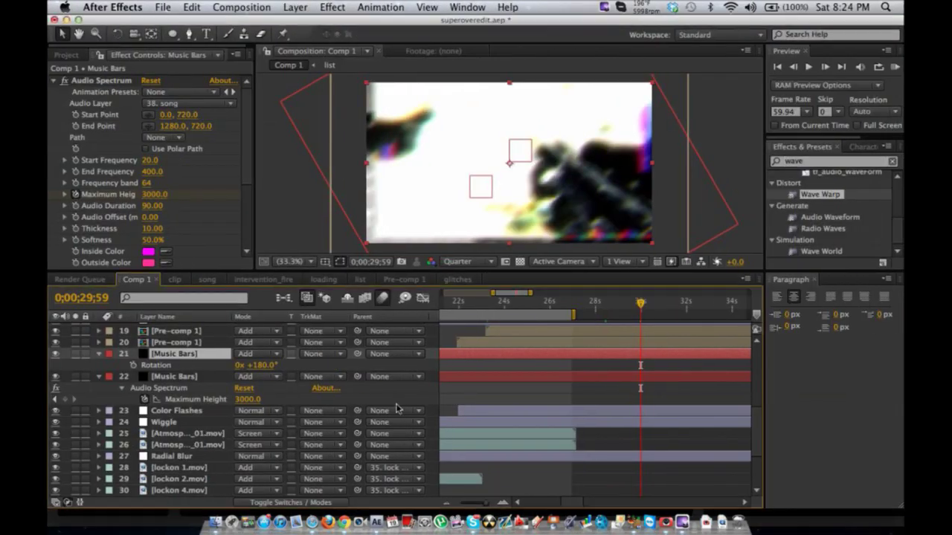
click(98, 353)
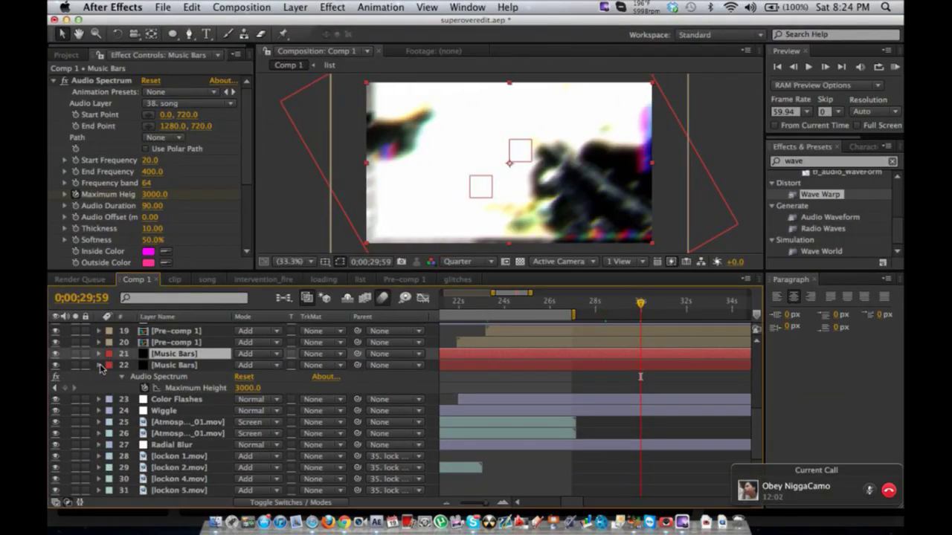
click(99, 365)
- Examine the Comp 1 timeline and layer stack, and open the upper Pre-comp 1 layer to view its contents
scroll(473, 341, left, 3)
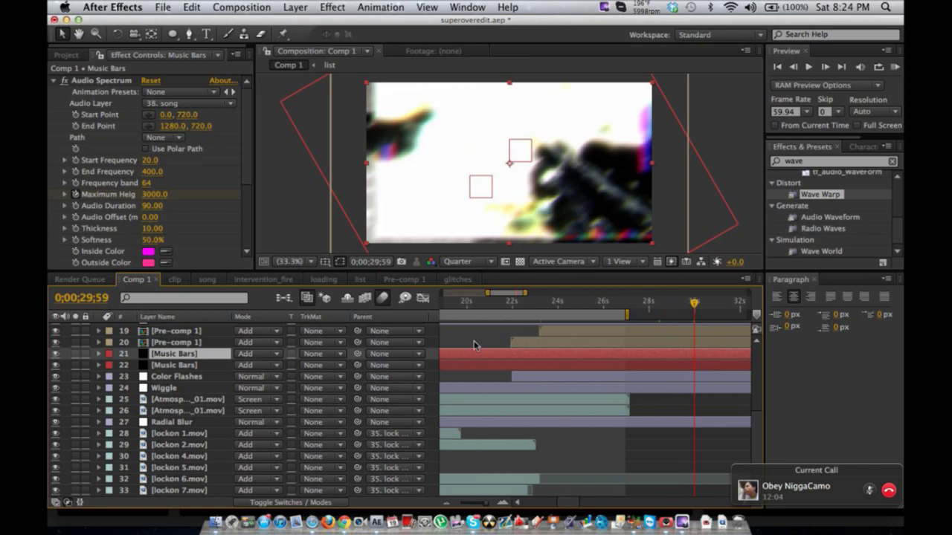
scroll(490, 318, left, 4)
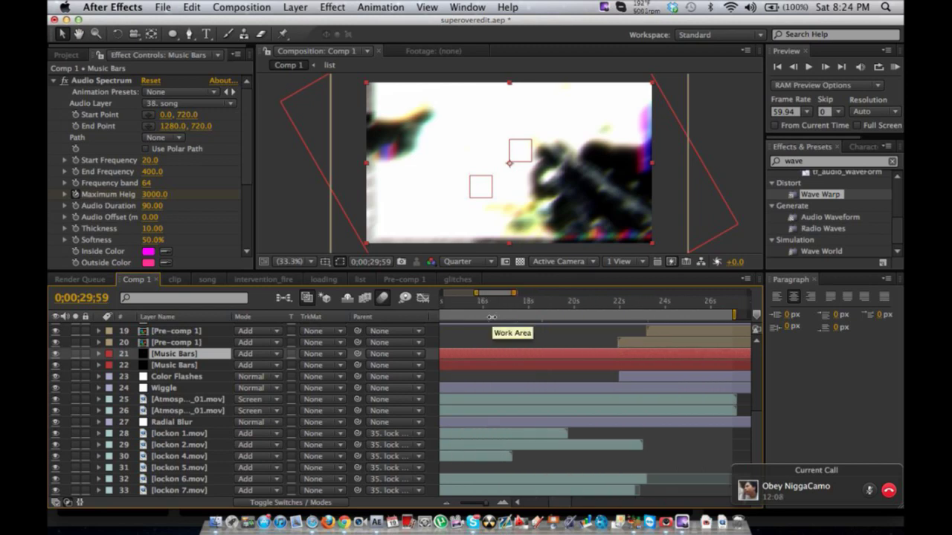
scroll(491, 317, right, 4)
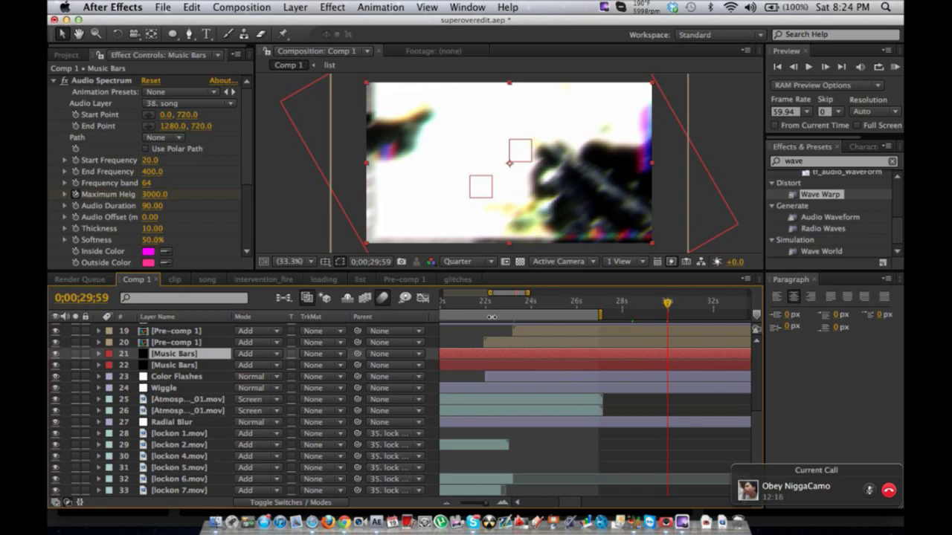
scroll(521, 388, down, 3)
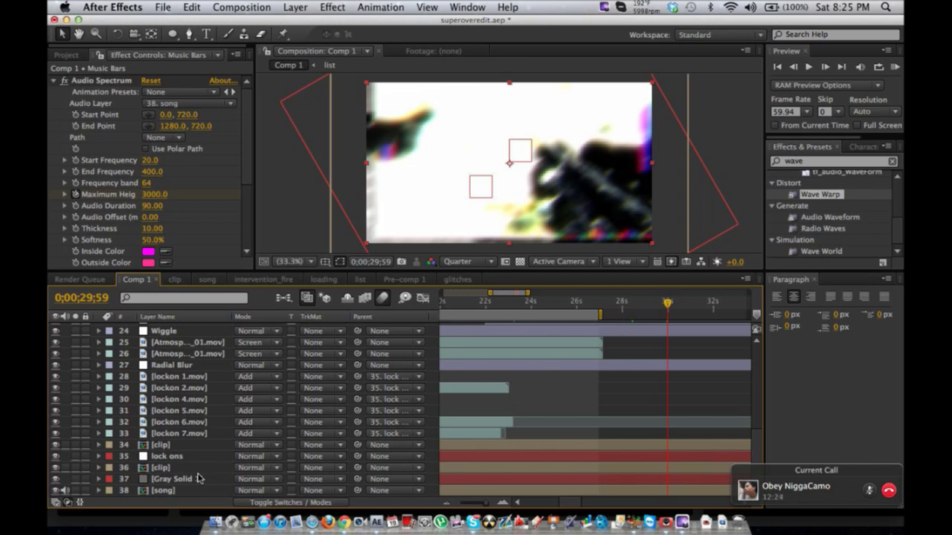
scroll(200, 446, up, 4)
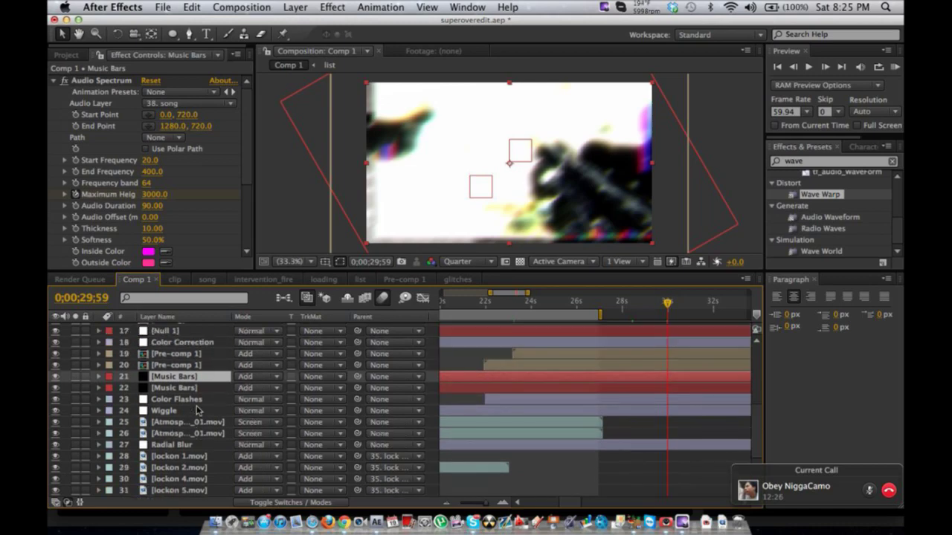
double_click(204, 356)
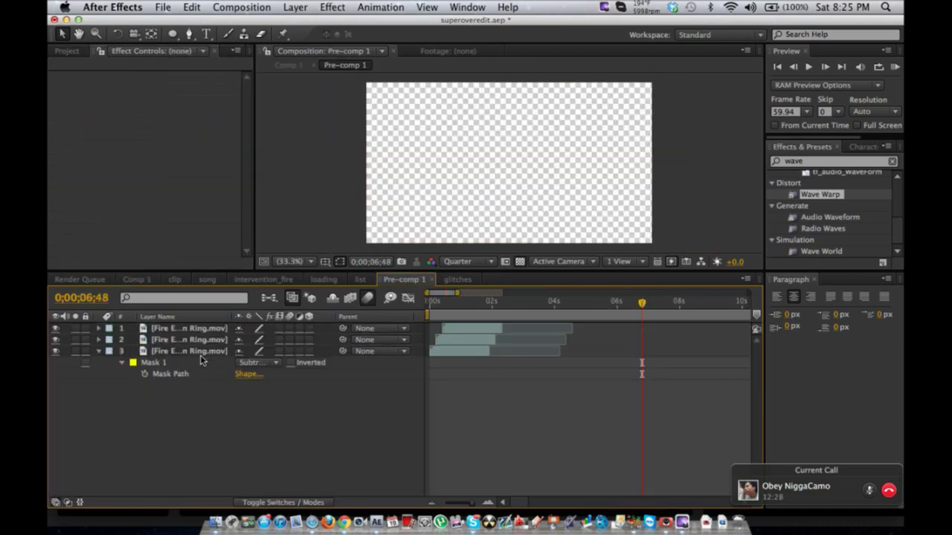
- Return to Comp 1, duplicate the upper Pre-comp 1 layer and shift the copy to start at about 25 seconds
click(142, 281)
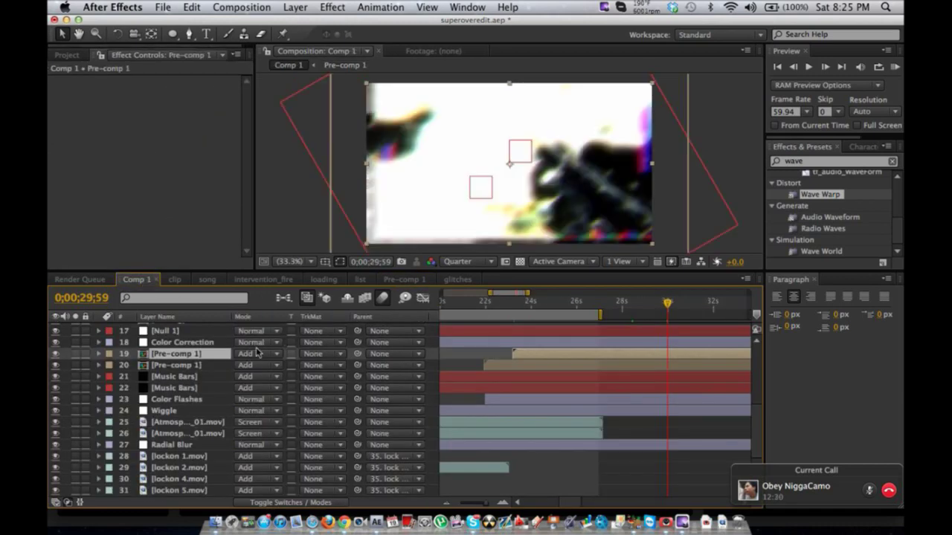
key(super+d)
drag(527, 356, 574, 357)
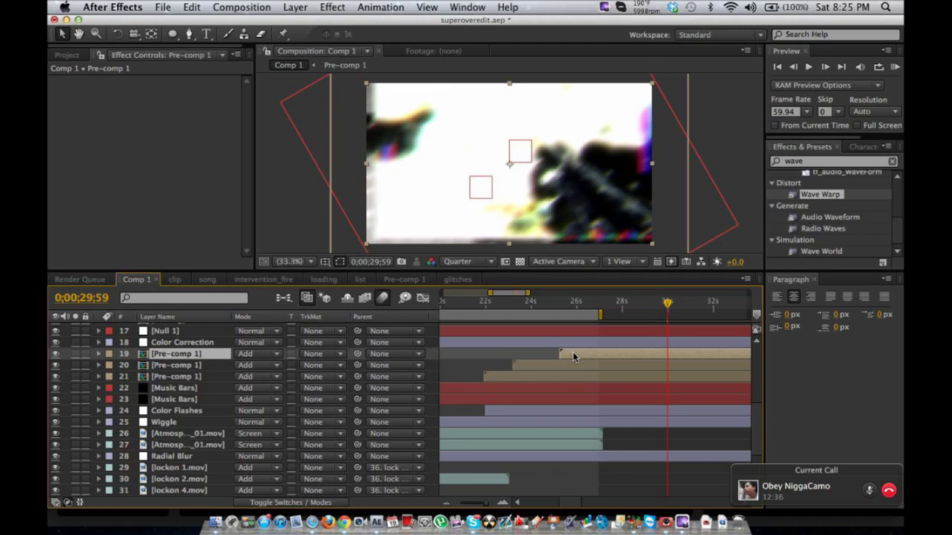
- Start a footage import into the project and search the Mac for "blood"
click(74, 56)
key(super+i)
click(698, 58)
text(blood)
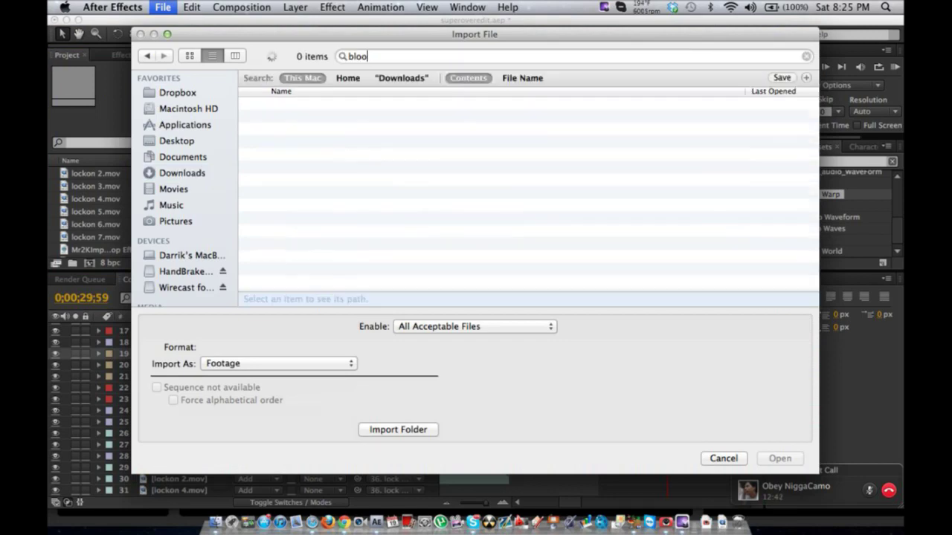
- Switch to Safari and read the newest live comments on the Live Editing 1 video
key(ctrl+Right)
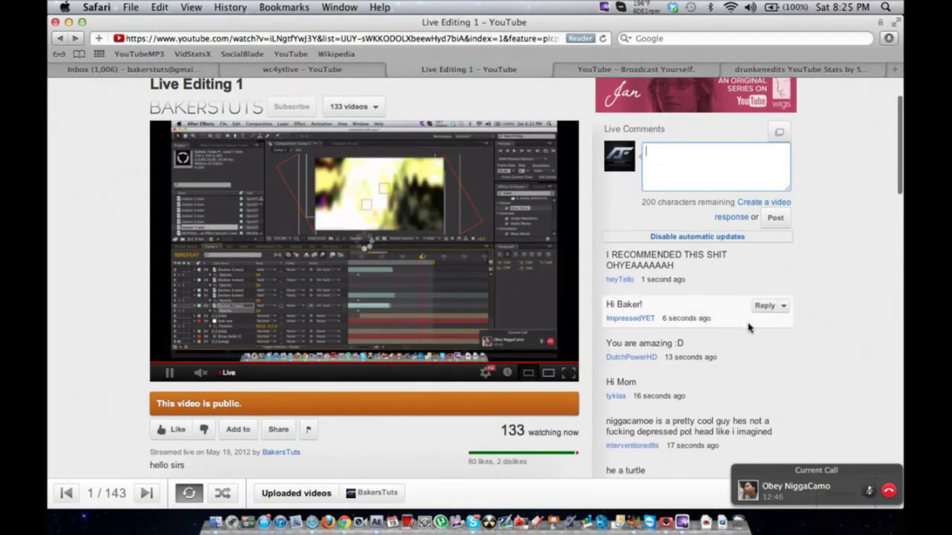
scroll(747, 323, down, 1)
scroll(748, 328, down, 1)
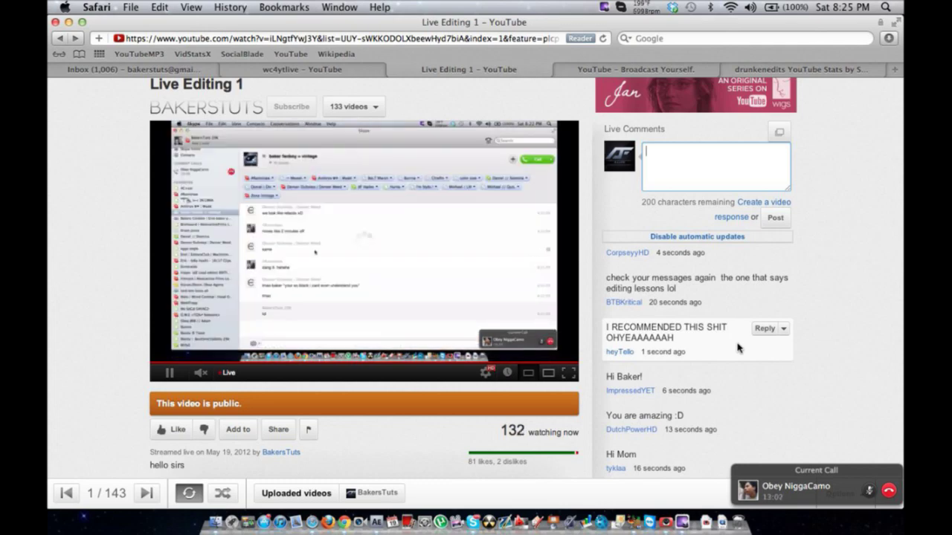
- Load the YouTube channel page of the contact in the current call in a new browser tab
scroll(814, 226, up, 5)
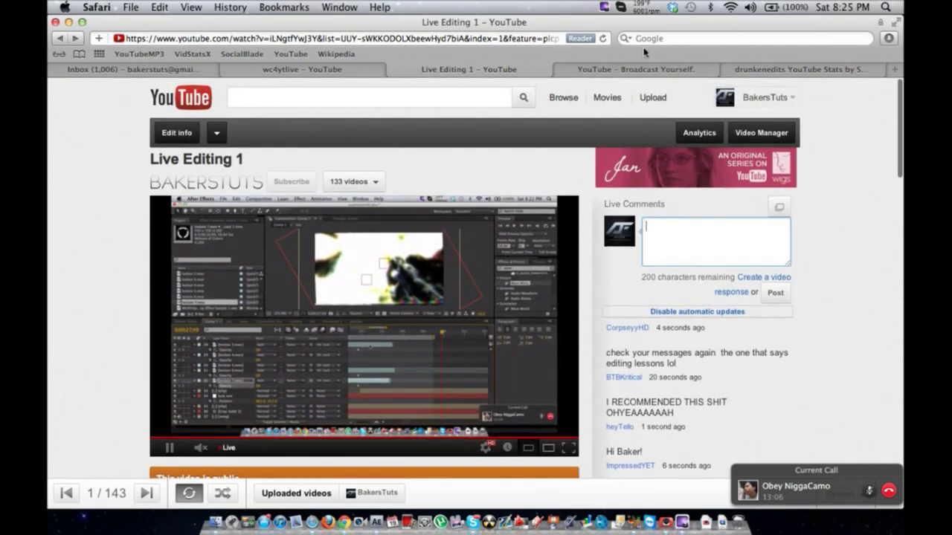
key(super+t)
text(youtube.co)
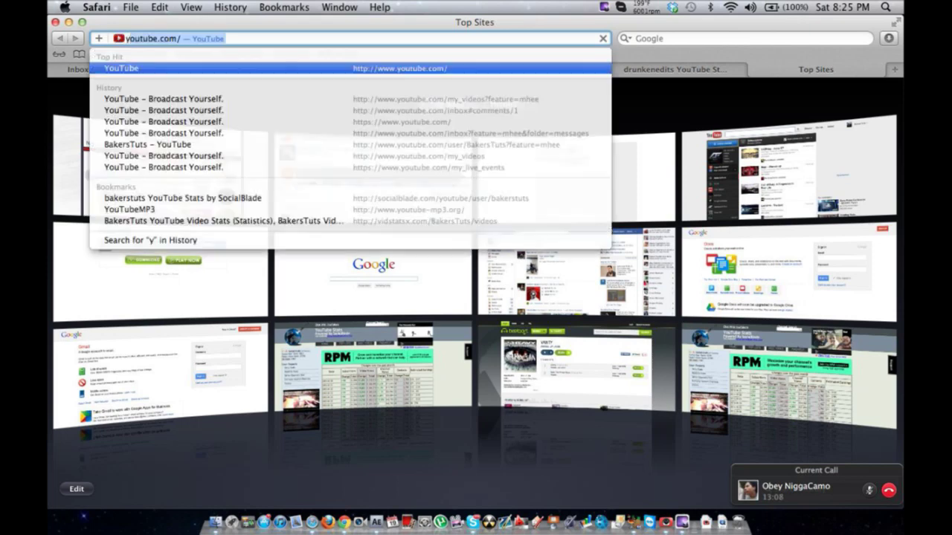
key(BackSpace)
text(m)
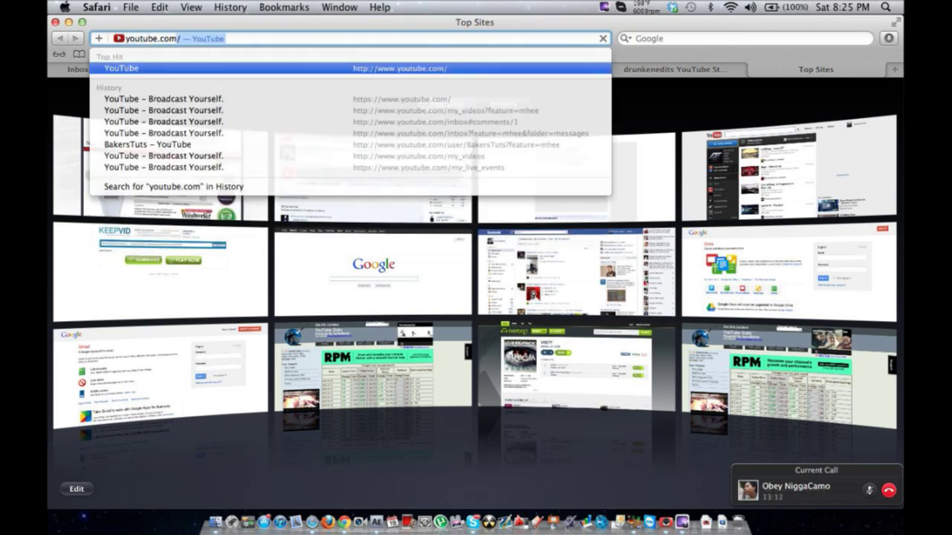
text(nig)
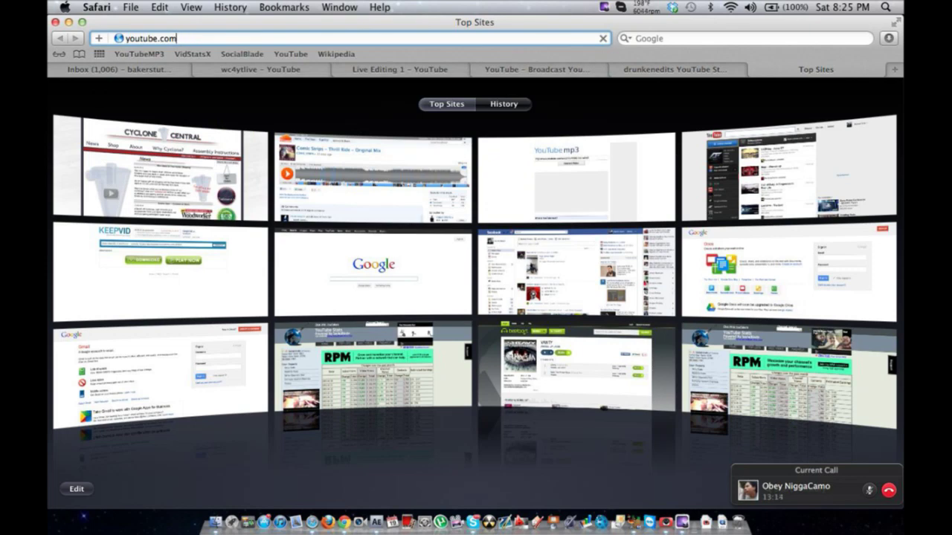
text(/niggacamo)
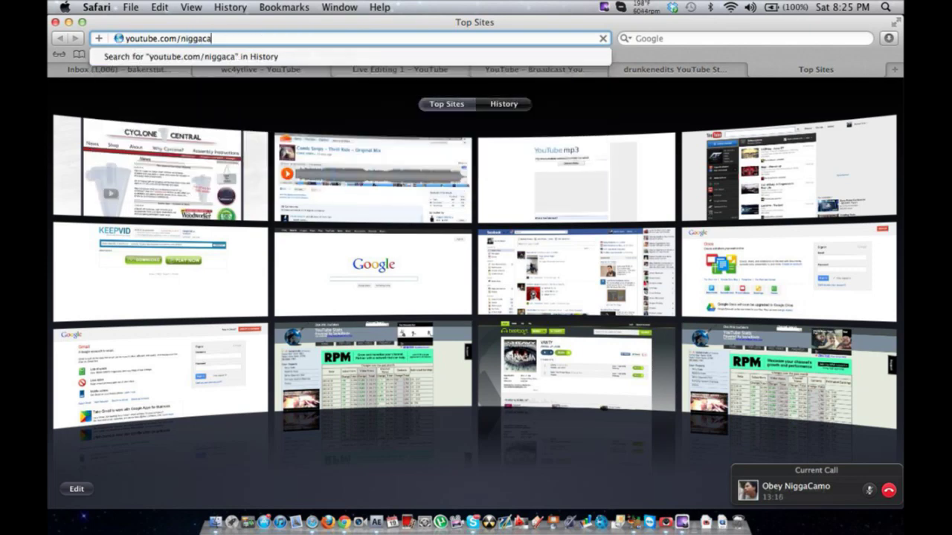
key(Return)
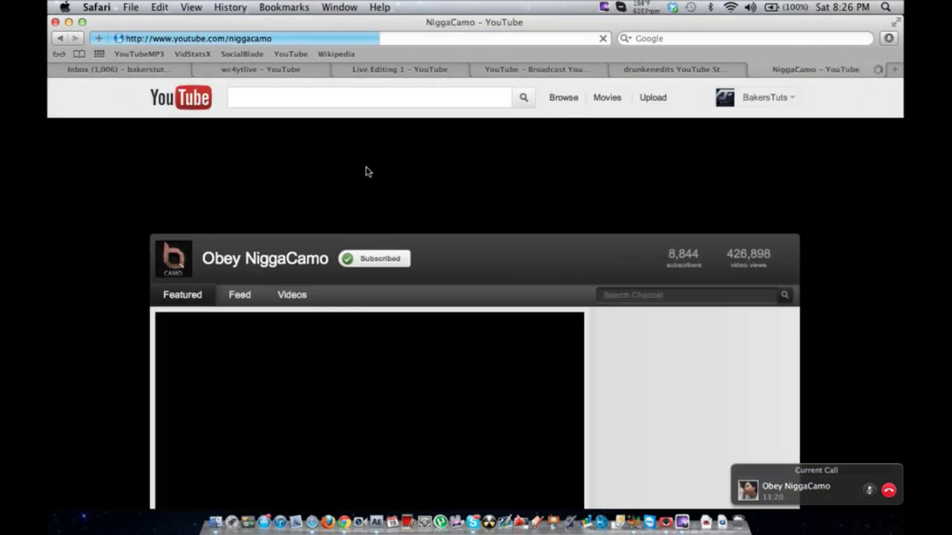
- Open the newest upload, the "magickittyz" video, from the channel's uploaded videos
scroll(111, 316, down, 5)
scroll(113, 318, down, 5)
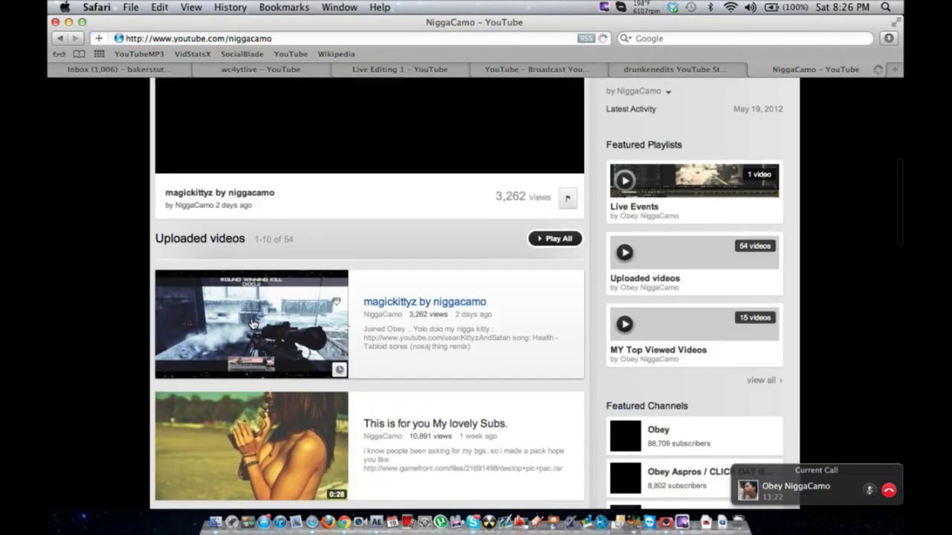
click(252, 323)
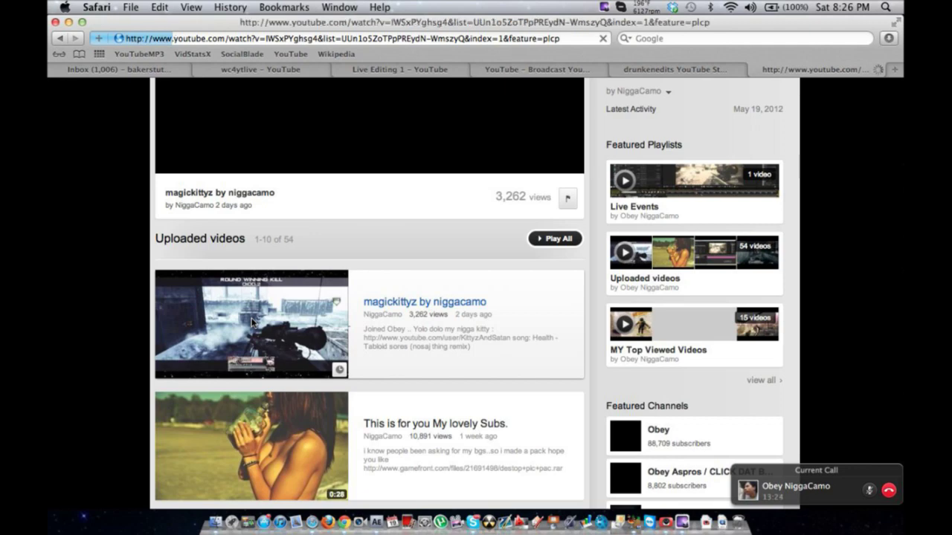
scroll(176, 292, down, 5)
scroll(149, 282, up, 8)
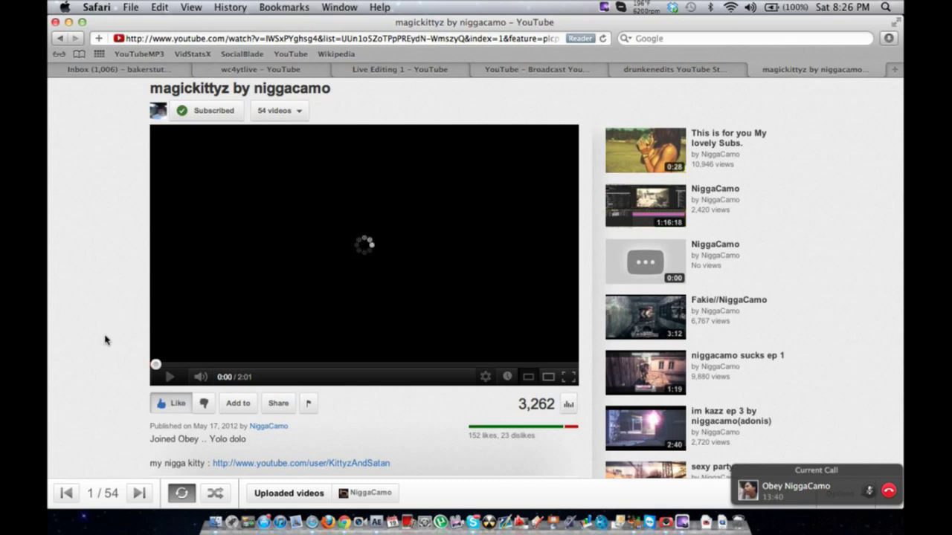
- Switch to Skype, post "hi" in the unread 16-person group chat and open the other unread group chat
key(ctrl+Right)
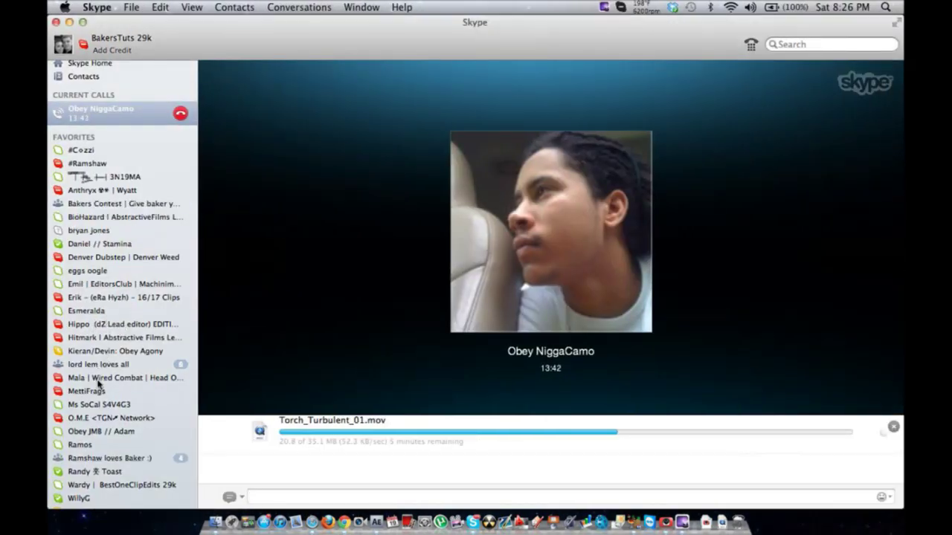
click(108, 458)
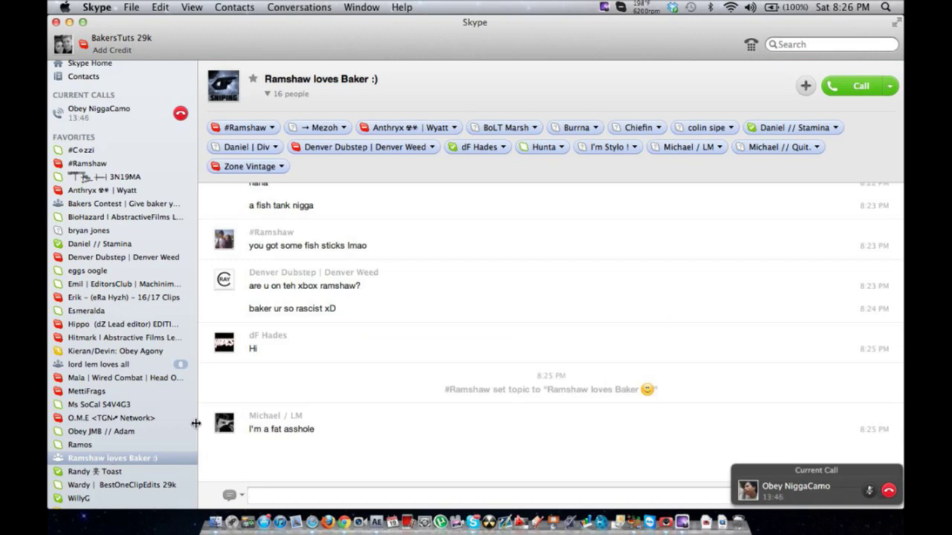
text(hi)
key(Return)
click(168, 366)
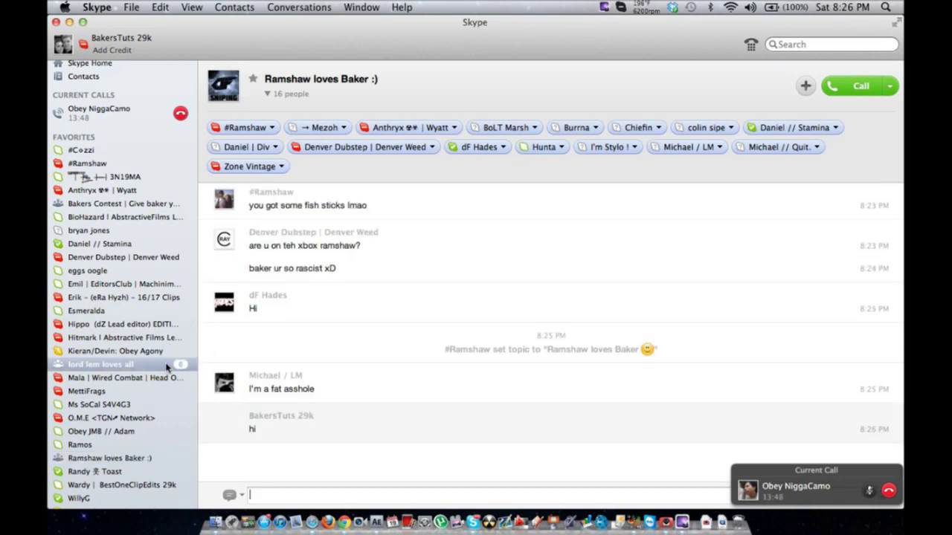
- Switch back to Safari, replay the "magickittyz" video from the start and reload its page
key(ctrl+Left)
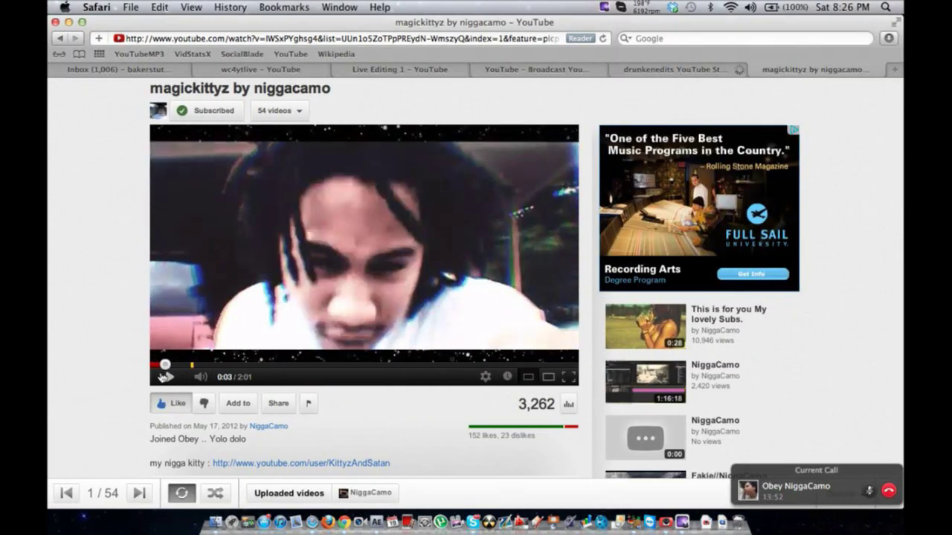
click(154, 364)
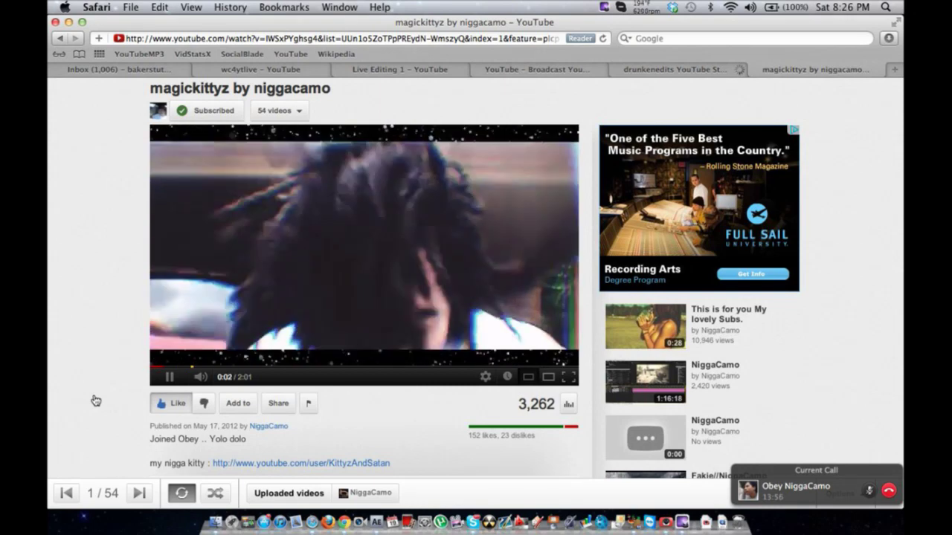
click(168, 377)
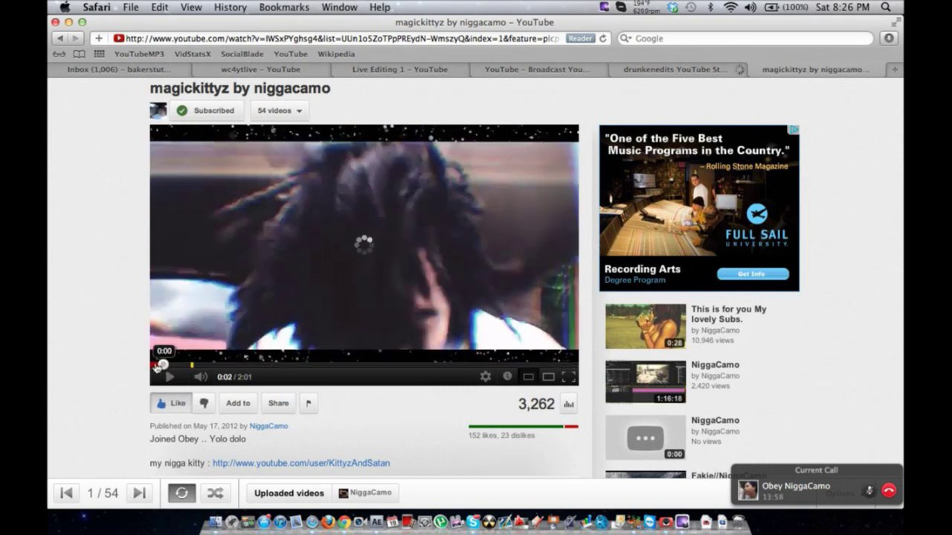
click(153, 366)
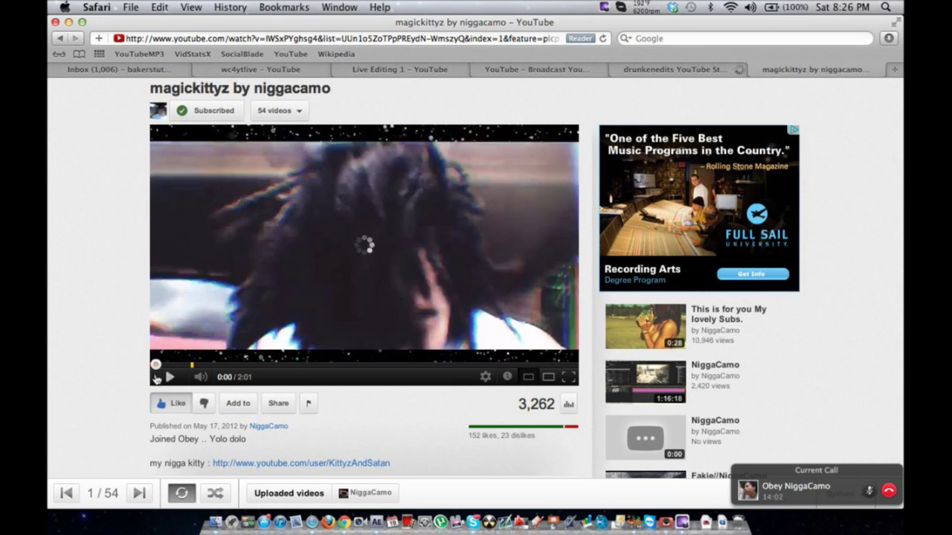
click(166, 377)
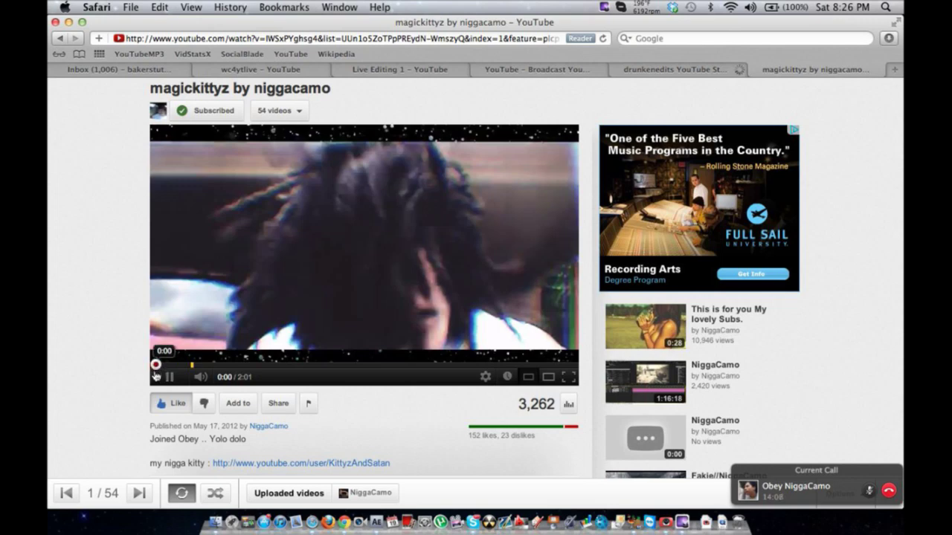
click(604, 39)
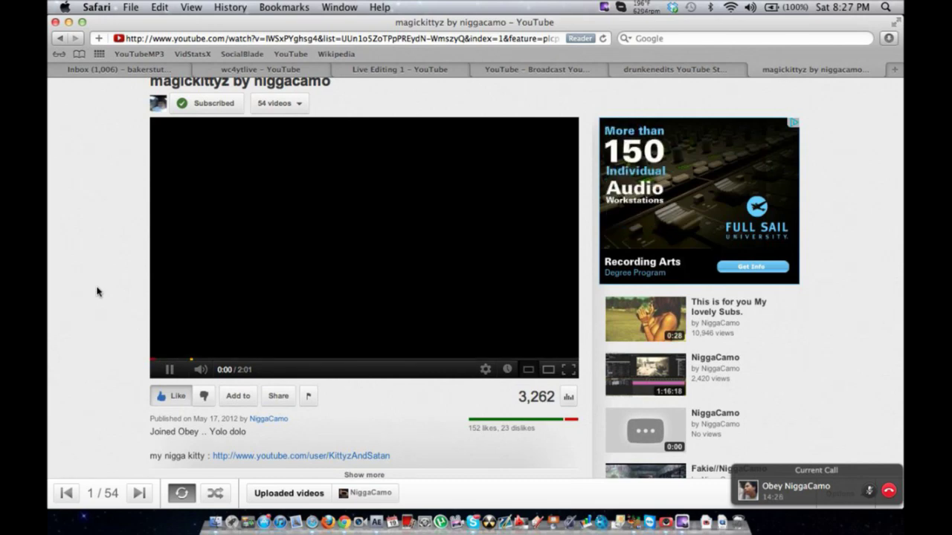
key(ctrl+Right)
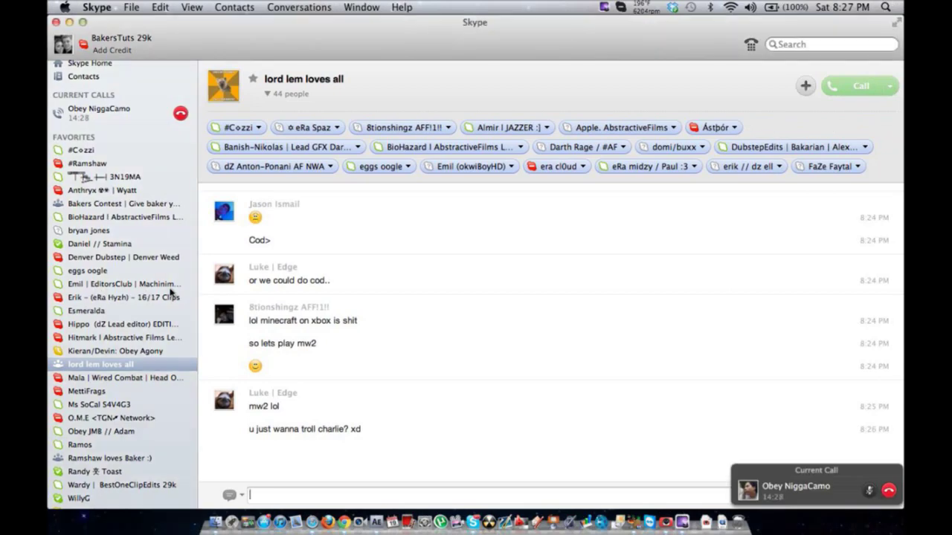
key(ctrl+Right)
key(ctrl+Left)
key(ctrl+Left)
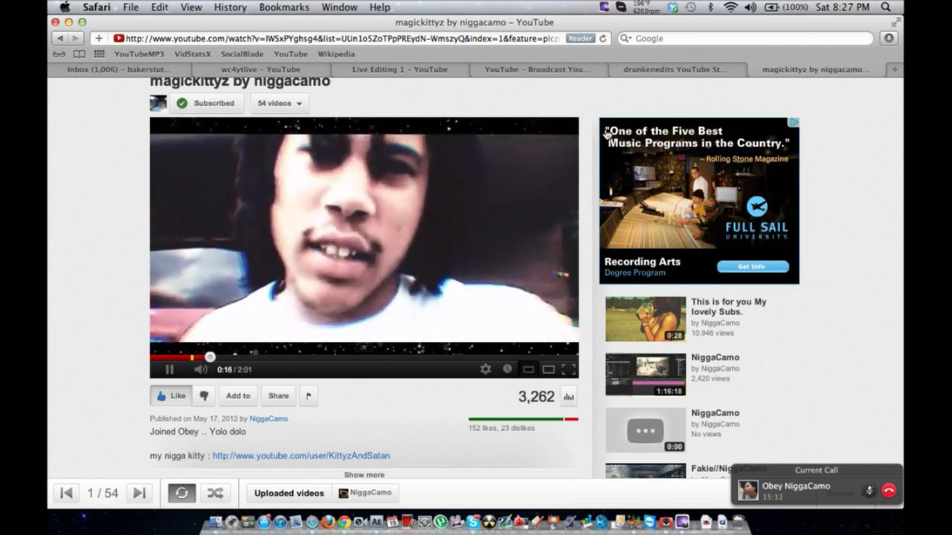
- Close the "magickittyz" video tab and read the live comments on the Live Editing 1 video
click(757, 70)
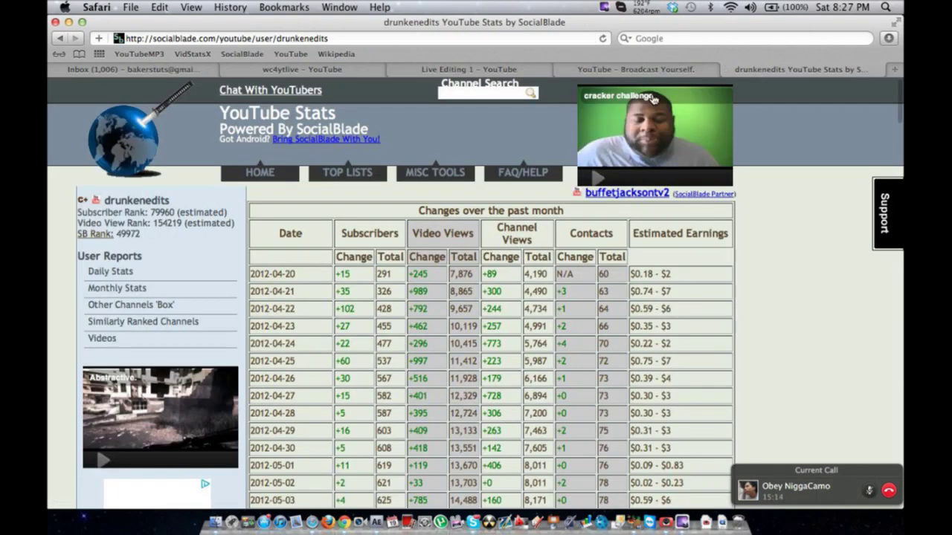
click(503, 72)
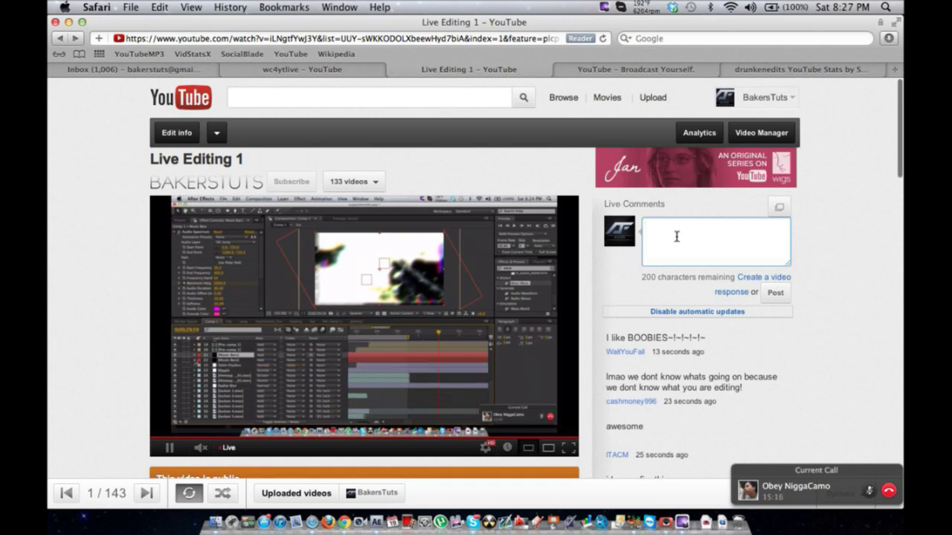
scroll(830, 283, down, 3)
scroll(832, 285, down, 3)
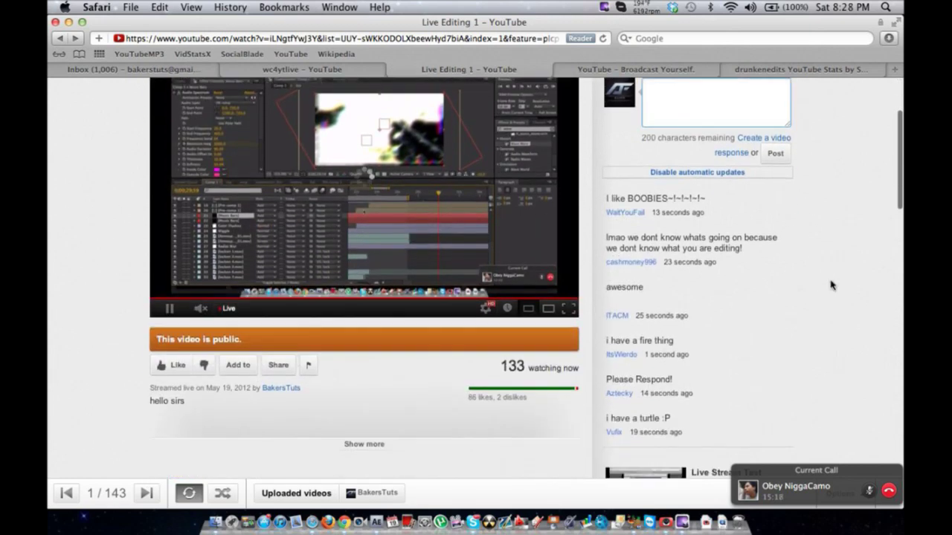
scroll(831, 285, up, 2)
scroll(832, 285, up, 2)
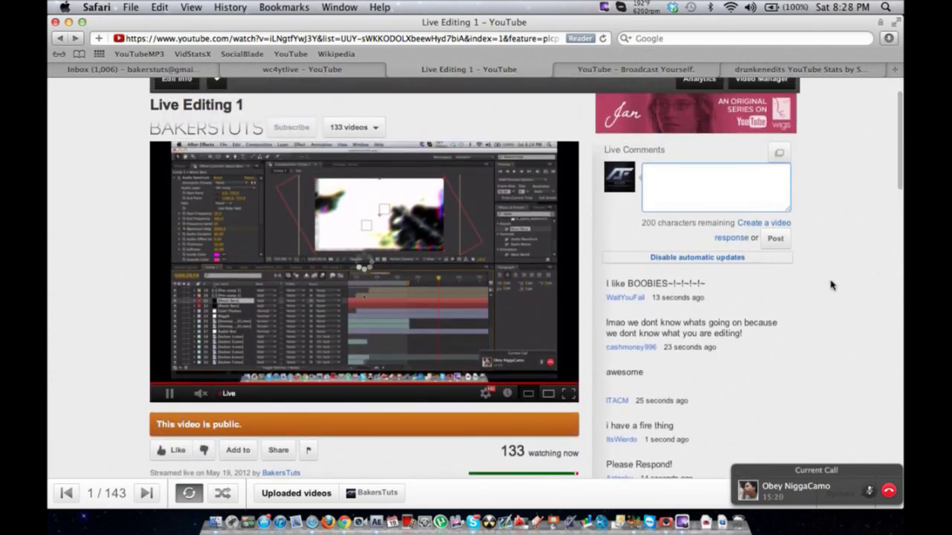
- Switch to Skype and reply "y am i racist" in the 16-person group chat
key(super+Tab)
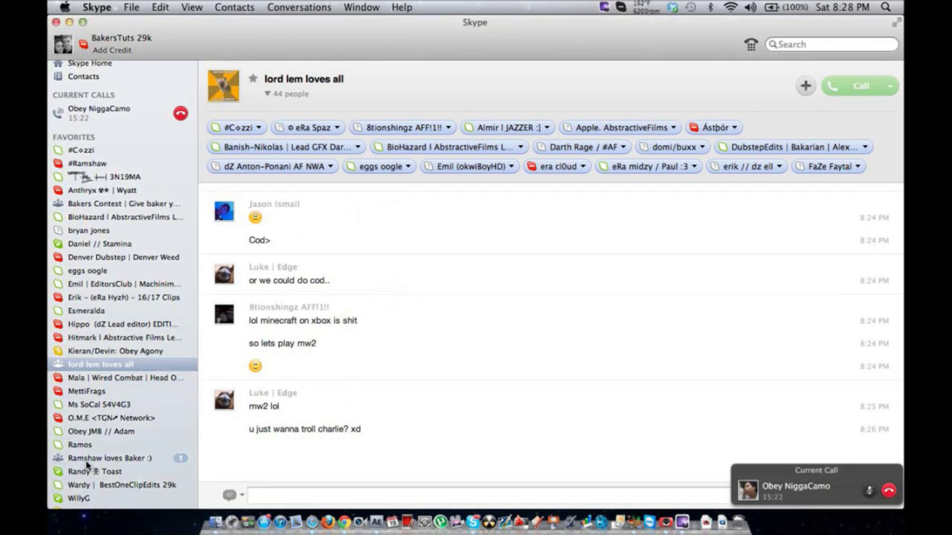
click(89, 459)
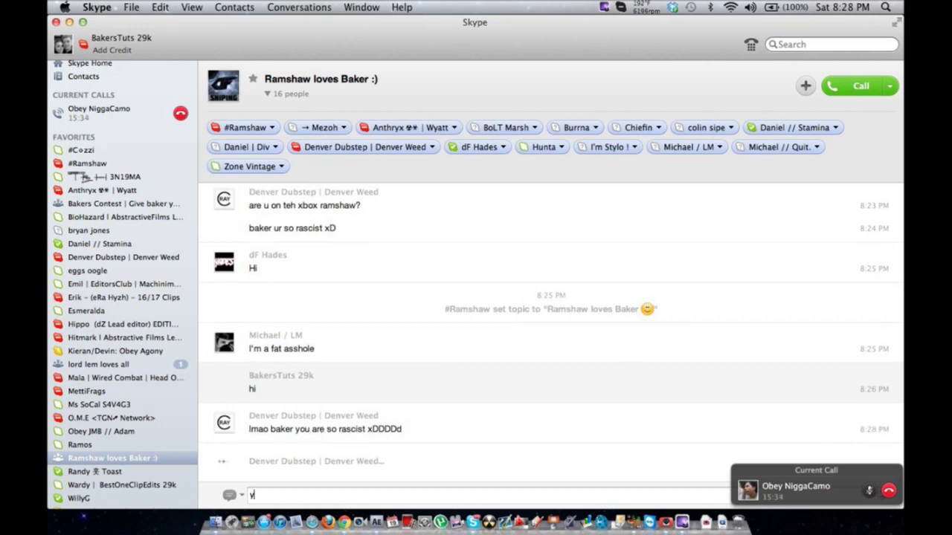
text(am i)
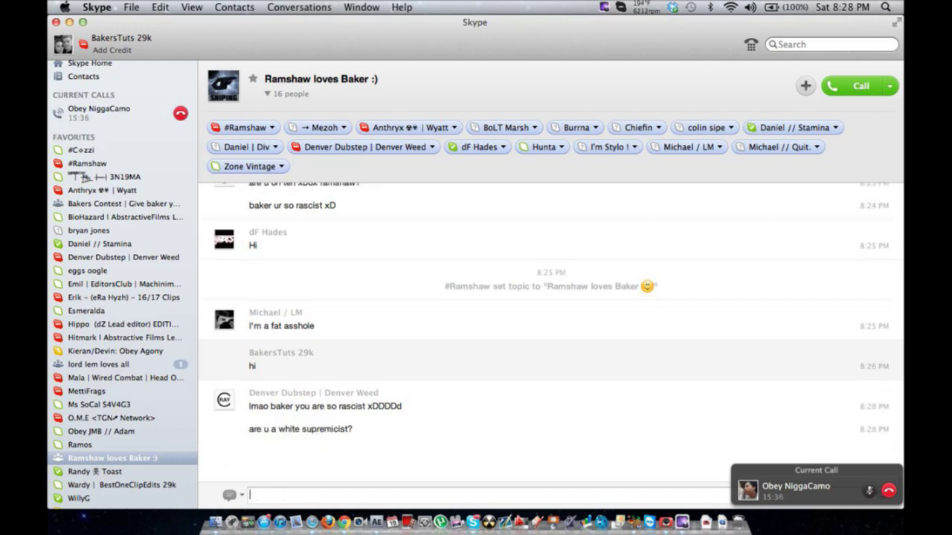
text( racist)
key(Return)
- Check the 44-person group chat, reopen the 16-person one, and look at the newest live comments in Safari before returning to Skype
click(147, 365)
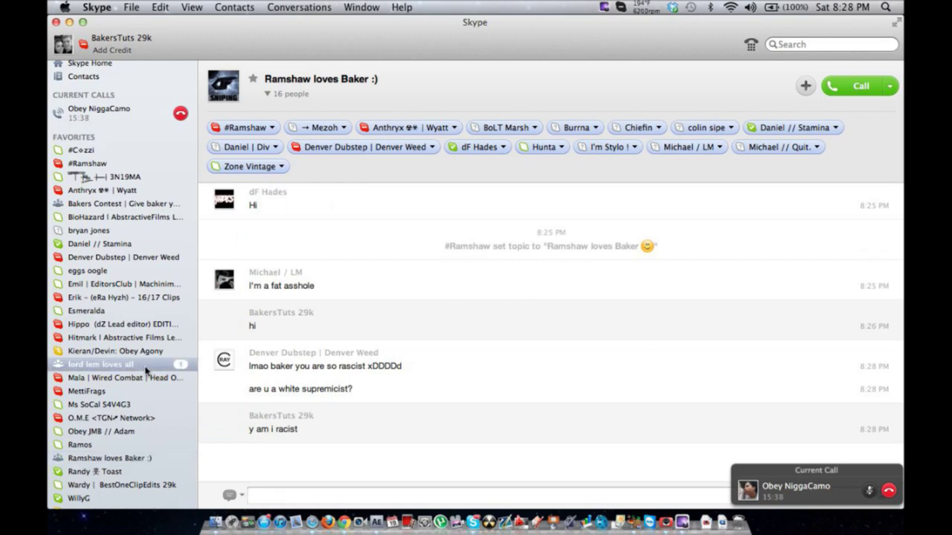
click(120, 458)
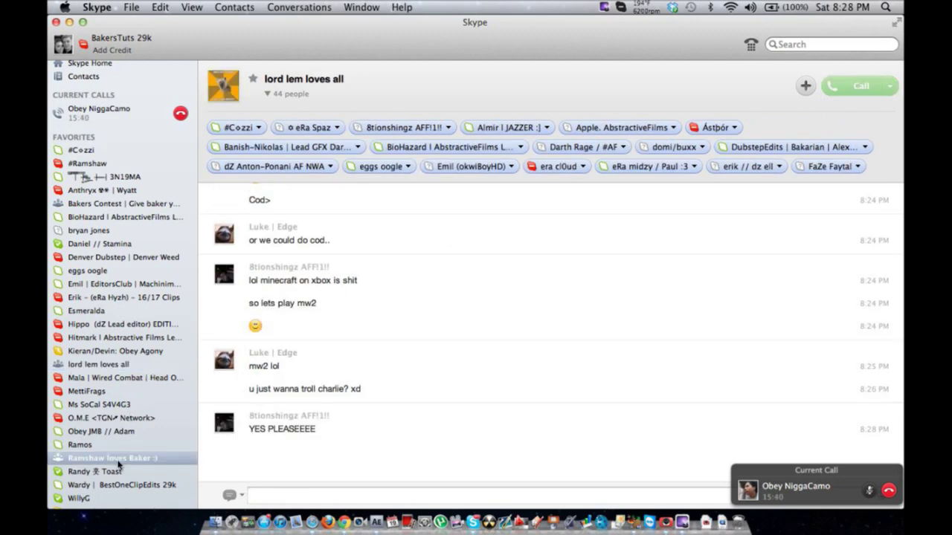
key(ctrl+Left)
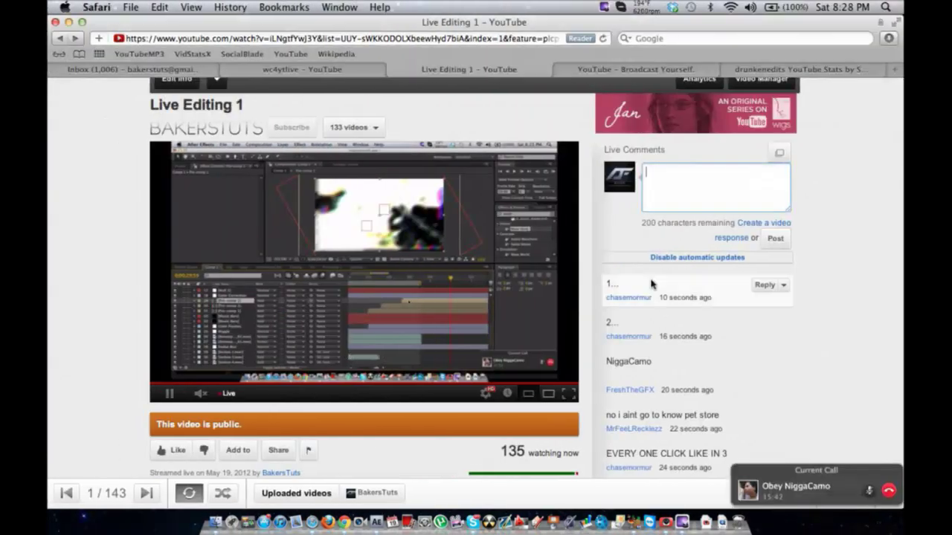
key(ctrl+Right)
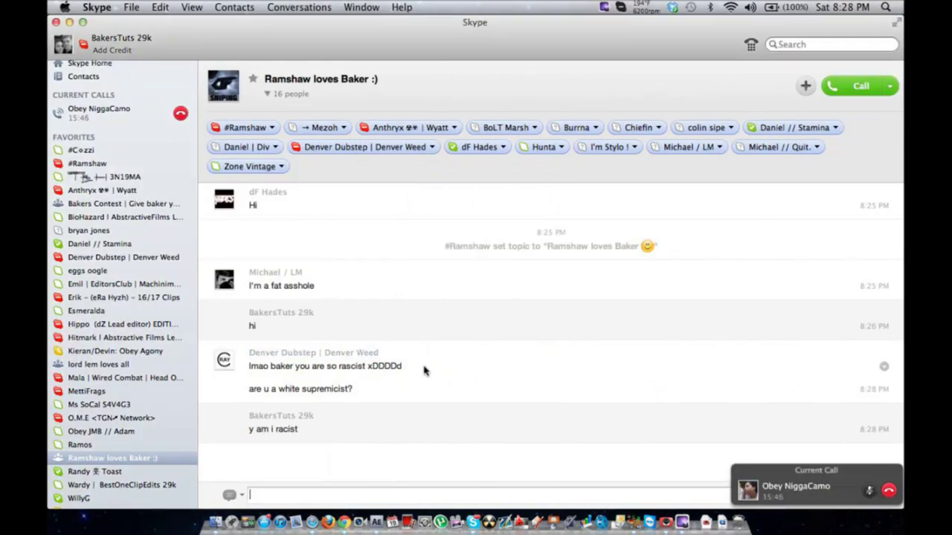
- Switch to After Effects and import Blood on screen.mov, Main Blood.mov, Blood Splat.mov and Blood Splatter.mov as footage
key(ctrl+Right)
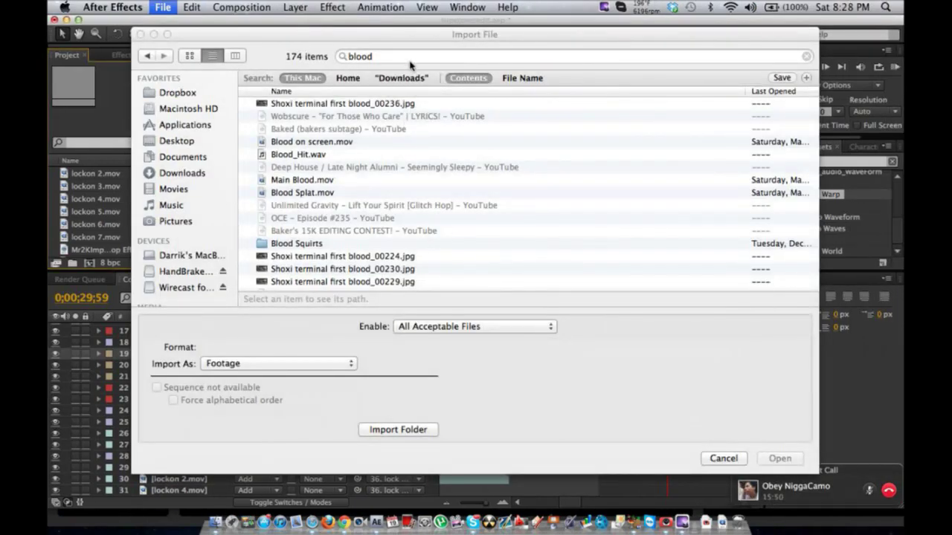
scroll(362, 143, down, 1)
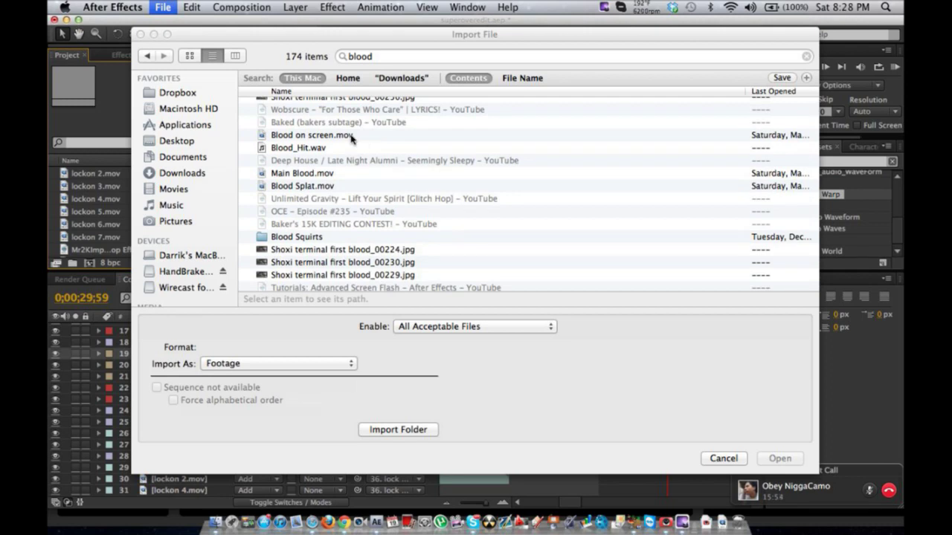
click(338, 136)
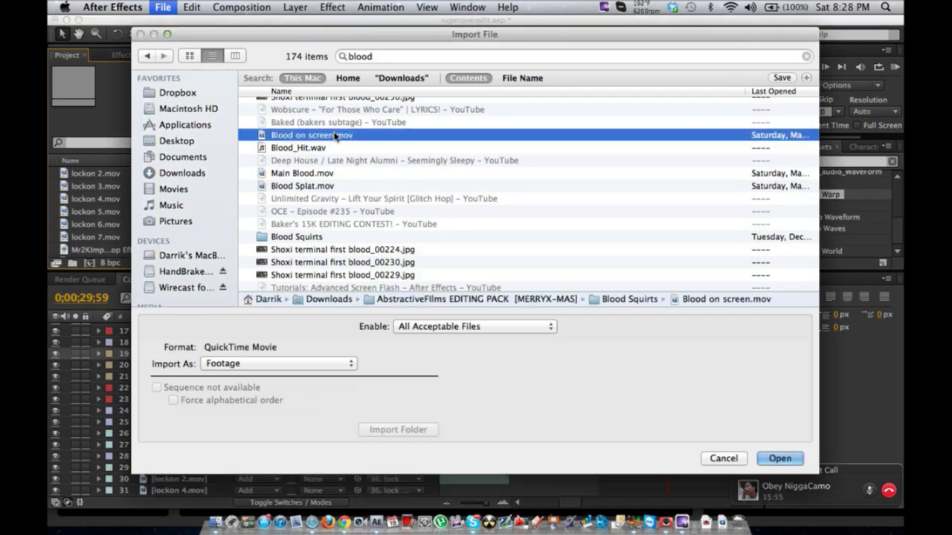
super+click(316, 173)
super+click(316, 185)
scroll(316, 186, down, 5)
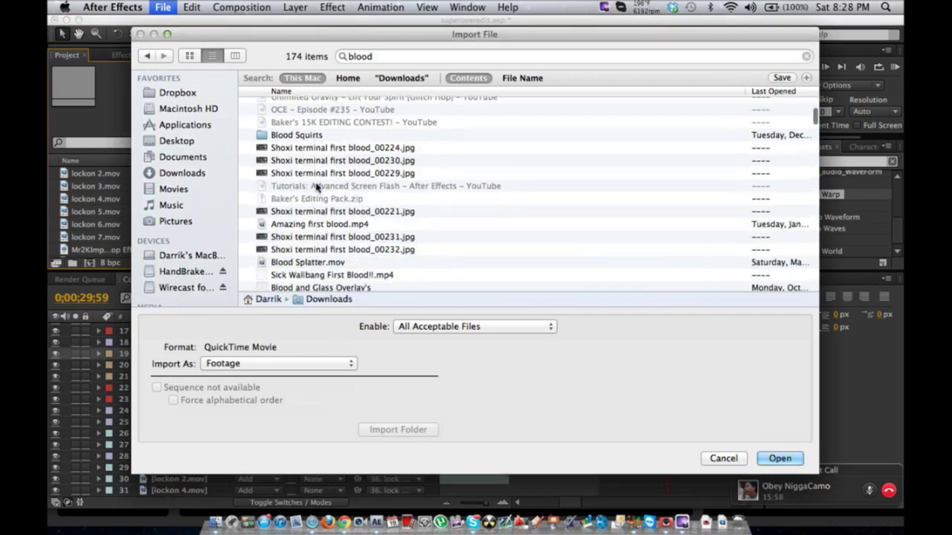
scroll(316, 186, down, 2)
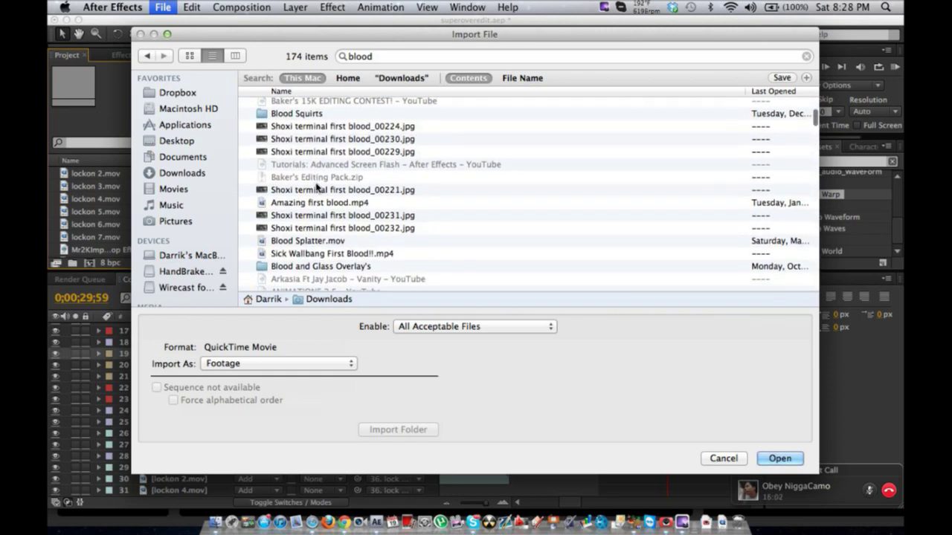
scroll(316, 188, up, 3)
scroll(316, 186, up, 5)
scroll(316, 193, down, 6)
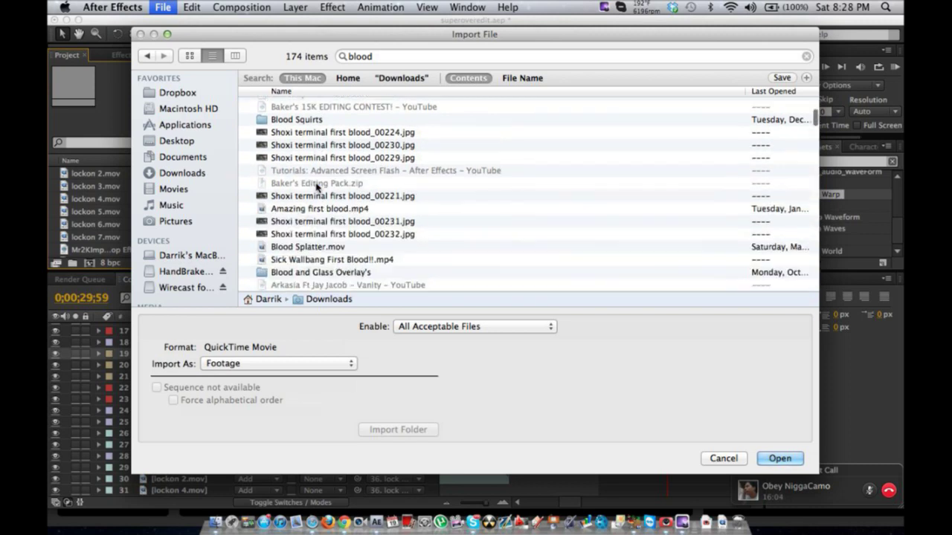
click(312, 247)
scroll(312, 253, down, 4)
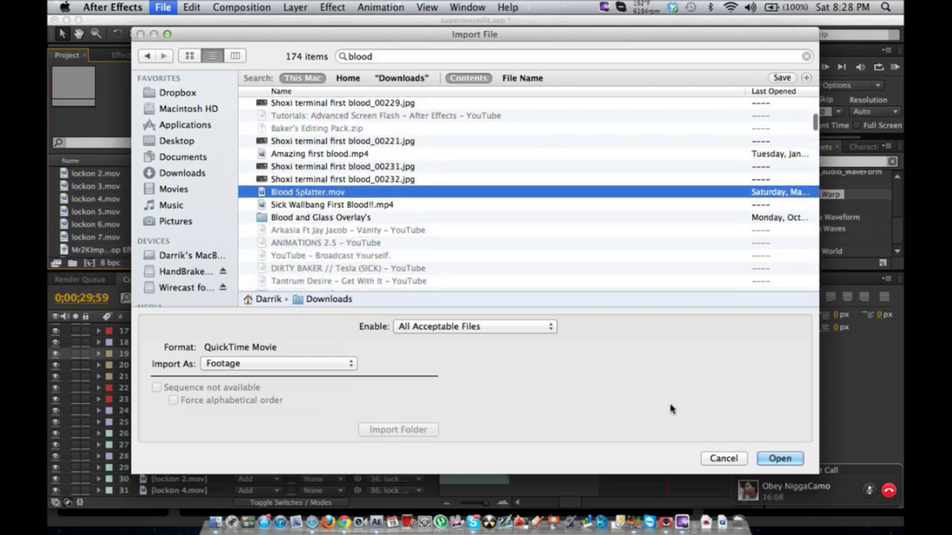
click(778, 458)
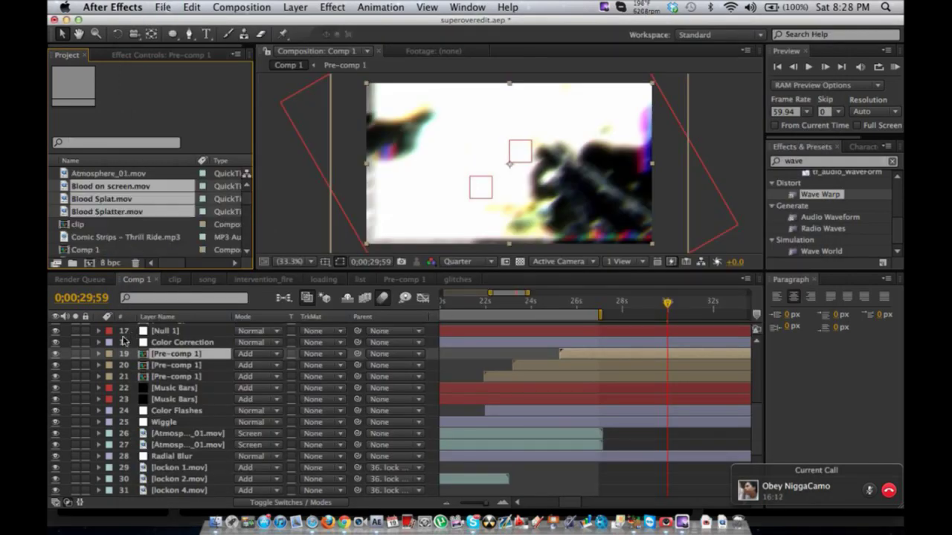
- Solo the upper [clip] layer in Comp 1 and scrub the current time back to 0;00;25;10
scroll(86, 387, down, 4)
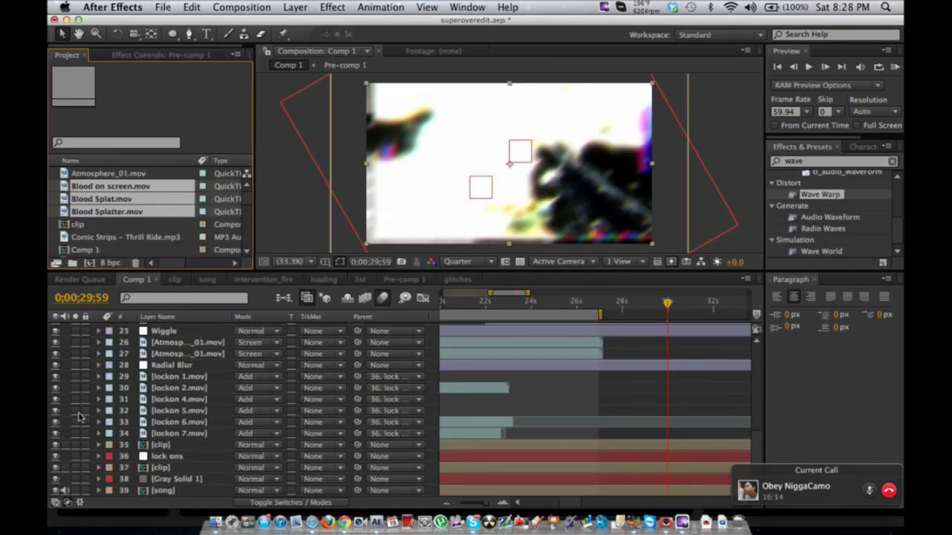
click(76, 444)
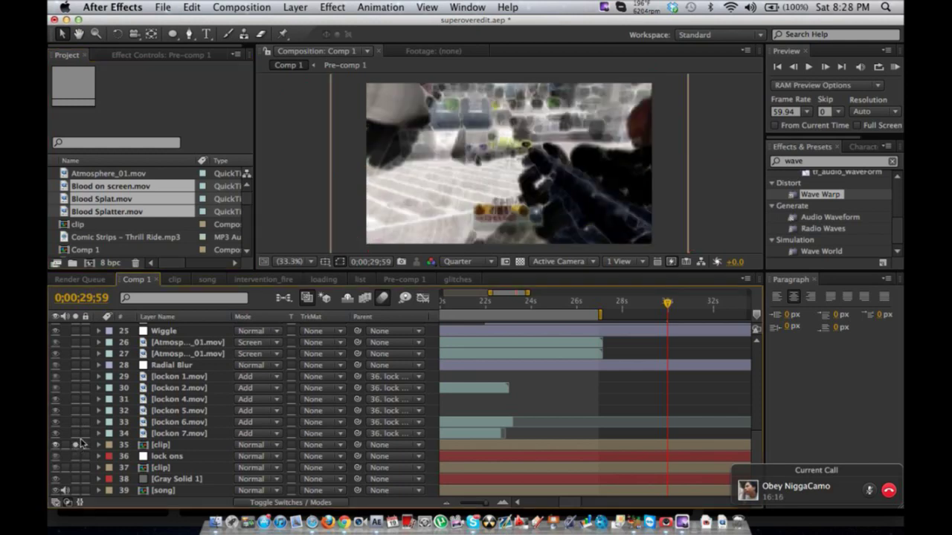
scroll(501, 375, left, 5)
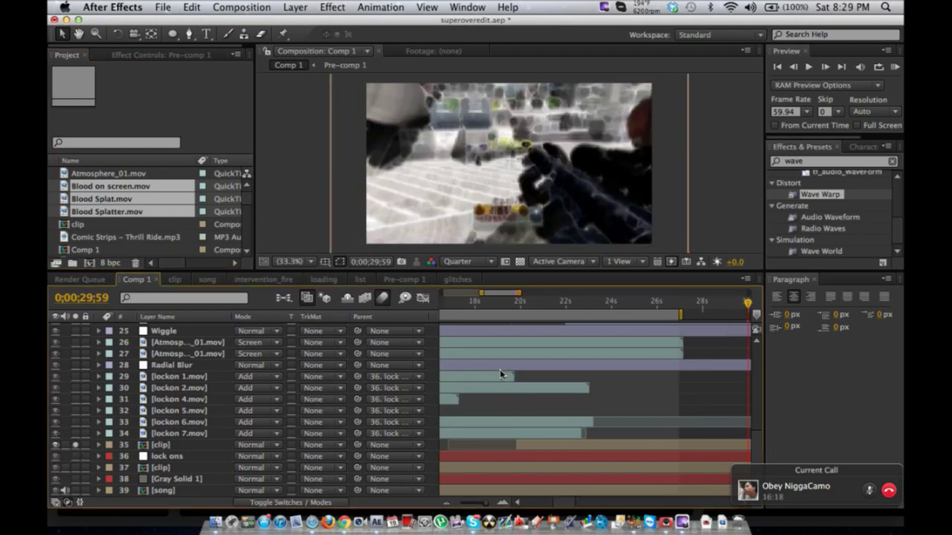
drag(559, 304, 622, 297)
scroll(603, 341, right, 2)
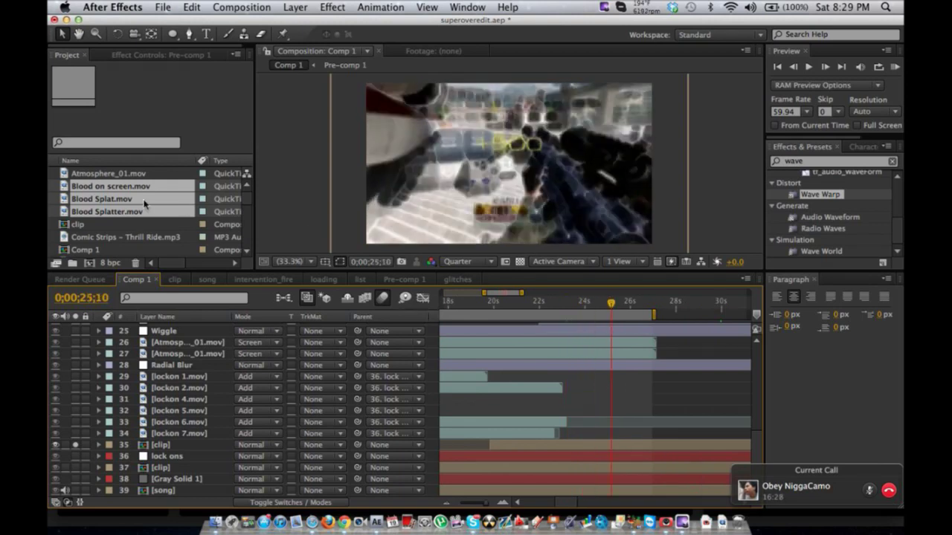
- Add the four imported blood clips to Comp 1 at about 21 seconds and place their layers directly below Twitch
drag(124, 215, 524, 442)
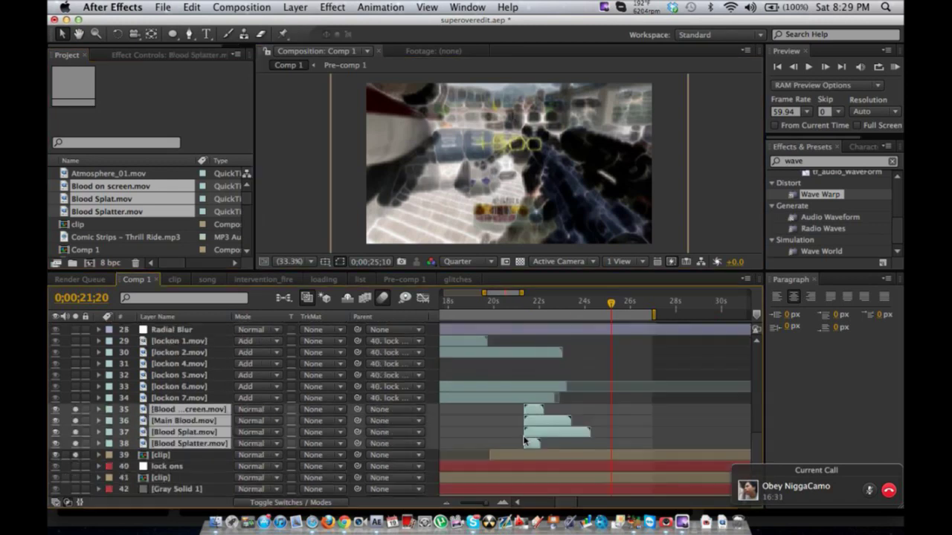
click(622, 408)
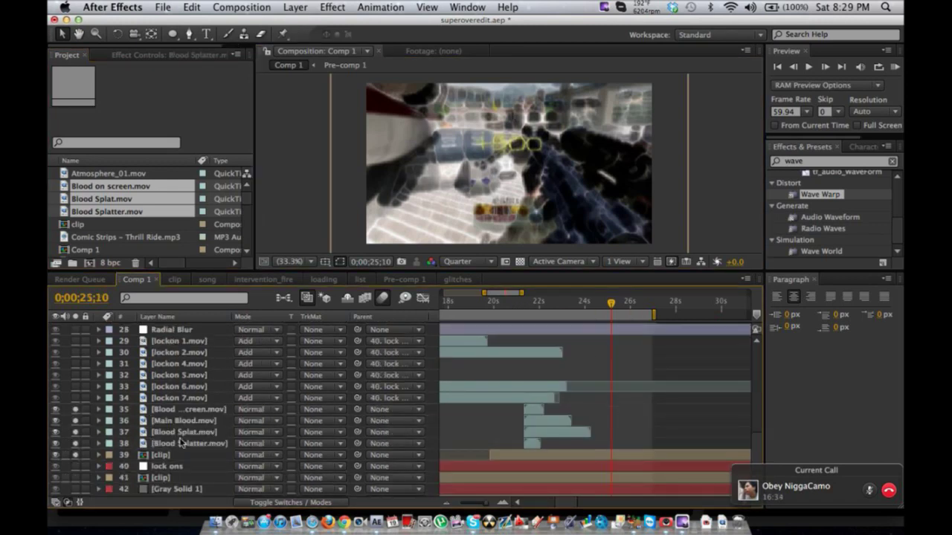
click(183, 410)
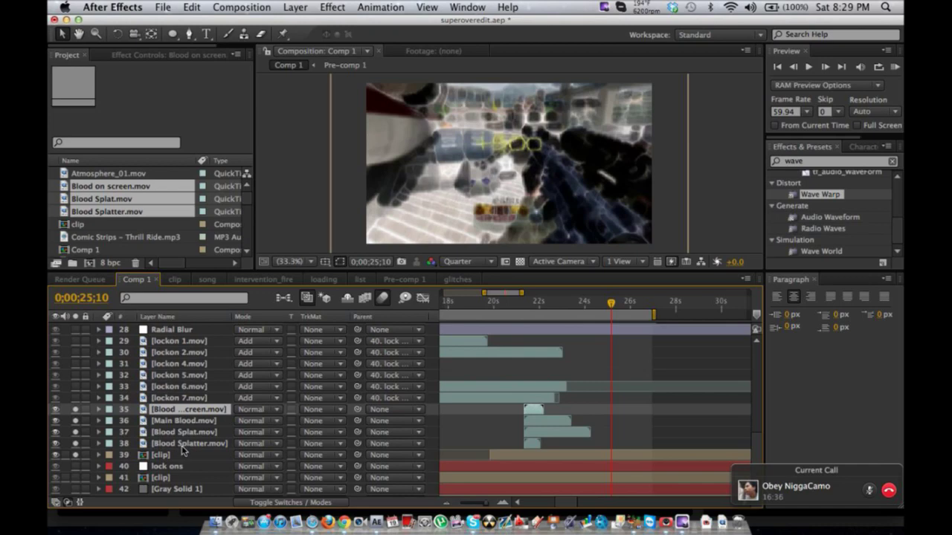
shift+click(185, 444)
drag(202, 411, 204, 347)
click(478, 359)
- Retime Blood Splatter.mov to start near 22 seconds, enable time remapping and extend its end to about 27.5 seconds
drag(539, 302, 553, 303)
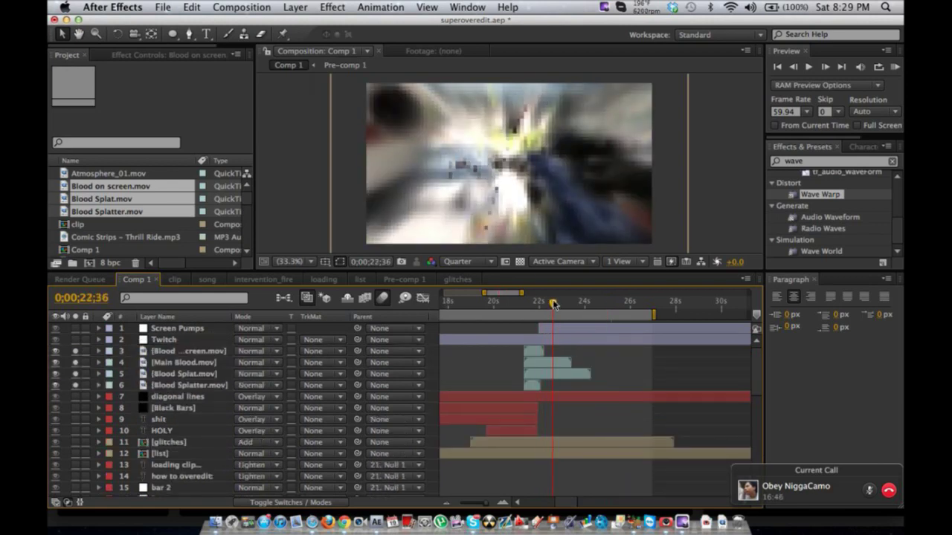
drag(535, 362, 542, 385)
right_click(542, 385)
mouse_move(603, 274)
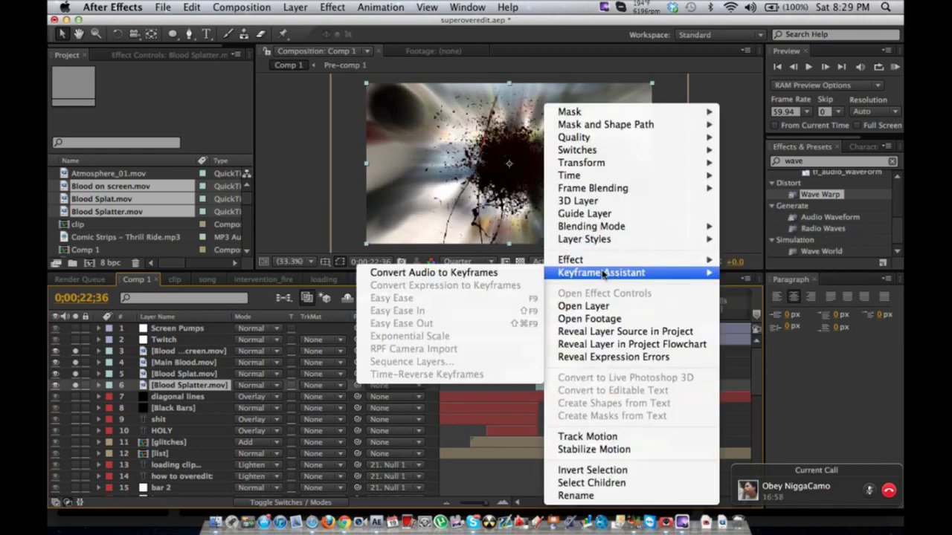
mouse_move(599, 163)
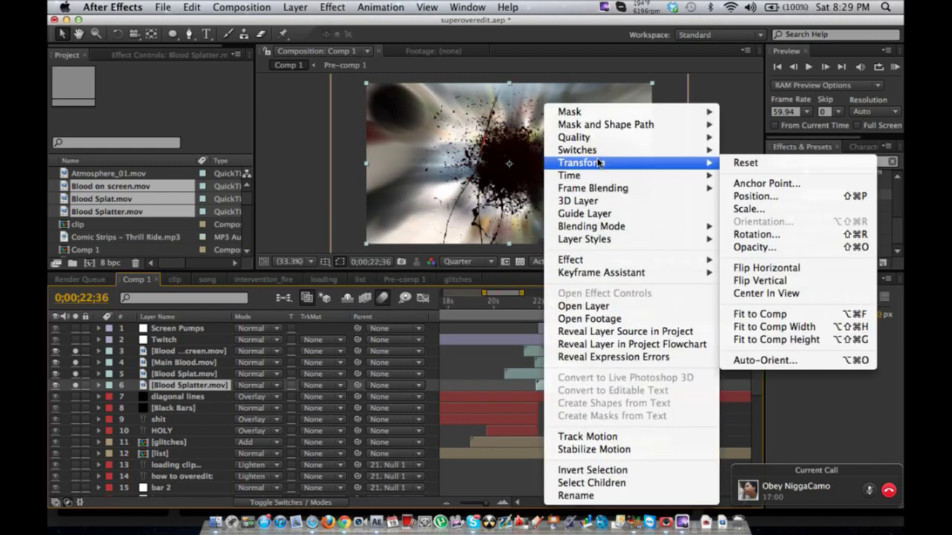
mouse_move(629, 176)
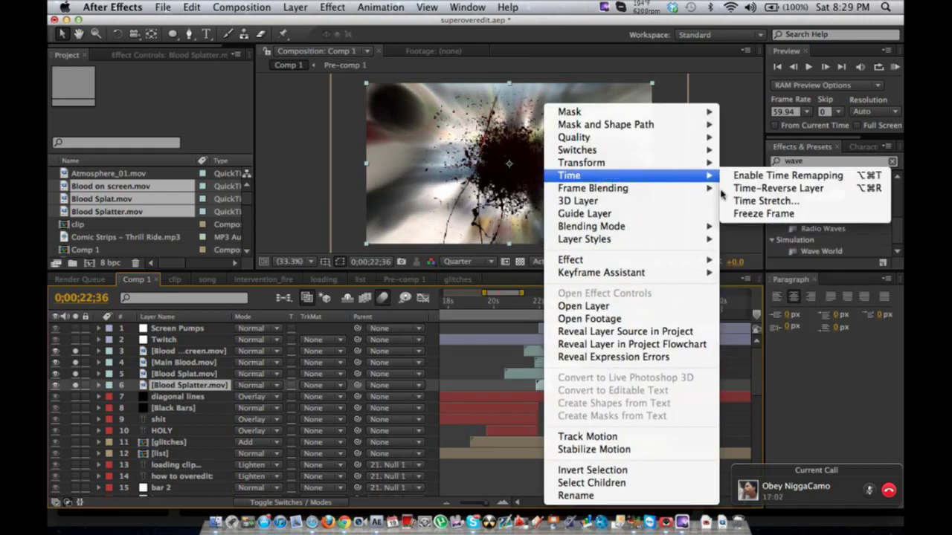
click(803, 176)
drag(552, 385, 665, 385)
scroll(615, 345, down, 3)
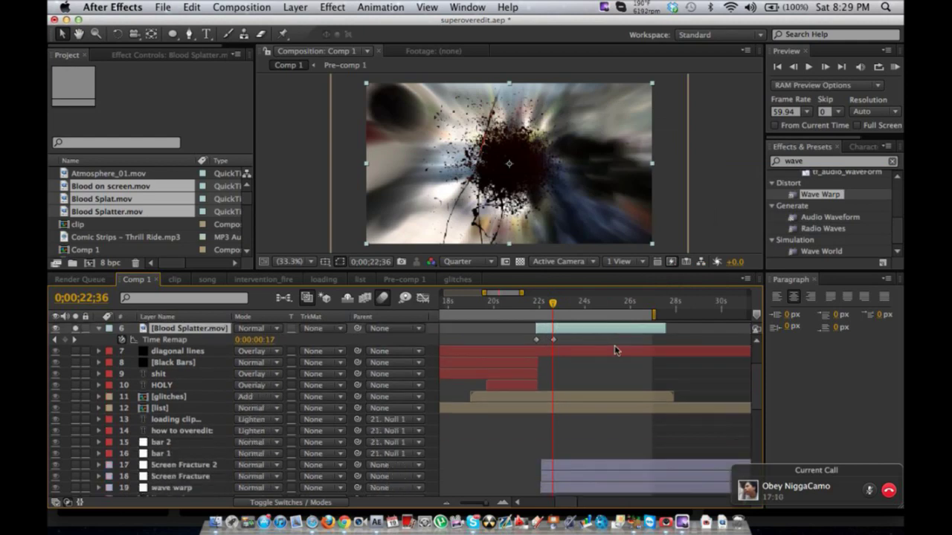
scroll(614, 345, up, 3)
- Reposition the blood splatter over the lower-left area of the frame and delete the Blood Splat.mov layer
drag(532, 191, 445, 215)
drag(534, 374, 555, 374)
key(Delete)
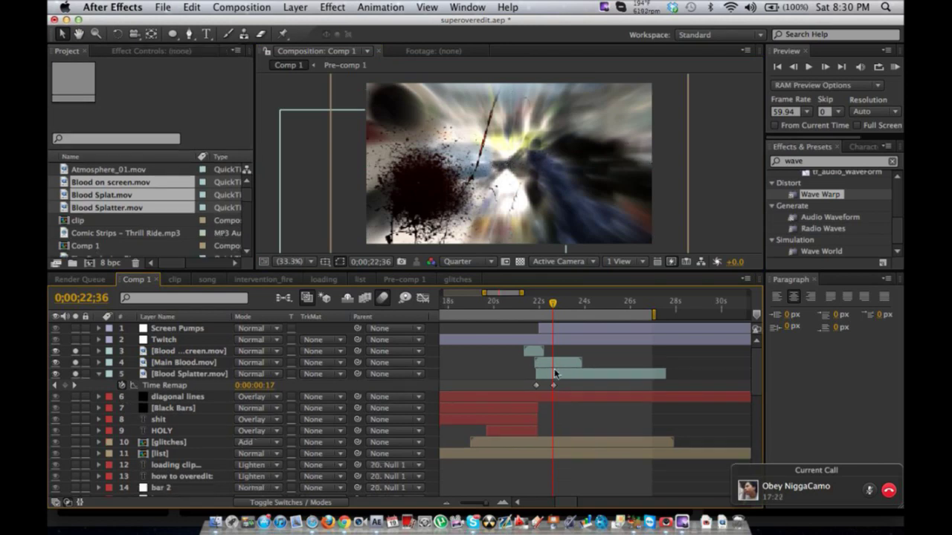
- Shift Main Blood.mov to start at about 22.5 seconds, duplicate it and offset the copy slightly later
click(554, 365)
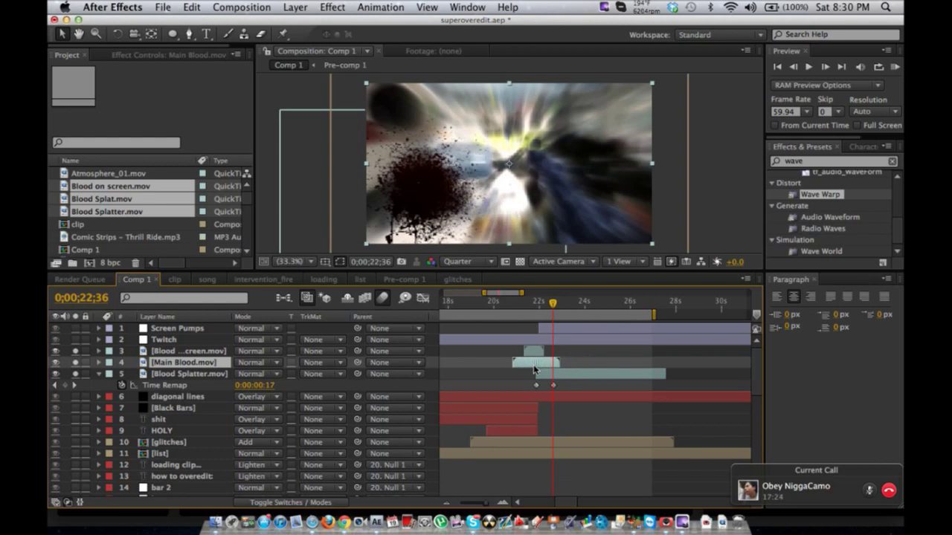
drag(560, 370, 571, 370)
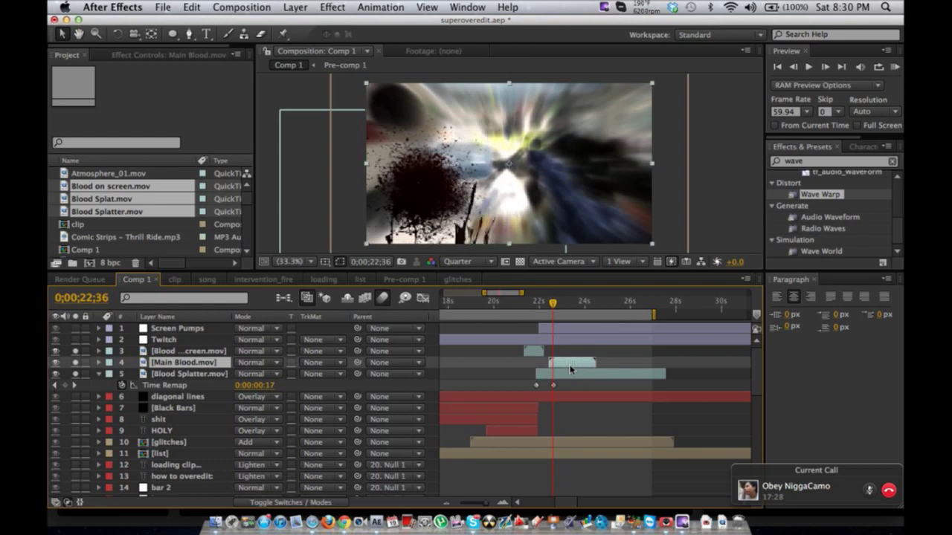
key(super+d)
drag(571, 367, 574, 367)
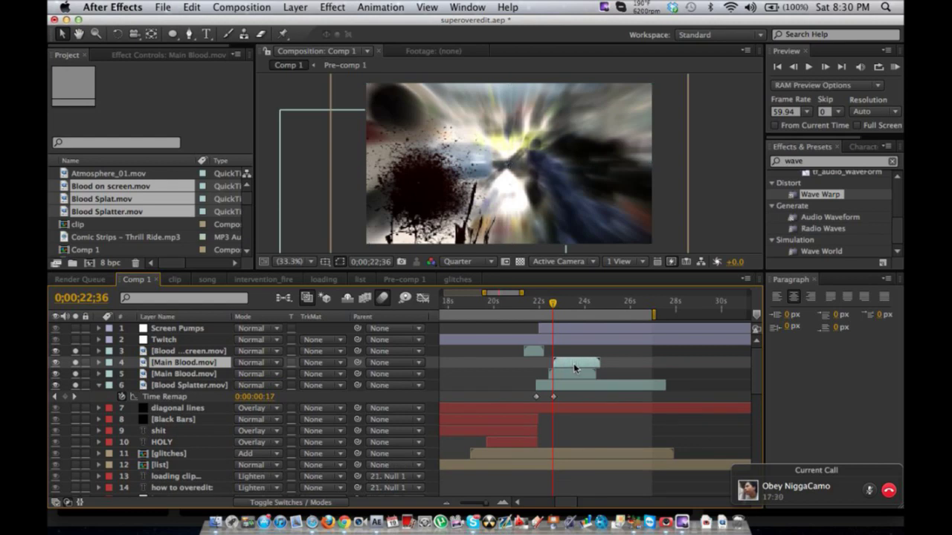
- Duplicate Main Blood.mov again, start this copy just before 23 seconds and spread the blood streaks horizontally across the frame
key(super+Down)
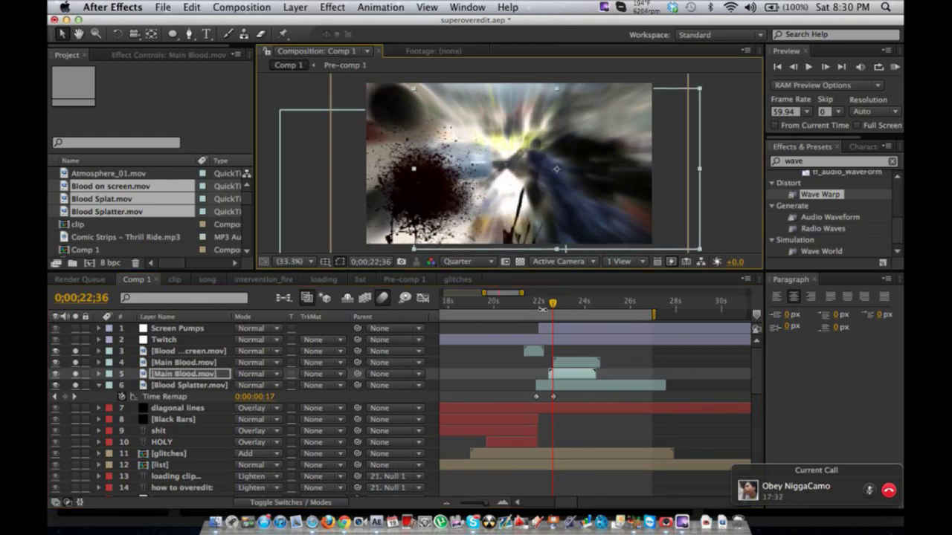
key(super+d)
drag(565, 375, 571, 376)
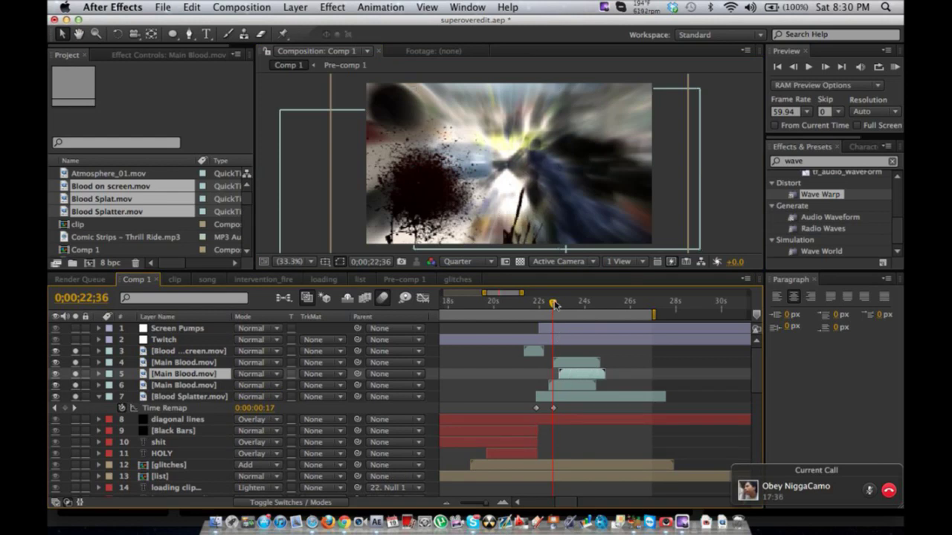
click(563, 304)
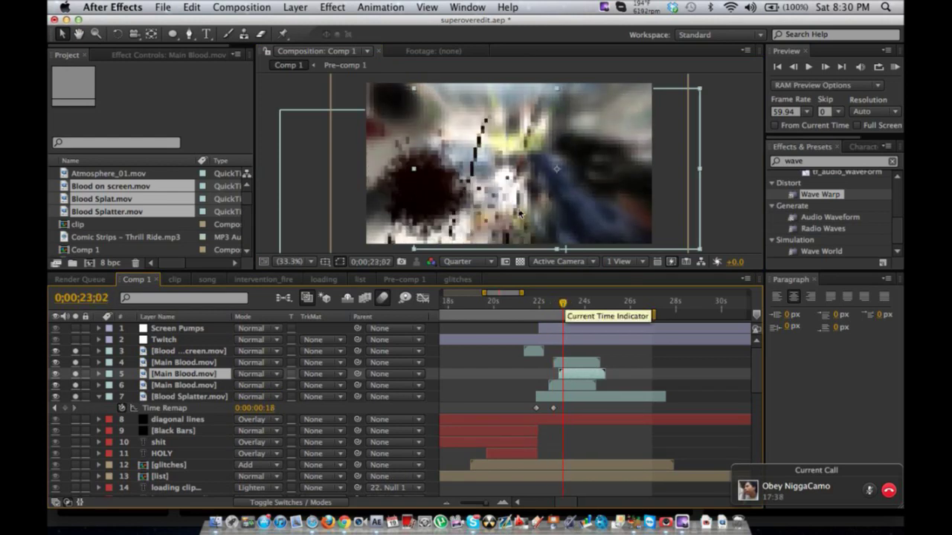
click(516, 212)
click(483, 178)
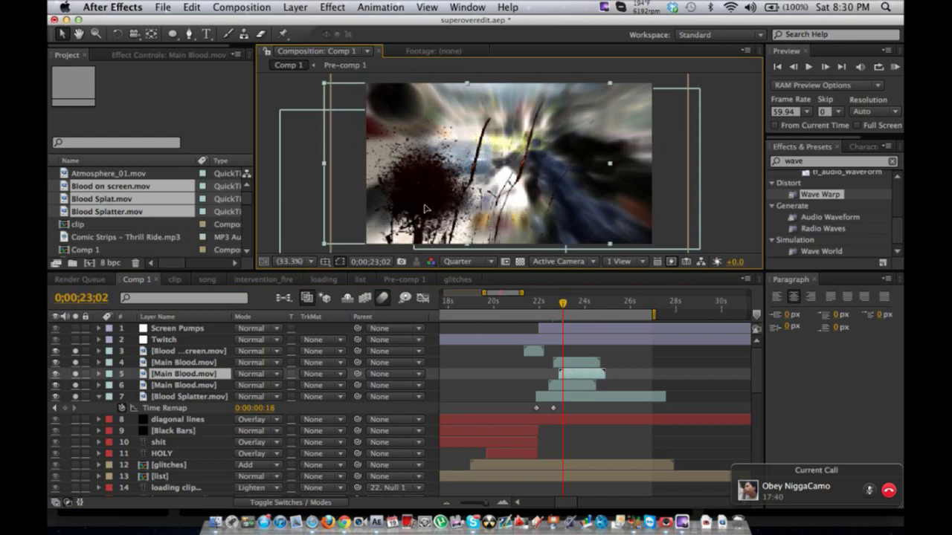
click(564, 364)
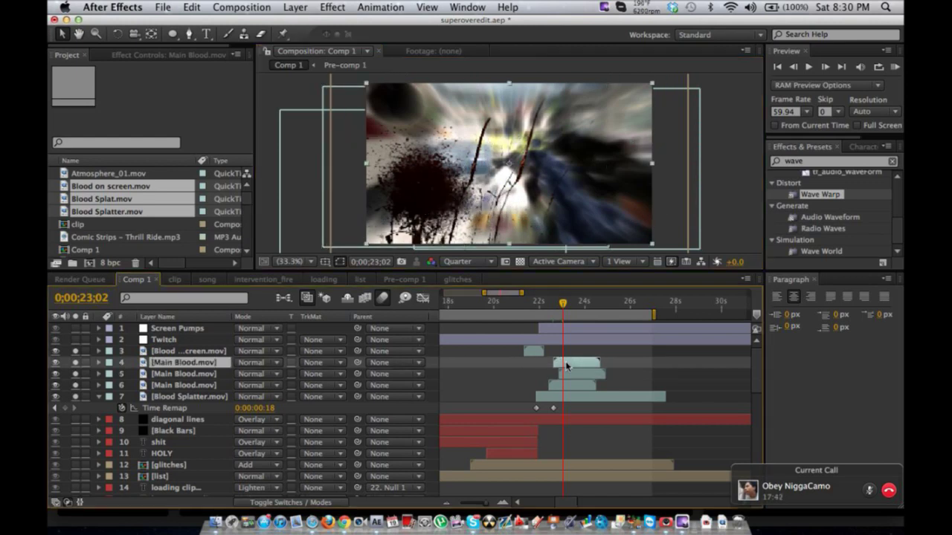
- Start Blood on screen.mov just before 0;00;23;02, scale it to 226% and place its splash in the frame's upper-right corner
click(76, 351)
drag(534, 356, 563, 352)
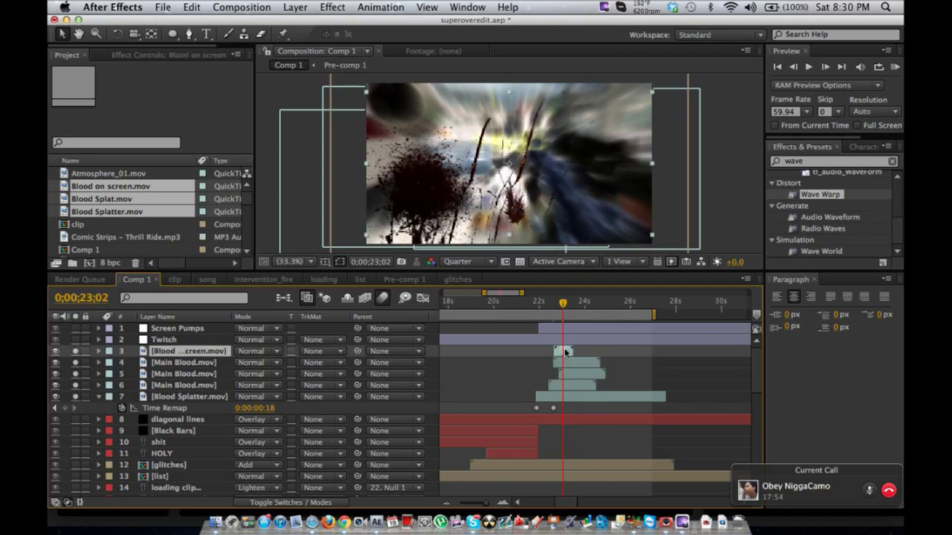
key(s)
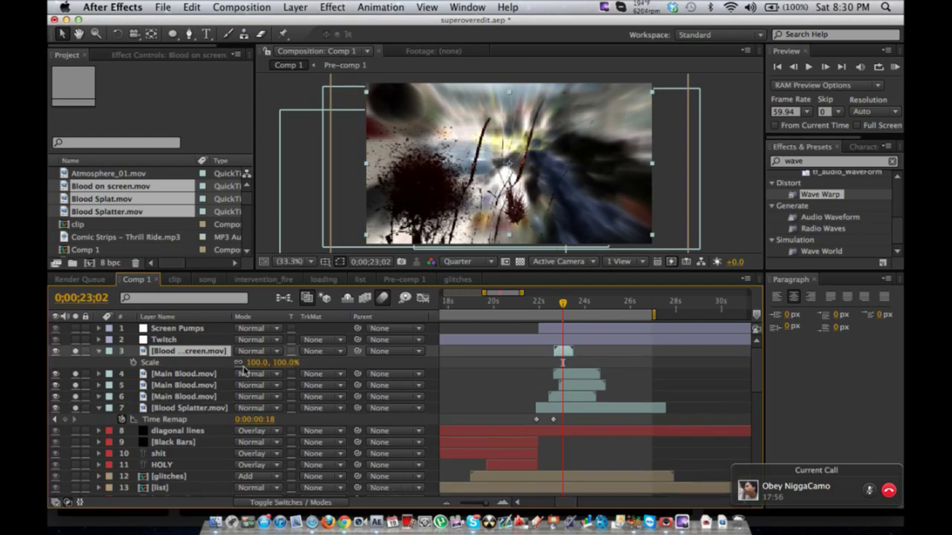
drag(511, 236, 633, 74)
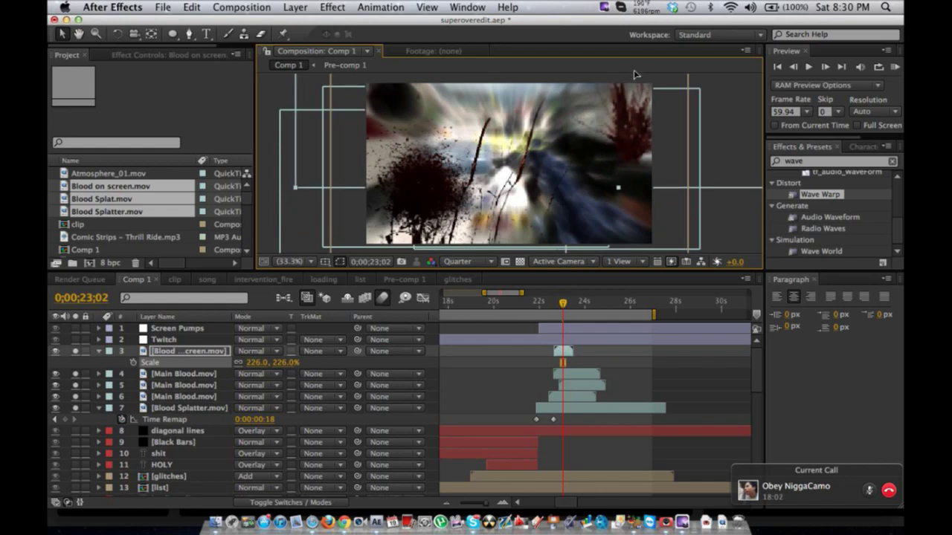
- Scrub through the blood overlays, return to 0;00;23;02 and turn off solo for the blood layers and the upper [clip] layer
click(545, 303)
drag(545, 303, 616, 297)
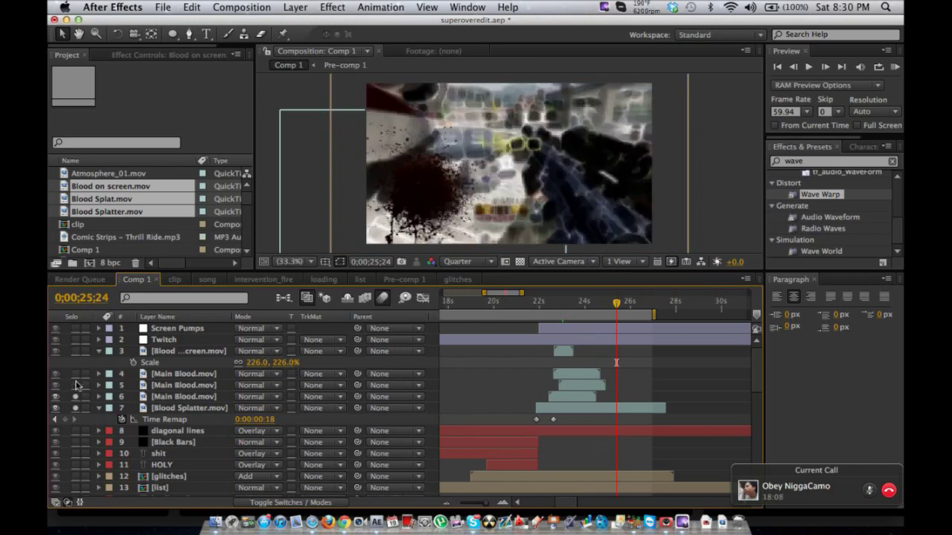
click(75, 408)
drag(537, 302, 563, 292)
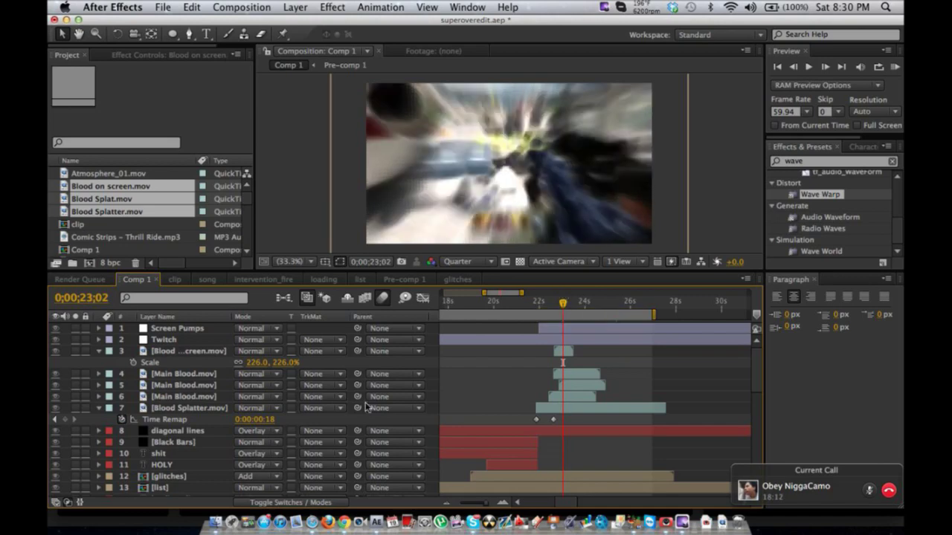
scroll(246, 435, down, 10)
scroll(246, 435, left, 2)
click(75, 445)
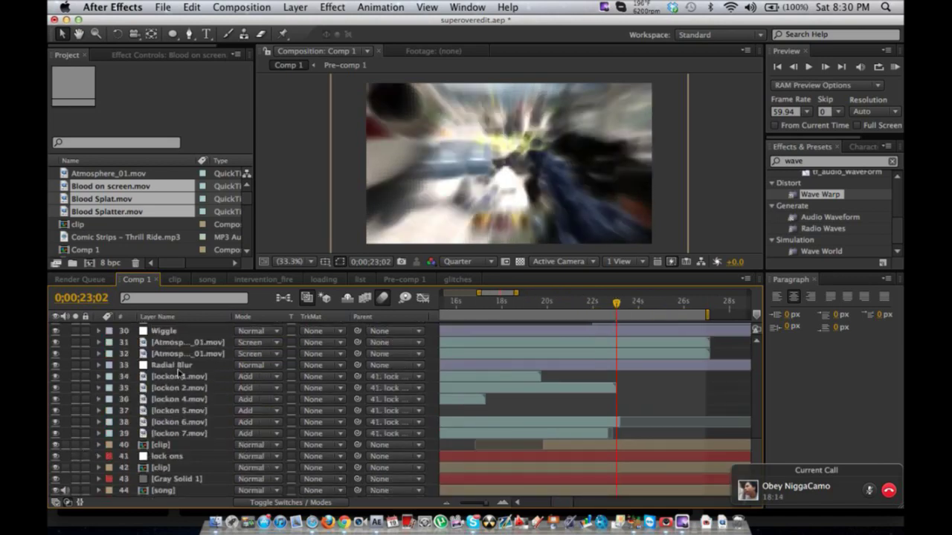
- Scrub through the blood overlays in Comp 1 from 22 seconds to 0;00;23;31
scroll(657, 409, up, 10)
scroll(658, 409, right, 2)
click(458, 305)
drag(458, 304, 495, 301)
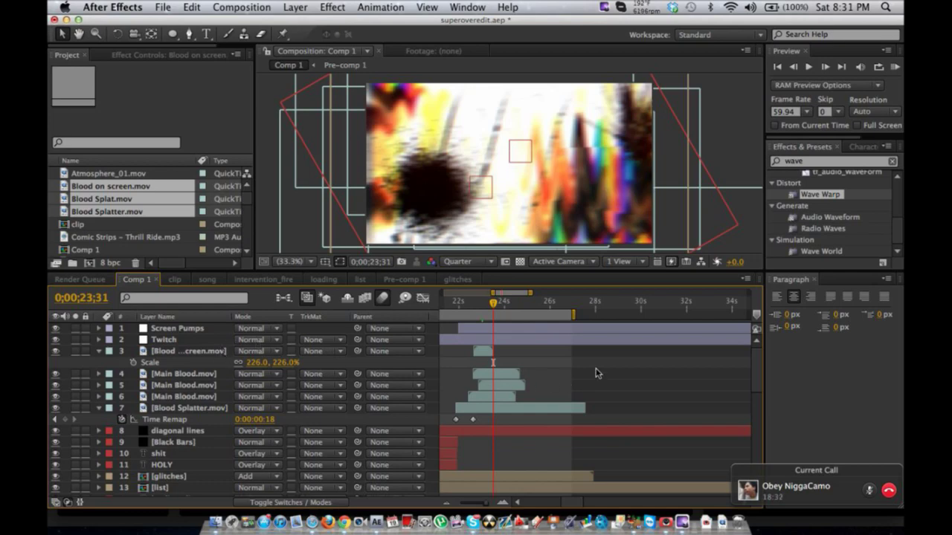
- Switch to Skype, open the unread group chat and check the Torch_Turbulent_01.mov transfer in the current call
key(super+Tab)
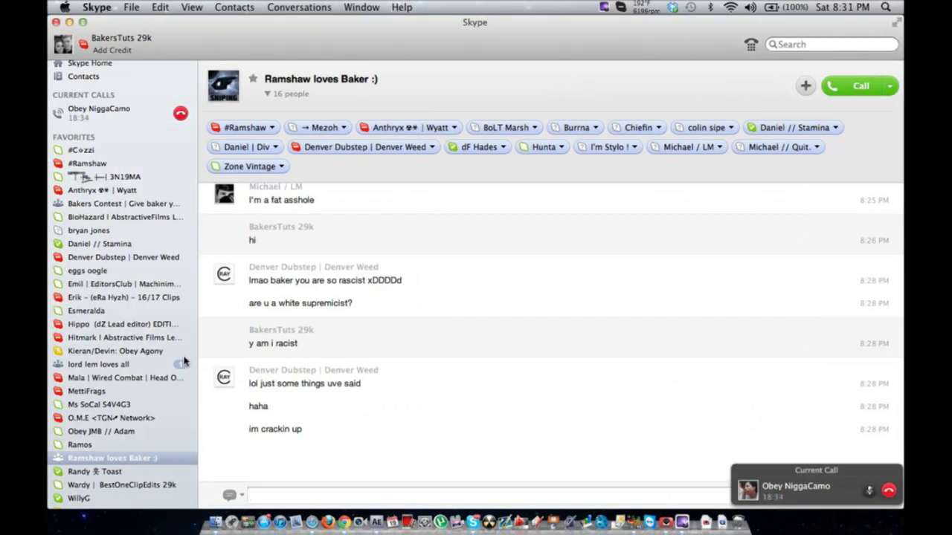
click(179, 368)
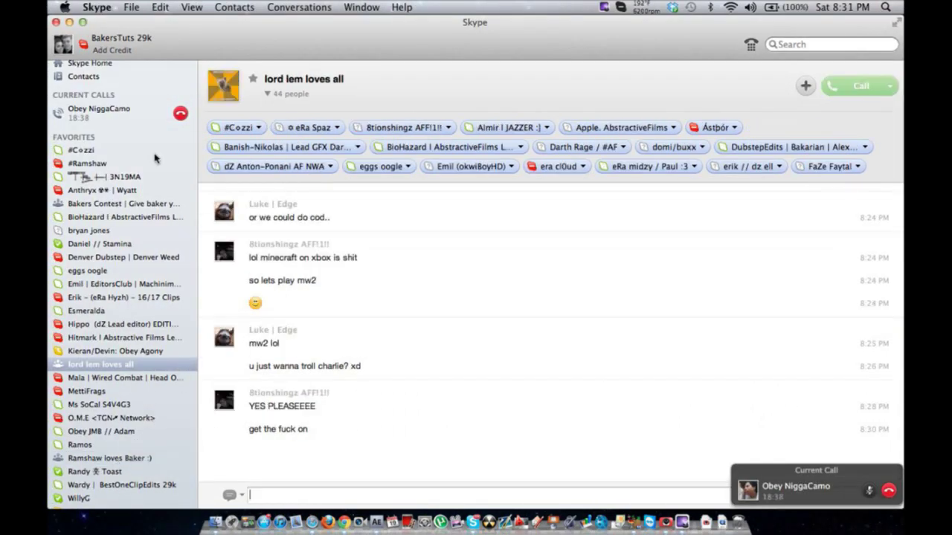
click(126, 122)
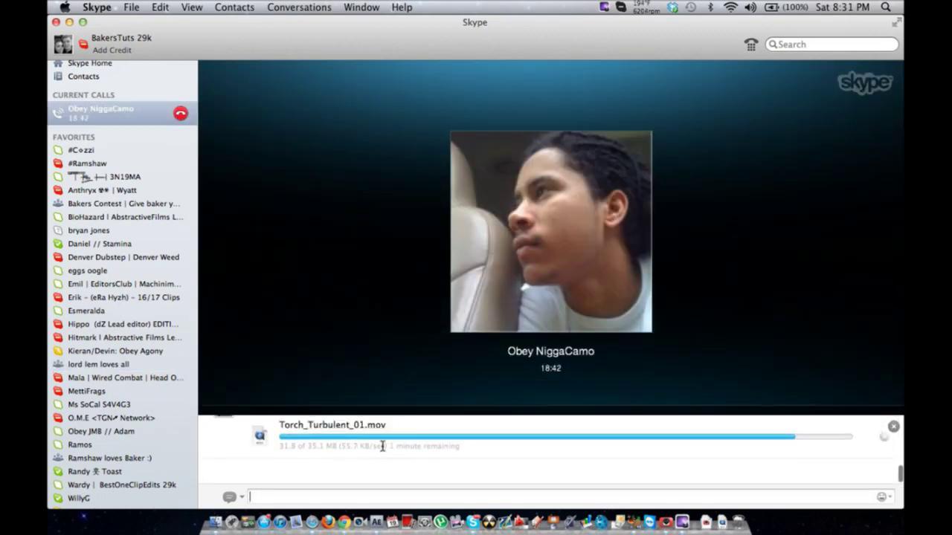
- Switch to Safari and post the live comment "hi" on the Live Editing 1 stream page
key(ctrl+Left)
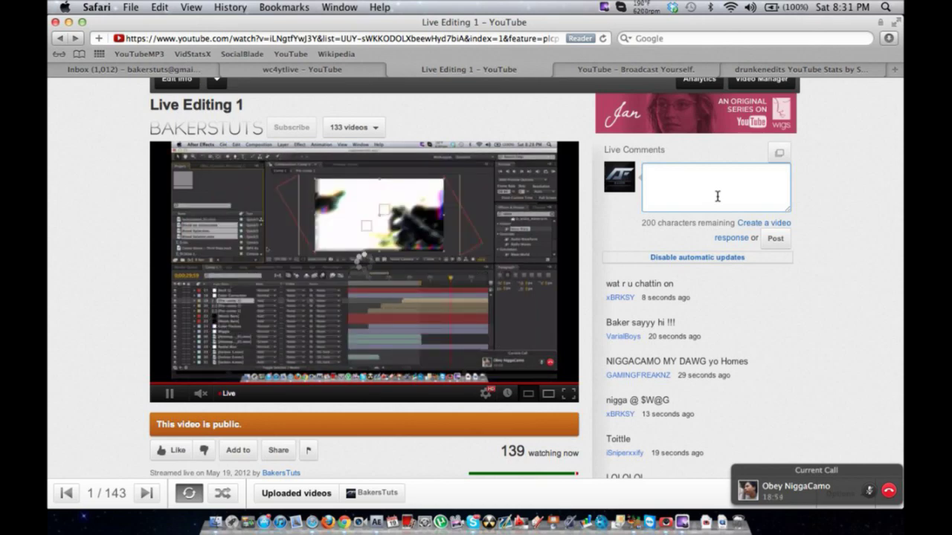
scroll(831, 240, down, 5)
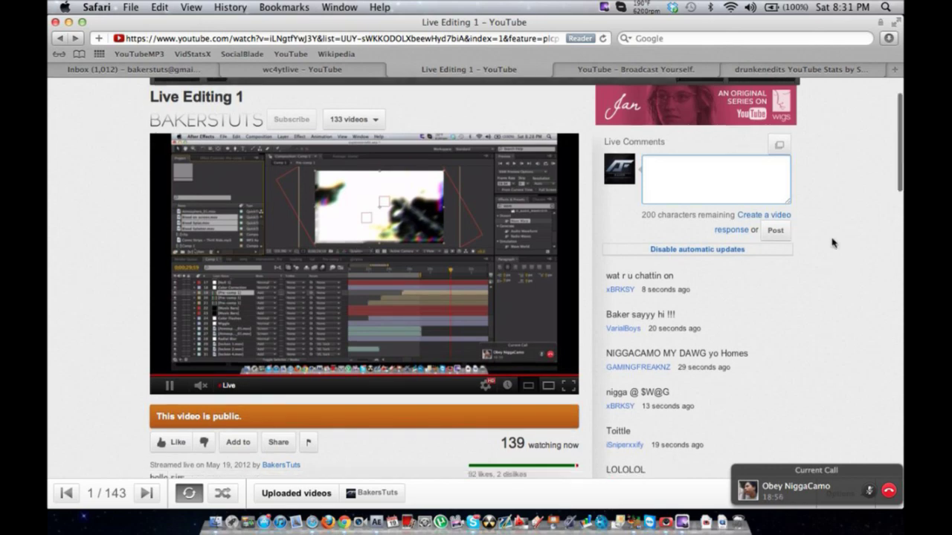
scroll(832, 243, up, 4)
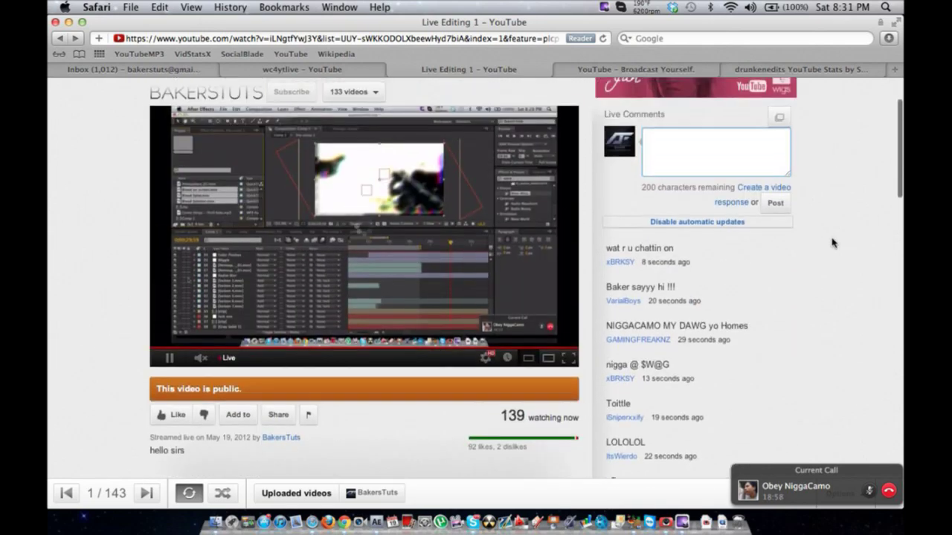
click(728, 140)
text(hi)
click(774, 213)
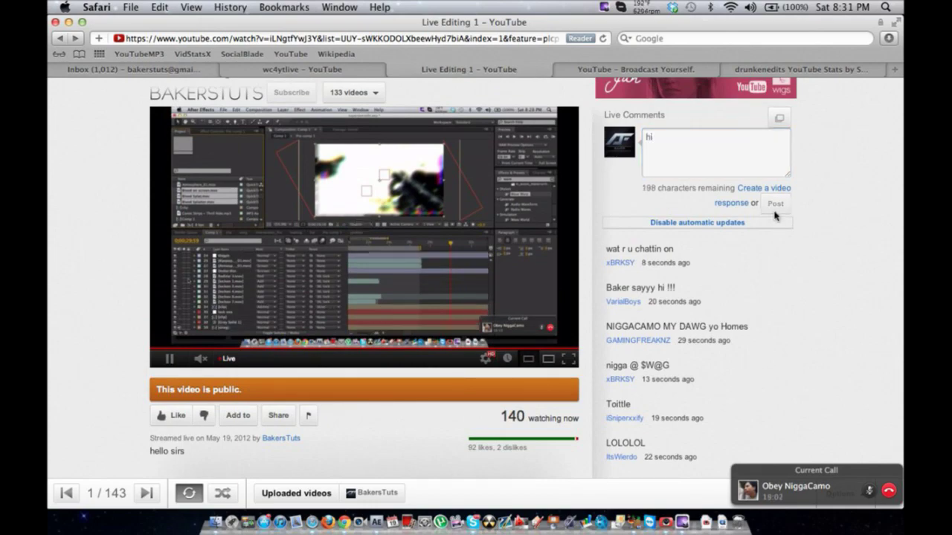
- Check the live stream in Wirecast for YouTube and switch back to After Effects
key(ctrl+Right)
key(ctrl+Right)
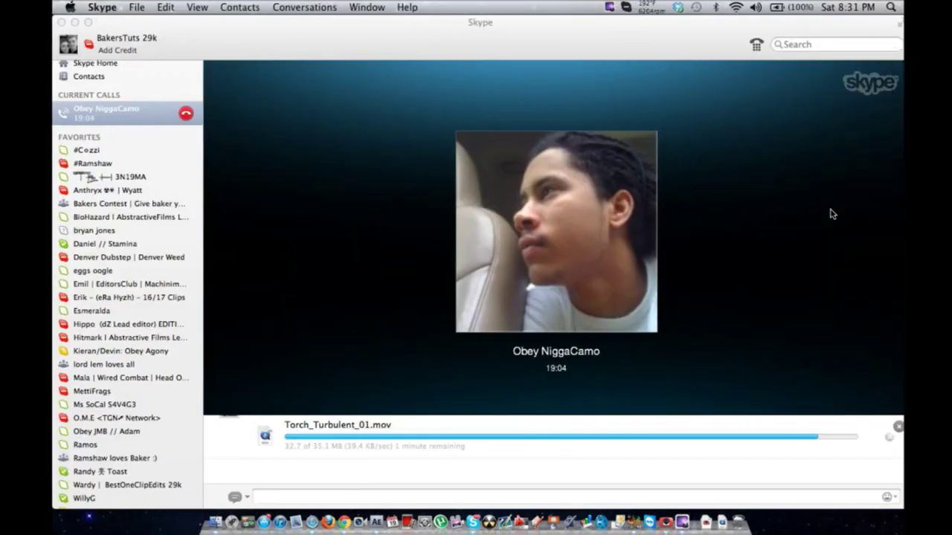
key(ctrl+Up)
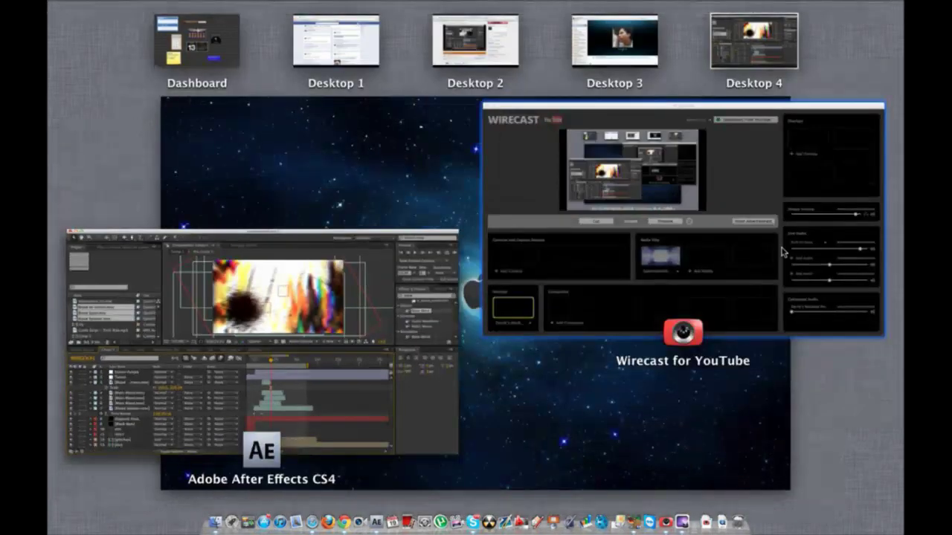
click(777, 253)
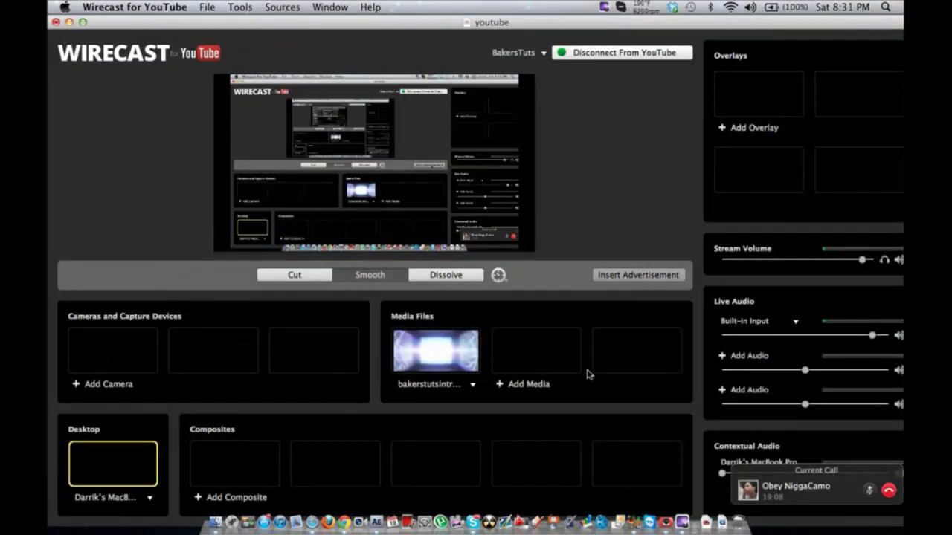
key(ctrl+Up)
click(312, 303)
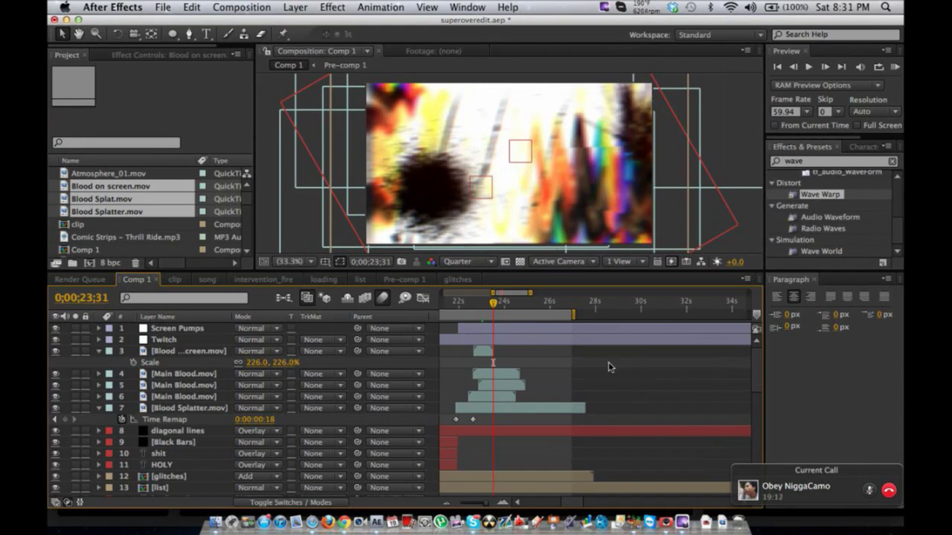
click(140, 235)
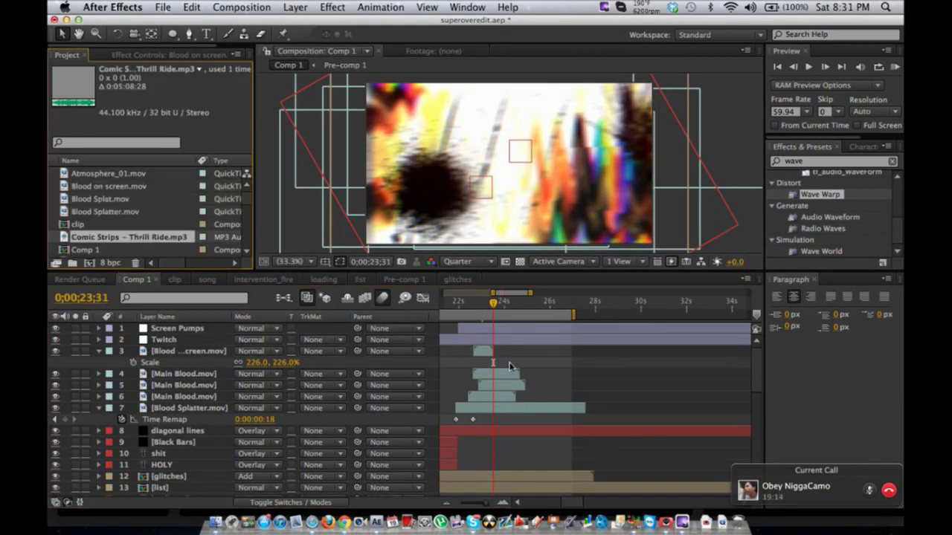
click(545, 370)
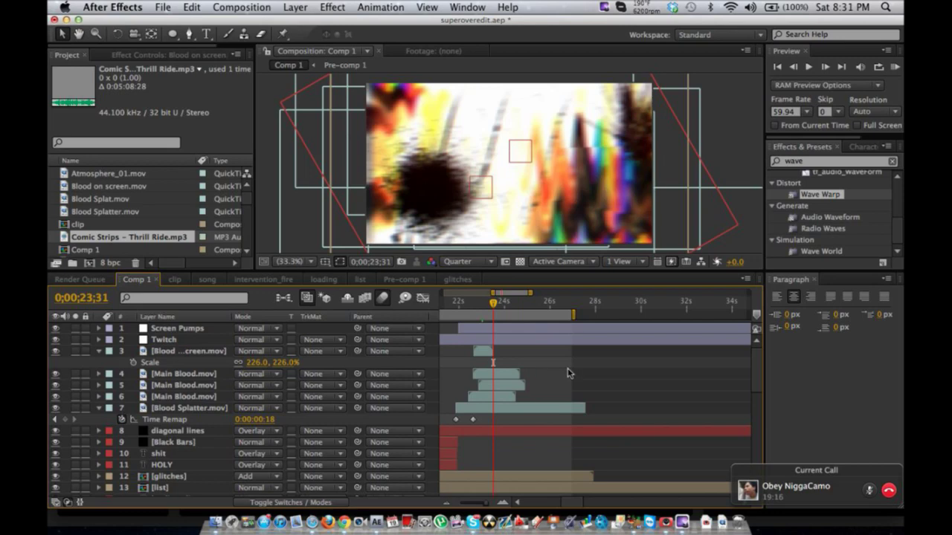
scroll(600, 384, down, 10)
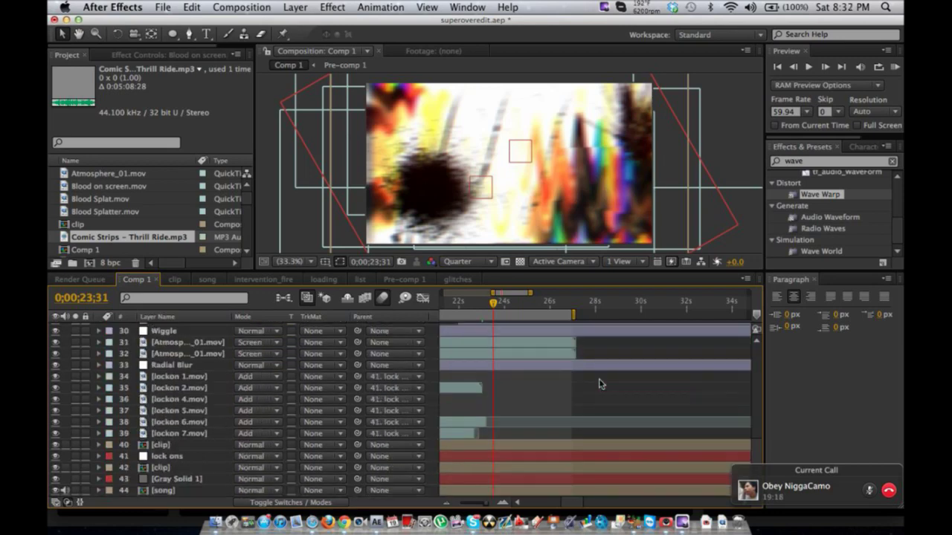
scroll(601, 383, up, 10)
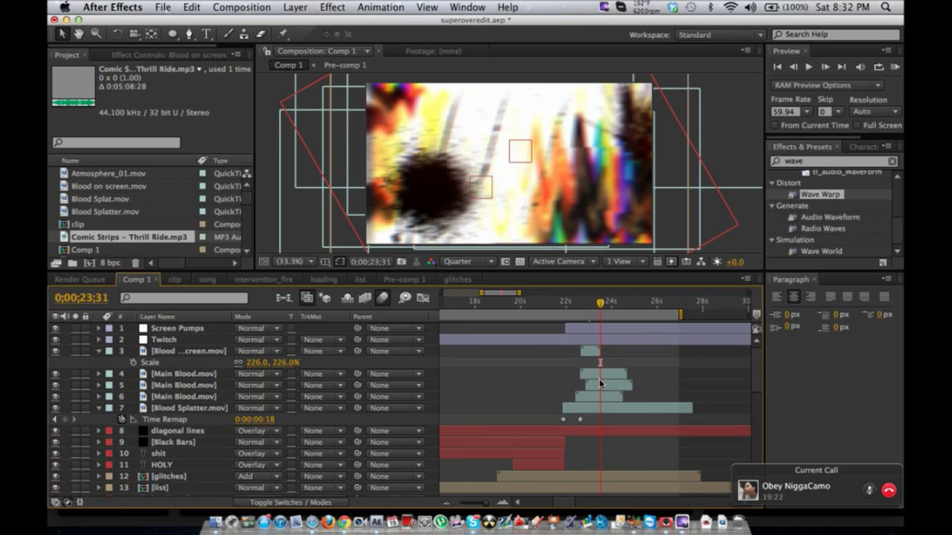
- Open the loading composition, go to 0;00;02;12 and set the preview resolution to Full
click(330, 280)
drag(490, 299, 519, 301)
click(467, 262)
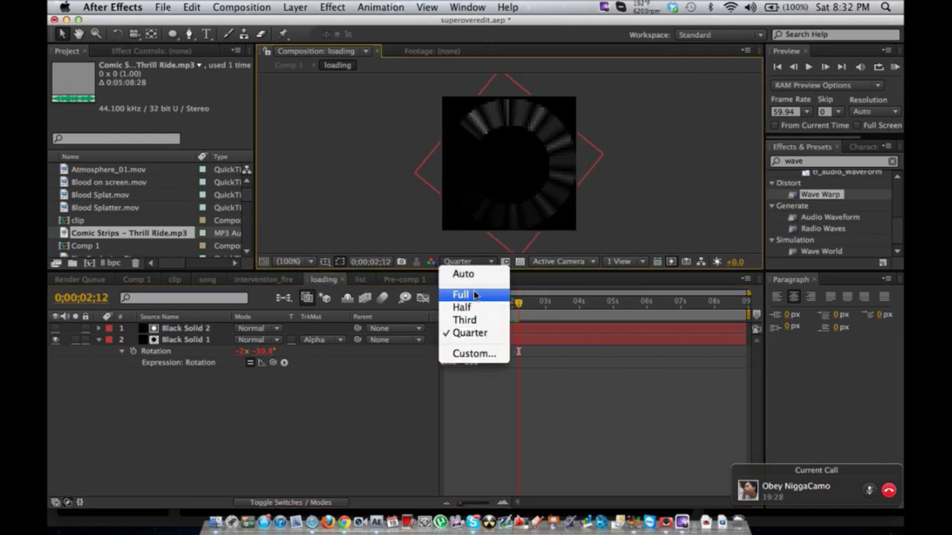
click(483, 296)
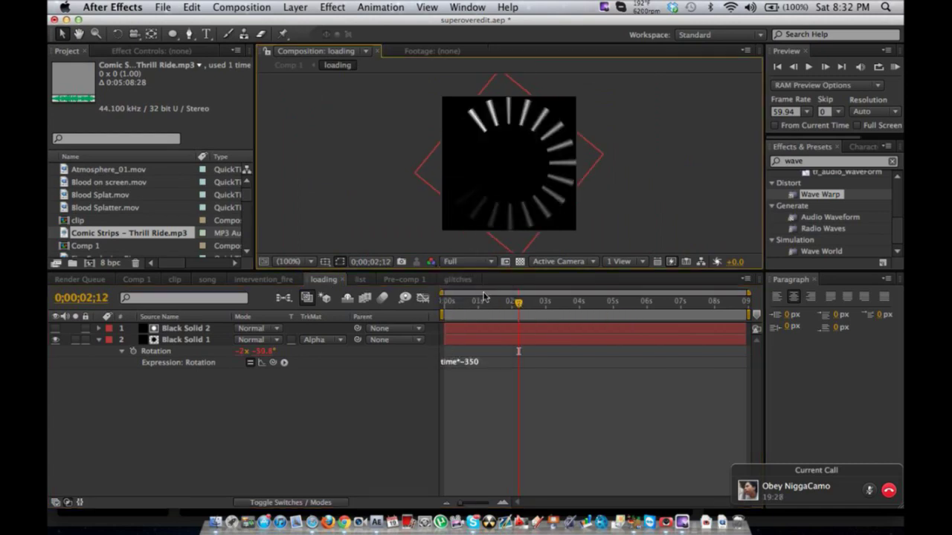
- Examine the effects applied to Black Solid 1 in the loading composition
click(201, 330)
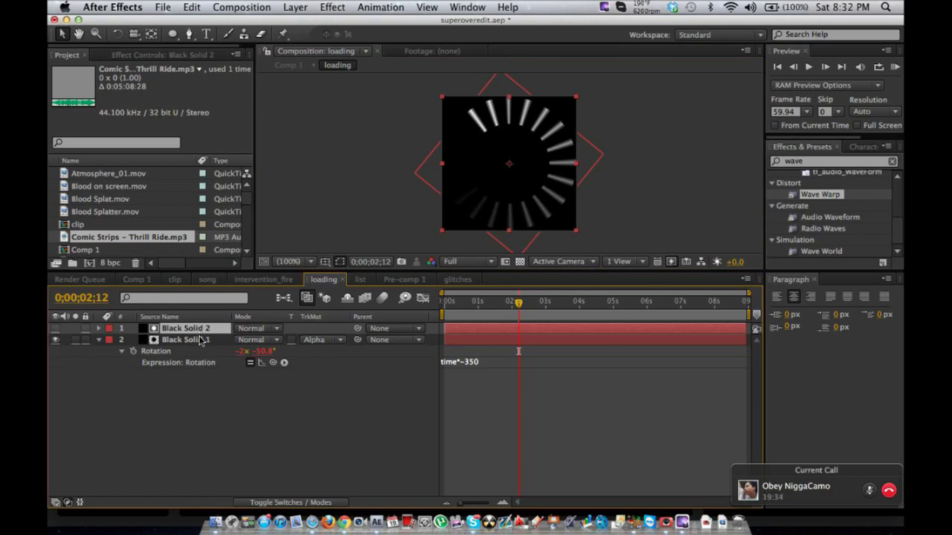
click(199, 340)
click(200, 330)
click(201, 340)
click(199, 57)
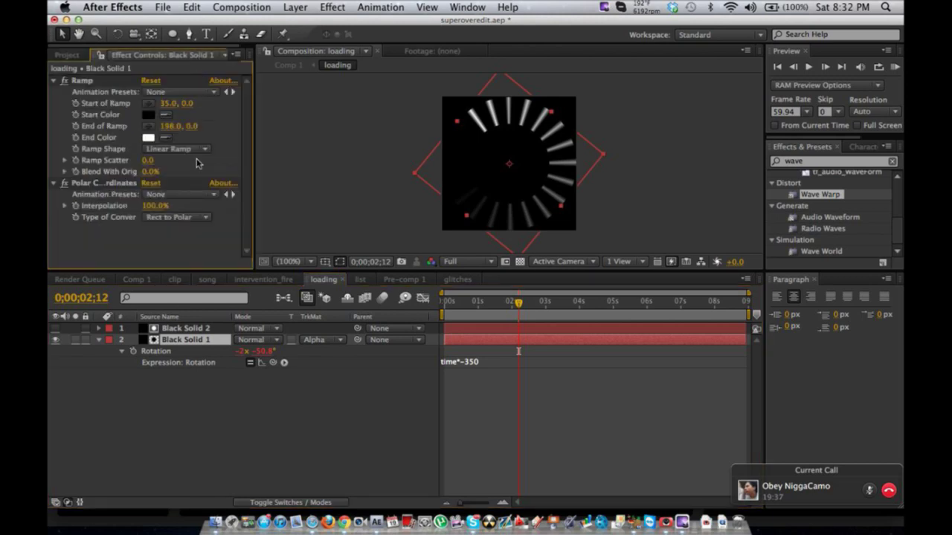
- Set Black Solid 2's Grid effect to width 15, height 635 and border 6, and scrub the spinner to 0;00;03;37
click(196, 329)
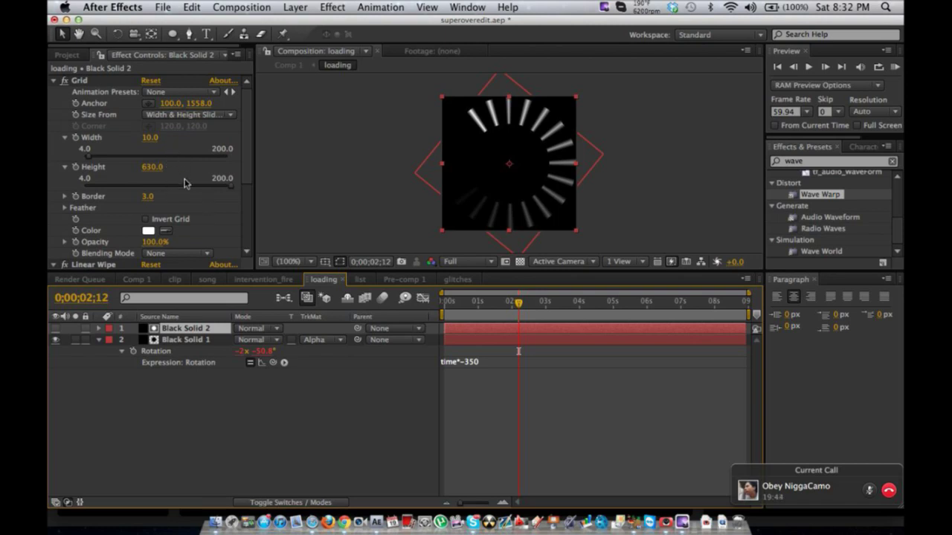
scroll(184, 183, down, 1)
scroll(182, 194, up, 1)
mouse_move(153, 138)
mouse_down()
mouse_move(144, 137)
mouse_move(153, 138)
mouse_up()
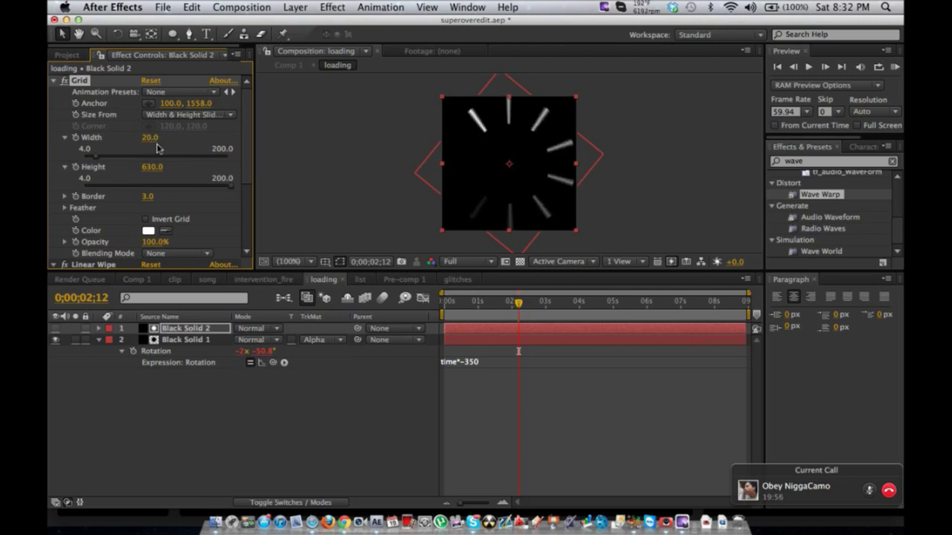
drag(151, 196, 153, 196)
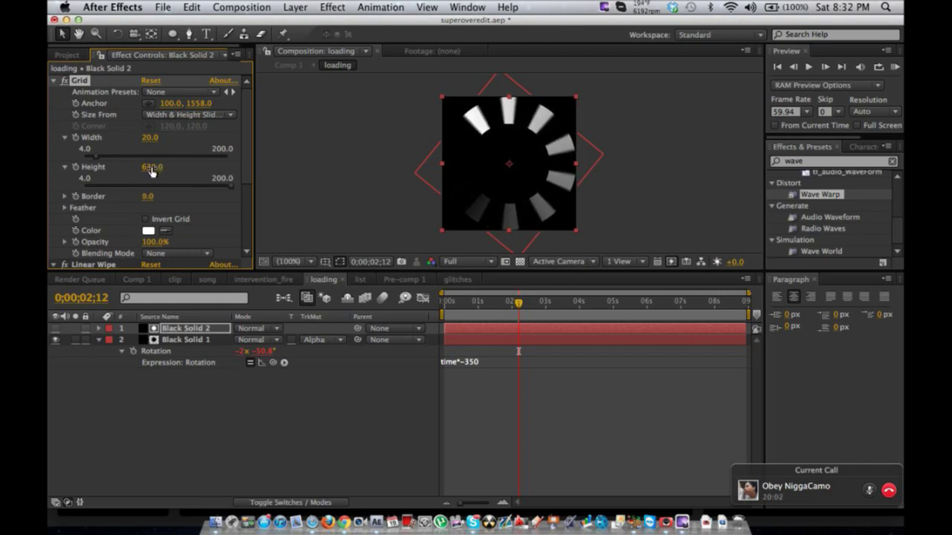
drag(153, 166, 145, 142)
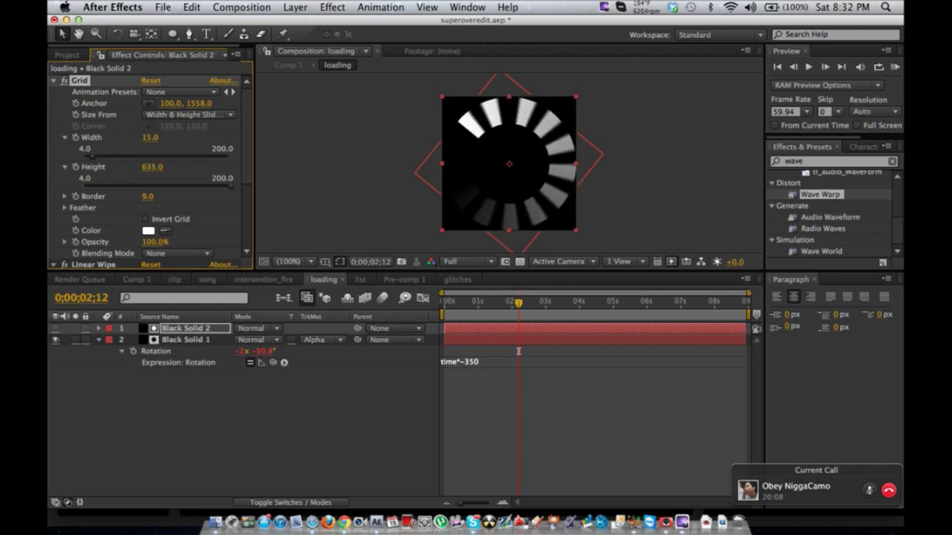
drag(149, 197, 148, 196)
click(489, 298)
drag(511, 302, 565, 301)
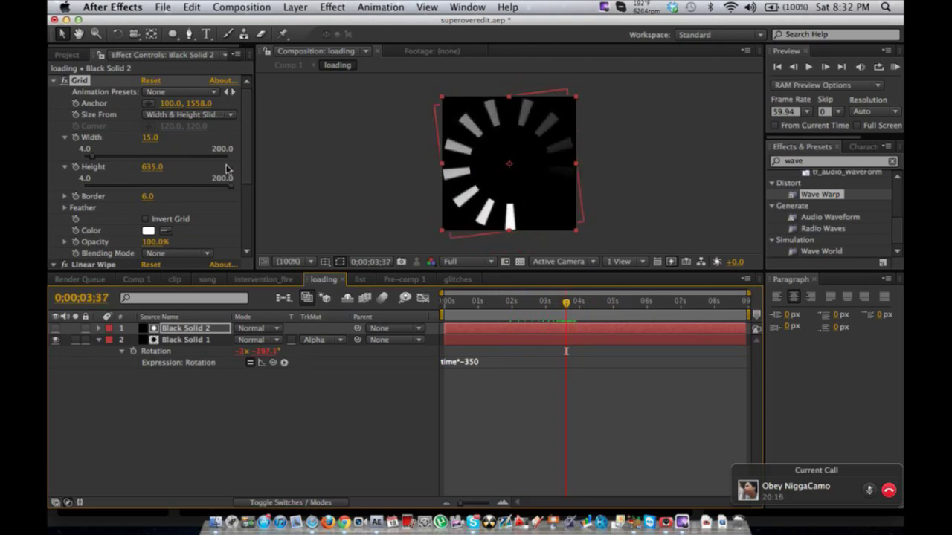
- Try Grid widths of 16, 14, 12 and 13 on Black Solid 2 to space the spinner bars
click(151, 139)
text(1)
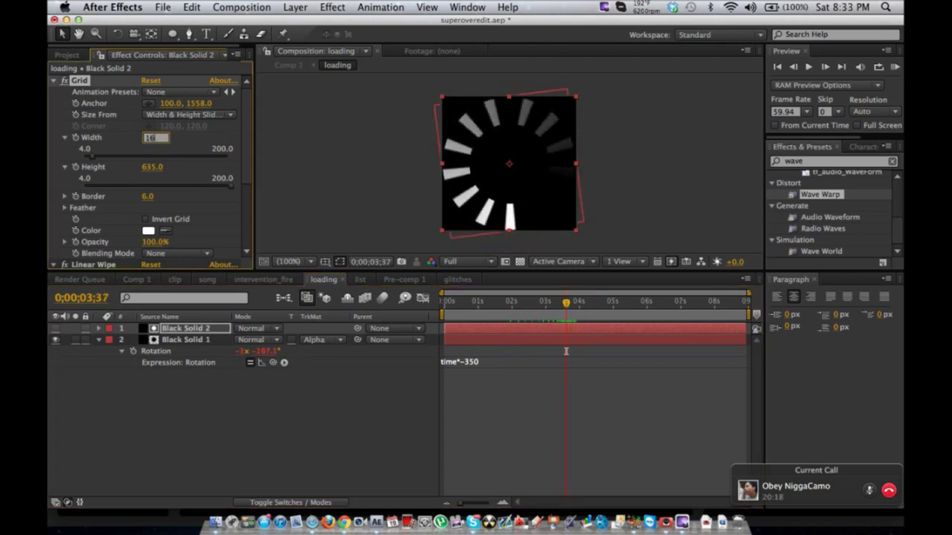
text(6)
key(Return)
click(151, 138)
text(1)
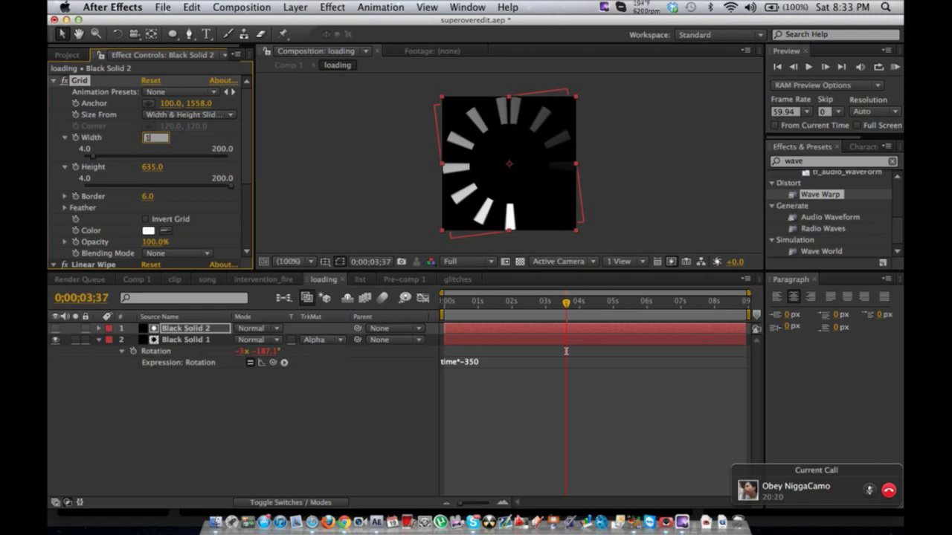
text(4)
key(Return)
click(151, 137)
text(12)
key(Return)
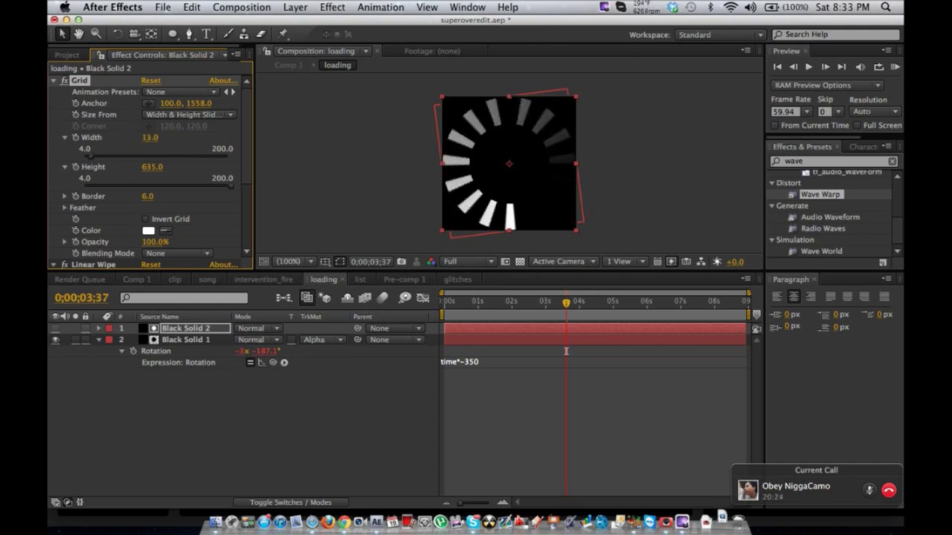
- Try a Grid width of 17, settle on 18, and scrub the spinner animation to 0;00;05;17
text(17)
key(Return)
text(18)
key(Return)
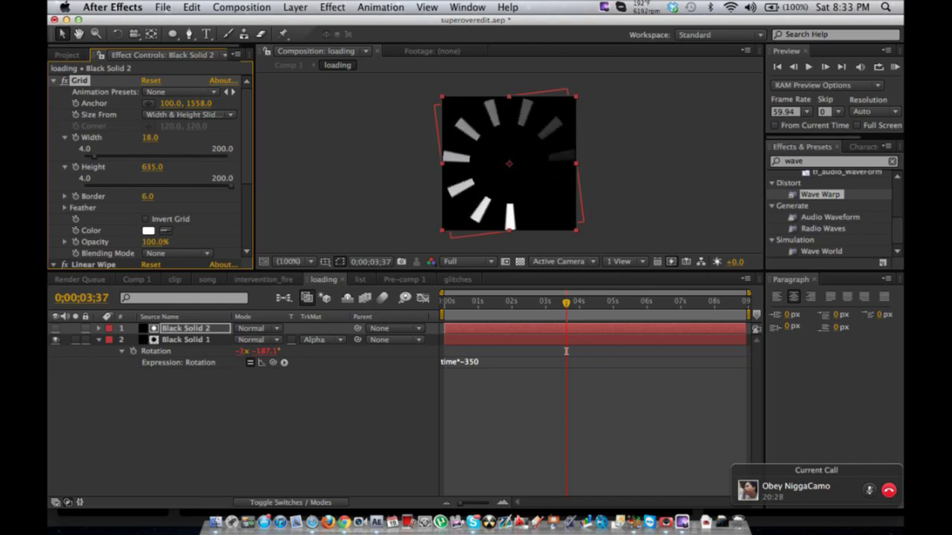
drag(543, 300, 646, 290)
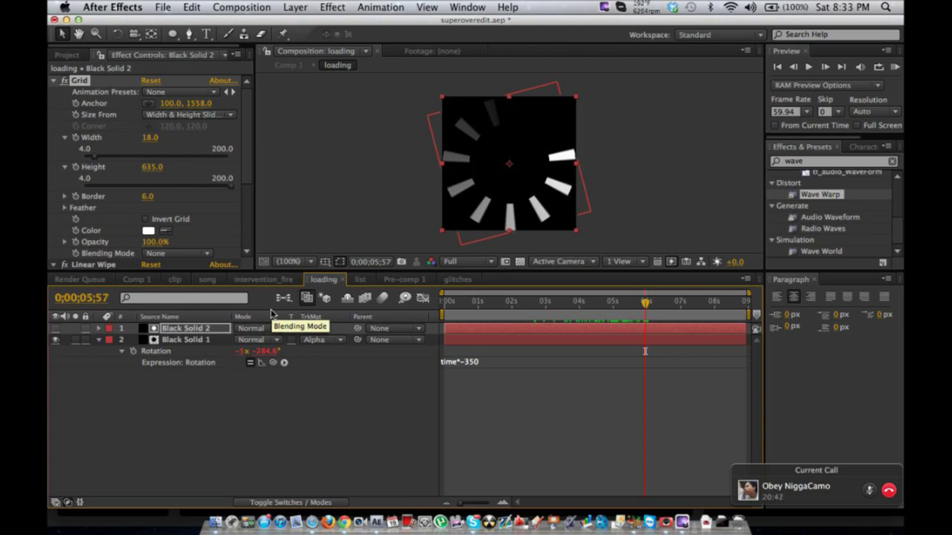
drag(553, 302, 722, 283)
mouse_move(636, 302)
mouse_down()
mouse_move(613, 305)
mouse_move(716, 285)
mouse_move(522, 303)
mouse_move(623, 303)
mouse_up()
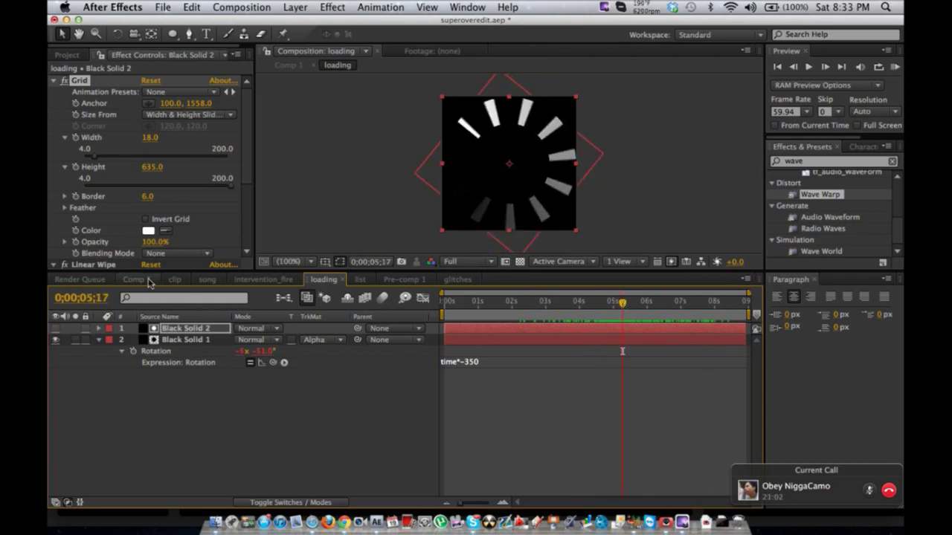
- In the glitches composition, duplicate the teal Black Solid 3 layer at 0;00;00;10 and move the copy to about 0;00;00;45
click(447, 281)
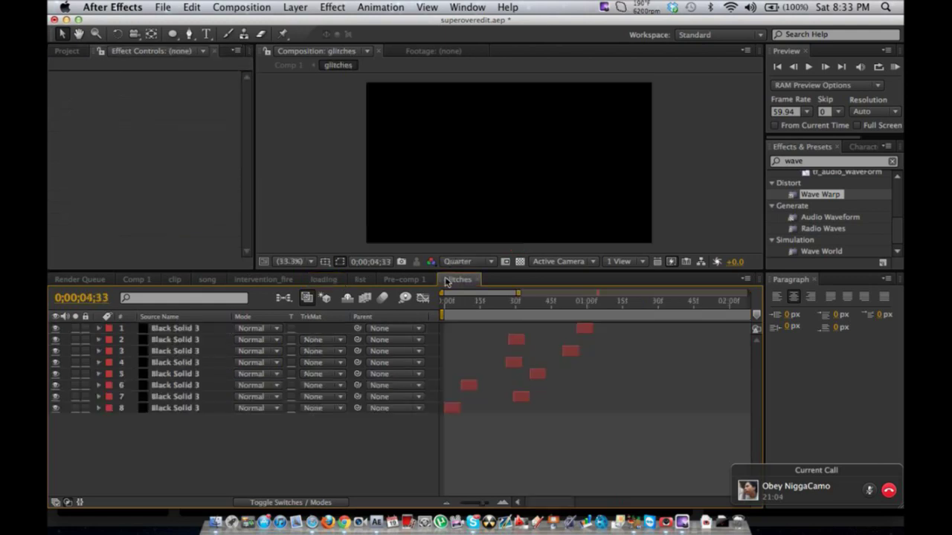
drag(452, 302, 530, 307)
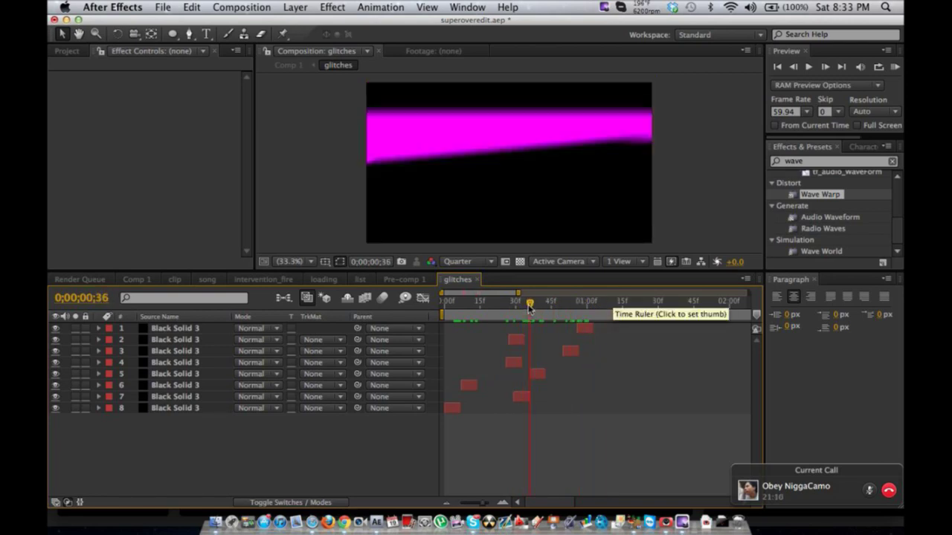
click(467, 304)
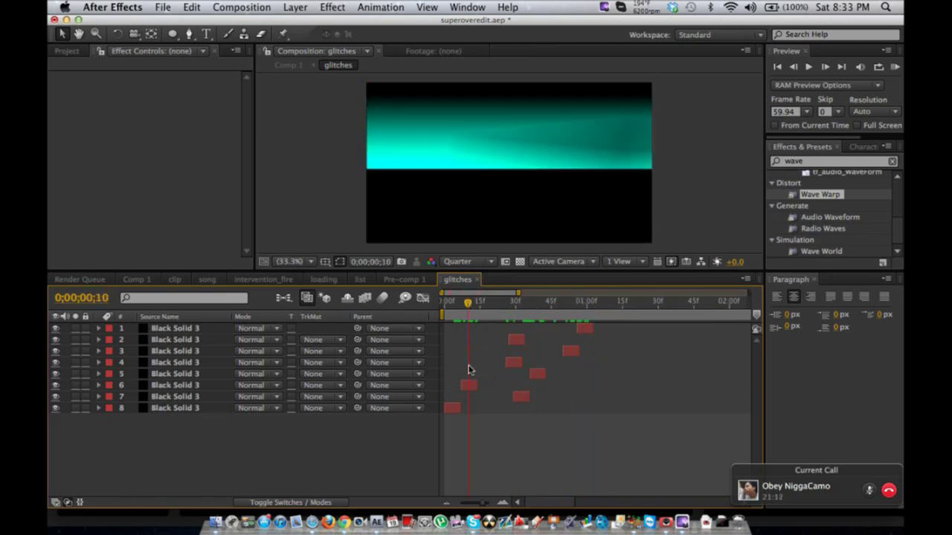
click(467, 385)
key(ctrl+d)
drag(467, 385, 553, 385)
click(551, 305)
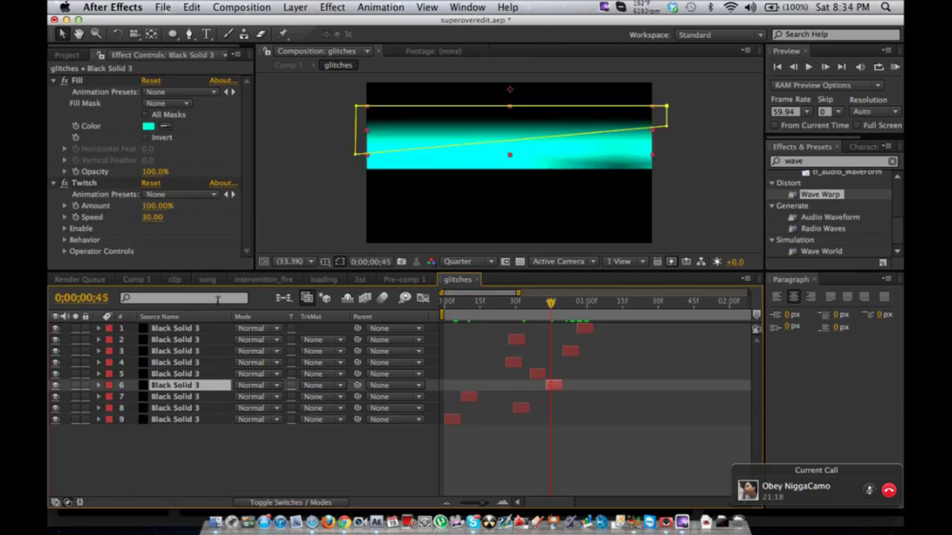
- Delete the slanted mask from the layer 6 Black Solid 3 in the glitches composition
key(m)
click(165, 398)
key(Delete)
- Move the layer 6 teal solid down to position 642.1, 358.7 so it fills the frame
click(305, 261)
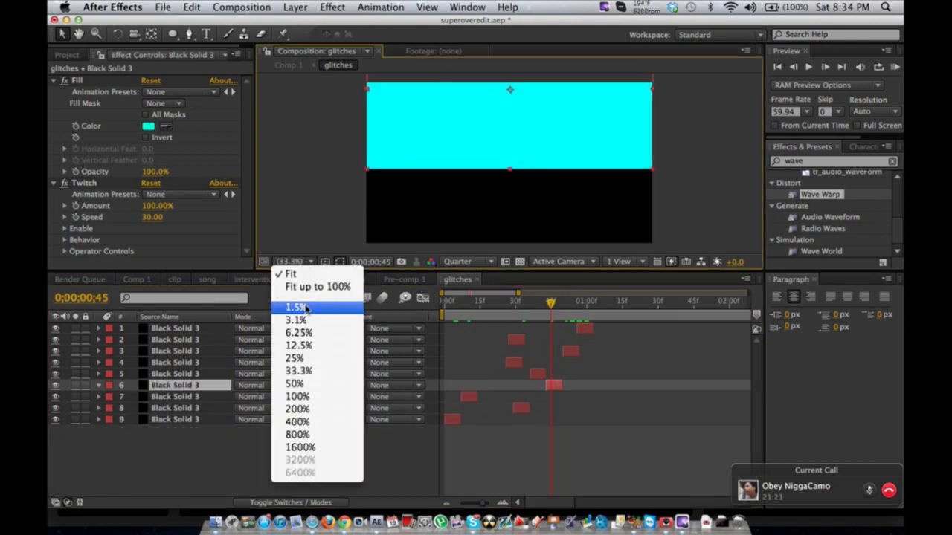
click(300, 372)
click(291, 262)
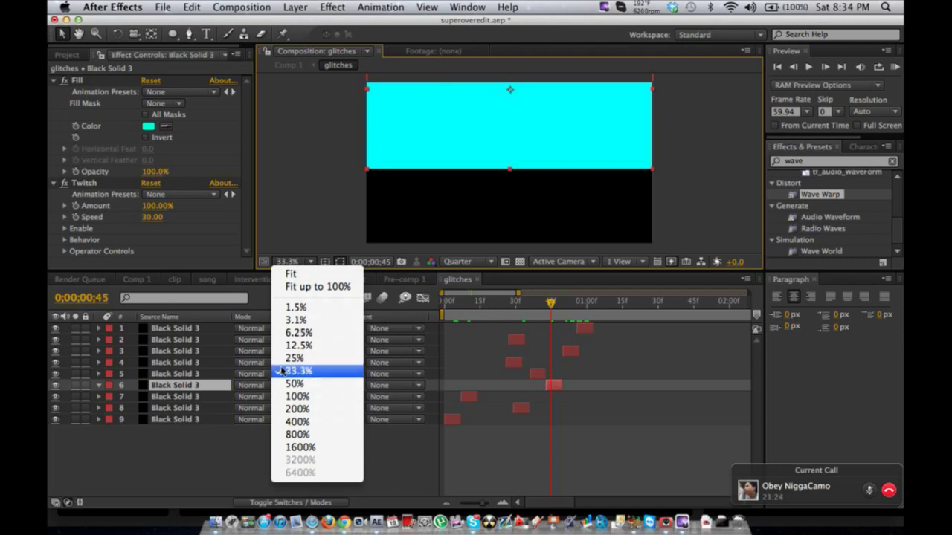
click(290, 359)
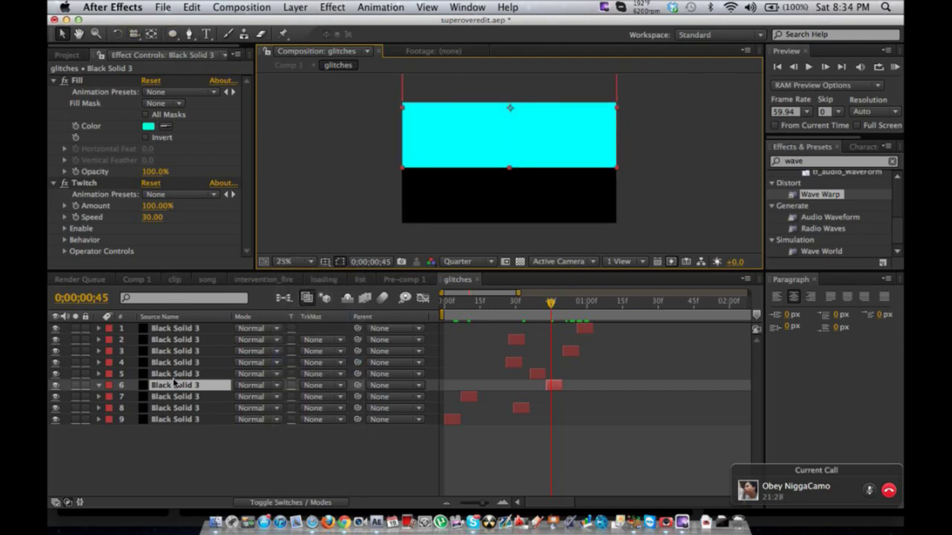
key(p)
drag(268, 396, 532, 358)
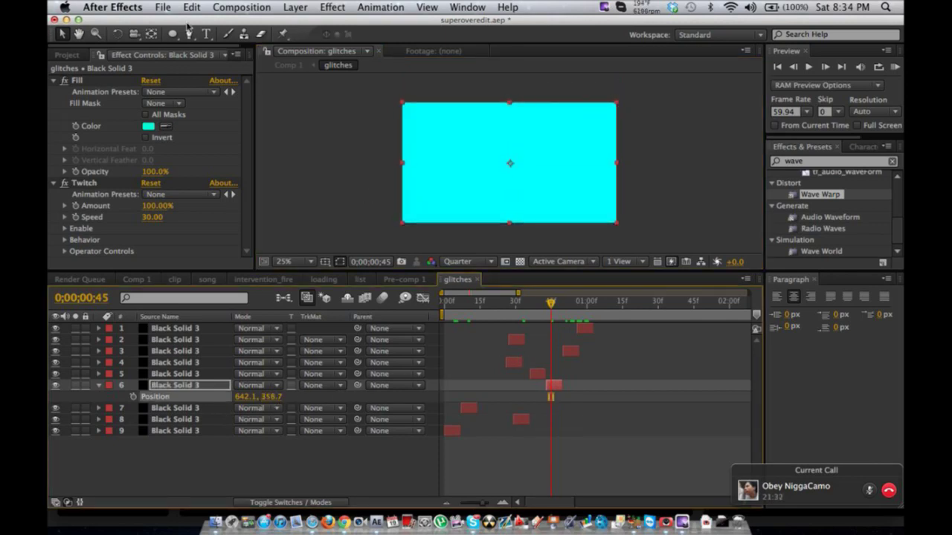
- Draw a tall, narrow vertical rectangular mask on the teal solid, extending past the frame's upper and lower edges
drag(173, 34, 227, 34)
drag(427, 88, 488, 253)
mouse_move(538, 298)
mouse_down()
mouse_move(602, 300)
mouse_move(488, 301)
mouse_move(550, 300)
mouse_up()
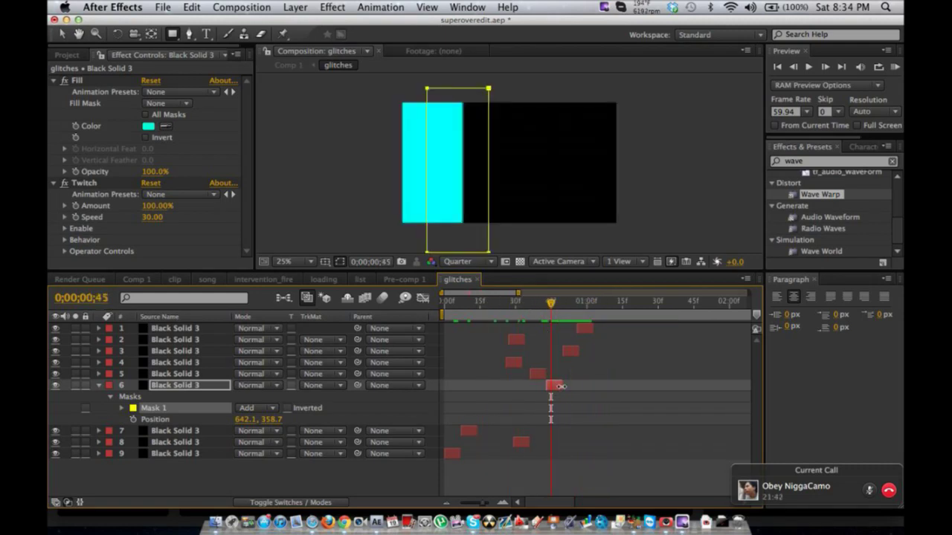
- Trim the masked teal layer's end slightly, and save the project with the time at 0;00;00;00
click(557, 385)
drag(482, 307, 391, 337)
key(super+s)
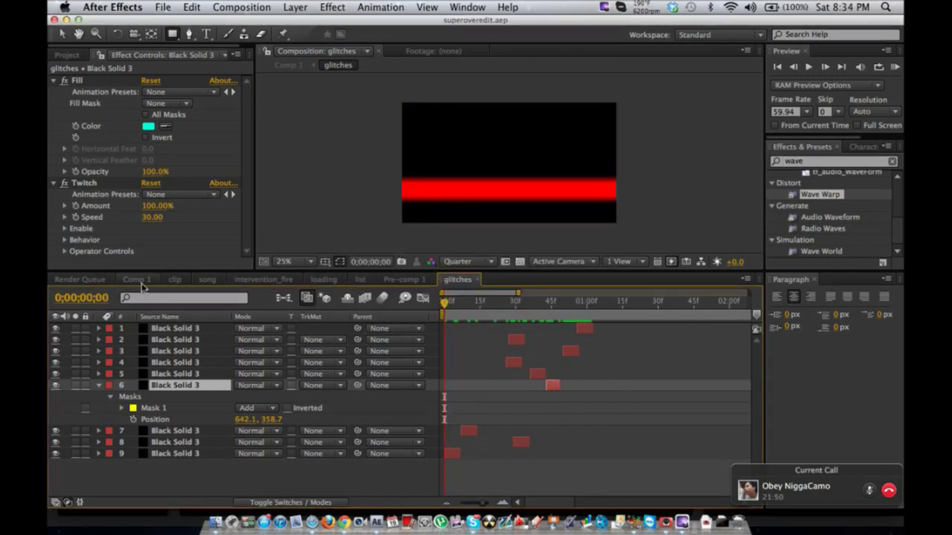
- Check the file transfer in Skype, return to After Effects and import Torch_Turbulent_01.mov from Downloads while in Comp 1
key(super+Tab)
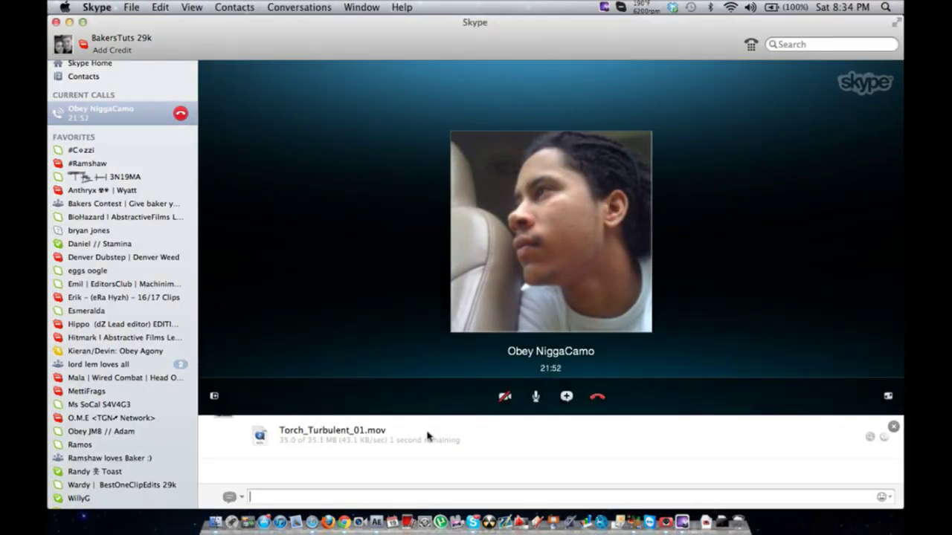
key(super+Tab)
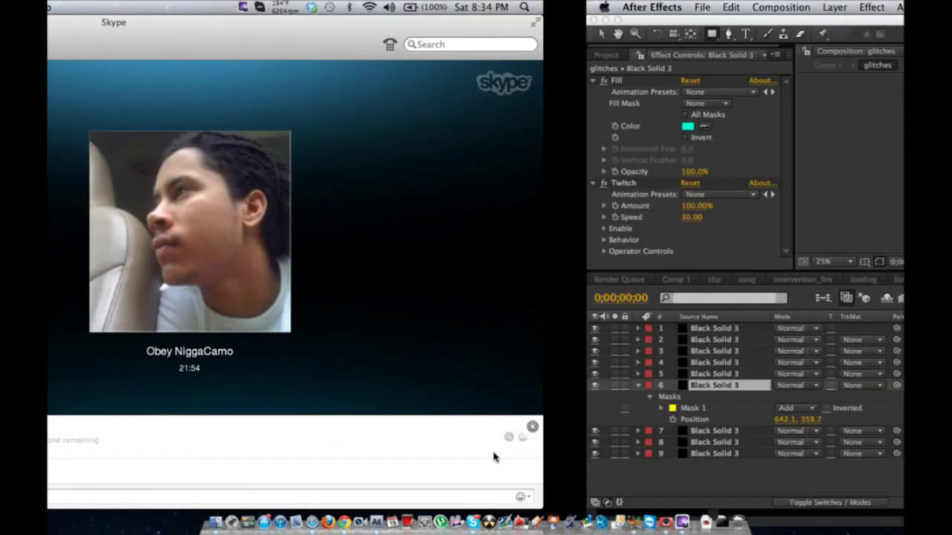
click(135, 279)
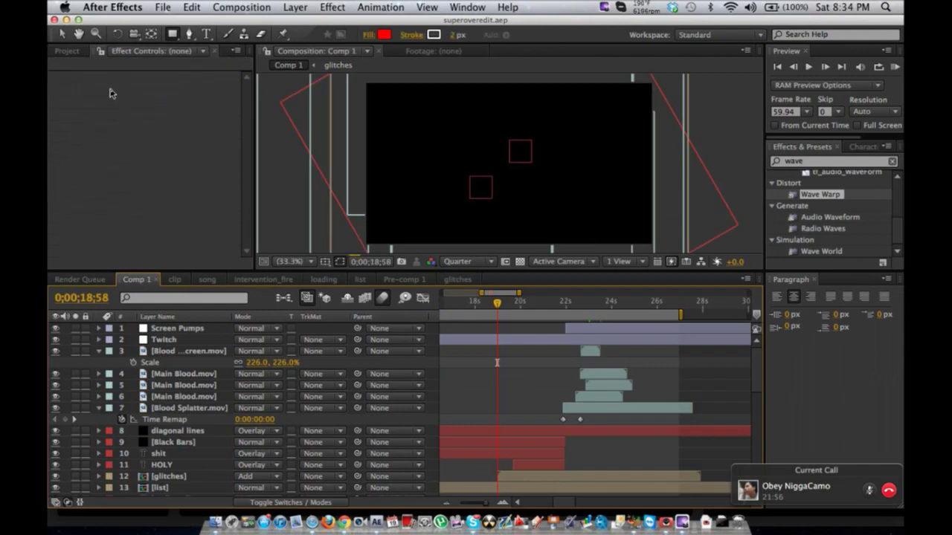
click(76, 56)
key(super+i)
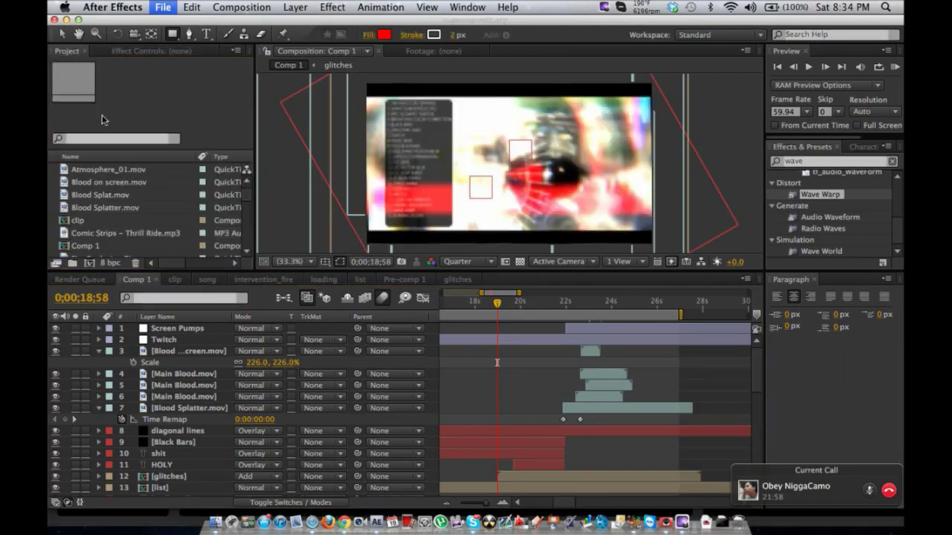
click(183, 173)
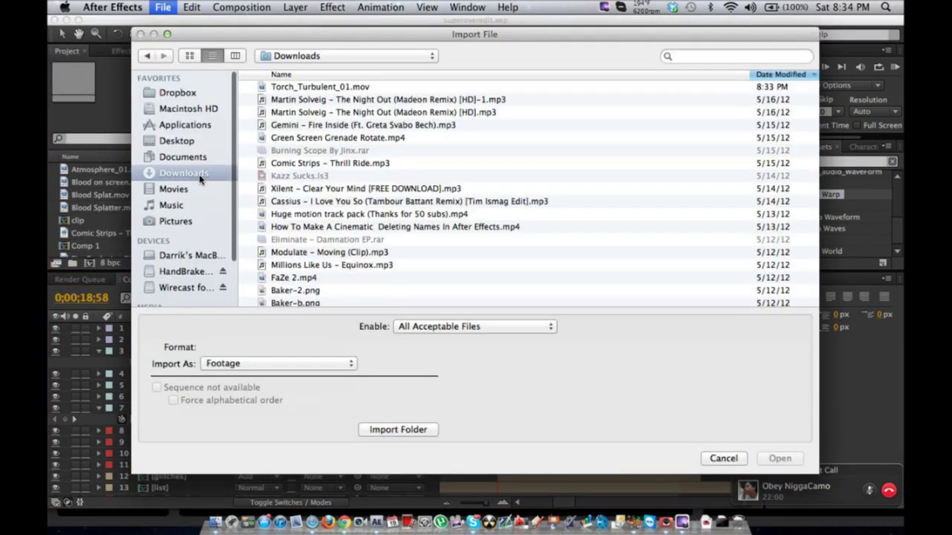
double_click(329, 87)
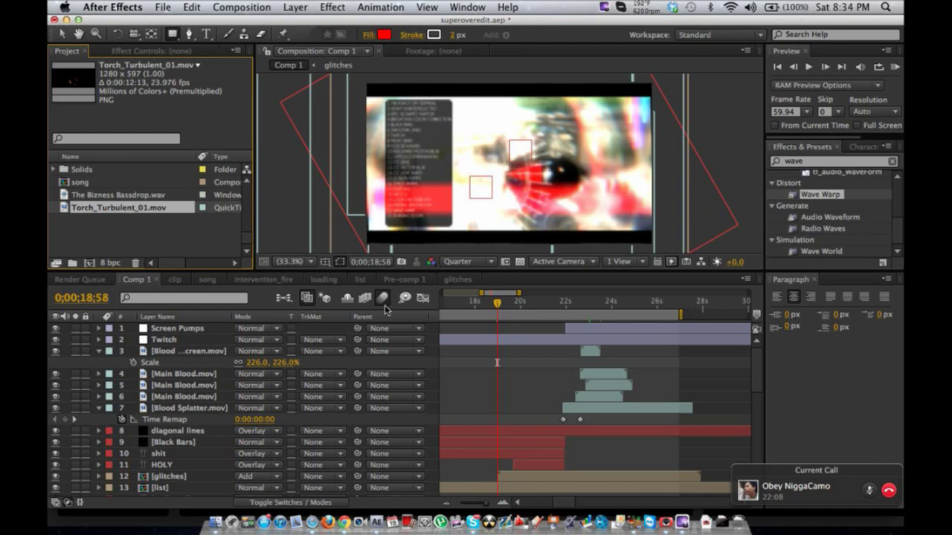
- Solo the layer 40 clip in Comp 1 and scrub to about 0;00;21;18
scroll(432, 353, down, 10)
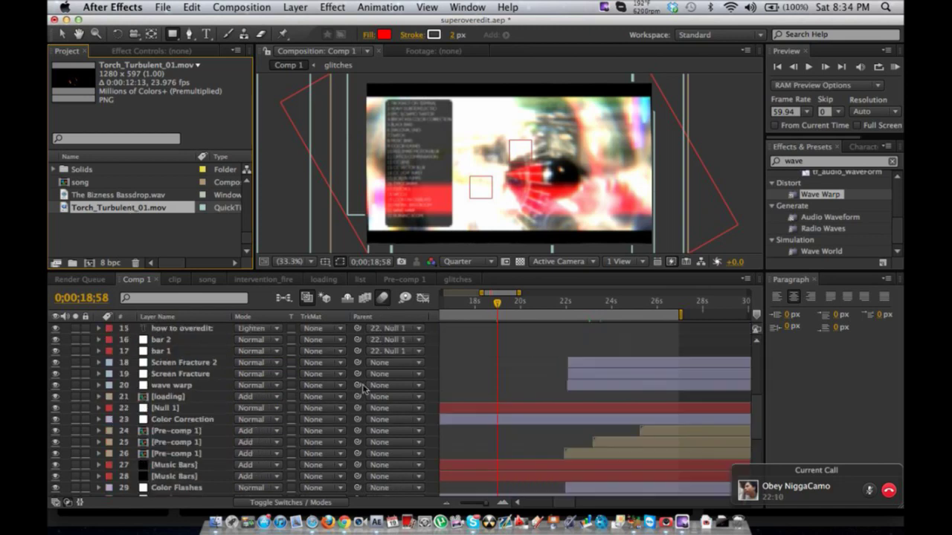
click(75, 444)
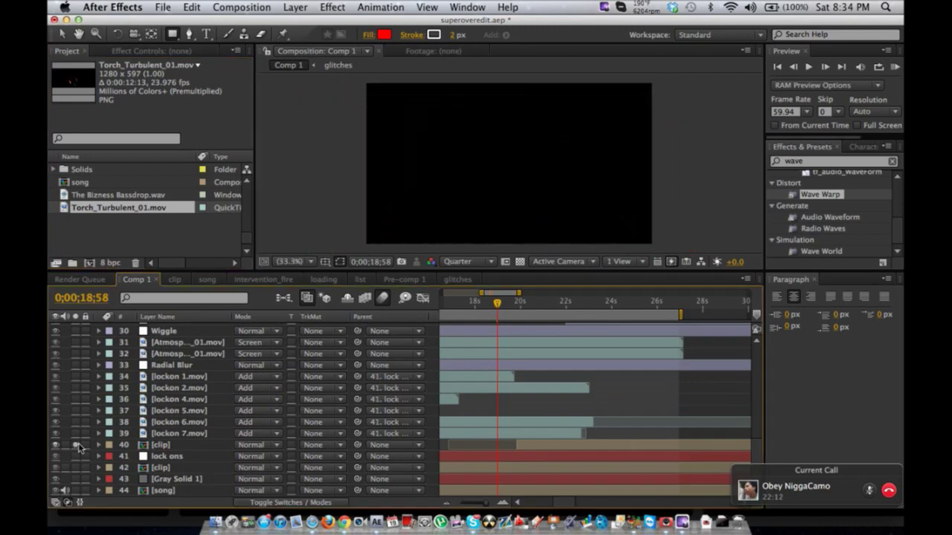
drag(488, 311, 553, 300)
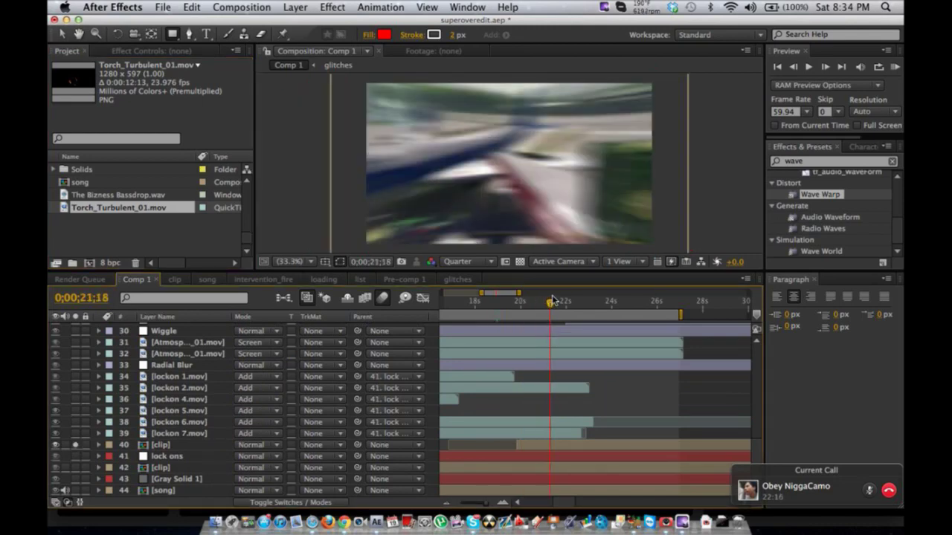
- Collapse the soloed clip's effects, disable all of them except Twixtor, and scrub to about 0;00;22;22
click(161, 446)
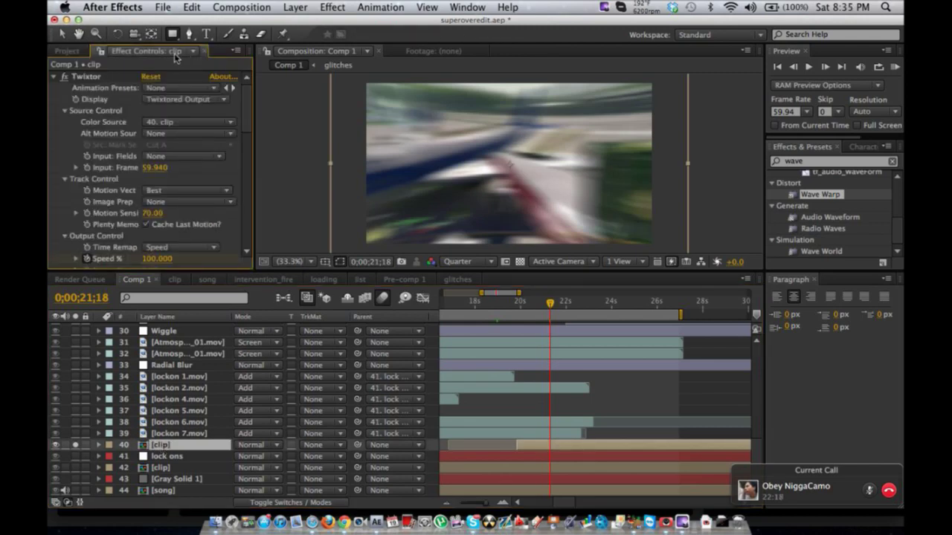
click(54, 78)
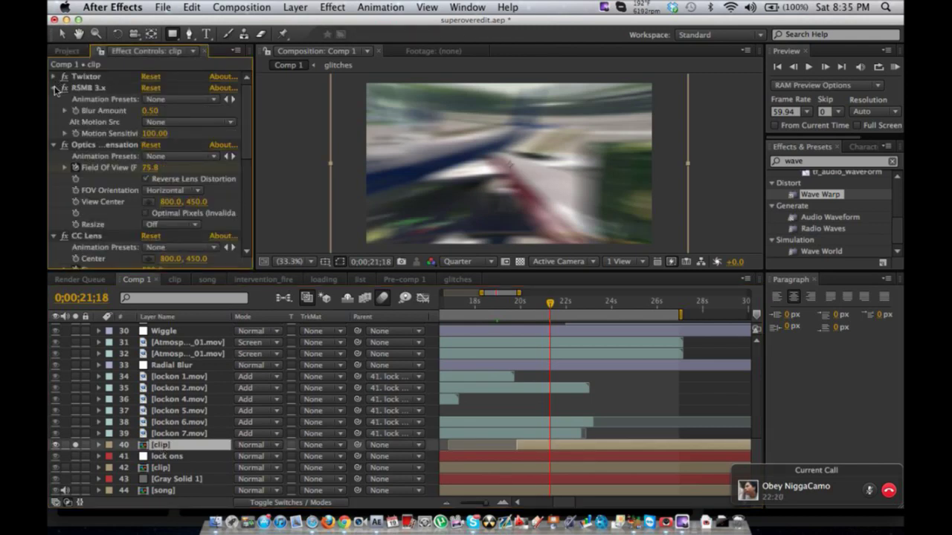
click(55, 88)
click(55, 100)
click(54, 111)
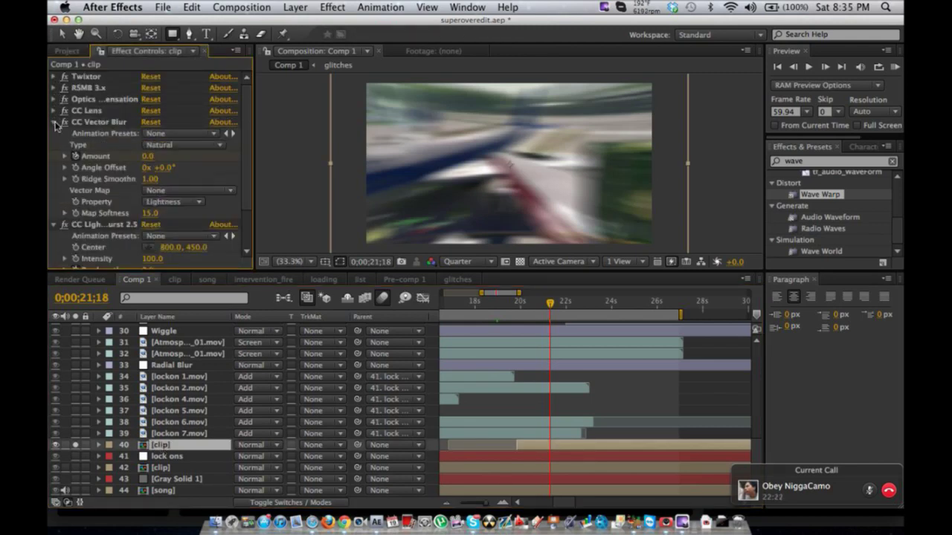
click(55, 124)
click(56, 134)
drag(64, 134, 63, 88)
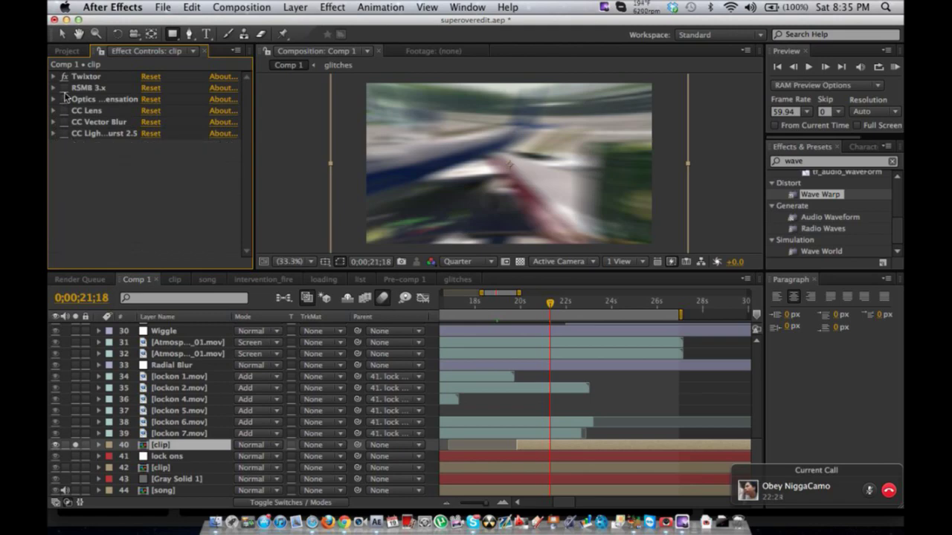
drag(556, 309, 572, 301)
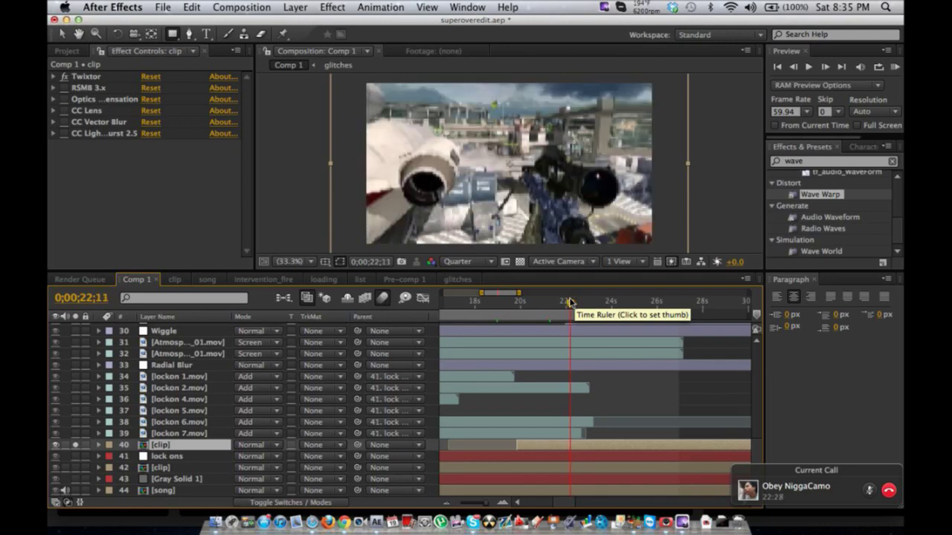
- Create a new composition from Torch_Turbulent_01.mov and scrub through the flames to 0:00:07:22
click(66, 51)
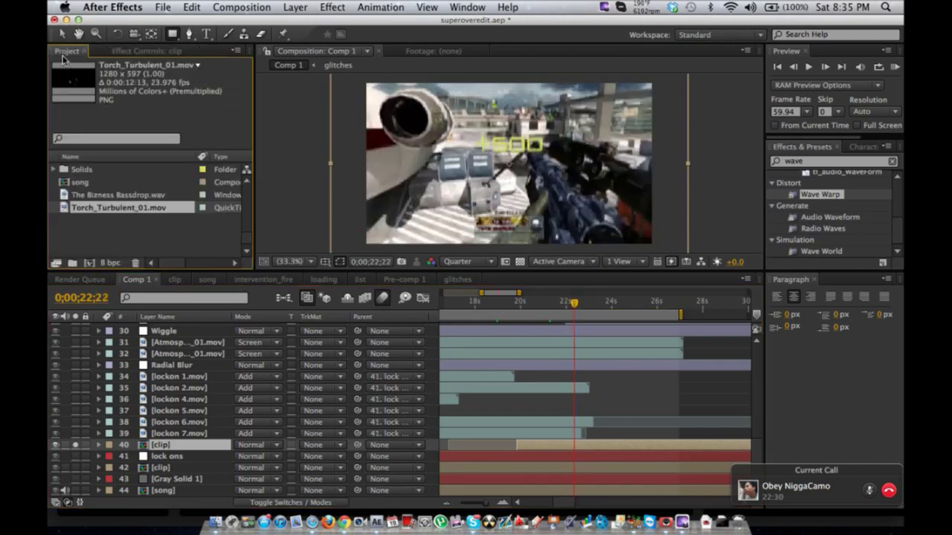
drag(117, 210, 88, 263)
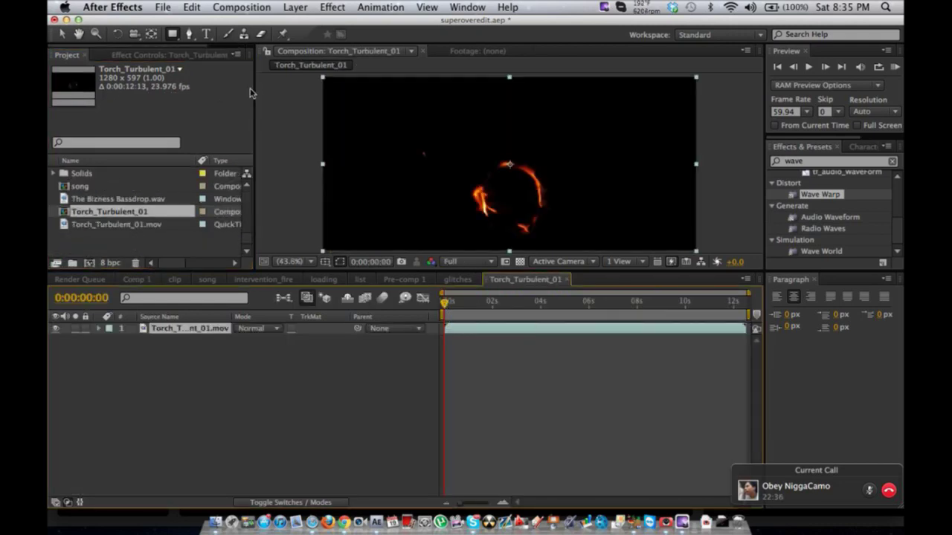
drag(445, 303, 634, 327)
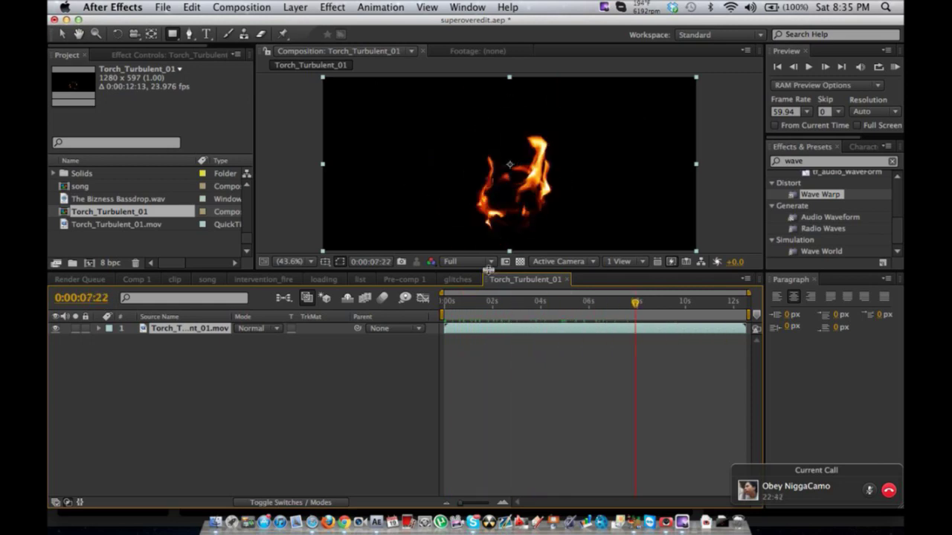
- Interpret the Torch_Turbulent_01.mov footage at a conformed frame rate of 29.97 fps
click(142, 226)
right_click(143, 226)
mouse_move(245, 266)
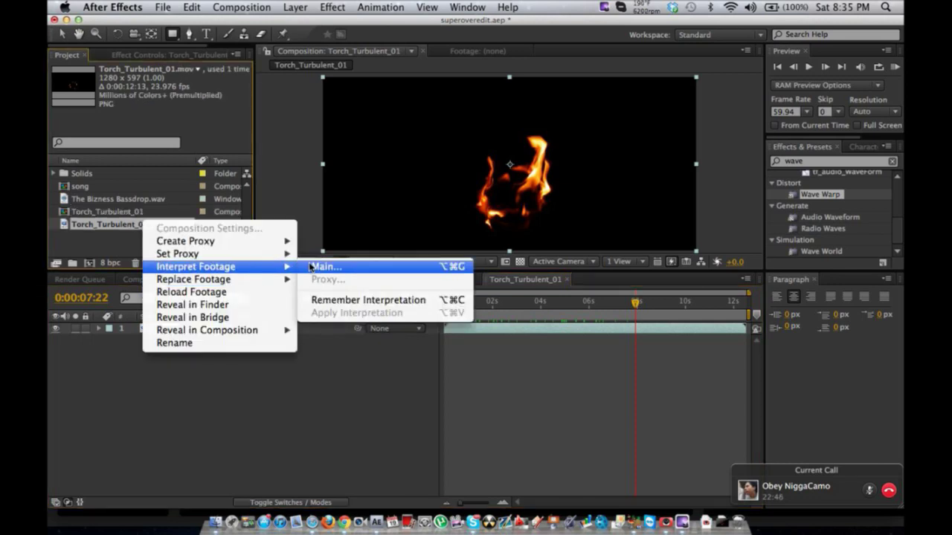
click(320, 266)
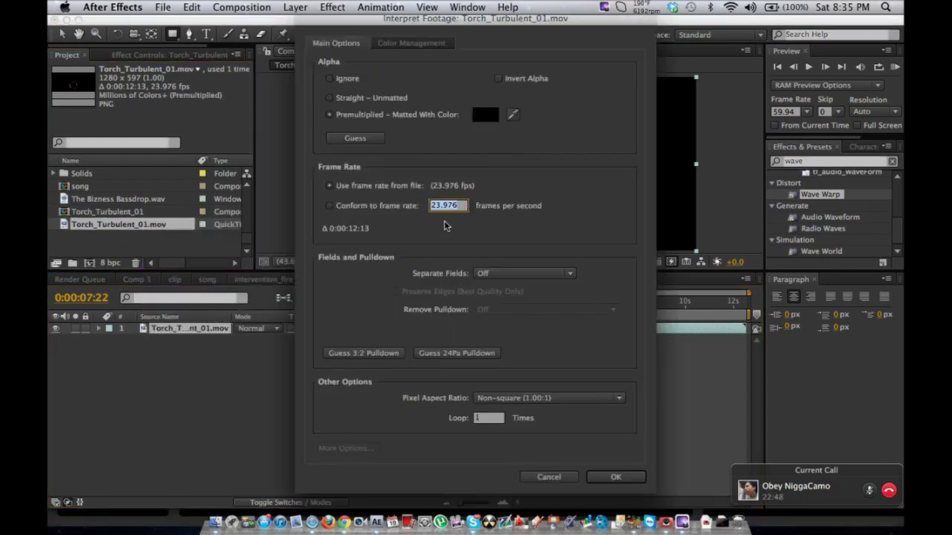
text(29.97)
key(Return)
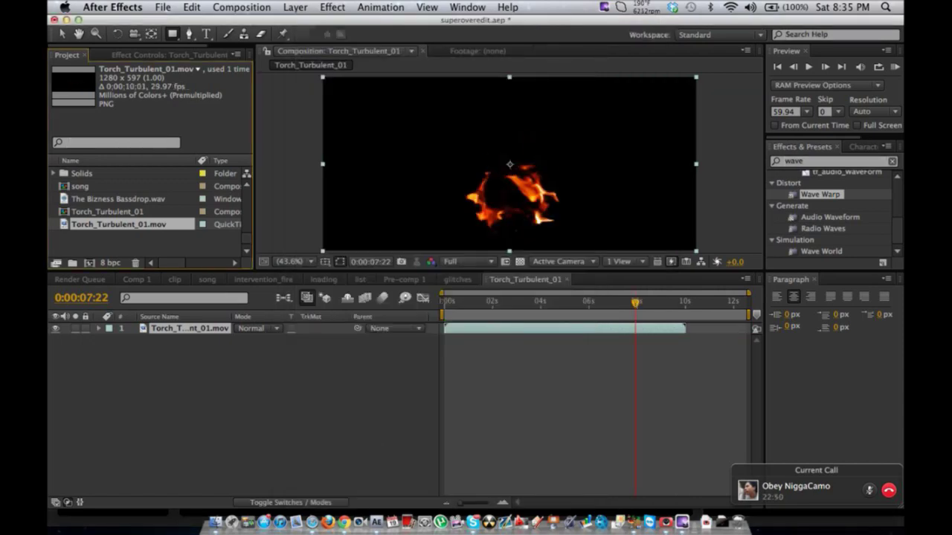
- Set the Torch_Turbulent_01 composition's frame rate to 29.97 and scrub the flames to 0;00;07;04
click(241, 7)
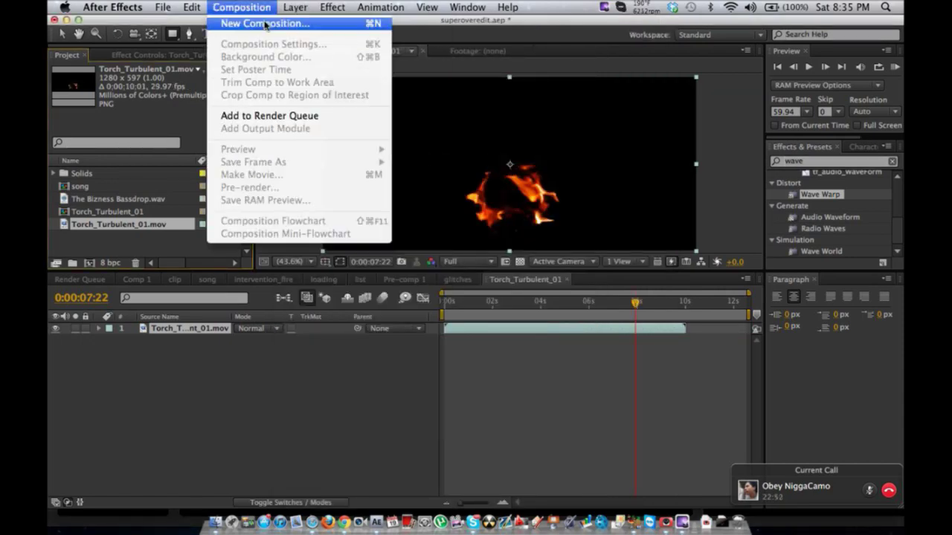
click(266, 23)
click(241, 7)
click(260, 44)
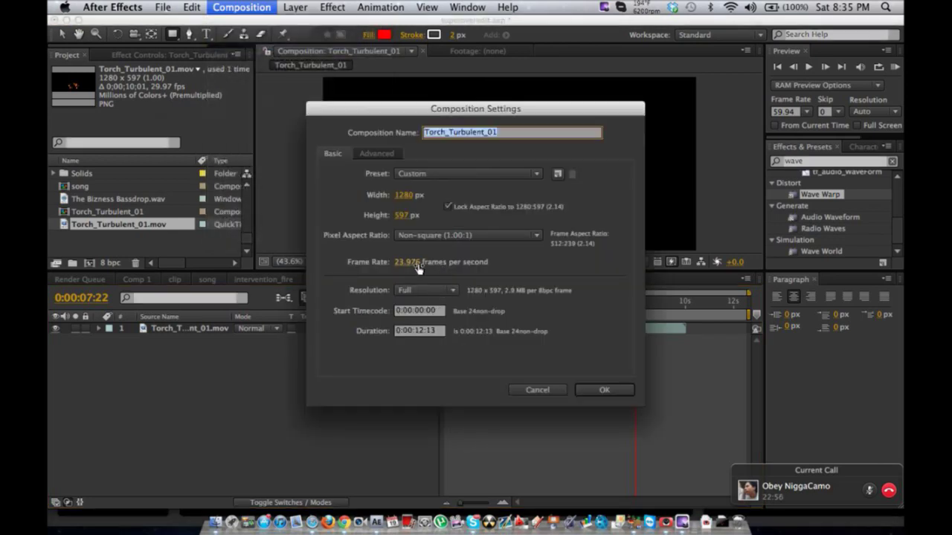
click(416, 263)
text(29.97)
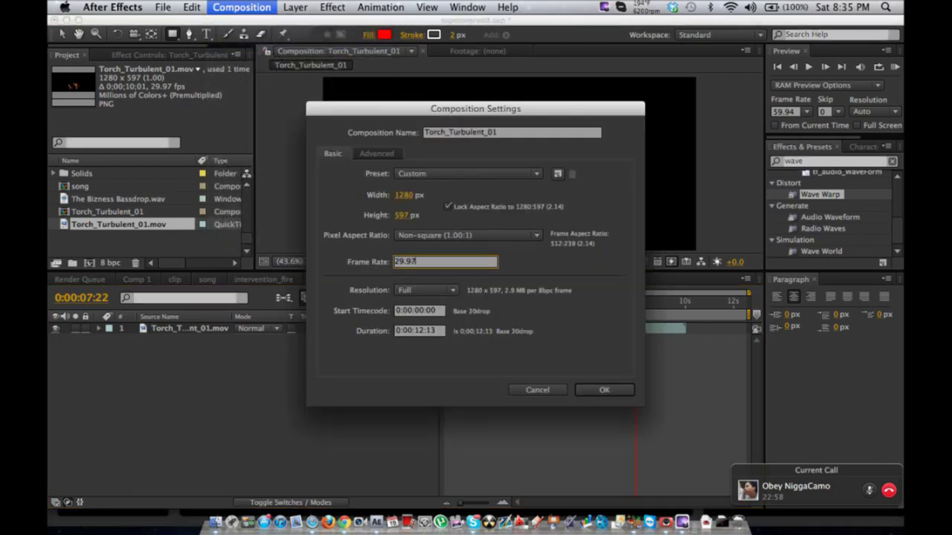
key(Return)
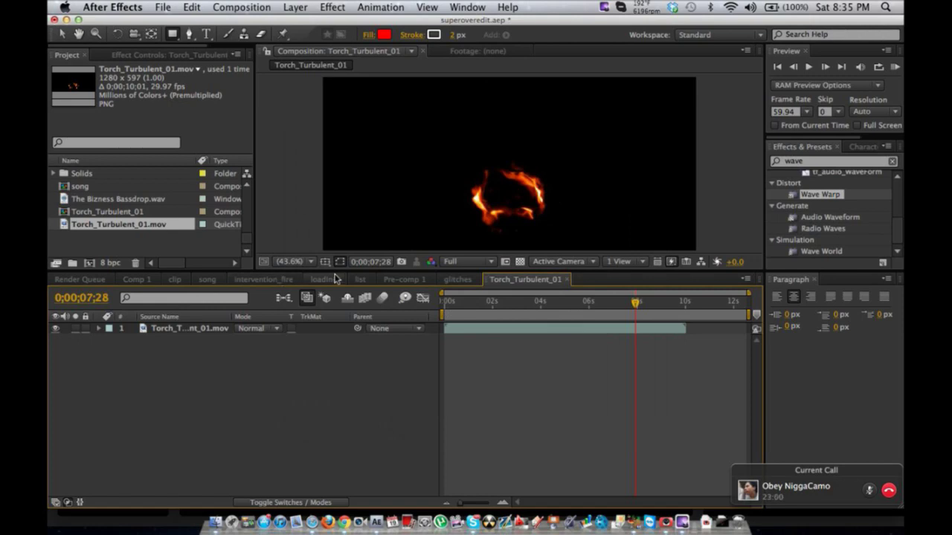
click(500, 302)
drag(500, 304, 617, 304)
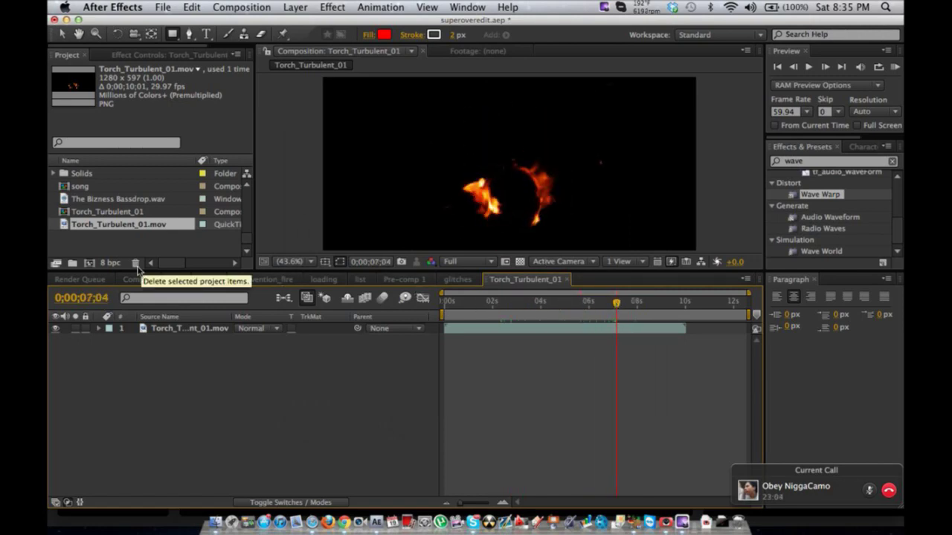
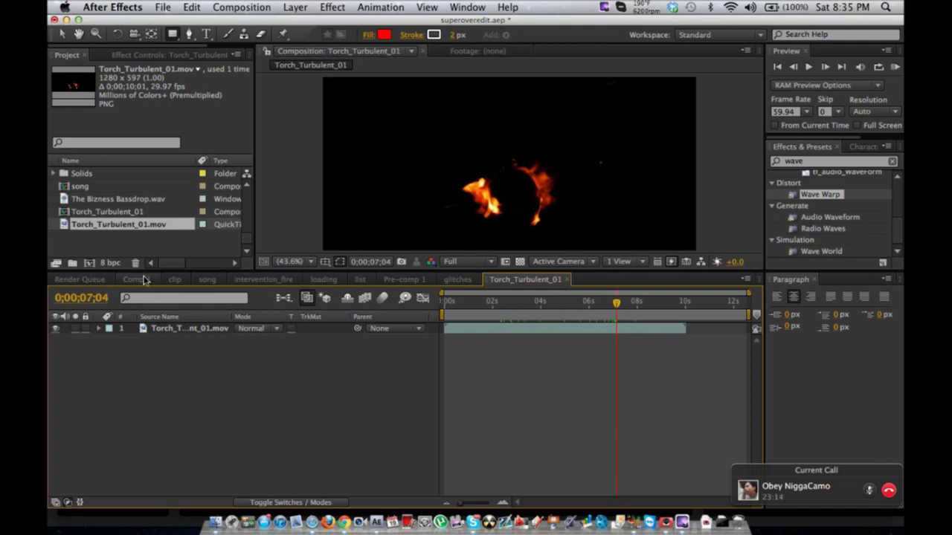
- Duplicate the torch layer, move the copy to position 566.0, 298.5 and start it about half a second later
click(197, 329)
key(super+d)
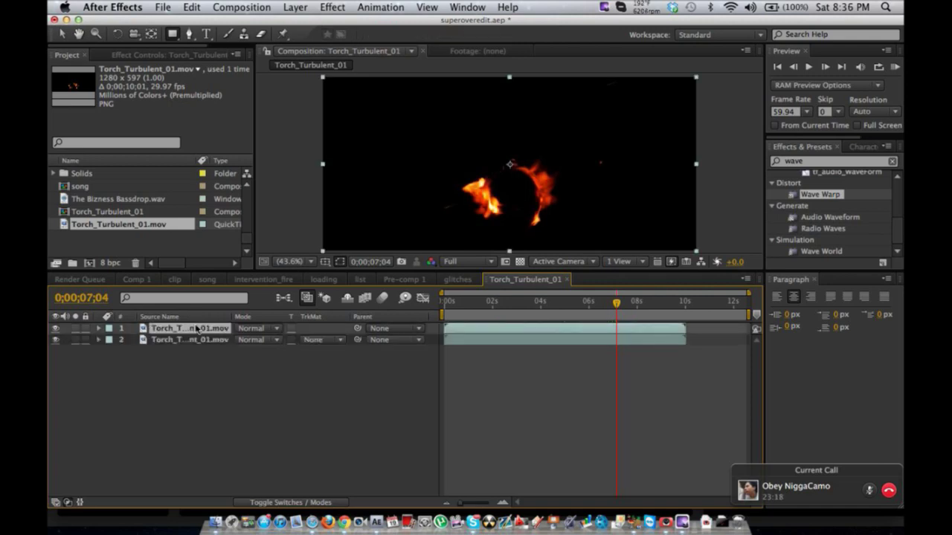
key(p)
drag(242, 340, 194, 341)
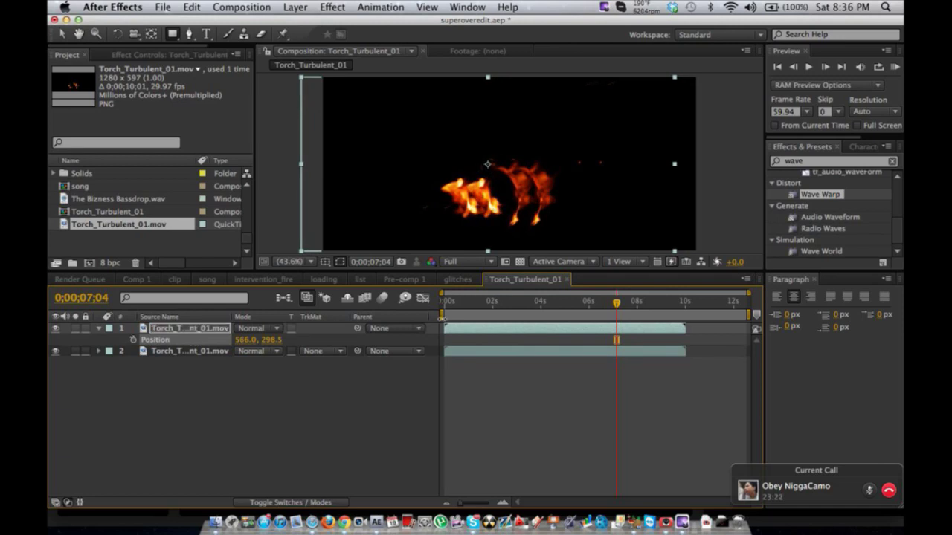
drag(480, 330, 492, 330)
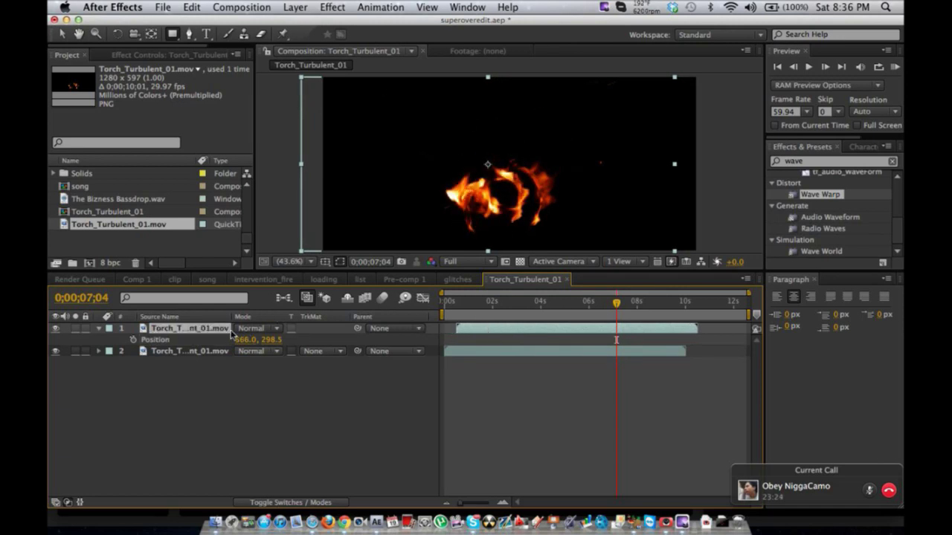
- Duplicate the top torch layer, move the copy to position 635.0, 248.5 and duplicate it once more
key(super+d)
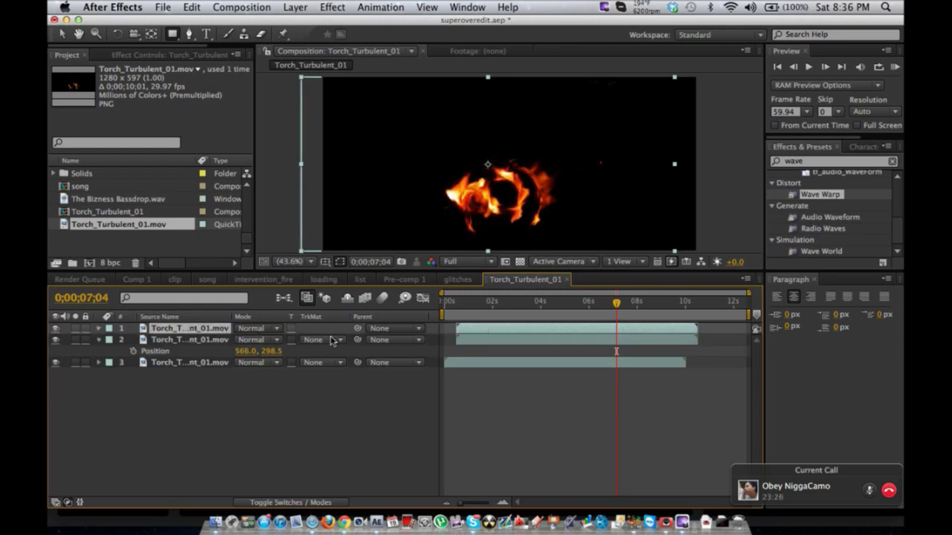
key(p)
drag(272, 342, 241, 342)
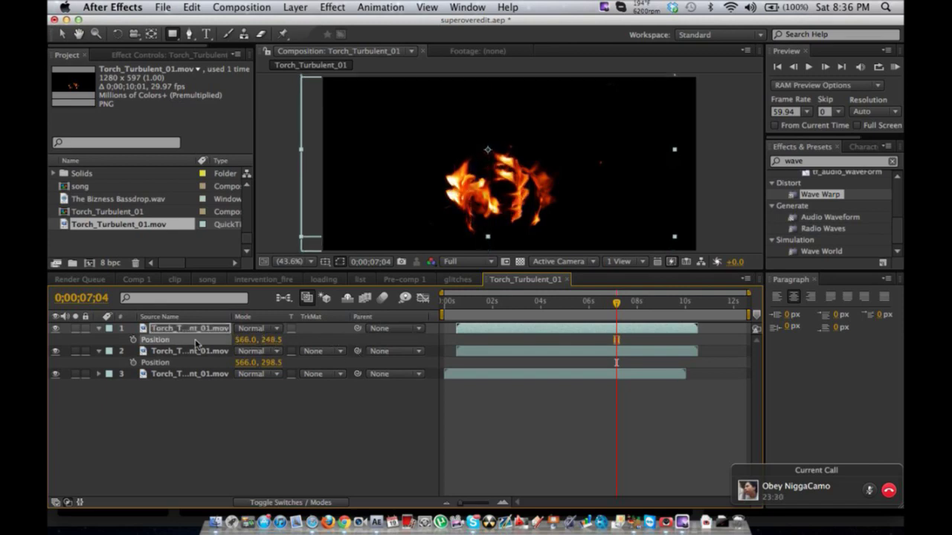
shift+click(192, 375)
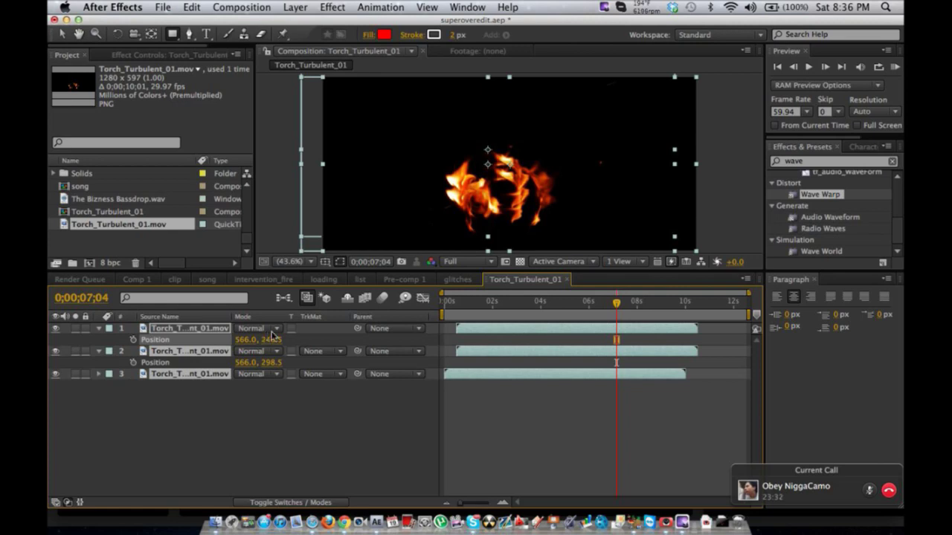
click(310, 340)
drag(245, 339, 285, 339)
key(super+d)
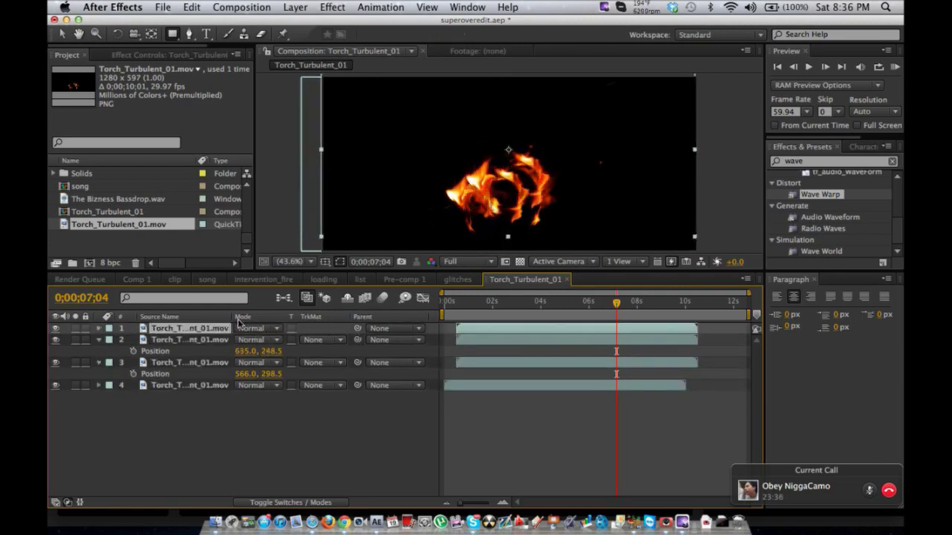
drag(471, 157, 513, 164)
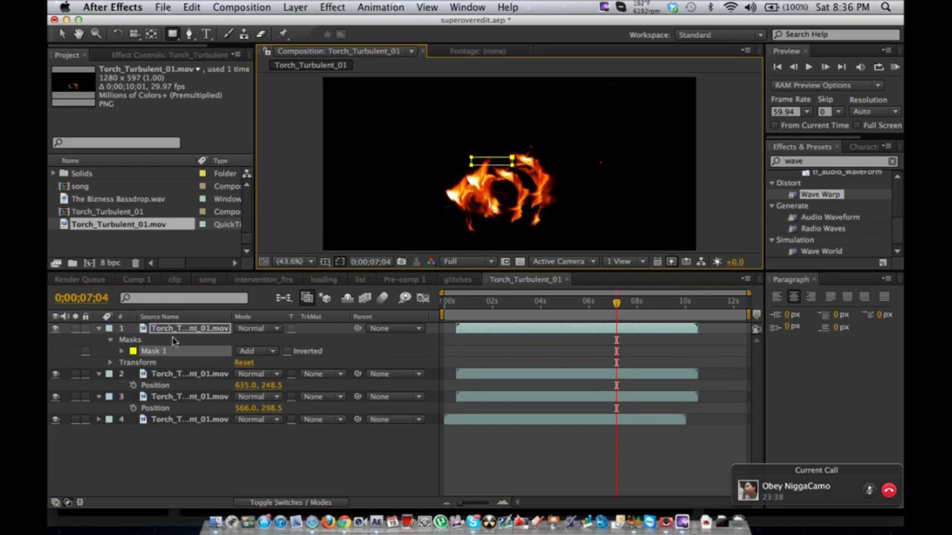
click(153, 351)
key(Delete)
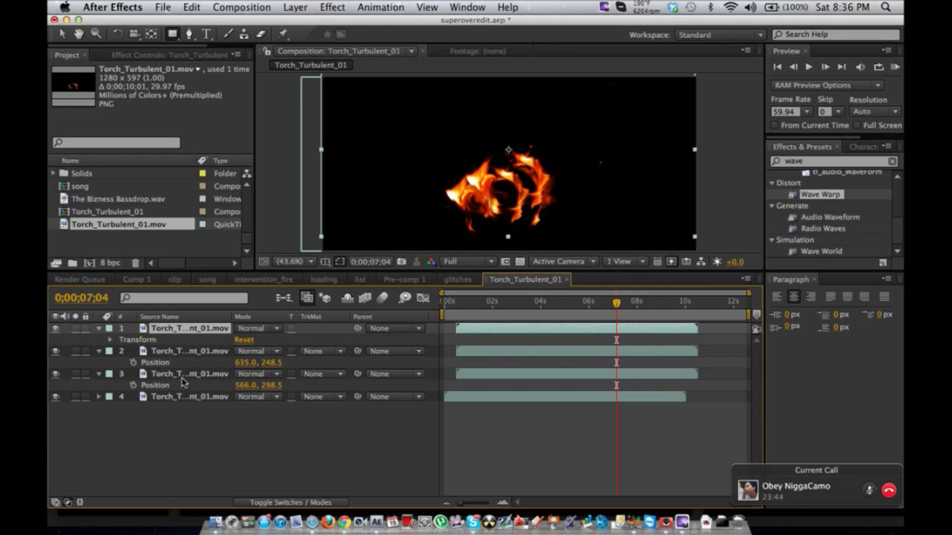
- Delete the three duplicated torch layers, keeping only the original torch layer
shift+click(190, 374)
key(Delete)
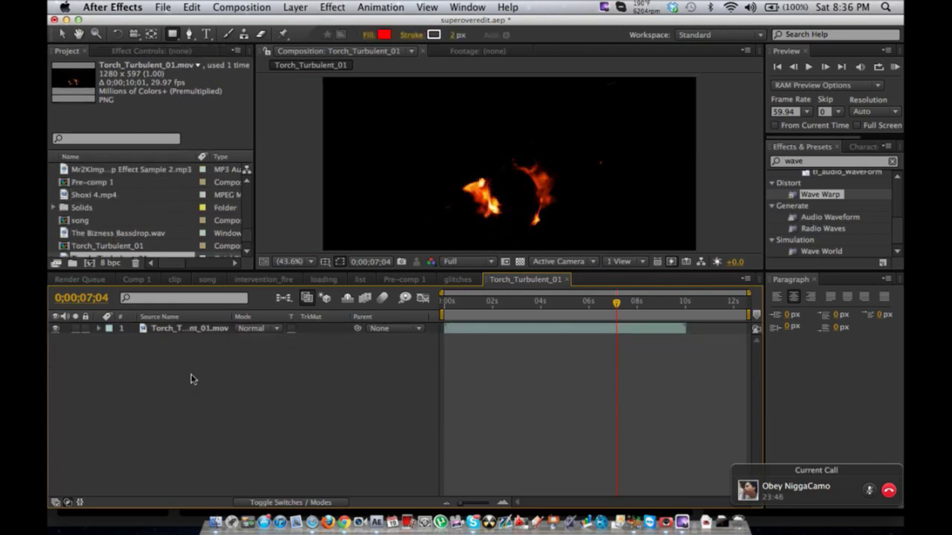
- Create a black solid of 1280 x 597 px with a Square Pixels aspect ratio
click(295, 7)
mouse_move(312, 41)
click(484, 40)
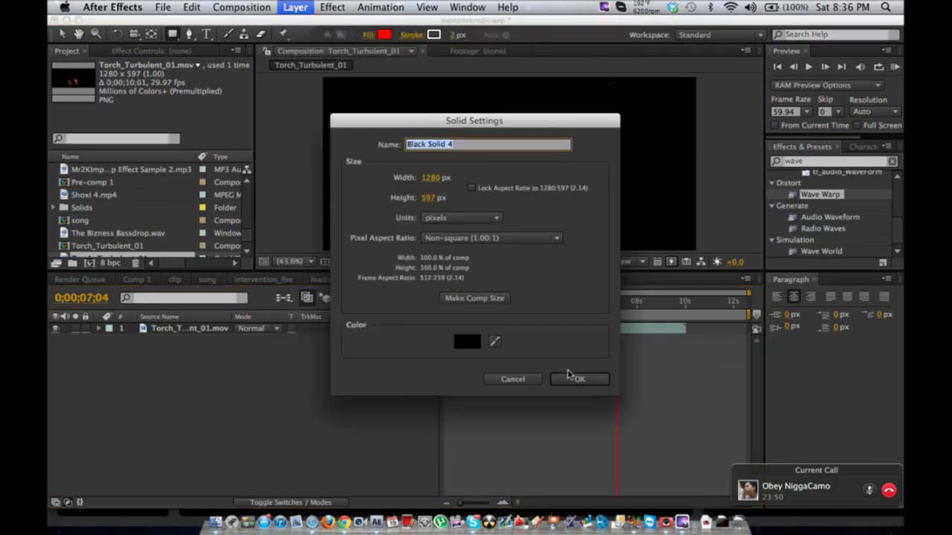
click(481, 303)
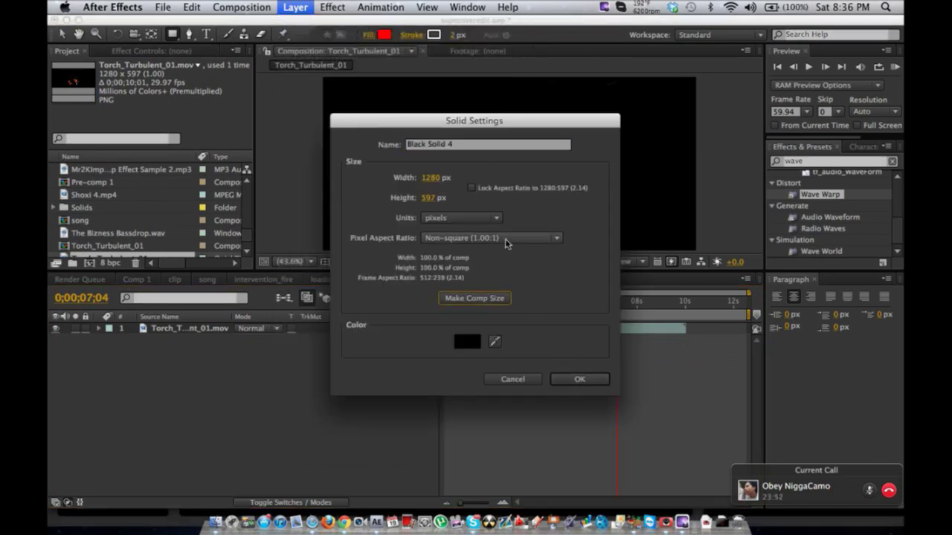
click(507, 239)
click(505, 252)
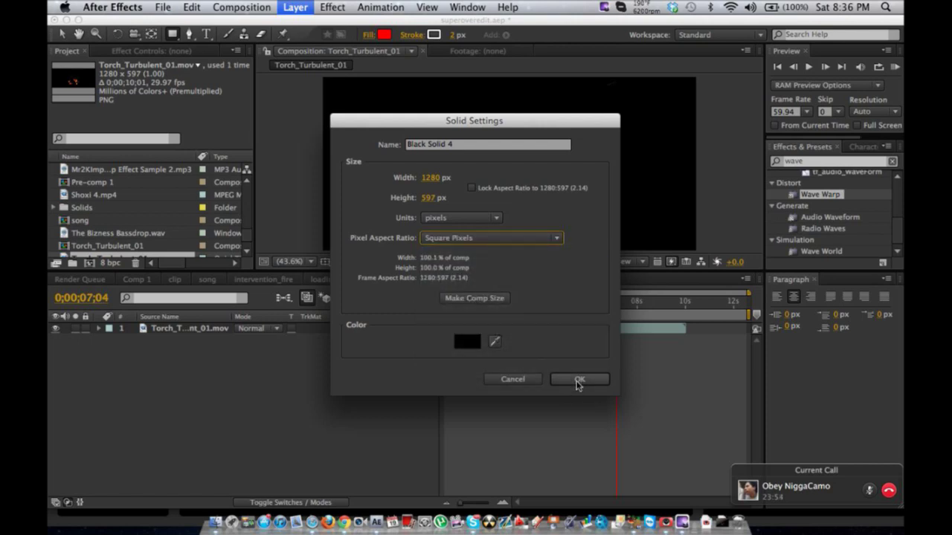
click(577, 380)
- Set the Torch_Turbulent_01 composition's pixel aspect ratio to Square Pixels
click(203, 344)
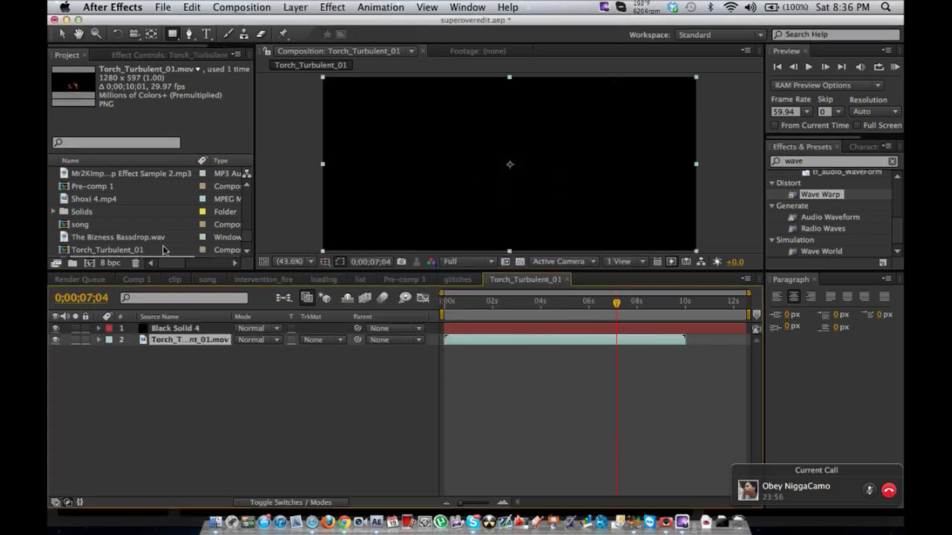
click(241, 8)
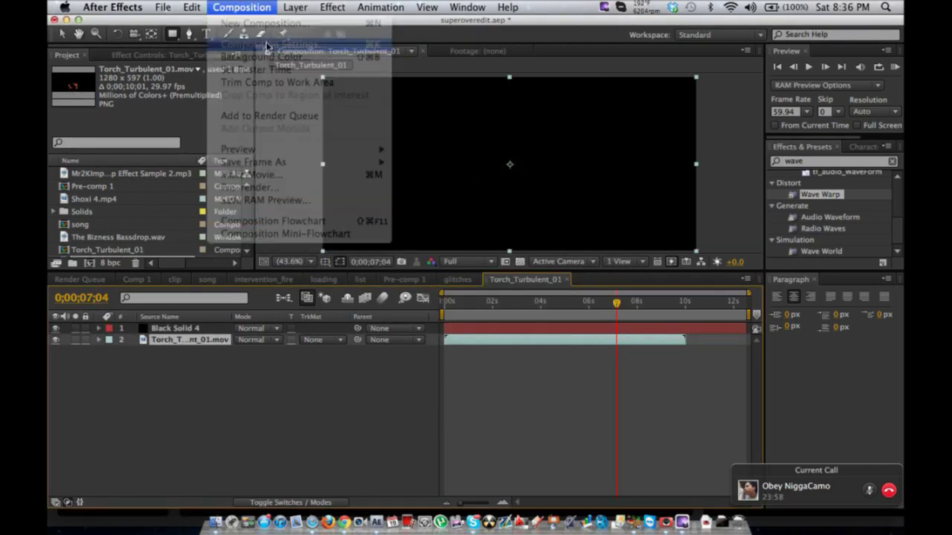
click(268, 44)
click(461, 236)
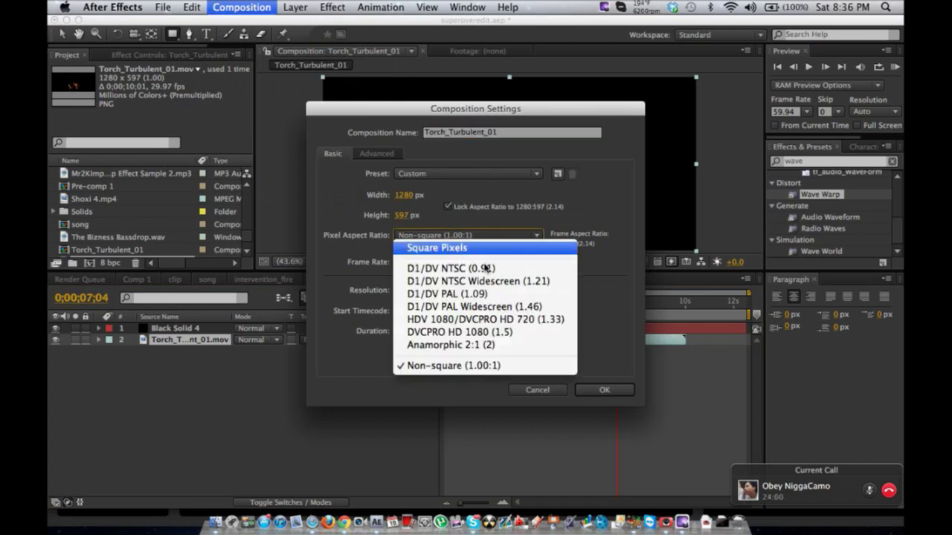
click(463, 248)
click(603, 392)
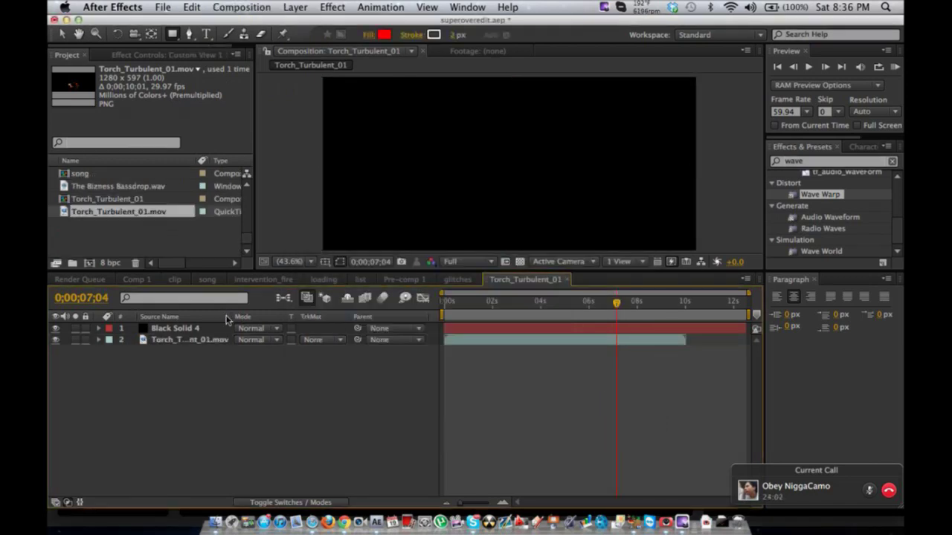
- Hide the Black Solid 4 layer and interpret the Torch_Turbulent_01.mov footage with Square Pixels
click(56, 328)
click(127, 216)
right_click(127, 216)
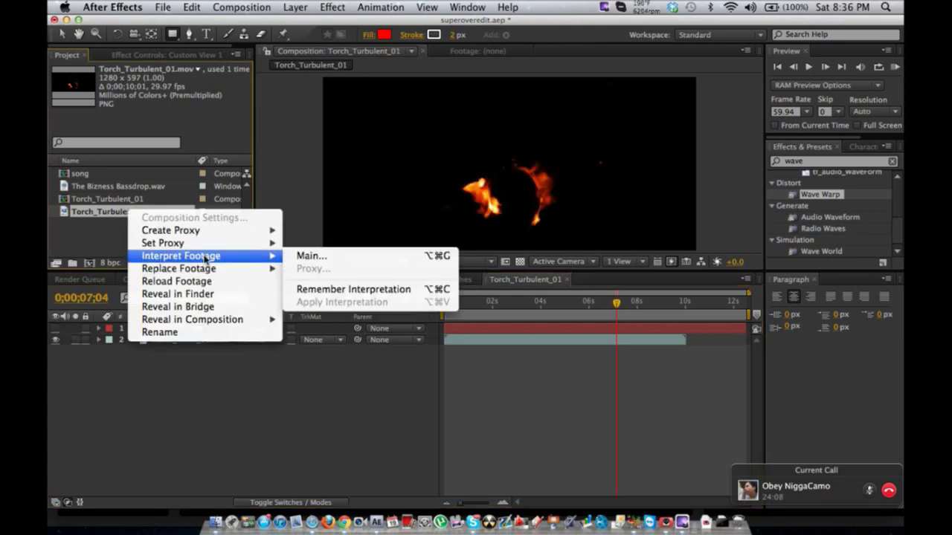
click(303, 254)
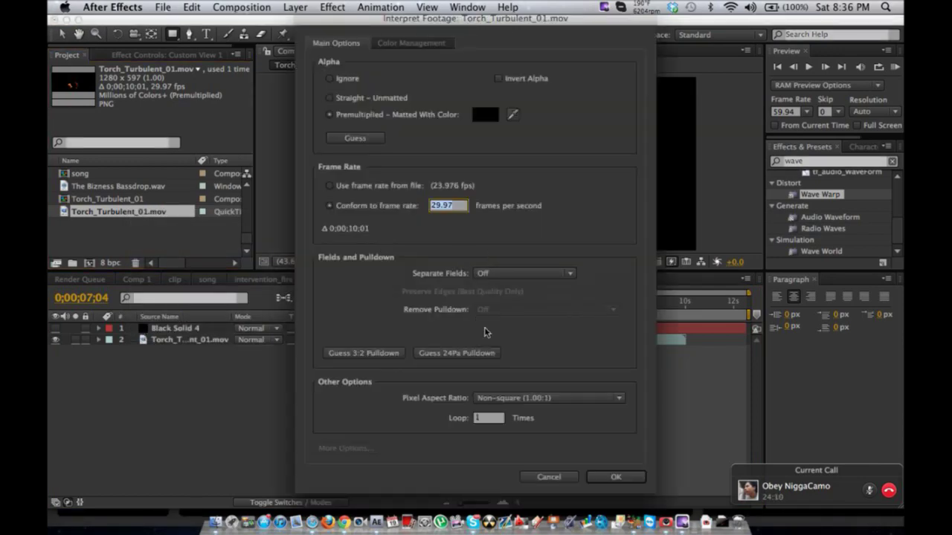
click(491, 398)
click(513, 268)
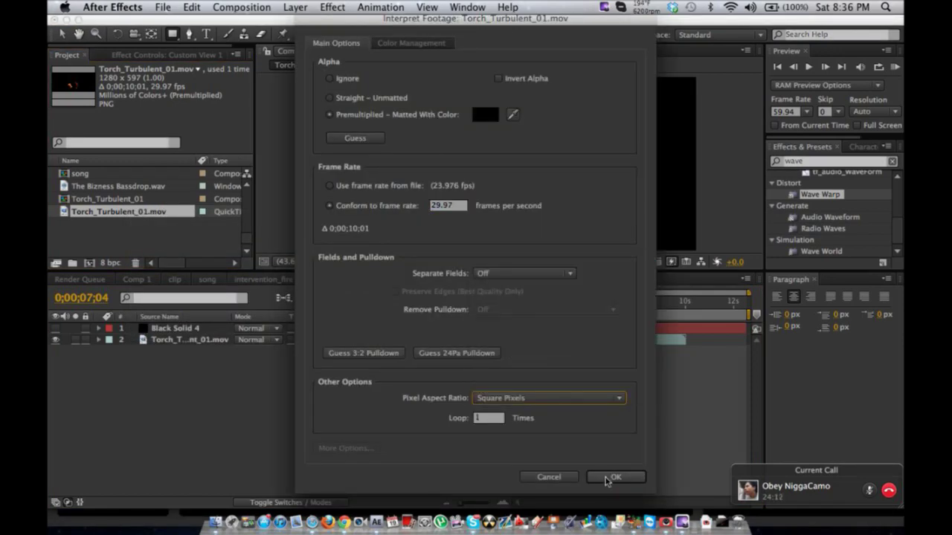
click(610, 478)
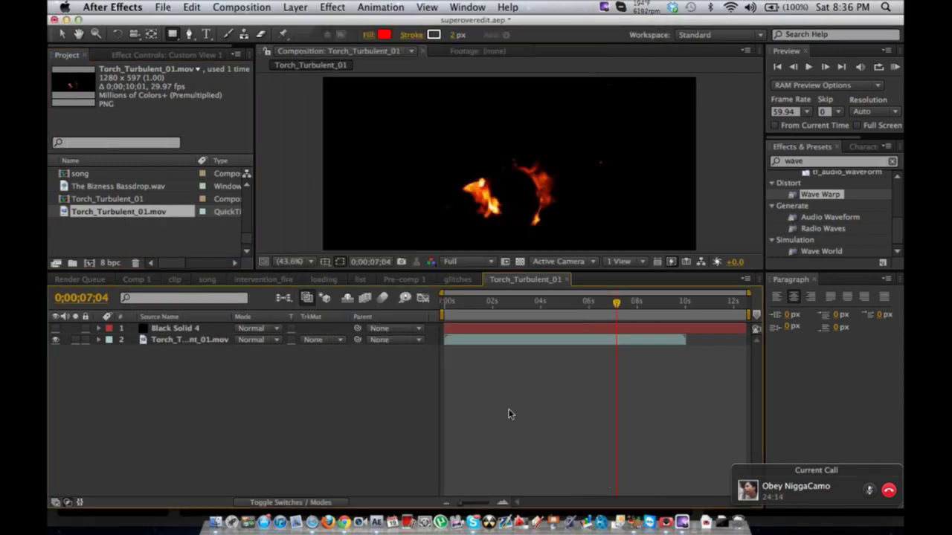
- Find the Trapcode Particular effect and apply it to the Black Solid 4 layer
click(840, 162)
text(prtl)
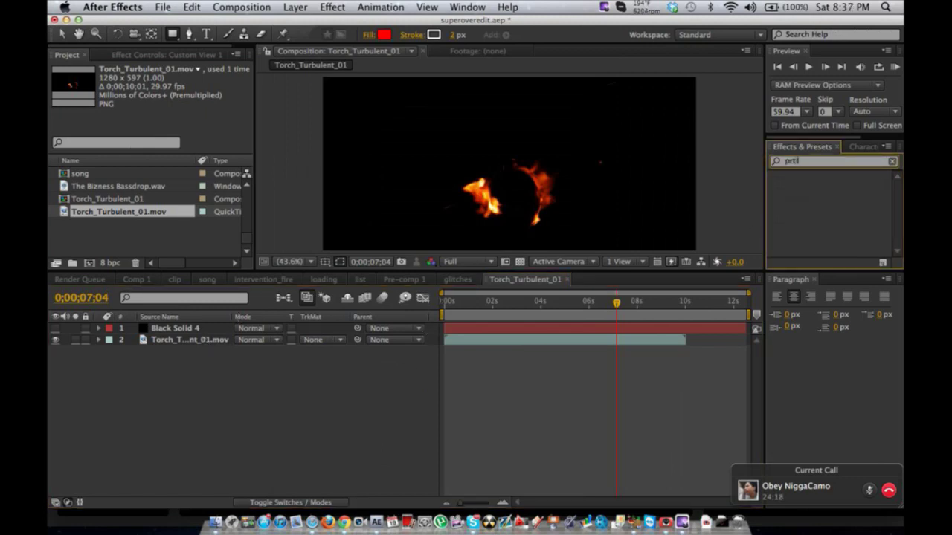
key(BackSpace)
key(BackSpace)
text(art)
scroll(796, 211, down, 3)
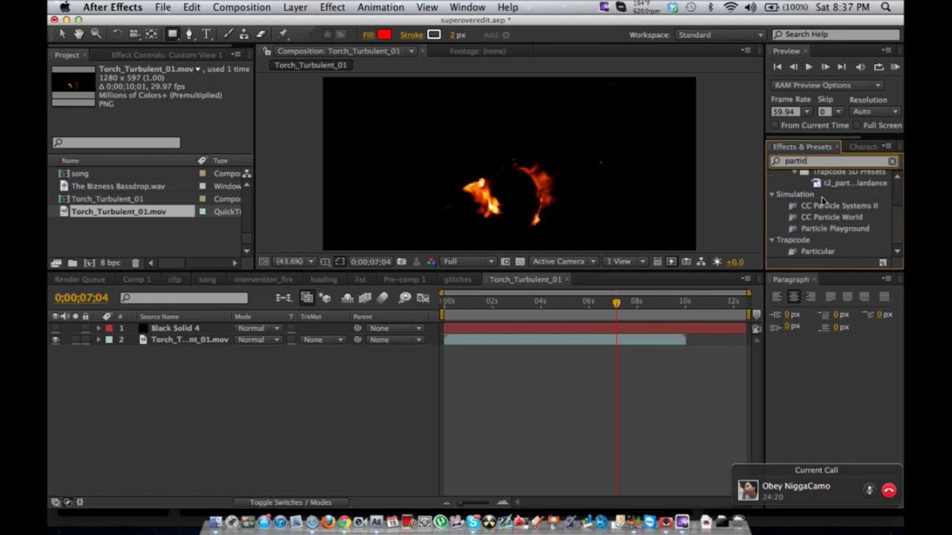
drag(818, 251, 622, 328)
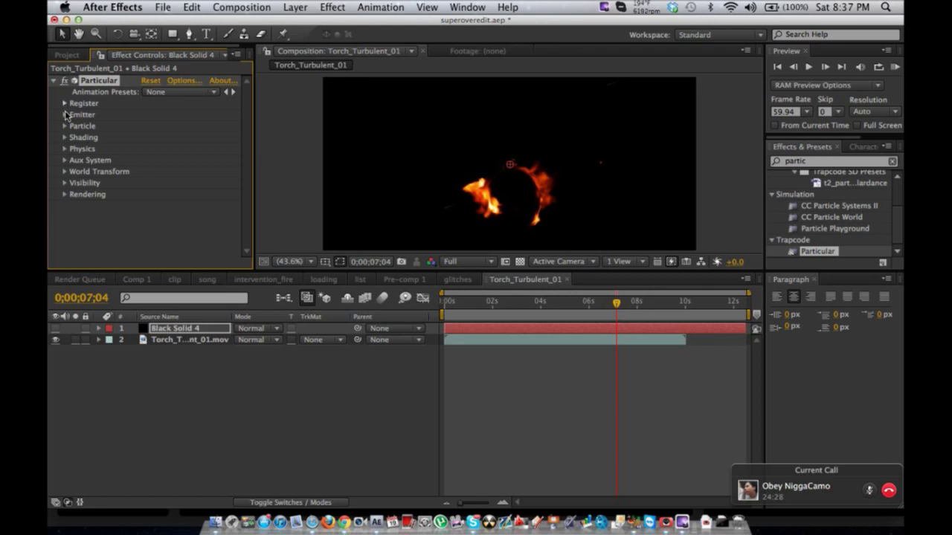
- Set Particular's particle type to Sprite on Black Solid 4
click(65, 115)
scroll(186, 108, up, 2)
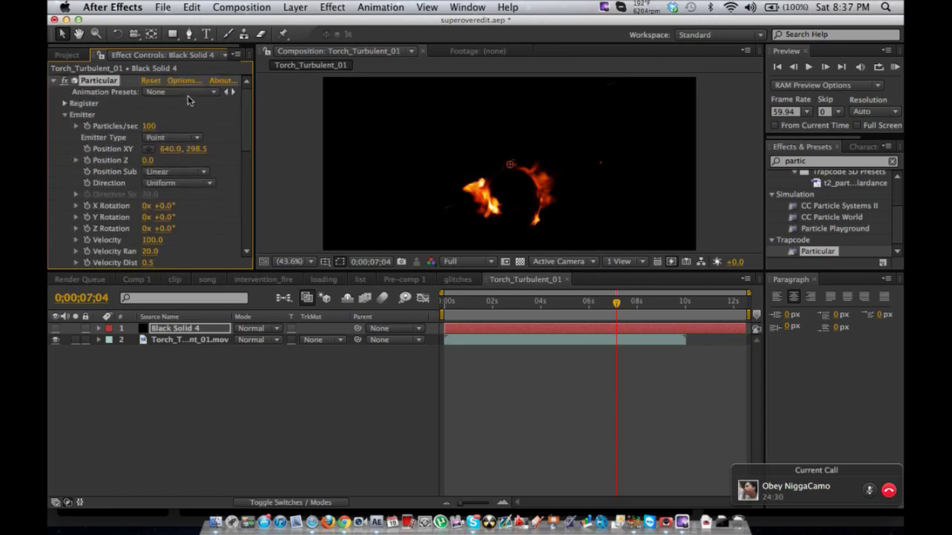
scroll(190, 133, down, 10)
scroll(144, 193, down, 4)
click(65, 194)
scroll(165, 202, down, 5)
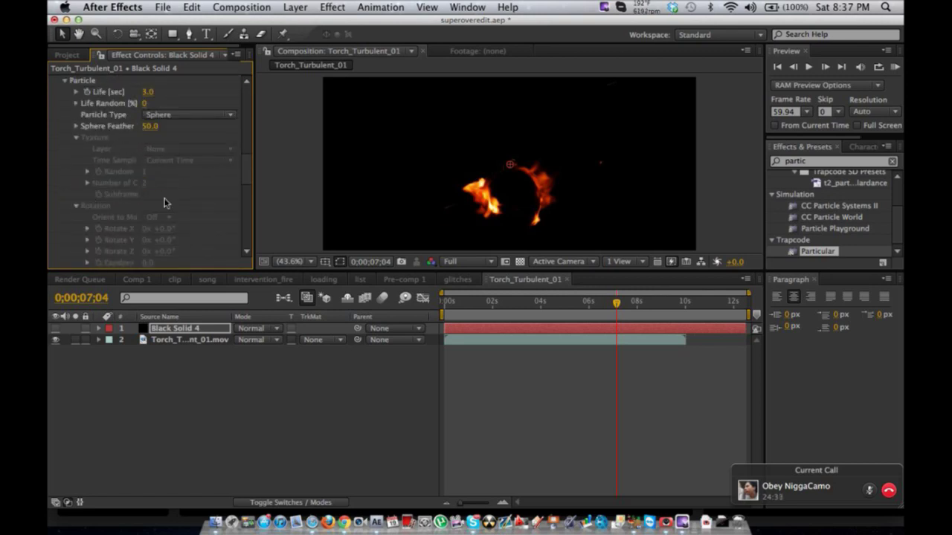
click(190, 117)
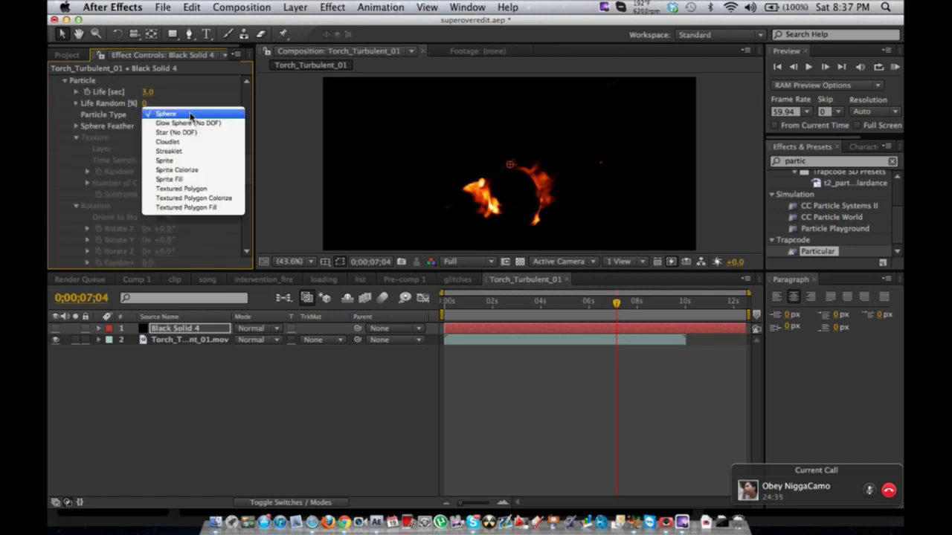
click(226, 161)
- Use the Torch_Turbulent_01.mov layer as the sprite texture in Particular
scroll(206, 159, up, 2)
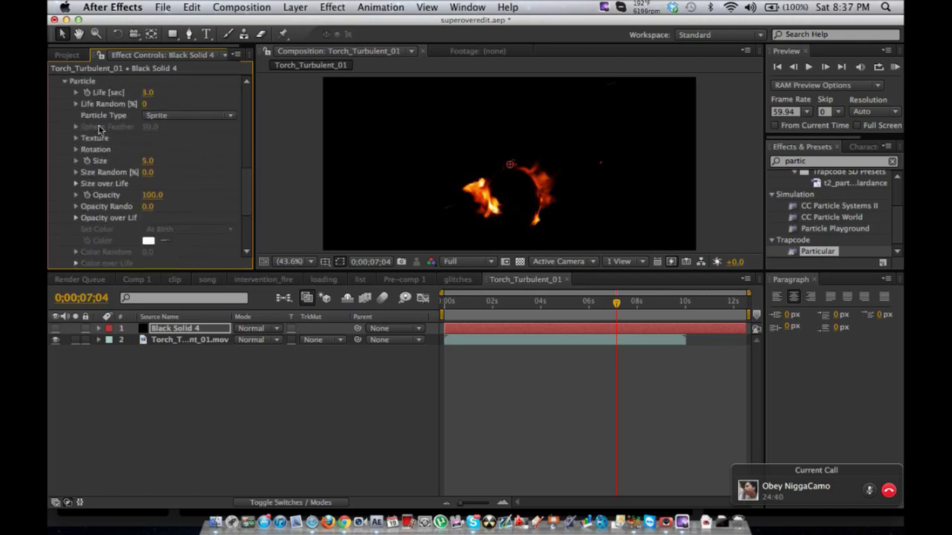
click(75, 138)
click(180, 152)
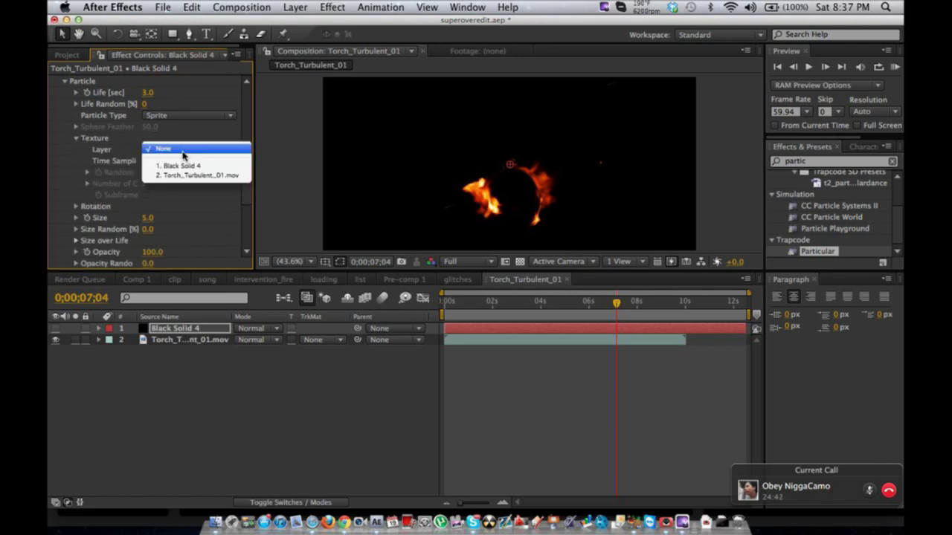
click(214, 176)
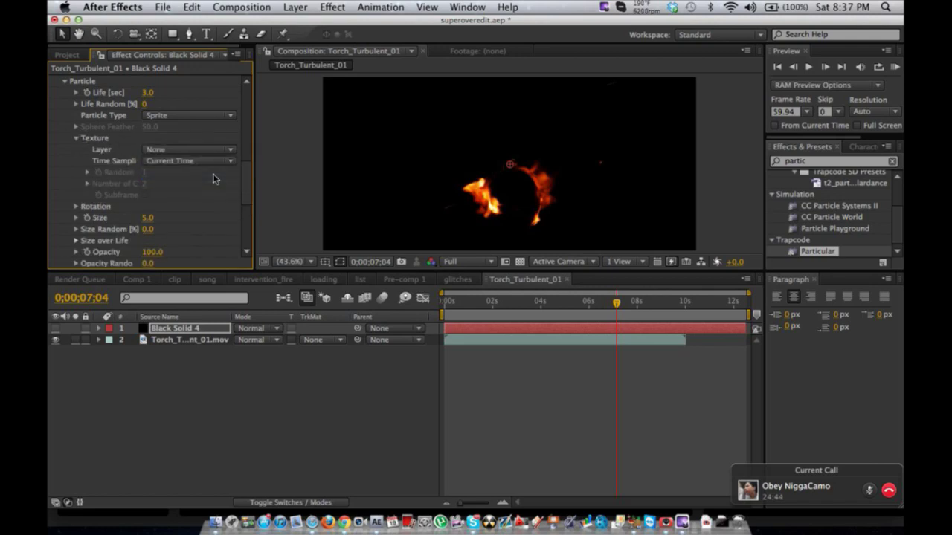
click(595, 226)
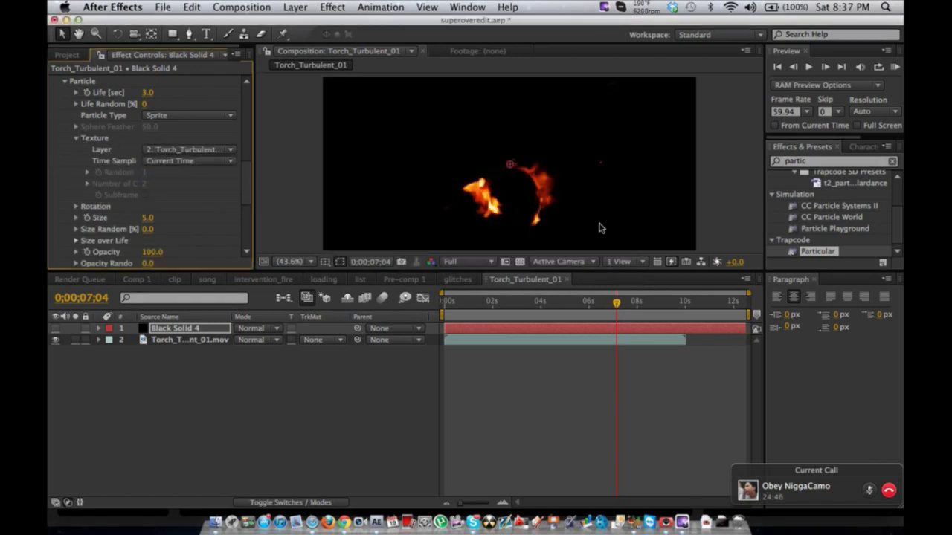
- Show only the Black Solid 4 particles at 0;00;02;22 and set the emitter velocity to 10
click(55, 341)
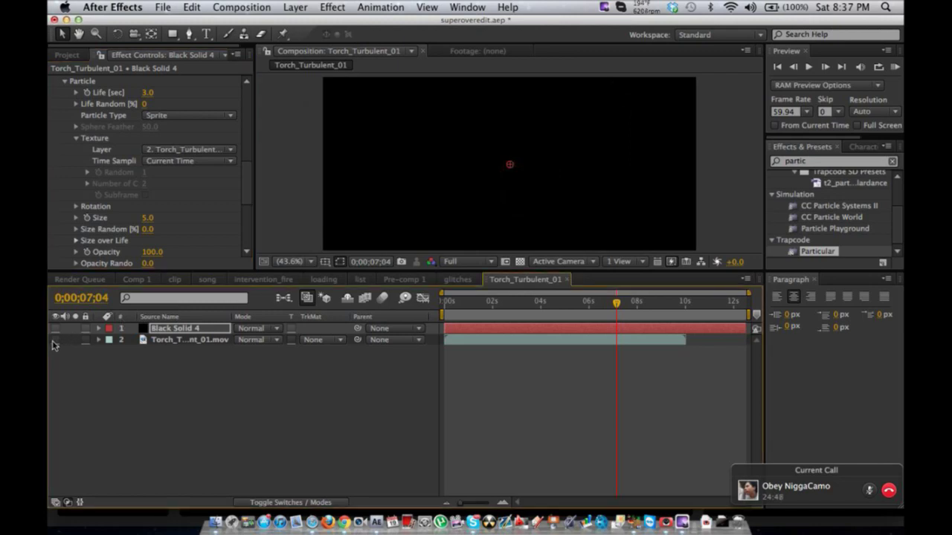
drag(492, 302, 509, 302)
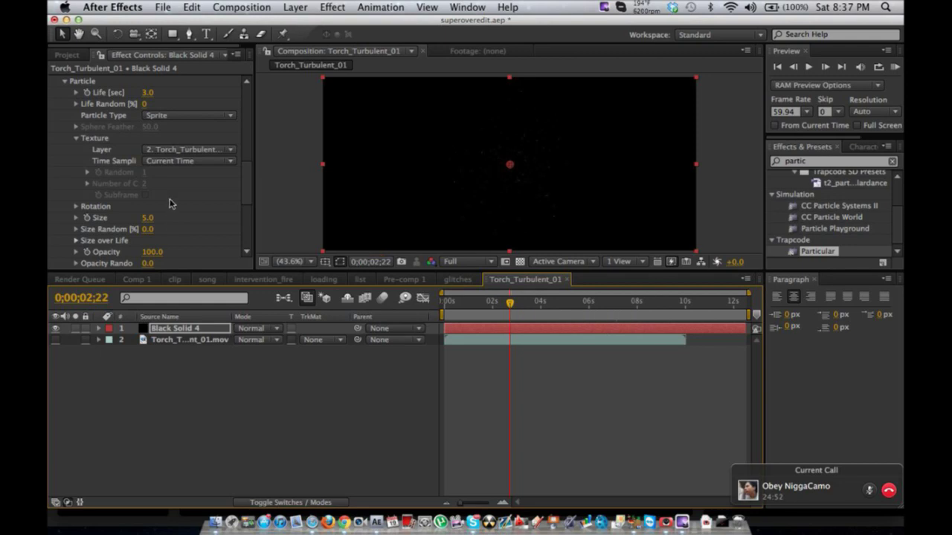
scroll(170, 195, up, 8)
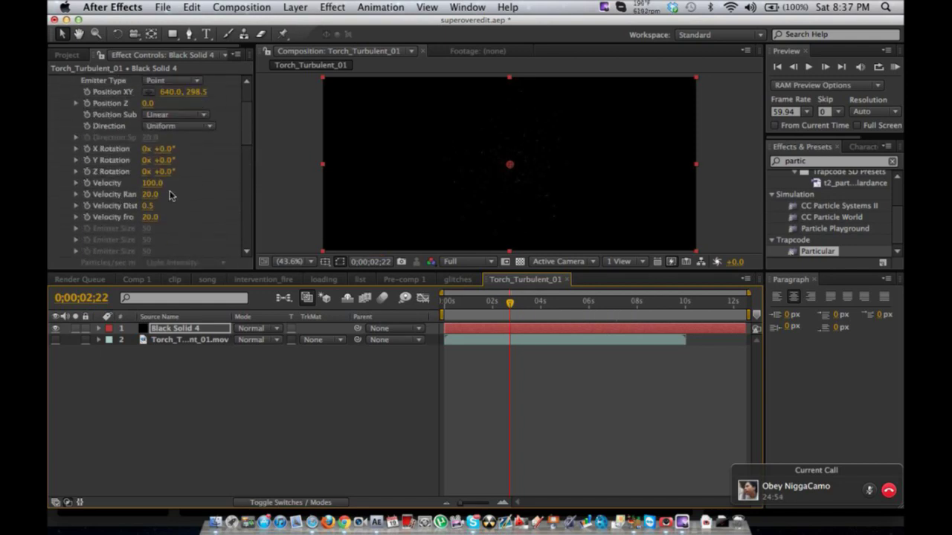
click(152, 182)
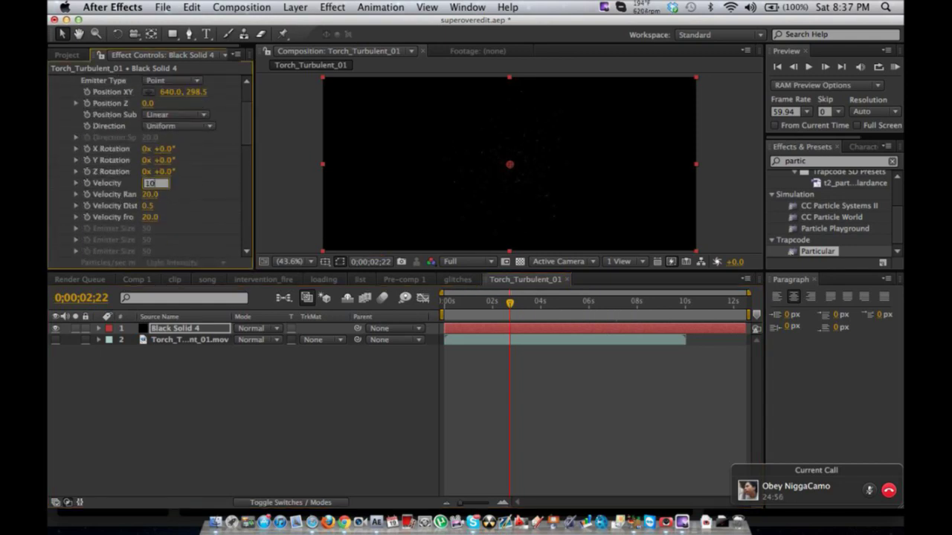
- Set the particle life to 10 seconds in Particular
scroll(184, 190, down, 8)
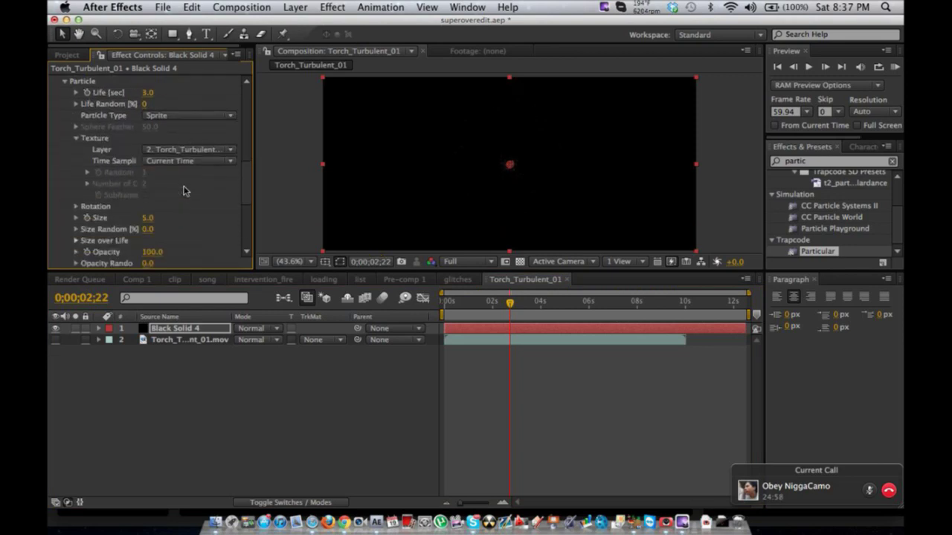
click(149, 123)
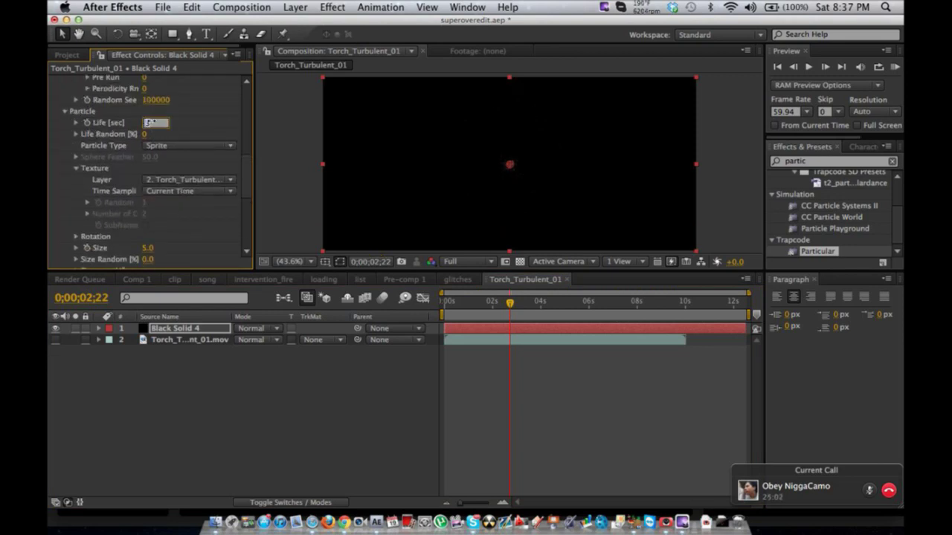
key(Return)
scroll(165, 165, down, 2)
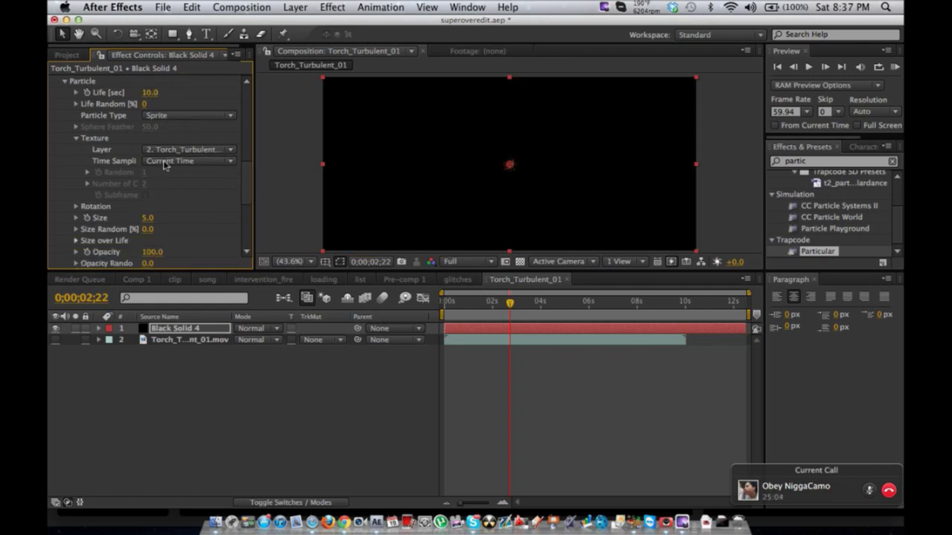
- Set the Particular sprite particle size to 128 and preview the flames at 0;00;05;23
drag(148, 217, 201, 206)
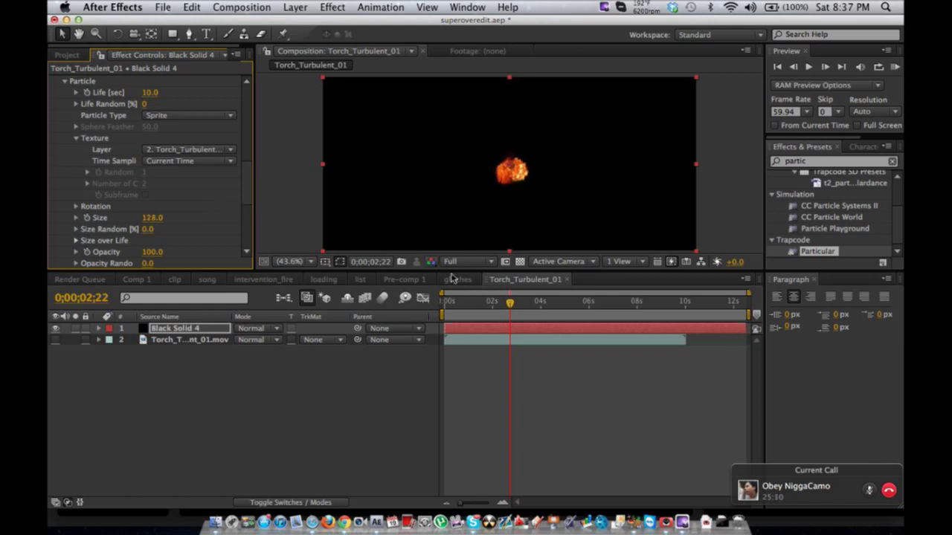
drag(469, 303, 583, 301)
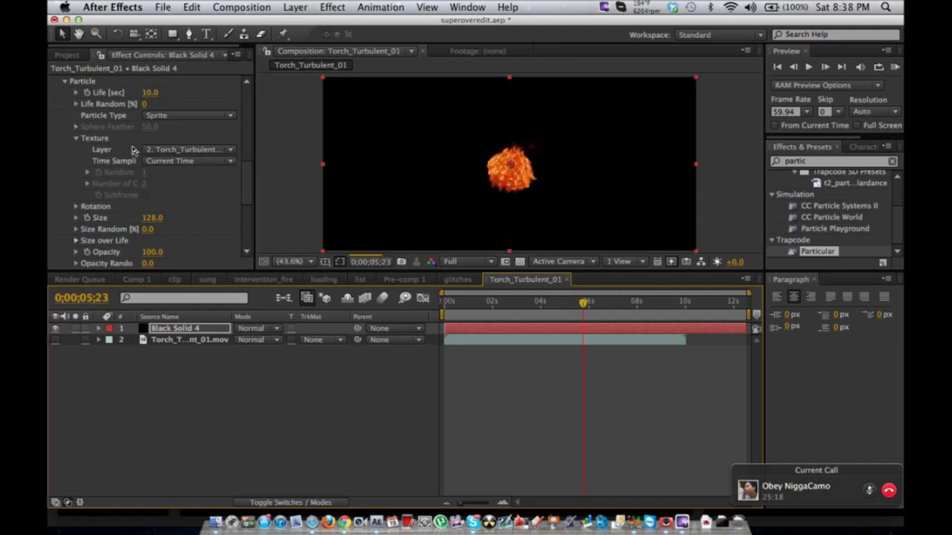
- Set the Particular emitter to 10 particles per second and preview the flames up to 0;00;05;25
scroll(134, 150, up, 6)
scroll(133, 151, up, 3)
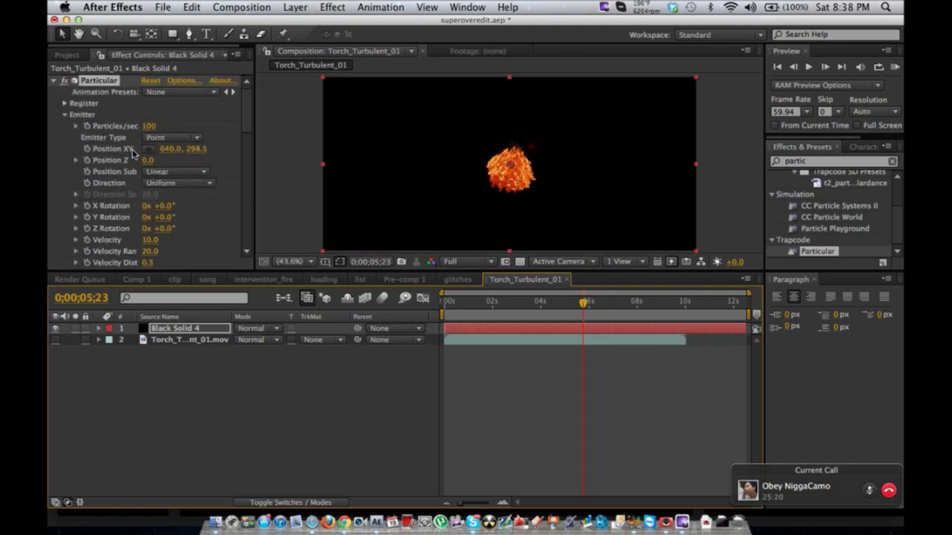
click(152, 126)
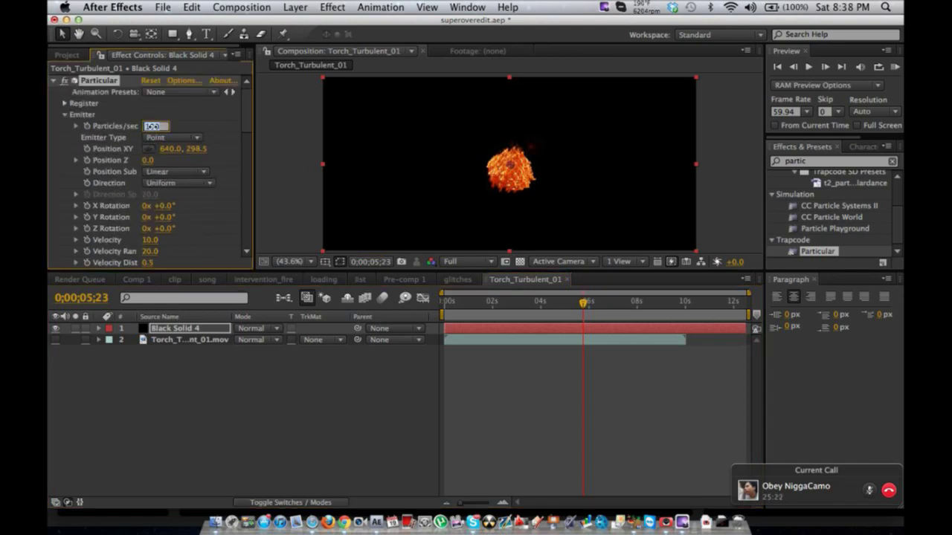
text(10)
key(Return)
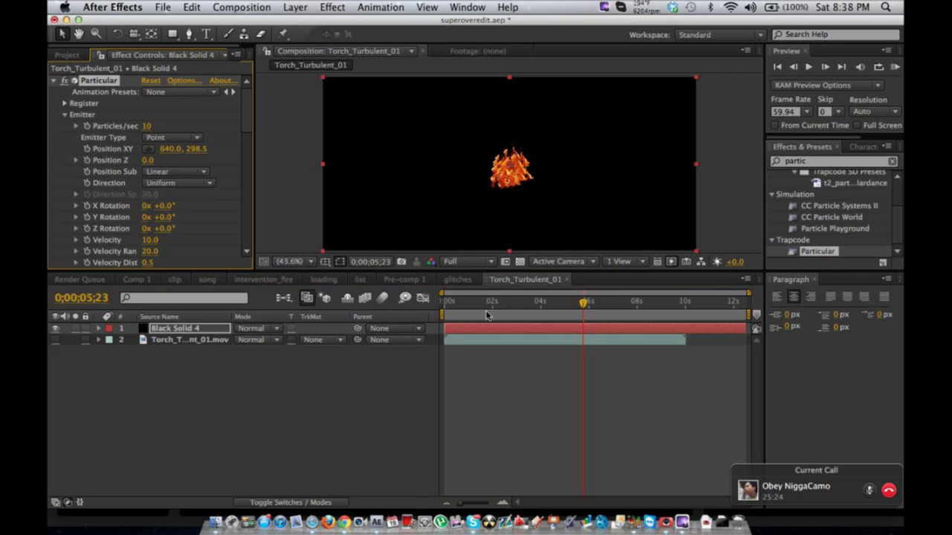
drag(488, 301, 586, 301)
- Set the sprite texture's time sampling to Random - Loop and preview the particles at 0;00;03;13
scroll(186, 219, down, 10)
click(179, 211)
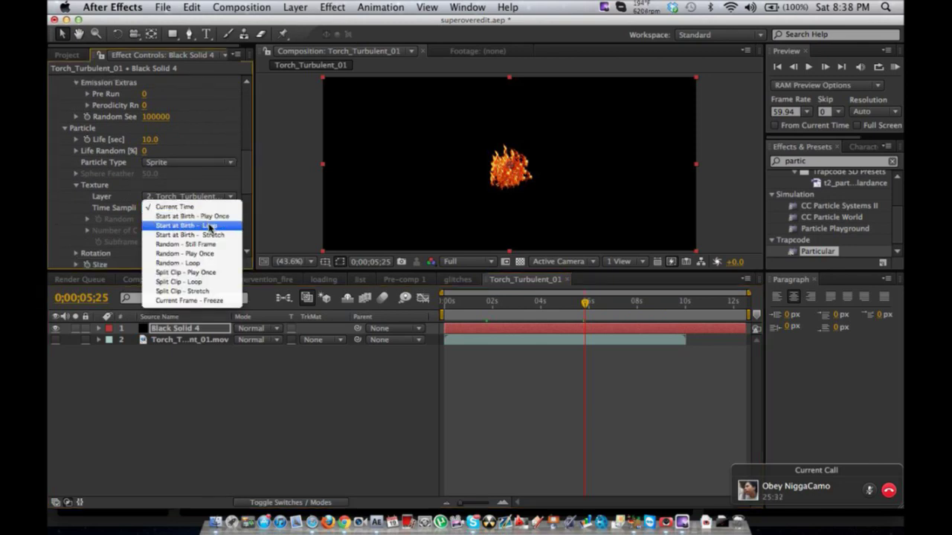
click(227, 265)
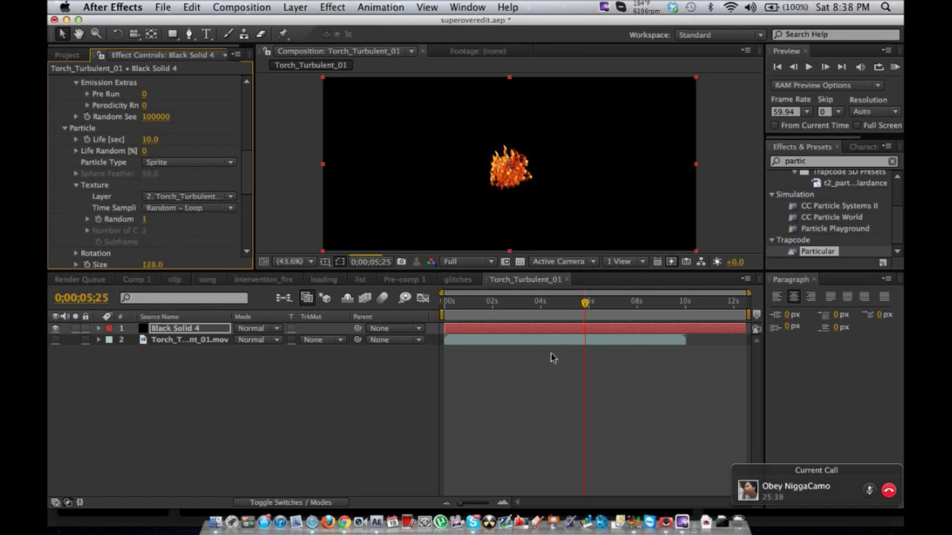
click(493, 303)
click(527, 303)
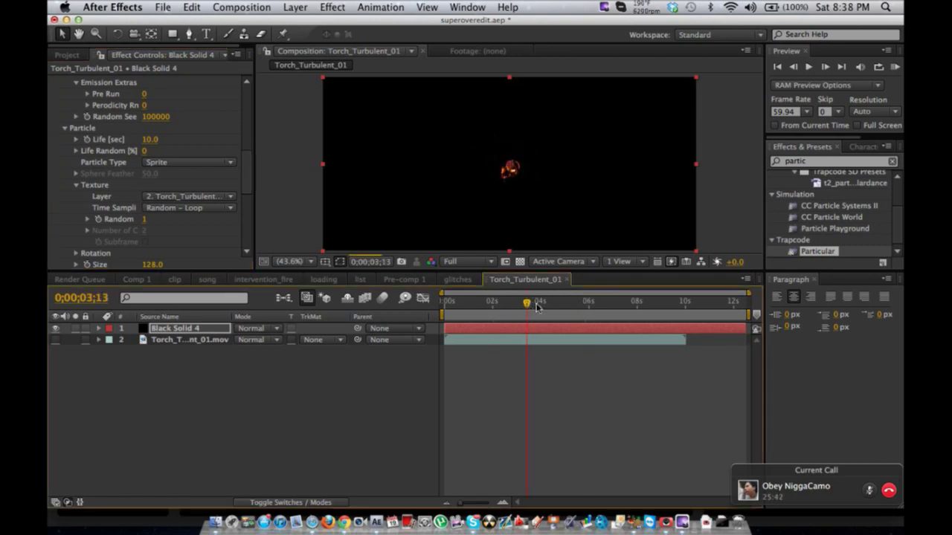
- Lower the Torch_Turbulent_01 composition's preview resolution to Quarter
click(469, 261)
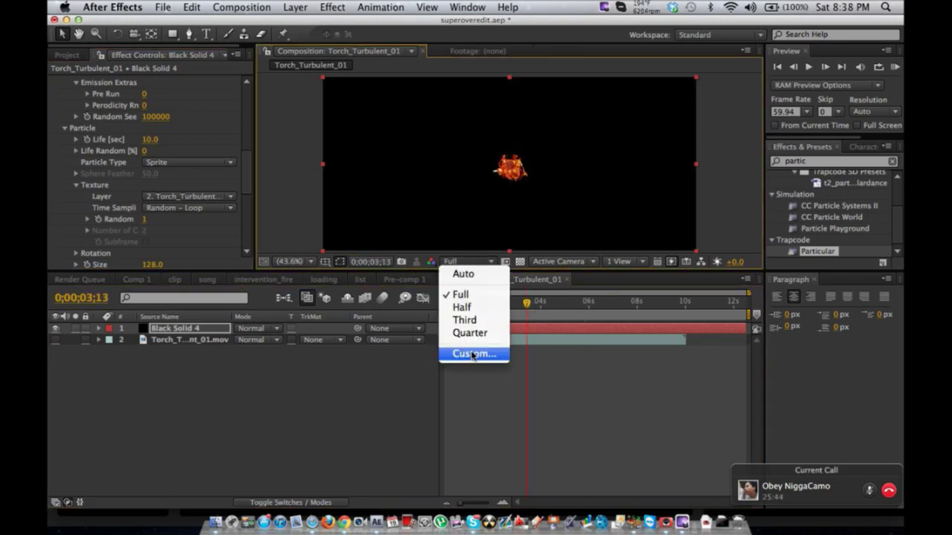
key(Escape)
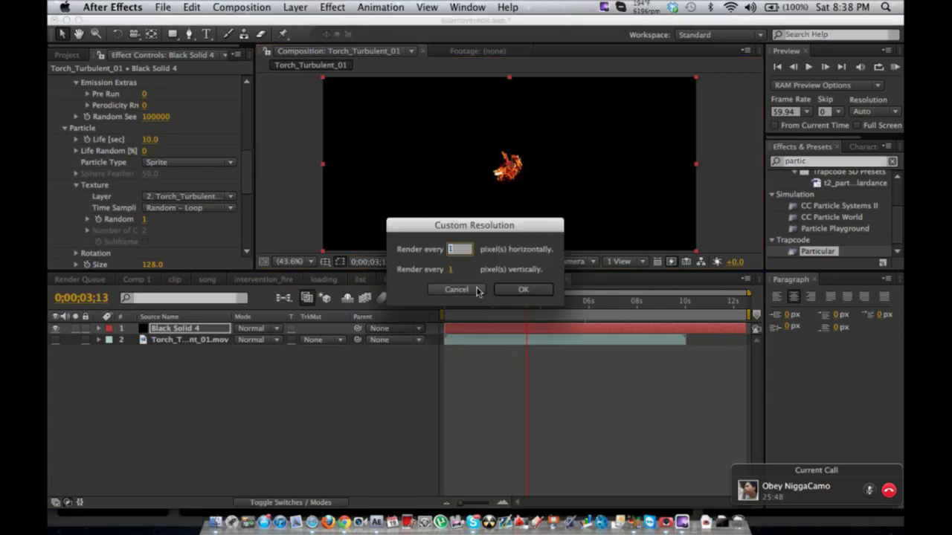
click(462, 290)
click(472, 262)
click(469, 332)
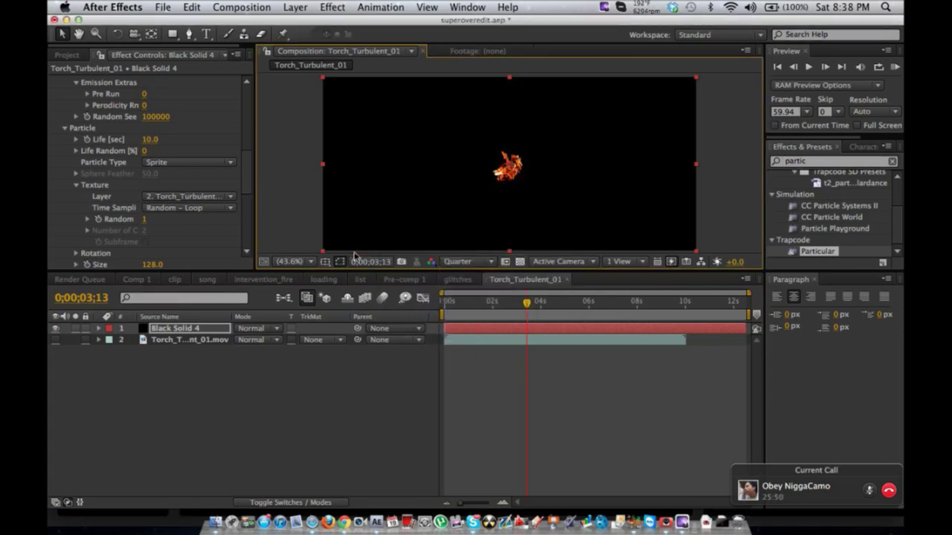
- Raise the Pre Run value in Particular's Emission Extras to 43
click(211, 141)
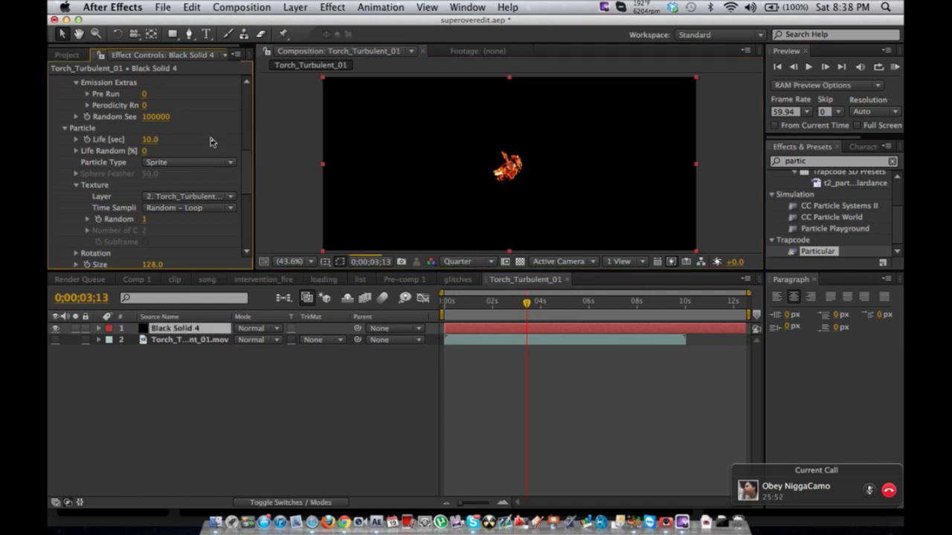
scroll(210, 142, up, 5)
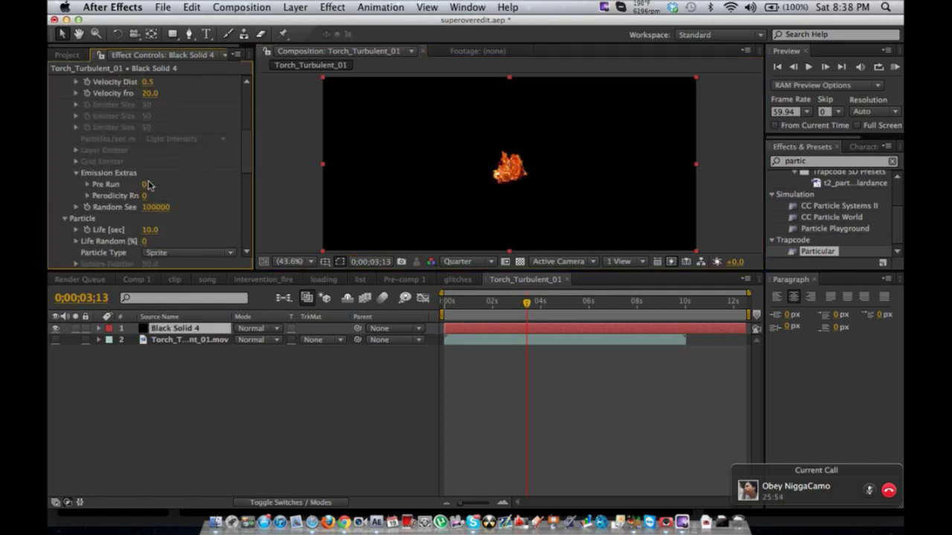
drag(143, 183, 264, 182)
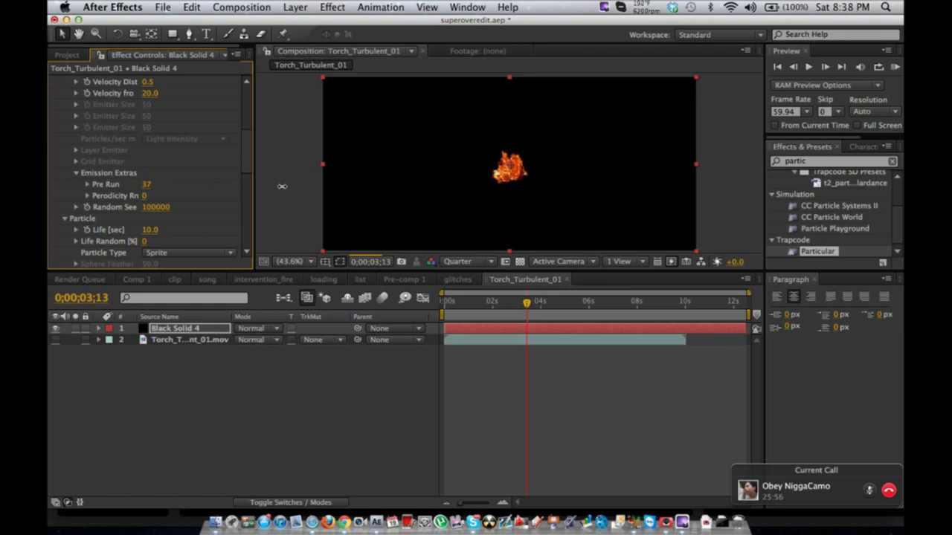
drag(147, 186, 190, 186)
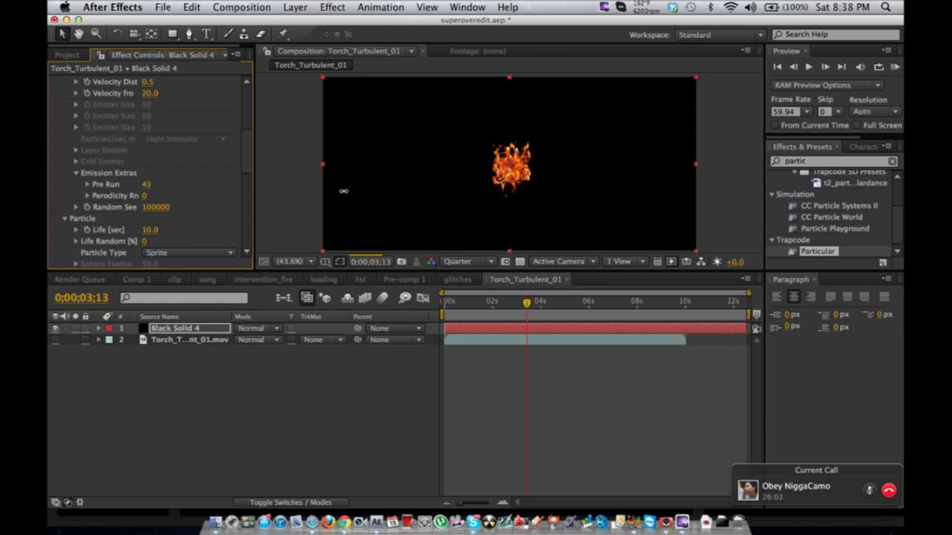
click(146, 186)
- Delete the Black Solid 4 layer and make the Torch_Turbulent_01.mov layer visible again
click(204, 334)
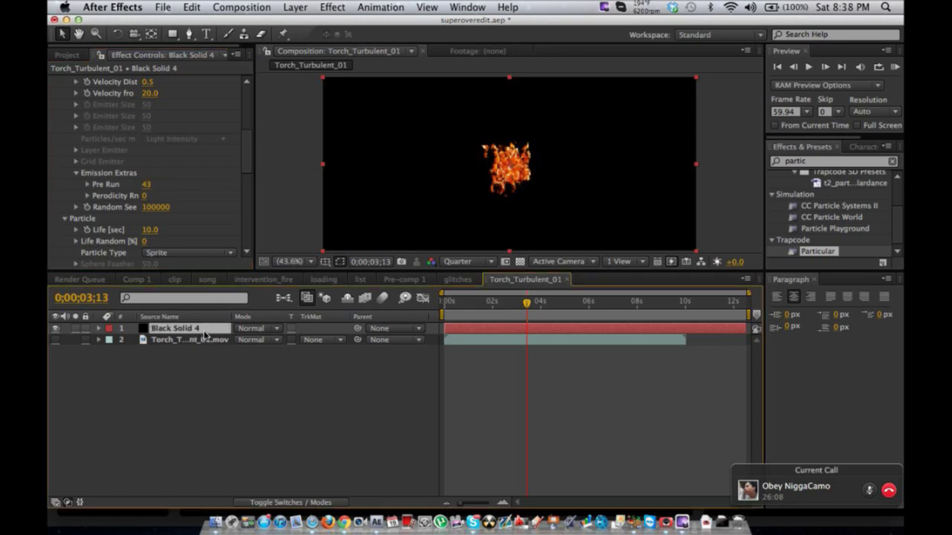
key(Delete)
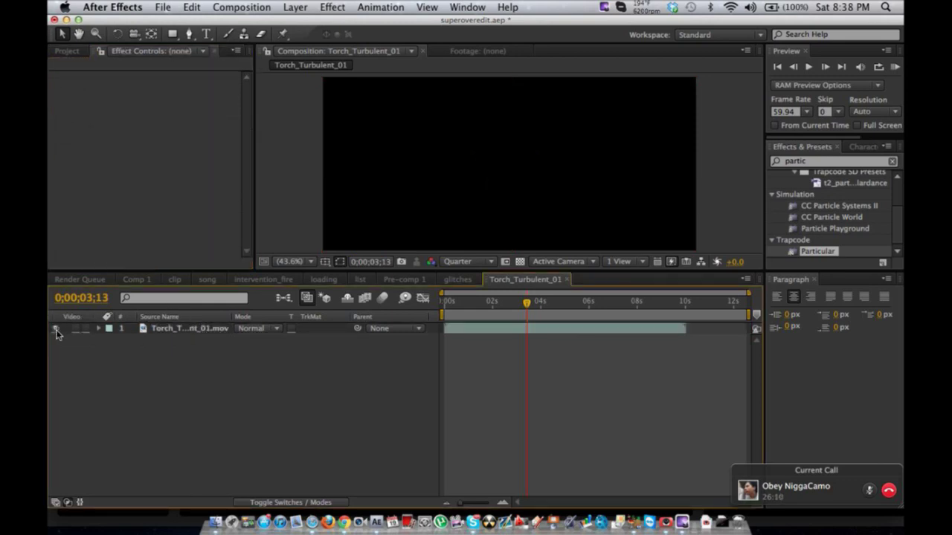
click(56, 330)
- Duplicate the Torch_Turbulent_01.mov layer and place the copy just to the left of the original flame
click(221, 330)
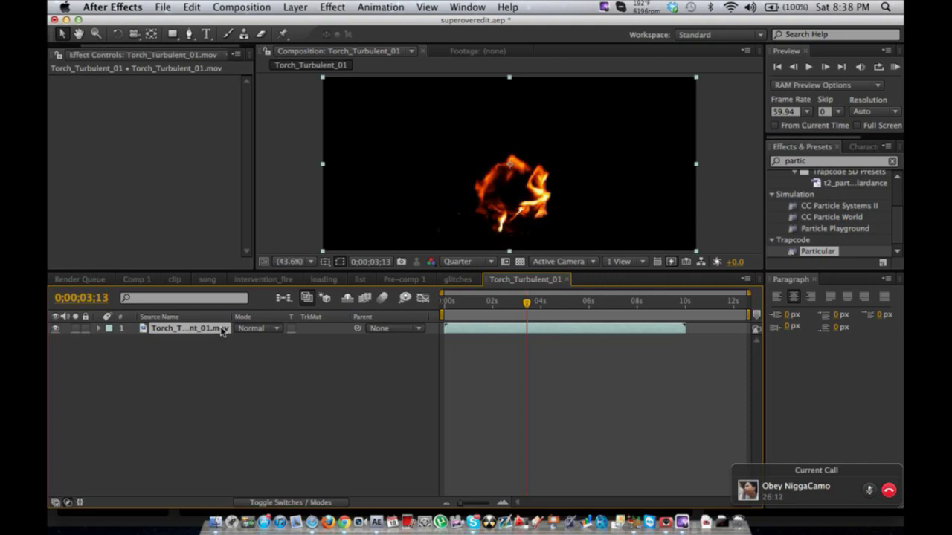
key(ctrl+d)
drag(530, 191, 468, 190)
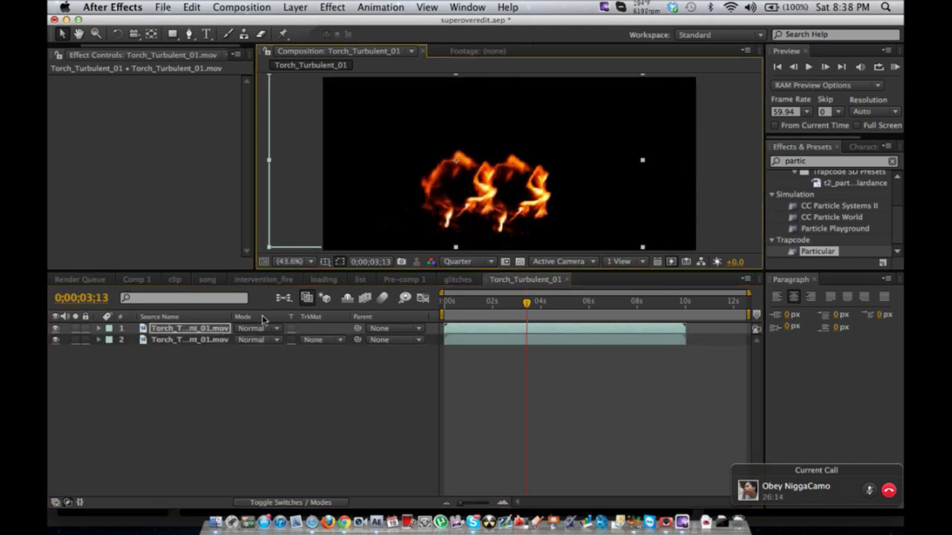
- Make seven more copies of the Torch_Turbulent_01.mov layer for a total of nine
key(ctrl+d)
key(ctrl+d)
key(ctrl+d)
key(ctrl+d)
key(ctrl+d)
key(ctrl+d)
key(ctrl+d)
- Spread the duplicated torch layers around the centre of the frame so their flames overlap in one wide cluster
drag(468, 184, 492, 149)
drag(519, 209, 507, 154)
click(216, 353)
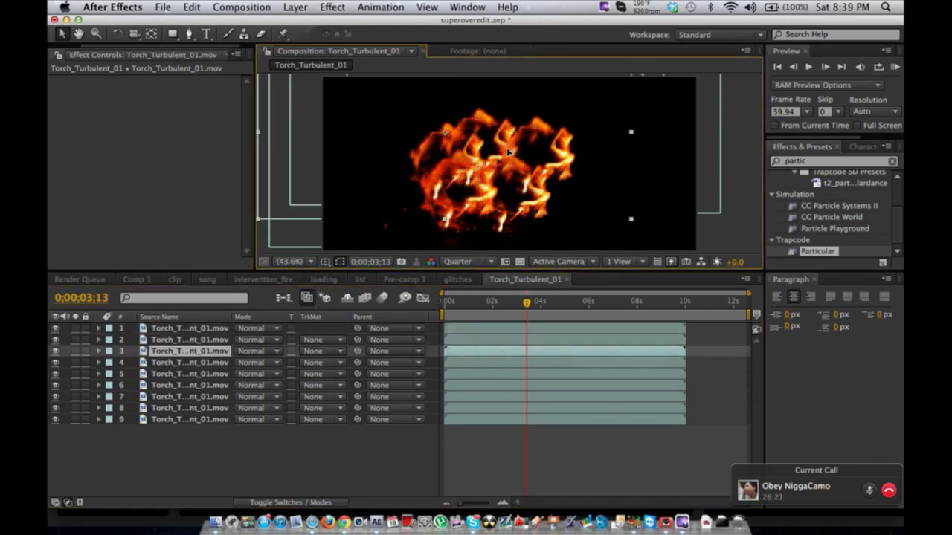
click(221, 363)
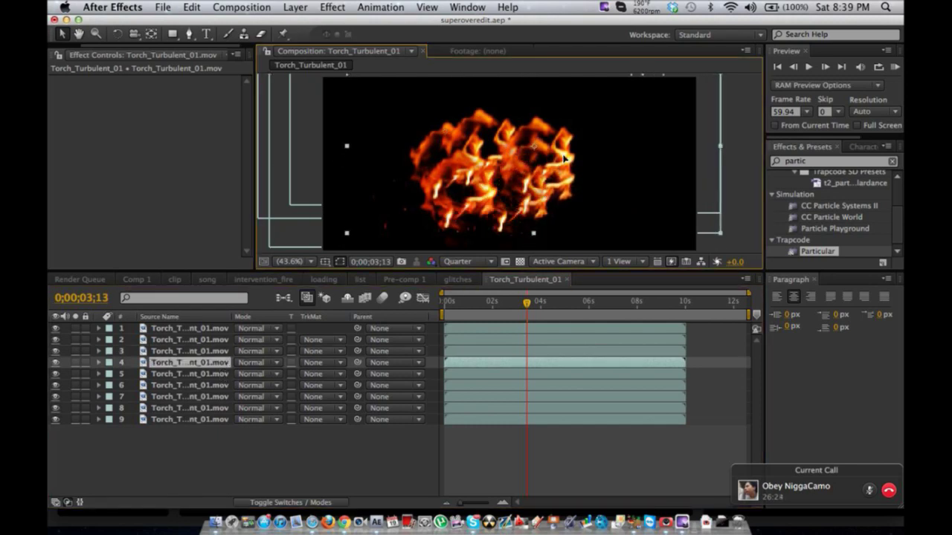
key(super+Down)
drag(535, 194, 639, 167)
click(187, 385)
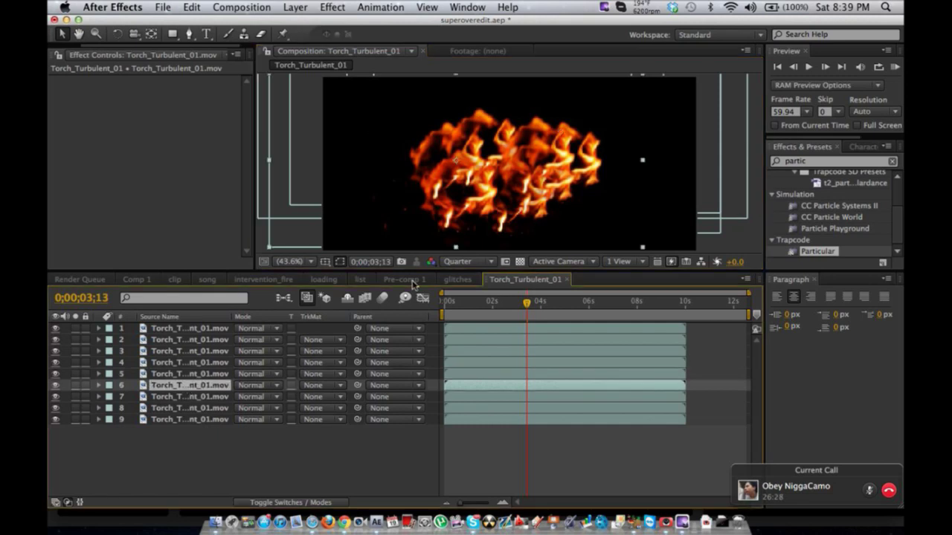
drag(528, 198, 500, 169)
click(218, 400)
click(195, 410)
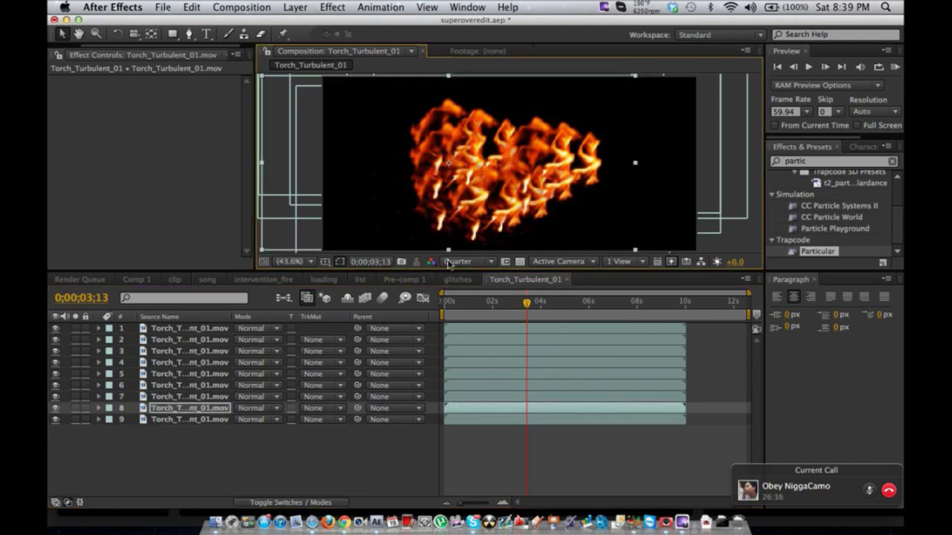
- Stagger the start times of the torch copies within roughly the first second and preview the fire up to 0;00;02;23
drag(478, 411, 509, 329)
drag(465, 363, 495, 365)
click(450, 304)
click(472, 304)
click(487, 305)
click(511, 304)
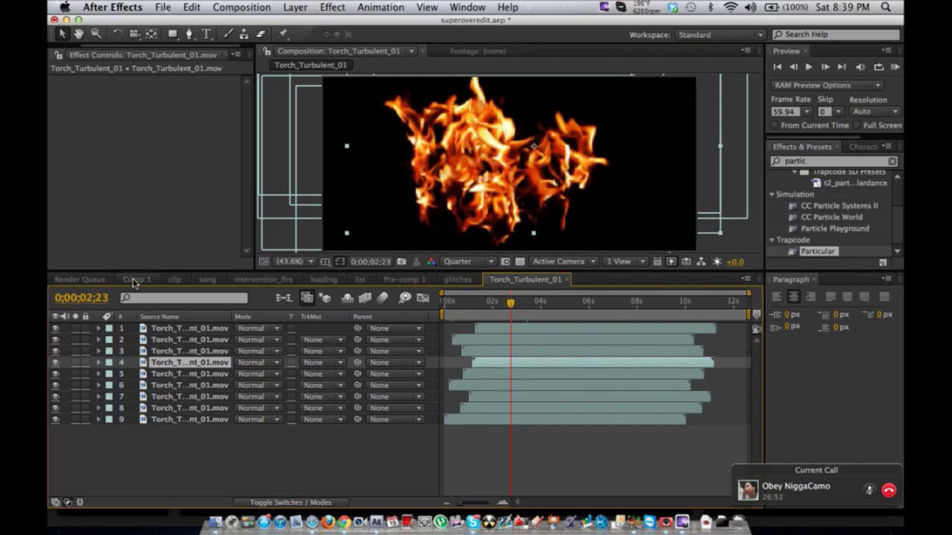
- Add the Torch_Turbulent_01 composition to Comp 1 directly above the soloed clip layer, starting at about 20 seconds
click(134, 279)
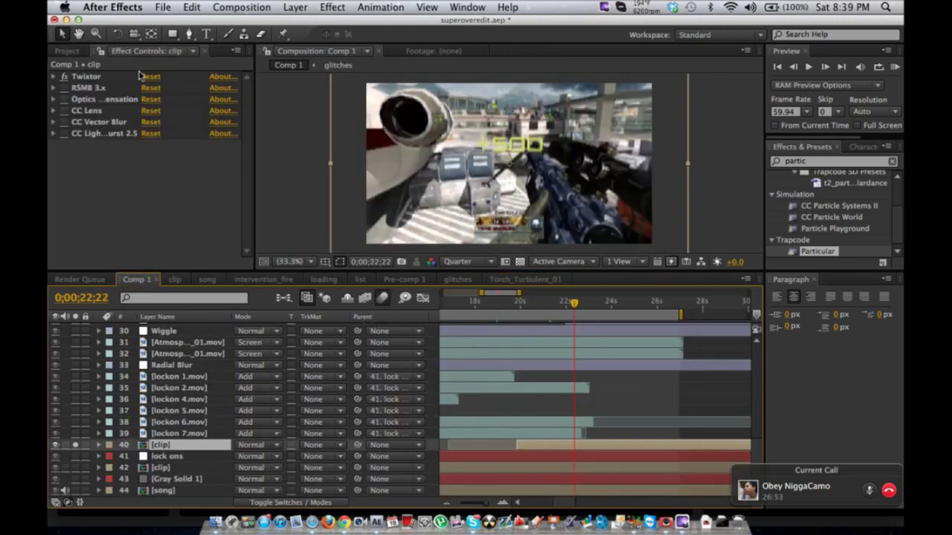
click(81, 50)
scroll(115, 220, down, 1)
drag(112, 233, 583, 440)
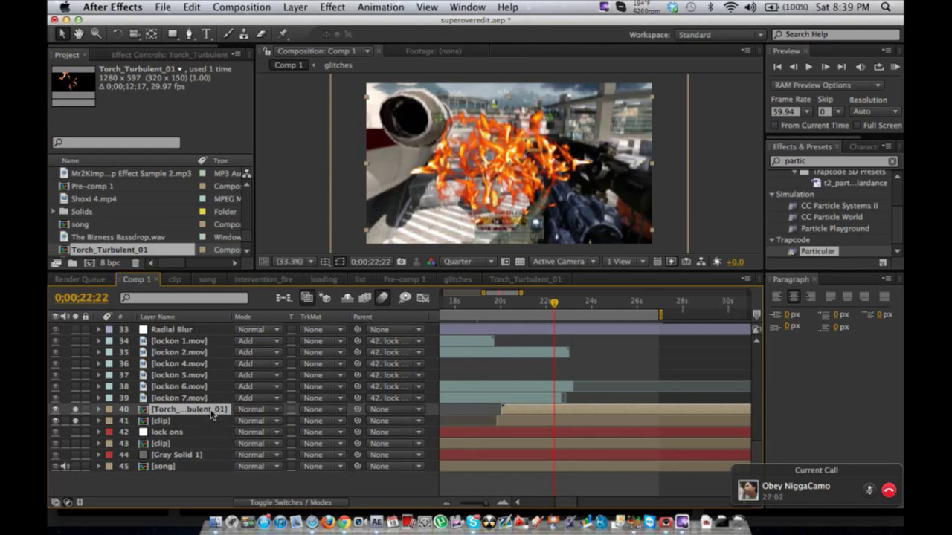
- Rotate the Torch_Turbulent_01 layer to 29° over the weapon and set its blending mode to Add
key(r)
drag(260, 444, 268, 444)
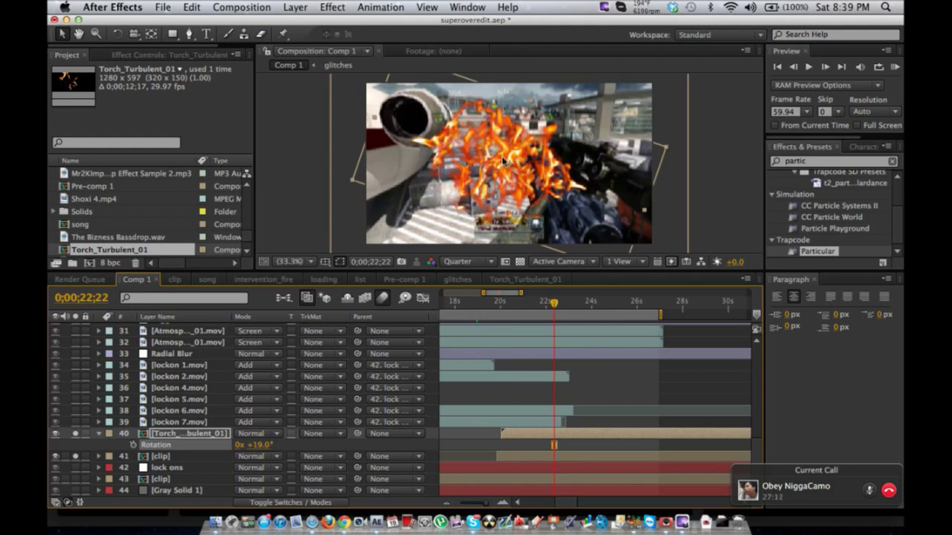
mouse_move(260, 445)
mouse_down()
mouse_move(287, 444)
mouse_move(256, 444)
mouse_up()
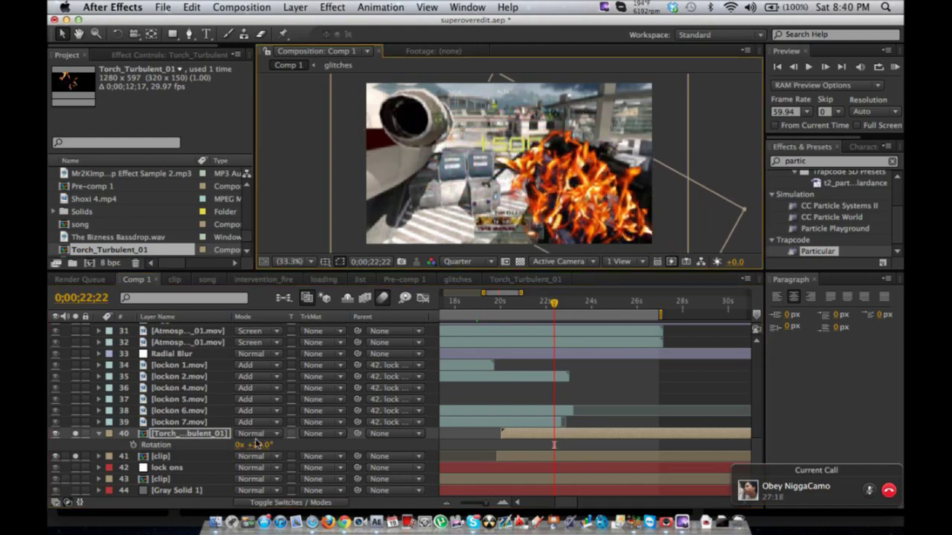
click(253, 434)
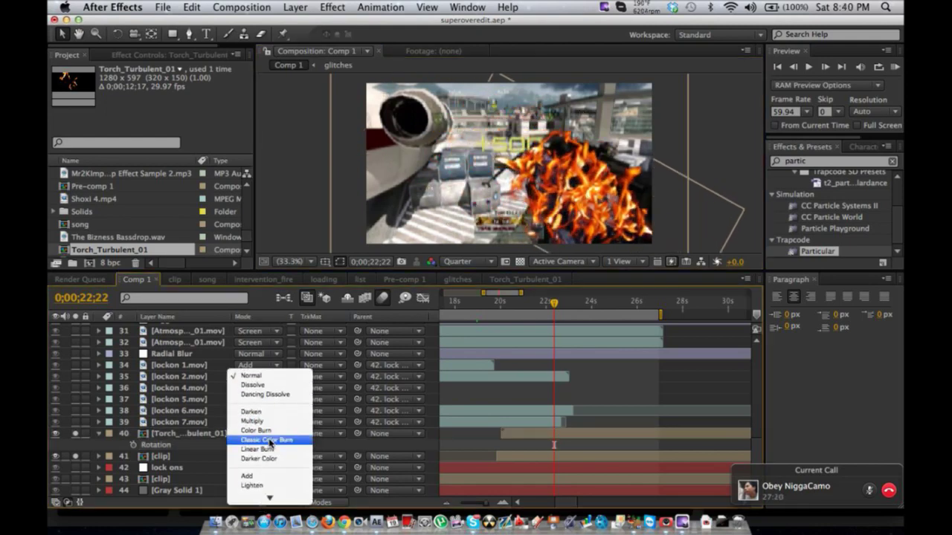
click(249, 476)
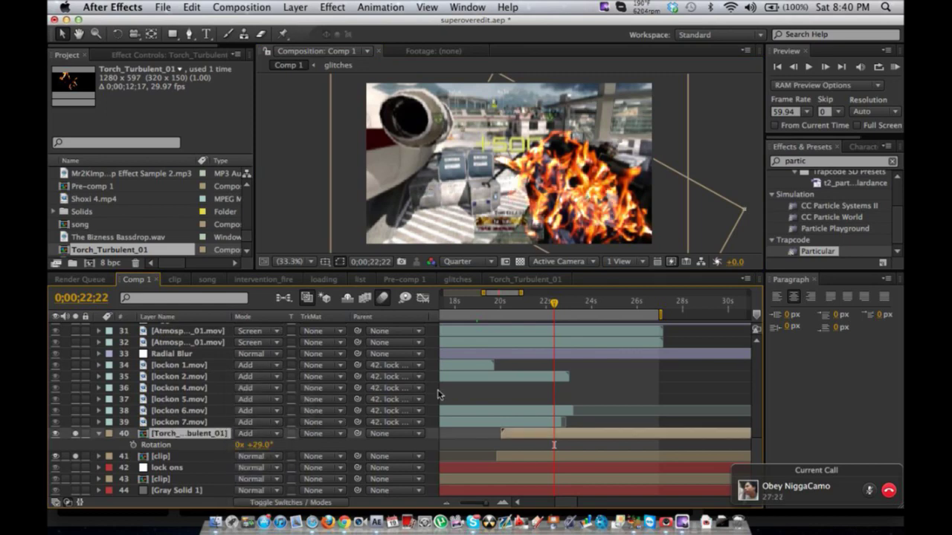
- Switch to Skype and read the unread group chats and the current call's conversation
key(super+Tab)
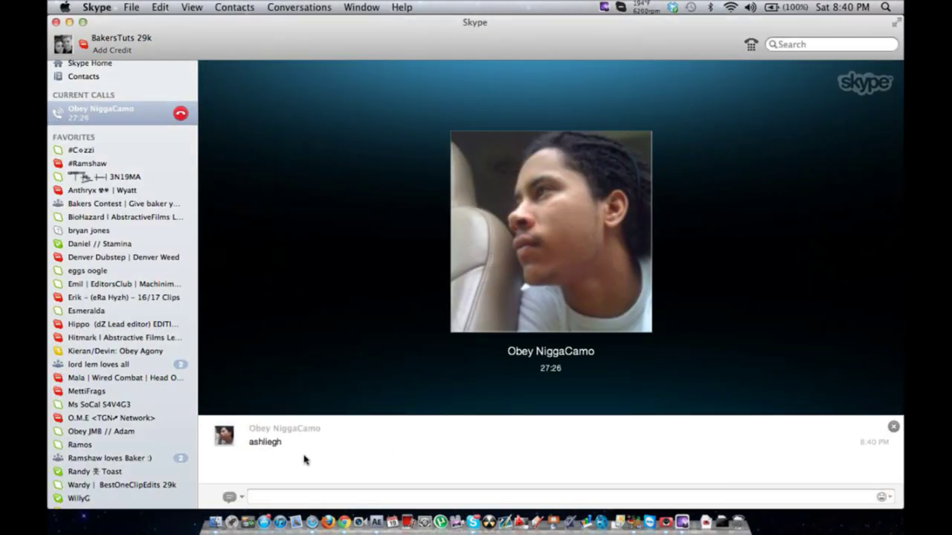
click(157, 459)
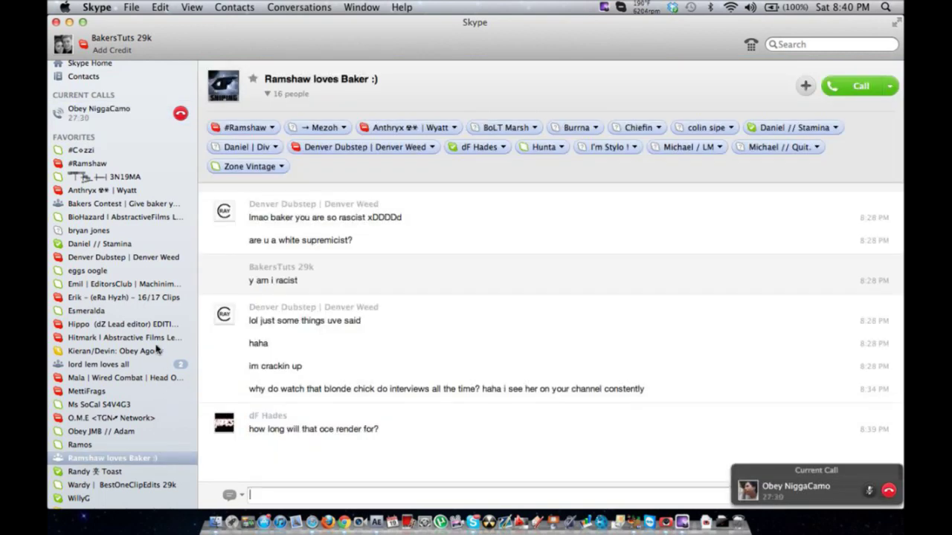
click(134, 365)
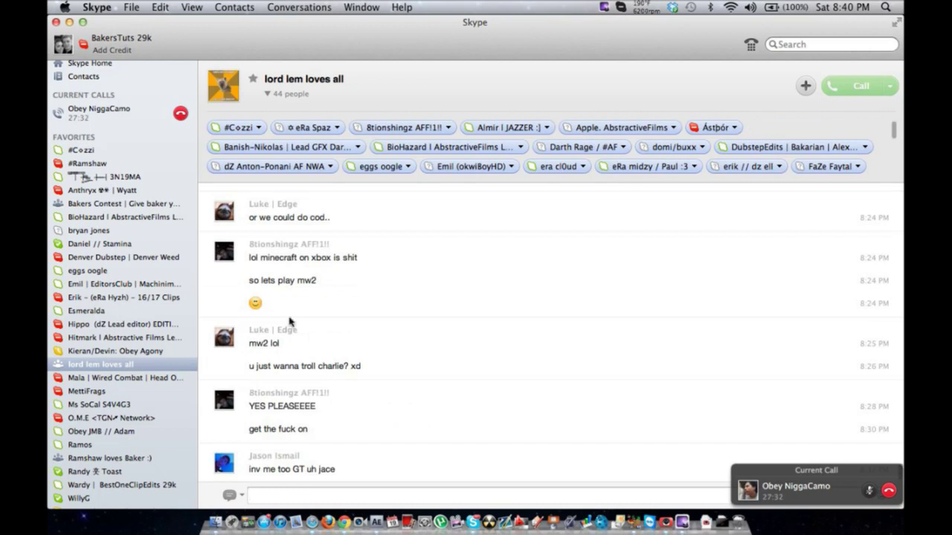
scroll(120, 223, up, 1)
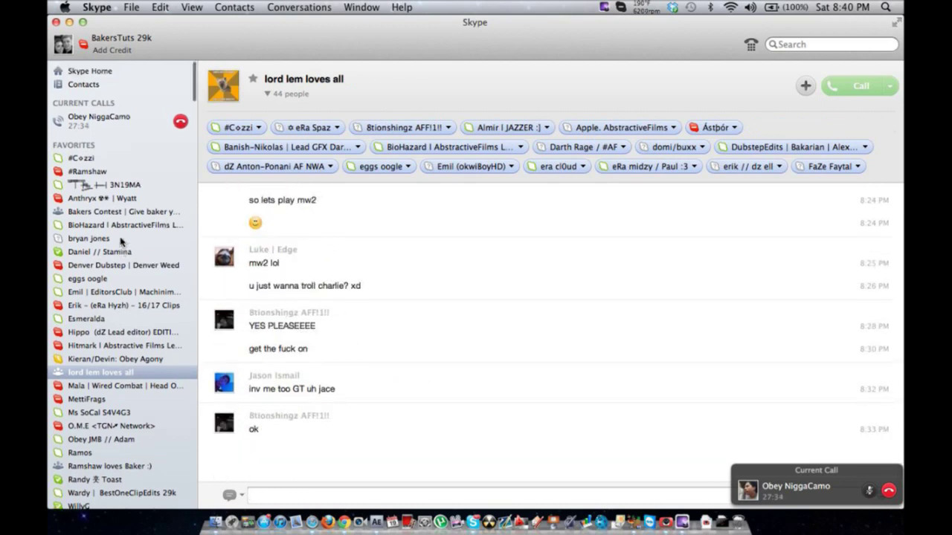
click(120, 132)
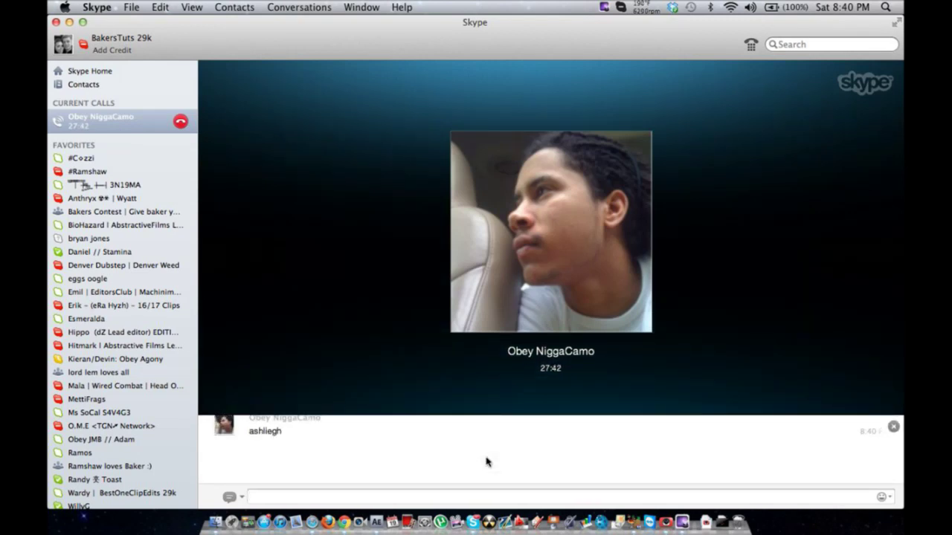
- Switch to After Effects, scrub through the fire overlay, and trim the Torch_Turbulent_01 layer's start to about 22 seconds in Comp 1
key(ctrl+Right)
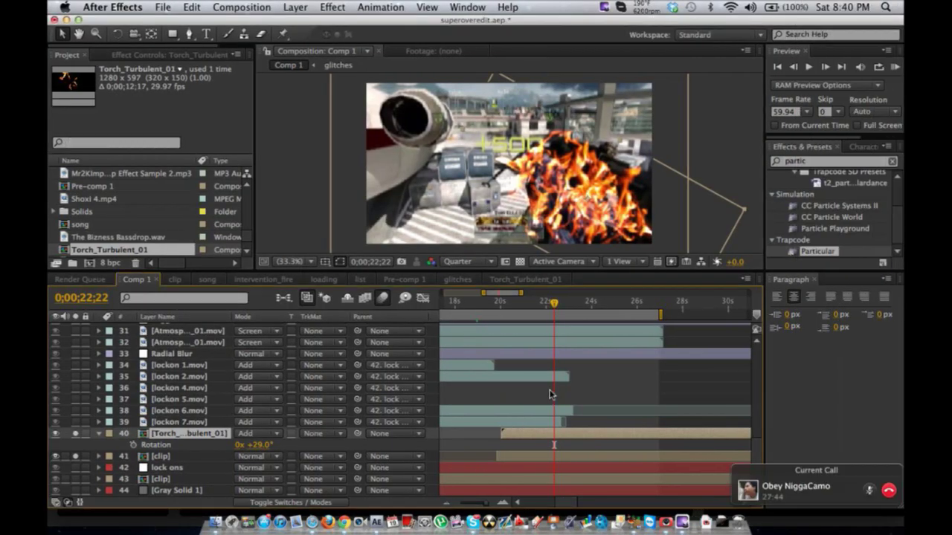
click(498, 302)
drag(515, 303, 575, 292)
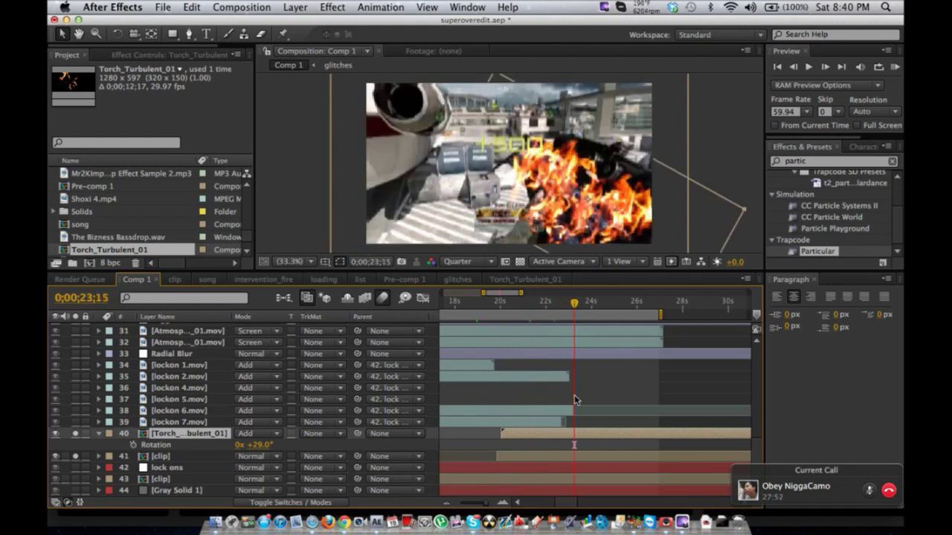
scroll(574, 400, down, 1)
drag(570, 300, 655, 306)
key(alt+bracketleft)
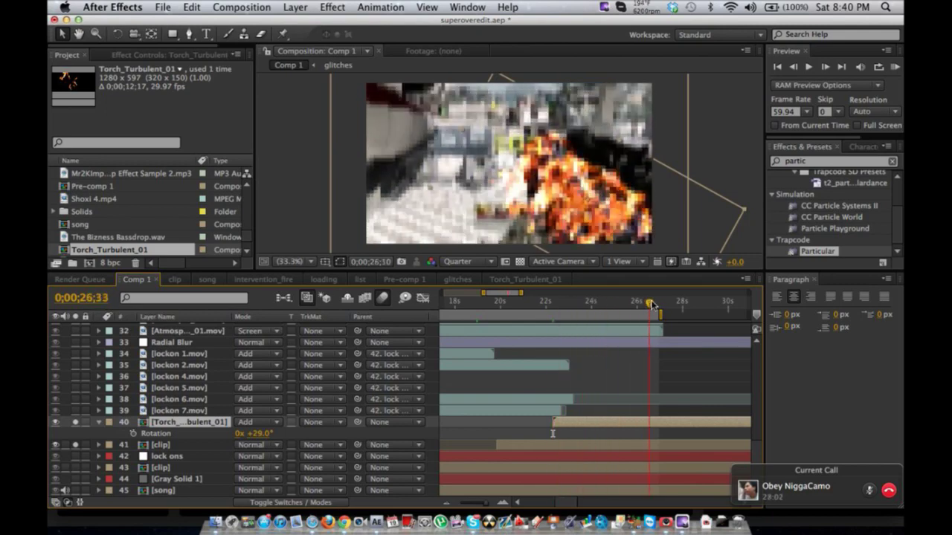
- Switch to Safari and read the live comments on the Live Editing 1 YouTube stream
key(ctrl+Left)
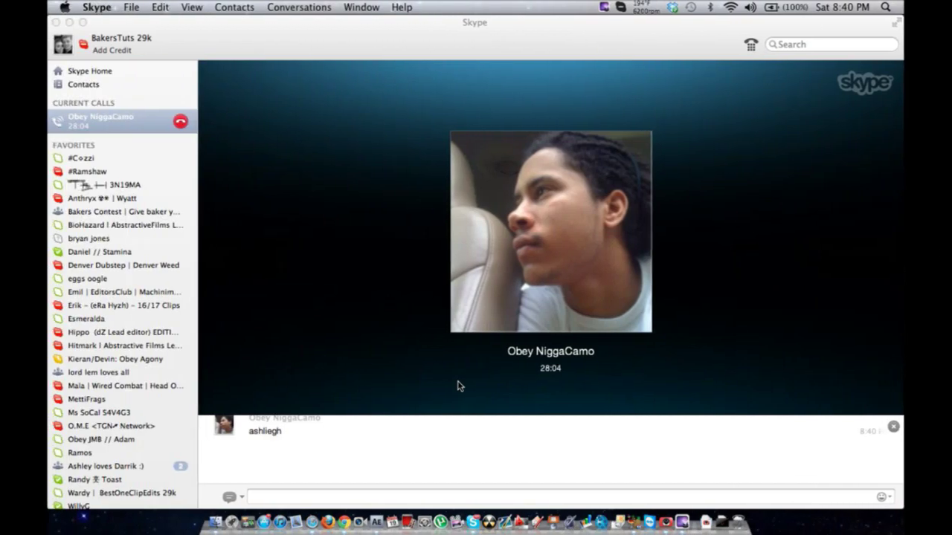
key(ctrl+Left)
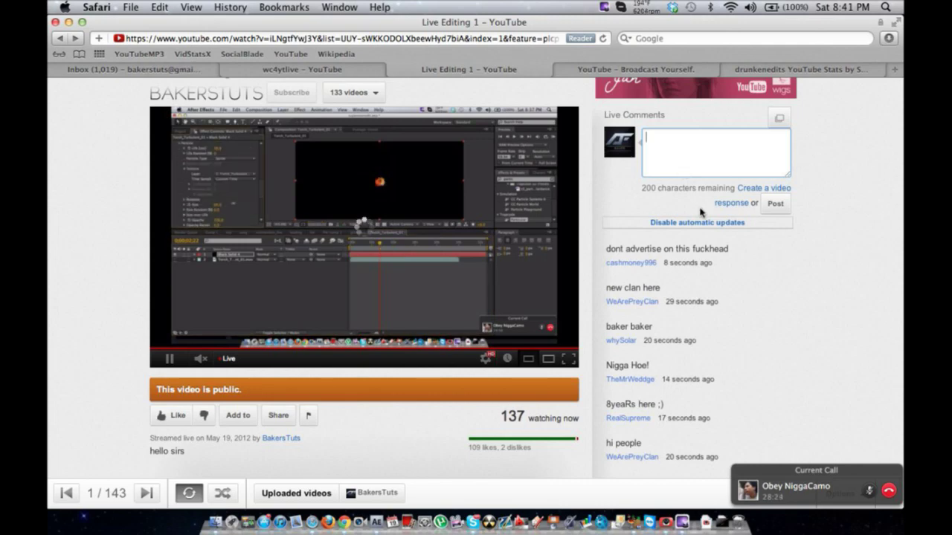
- Switch to Skype, open the group chat with unread messages, and open its topic name for editing
key(super+Tab)
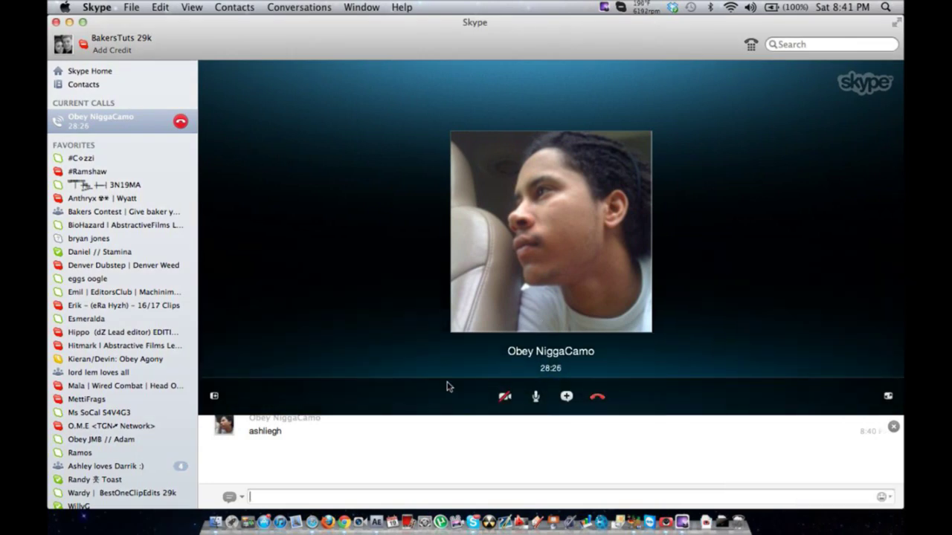
click(155, 470)
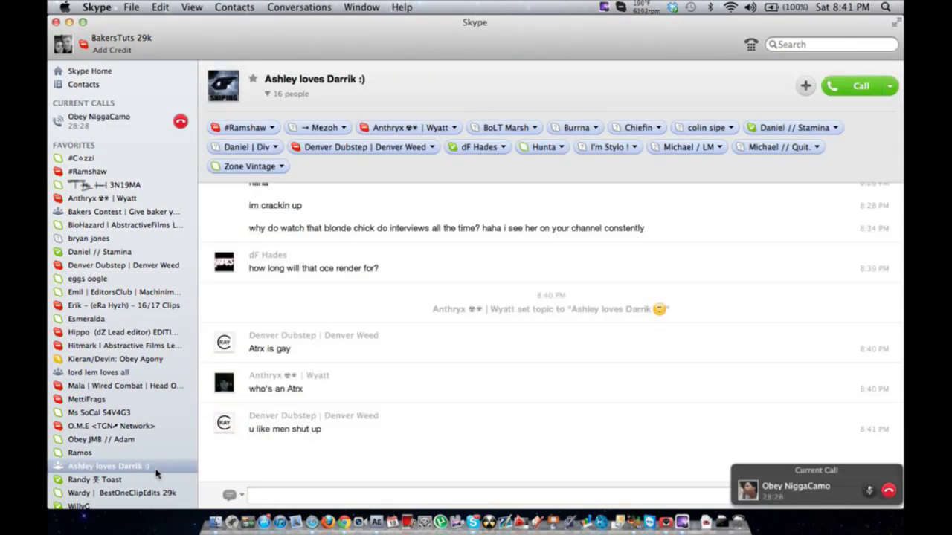
click(309, 78)
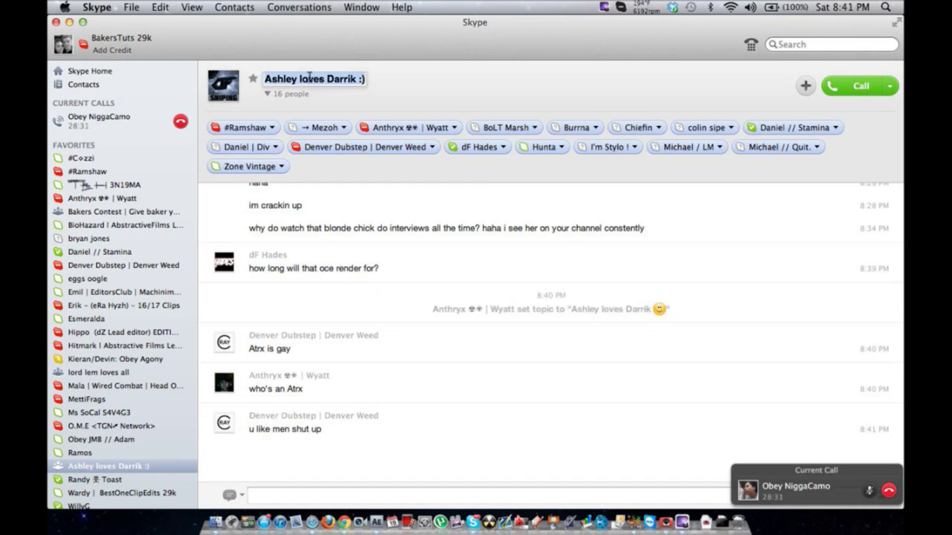
- Leave the group chat's topic unchanged and send a contact's first name to the chat, followed by its corrected spelling
click(365, 82)
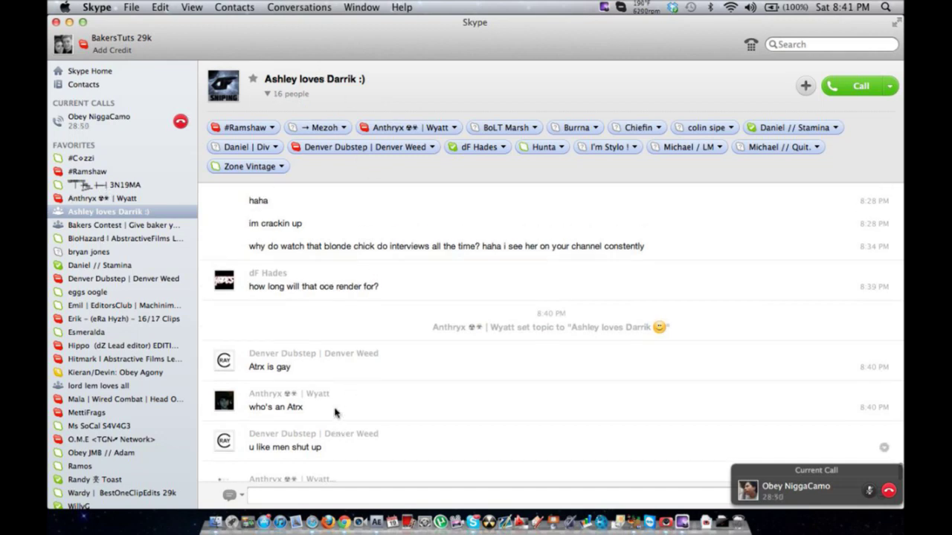
text(oyatt)
key(Return)
text(wyatt)
key(Return)
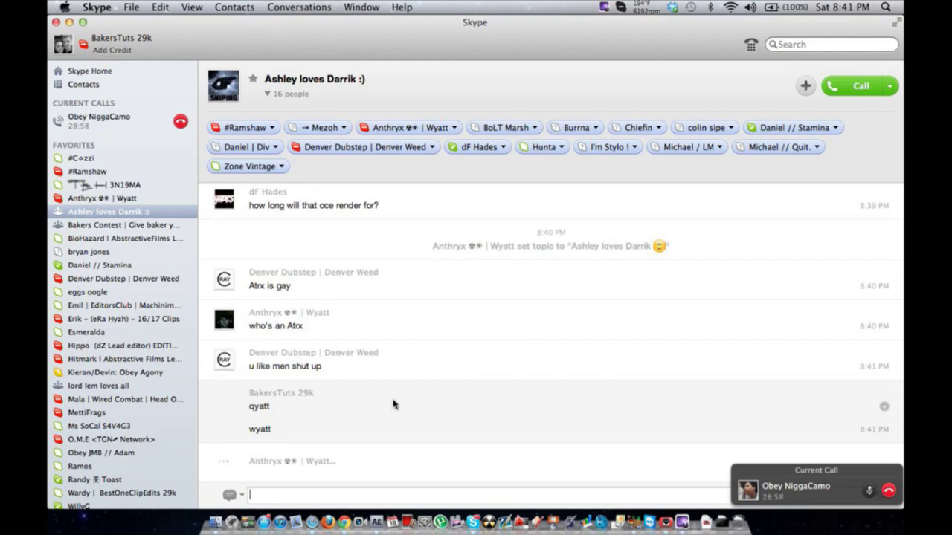
- Switch to After Effects, capture the burning-scope frame with Gyazo, and copy the uploaded image's link from the browser
key(ctrl+Left)
key(ctrl+Right)
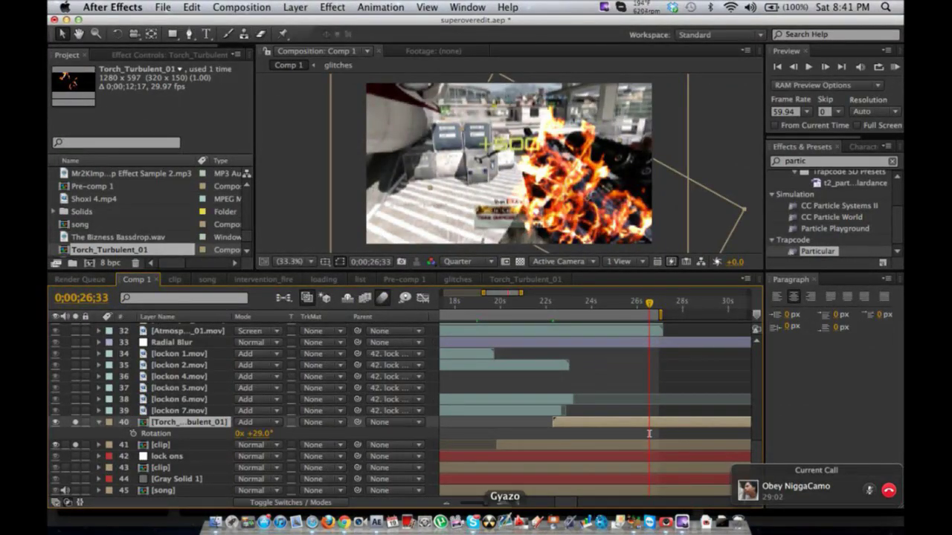
click(505, 522)
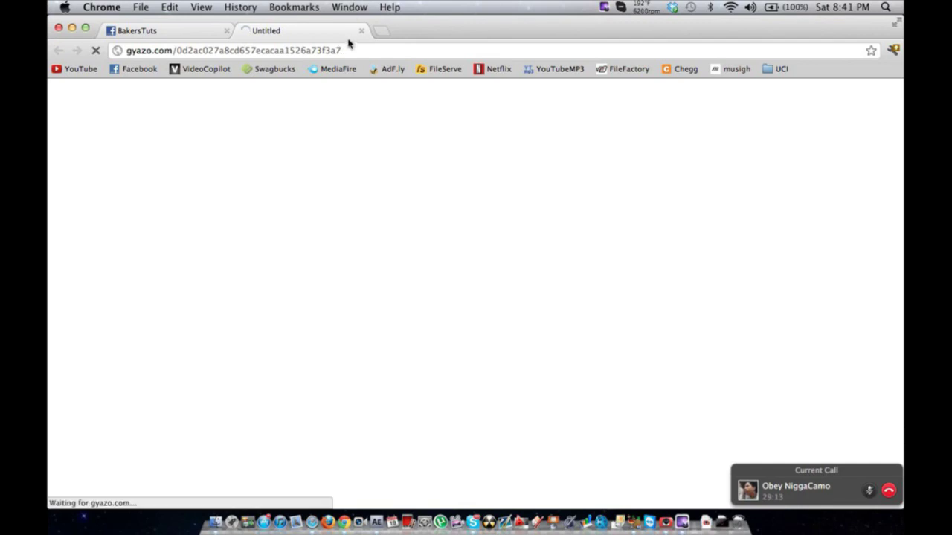
click(346, 50)
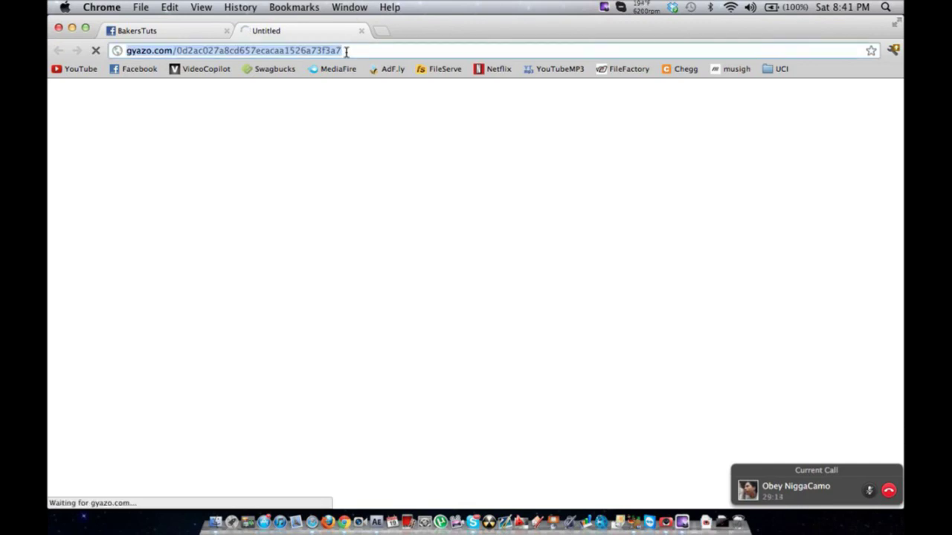
key(super+c)
- Switch to Skype and send the copied Gyazo link in the current call's chat
key(ctrl+Right)
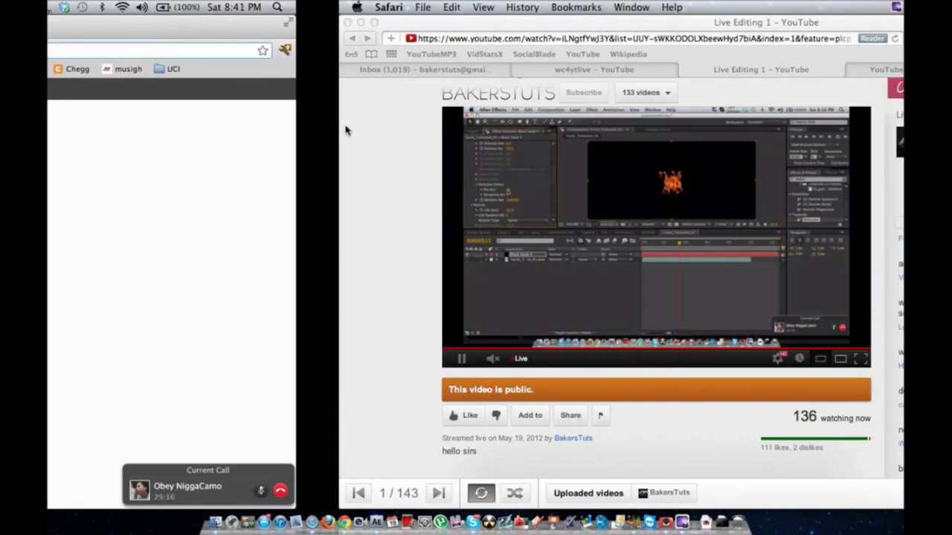
key(ctrl+Right)
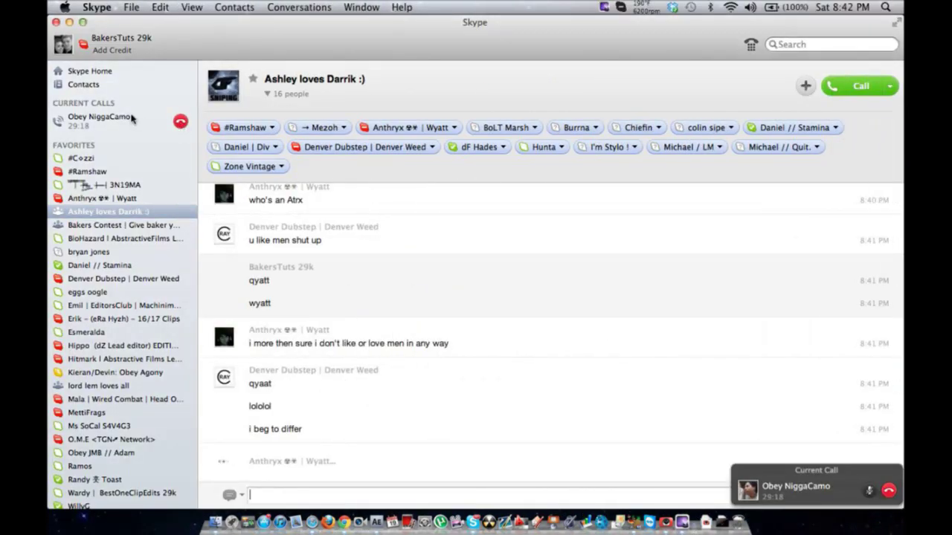
click(123, 130)
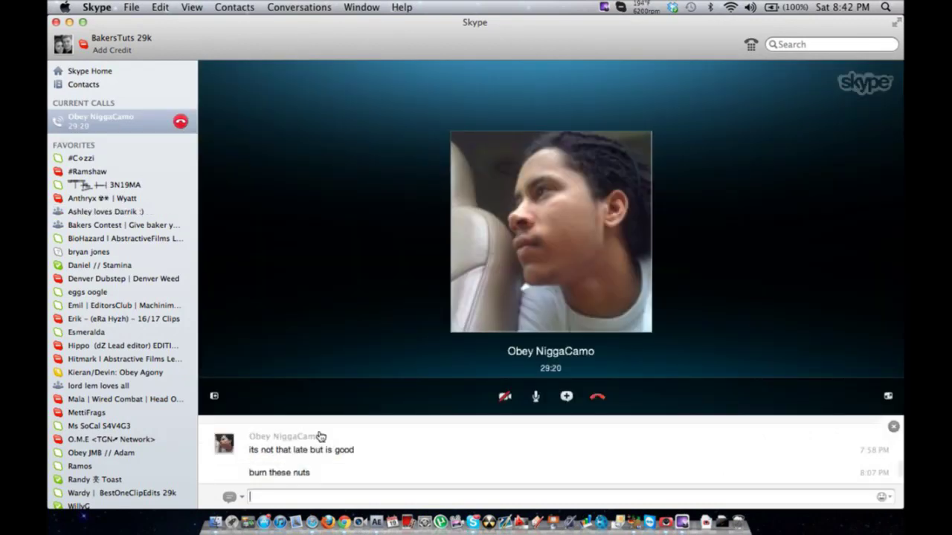
click(342, 494)
key(super+v)
key(Return)
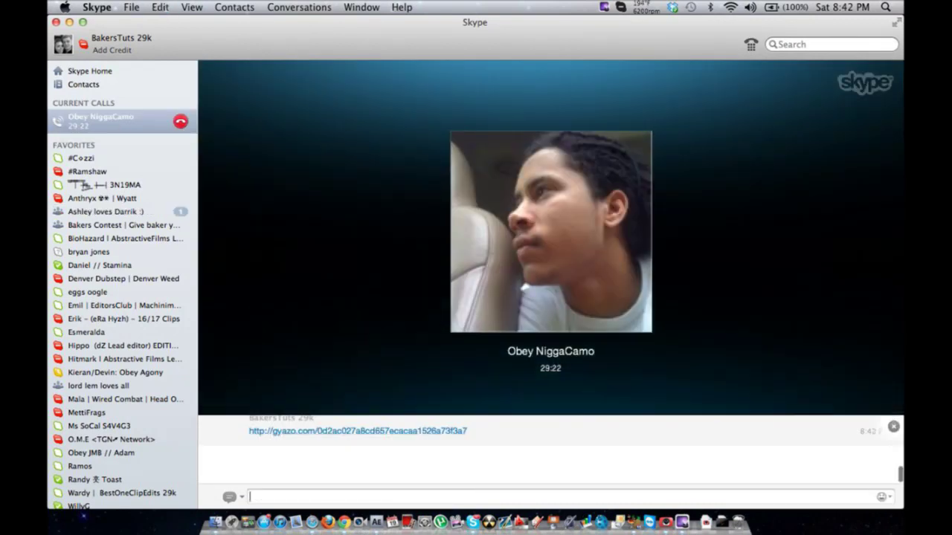
- Check the group chat's new messages, reselect the current call, and return to After Effects
click(164, 212)
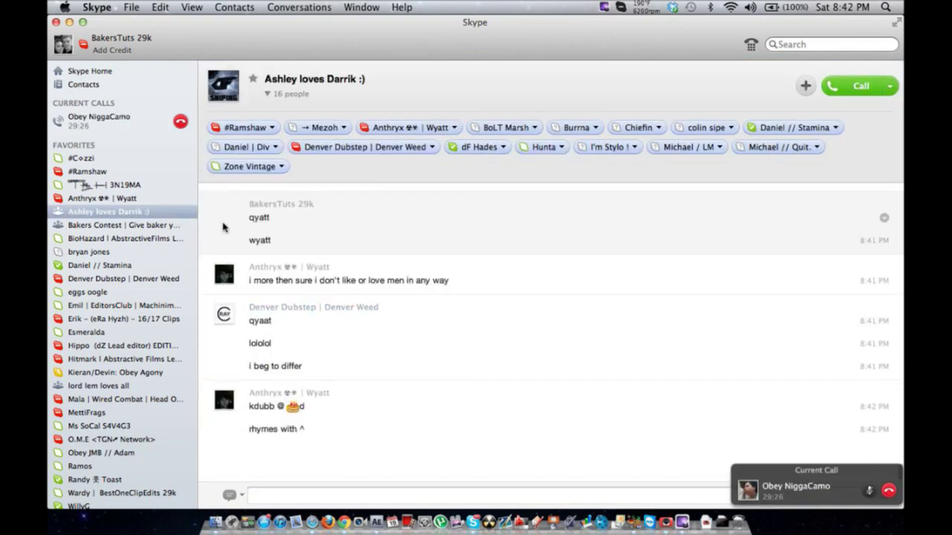
click(139, 120)
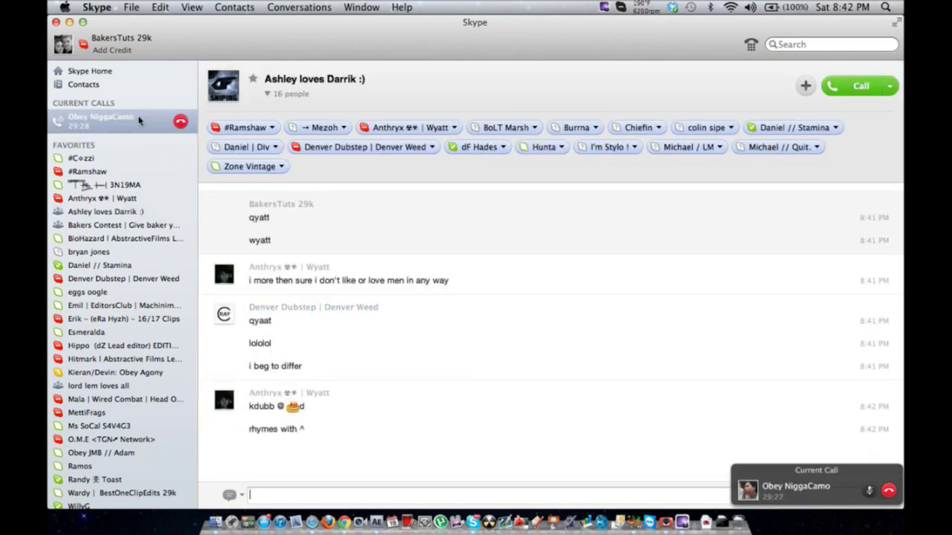
key(ctrl+Right)
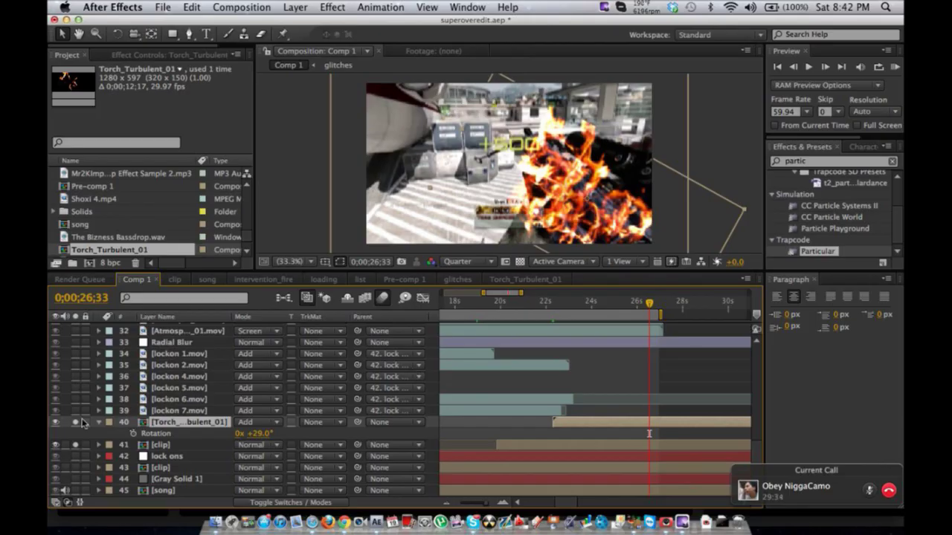
- Turn off solo for the burning torch layer and the clip layer 41 in Comp 1, and clear the layer selection
click(75, 444)
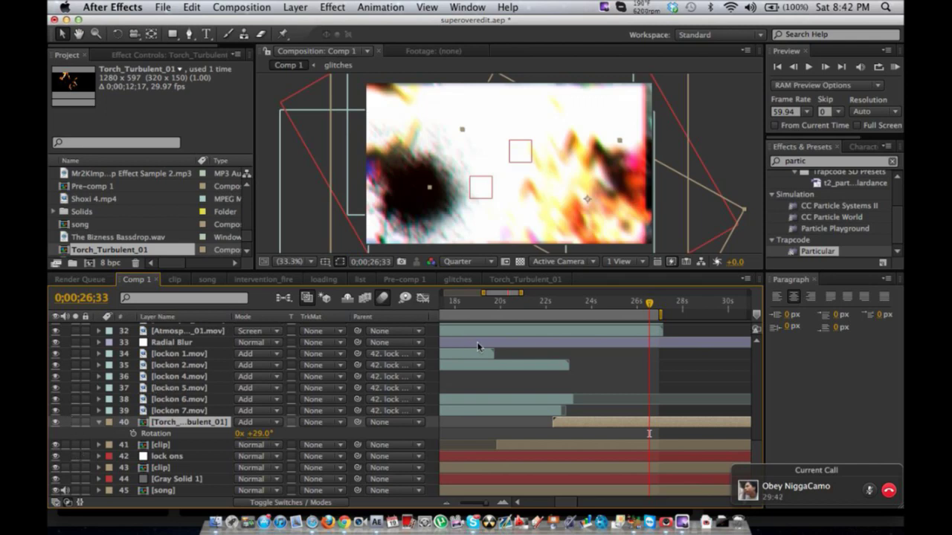
click(661, 368)
scroll(663, 370, up, 1)
scroll(662, 369, up, 3)
scroll(662, 369, down, 4)
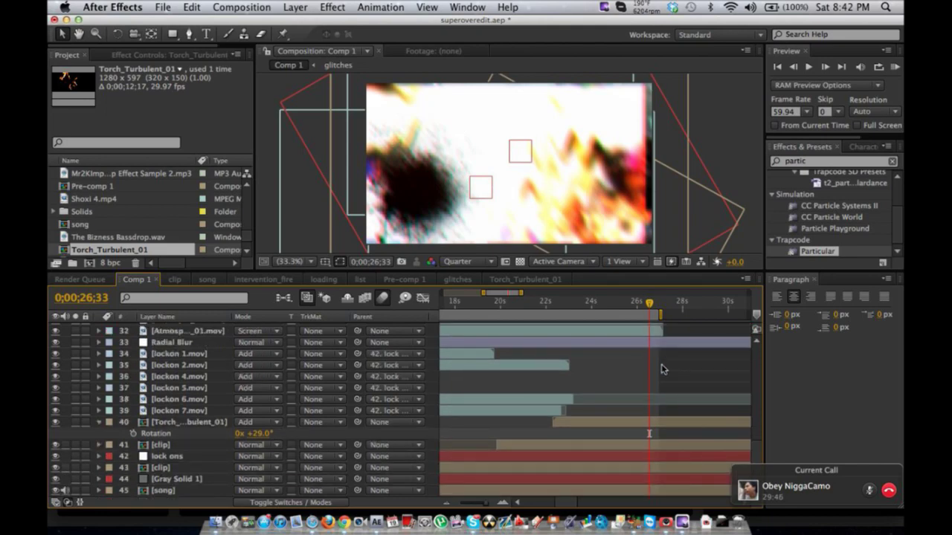
scroll(662, 370, left, 2)
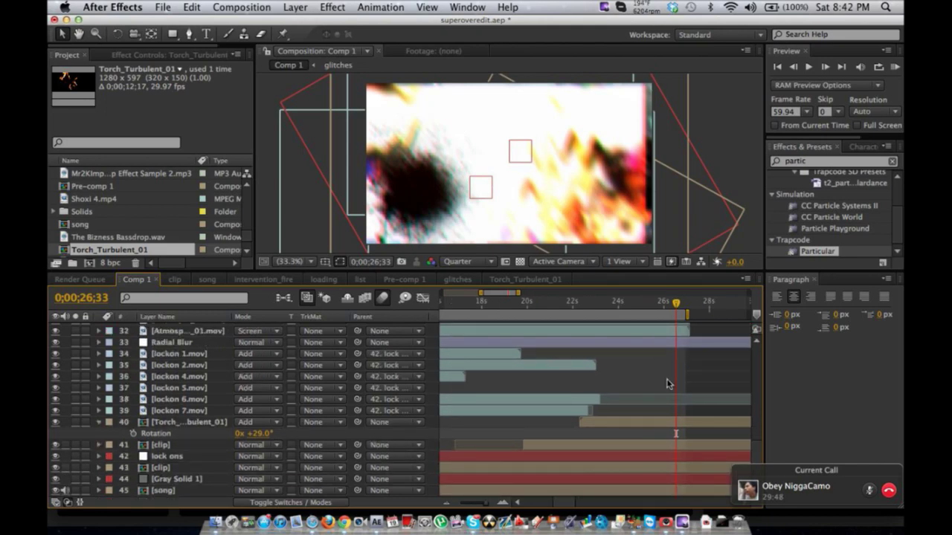
scroll(667, 384, up, 20)
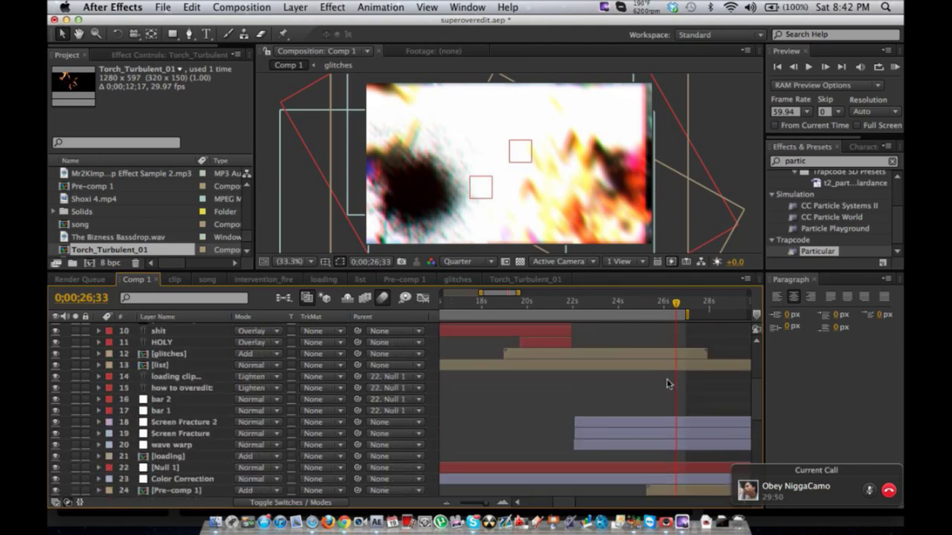
- Try moving the Color Correction layer to the top of Comp 1's layer stack, and put it back below Null 1
click(175, 480)
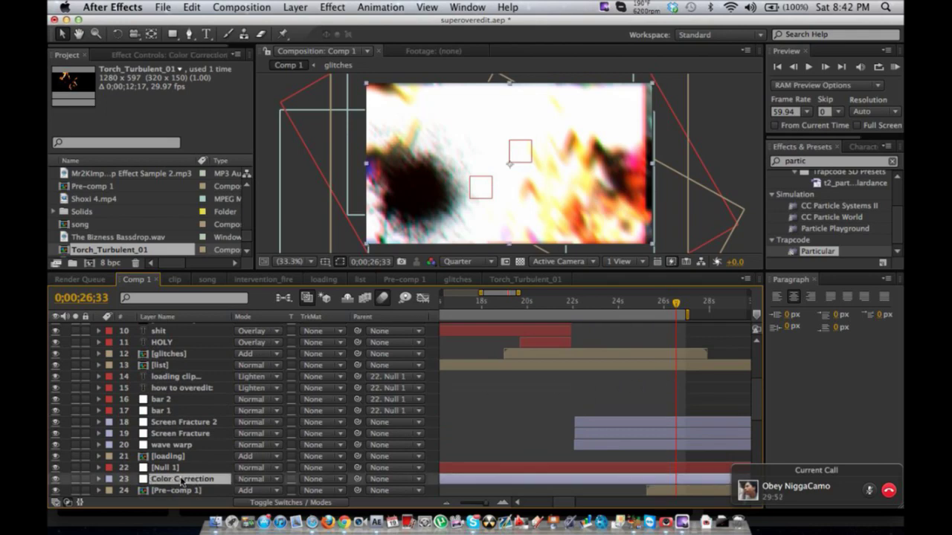
scroll(190, 342, up, 10)
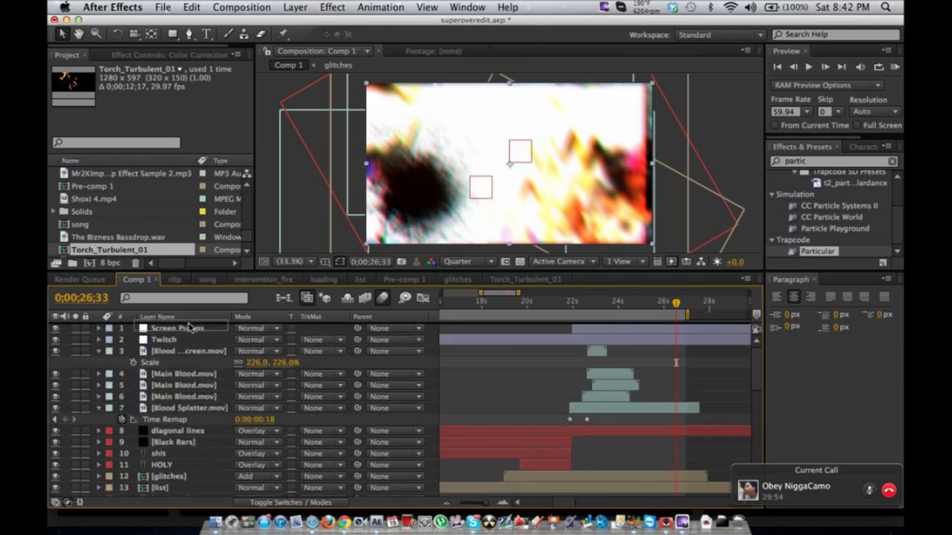
key(super+shift+bracketright)
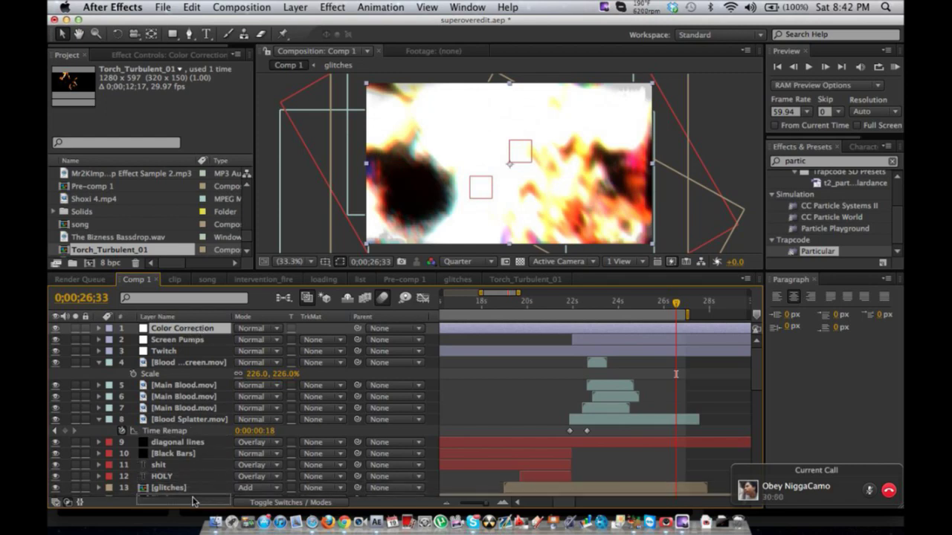
scroll(192, 494, down, 5)
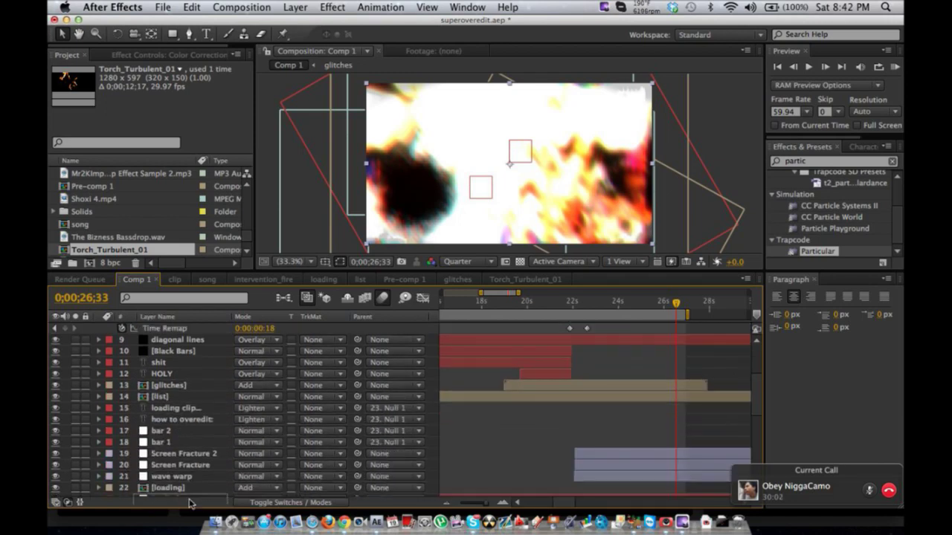
scroll(190, 451, down, 1)
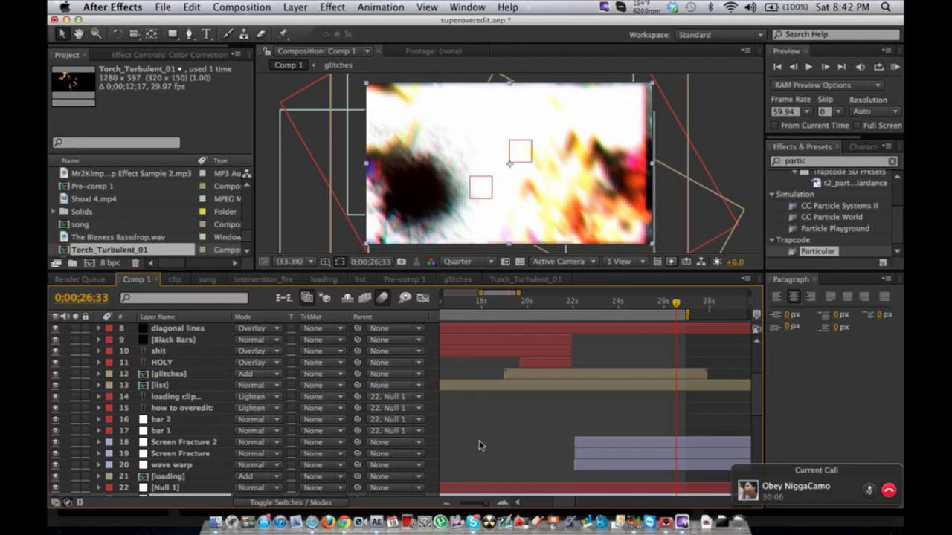
- Review the middle layers of Comp 1 and save the project
scroll(478, 445, down, 2)
scroll(479, 442, down, 2)
scroll(478, 441, right, 4)
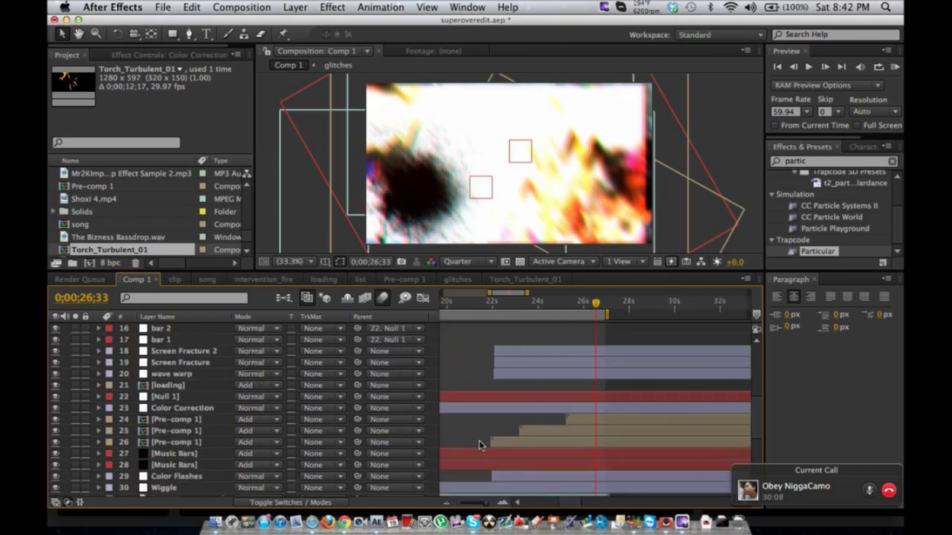
scroll(479, 440, left, 2)
key(super+s)
- Switch to Safari and go back to the Live Editing 1 stream page
key(ctrl+Left)
key(ctrl+Left)
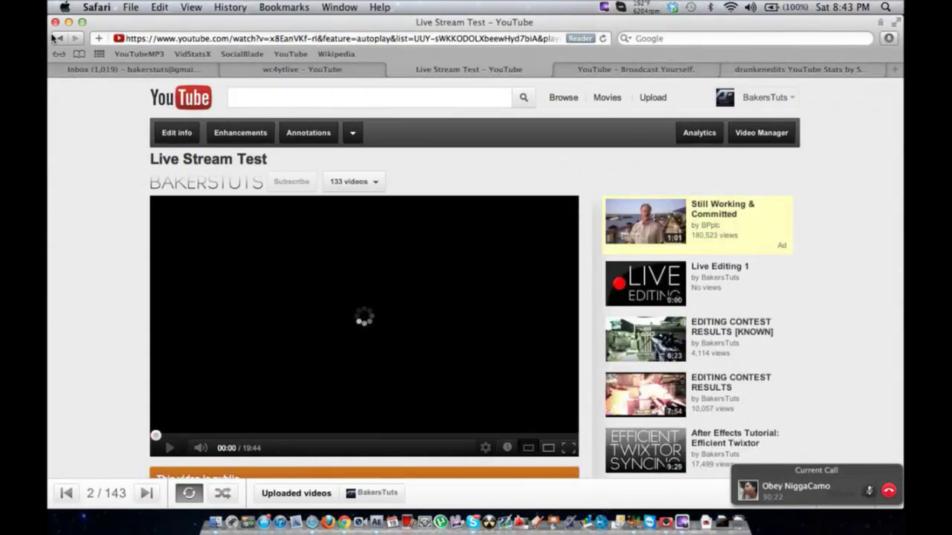
click(53, 38)
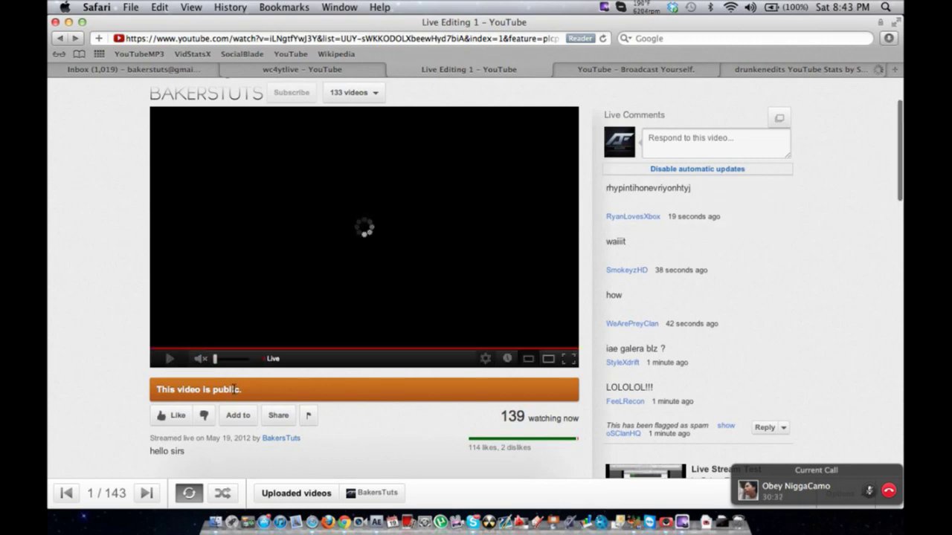
- Return to After Effects, open the list composition at 0;00;17;36, and set the preview resolution to Full
key(ctrl+Right)
key(ctrl+Right)
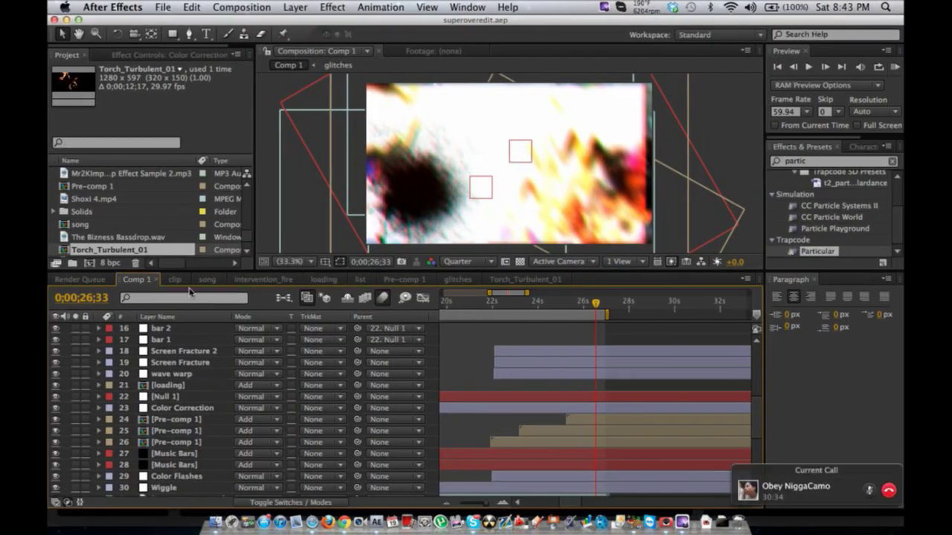
click(361, 279)
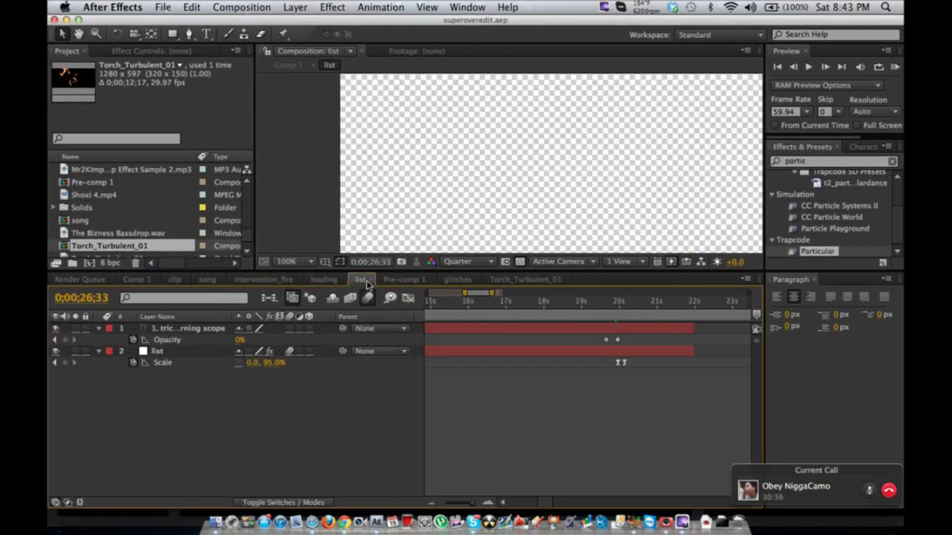
click(528, 304)
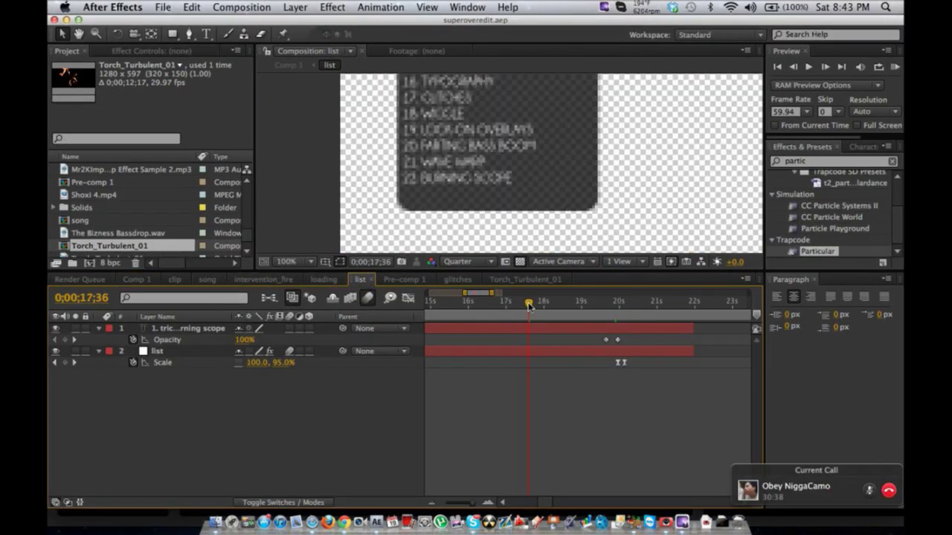
click(526, 325)
click(457, 262)
click(460, 296)
- Add the line "23. cc tiler" below the burning scope entry in the list text, and save the project
click(507, 180)
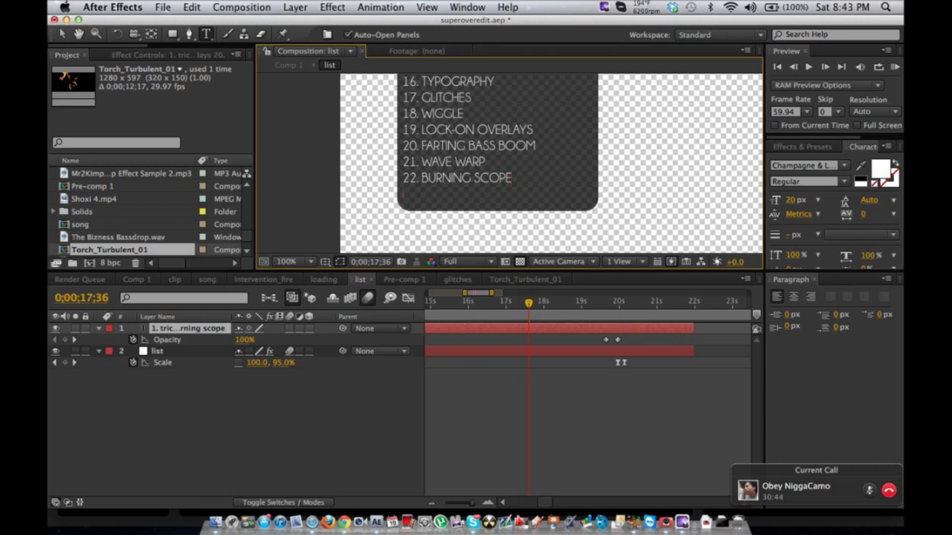
text(23. cc tiler)
click(531, 390)
key(super+s)
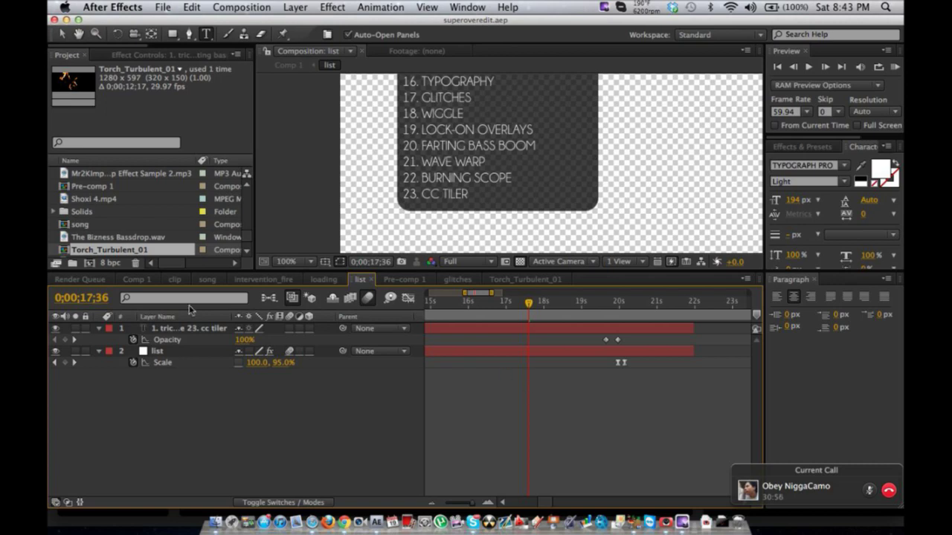
- Solo the clip layer 41 in Comp 1 and set the current time to 0;00;20;45
click(136, 280)
scroll(169, 415, down, 5)
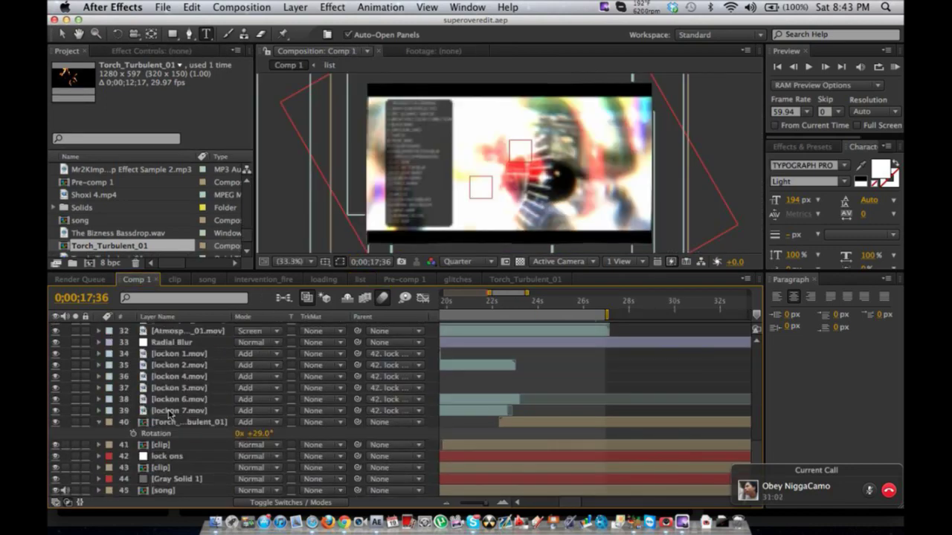
click(76, 446)
click(464, 303)
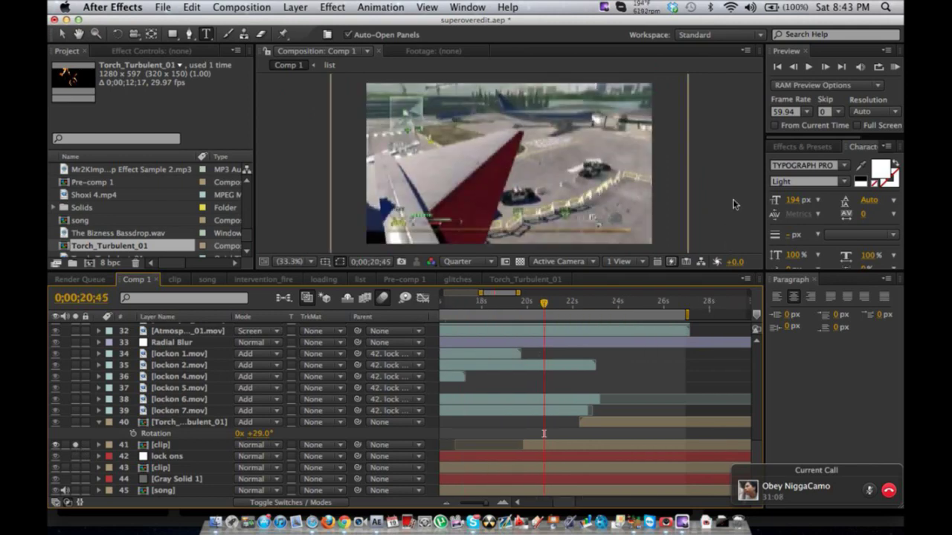
- Find the CC Tiler effect and apply it to clip layer 41, directly below RSMB 3.x in its effect order
click(797, 147)
click(152, 52)
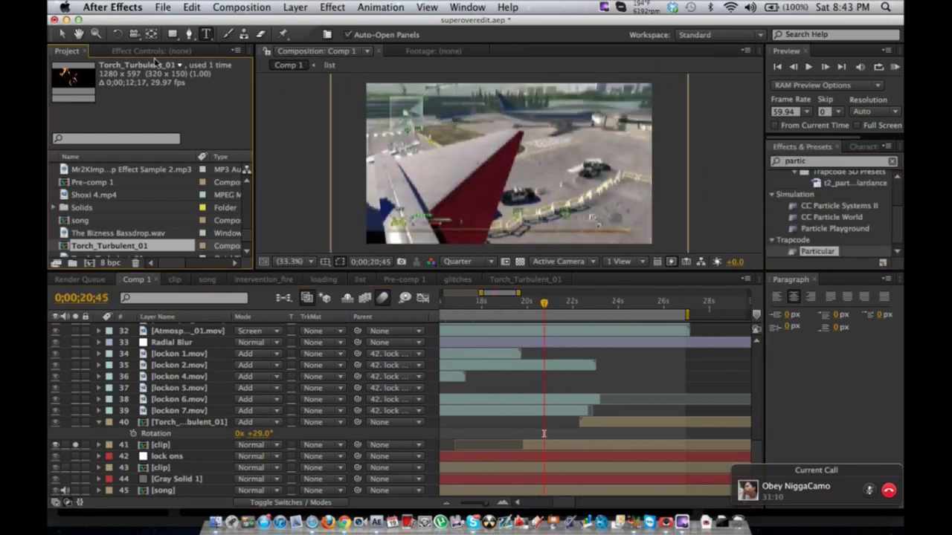
click(193, 446)
click(839, 160)
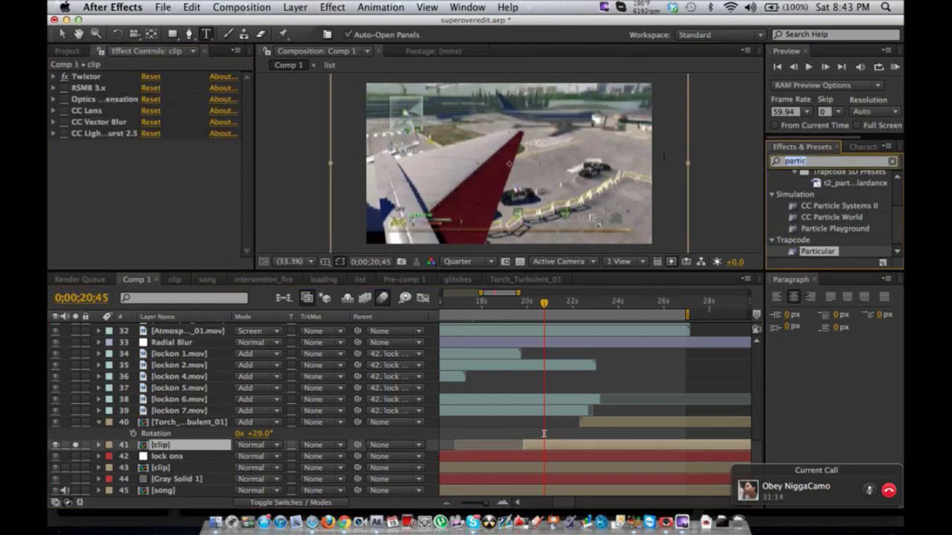
text(tiler)
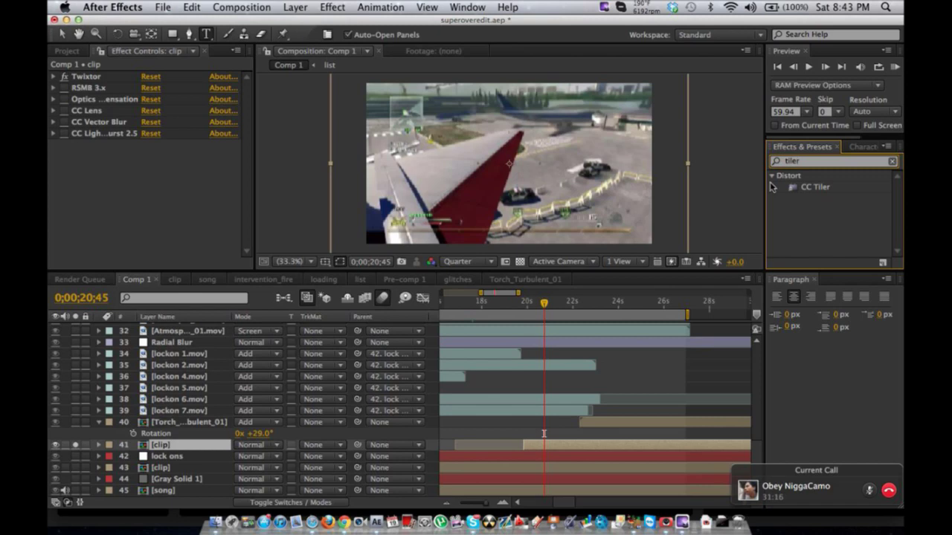
drag(820, 192, 106, 101)
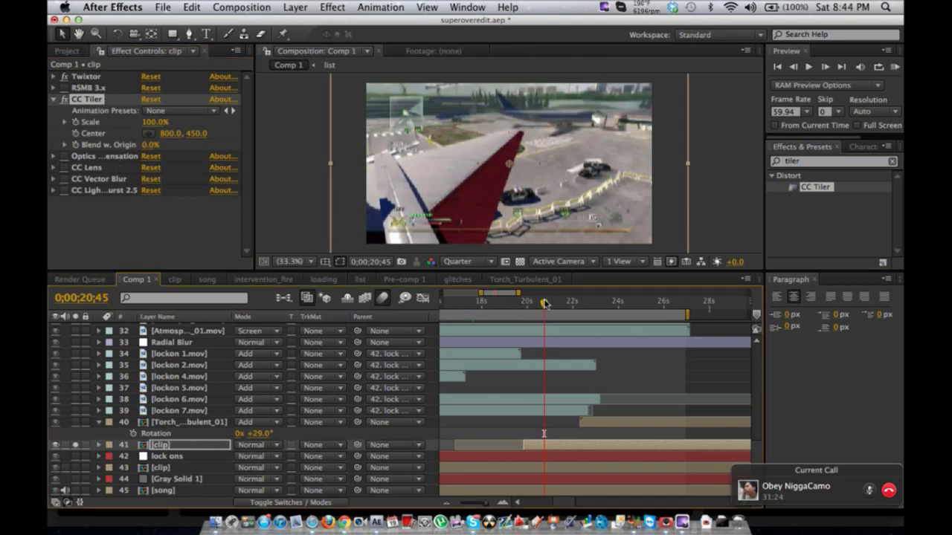
- Start keyframing CC Tiler's Scale at 0;00;20;38 with 100%, and reveal the keyframed properties of clip layer 41
drag(544, 303, 541, 304)
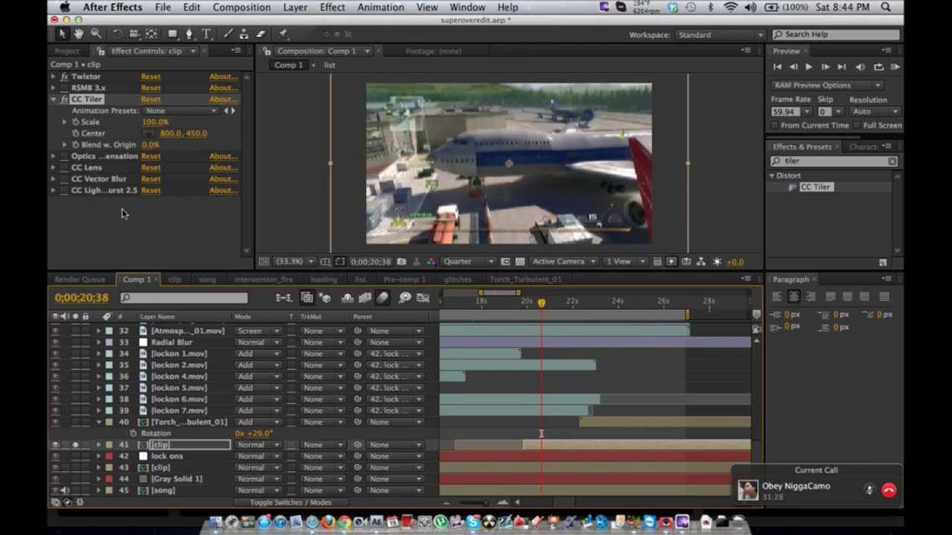
click(77, 123)
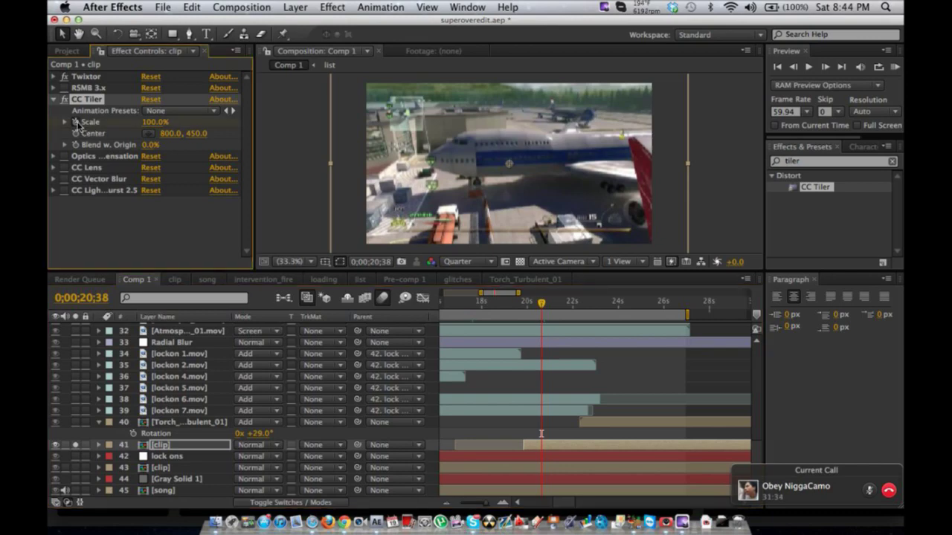
drag(574, 302, 577, 303)
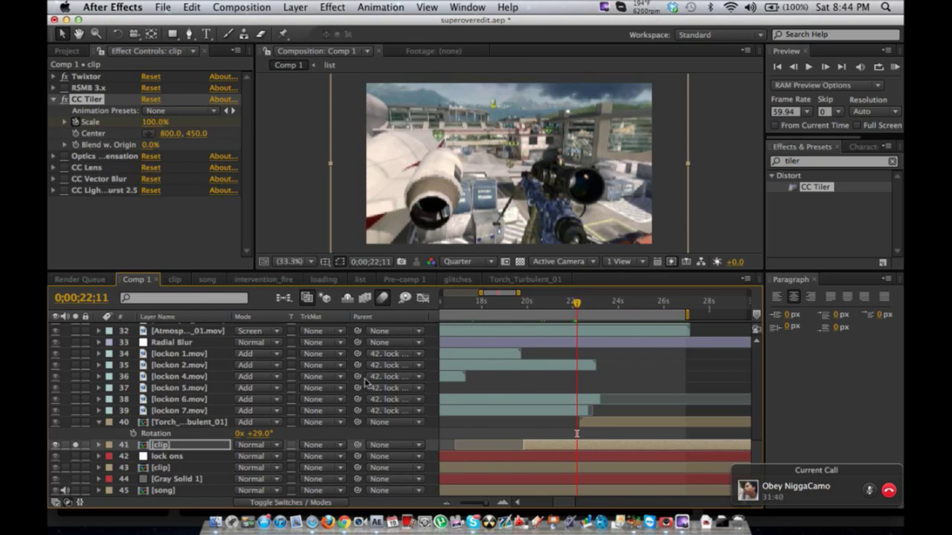
click(191, 446)
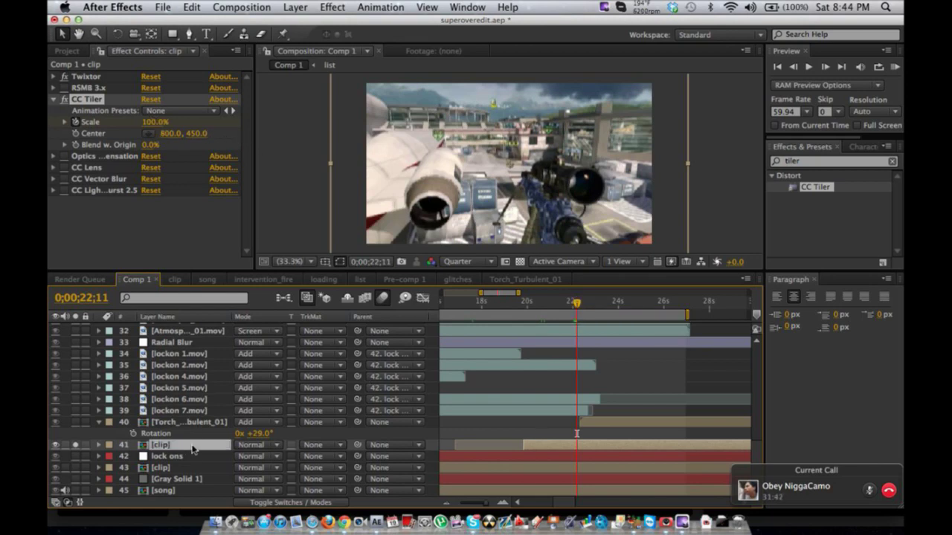
key(u)
scroll(225, 415, down, 3)
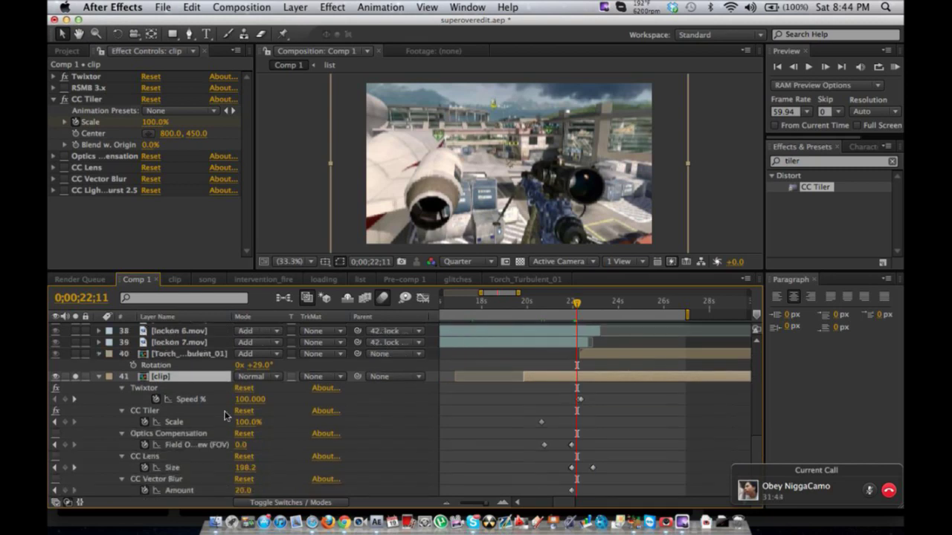
- Keyframe CC Tiler's Scale at 13% on clip layer 41 at 0;00;21;56
click(55, 445)
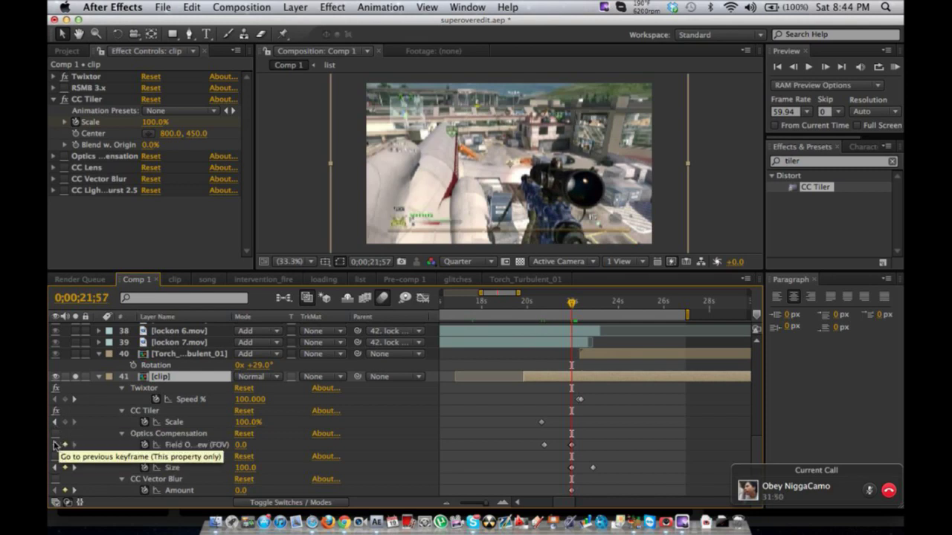
click(55, 444)
drag(242, 421, 177, 419)
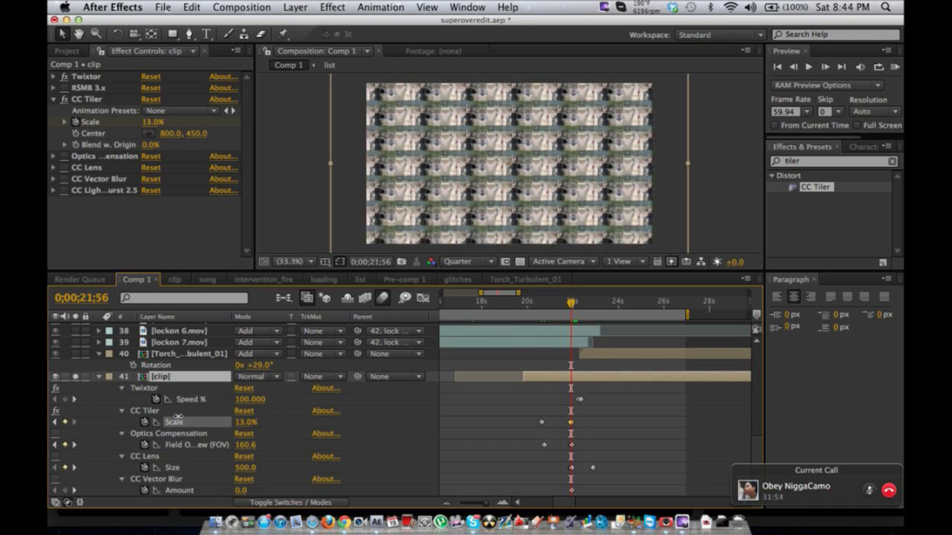
click(177, 421)
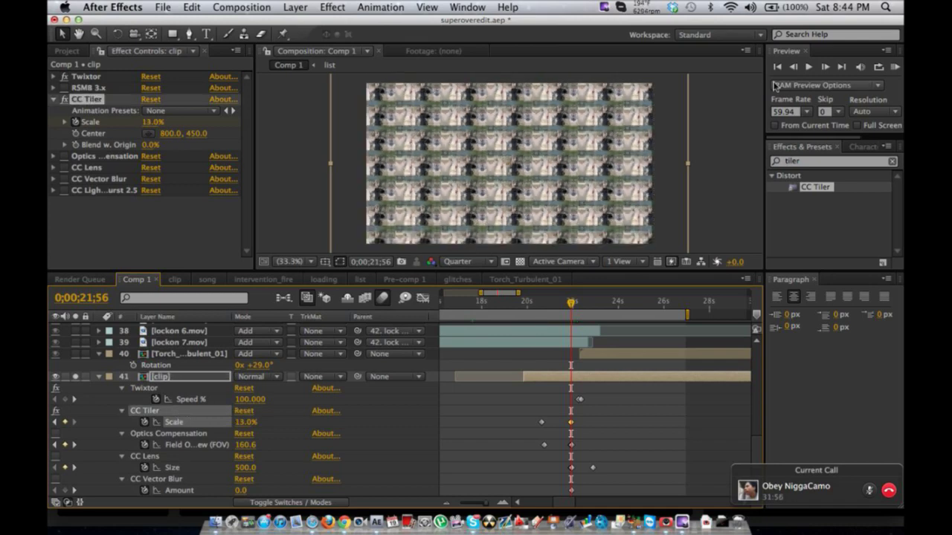
- Keyframe CC Tiler's Scale at 100% one frame further on, at 0;00;21;57, and save the project
click(824, 67)
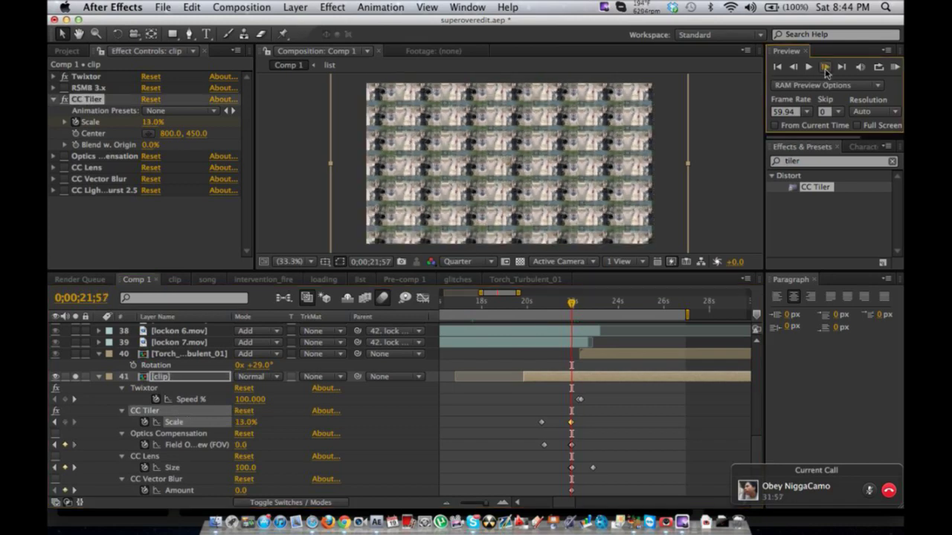
click(242, 421)
text(100)
key(Return)
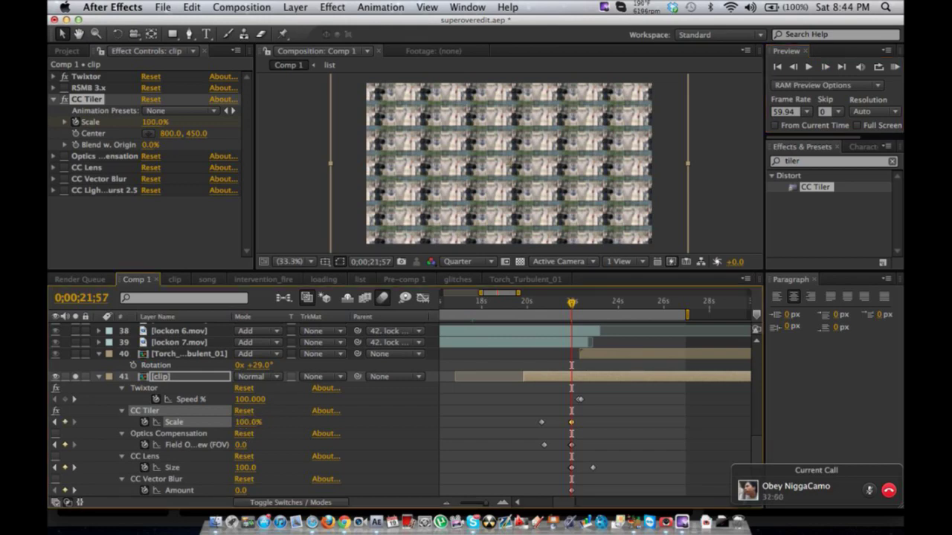
key(super+s)
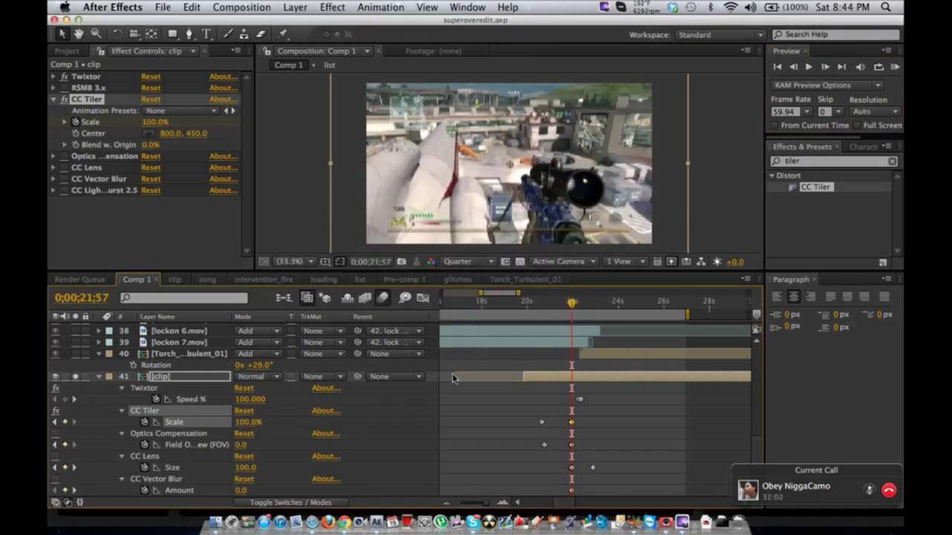
- Switch to Chrome, close the Gyazo page, and open Google in a new tab with "chrome" as the search text
key(super+Tab)
key(ctrl+Left)
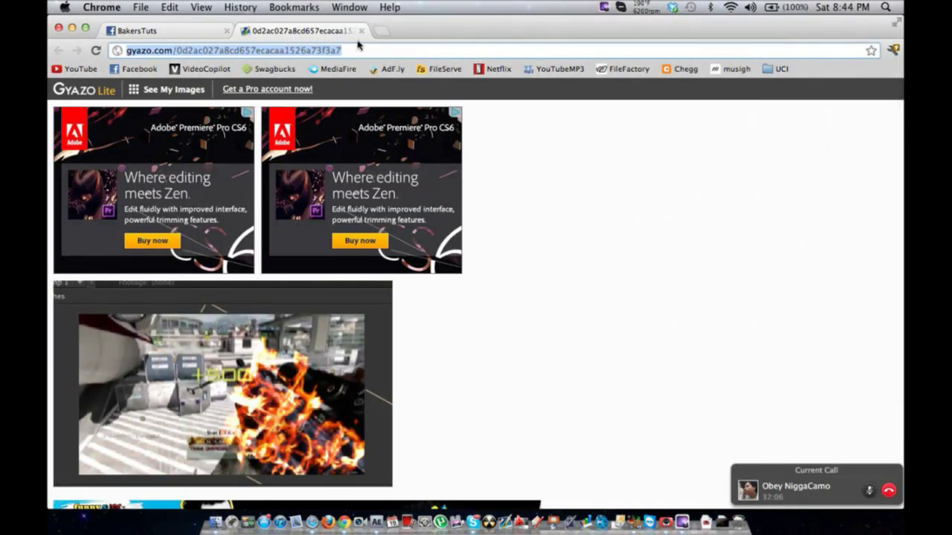
click(361, 31)
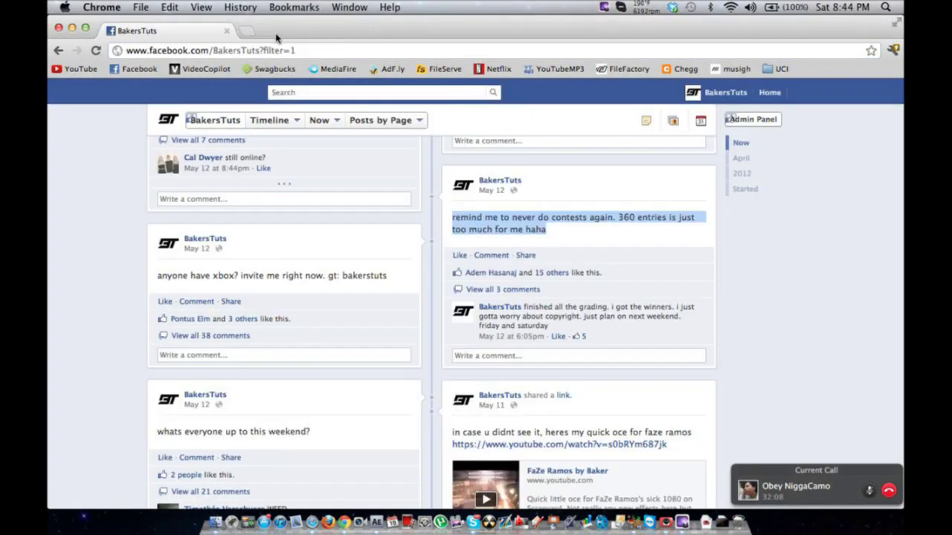
click(248, 32)
text(go)
key(Return)
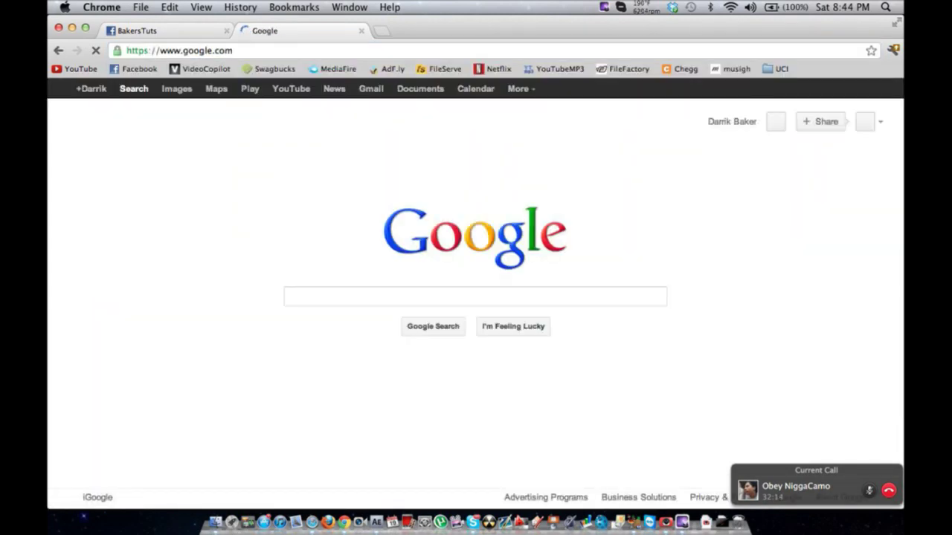
text(chrome)
- Check the Wirecast for YouTube stream window, and return to the Google search in Chrome
key(ctrl+Right)
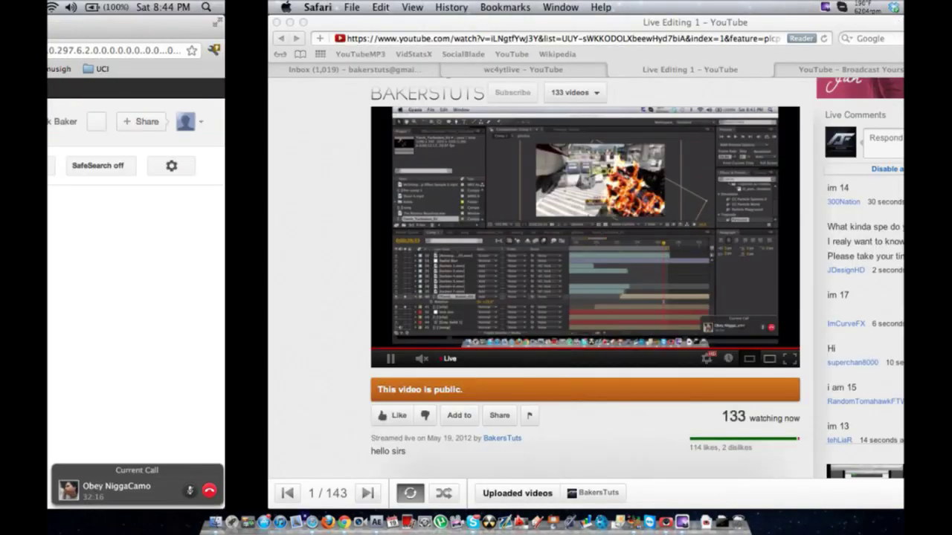
key(ctrl+Right)
key(ctrl+Right)
key(ctrl+Up)
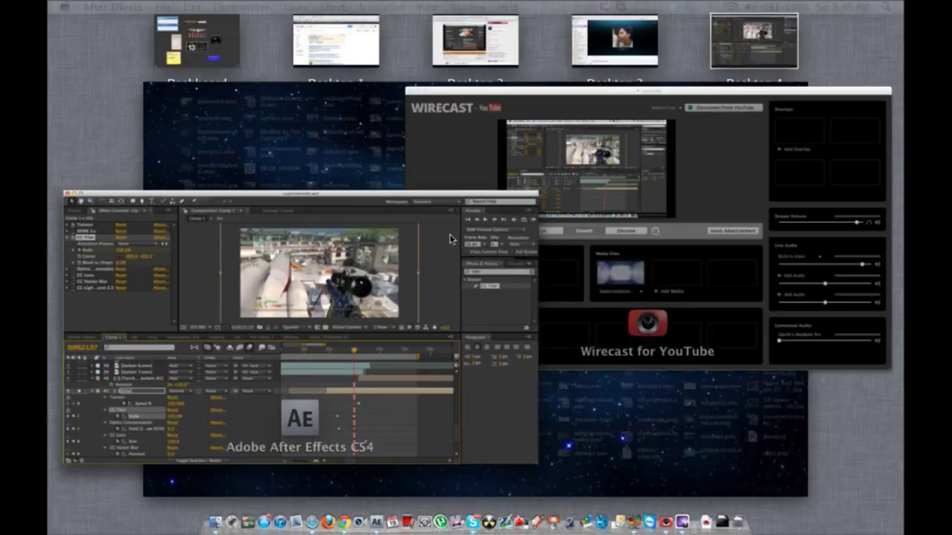
click(670, 208)
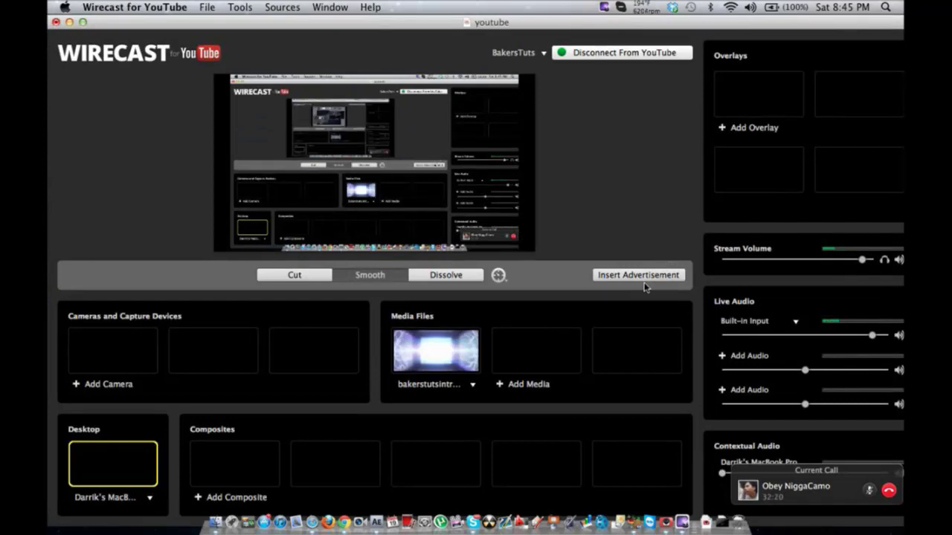
key(ctrl+Left)
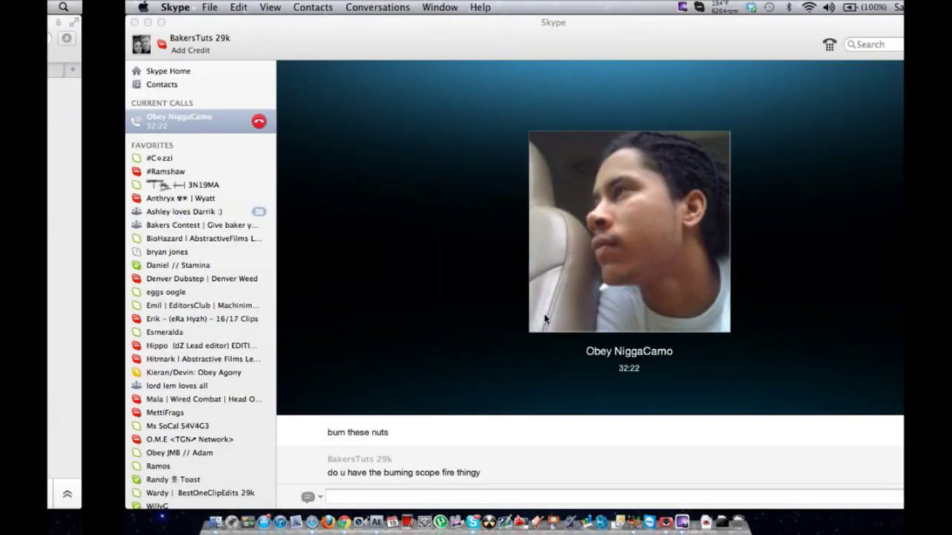
key(ctrl+Left)
key(ctrl+Left)
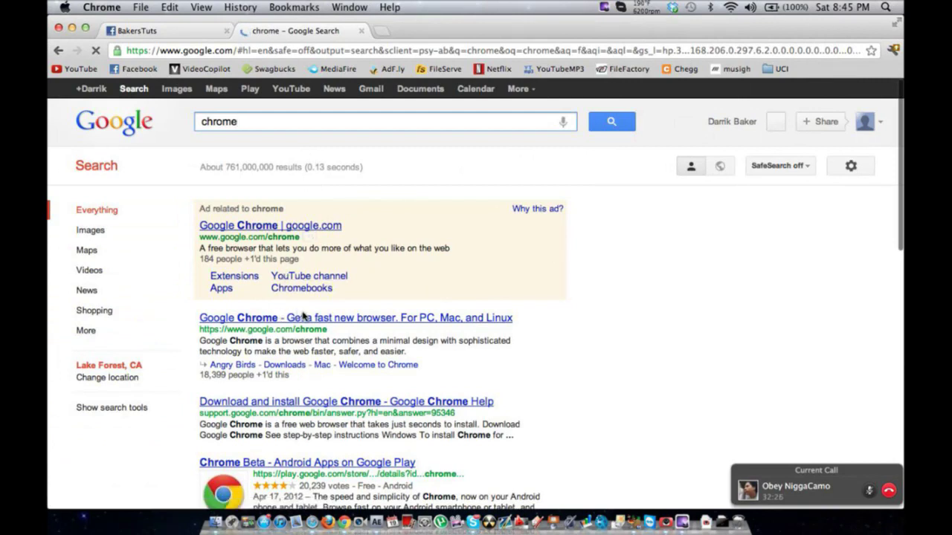
- Extend the Google search to "chrome extensions" and open the Extensions page of the Chrome Web Store
text(ex)
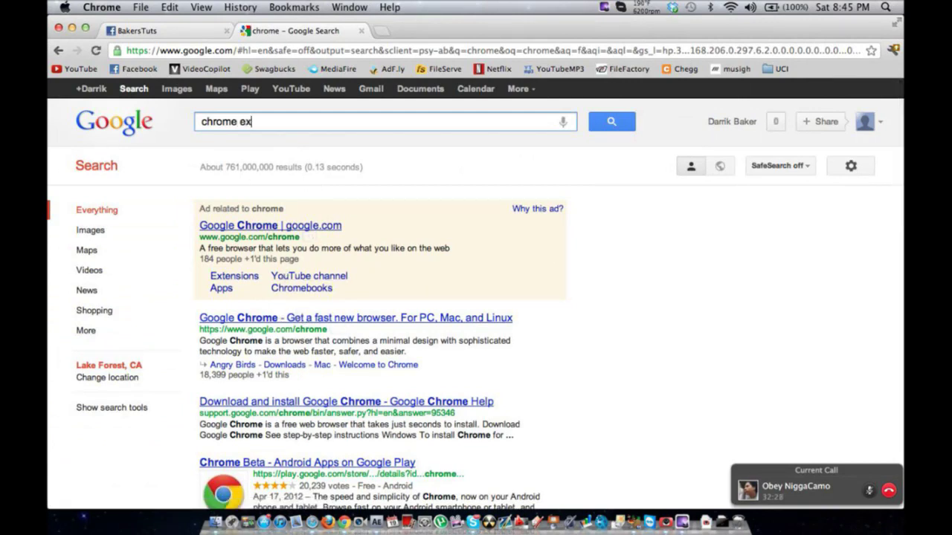
text(tension)
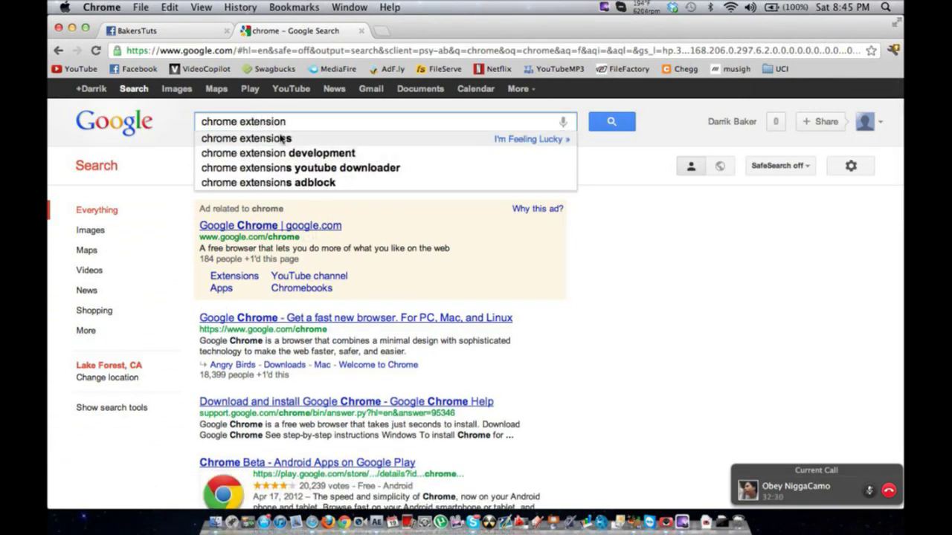
click(282, 139)
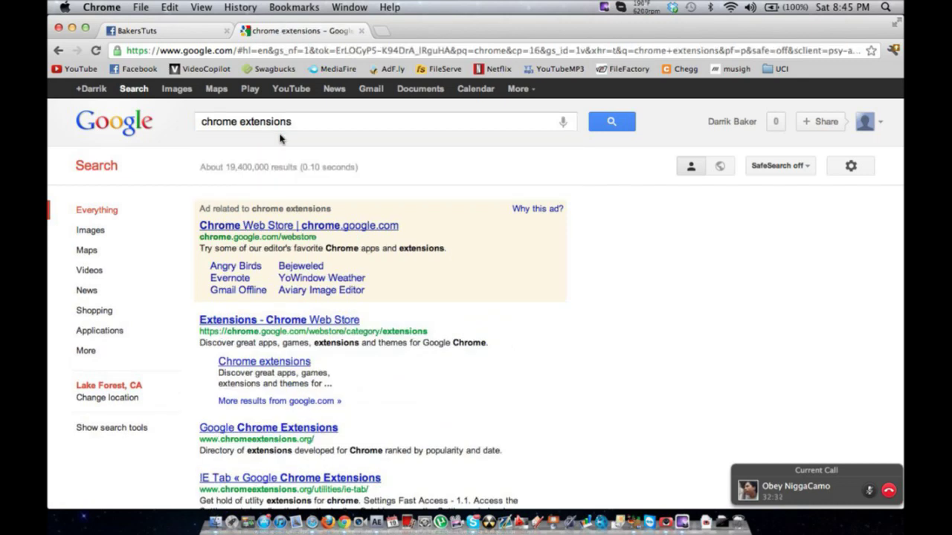
click(290, 321)
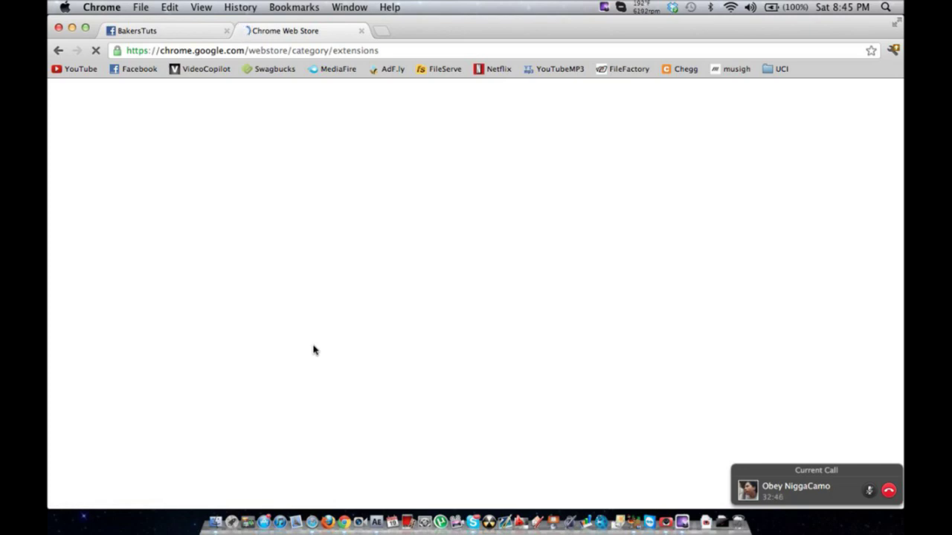
- Look up the recommended extension's name in the Skype call chat, and return to the Chrome Web Store
key(ctrl+Right)
key(ctrl+Right)
scroll(361, 461, down, 5)
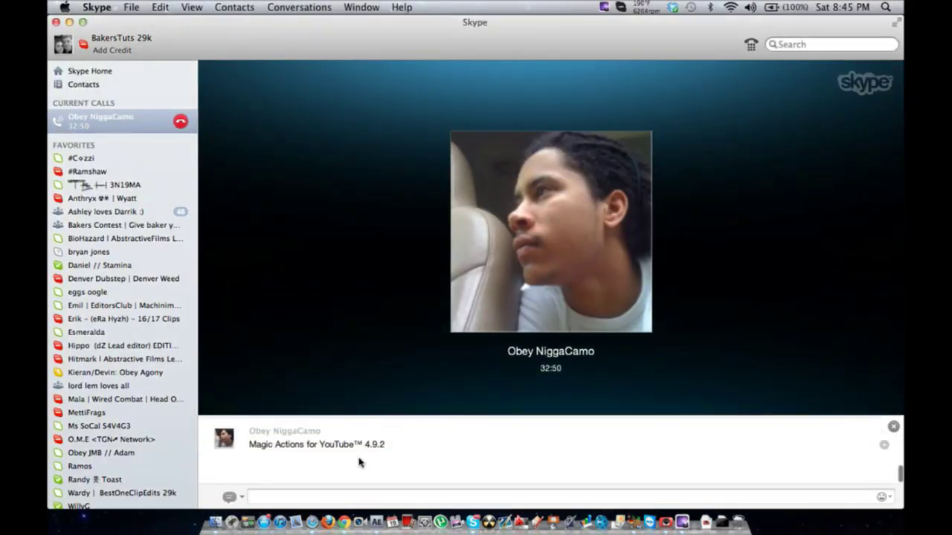
key(ctrl+Left)
key(ctrl+Left)
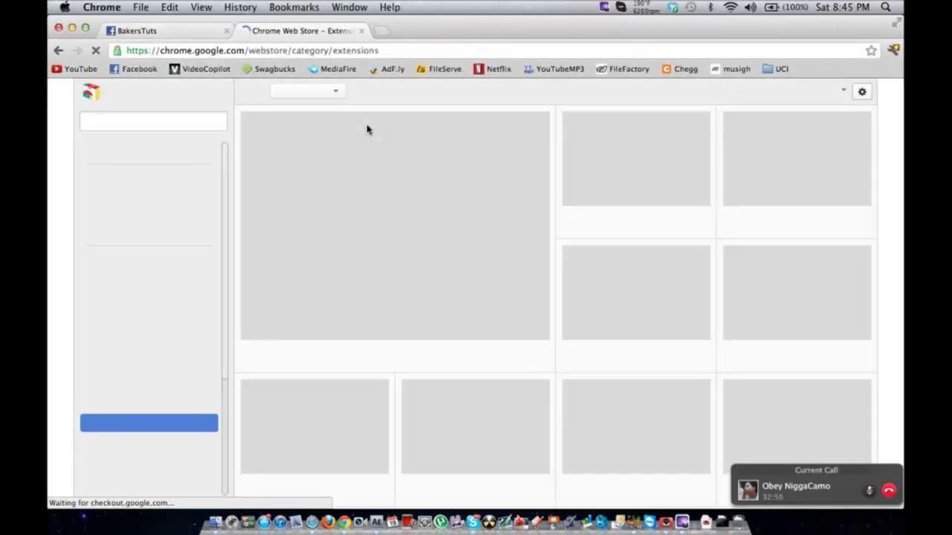
- Enter "magic" in the Chrome Web Store search, and recheck the extension's full name in the Skype chat
click(183, 121)
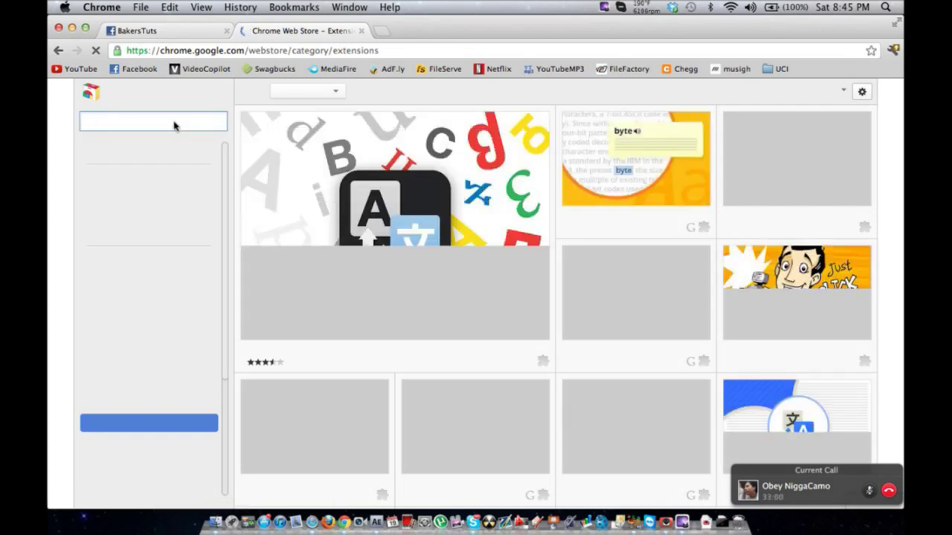
text(magic)
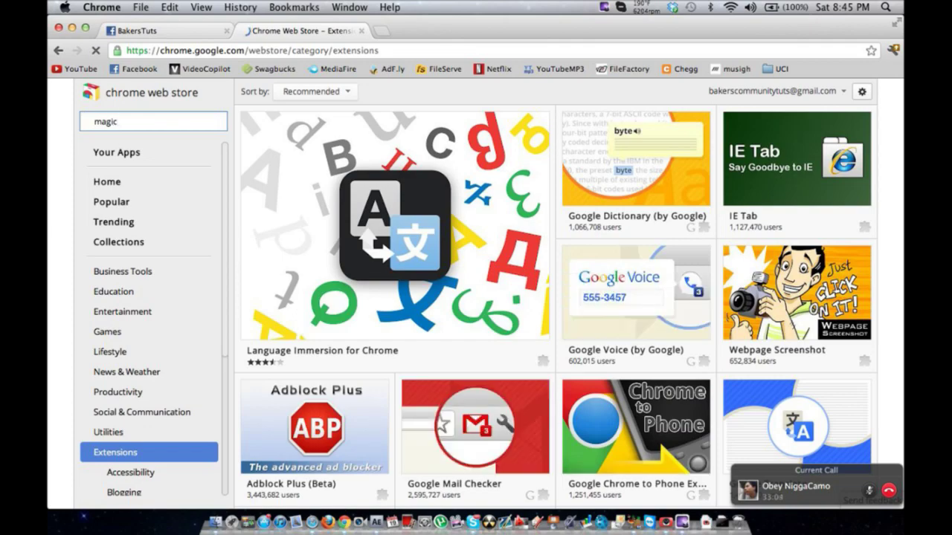
key(ctrl+Right)
key(ctrl+Right)
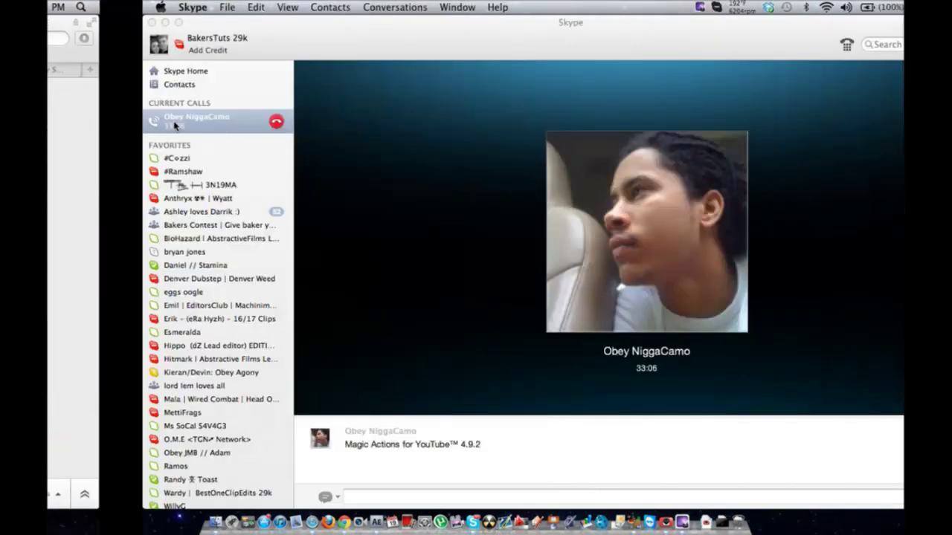
key(ctrl+Left)
key(ctrl+Left)
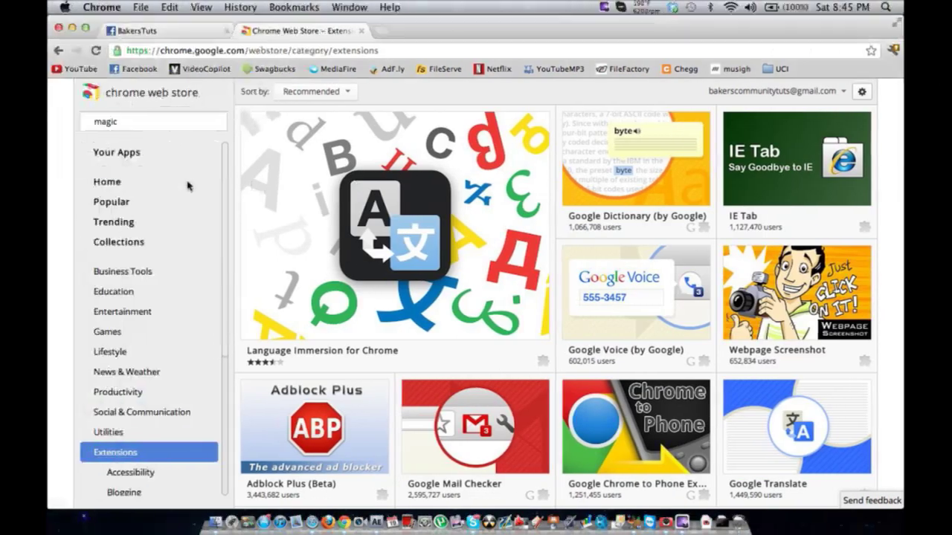
- Search the Chrome Web Store for "magic actions" and add the Magic Actions for YouTube extension to Chrome
text(ac)
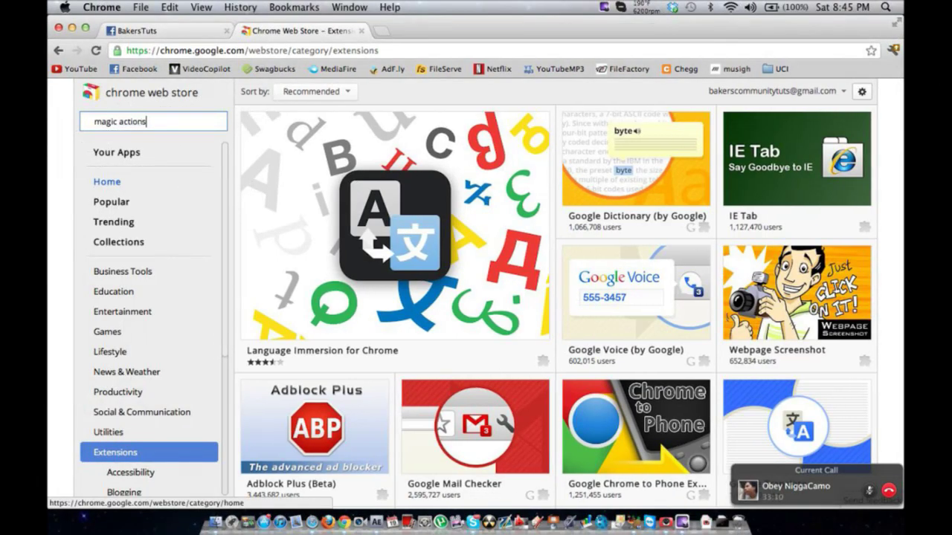
text(tions)
key(Return)
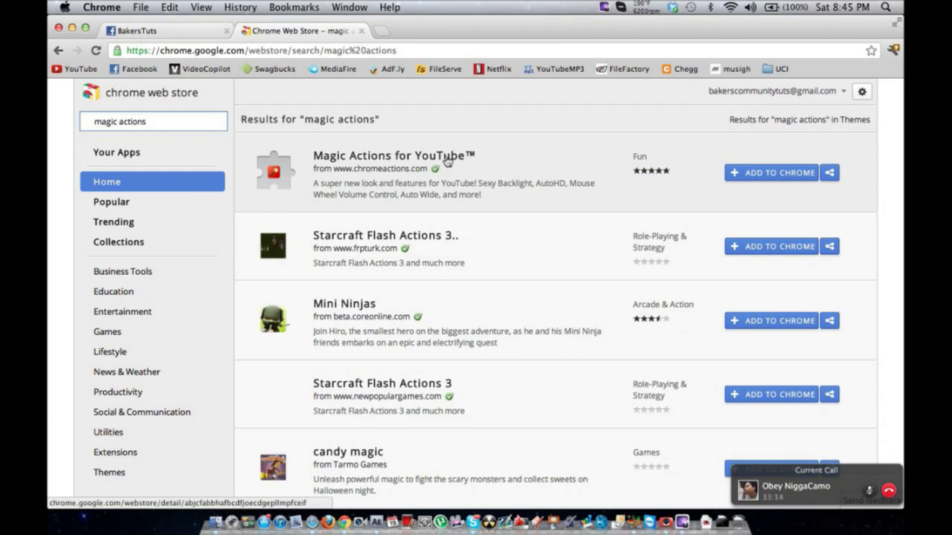
click(782, 175)
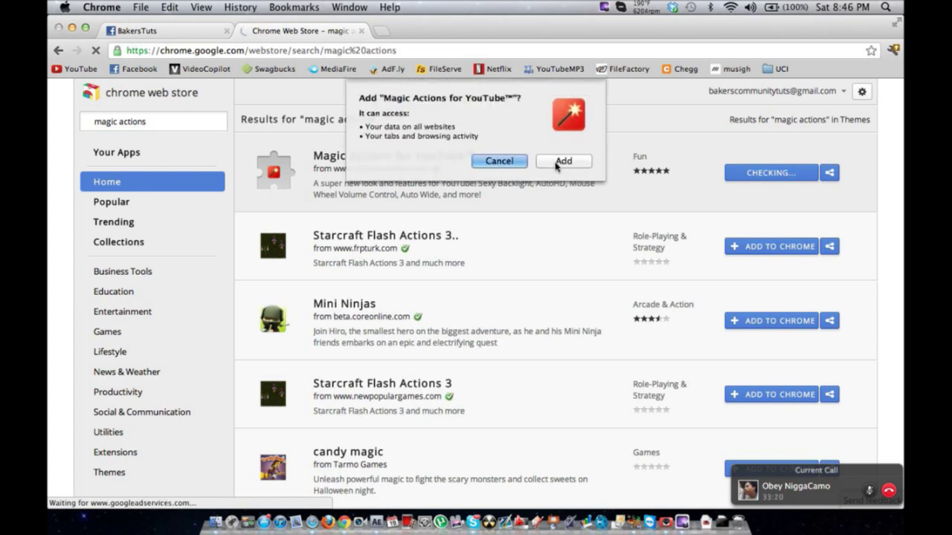
click(563, 161)
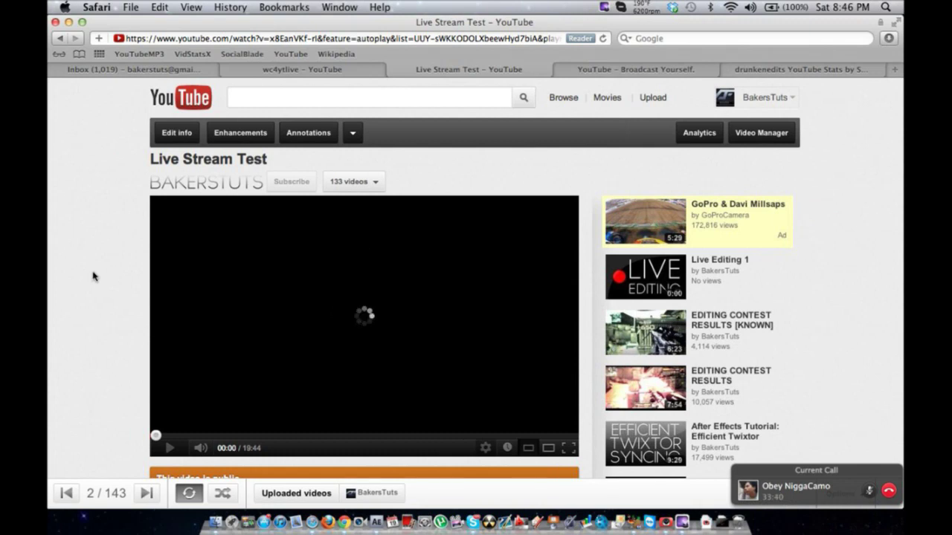
scroll(92, 275, down, 3)
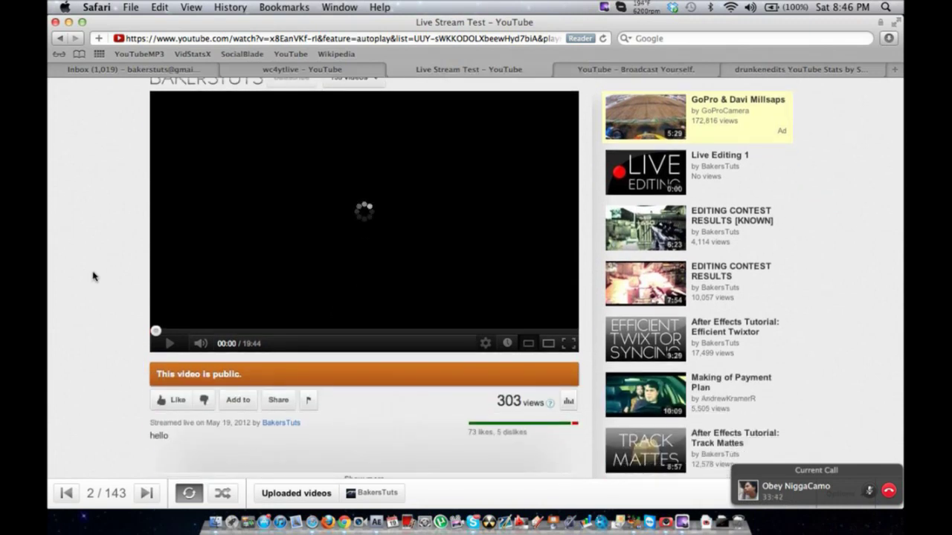
scroll(92, 276, up, 1)
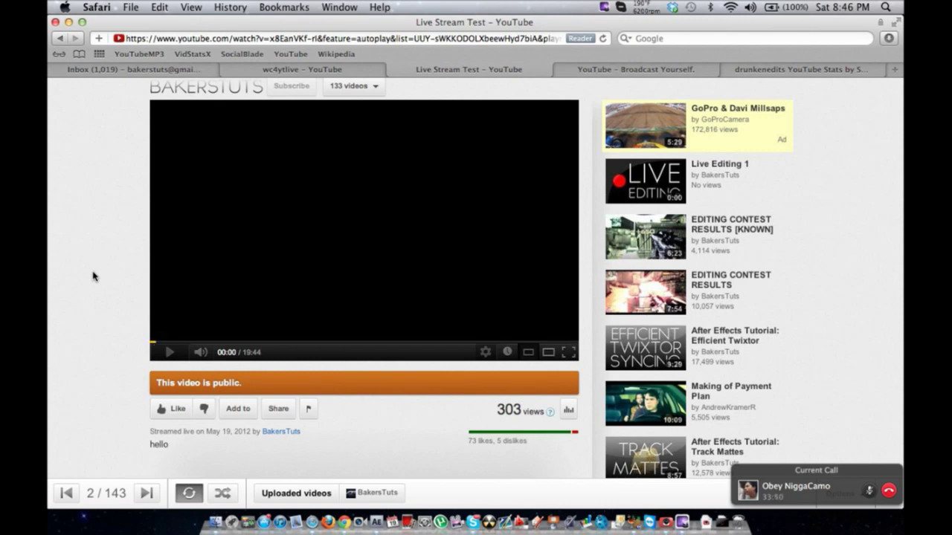
- Switch the YouTube page in Safari to the Live Editing 1 stream and mute its player
scroll(93, 276, down, 4)
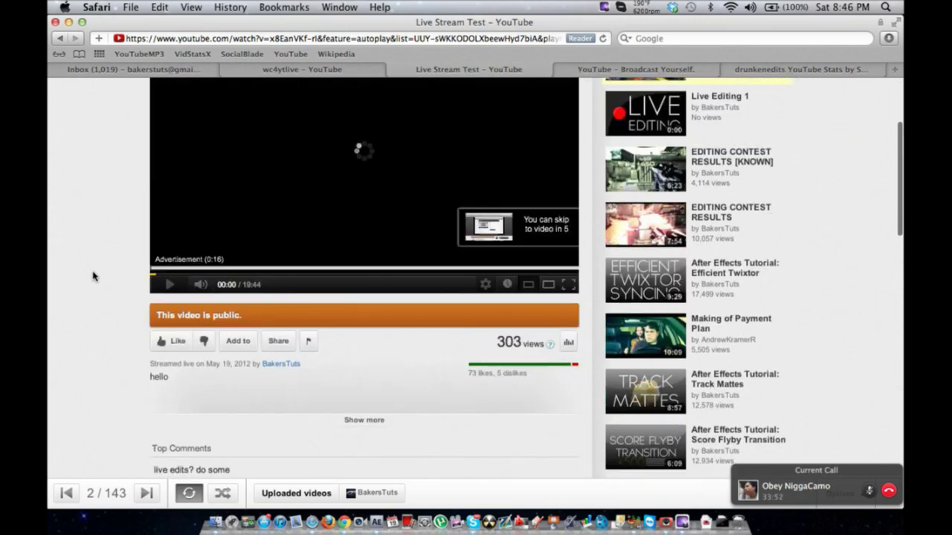
scroll(93, 268, up, 5)
click(63, 38)
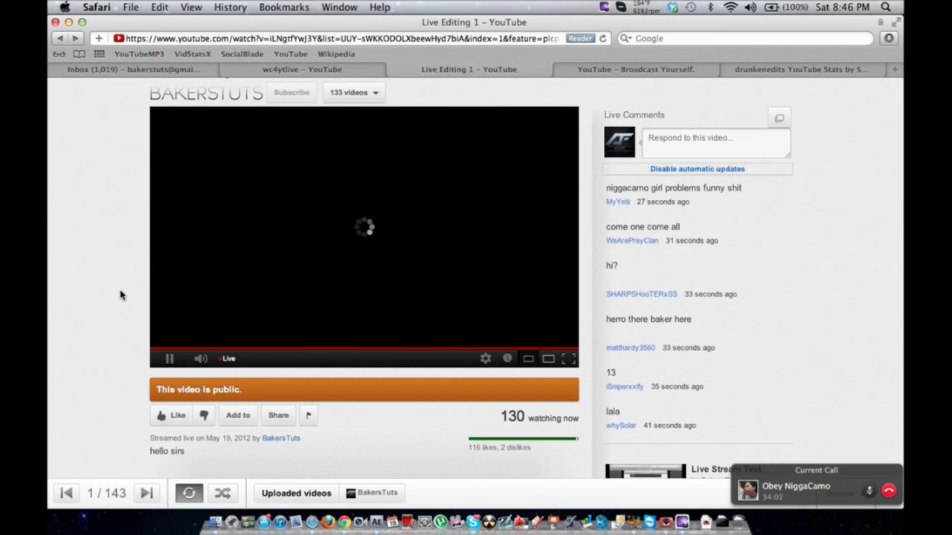
click(200, 360)
scroll(123, 364, up, 1)
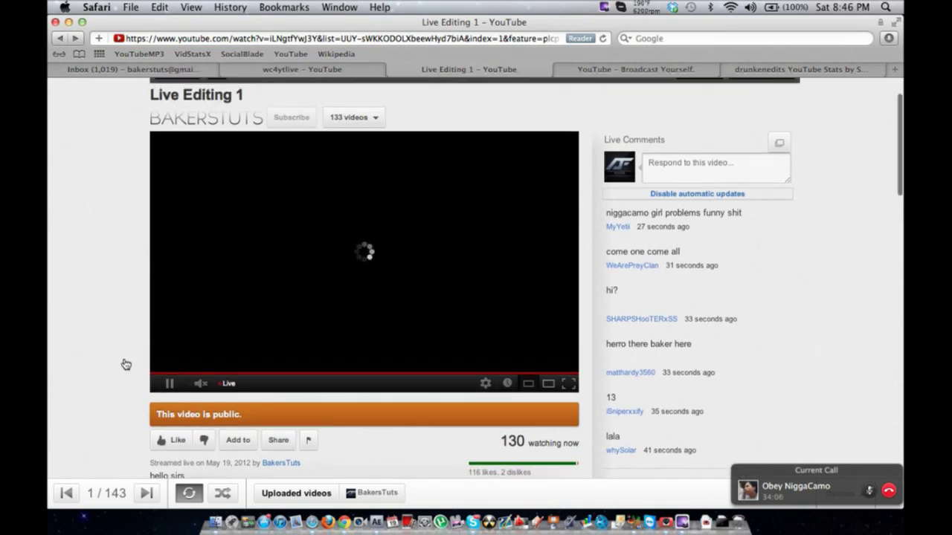
- Return to Chrome and look through the Magic Actions for YouTube options page
key(ctrl+Left)
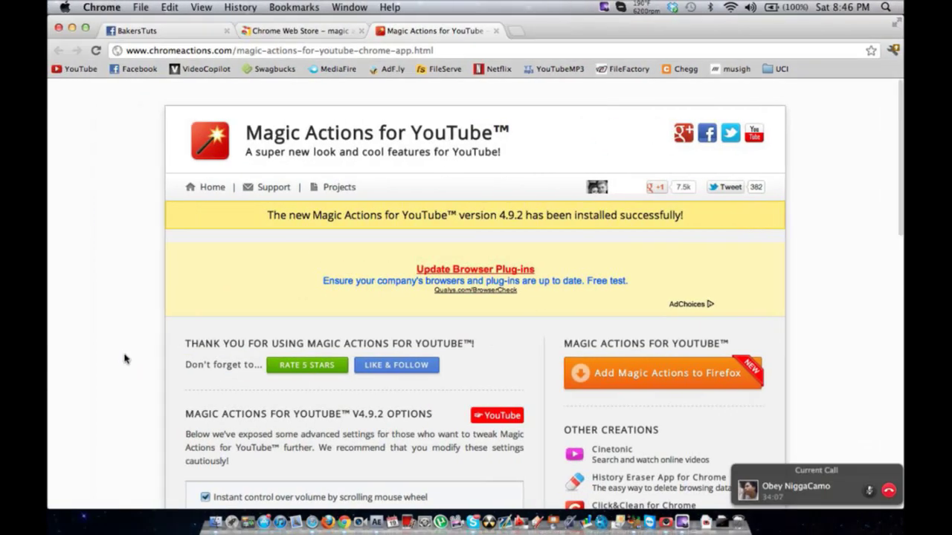
scroll(441, 255, down, 1)
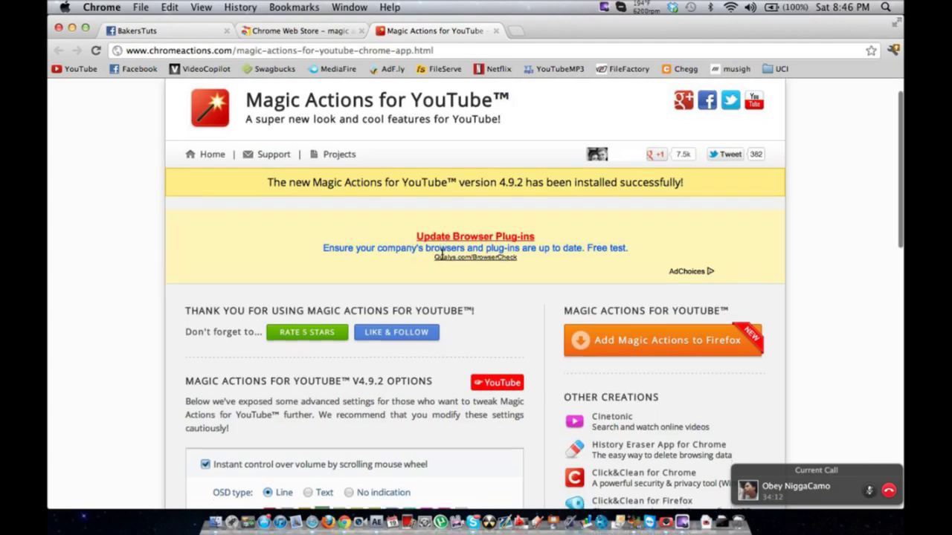
scroll(442, 257, down, 10)
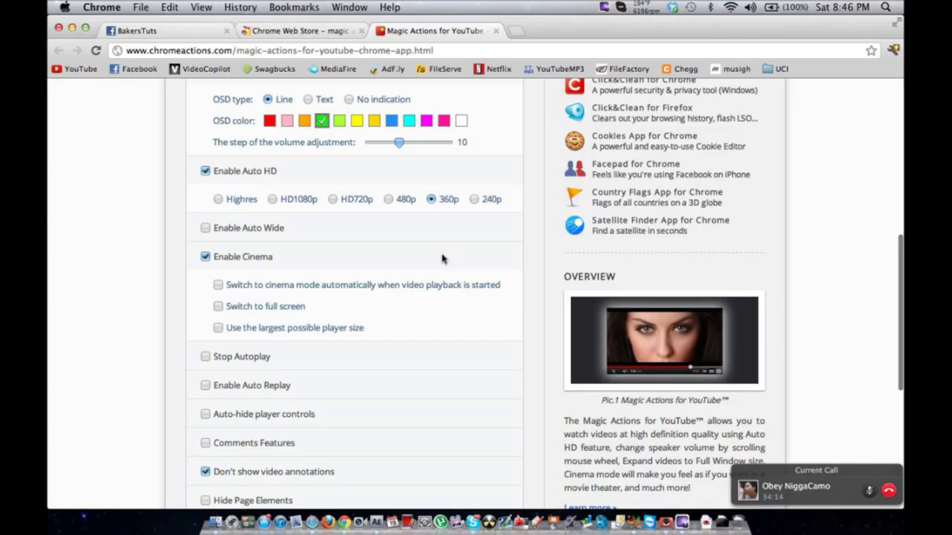
scroll(442, 258, down, 6)
scroll(441, 259, down, 2)
scroll(442, 259, up, 20)
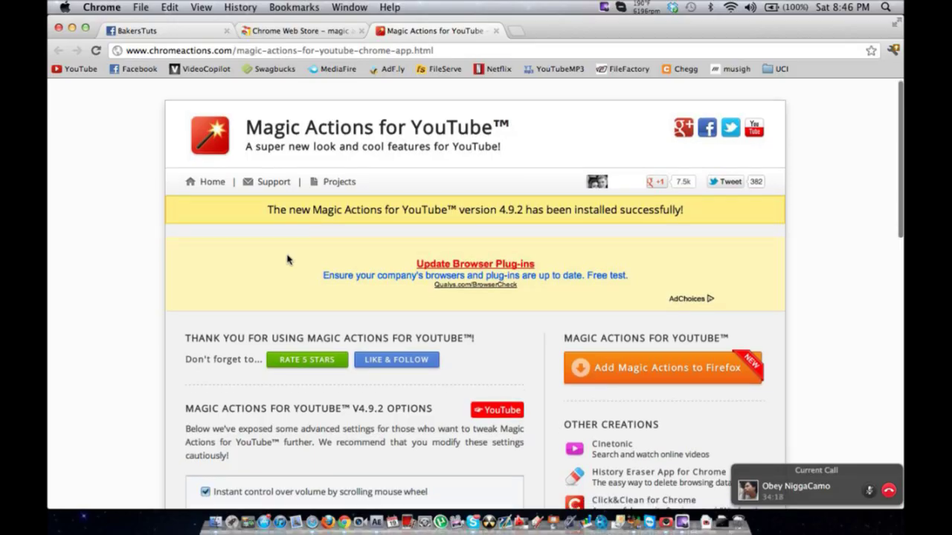
scroll(289, 260, down, 5)
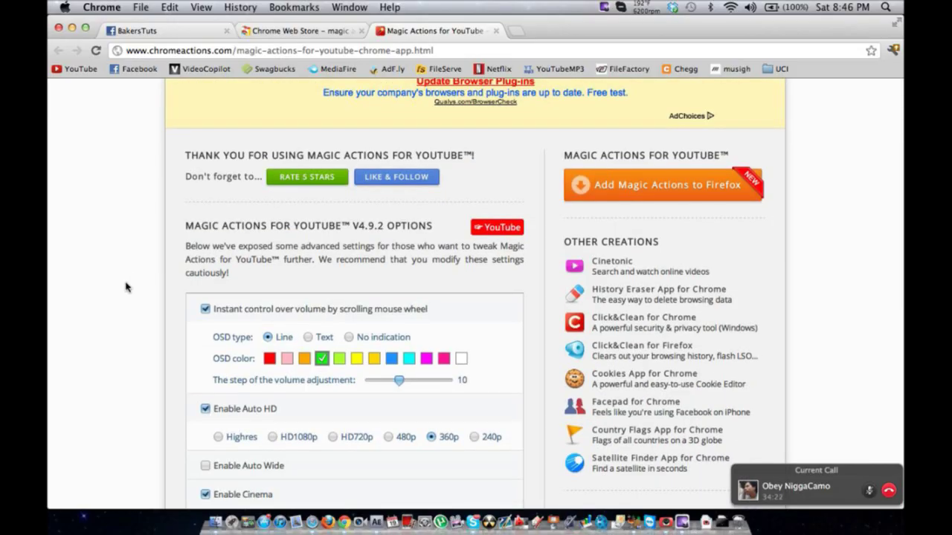
scroll(126, 287, down, 1)
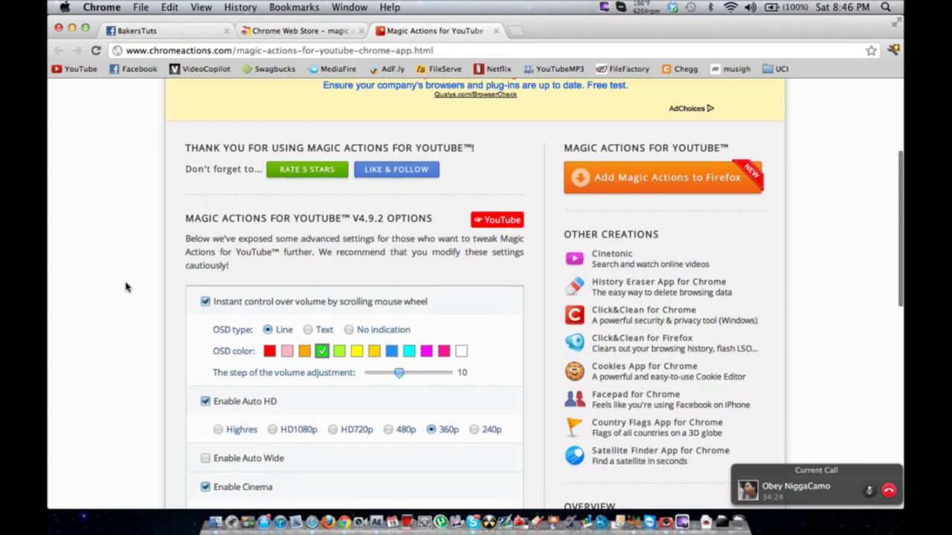
scroll(125, 287, up, 5)
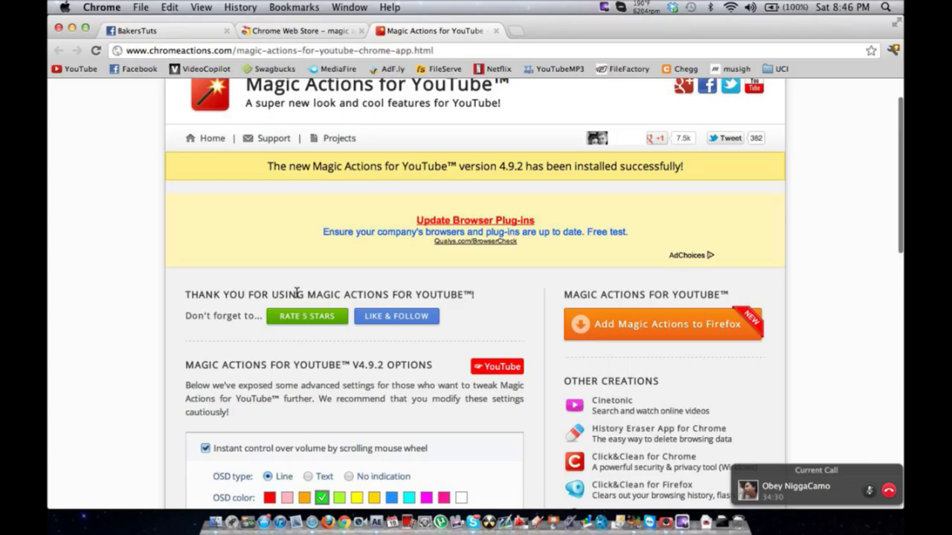
scroll(297, 294, up, 1)
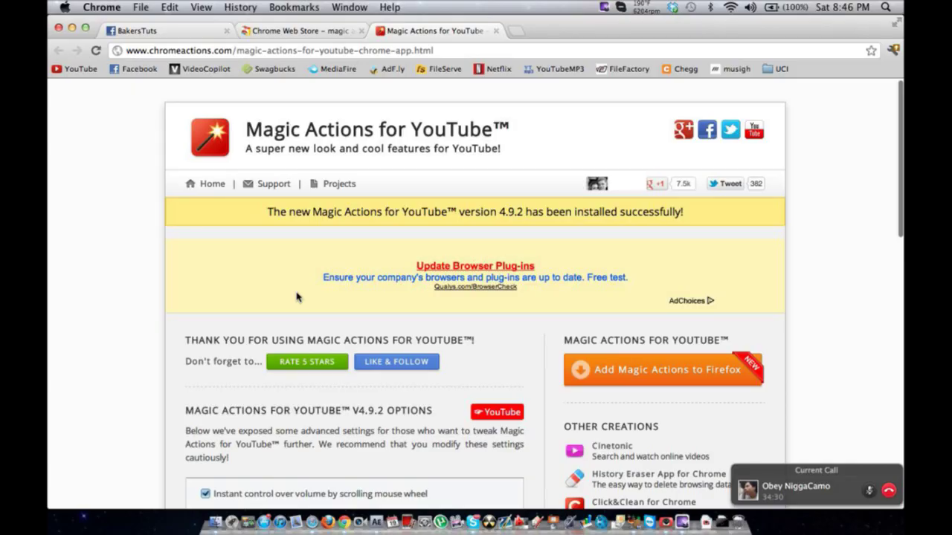
- Set the extension's Auto HD quality to HD720p
scroll(296, 296, down, 5)
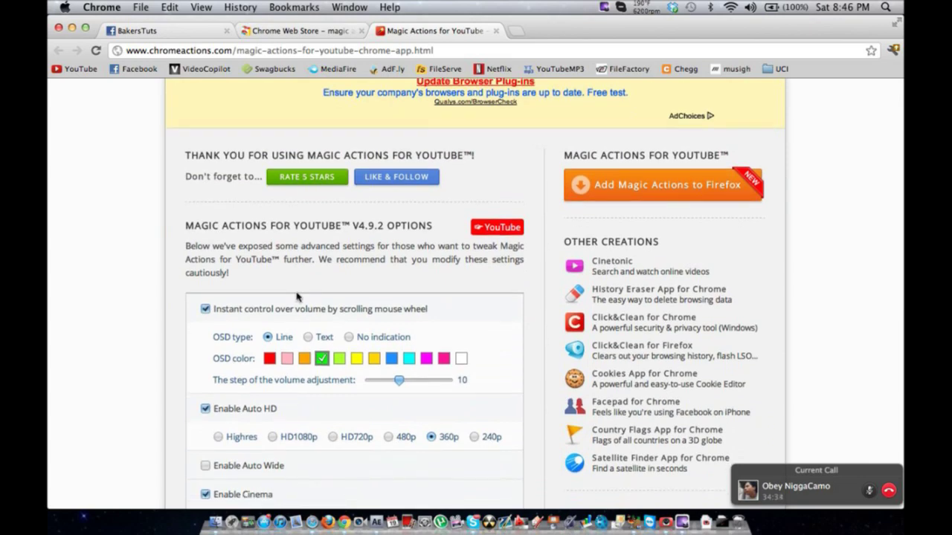
scroll(313, 275, down, 3)
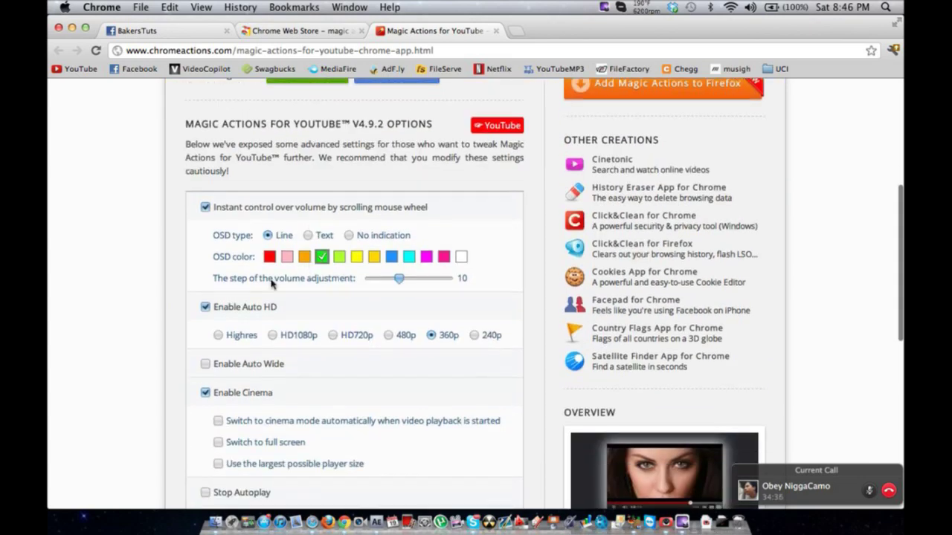
click(333, 336)
- Try the Enable Auto Wide option in the extension's settings
scroll(130, 298, down, 3)
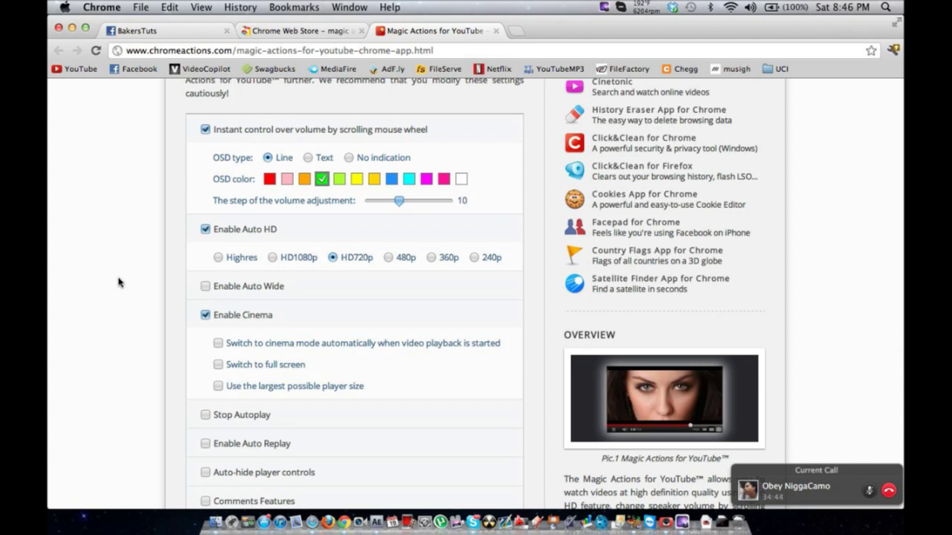
click(205, 287)
scroll(112, 312, down, 1)
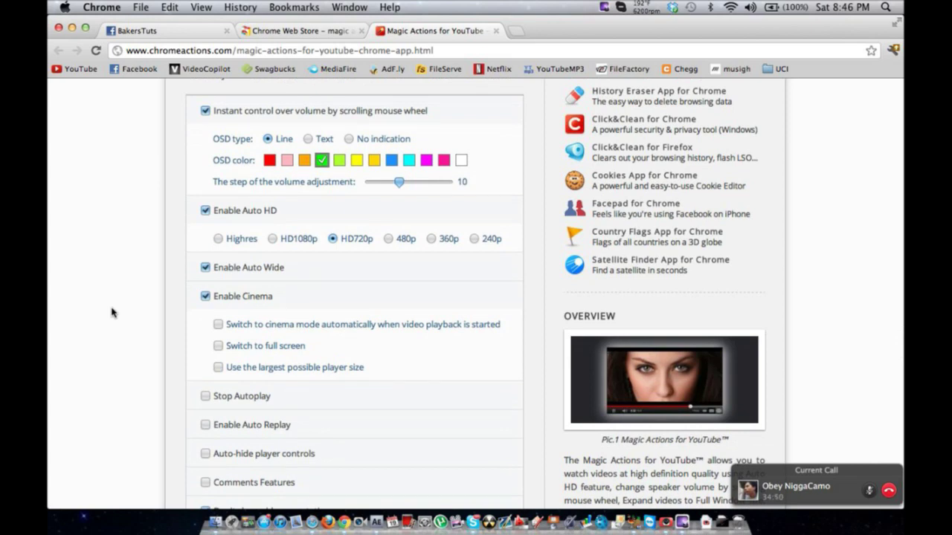
scroll(112, 312, down, 1)
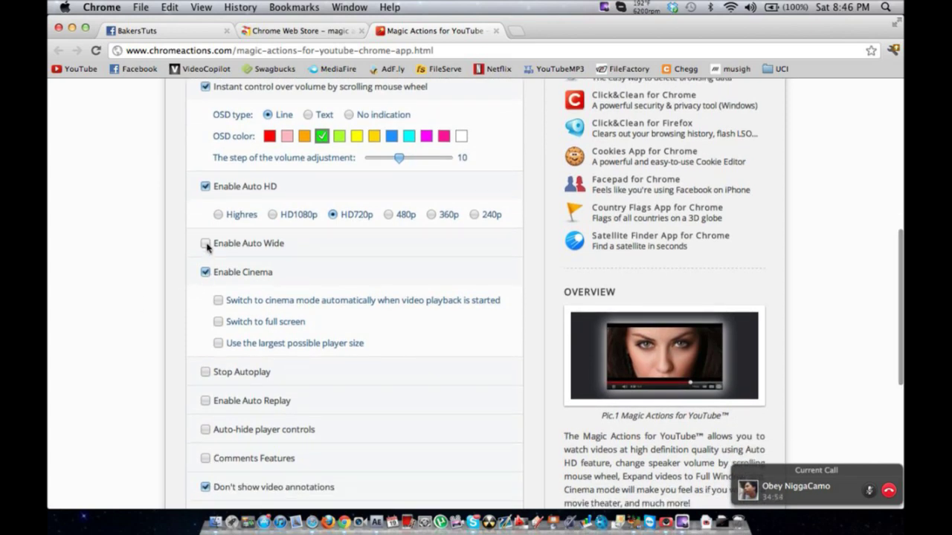
- Enable Comments Features in the extension's options and turn on Show users info
scroll(106, 345, down, 3)
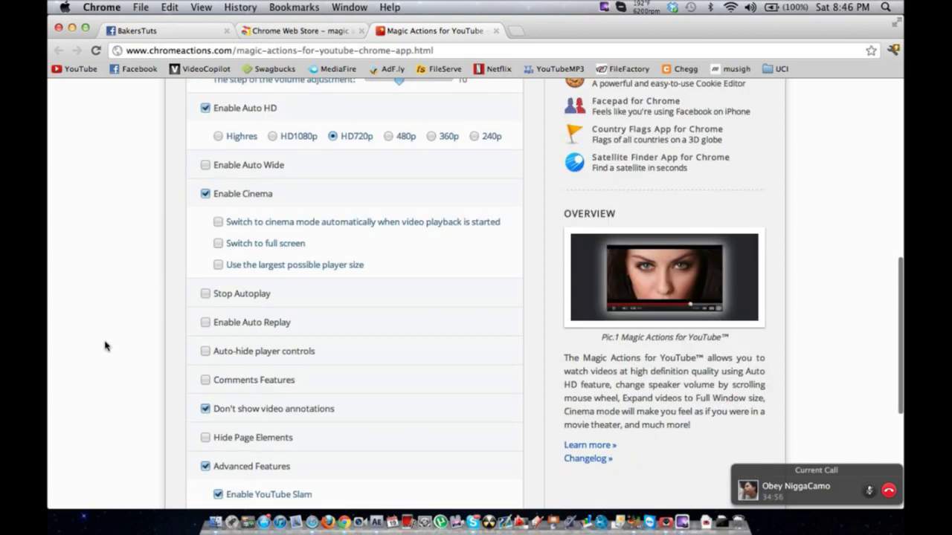
scroll(105, 345, down, 1)
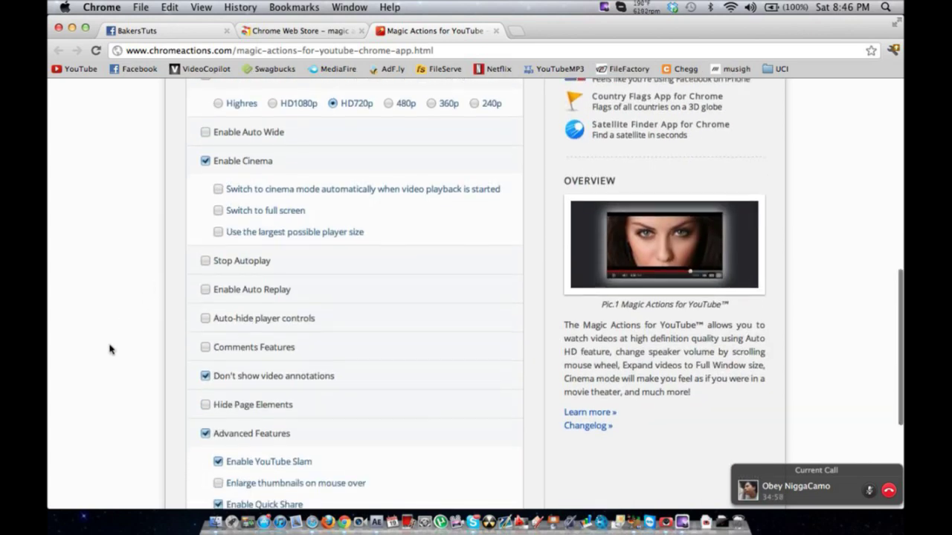
click(206, 347)
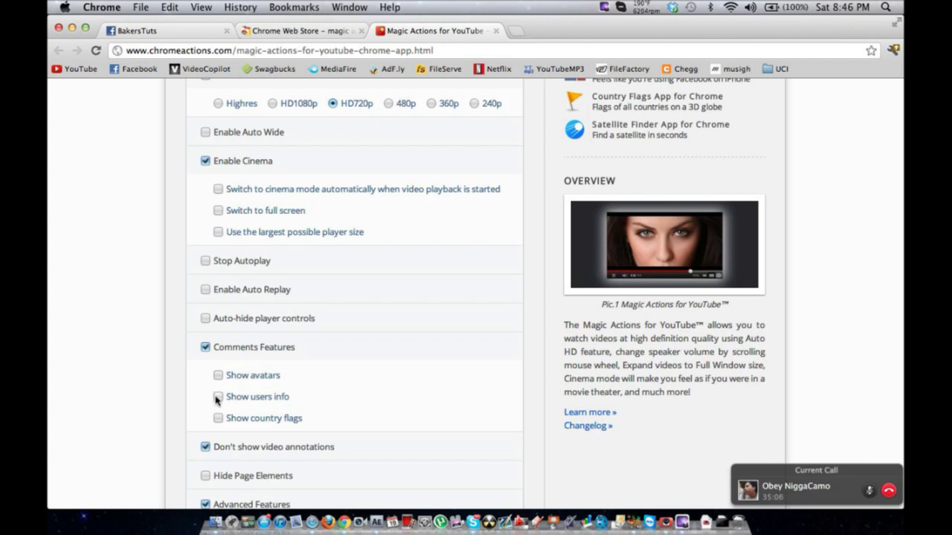
scroll(169, 383, down, 3)
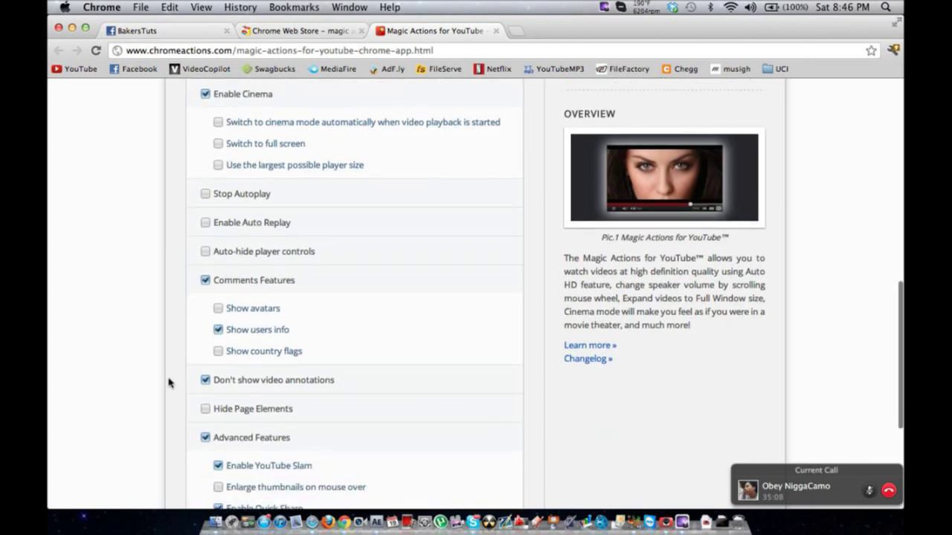
- Review the remaining extension options, and close the Magic Actions and Chrome Web Store pages
scroll(141, 354, down, 4)
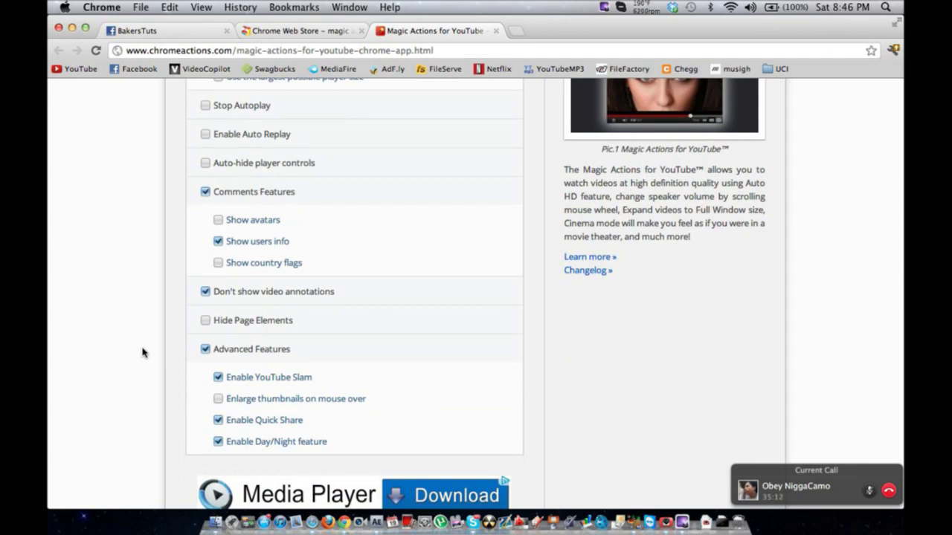
scroll(144, 353, down, 6)
scroll(143, 353, up, 20)
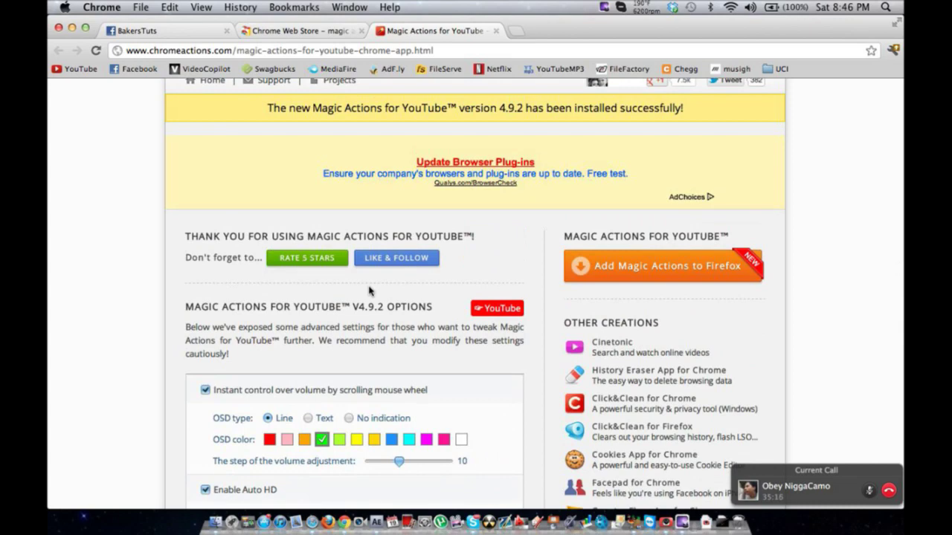
scroll(452, 276, up, 3)
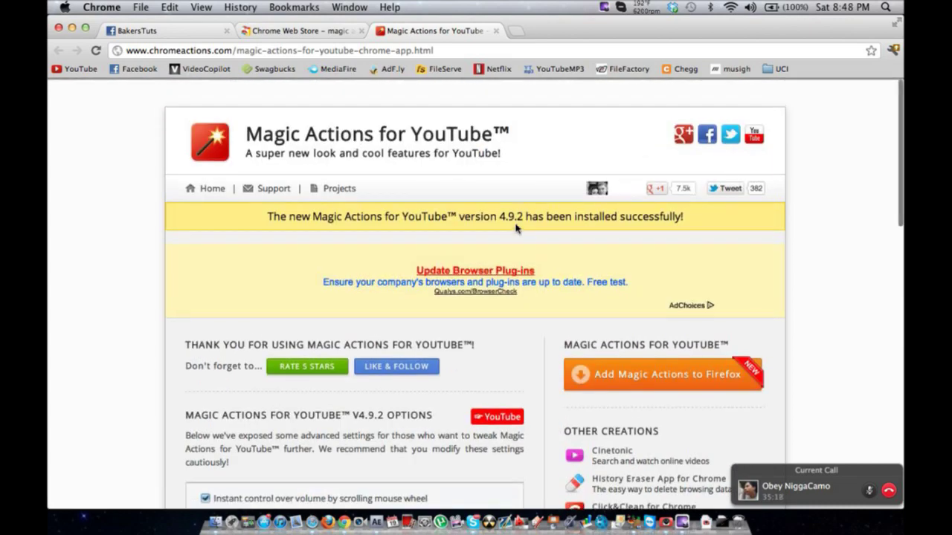
click(495, 33)
click(361, 31)
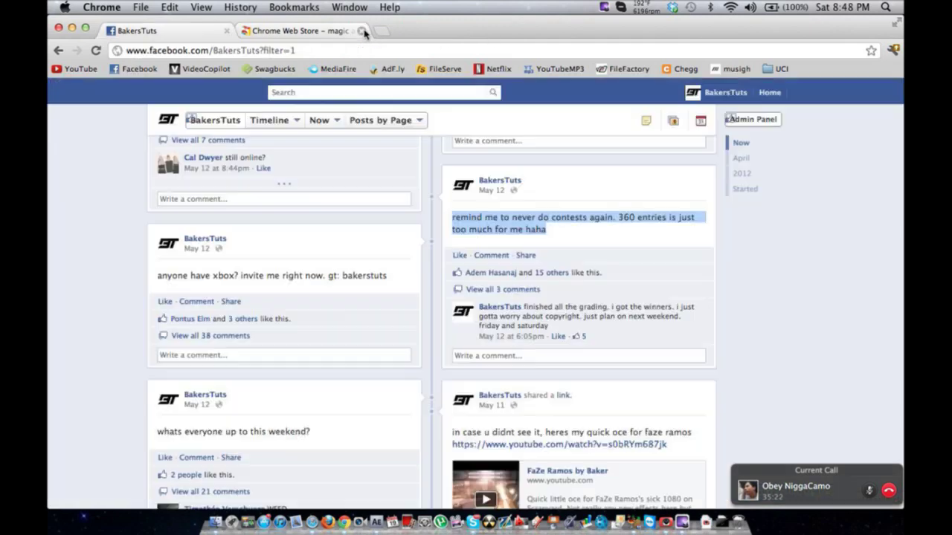
- Check the live comments on the Live Editing 1 page in Safari, and open the favorite group chat with unread messages in Skype
key(ctrl+Right)
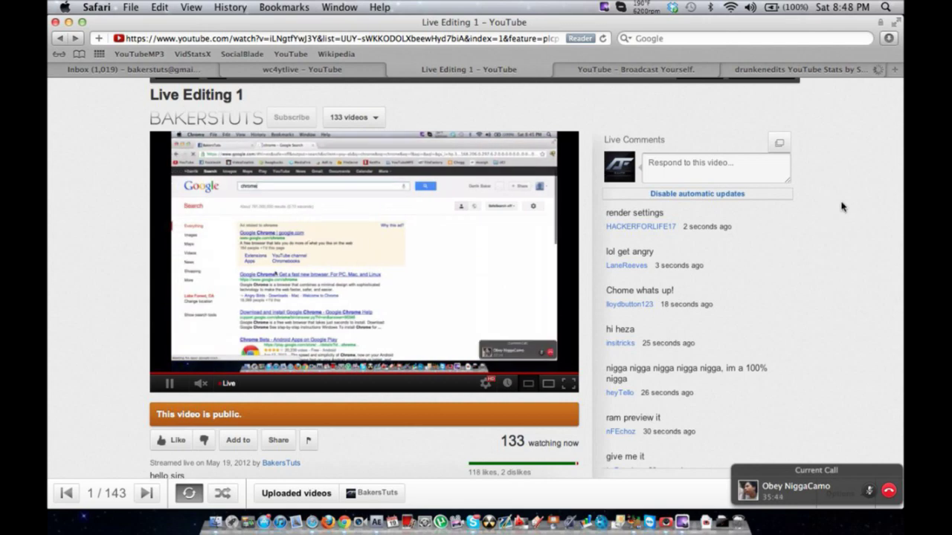
scroll(843, 207, up, 2)
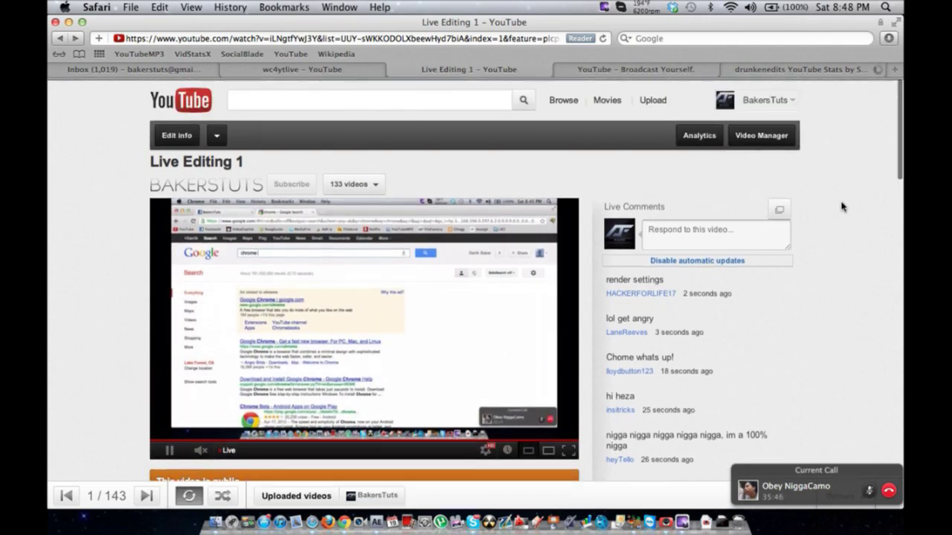
key(super+Tab)
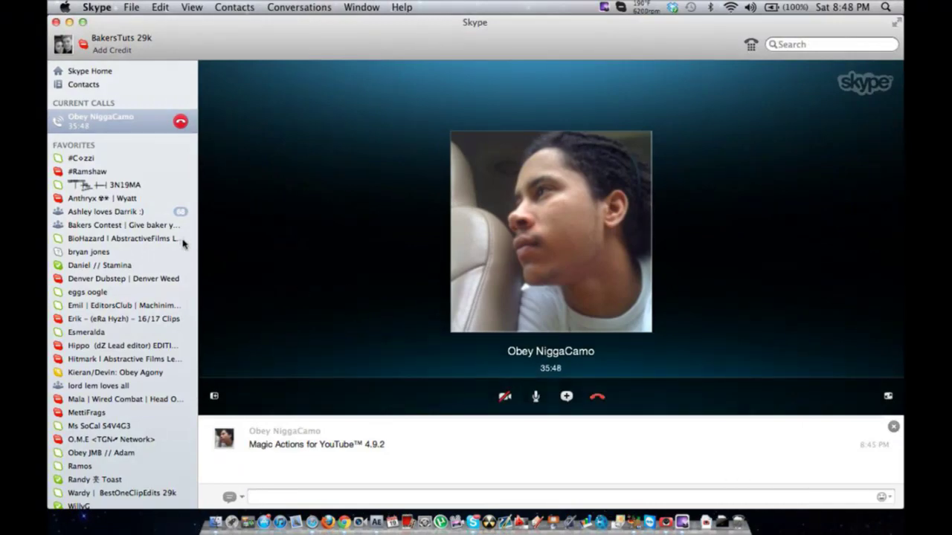
click(163, 214)
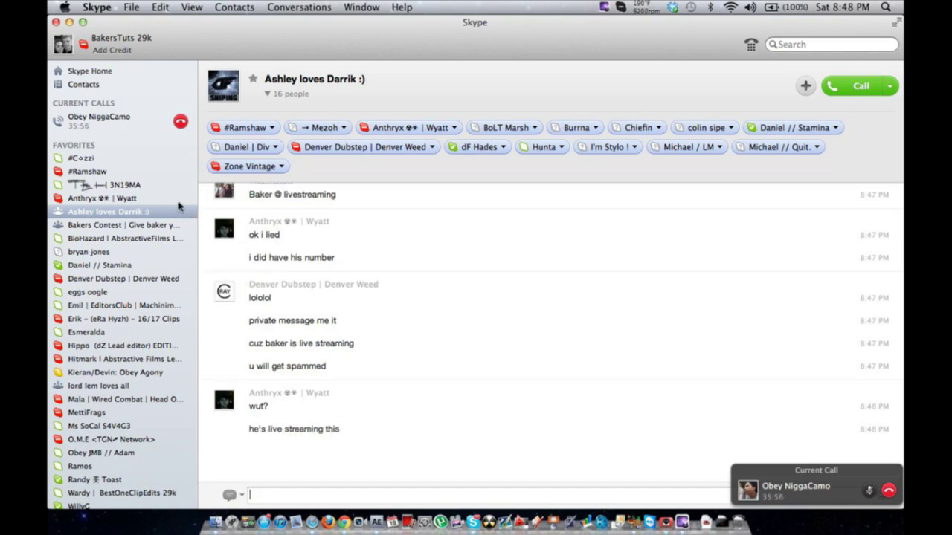
- Send the messages "yea" and "say hi" to the Skype group chat
text(yea)
key(Return)
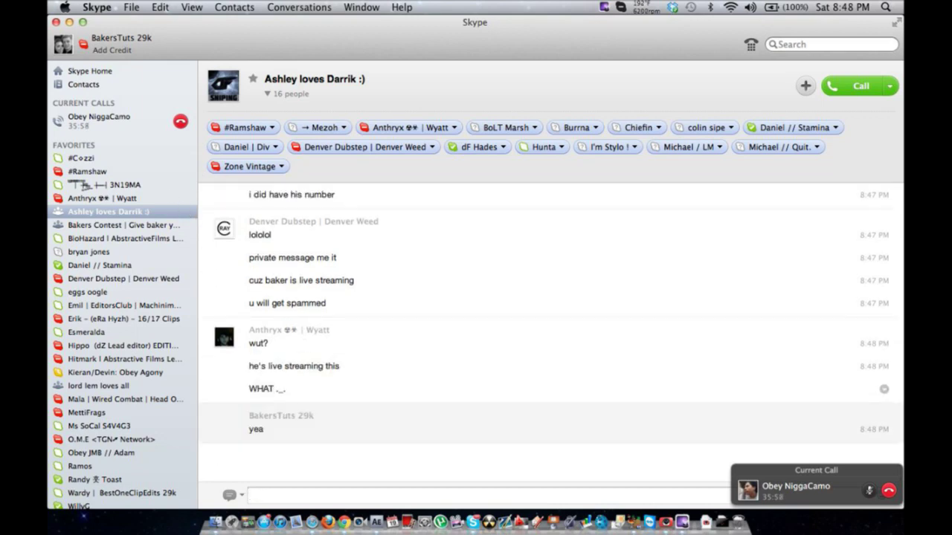
text(say)
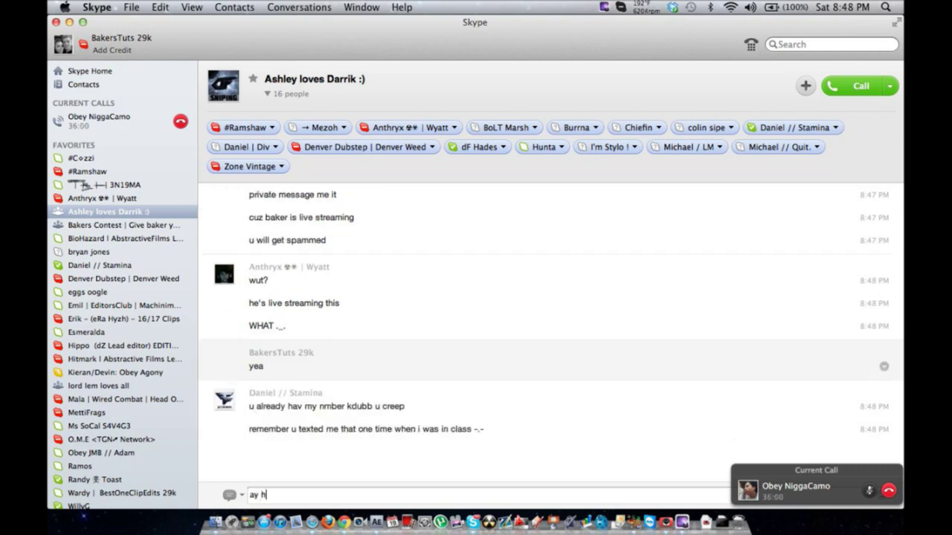
text( hi)
key(Return)
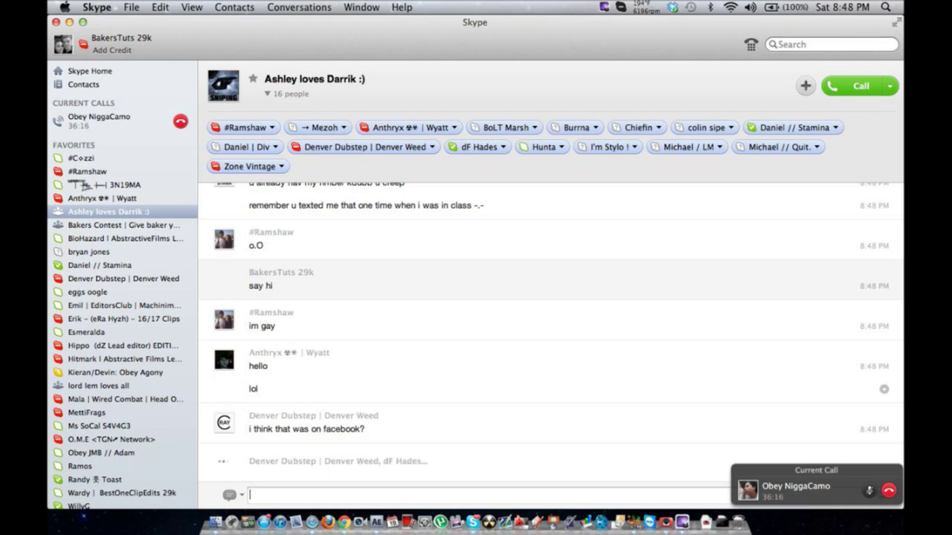
- Return to After Effects, collapse the properties of clip layer 41 in Comp 1, and turn off its solo
key(ctrl+Right)
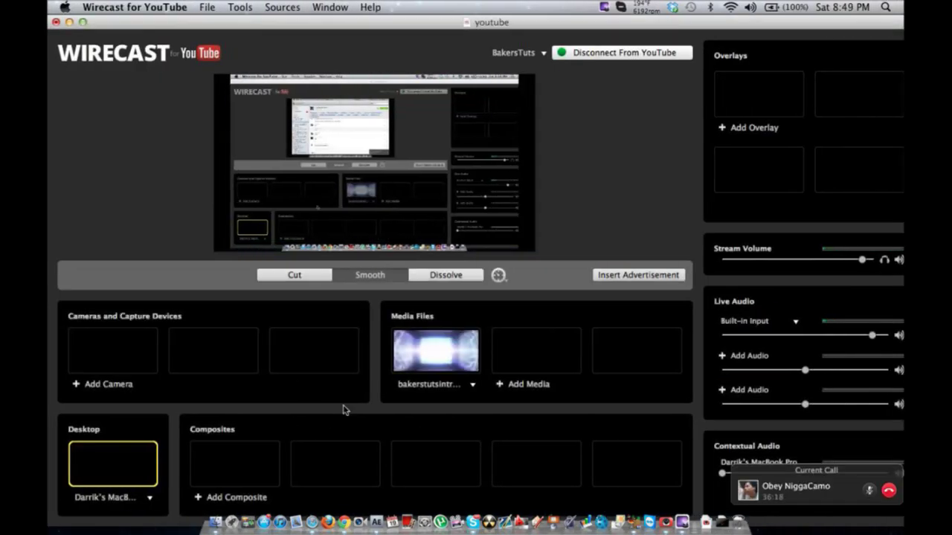
key(ctrl+Up)
click(343, 404)
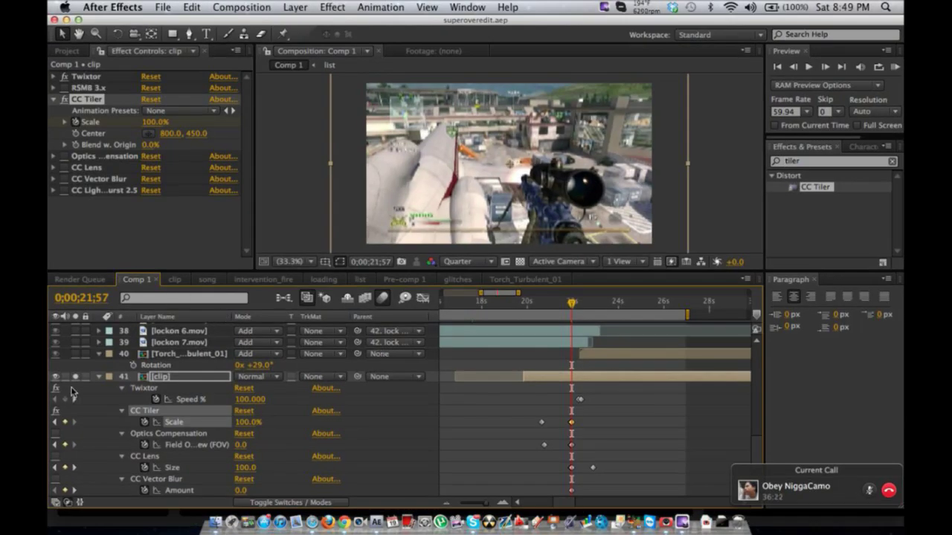
click(98, 378)
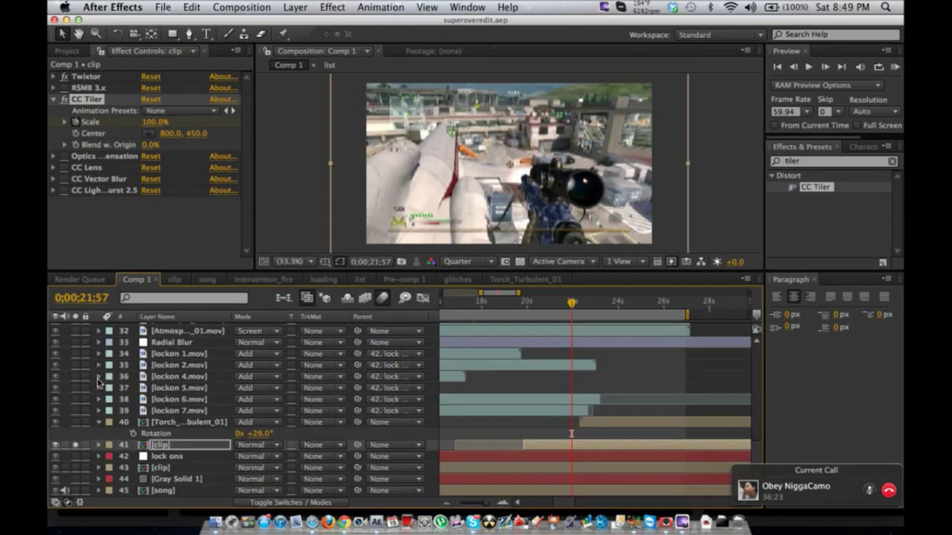
click(77, 445)
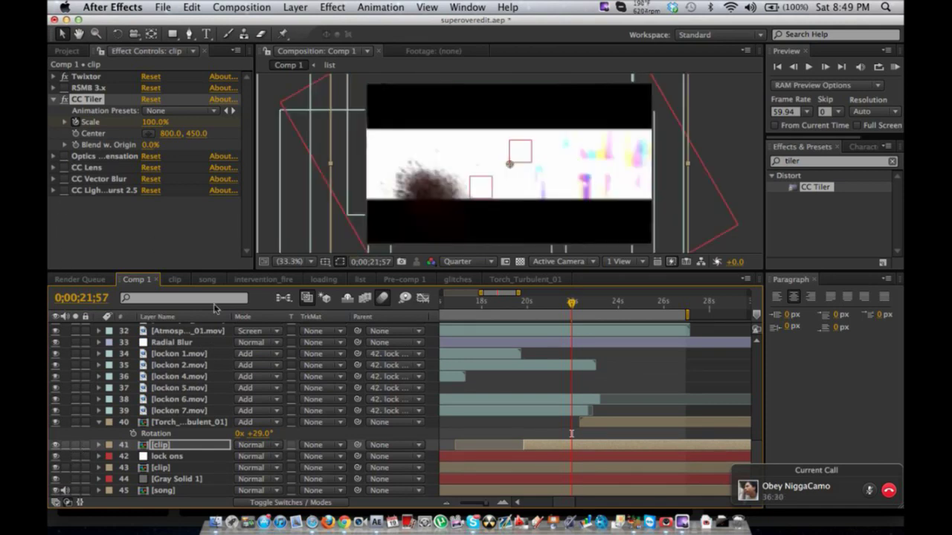
- Move the Blood Splatter.mov layer later in Comp 1 so it starts at 0;00;22;18, where Torch_Turbulent_01 begins, and save the project
scroll(525, 414, up, 15)
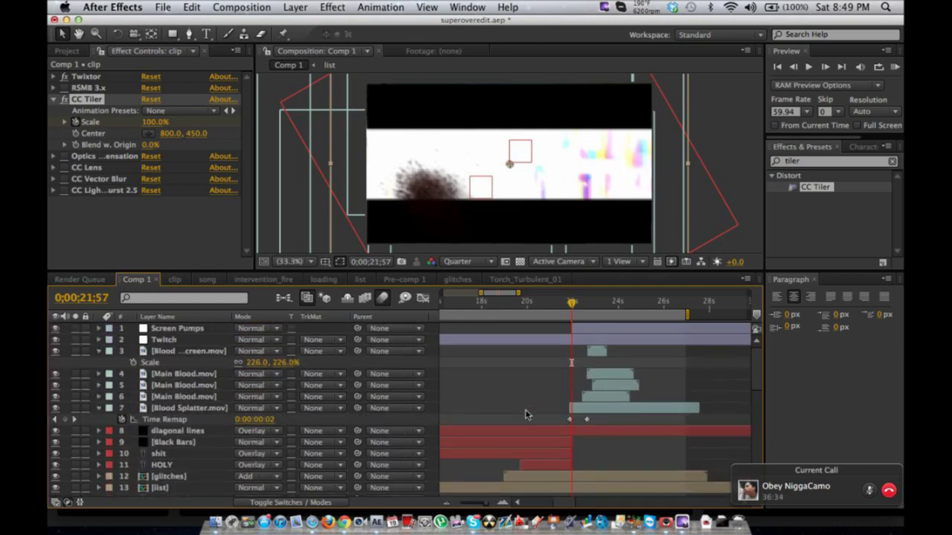
click(586, 412)
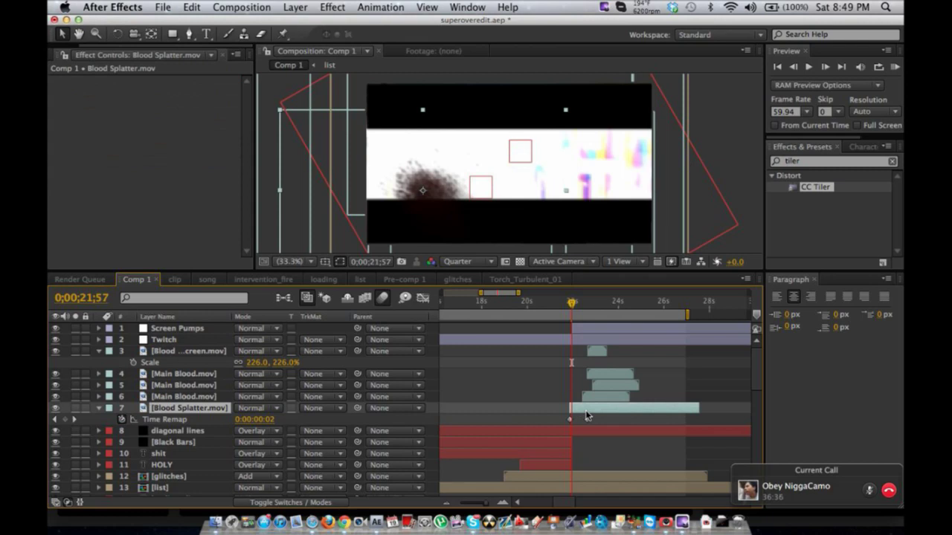
drag(586, 415, 592, 416)
scroll(591, 422, down, 5)
scroll(592, 425, down, 10)
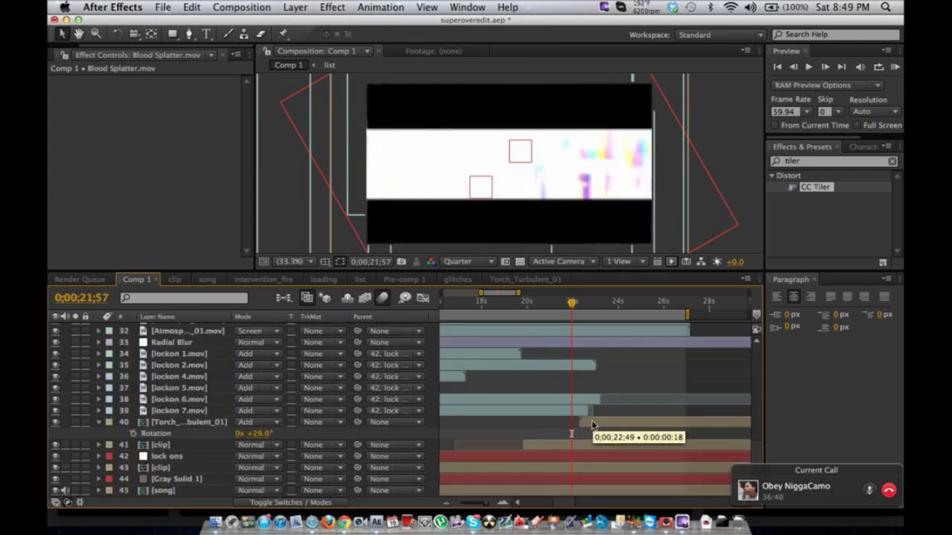
click(574, 303)
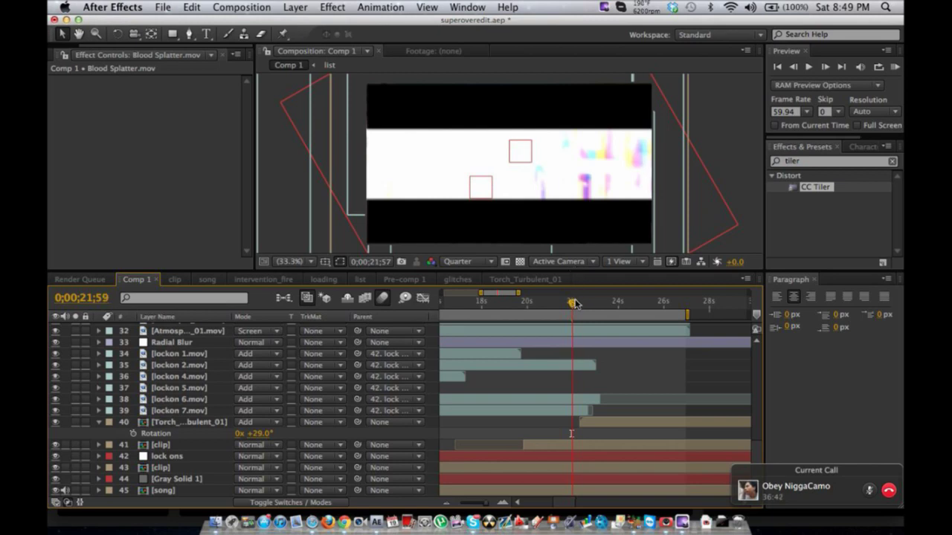
drag(578, 304, 581, 304)
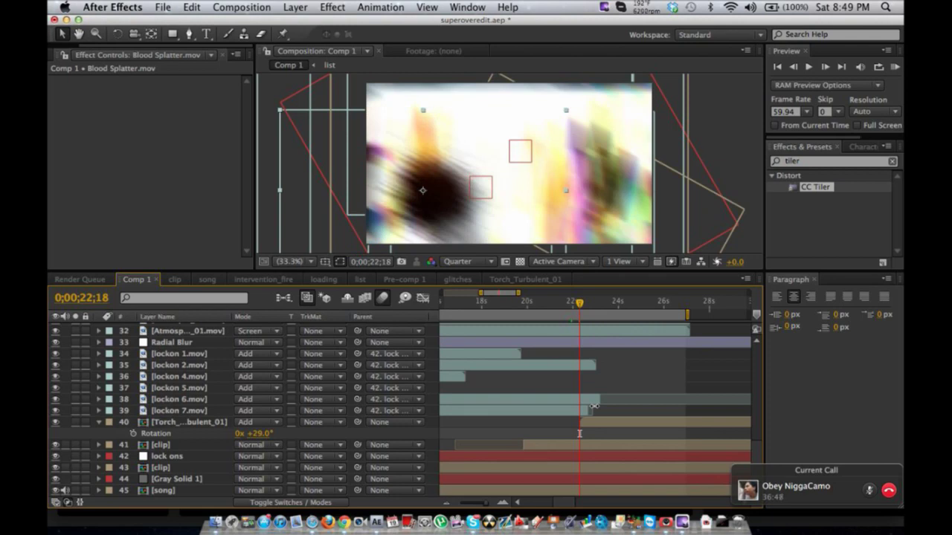
scroll(593, 406, up, 10)
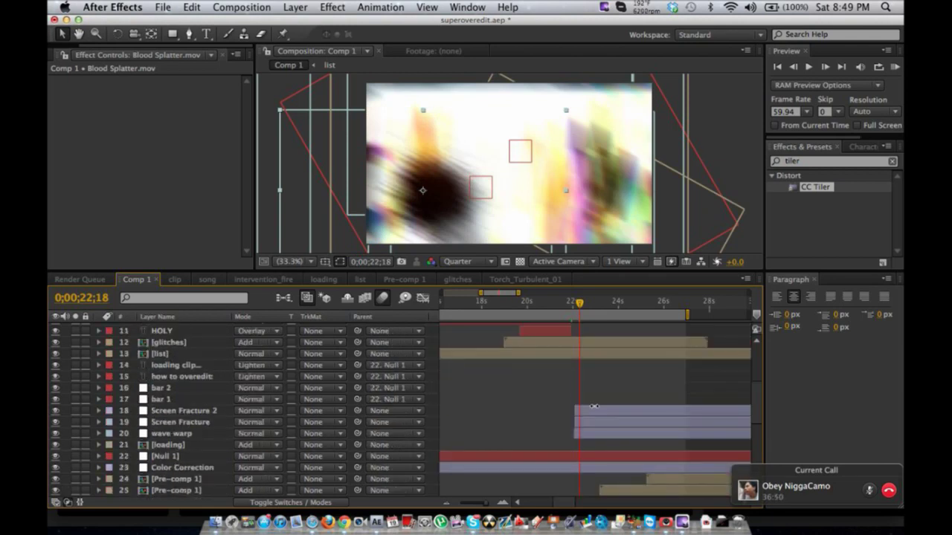
scroll(593, 406, up, 5)
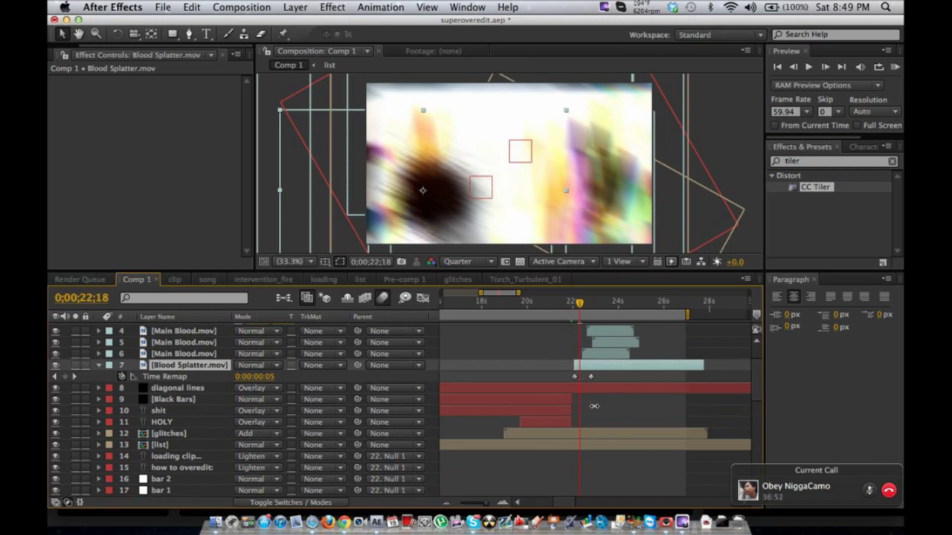
drag(584, 371, 588, 372)
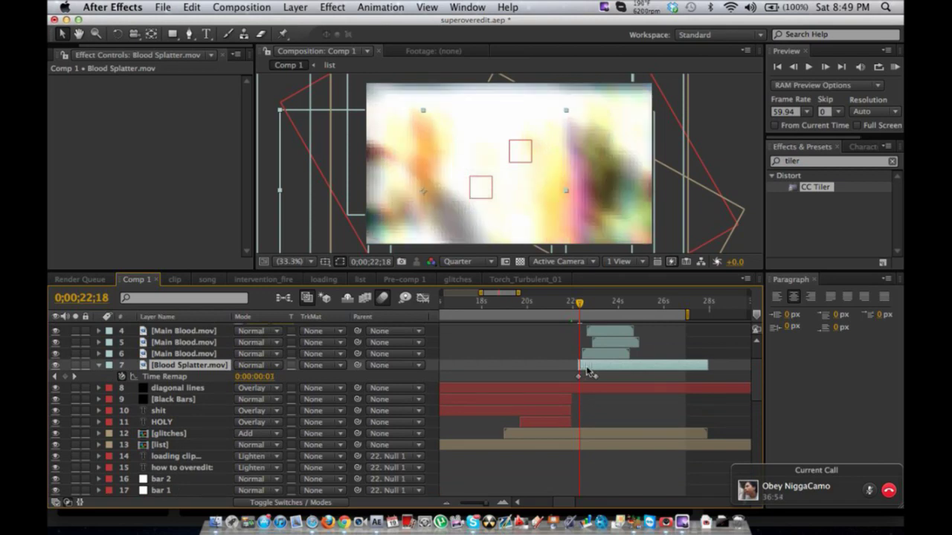
key(super+s)
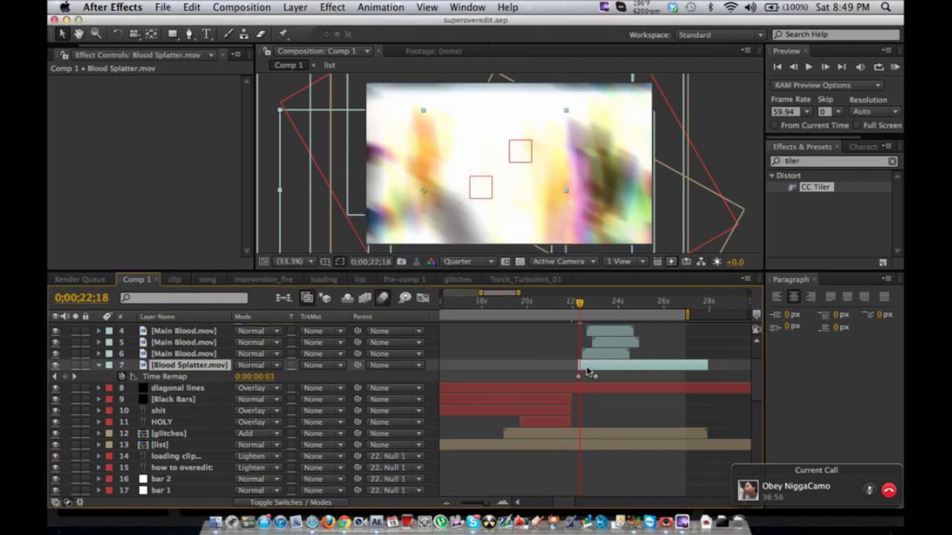
- Start a RAM preview of Comp 1, and read the live comments on the Live Editing 1 page in Safari
scroll(587, 372, up, 3)
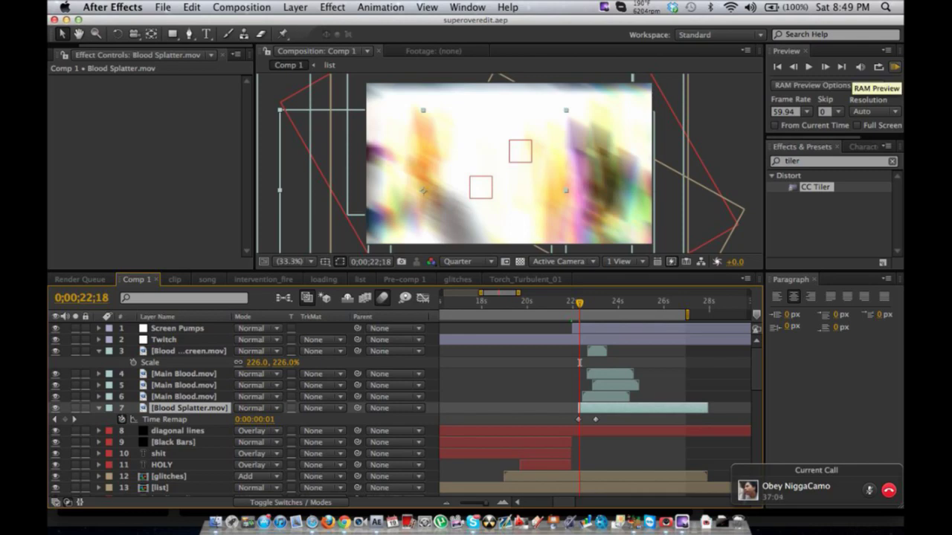
click(895, 66)
key(ctrl+Left)
key(ctrl+Left)
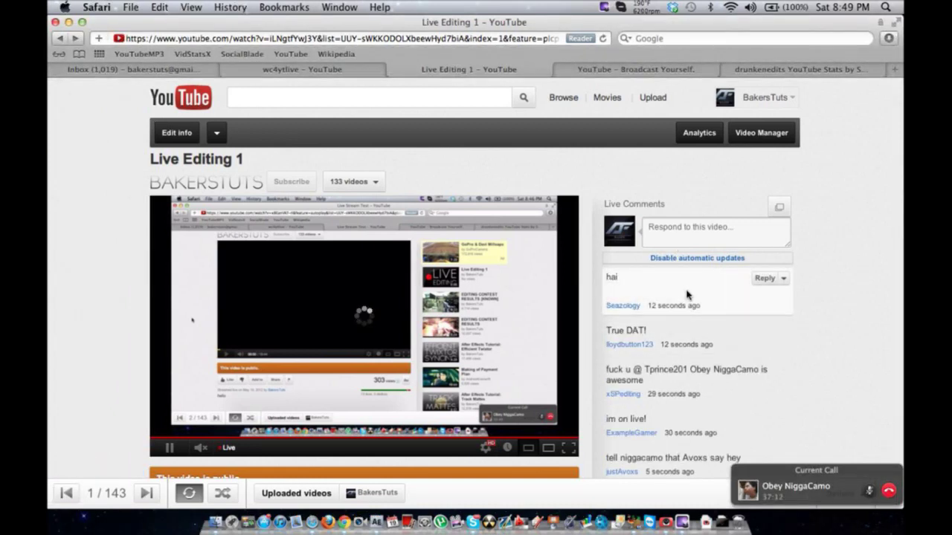
scroll(700, 334, down, 5)
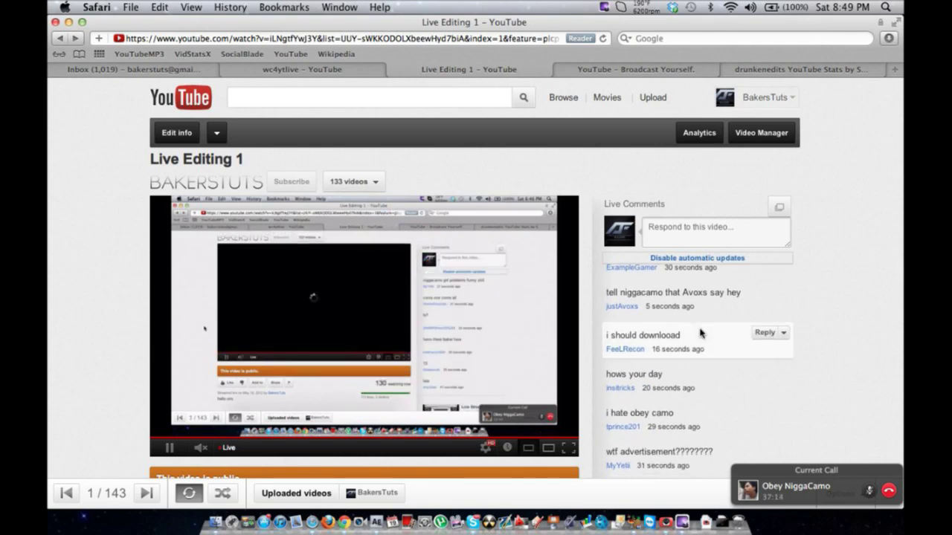
scroll(700, 333, down, 3)
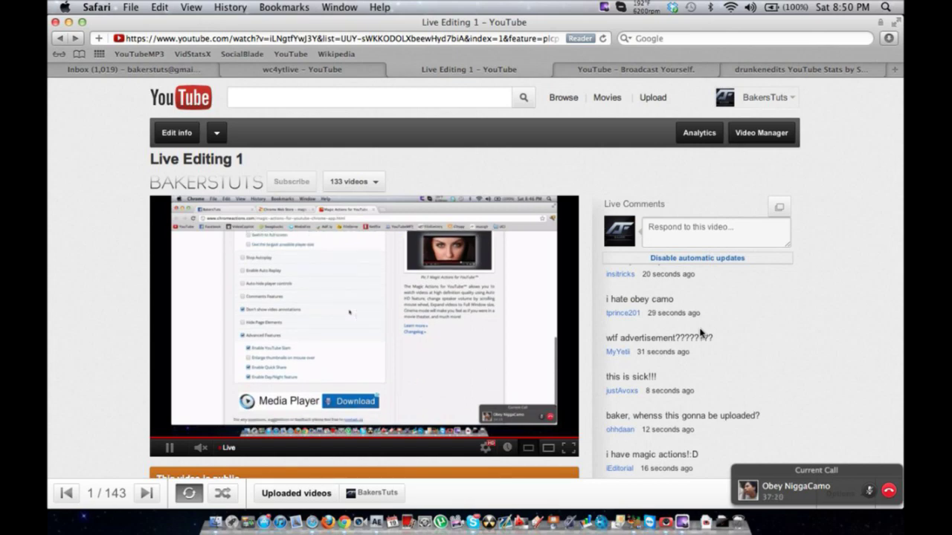
scroll(700, 334, down, 4)
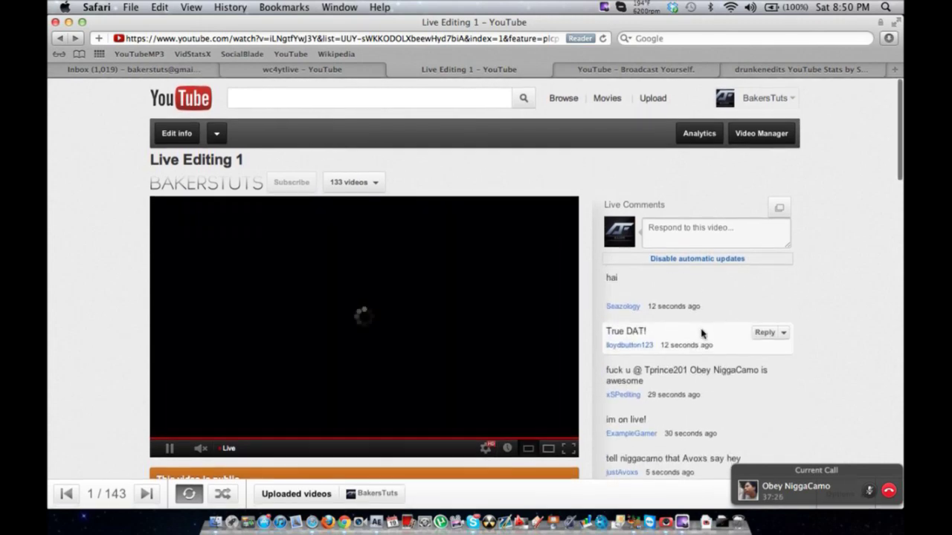
click(743, 243)
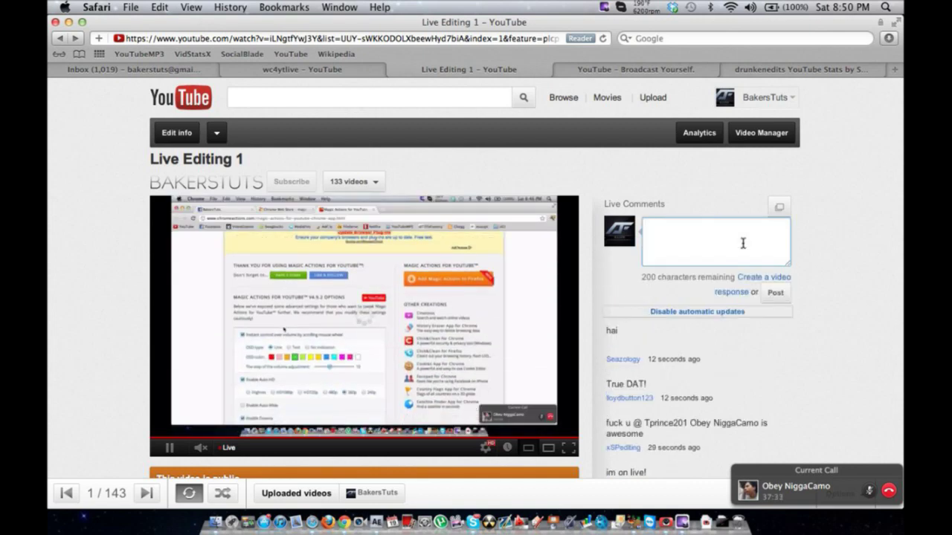
- Switch to Skype and read the unread message in the first conversation under Recent
key(super+Tab)
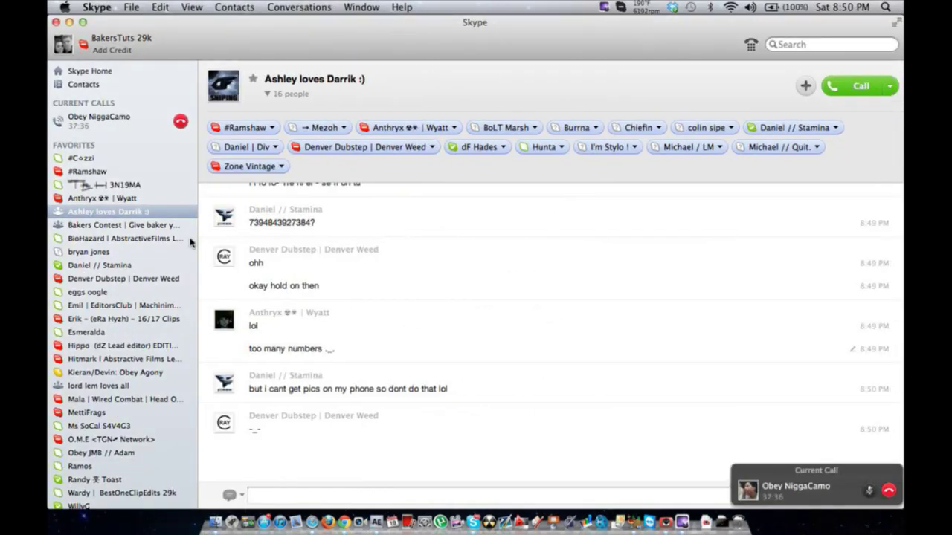
scroll(172, 334, down, 5)
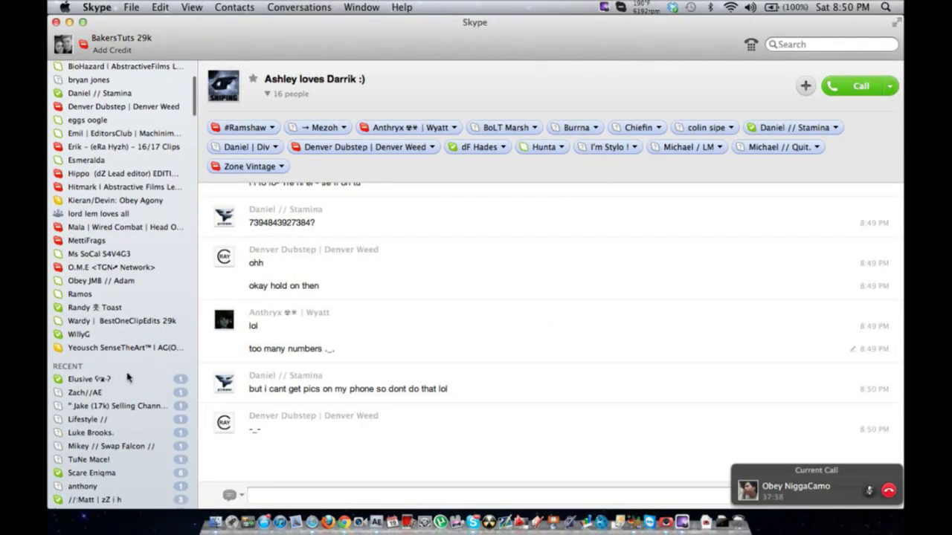
click(117, 379)
click(118, 380)
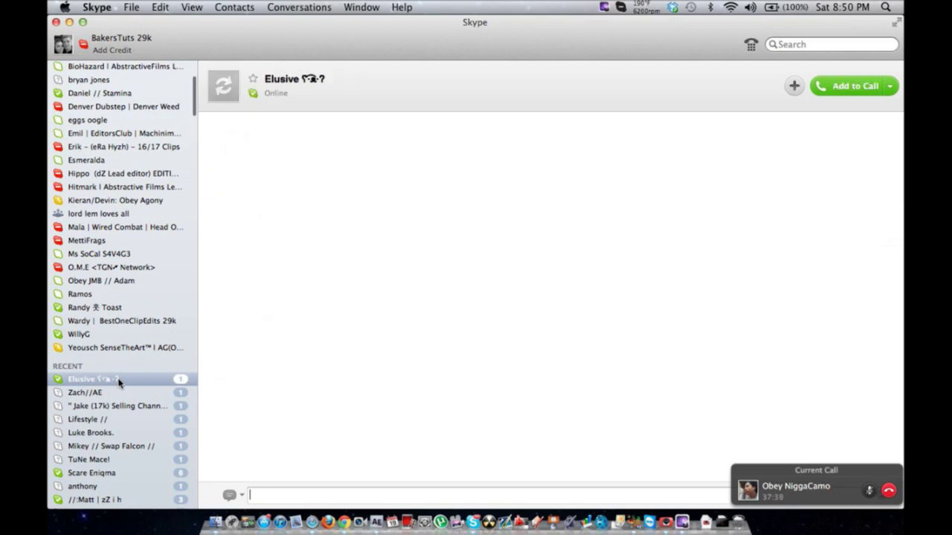
- Open the recent chat offering Vortex FX.mp4, reply "whats this", and accept the file transfer
click(78, 474)
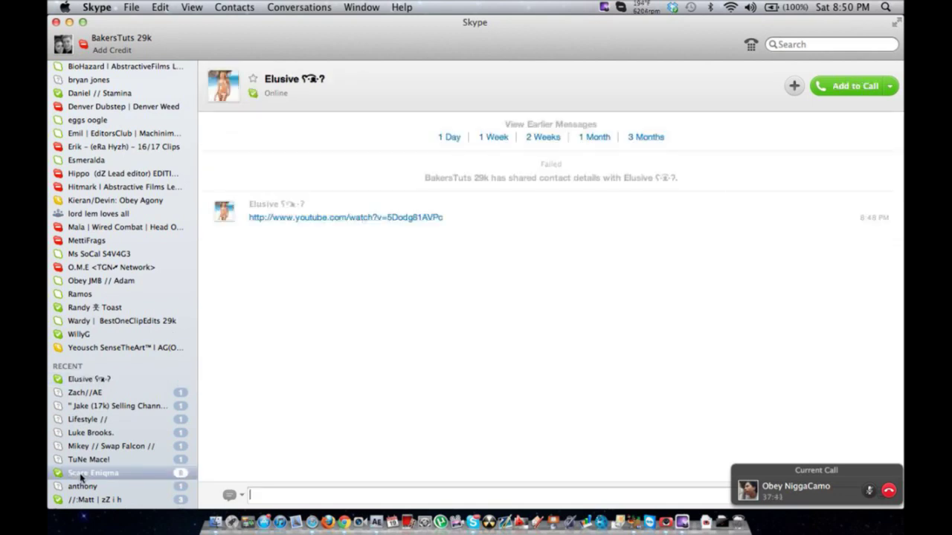
scroll(104, 404, down, 1)
scroll(105, 404, down, 1)
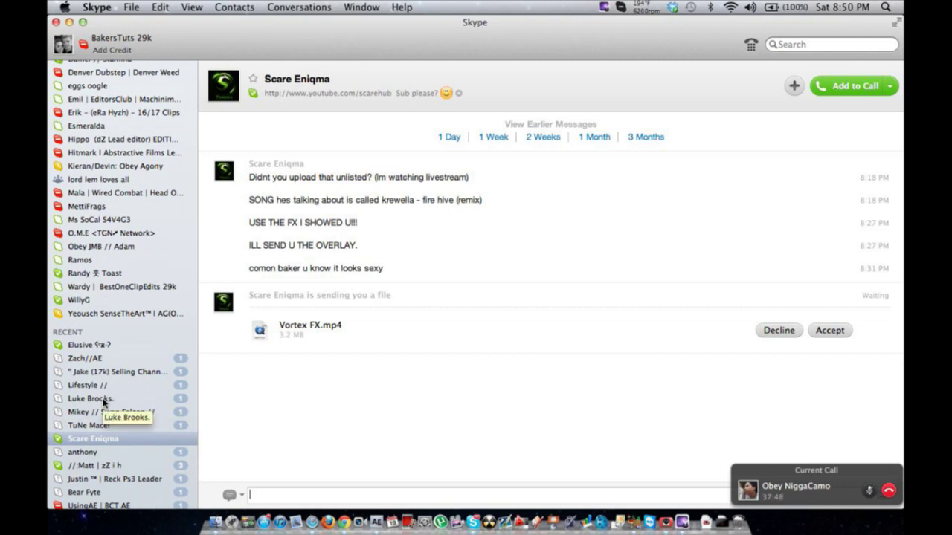
text(whats this)
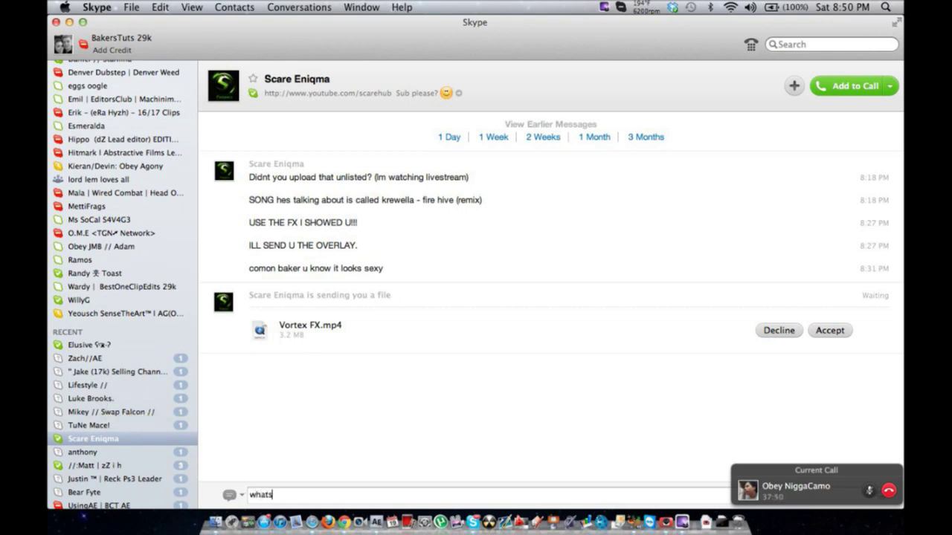
key(Return)
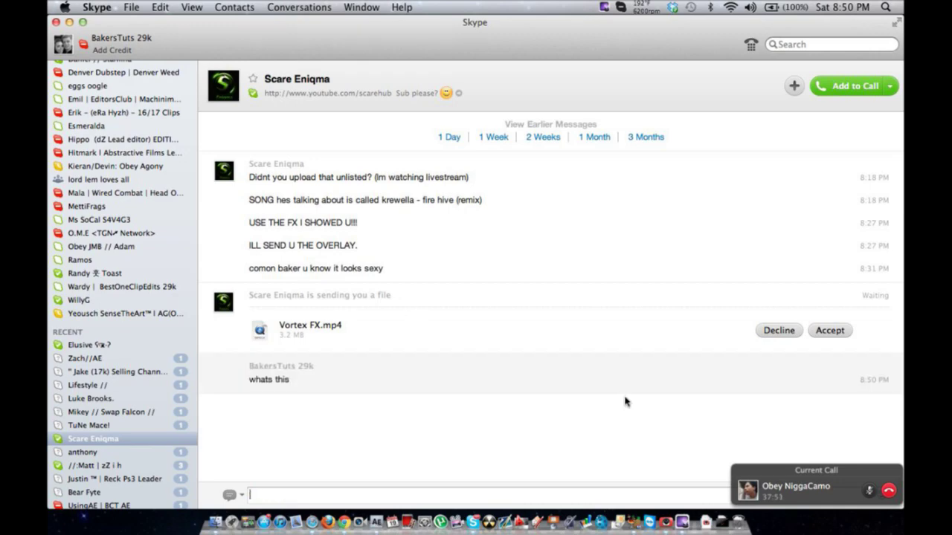
click(835, 332)
- Switch to Safari, search YouTube for the call contact's channel name plus "dancin", and look through the results
key(super+Tab)
click(440, 97)
text(nig)
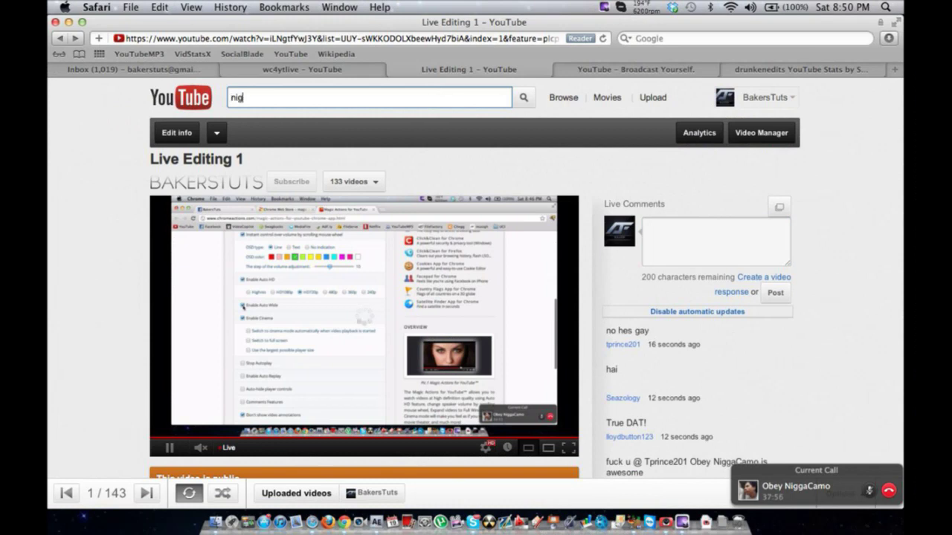
text(gacamo dancin)
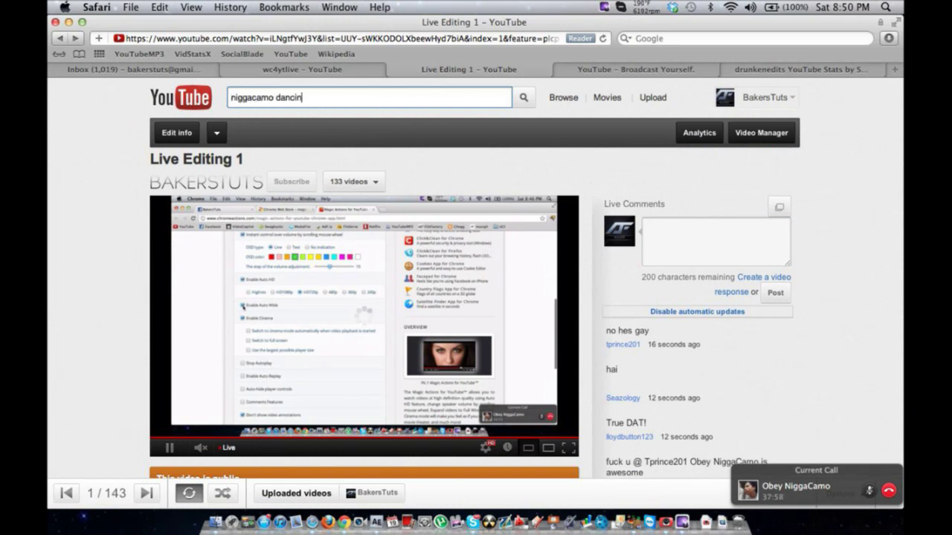
key(Return)
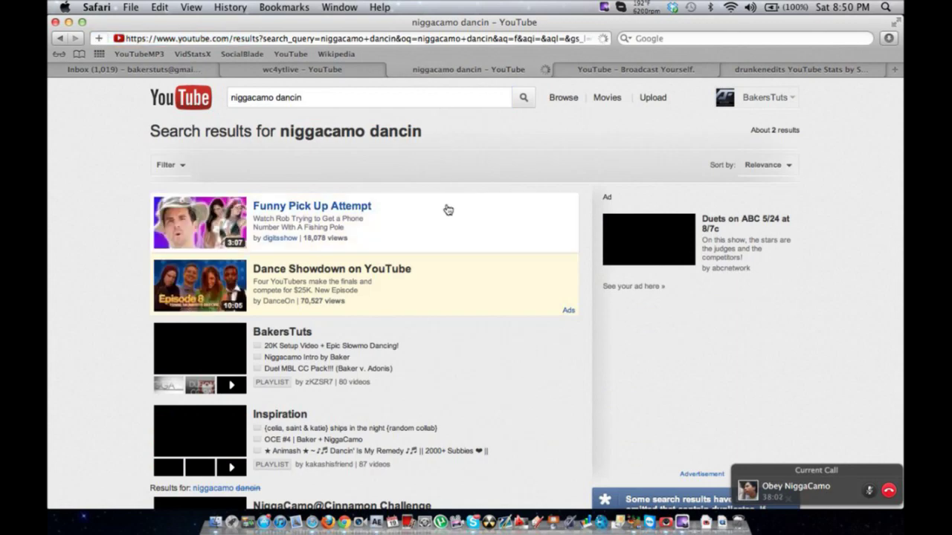
scroll(443, 197, down, 5)
scroll(448, 210, down, 1)
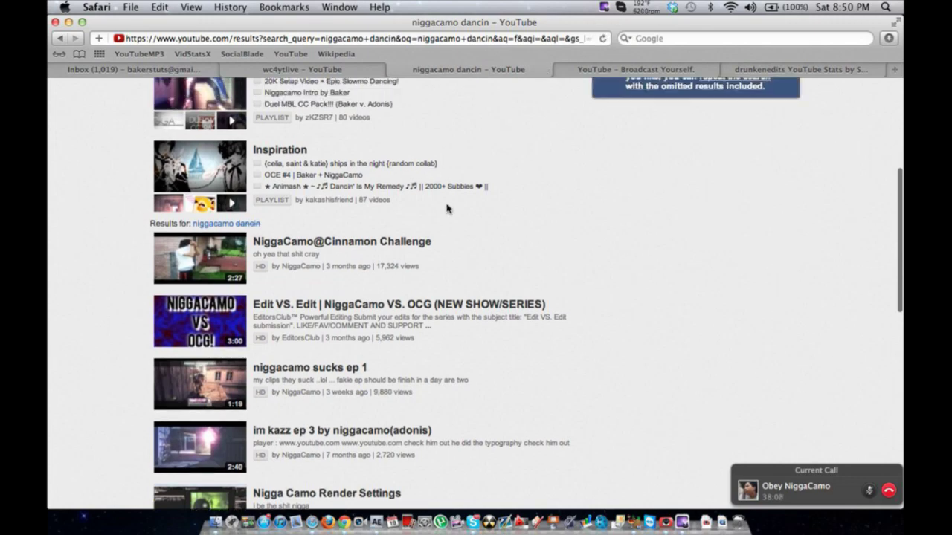
scroll(448, 209, up, 5)
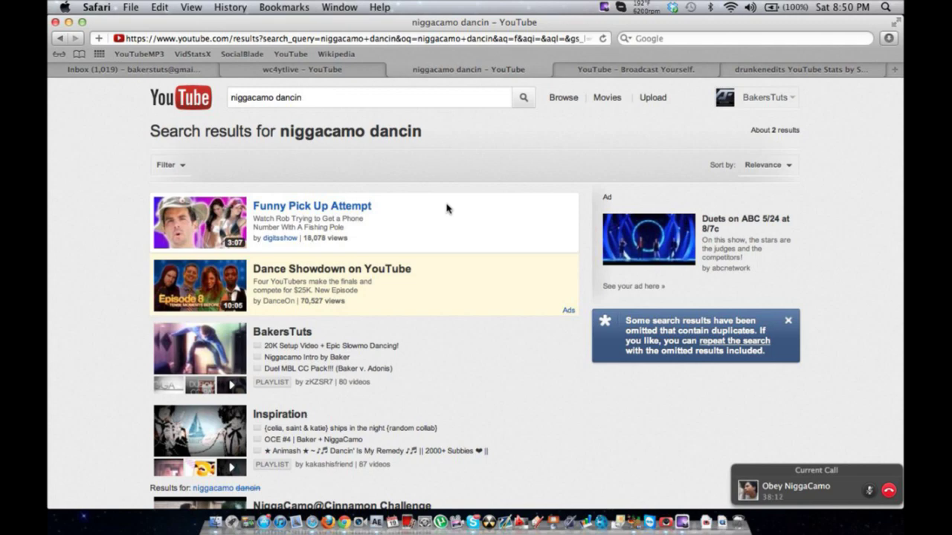
- Return to Skype, open the recent online contact's chat with three unread messages, and reply "hi"
key(ctrl+Right)
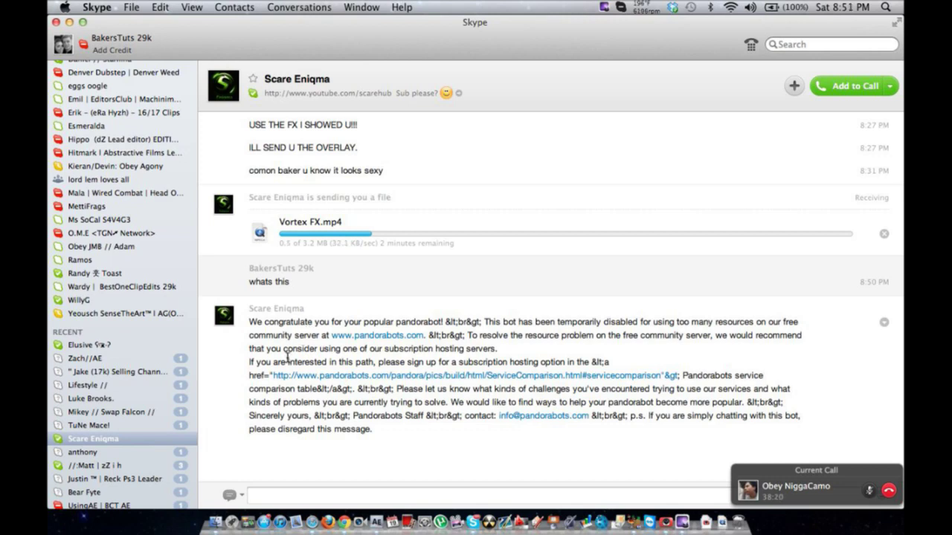
click(140, 467)
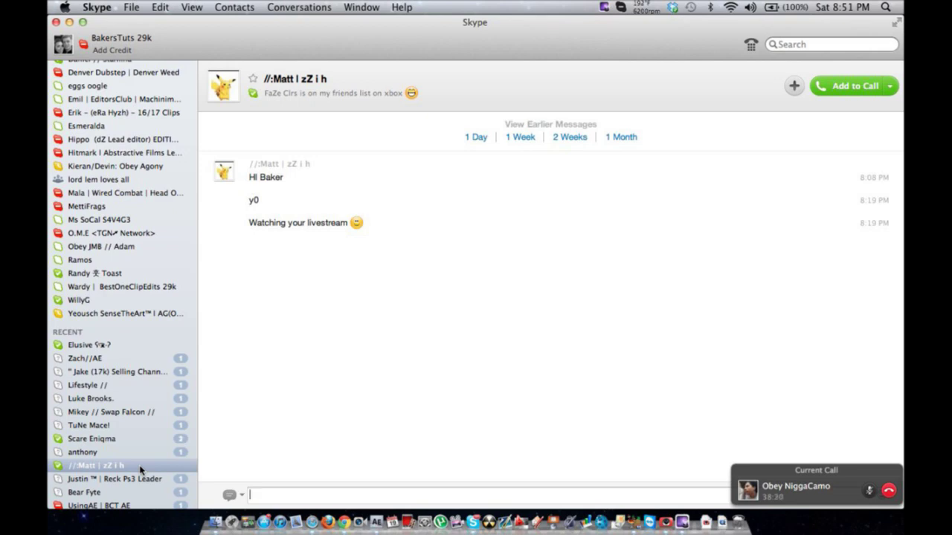
text(hi)
key(Return)
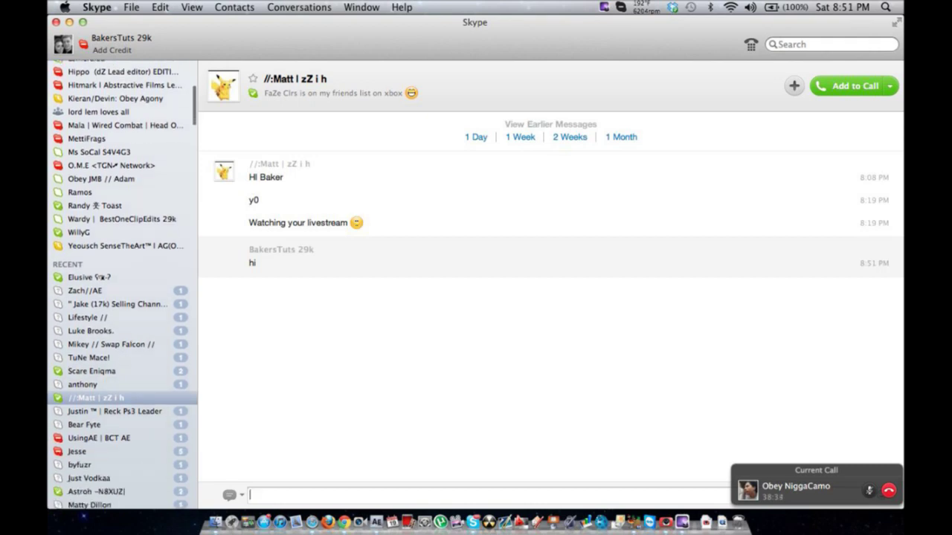
- Read the unread messages from three more available or busy contacts further down the Recent conversations
click(119, 439)
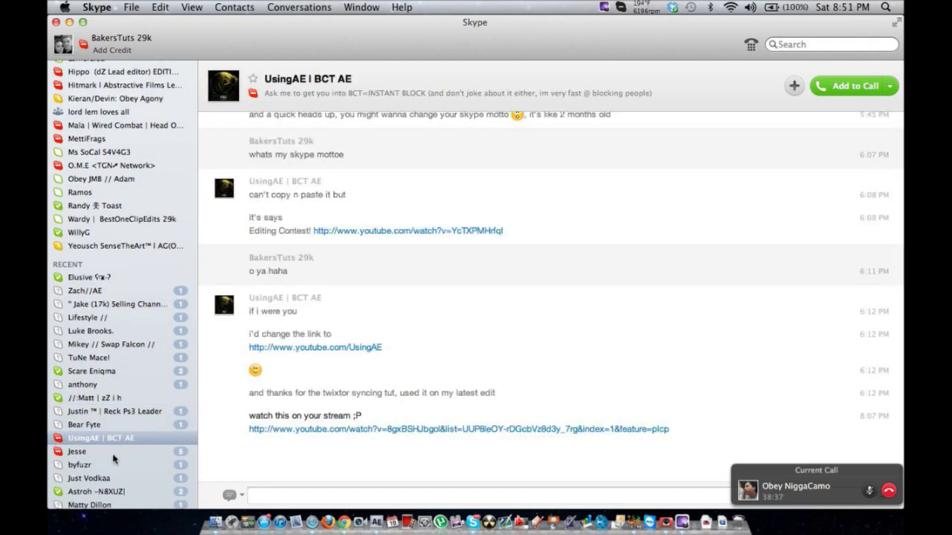
click(114, 452)
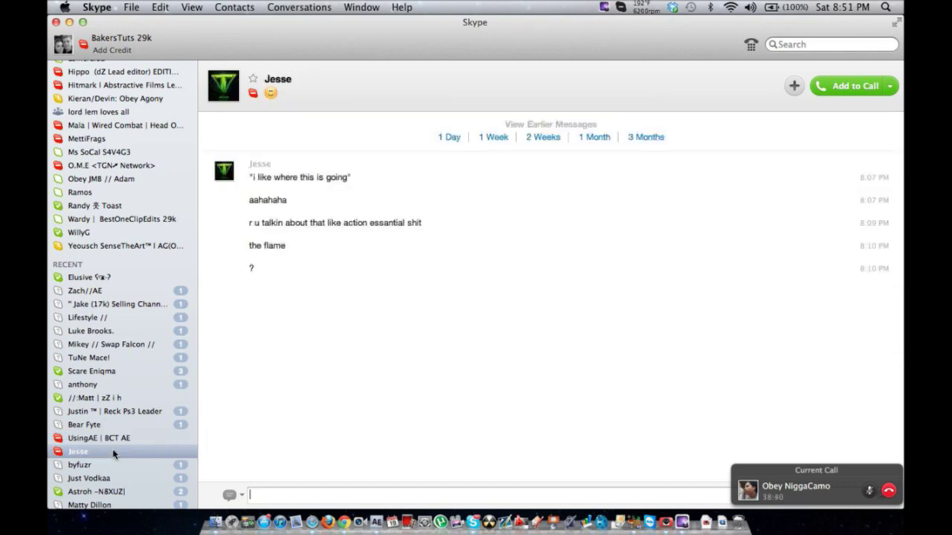
scroll(113, 453, down, 5)
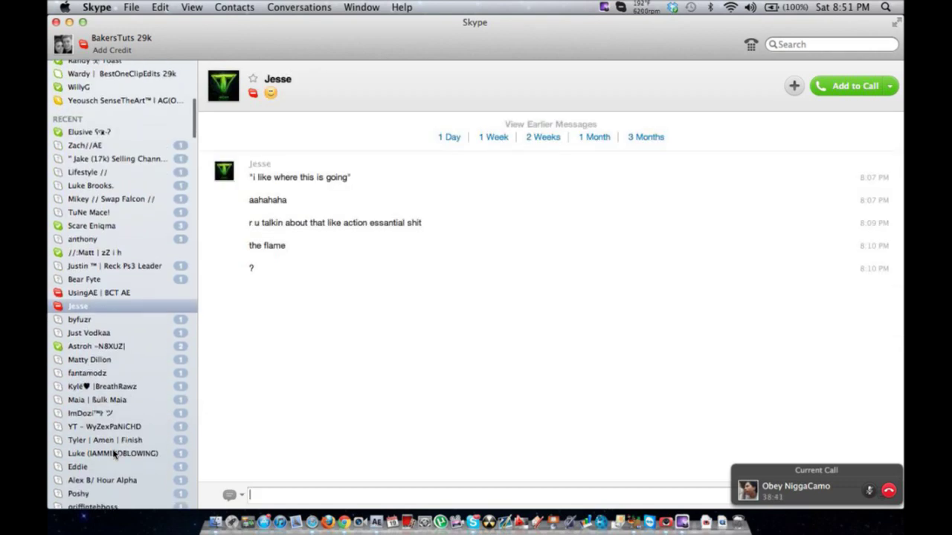
scroll(114, 454, down, 2)
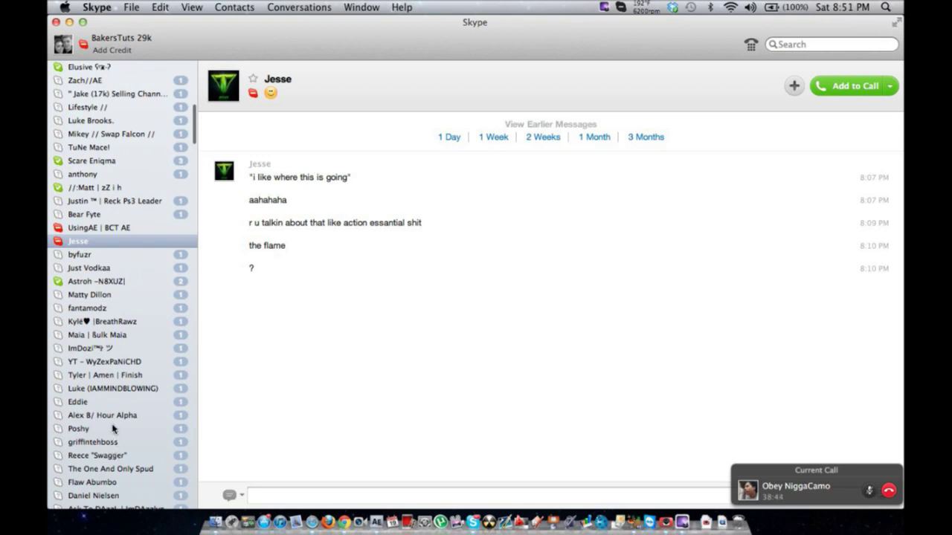
click(129, 284)
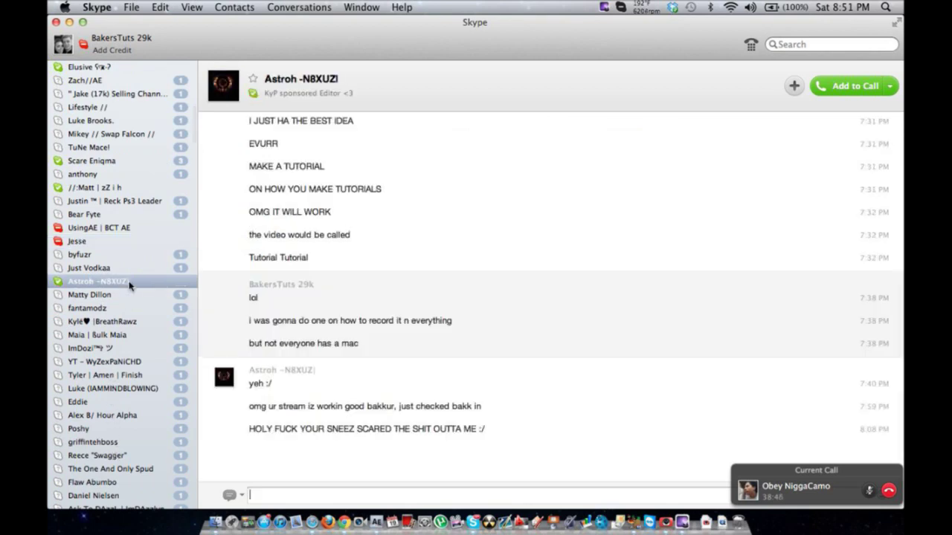
- Reply "lol" in the open chat and look further down the Recent conversations
scroll(149, 348, down, 10)
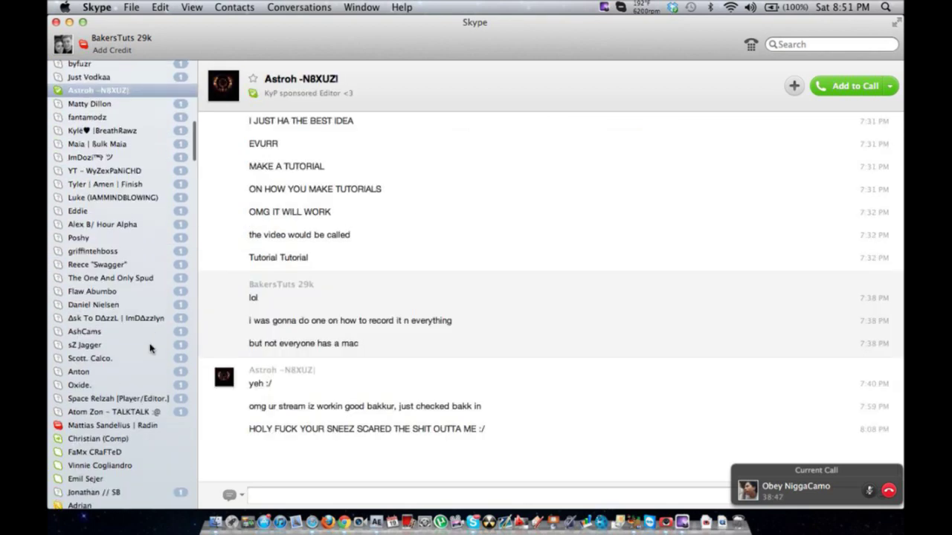
text(lol)
key(Return)
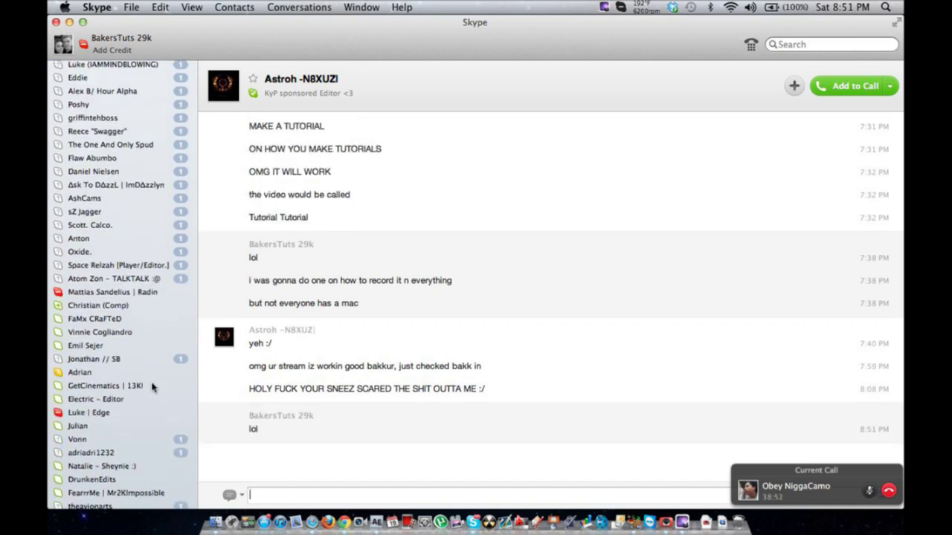
- Open the unread group chat among the Favorites, read its latest messages, and switch to After Effects
scroll(151, 391, up, 15)
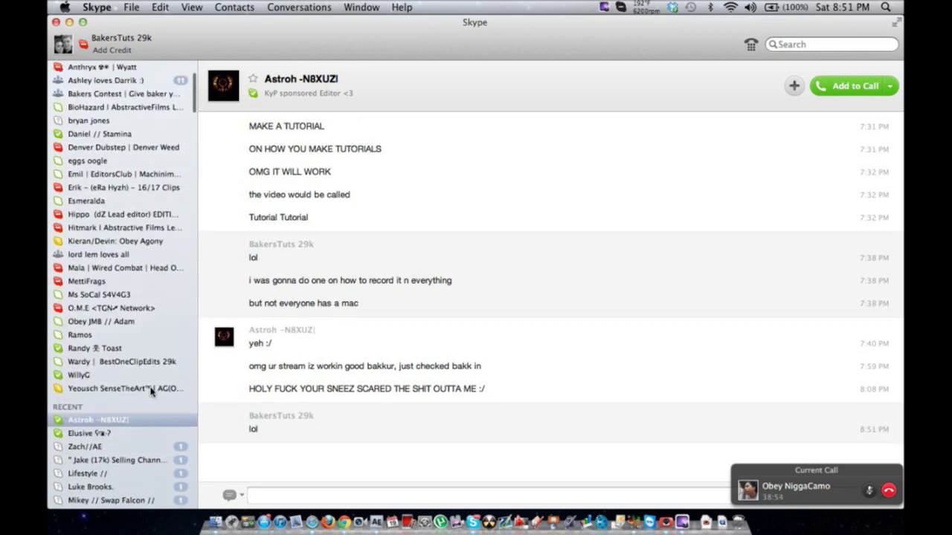
scroll(151, 391, up, 1)
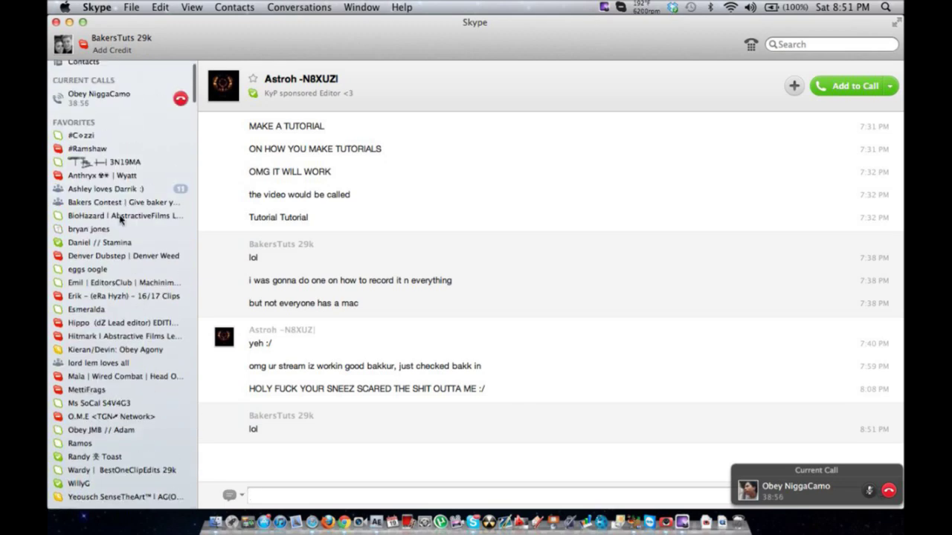
click(113, 189)
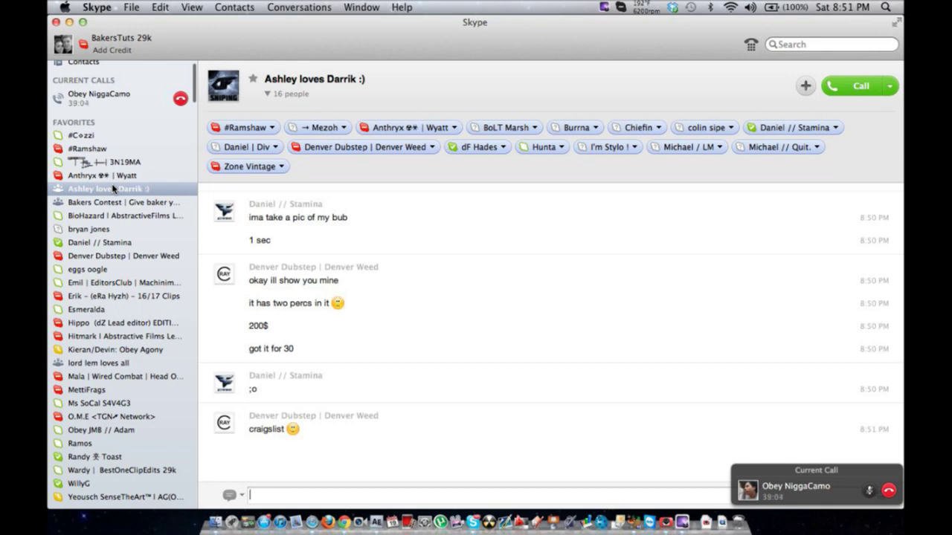
key(ctrl+Right)
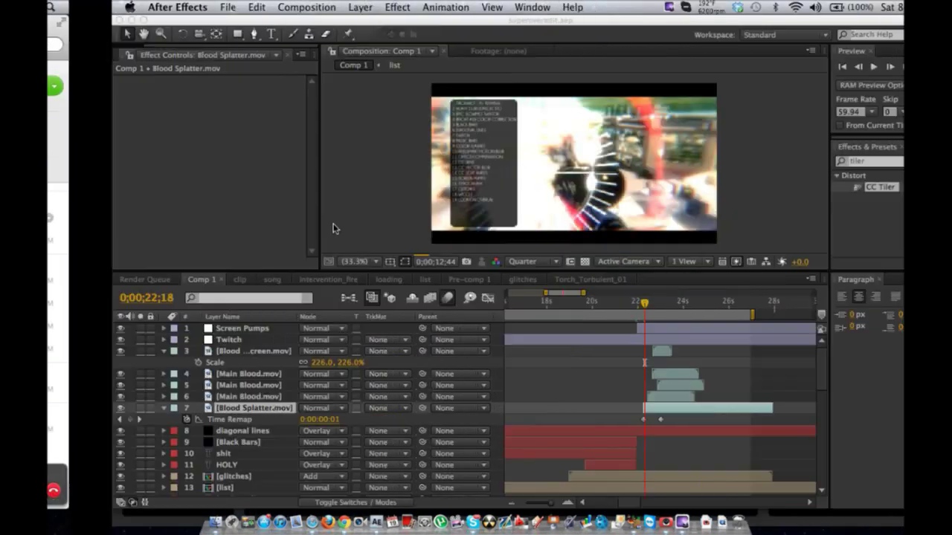
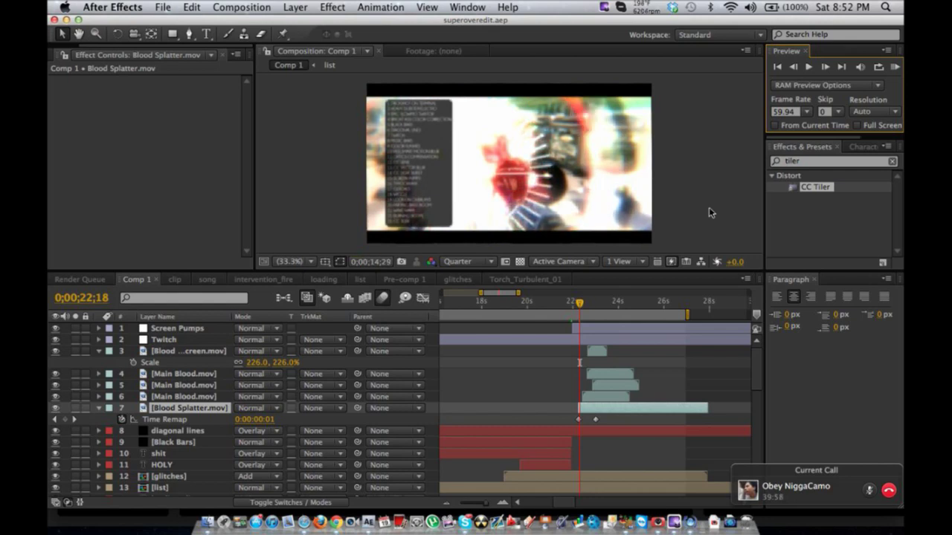
- Switch to Safari, close the YouTube "dancin" search results, and open the Shared with You section of the YouTube inbox
key(super+Tab)
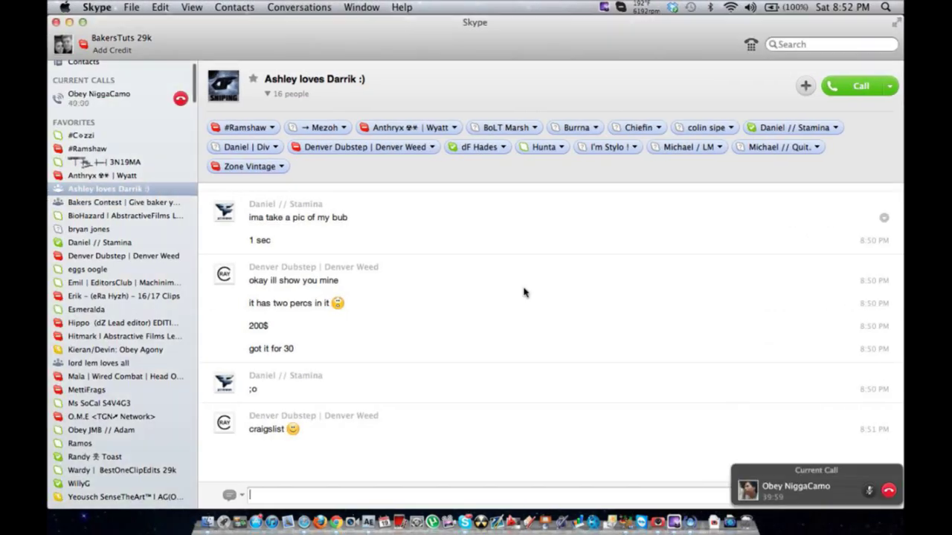
key(ctrl+Left)
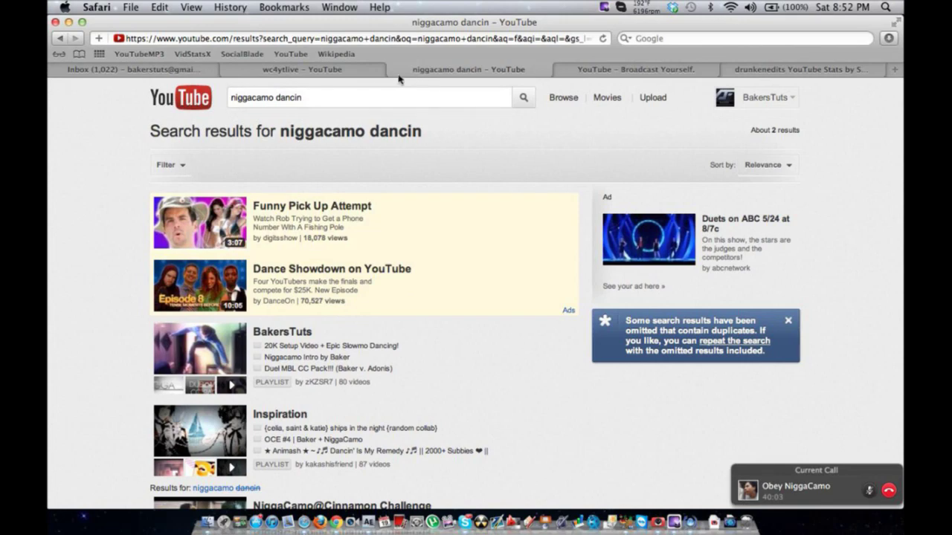
click(396, 69)
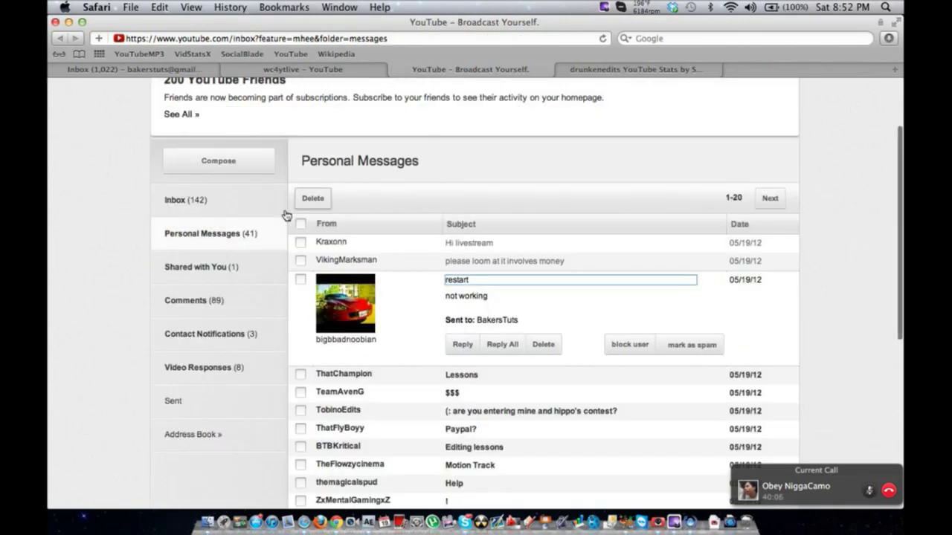
click(261, 257)
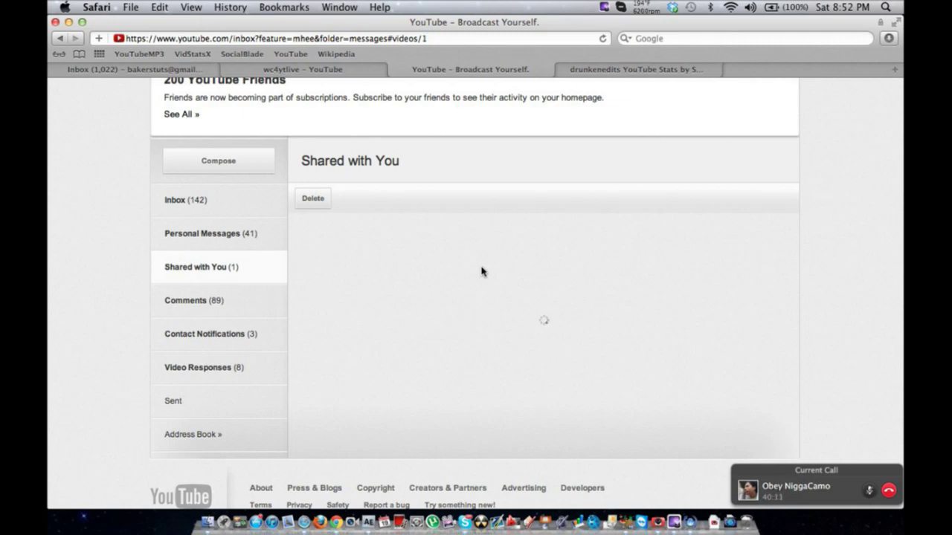
- Return to Skype and bring up the latest YouTube link in the ongoing call's chat
key(super+Tab)
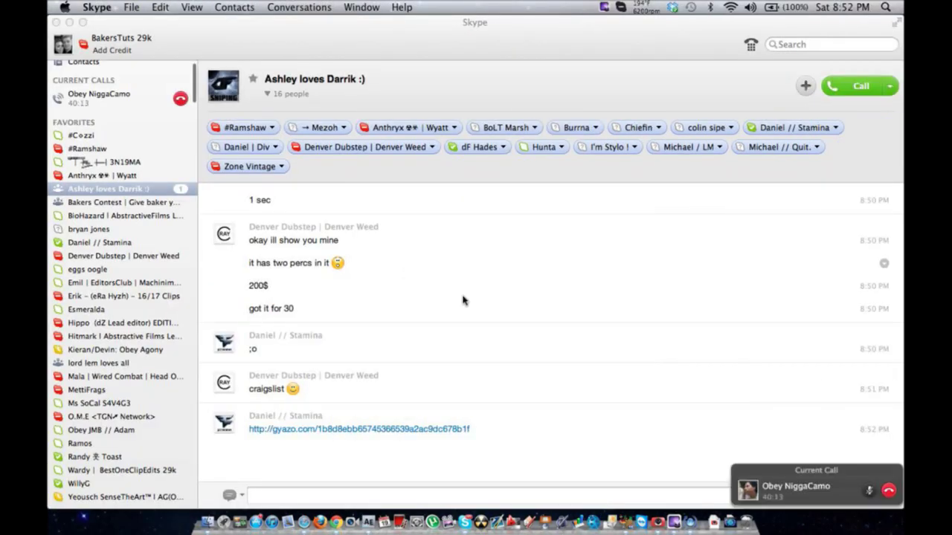
click(104, 106)
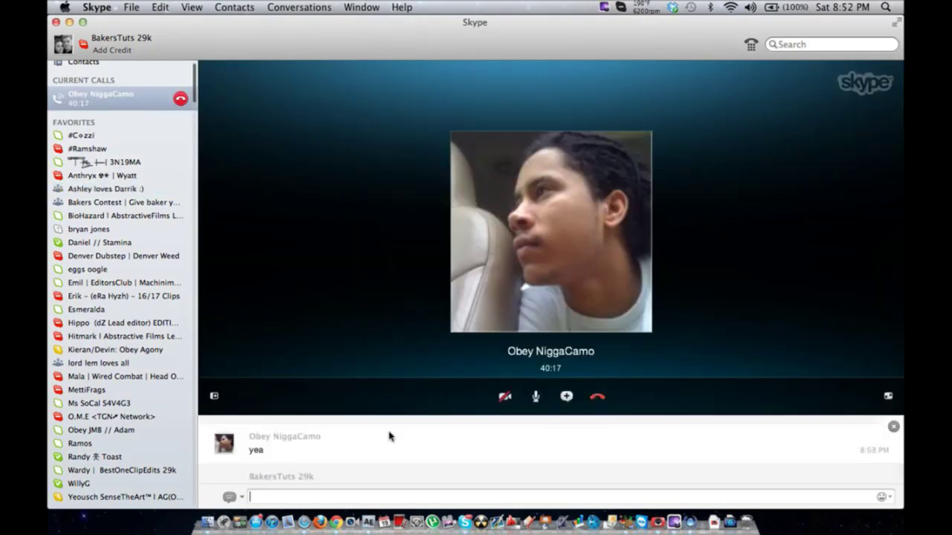
scroll(388, 436, down, 2)
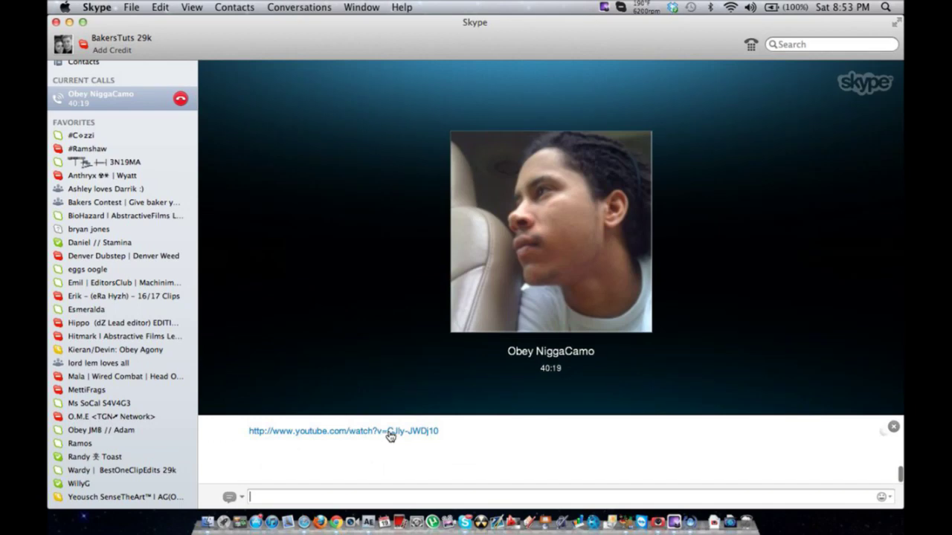
- Open the YouTube link from the call chat in Chrome and lower the video's volume
click(390, 435)
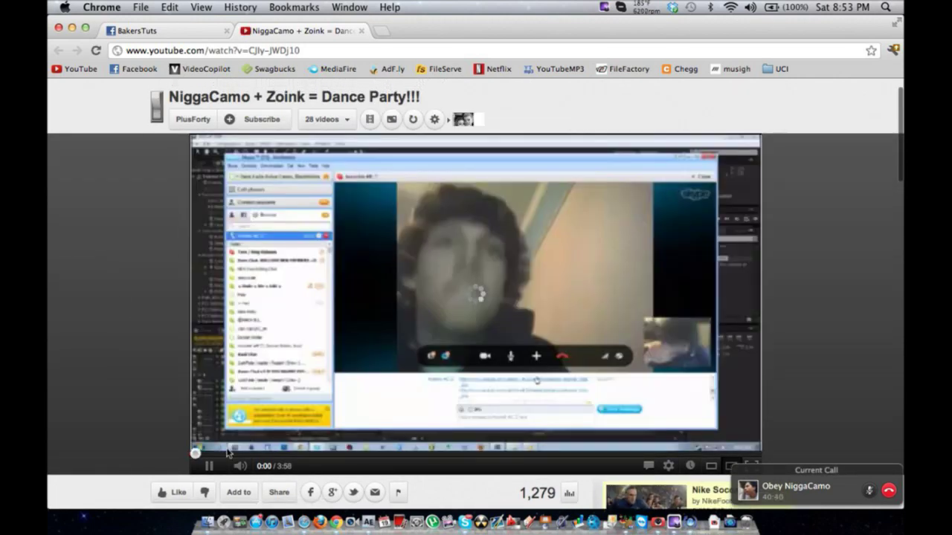
click(273, 468)
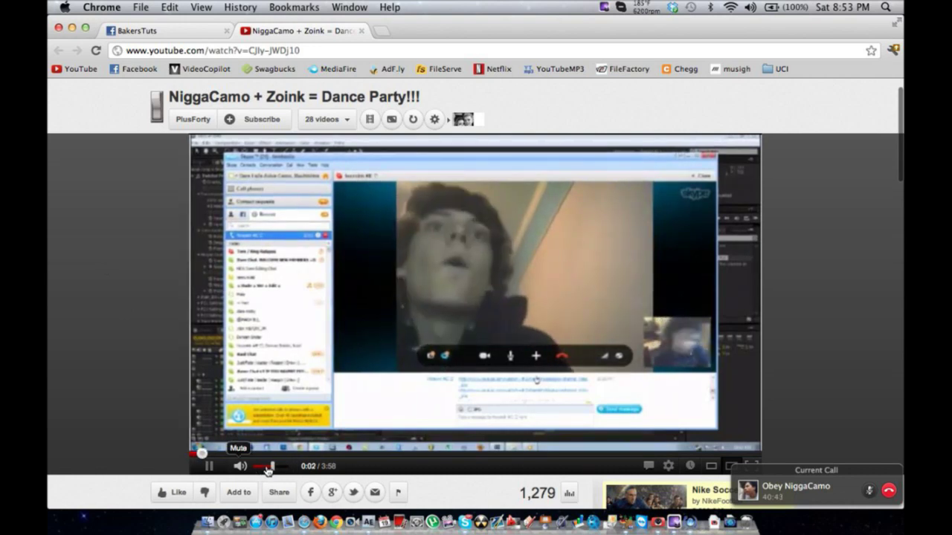
click(261, 468)
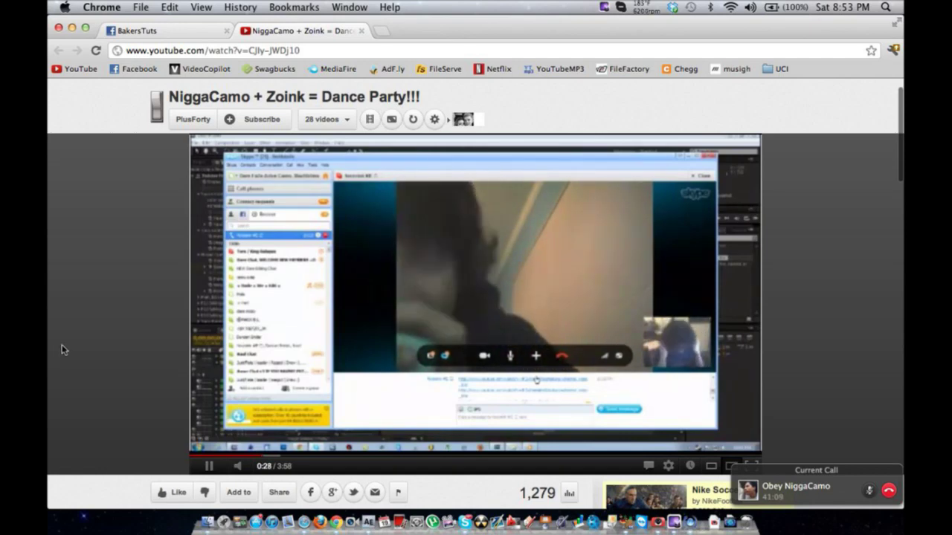
- Read through the comments under the Dance Party video and return to the player
scroll(63, 349, down, 1)
scroll(62, 349, down, 10)
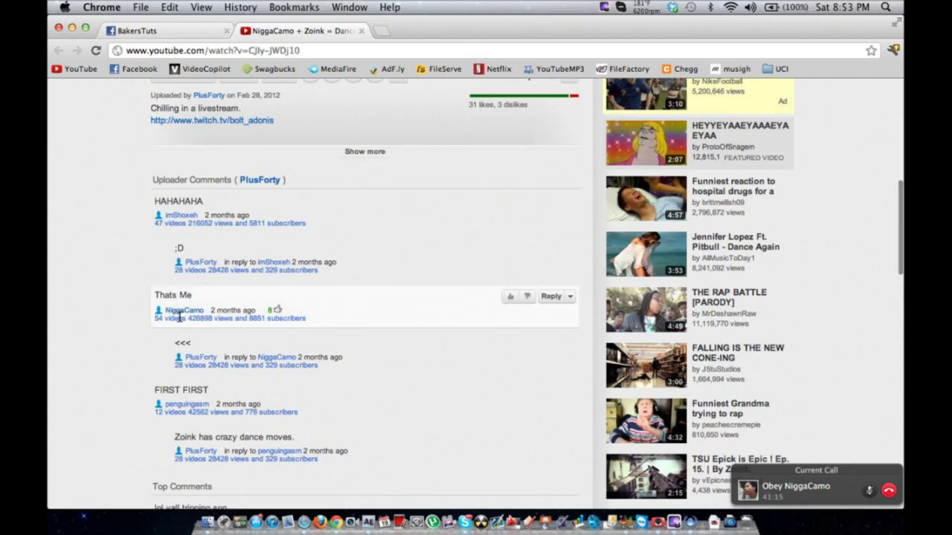
scroll(231, 340, down, 1)
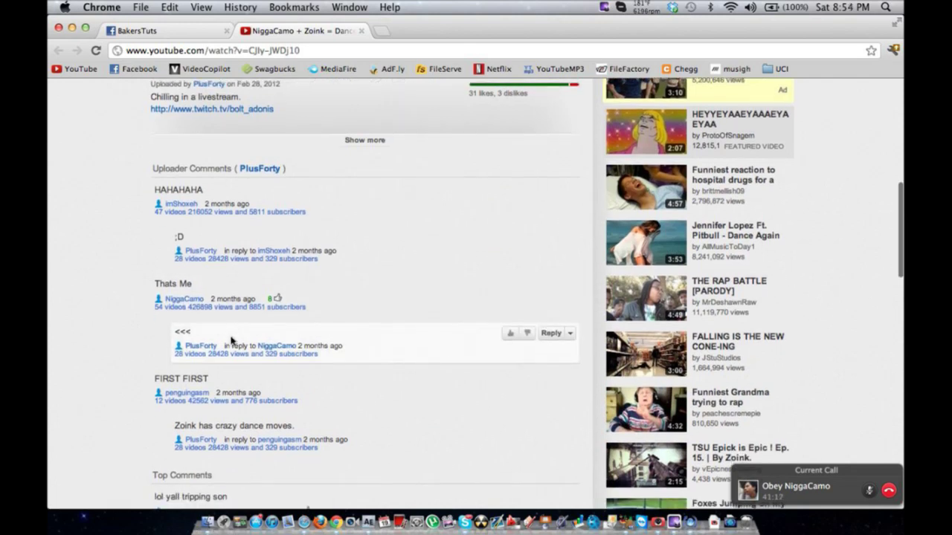
scroll(231, 341, down, 8)
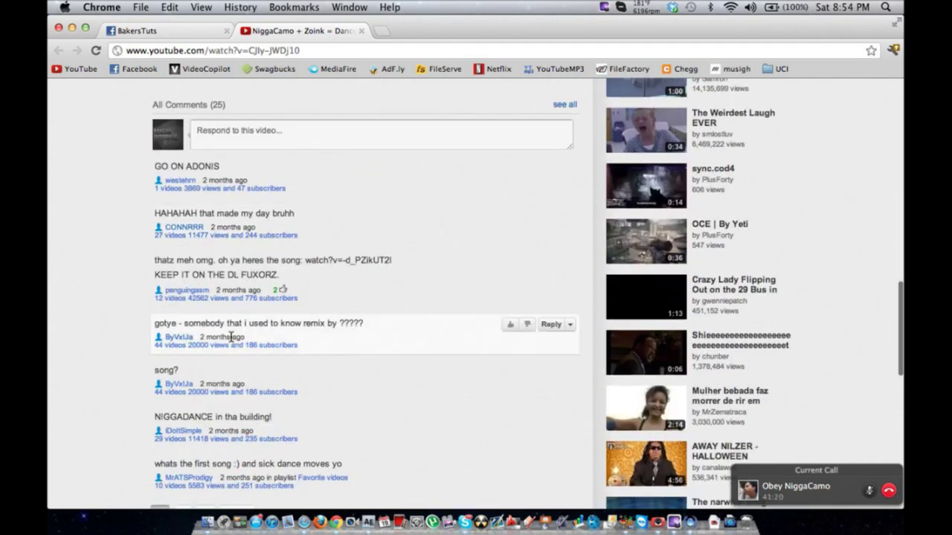
scroll(231, 336, up, 12)
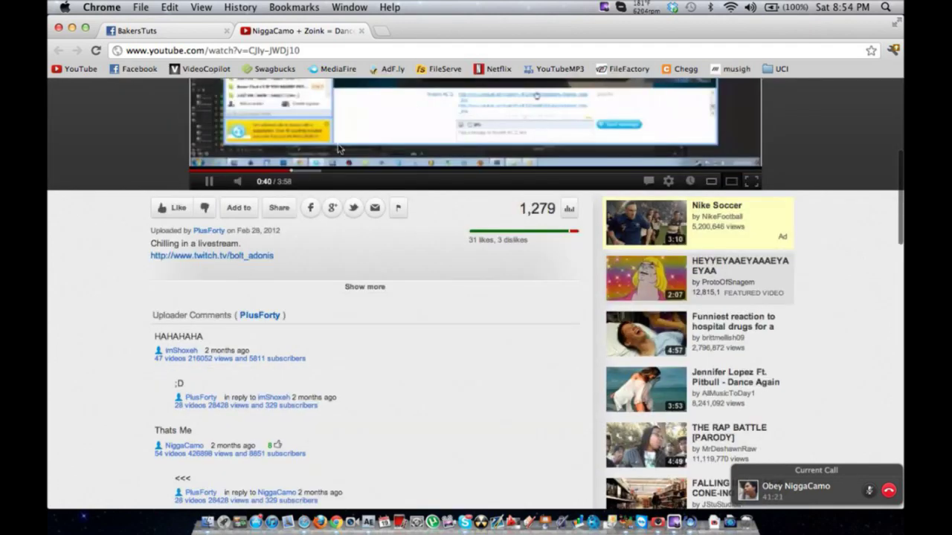
scroll(172, 146, up, 3)
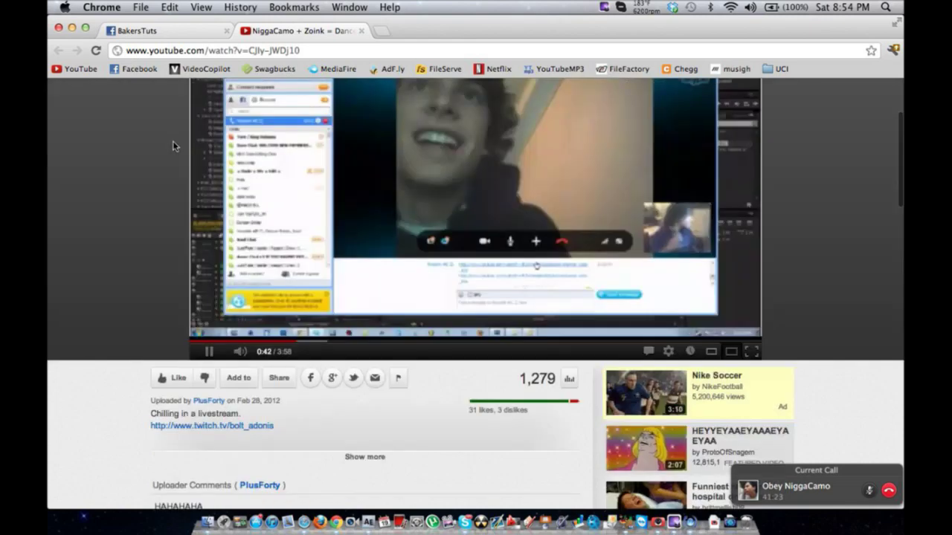
scroll(172, 144, up, 2)
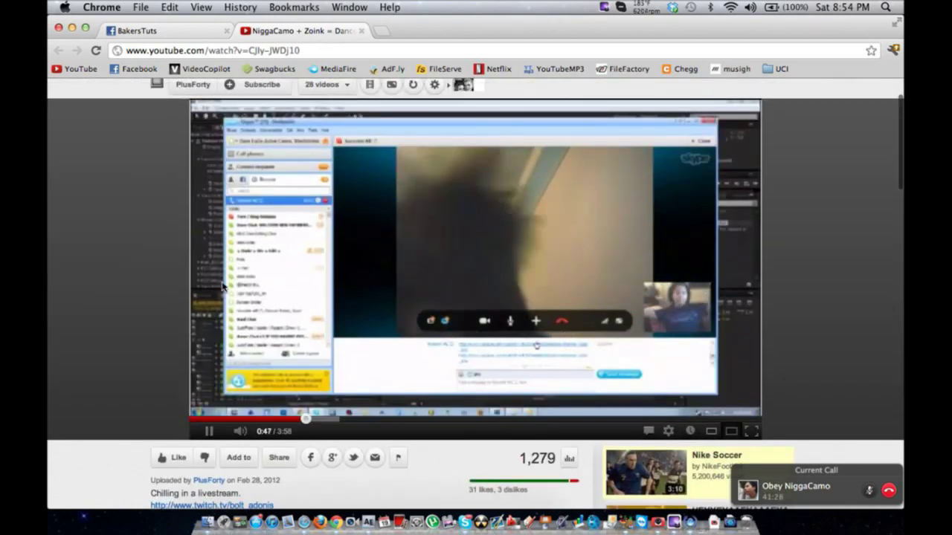
- Pause the Dance Party video at 0:47
click(290, 258)
key(Up)
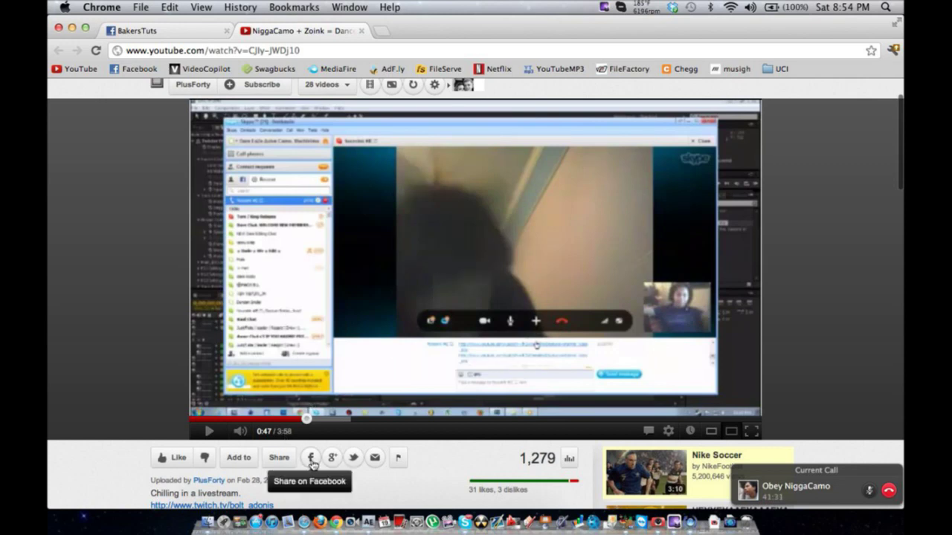
key(Up)
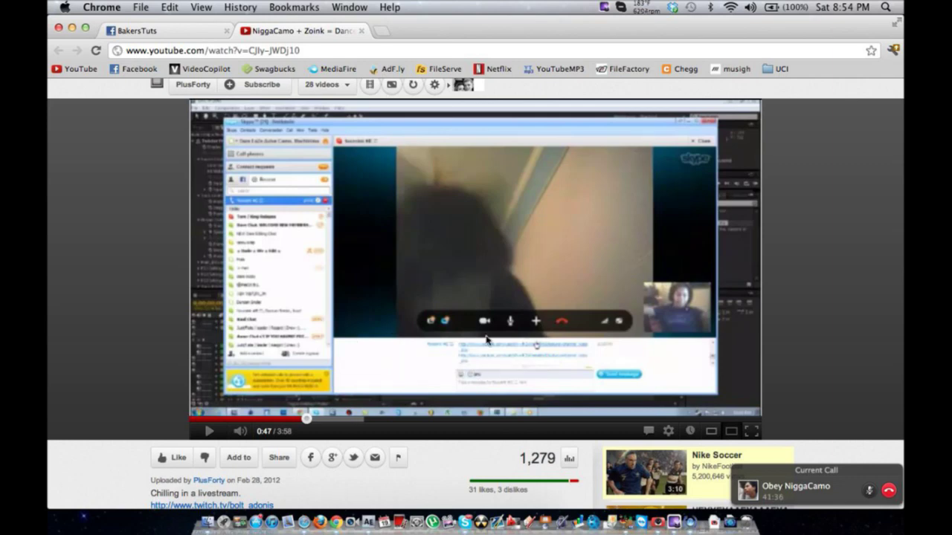
- Try the dark page background around the video and restore the light one
scroll(167, 224, up, 2)
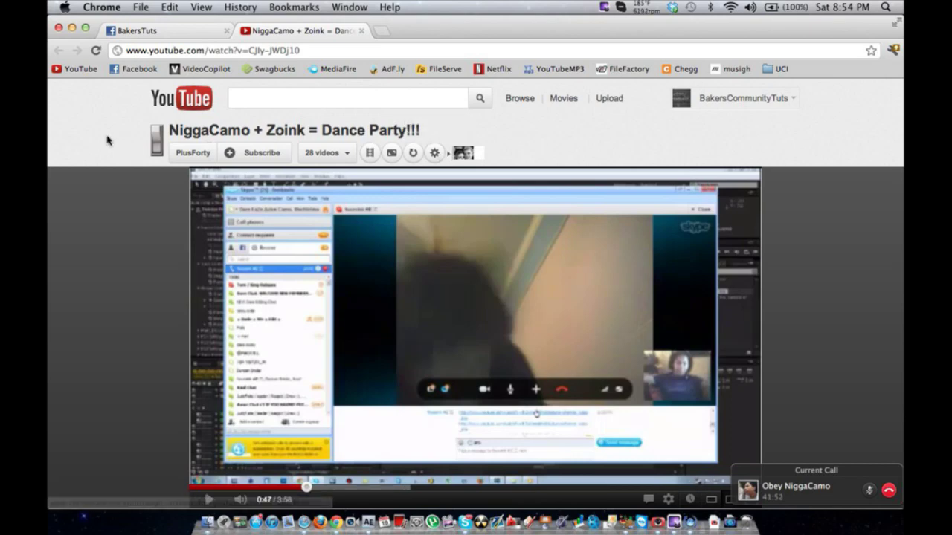
click(156, 145)
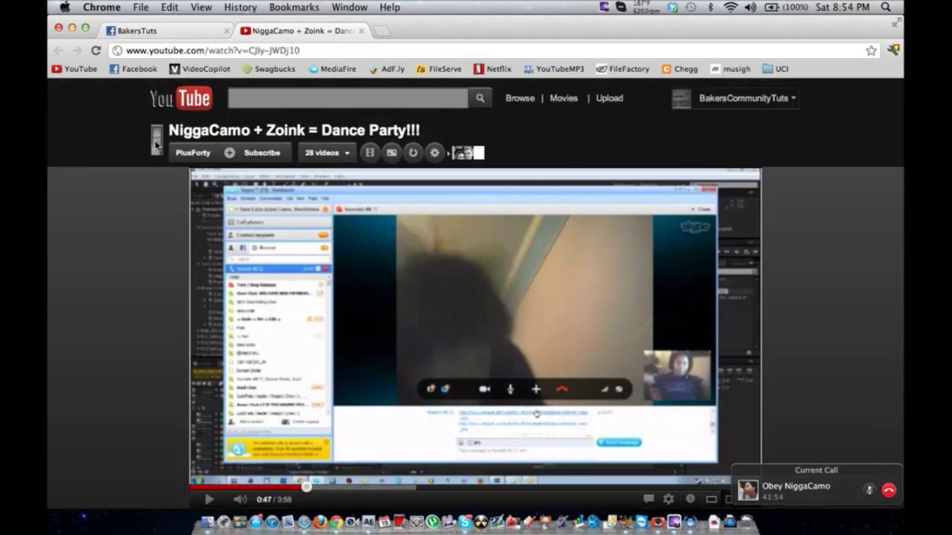
scroll(123, 238, down, 5)
scroll(122, 239, up, 5)
click(157, 146)
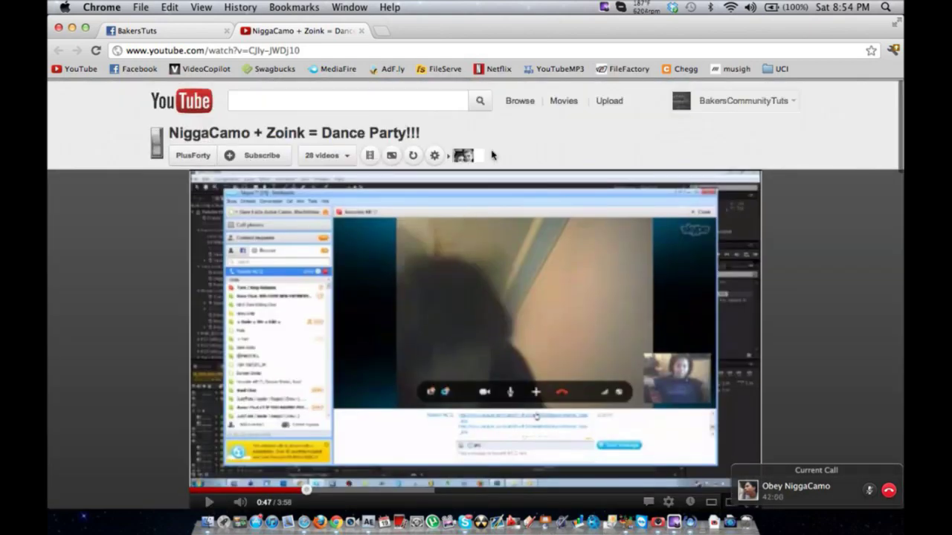
- Try out the Magic Actions cinema mode for the paused video and leave it turned on
scroll(599, 158, down, 2)
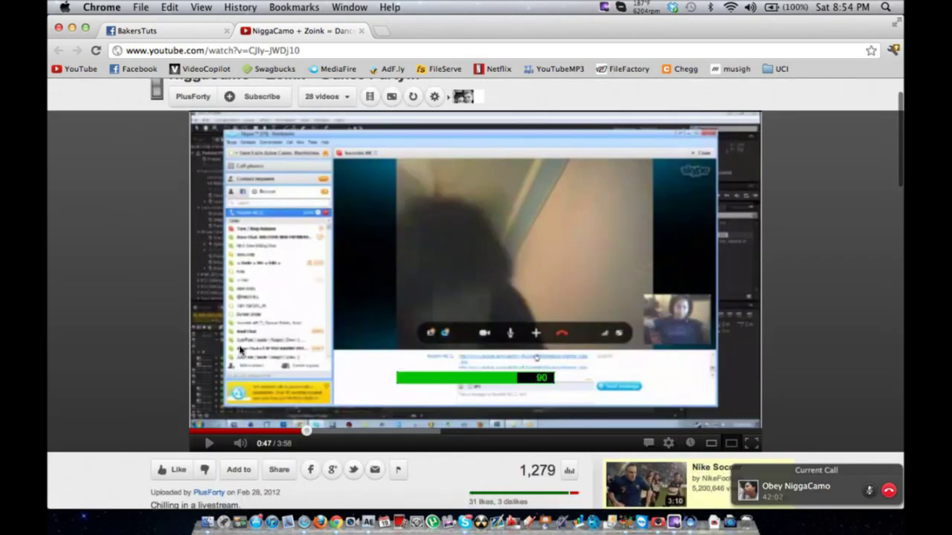
double_click(126, 374)
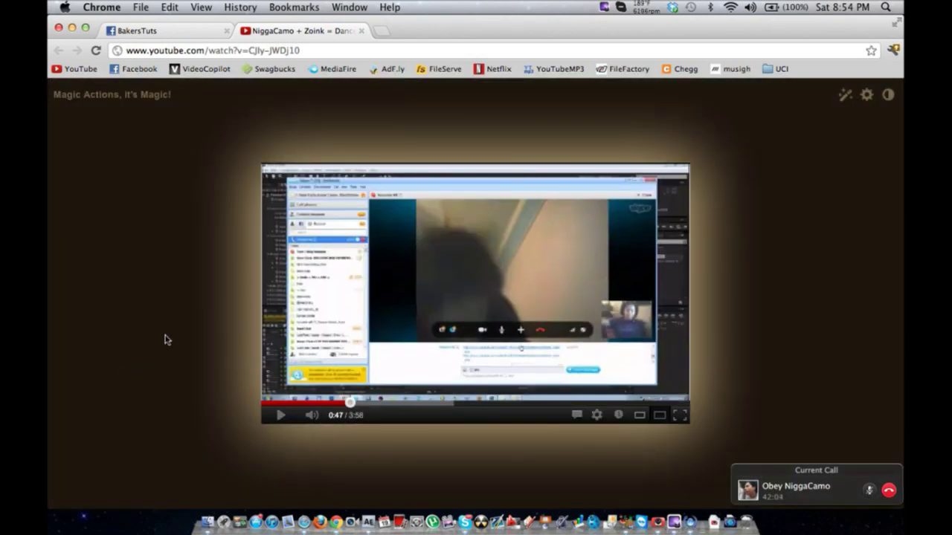
double_click(157, 297)
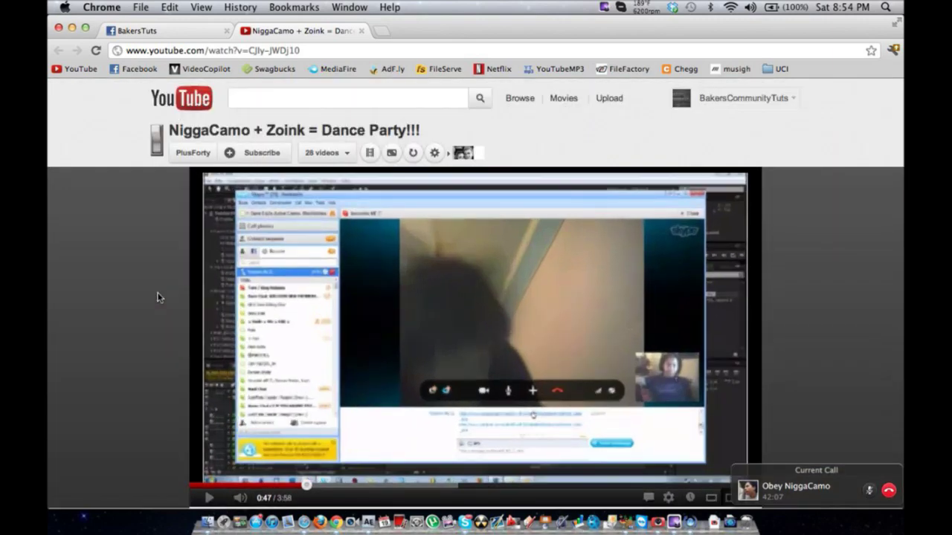
double_click(117, 296)
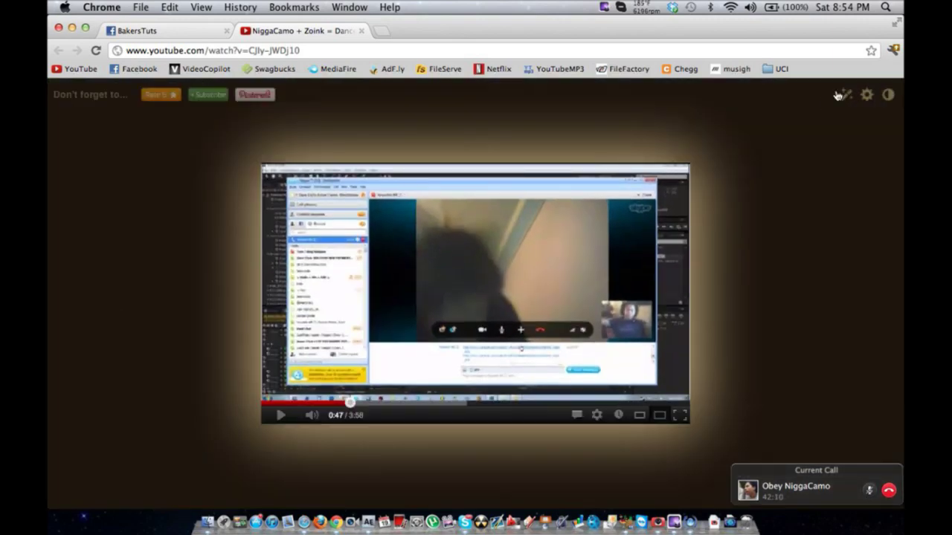
- Set the cinema mode's color scheme to Blue Sky and close the Dance Party video
click(886, 97)
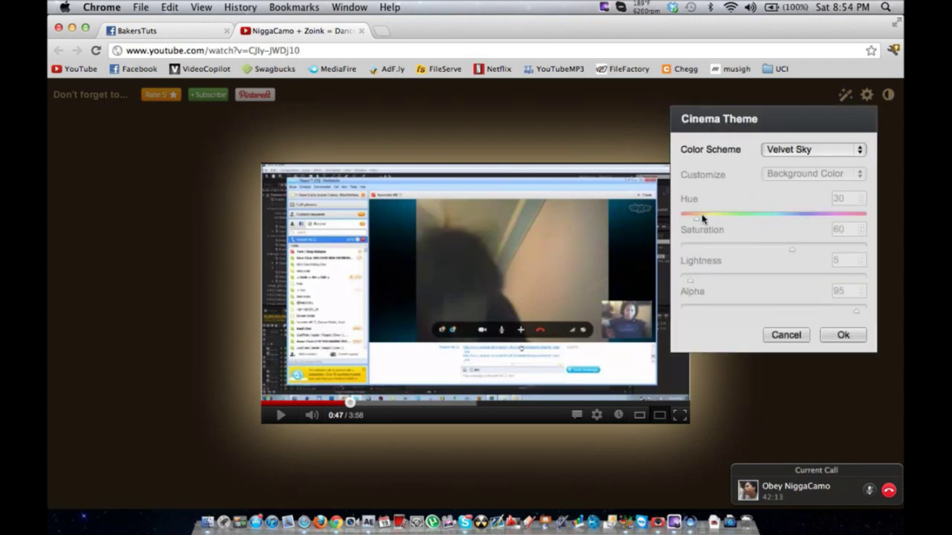
click(807, 150)
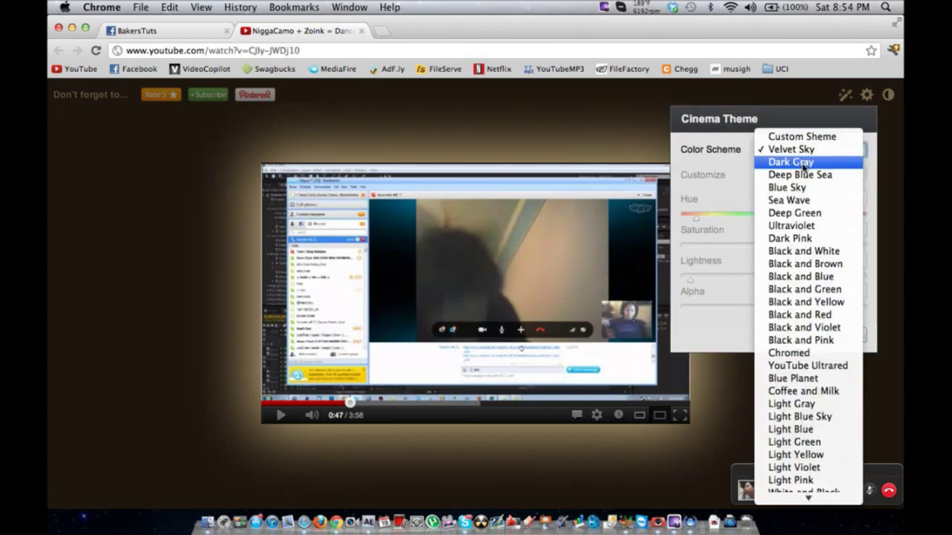
click(799, 186)
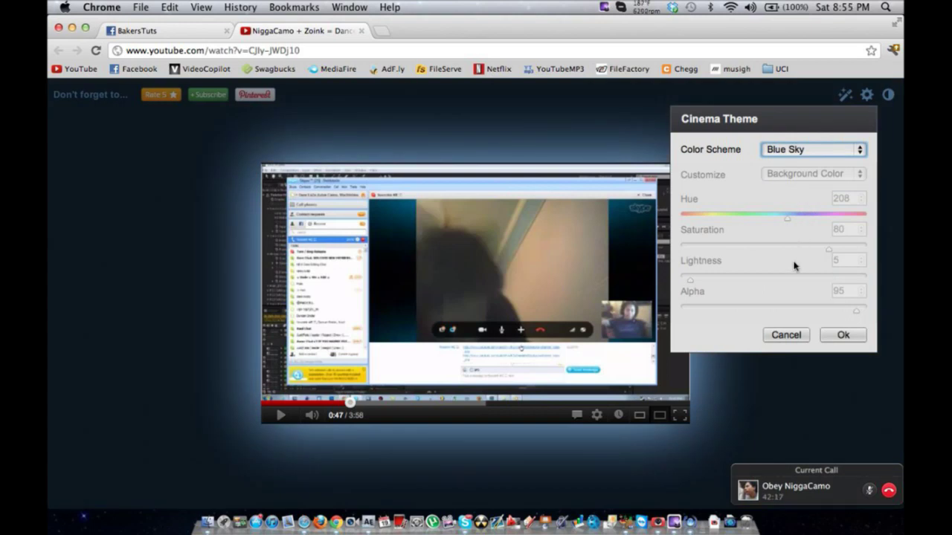
click(837, 338)
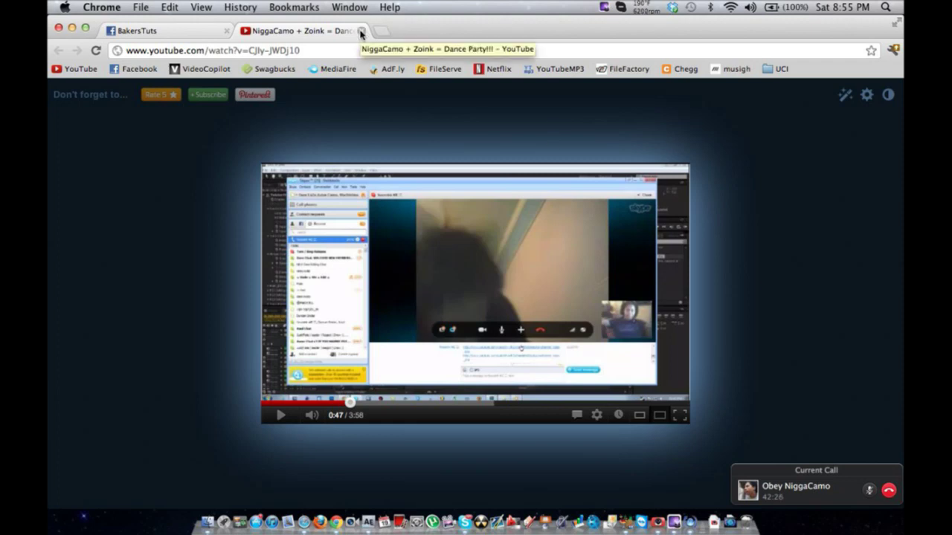
click(361, 32)
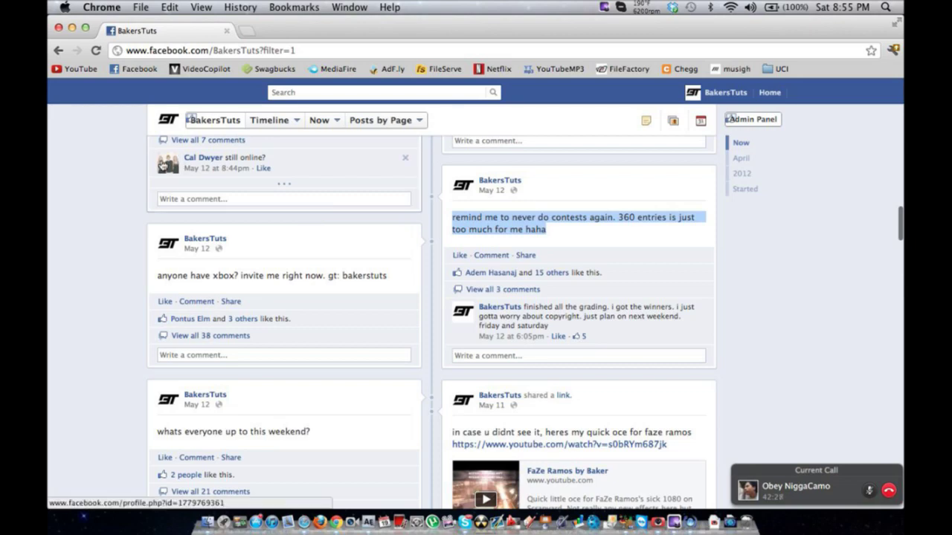
- Switch to Safari, open the newest message shared in the YouTube inbox, and go to its Comments folder
scroll(126, 182, up, 15)
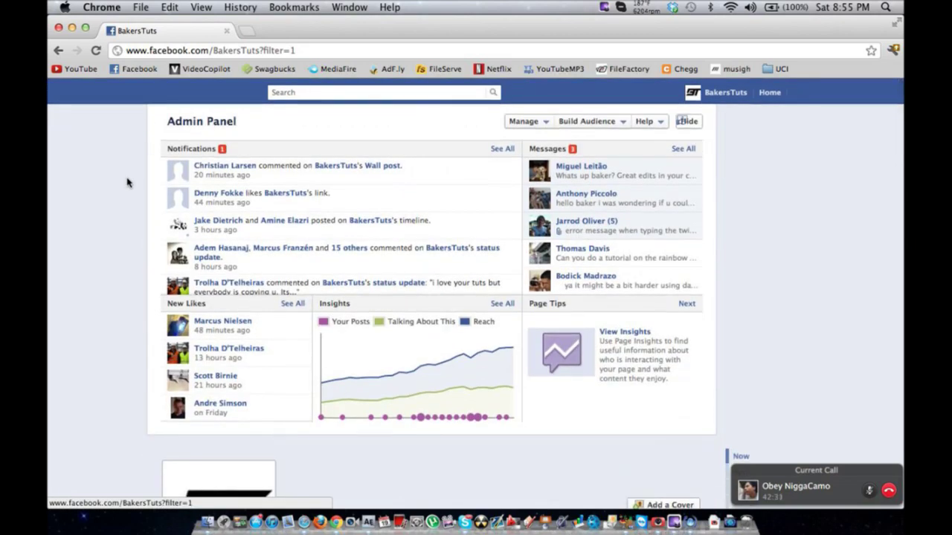
key(ctrl+Right)
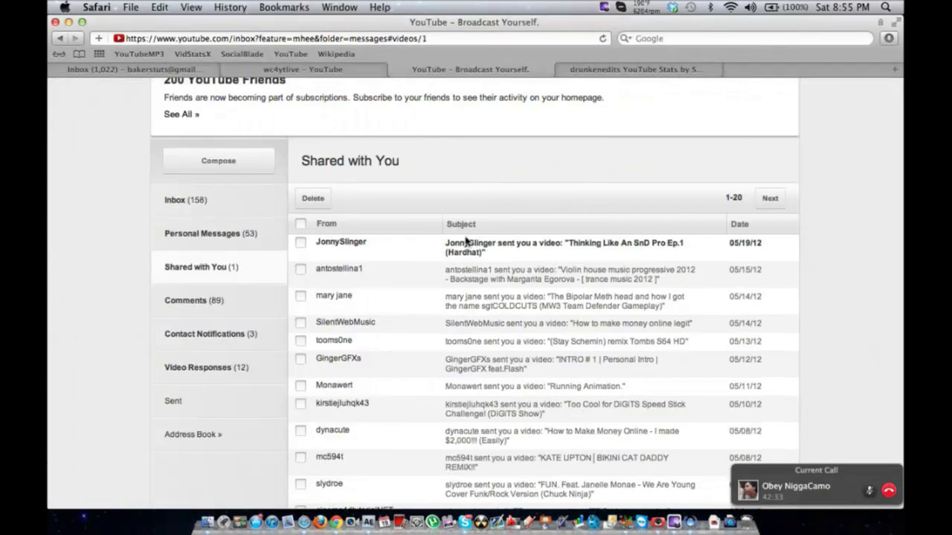
click(487, 247)
click(229, 315)
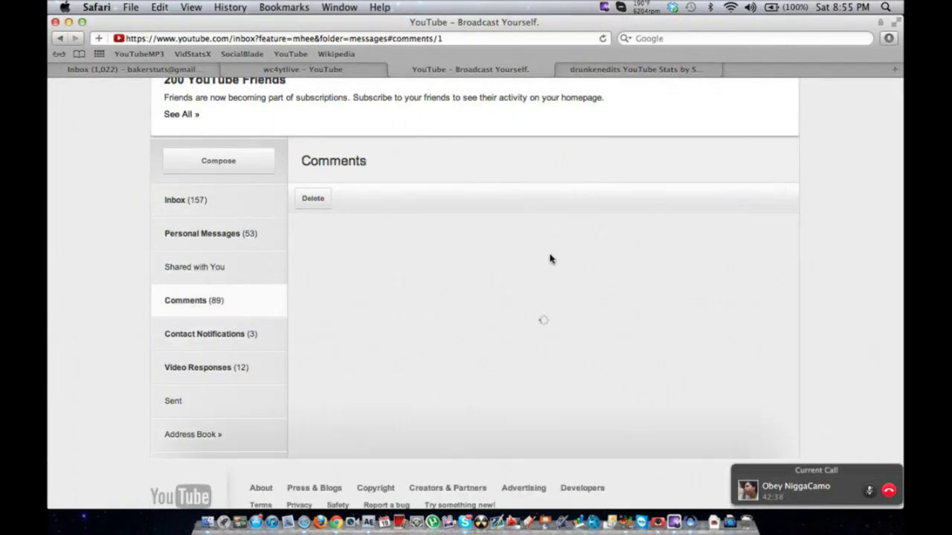
- Switch to Skype and read the unread messages in the favorite group chat
key(ctrl+Right)
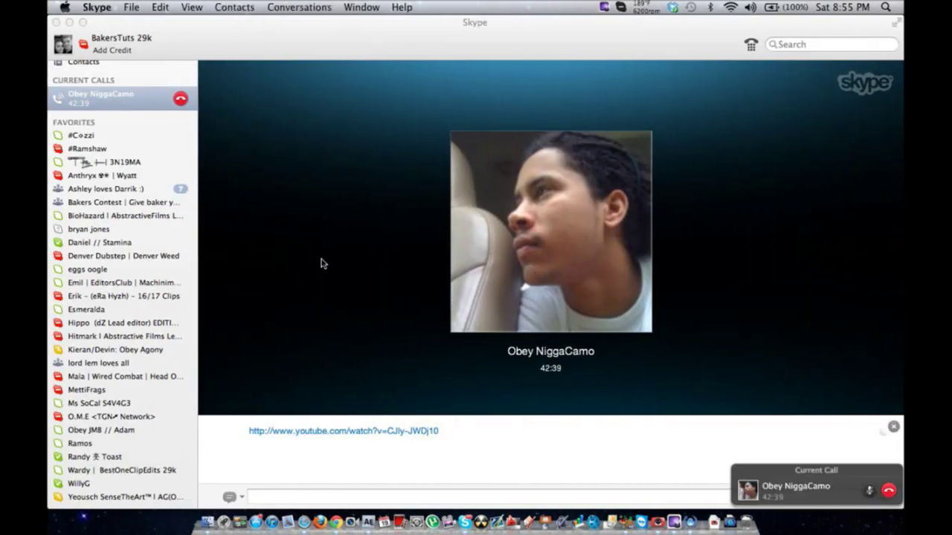
click(183, 188)
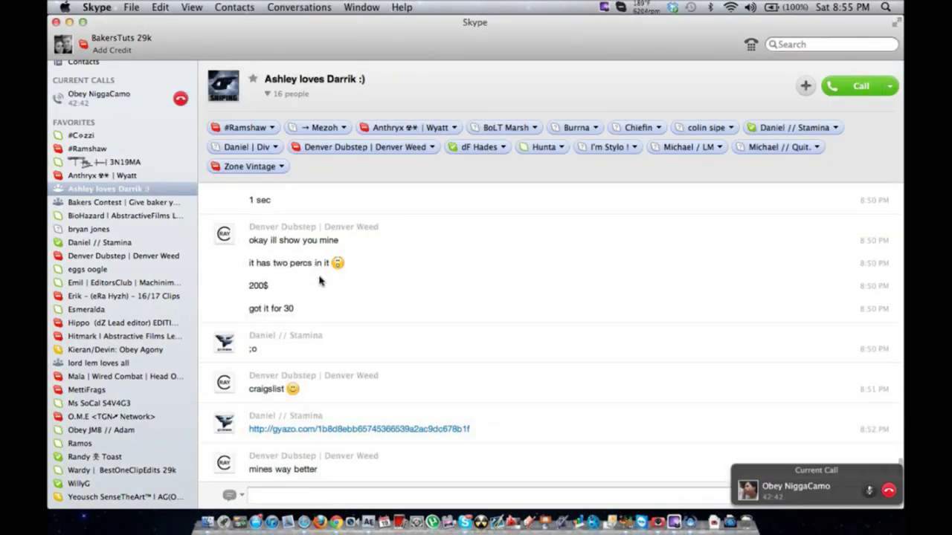
key(ctrl+Right)
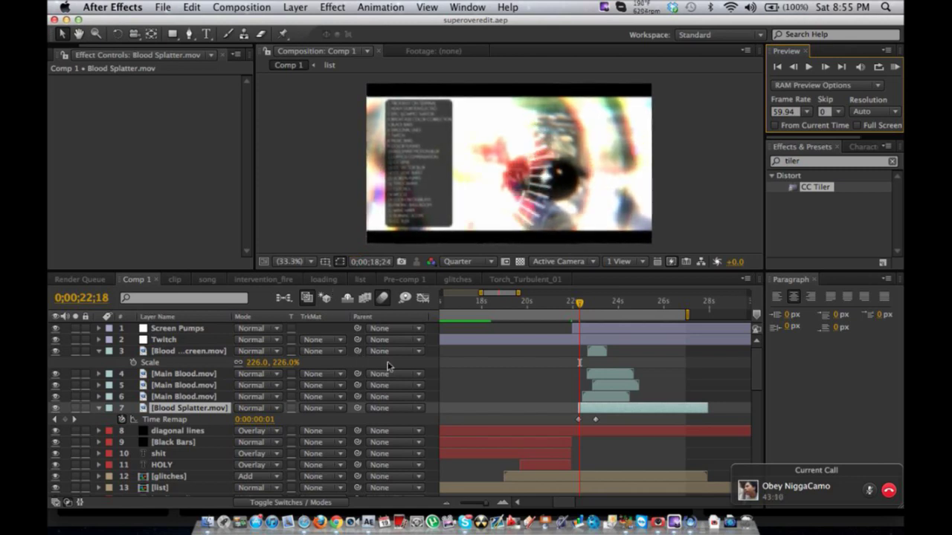
- Check the live broadcast in Wirecast and return to the YouTube inbox comments in Safari
key(ctrl+Up)
click(601, 334)
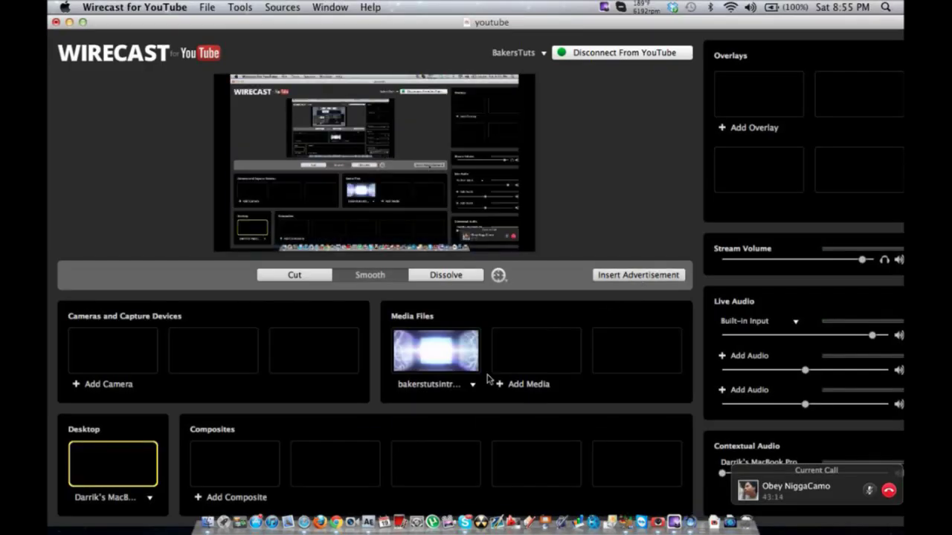
key(ctrl+Up)
click(369, 330)
key(ctrl+Left)
key(ctrl+Left)
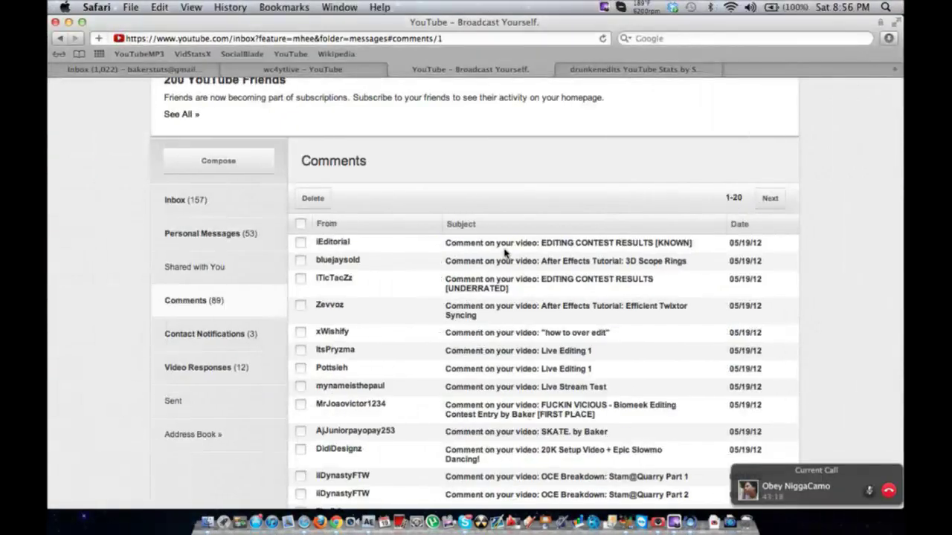
- Read the three newest video comments in the YouTube inbox
click(455, 243)
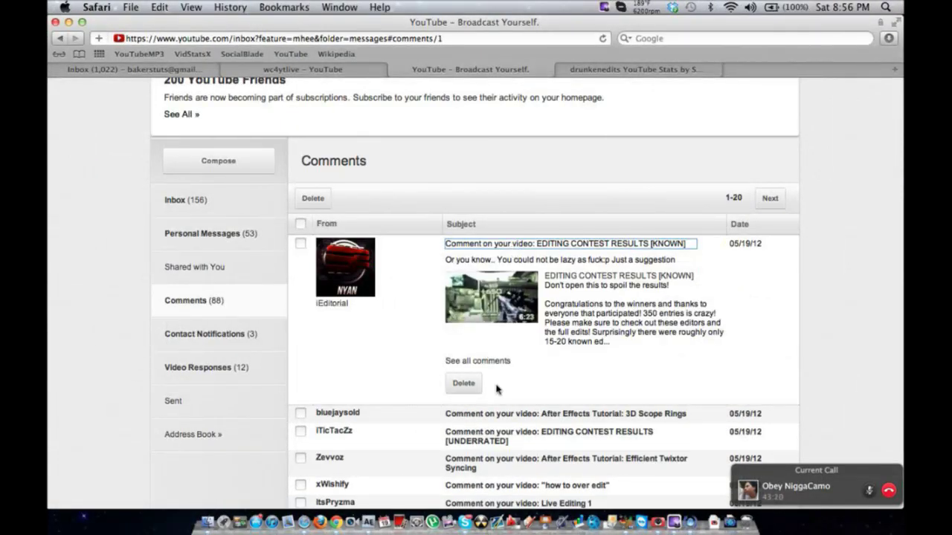
click(509, 414)
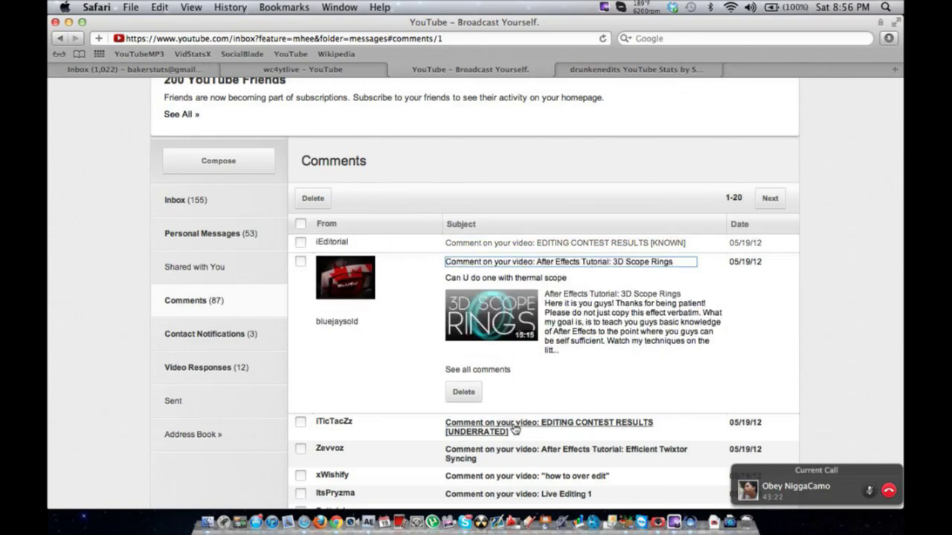
click(513, 431)
- Go to the own YouTube channel and open the Live Editing 1 stream page
scroll(664, 219, up, 3)
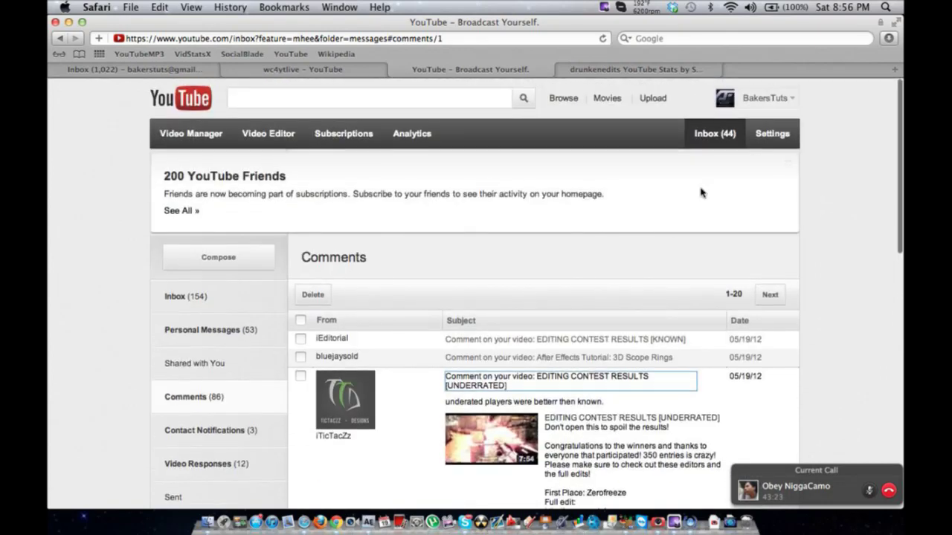
click(771, 105)
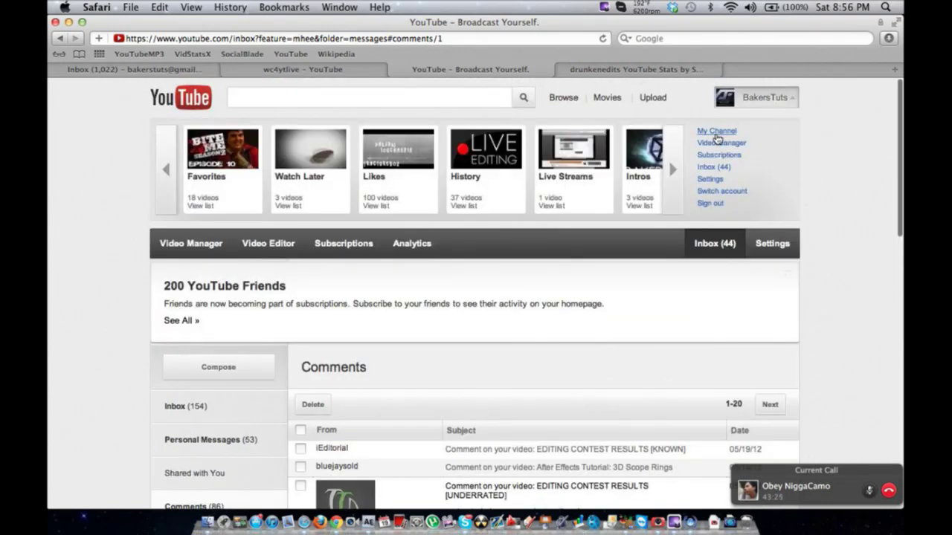
click(716, 133)
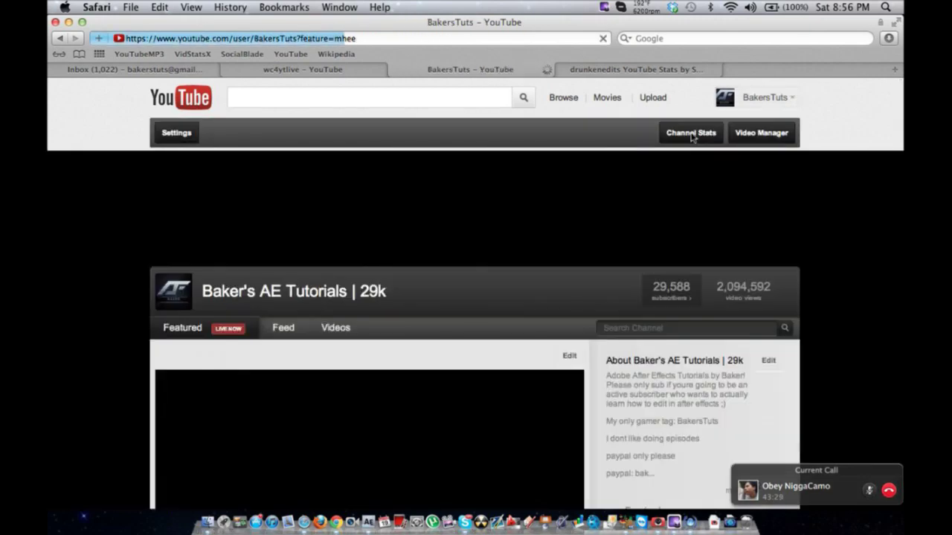
scroll(146, 309, down, 5)
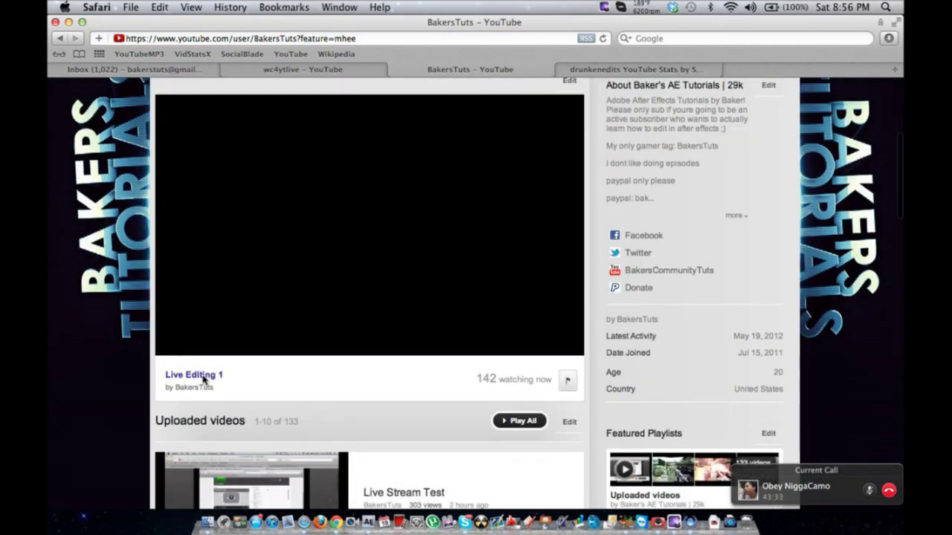
scroll(208, 377, down, 1)
click(211, 375)
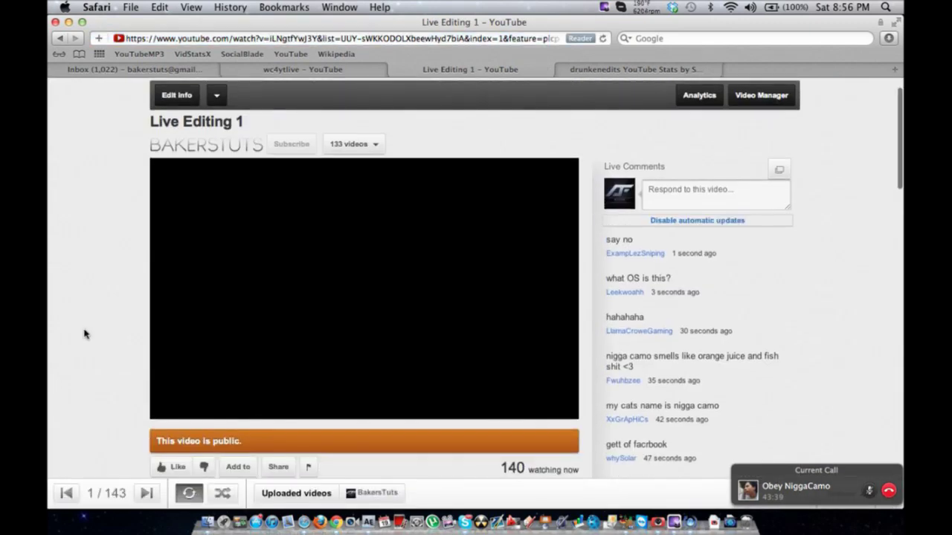
- Read back through the live comments of the Live Editing 1 stream and mute its player
scroll(681, 336, down, 5)
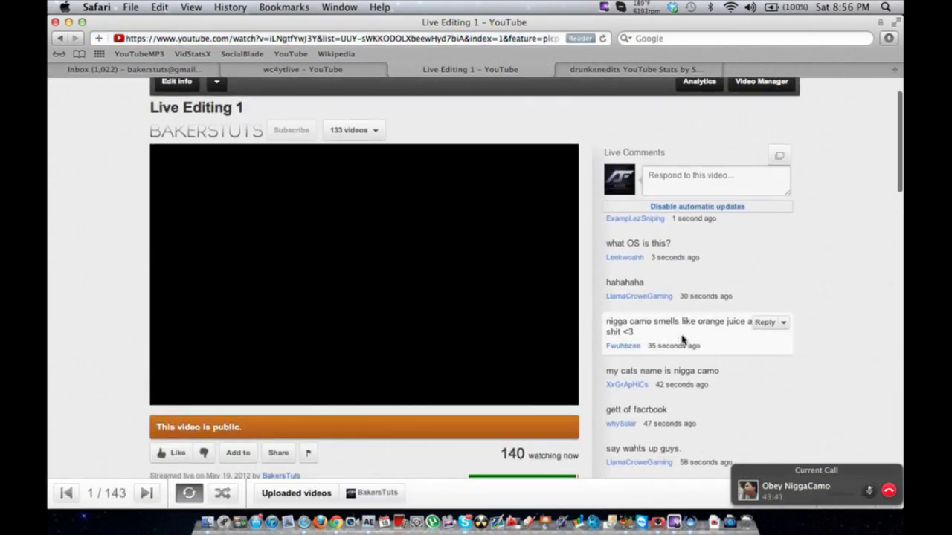
scroll(681, 336, down, 3)
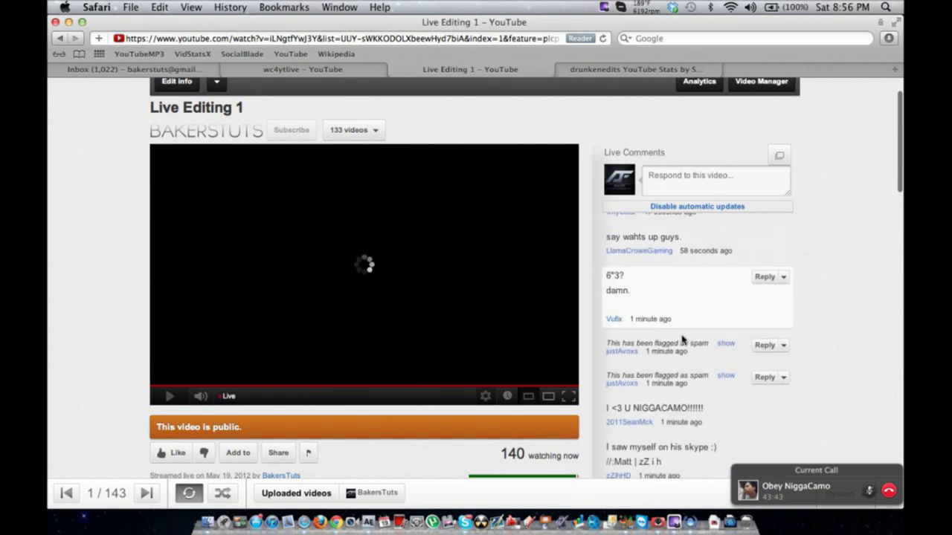
scroll(681, 339, down, 4)
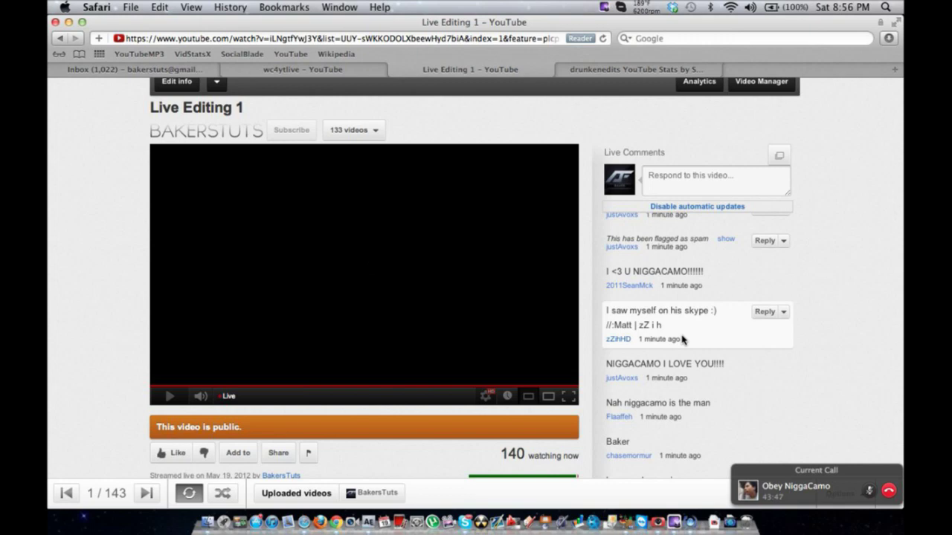
scroll(682, 340, down, 1)
scroll(682, 336, down, 3)
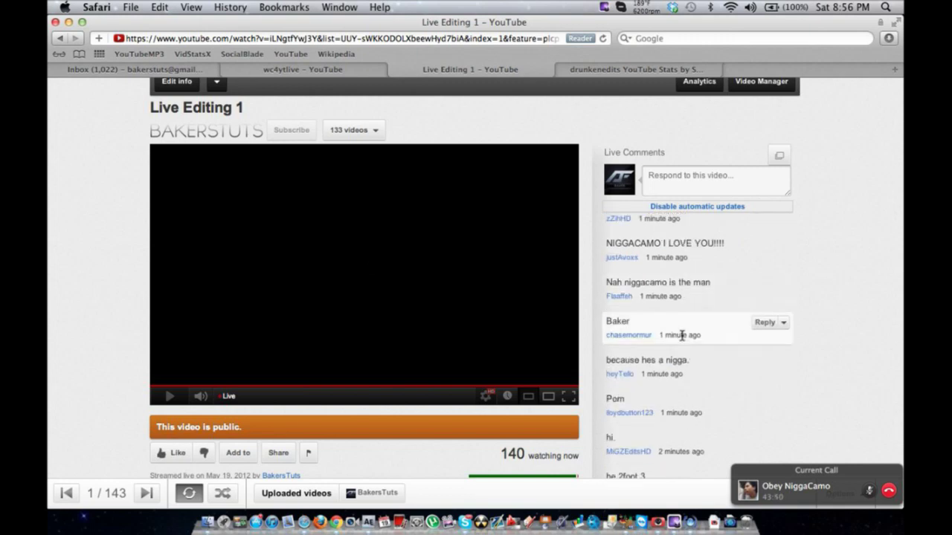
scroll(682, 336, down, 2)
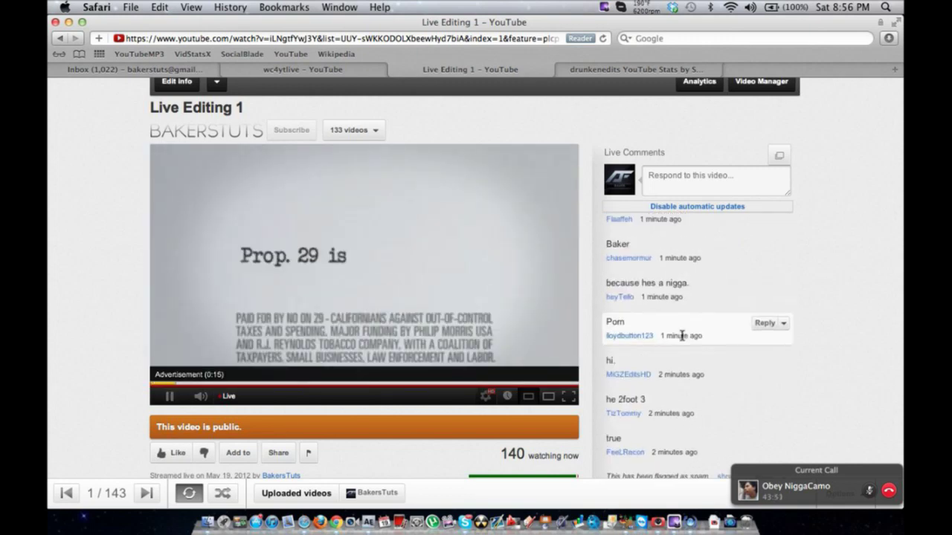
scroll(649, 371, down, 3)
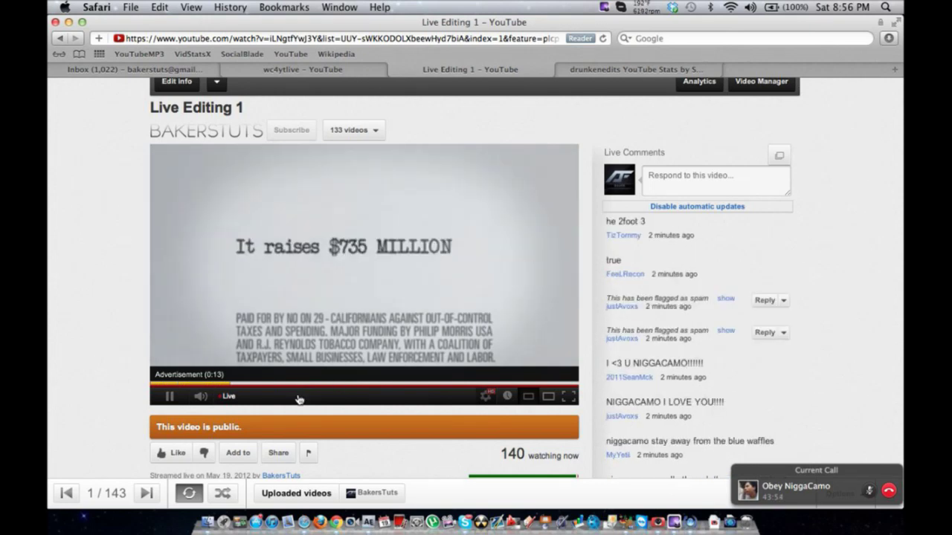
click(200, 399)
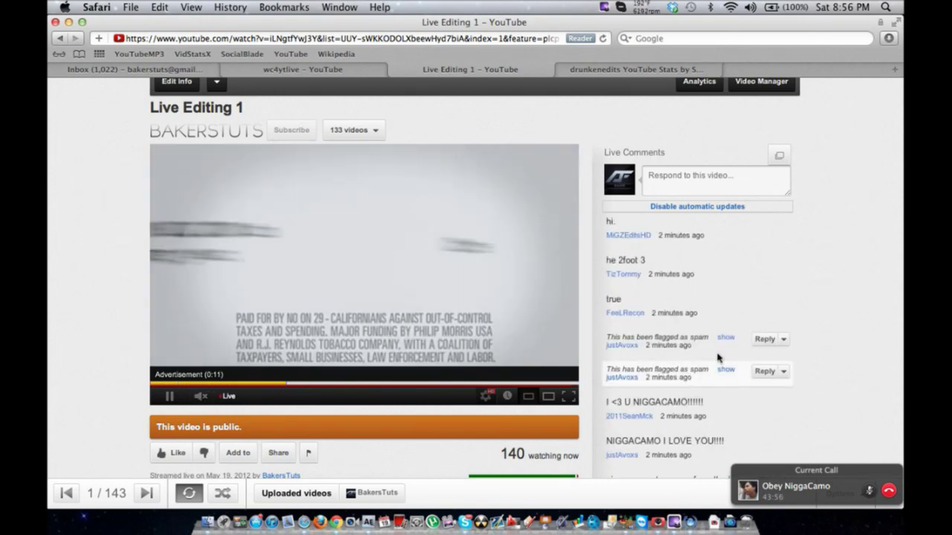
- Look over the rest of the stream page, including its description, suggested videos and newest live comments
scroll(845, 350, down, 2)
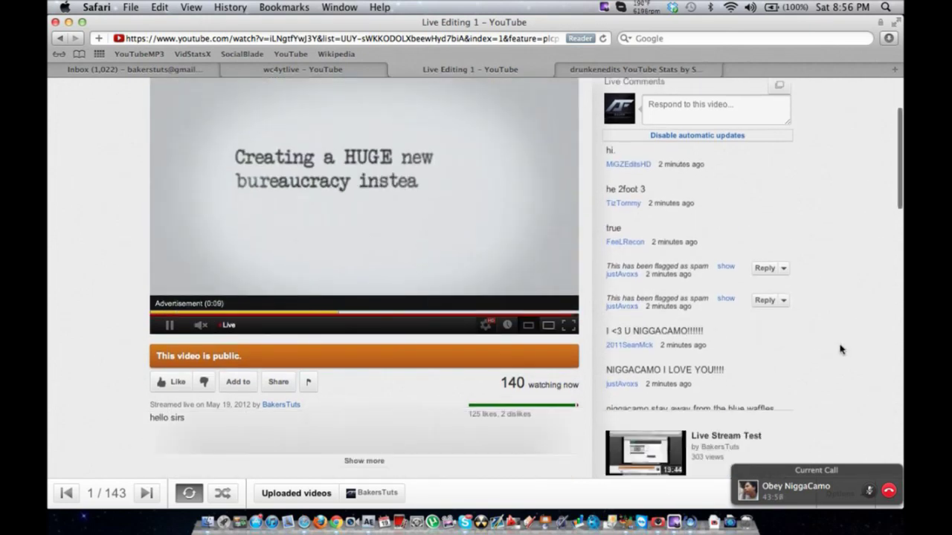
scroll(687, 304, down, 3)
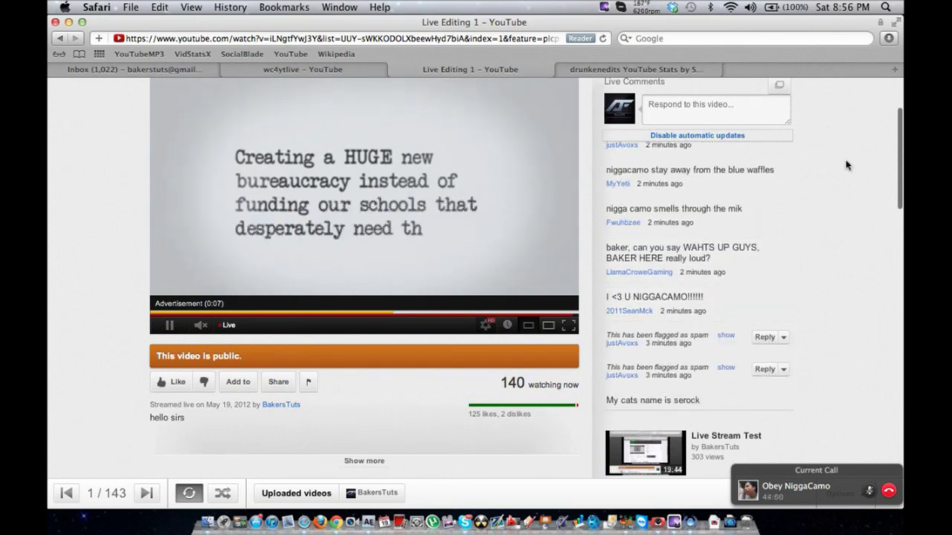
scroll(844, 163, up, 4)
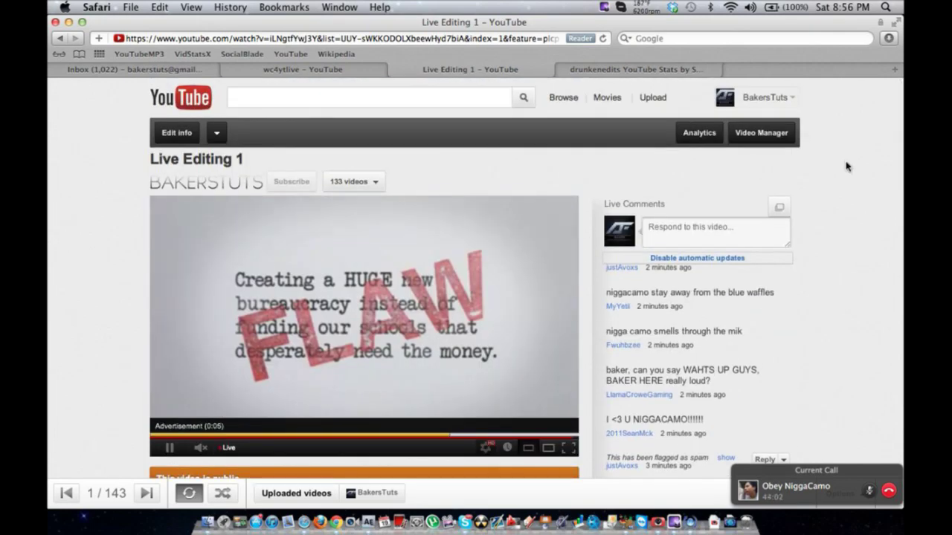
scroll(845, 186, down, 2)
scroll(844, 210, down, 10)
scroll(845, 210, up, 5)
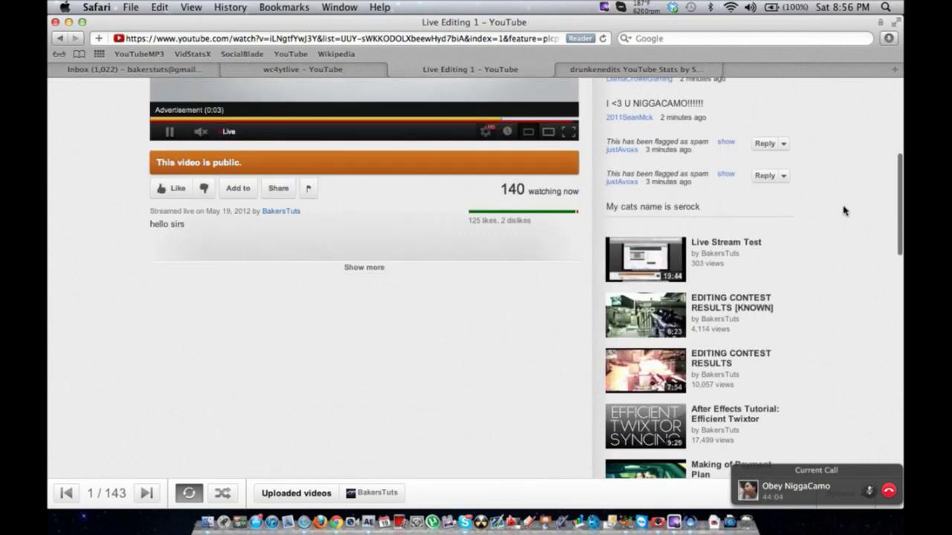
scroll(843, 210, up, 5)
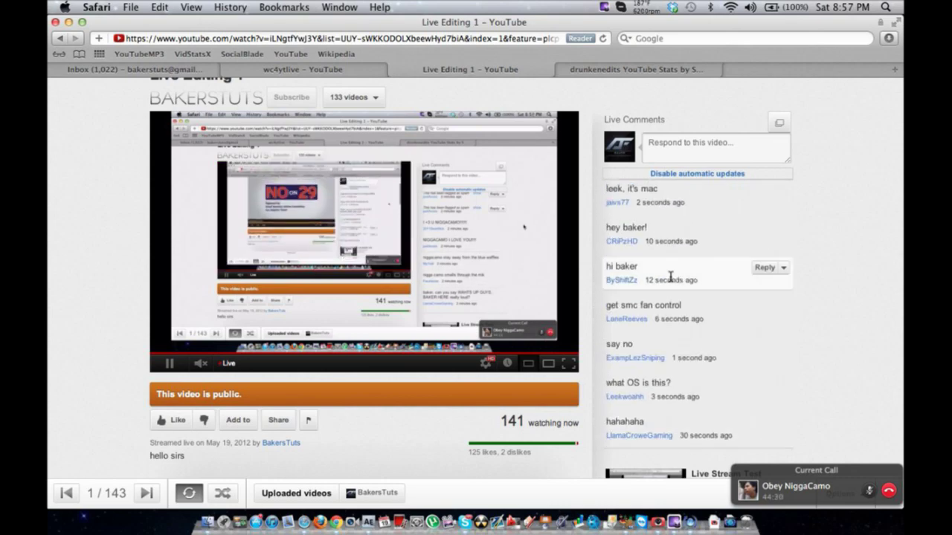
scroll(670, 277, up, 3)
scroll(859, 290, down, 4)
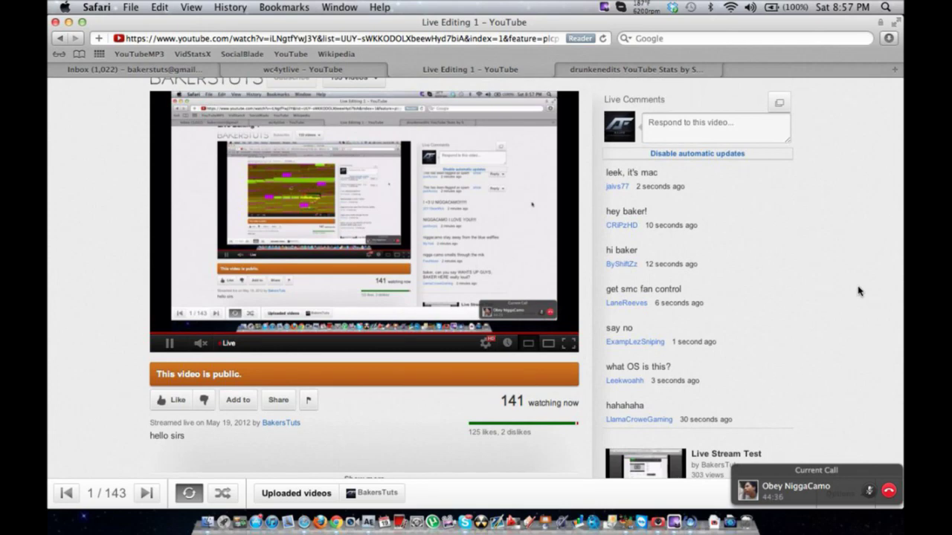
scroll(858, 291, up, 2)
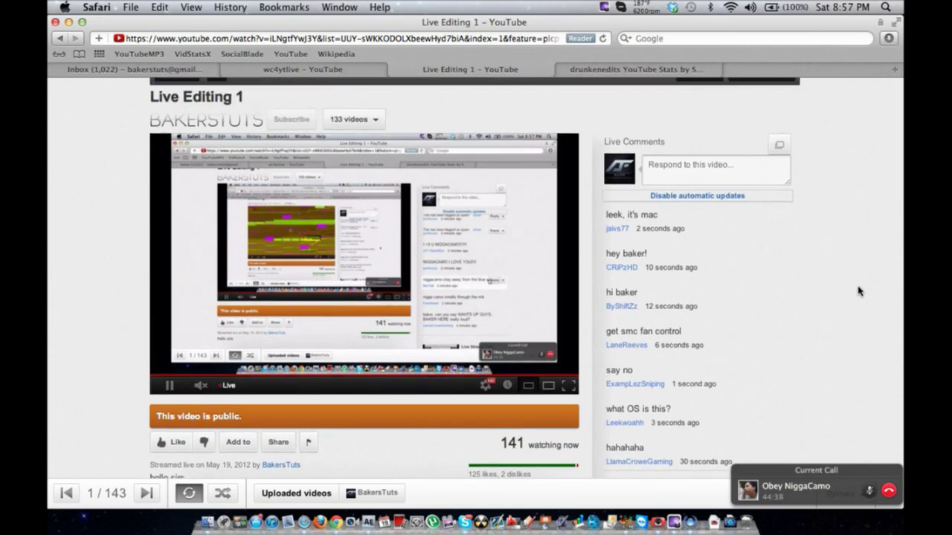
- Check the Skype group chat and the preview progress in After Effects
key(super+Tab)
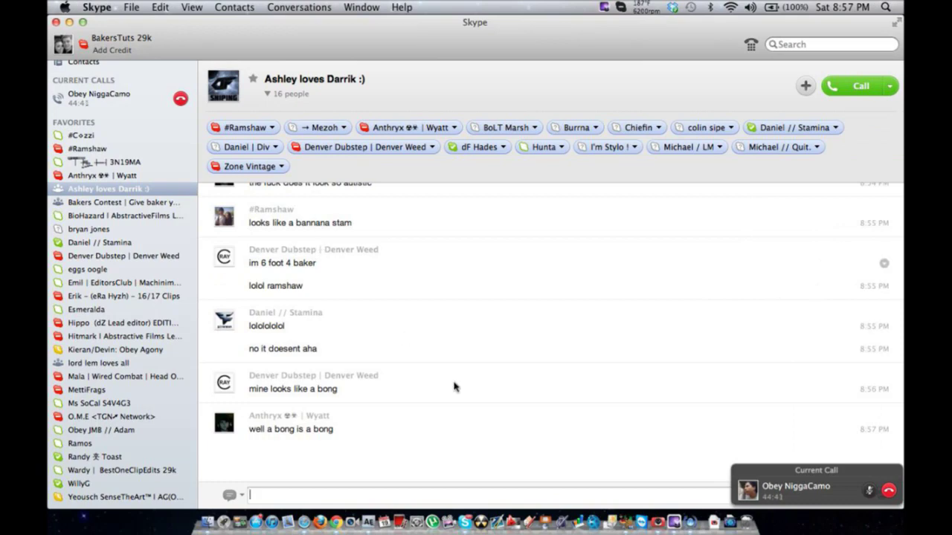
key(ctrl+Right)
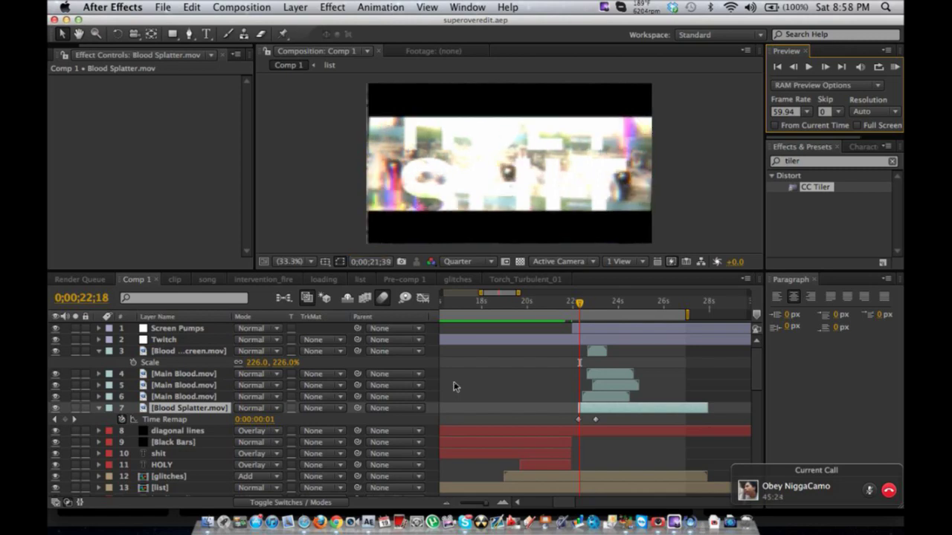
key(ctrl+Left)
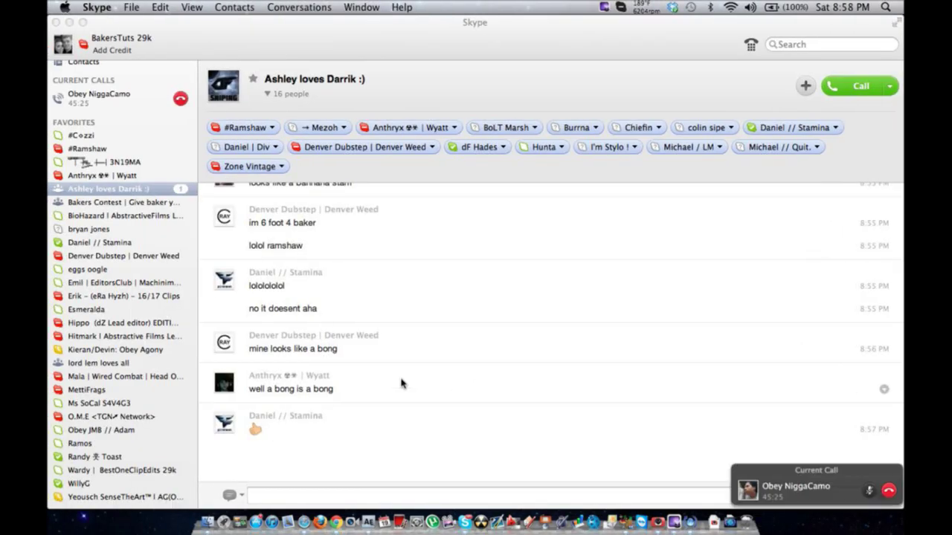
- Switch to Safari and post the live comment "i dont smoke" on the Live Editing 1 stream page
key(ctrl+Left)
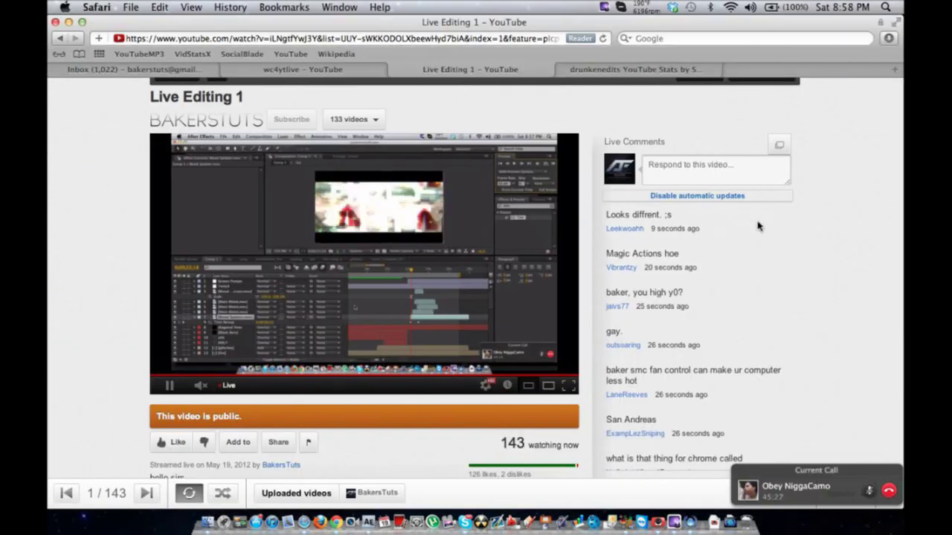
click(695, 173)
text(i)
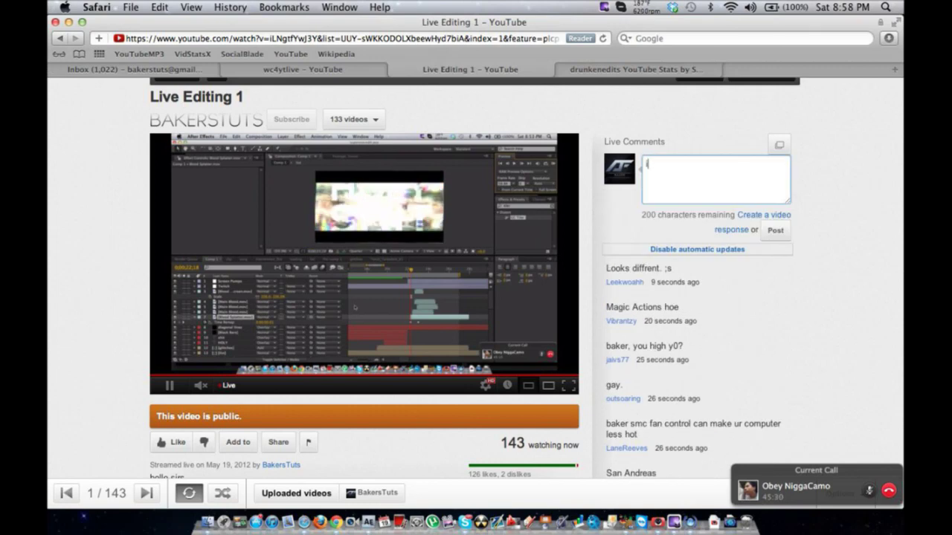
text( dont smoke)
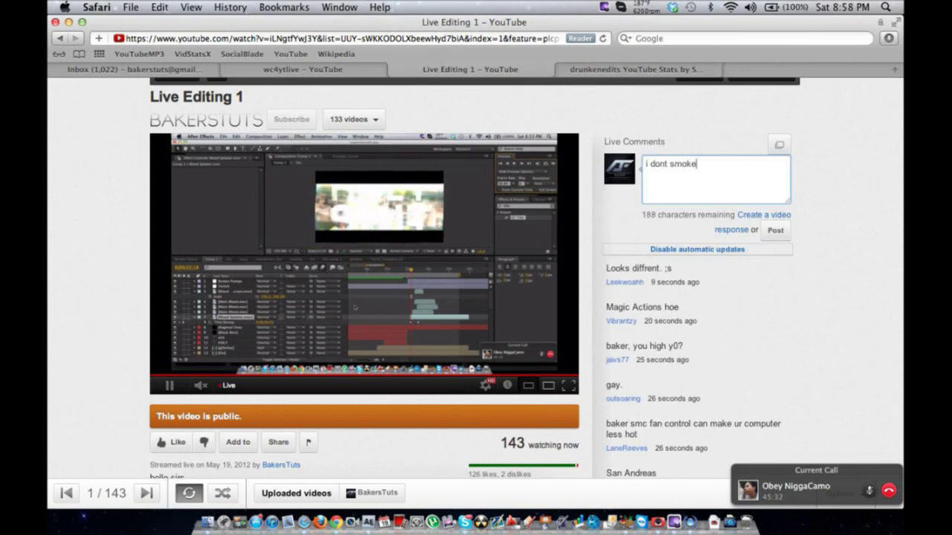
click(774, 231)
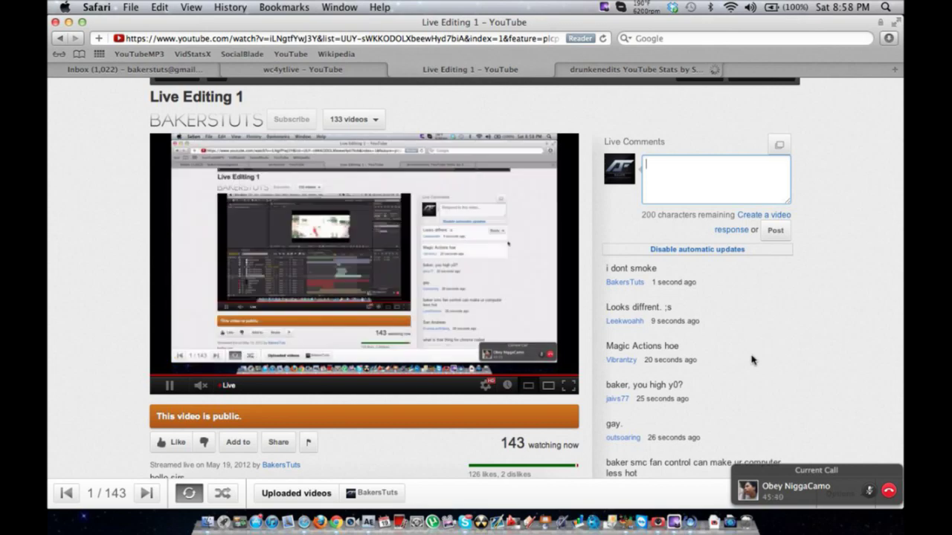
- Read the newest live comments and check the smcFanControl fan speed and active setting
scroll(751, 360, down, 2)
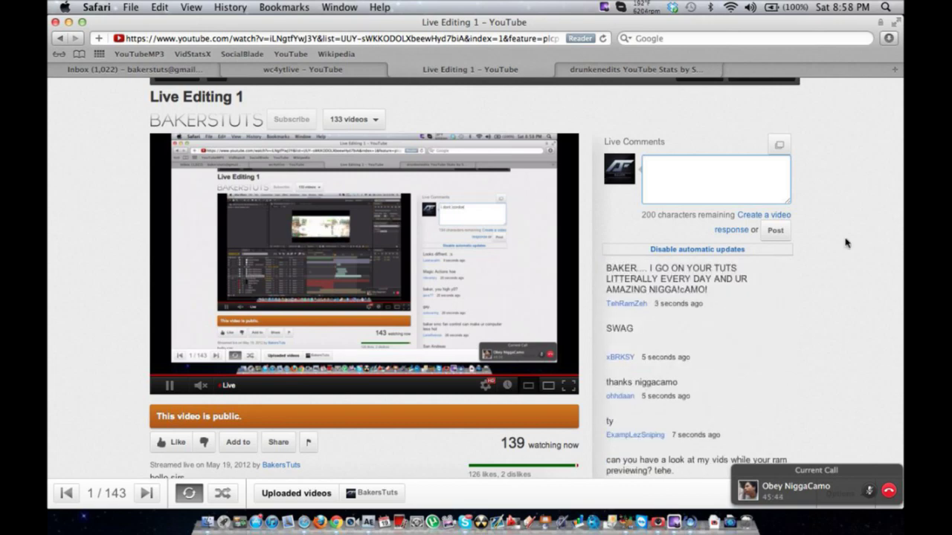
scroll(845, 244, up, 1)
click(647, 8)
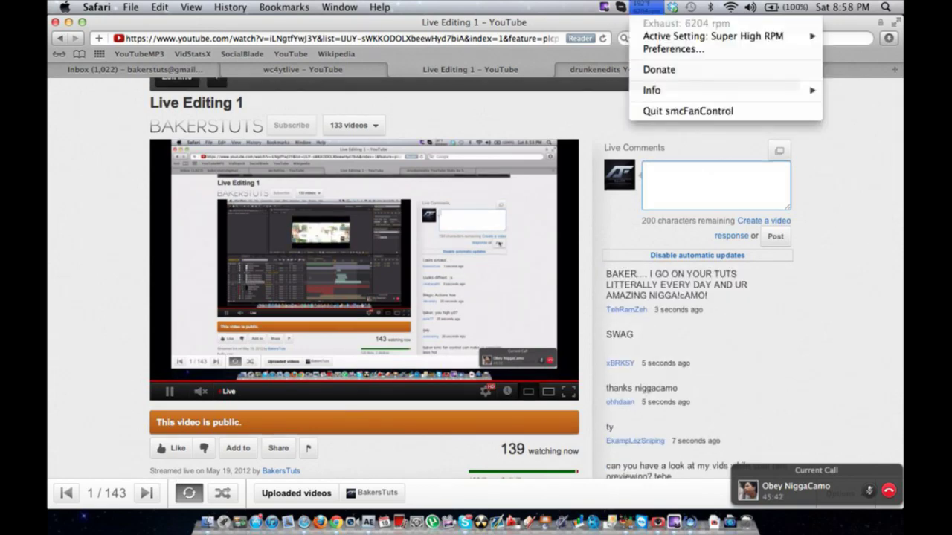
click(742, 128)
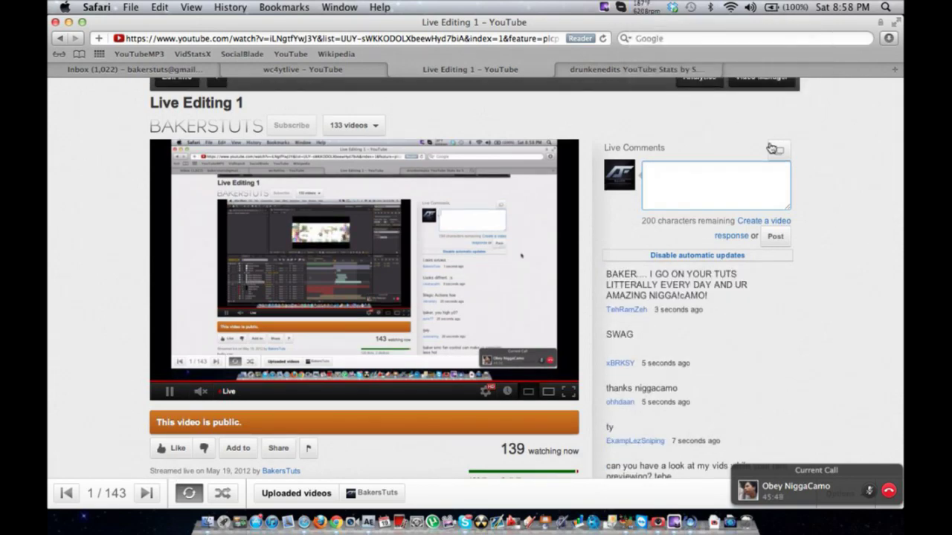
click(843, 189)
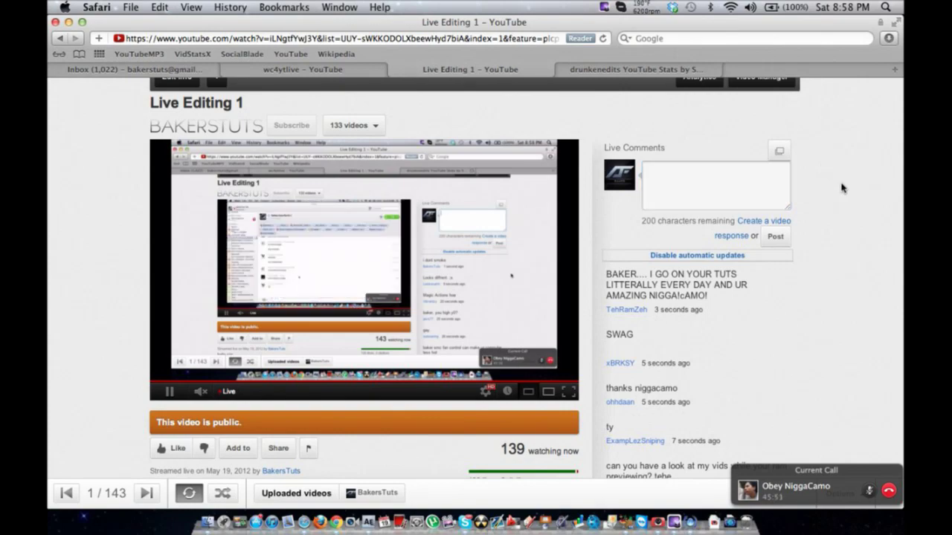
- Switch to After Effects, enlarge the Composition viewer by shrinking the timeline and Effect Controls areas, and raise the system volume
key(ctrl+Right)
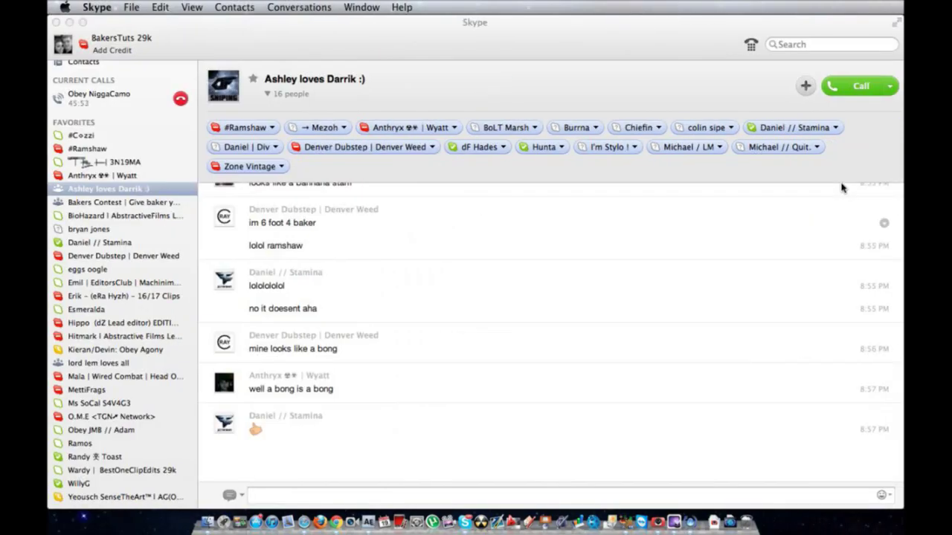
key(ctrl+Right)
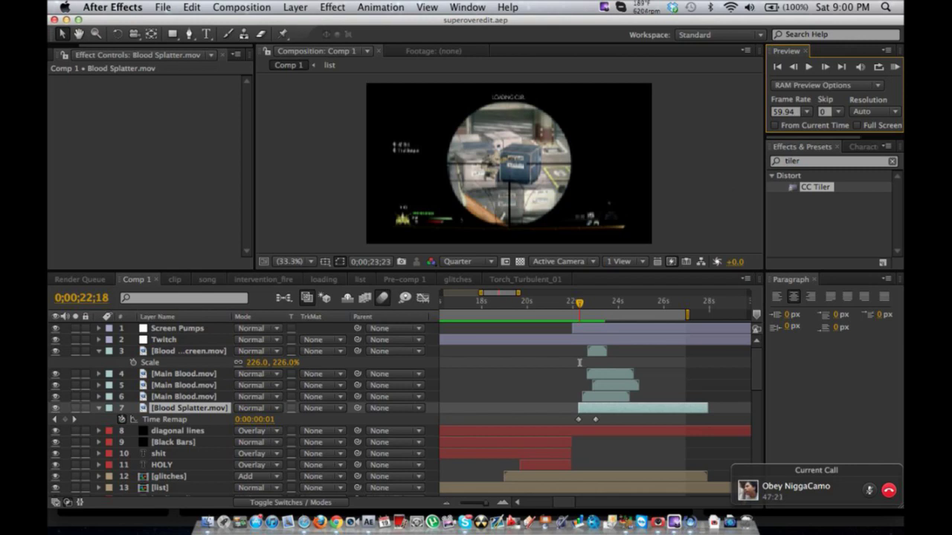
key(XF86AudioRaiseVolume)
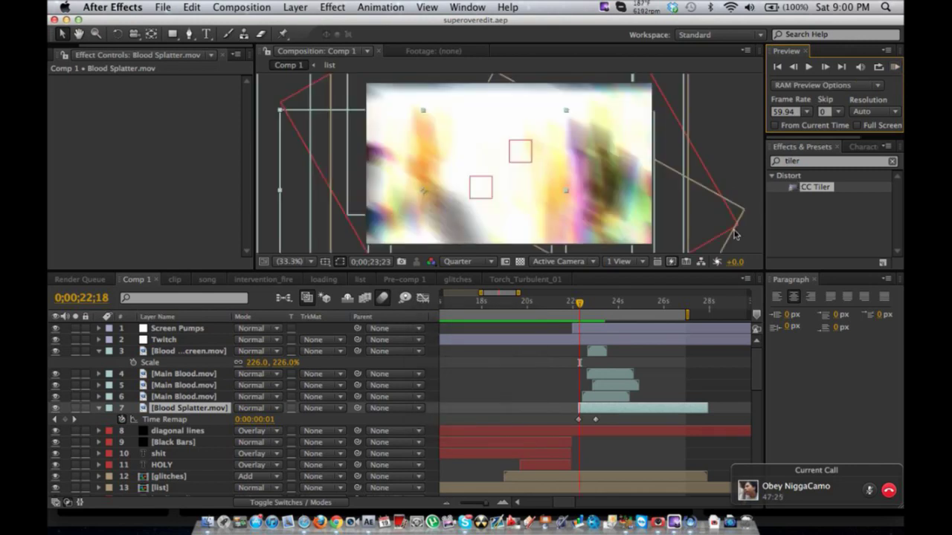
drag(660, 271, 659, 403)
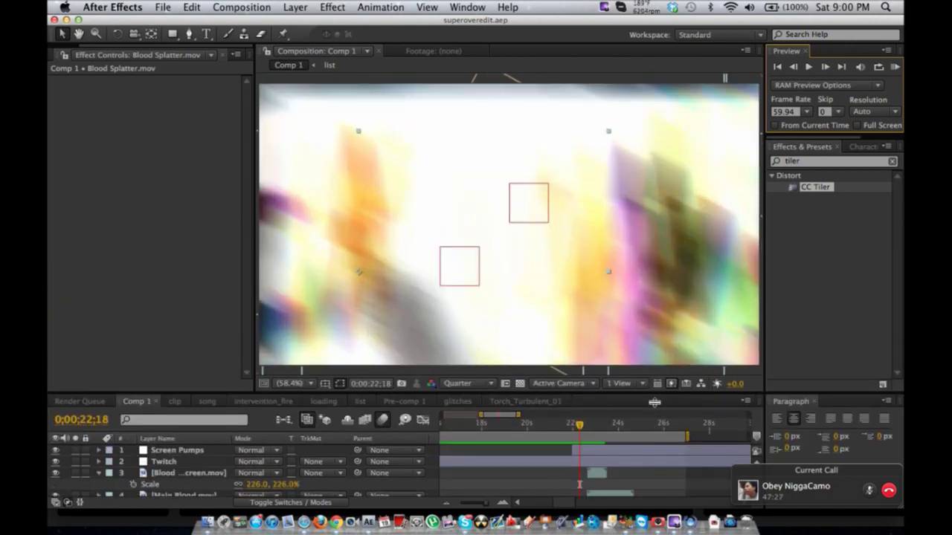
drag(255, 296, 173, 285)
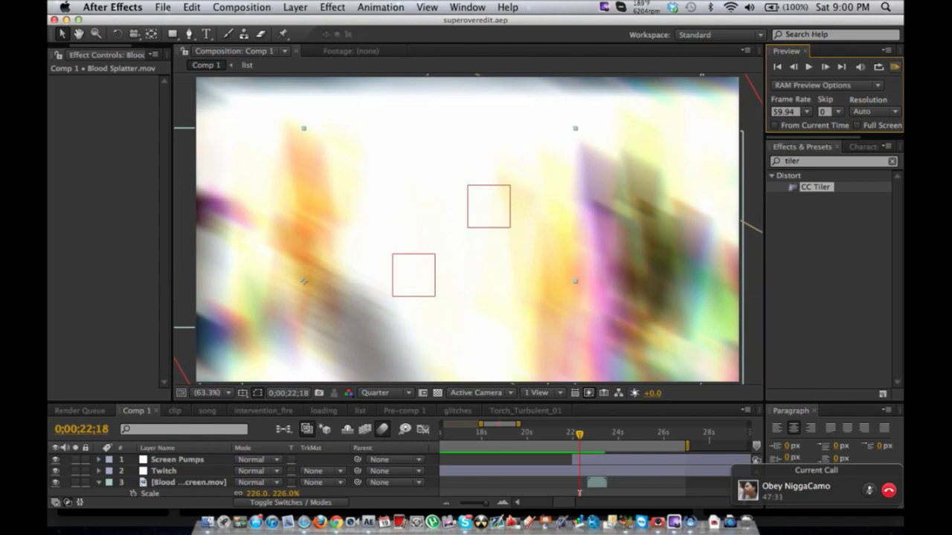
key(XF86AudioRaiseVolume)
key(XF86AudioRaiseVolume)
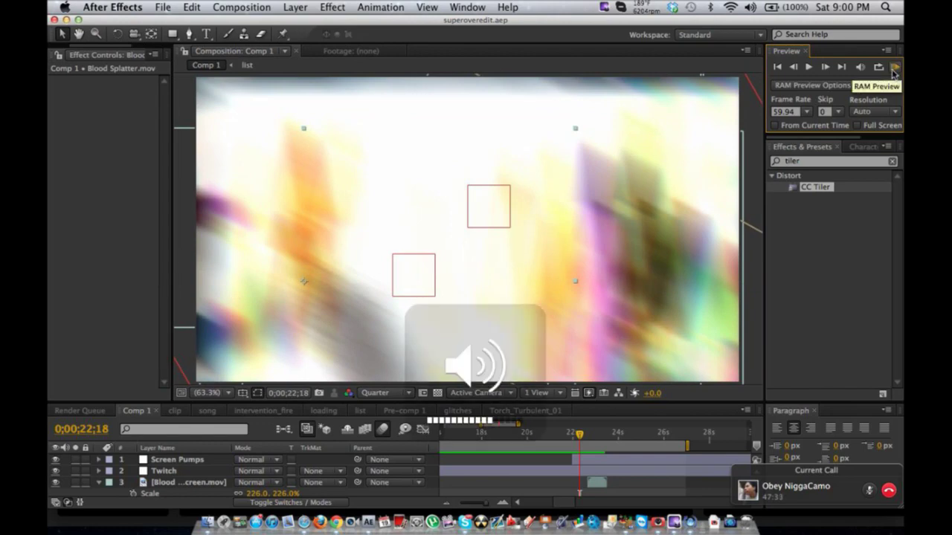
- Check the newest live comments on the YouTube stream page and return to After Effects
key(ctrl+Left)
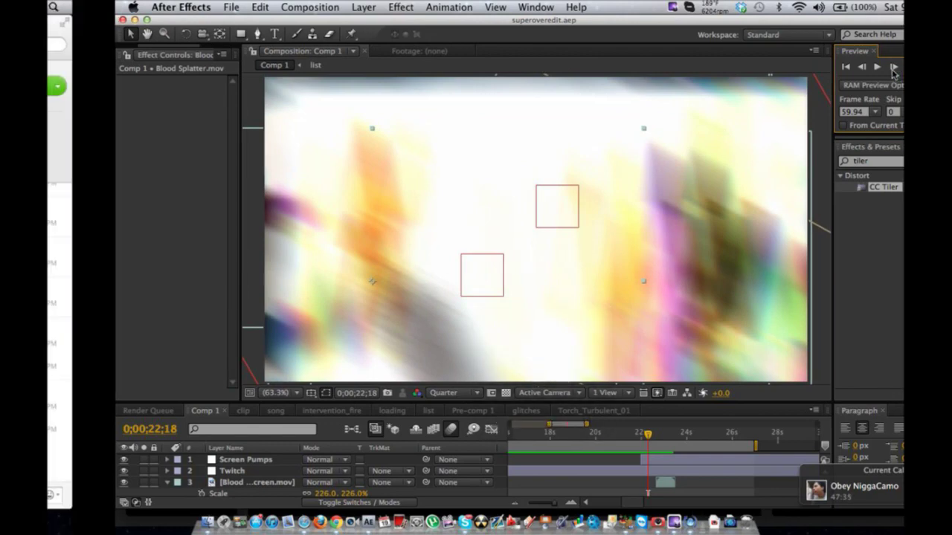
key(ctrl+Left)
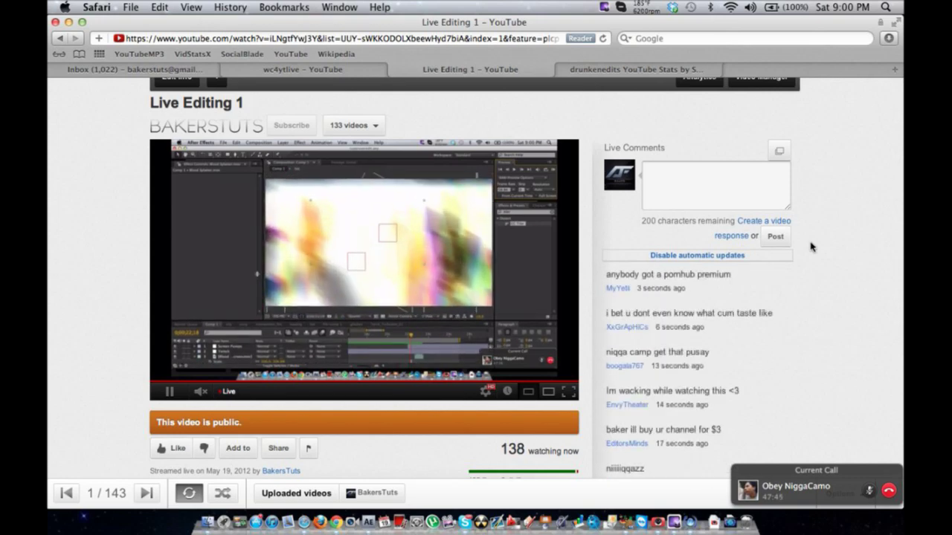
key(ctrl+Right)
key(ctrl+Right)
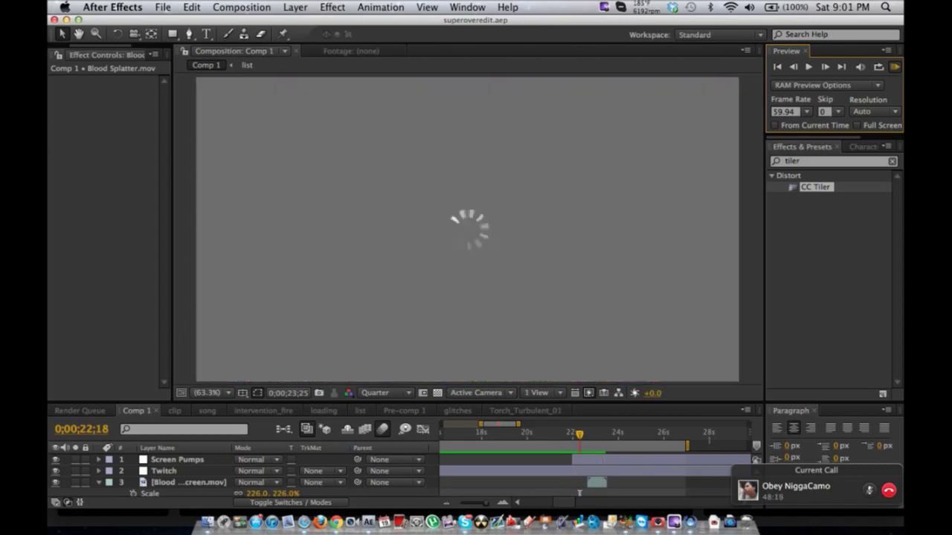
- Watch the RAM preview of Comp 1 while adjusting the system volume
key(XF86AudioLowerVolume)
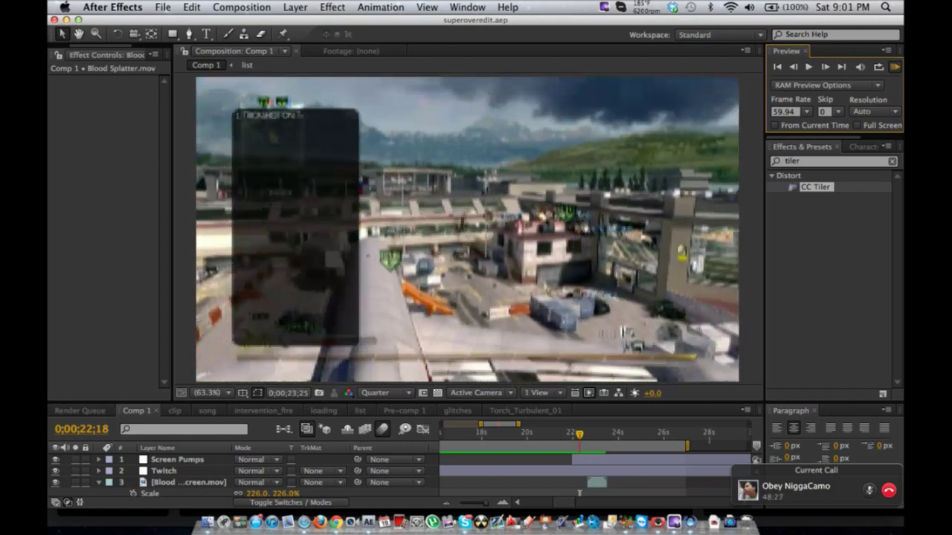
key(XF86AudioLowerVolume)
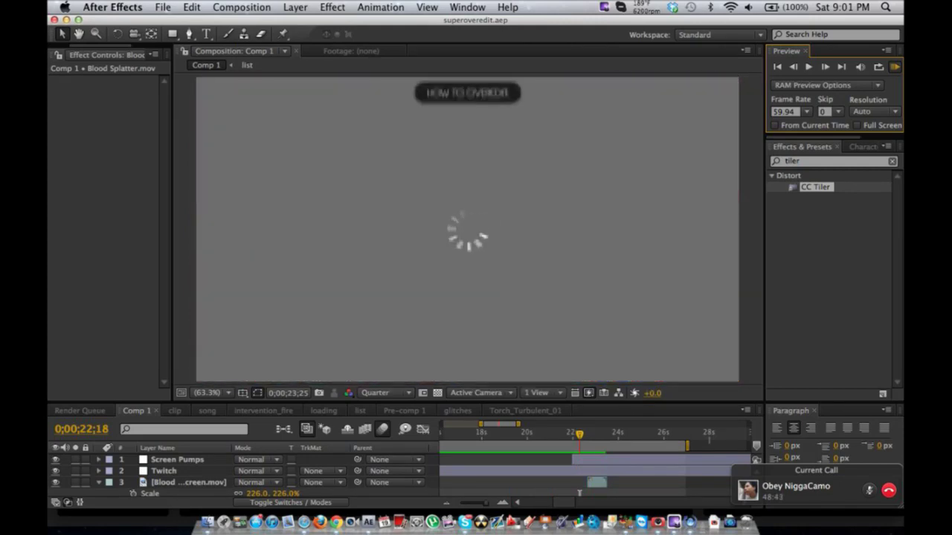
key(XF86AudioRaiseVolume)
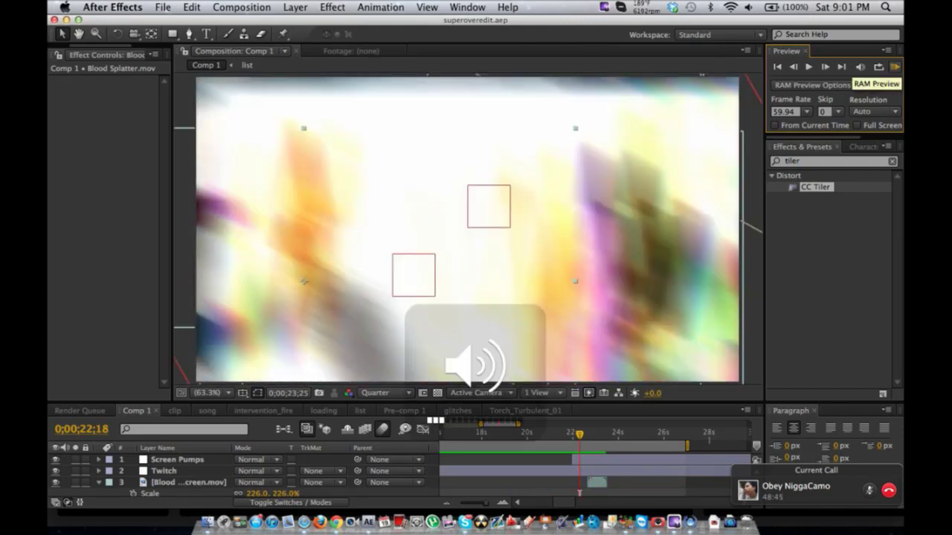
- Move the current time to 0;00;25;54 and enlarge the timeline and Effect Controls areas again
click(639, 436)
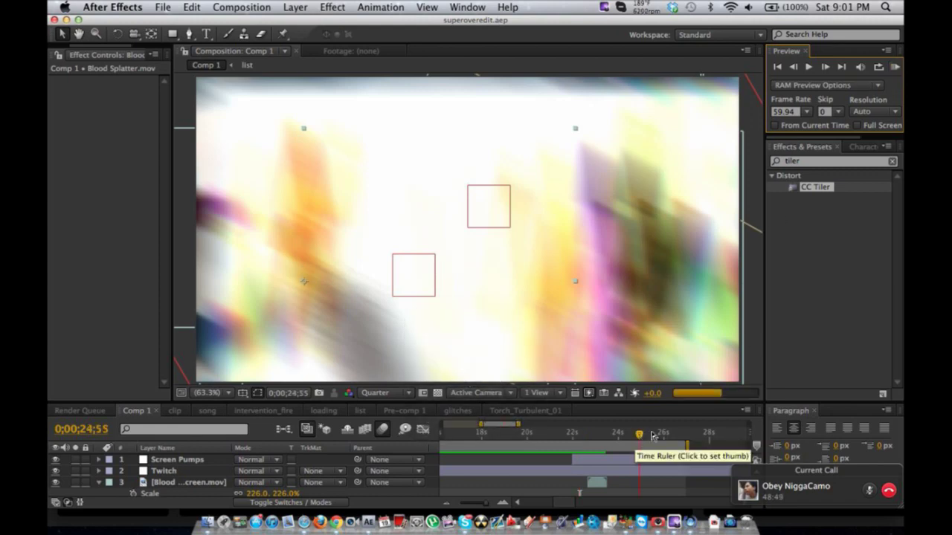
click(663, 435)
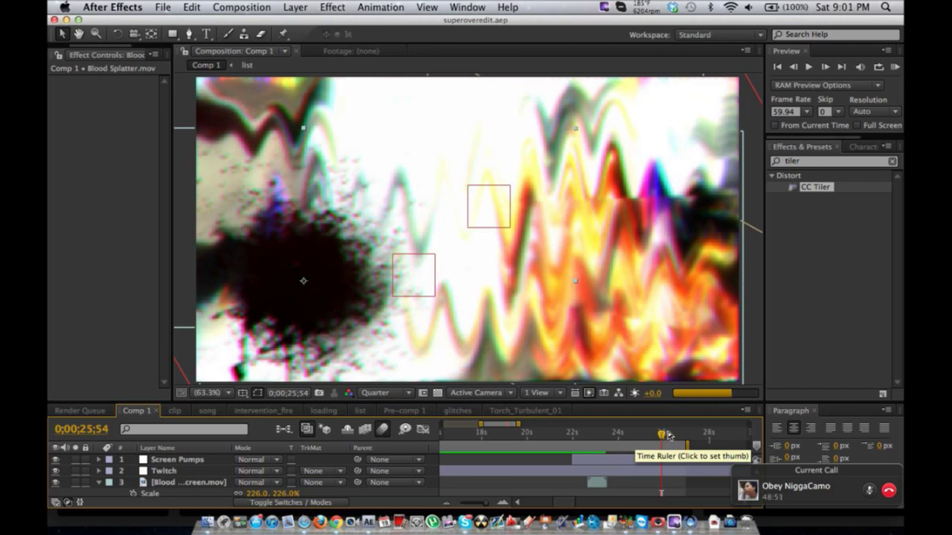
key(XF86AudioRaiseVolume)
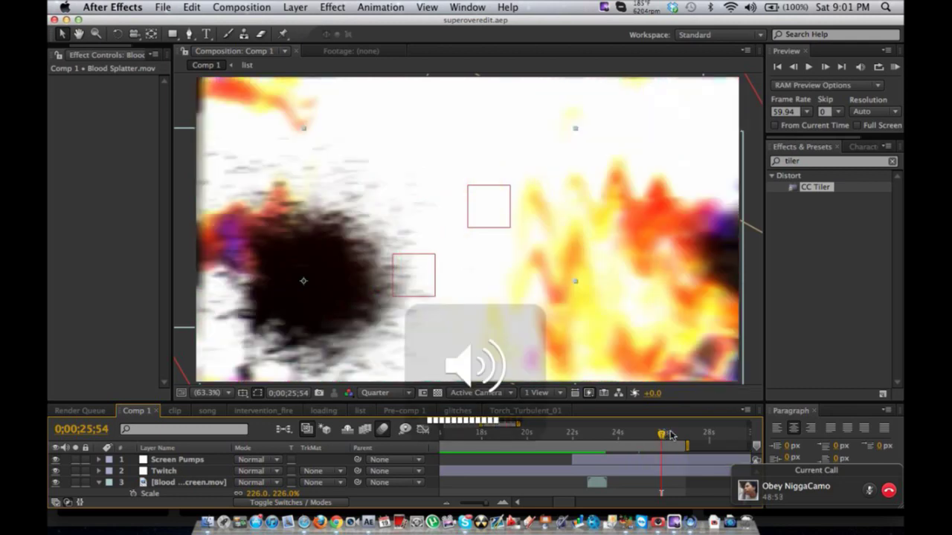
scroll(657, 481, down, 1)
scroll(657, 481, down, 4)
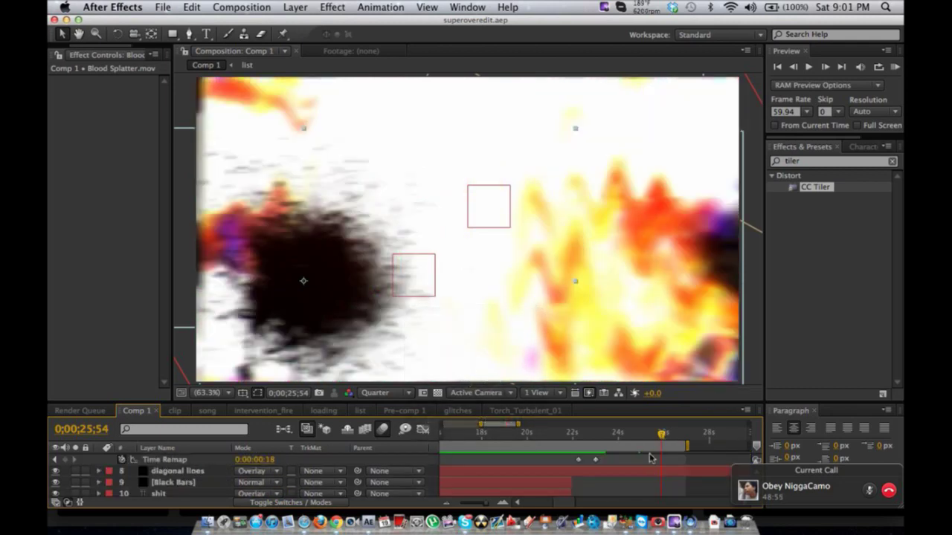
drag(651, 402, 667, 278)
drag(191, 210, 288, 208)
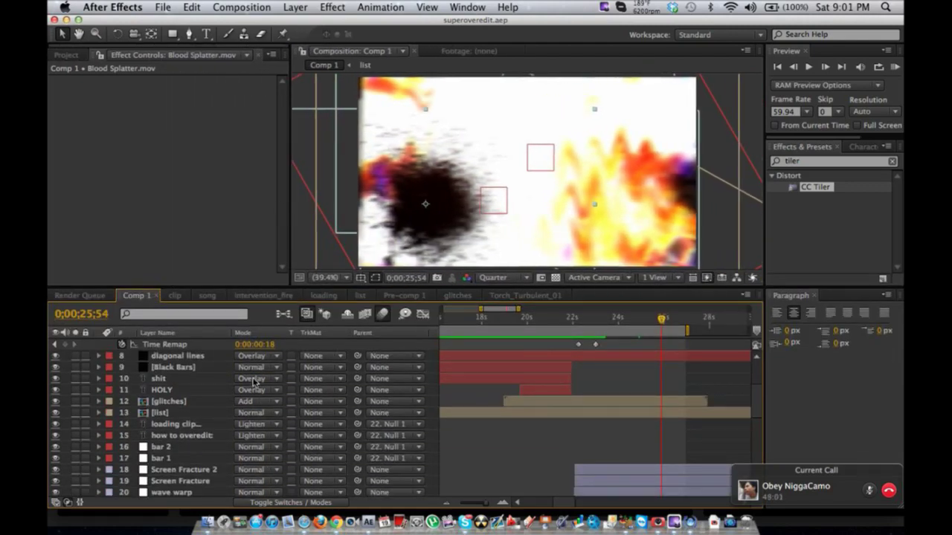
- Move the wave warp layer's last Wave Height keyframe earlier to just after 24 s and check the frame at 0;00;26;43
scroll(253, 381, up, 1)
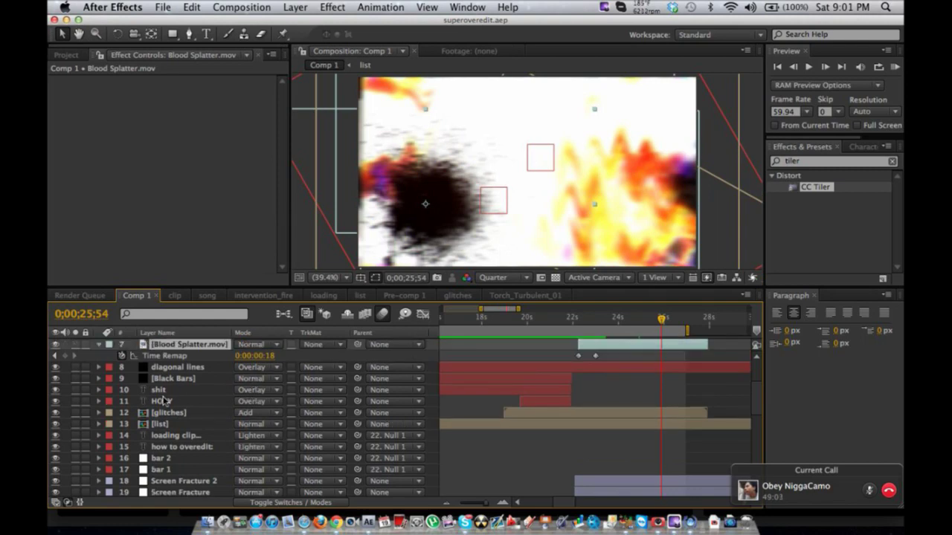
scroll(163, 401, up, 5)
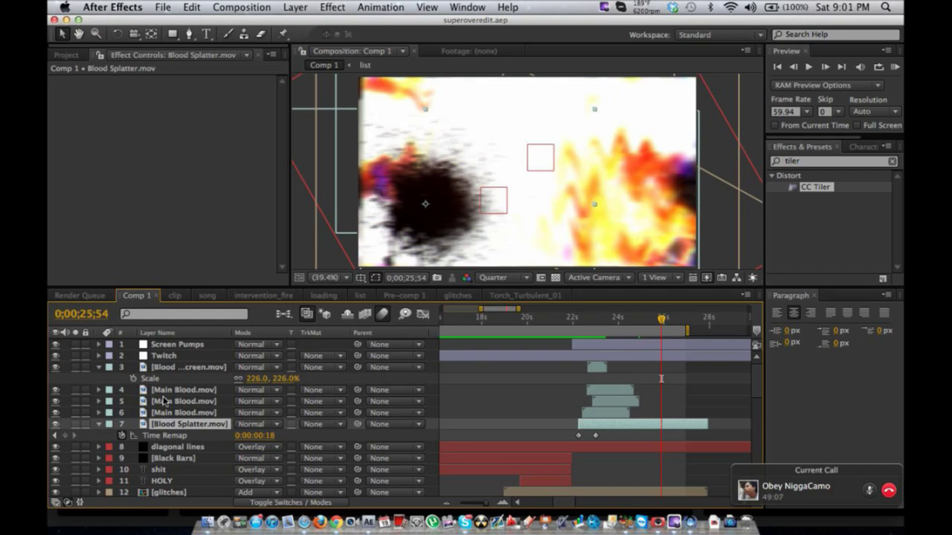
scroll(171, 409, down, 7)
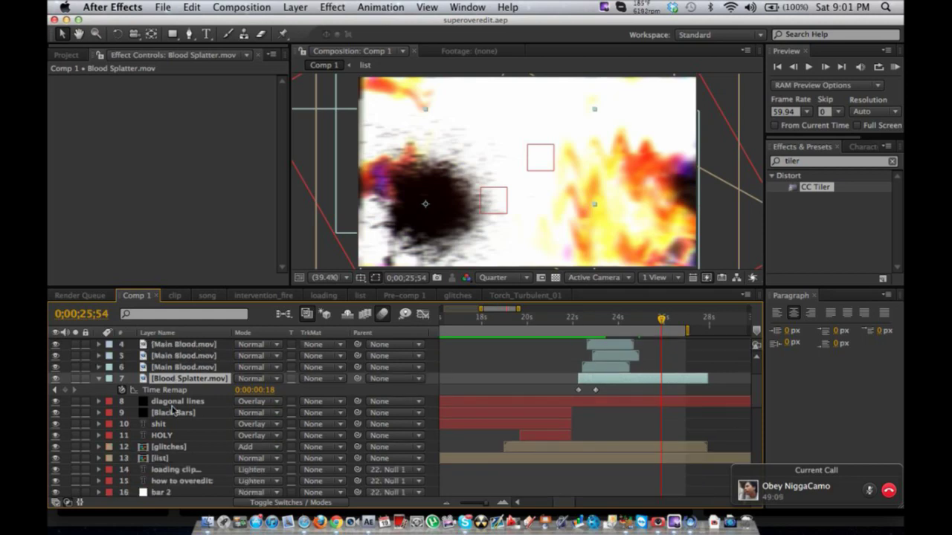
scroll(171, 412, down, 5)
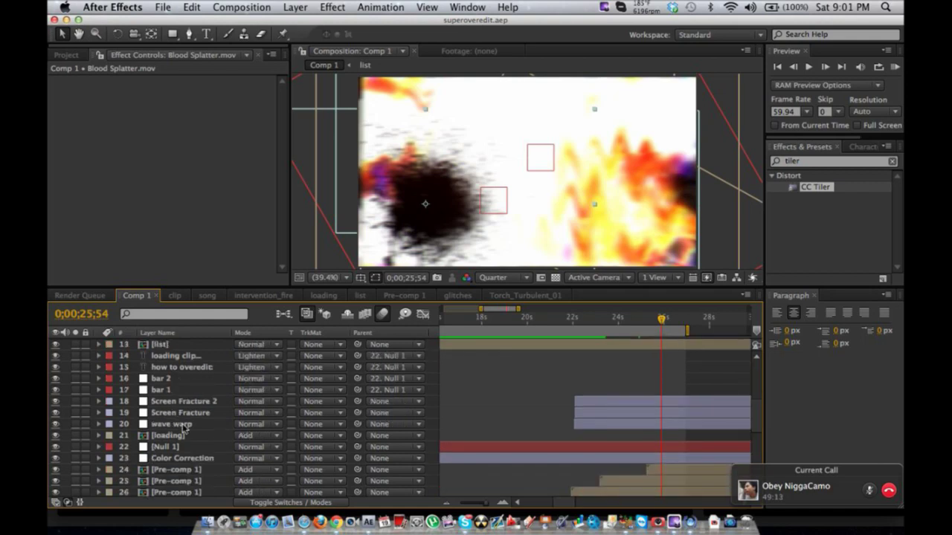
click(182, 424)
key(u)
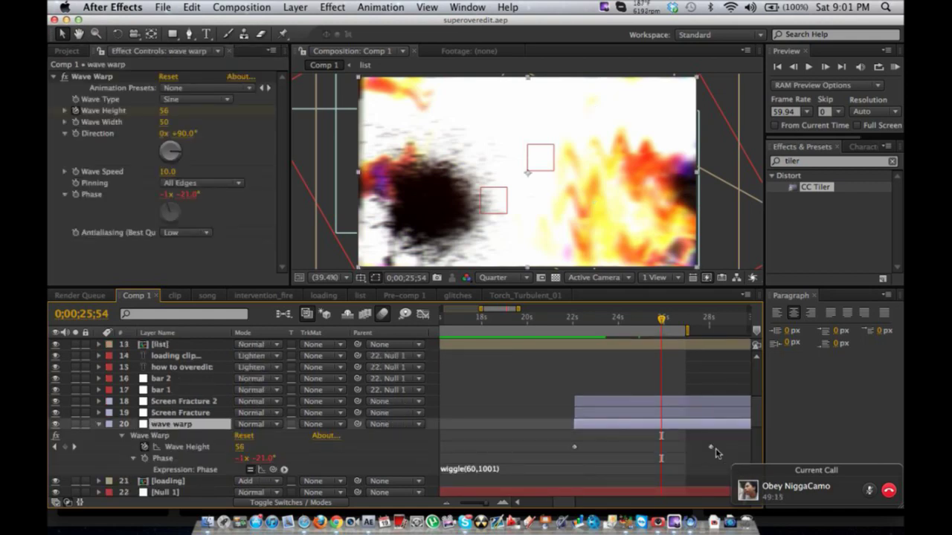
drag(710, 450, 622, 449)
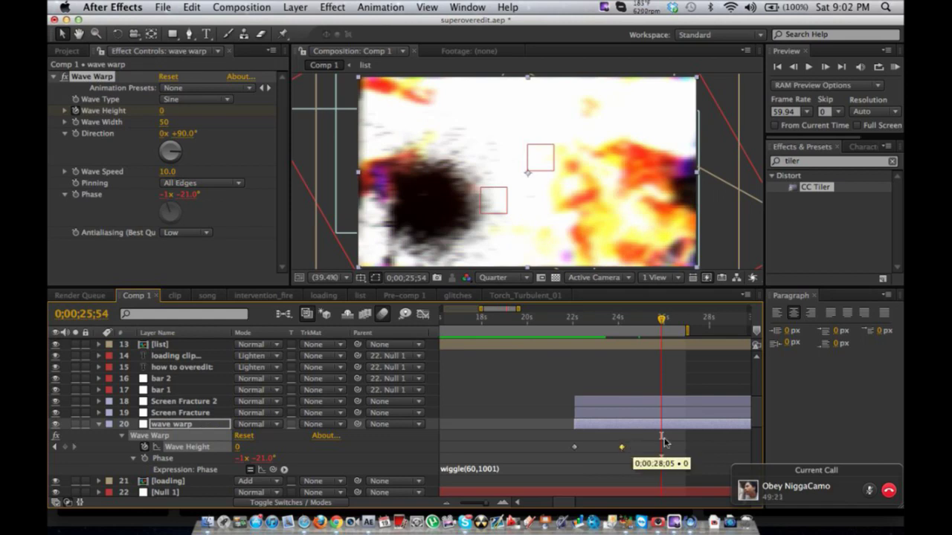
click(680, 320)
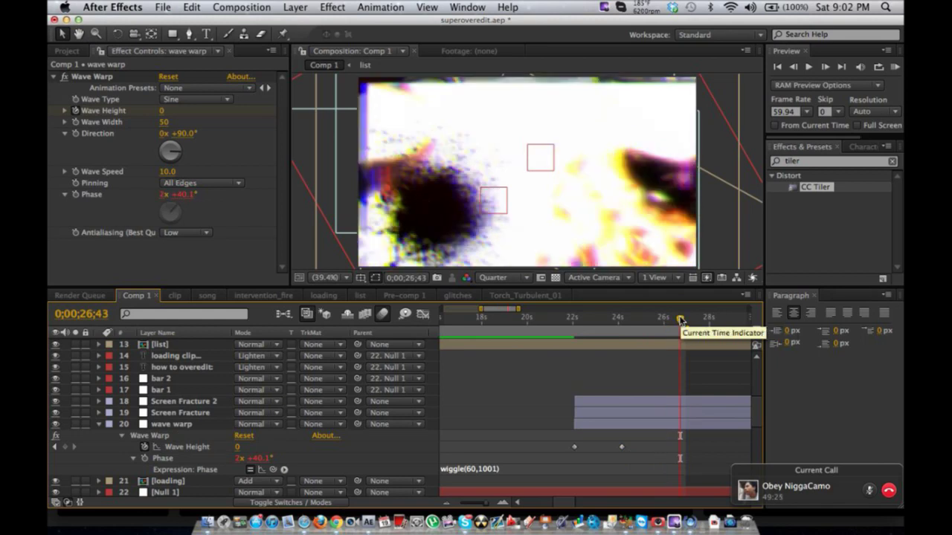
- Check the Comp 1 frames at 0;00;27;52 and 0;00;28;45, and move the current time back to 0;00;25;01
click(707, 320)
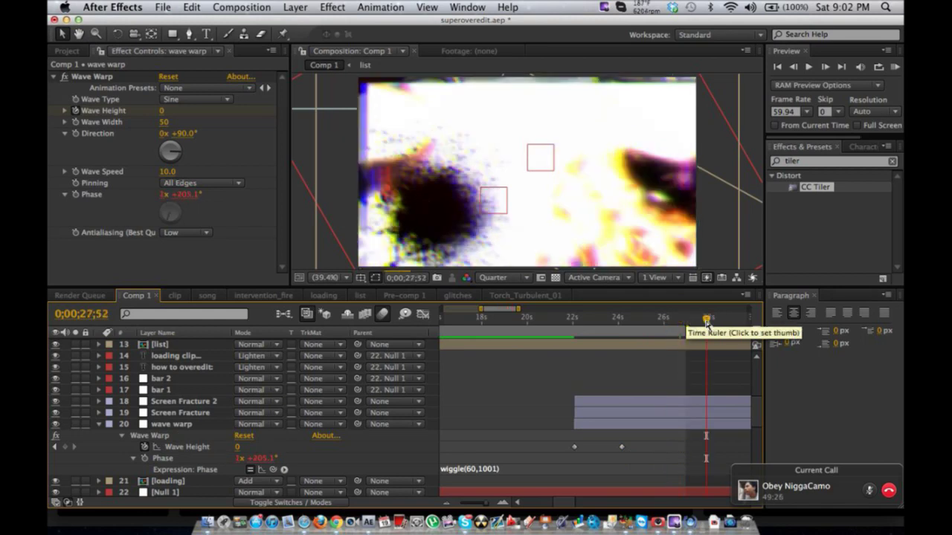
click(727, 320)
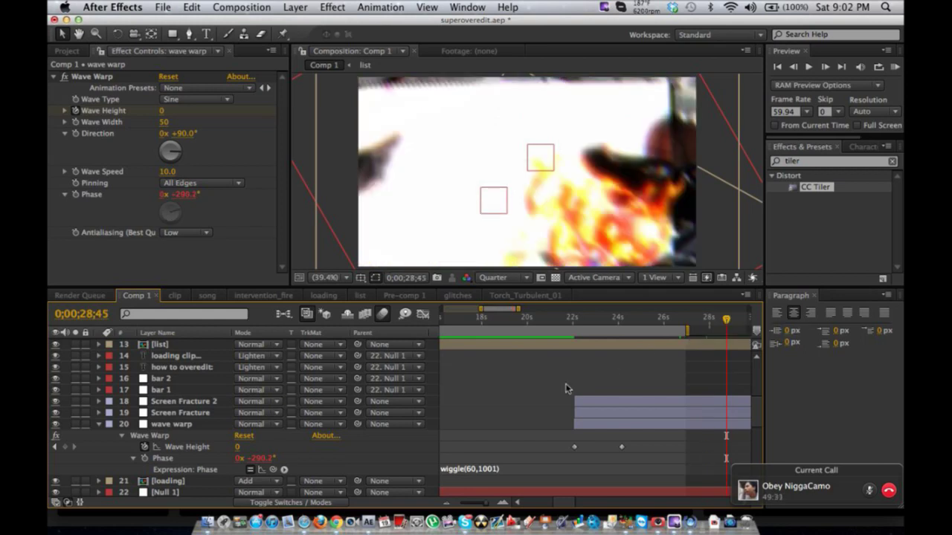
scroll(565, 388, up, 6)
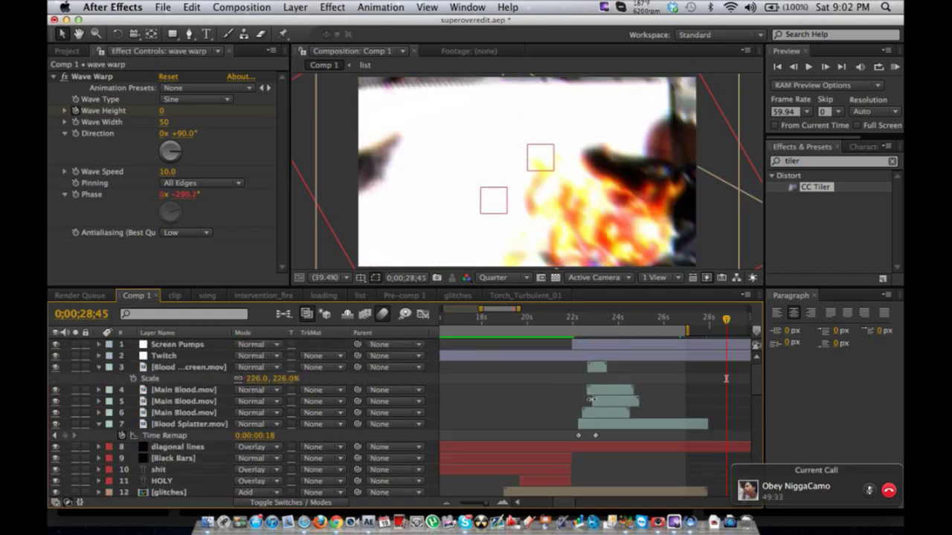
click(607, 327)
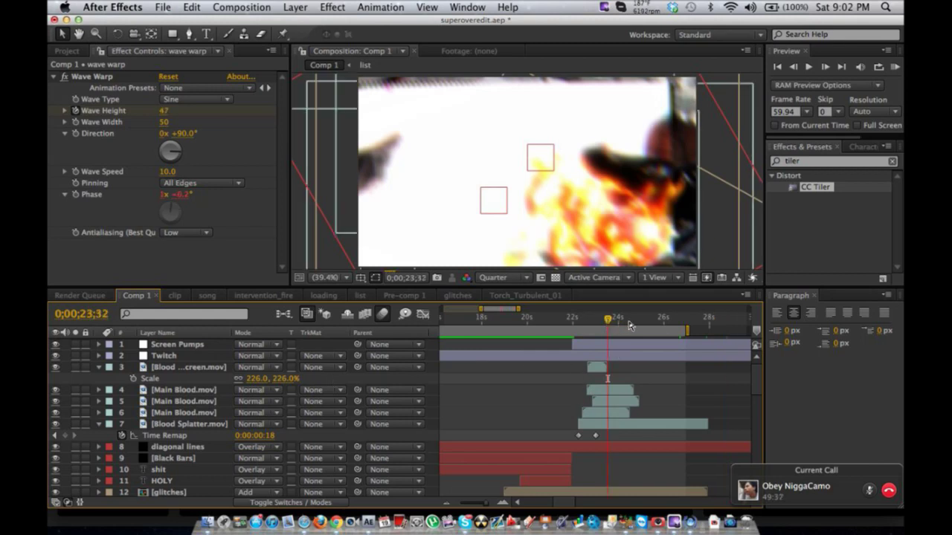
click(641, 325)
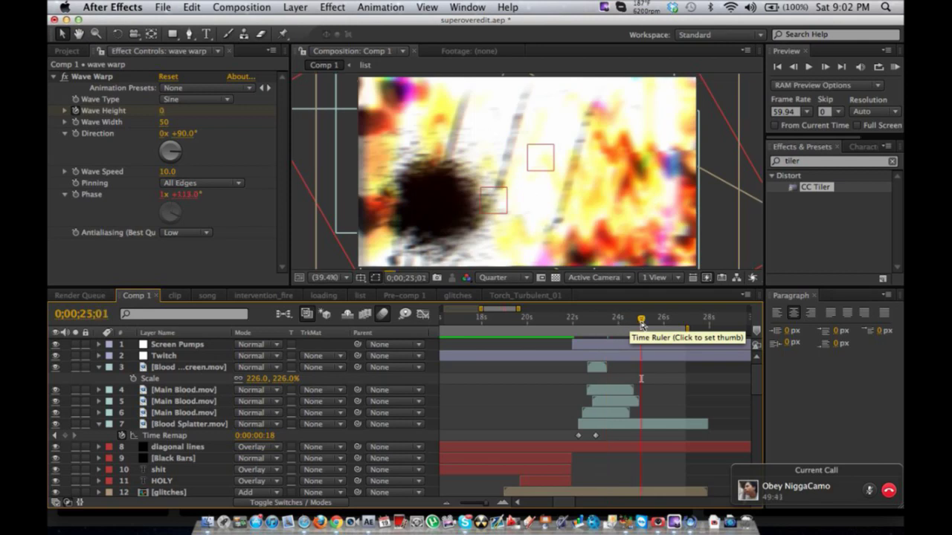
- Duplicate the Blood Splatter layer, start the copy at about 24 s, and place its splatter in the upper middle of the frame
click(634, 427)
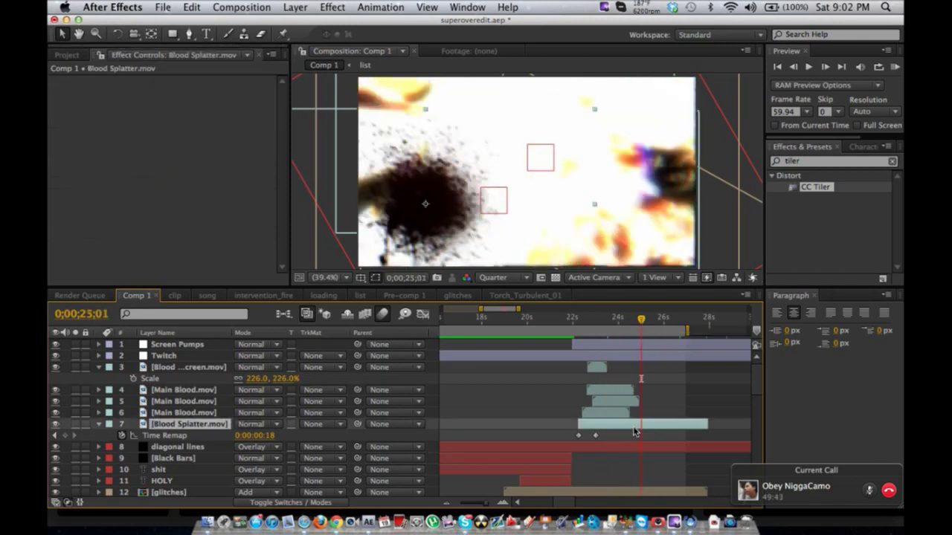
key(super+d)
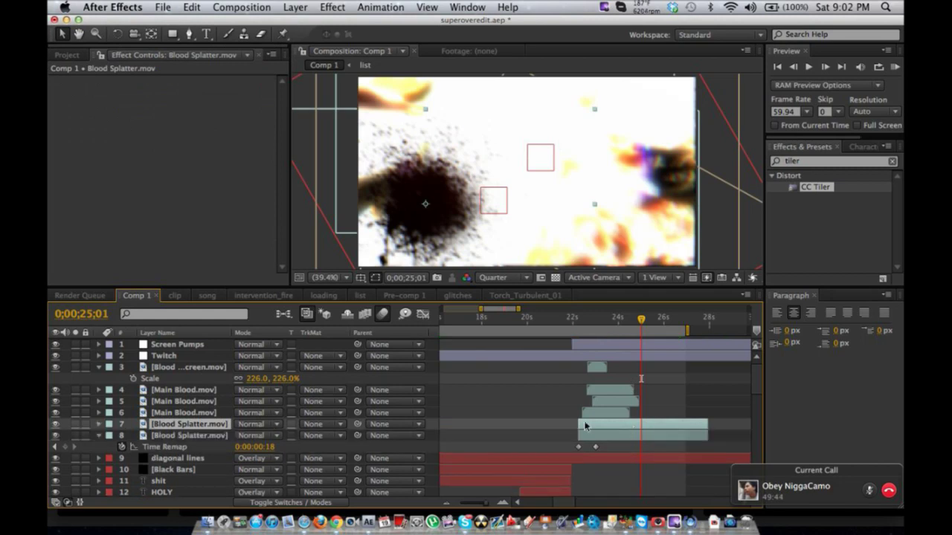
drag(607, 433, 647, 432)
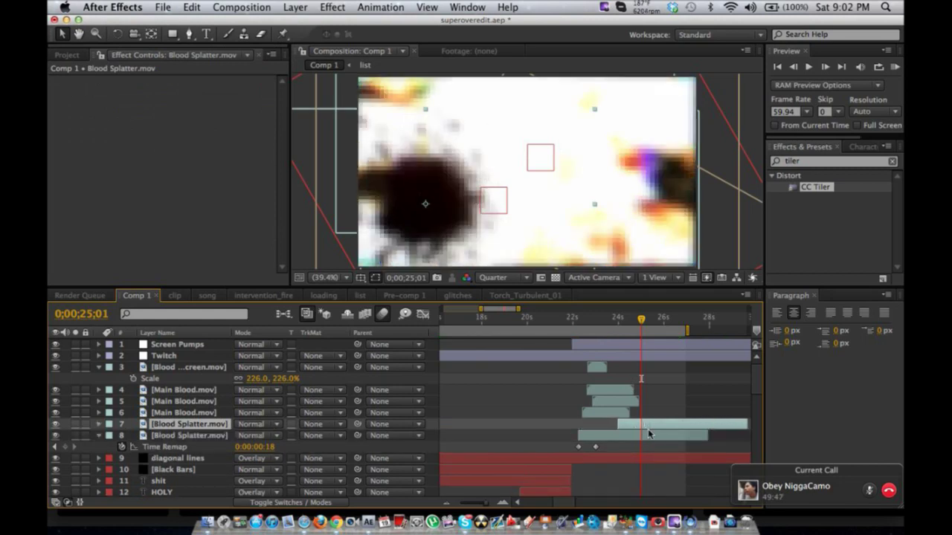
drag(541, 155, 656, 73)
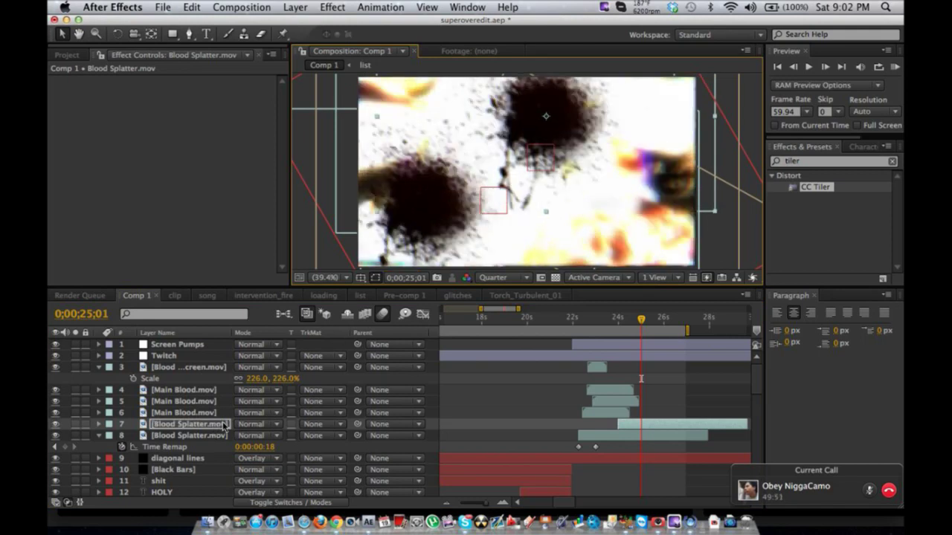
- Try the Add, Overlay and Color Dodge blending modes on the duplicated Blood Splatter layer and return it to Normal
click(264, 425)
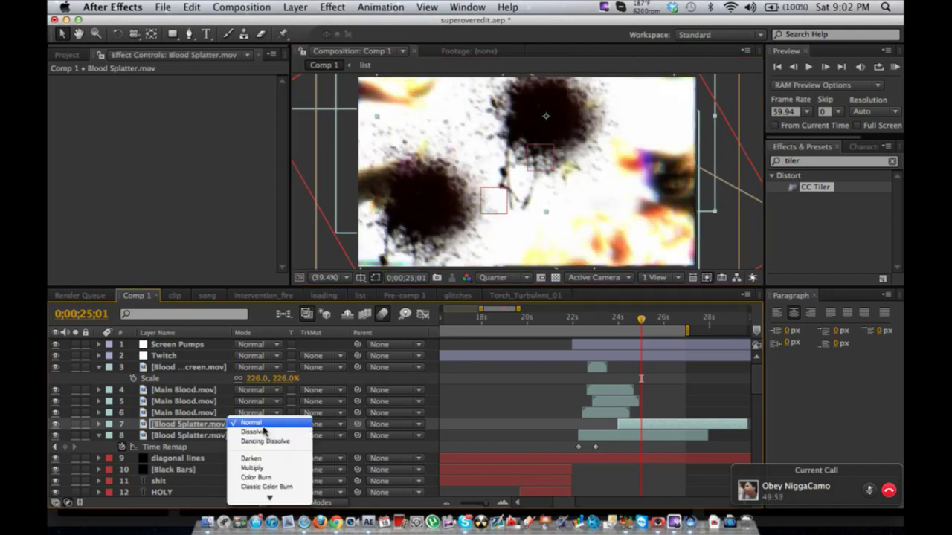
click(262, 449)
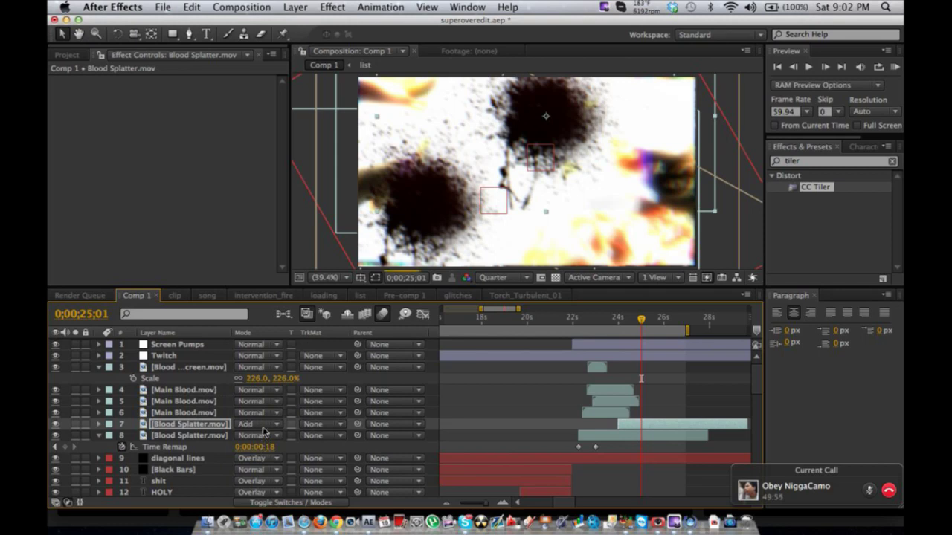
click(266, 426)
scroll(277, 480, down, 5)
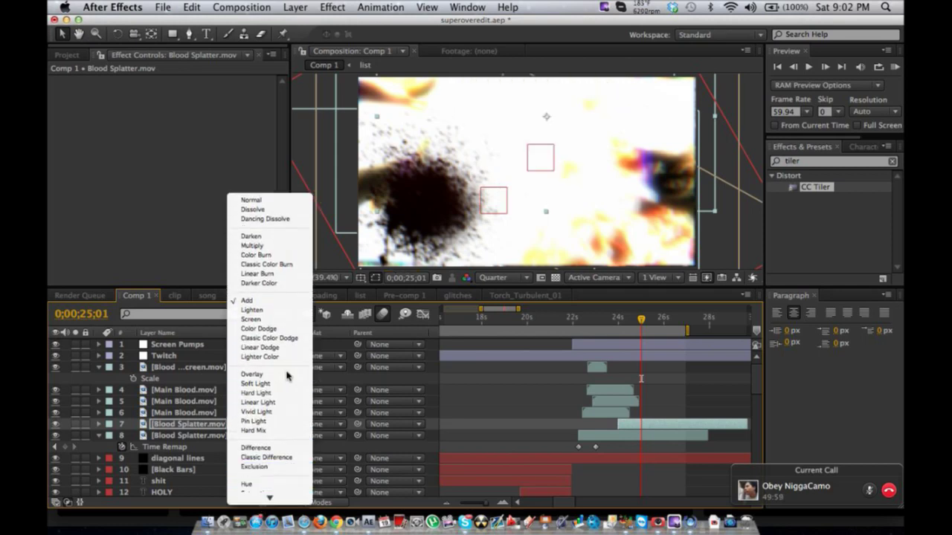
click(287, 375)
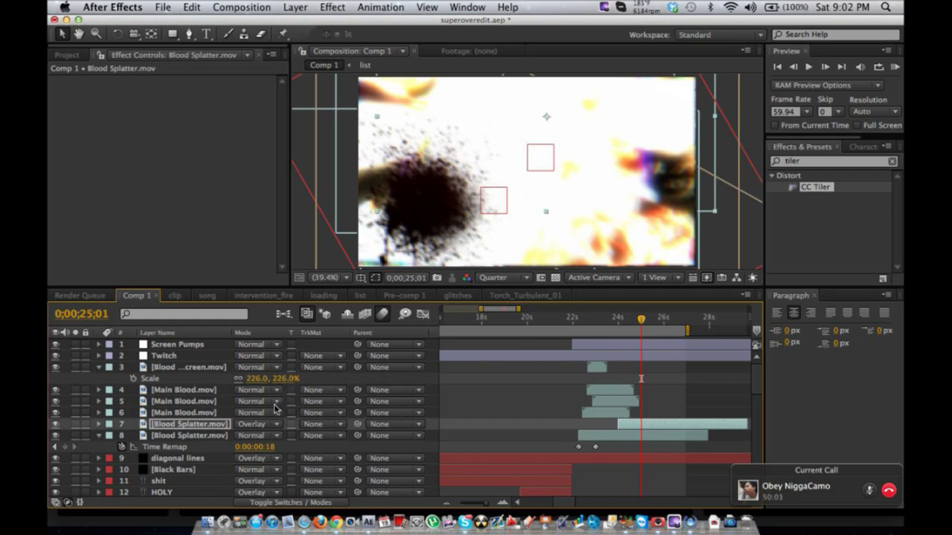
click(264, 426)
scroll(269, 498, down, 3)
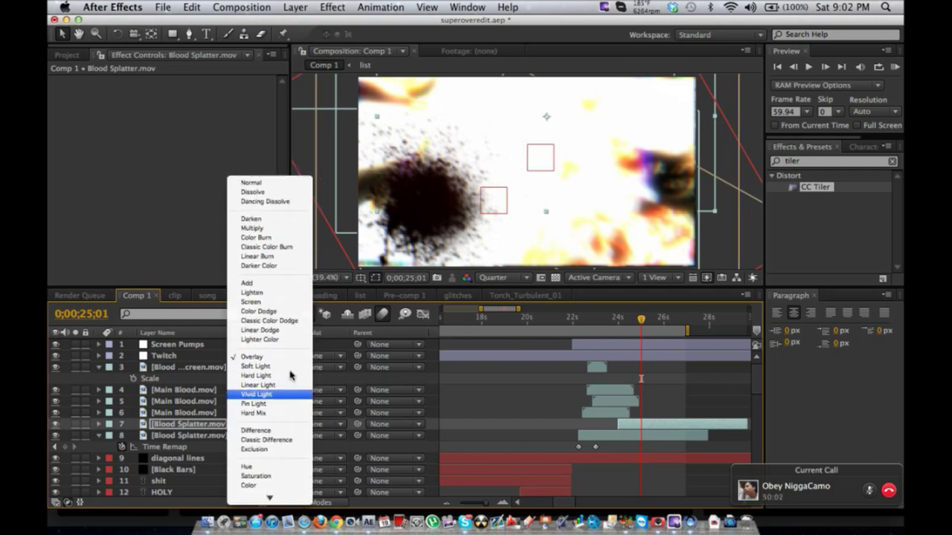
click(303, 313)
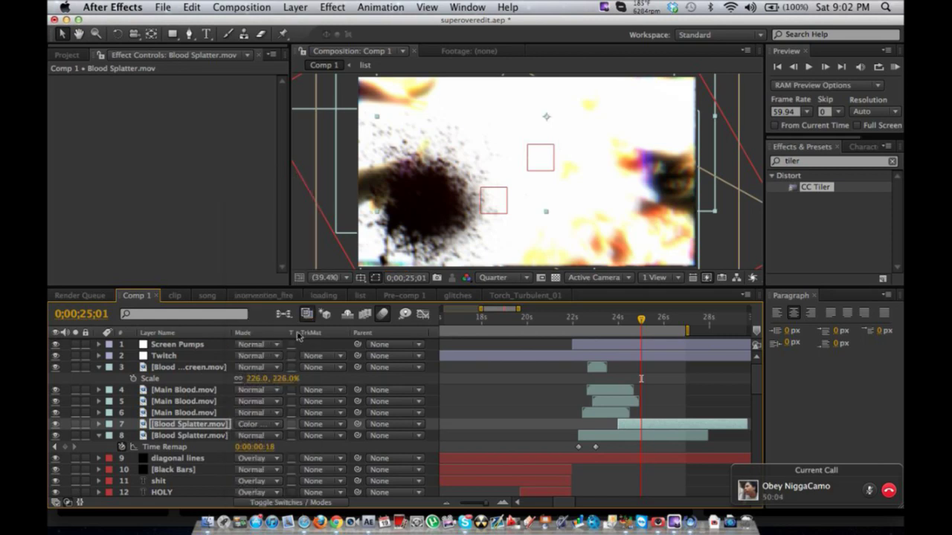
click(266, 427)
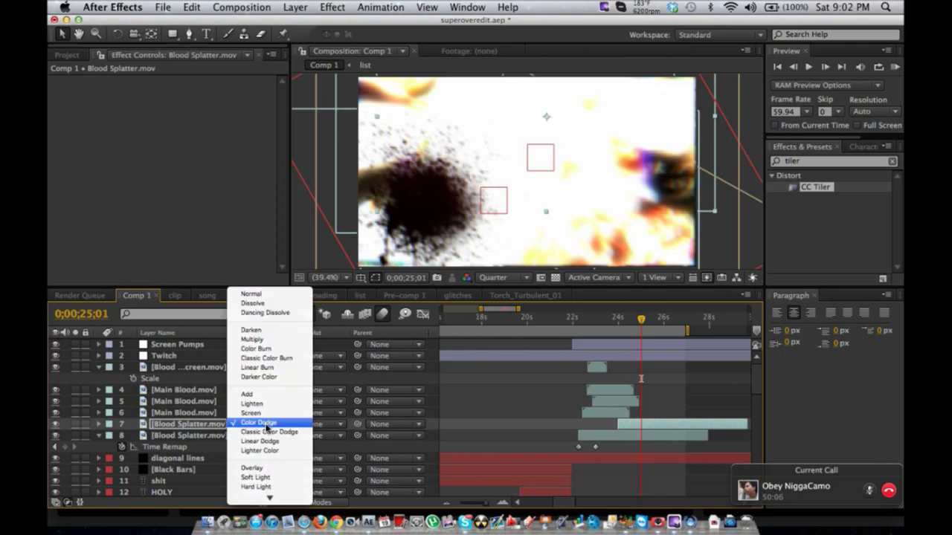
click(288, 294)
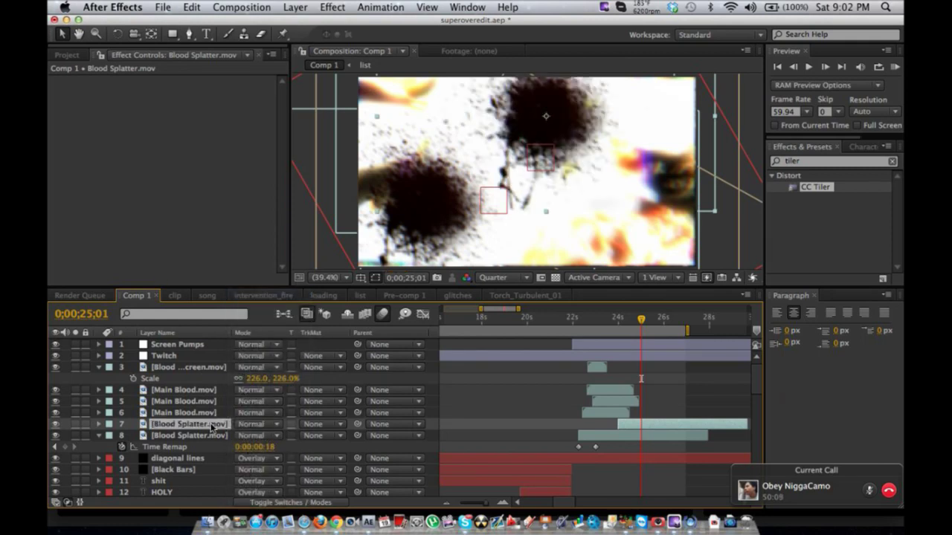
- Try 75% opacity on the duplicated Blood Splatter layer and return it to 100%
key(t)
click(242, 435)
text(75)
key(Return)
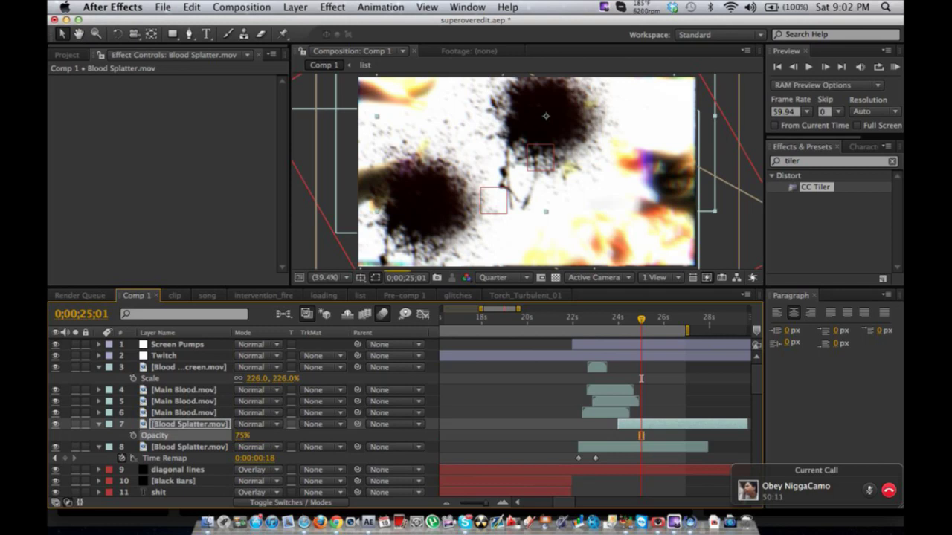
drag(244, 437, 324, 438)
- Move all six blood layers together down the layer stack to directly above the Torch_Turbulent_01 layer
click(207, 448)
shift+click(214, 392)
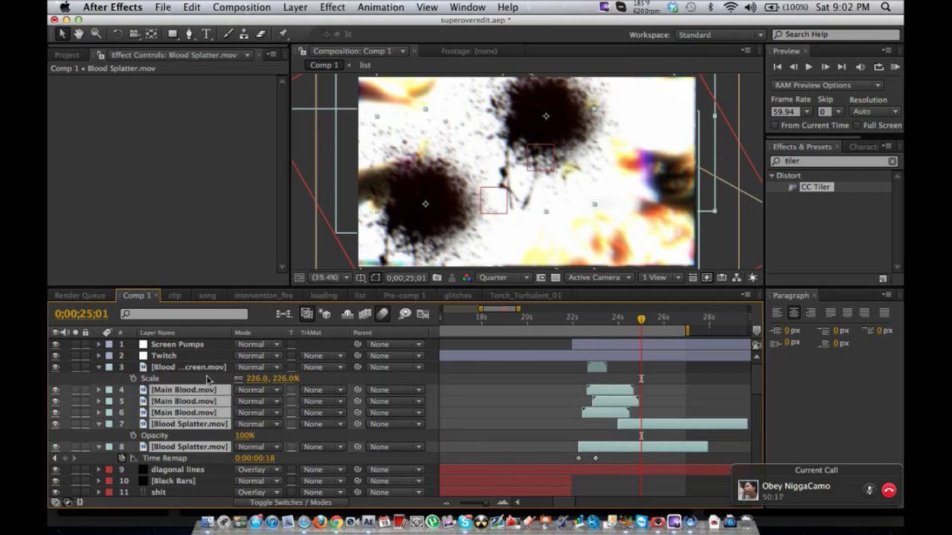
shift+click(208, 368)
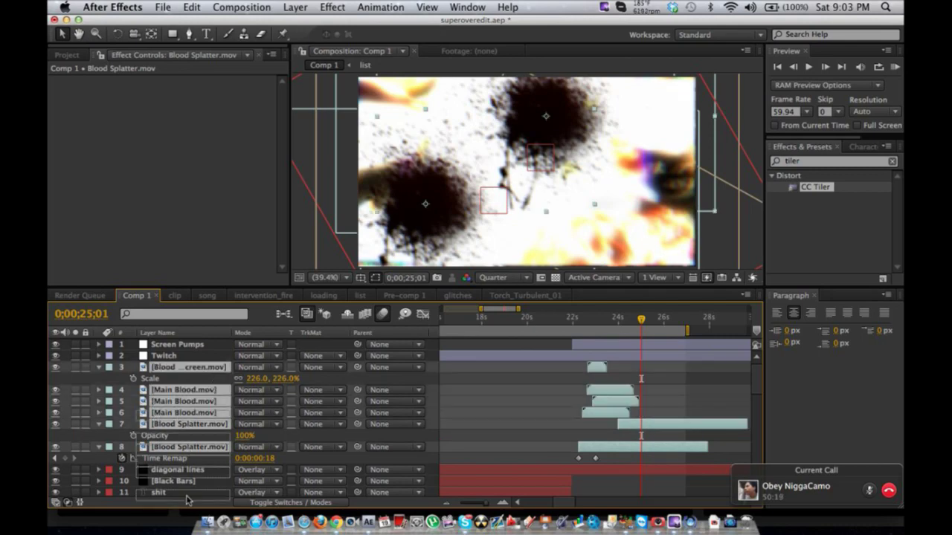
scroll(189, 476, down, 15)
scroll(189, 496, down, 2)
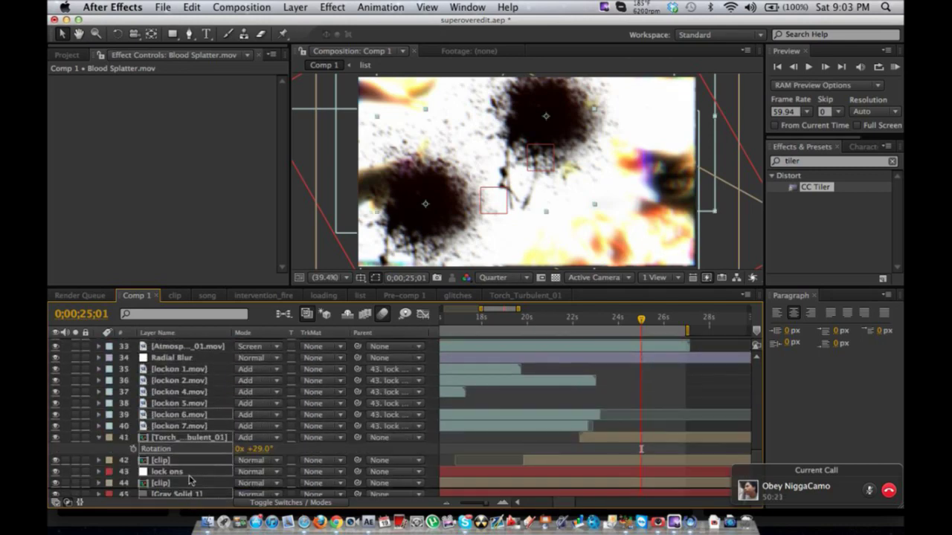
drag(197, 432, 197, 432)
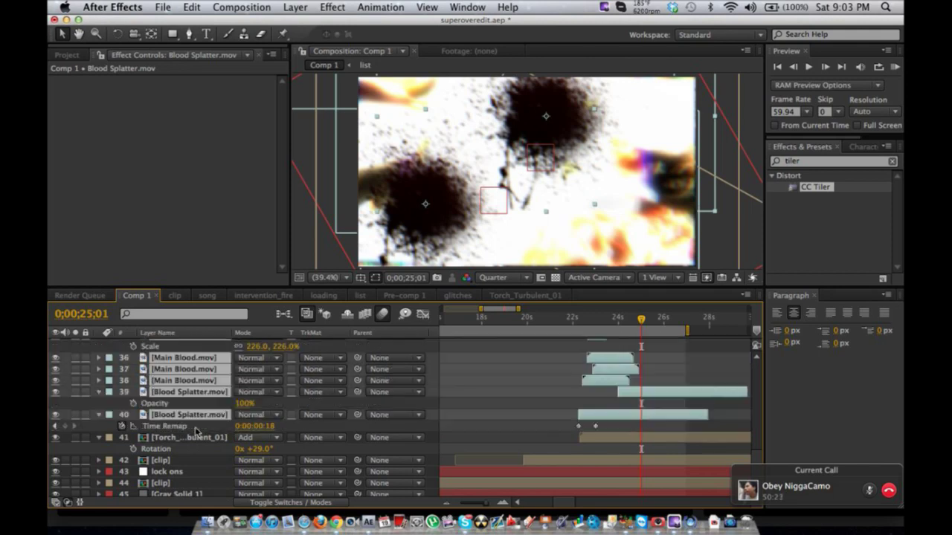
- Examine how the reordered blood layers look in the frames between about 24 and 28 s, finishing at 0;00;24;24
click(609, 319)
drag(615, 319, 663, 318)
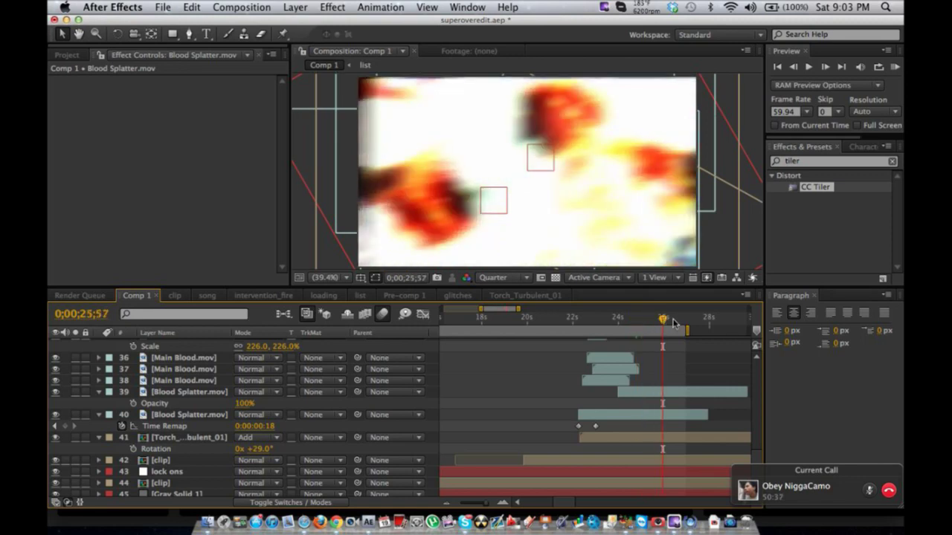
click(675, 320)
scroll(664, 364, up, 3)
scroll(664, 363, right, 5)
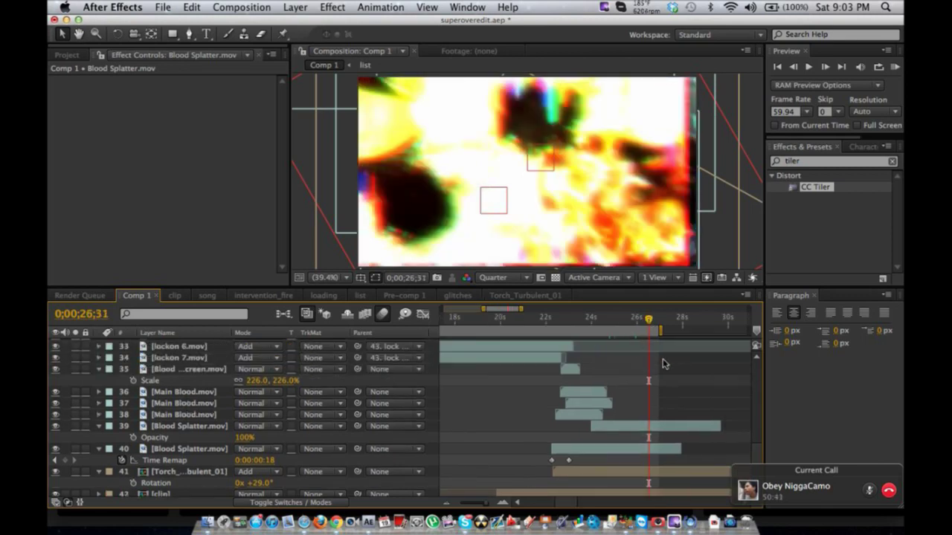
click(629, 320)
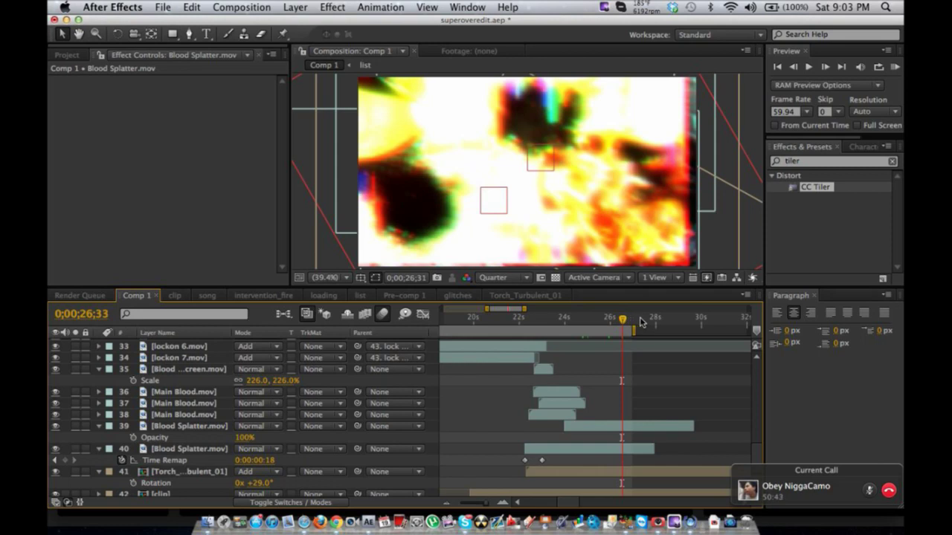
click(654, 320)
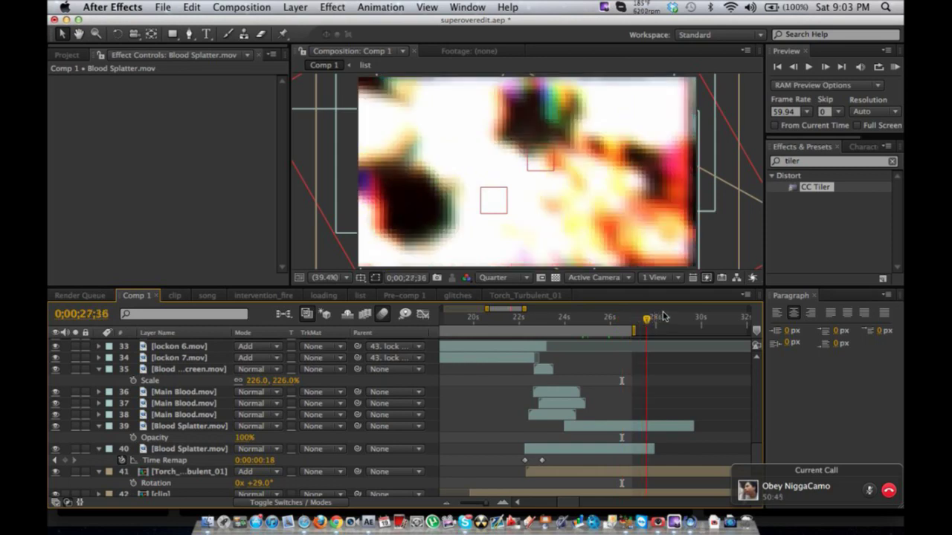
click(575, 318)
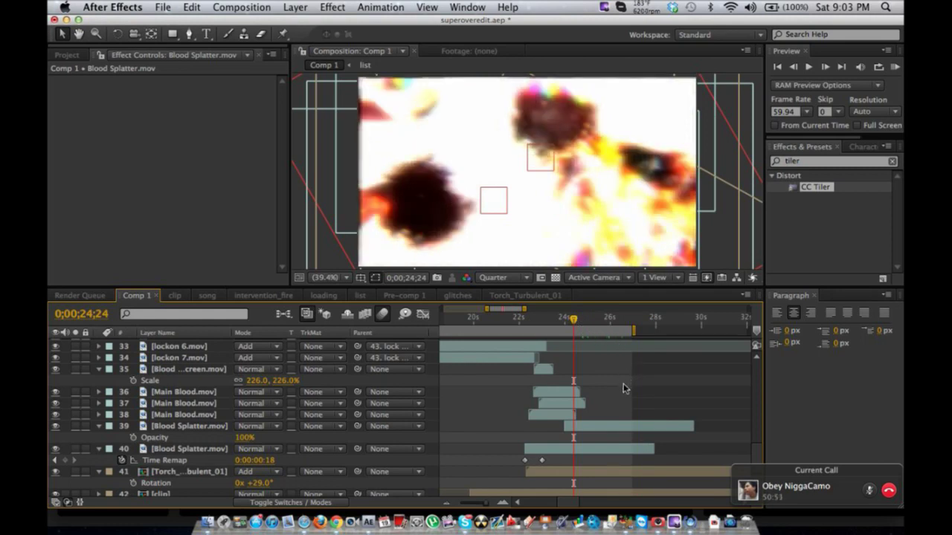
- Adjust the out points of both Blood Splatter layers so that they end at about 30.5 s
drag(655, 449, 627, 448)
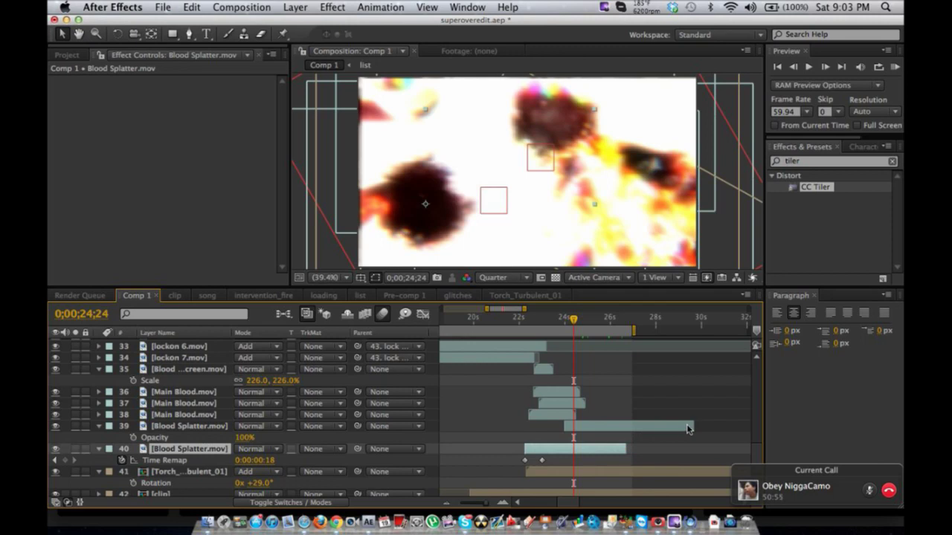
drag(691, 428, 638, 428)
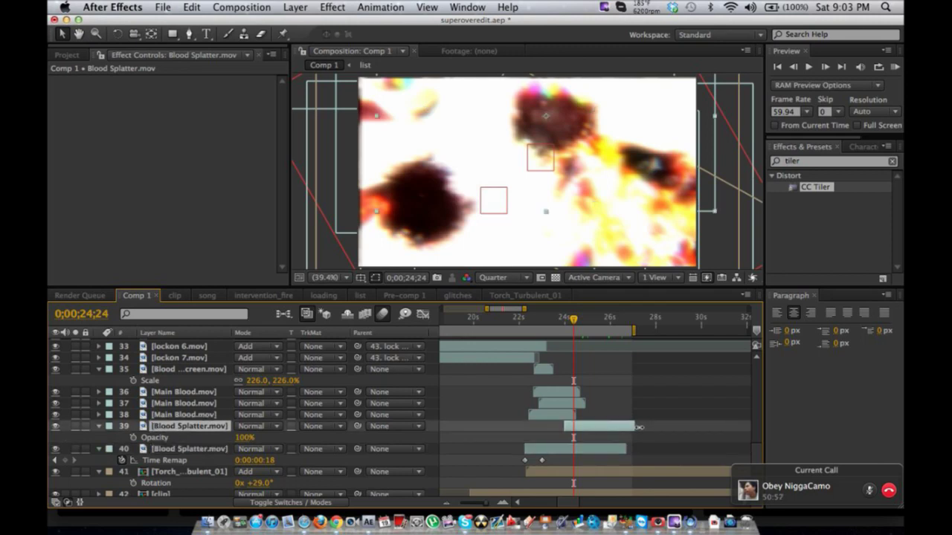
drag(644, 429, 689, 421)
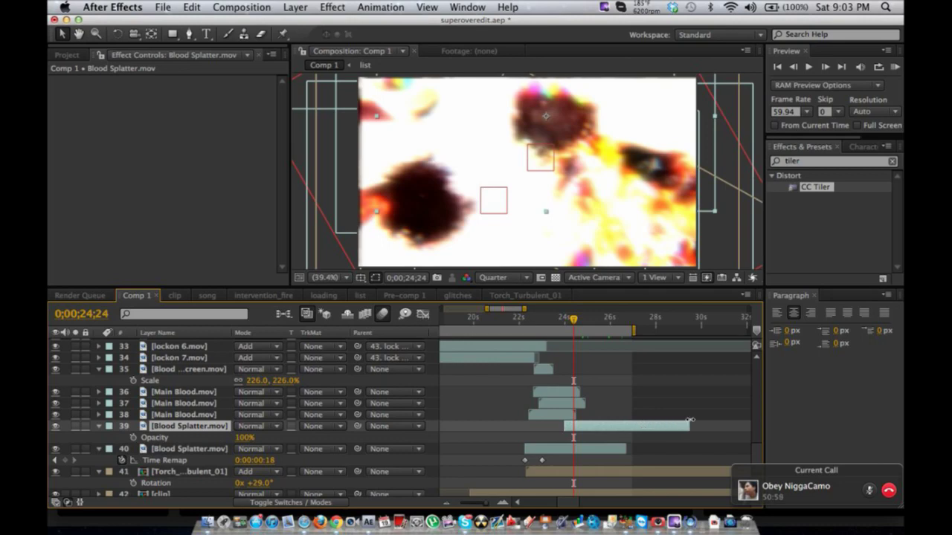
click(623, 450)
drag(627, 449, 711, 428)
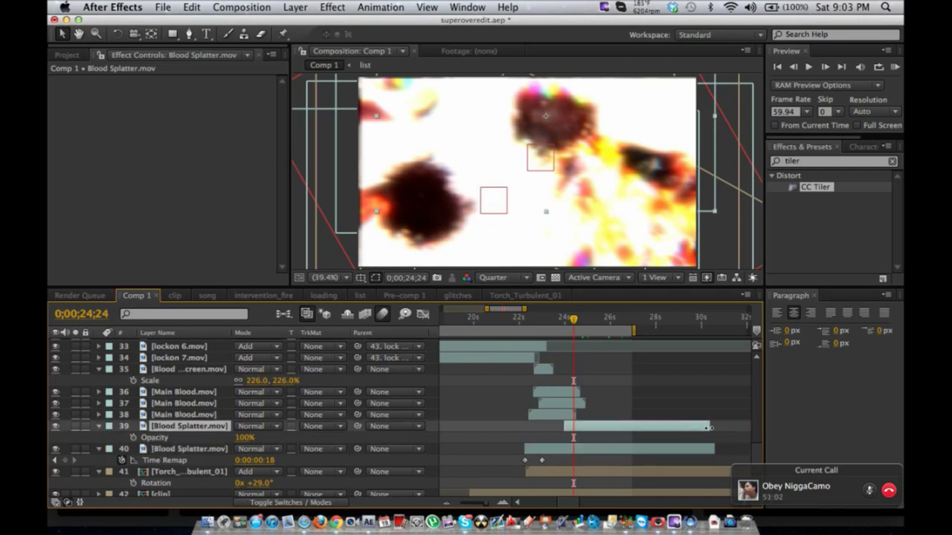
- Switch to the YouTube stream page in Safari to check the live comments and the options next to Edit info
key(super+Tab)
key(super+Tab)
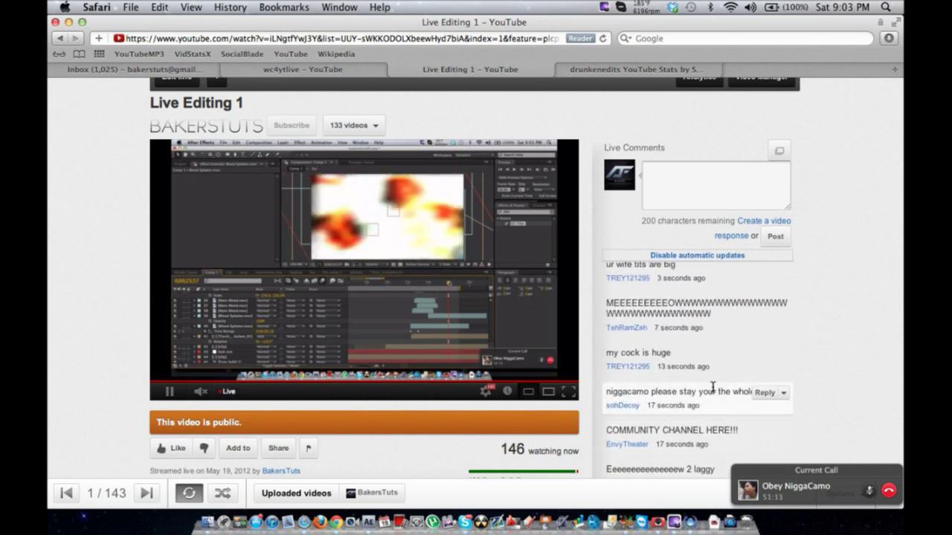
scroll(822, 331, down, 5)
scroll(822, 331, up, 6)
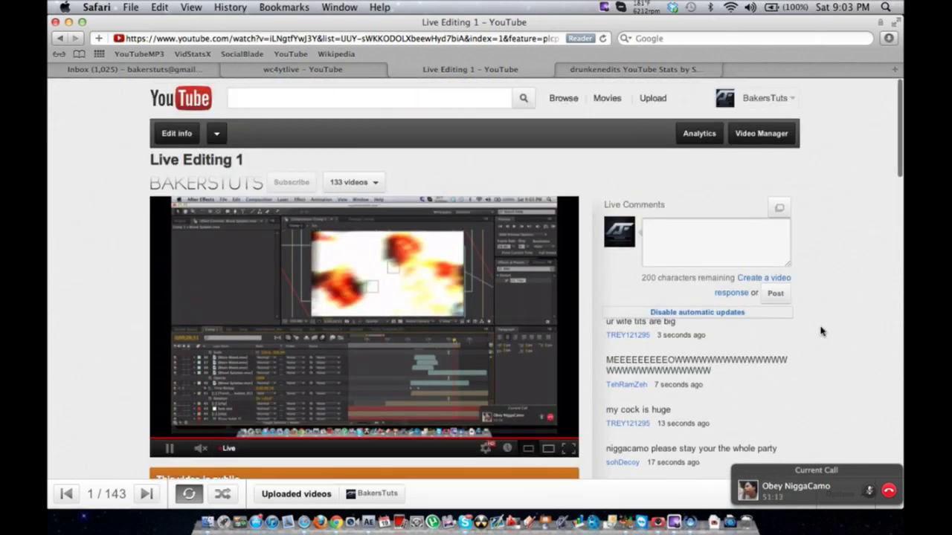
click(219, 134)
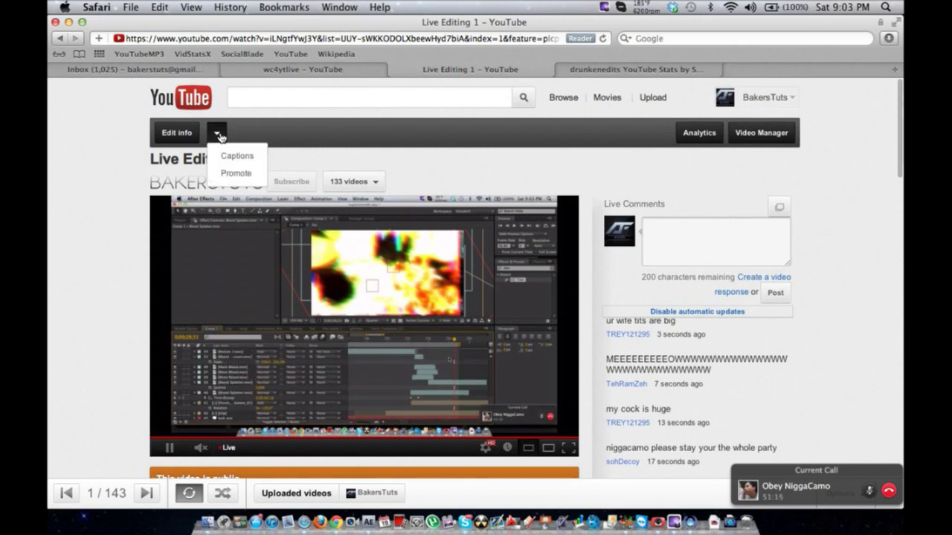
click(218, 135)
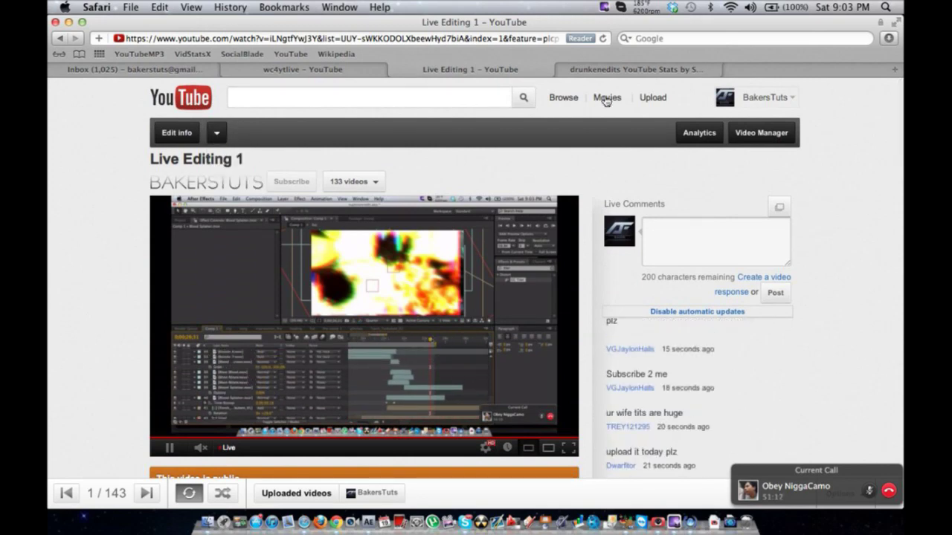
- Open the Video Manager in a new tab and go to the Live Control Room of the Live Editing 1 event
right_click(745, 134)
click(761, 147)
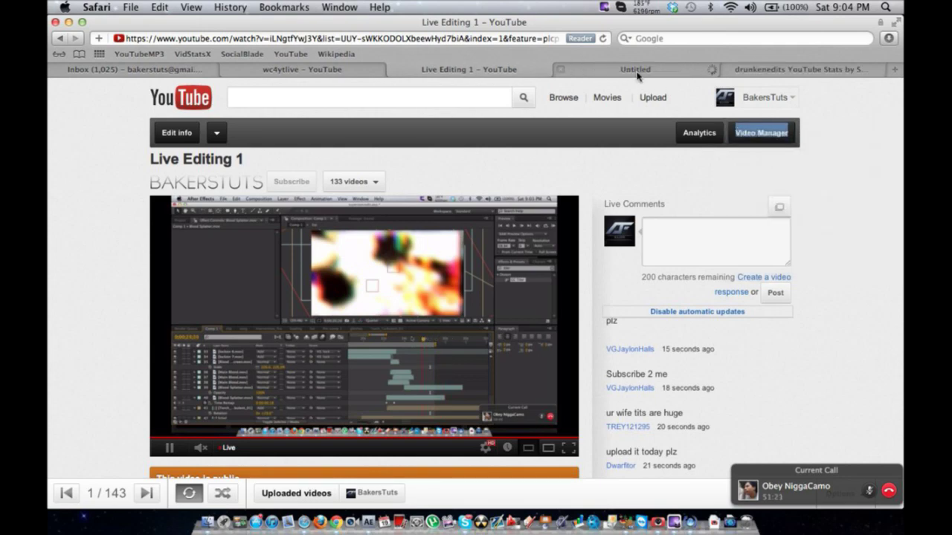
click(637, 73)
key(XF86AudioRaiseVolume)
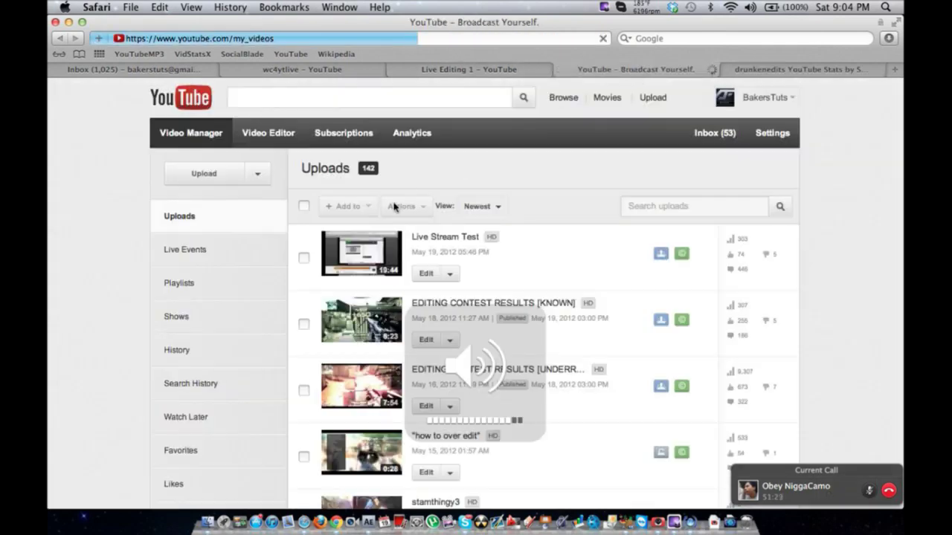
click(222, 248)
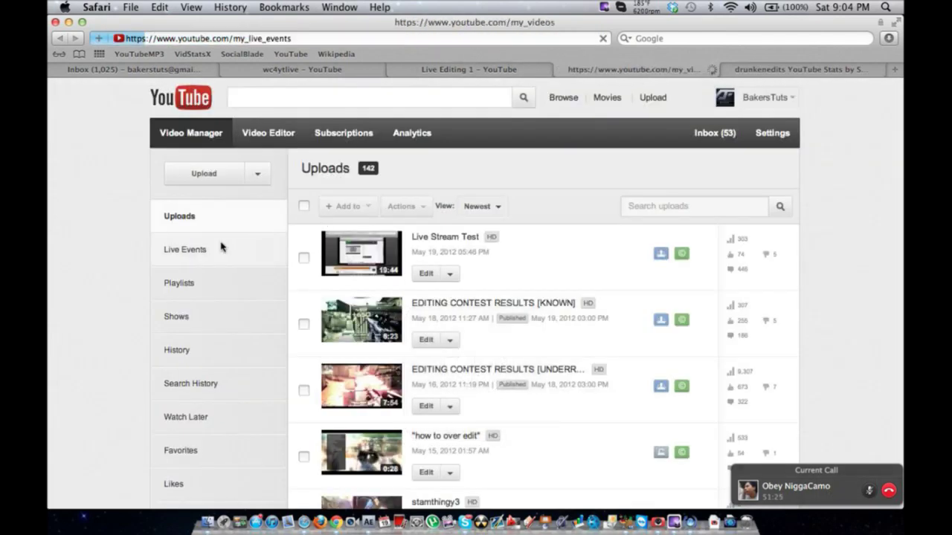
scroll(388, 295, down, 3)
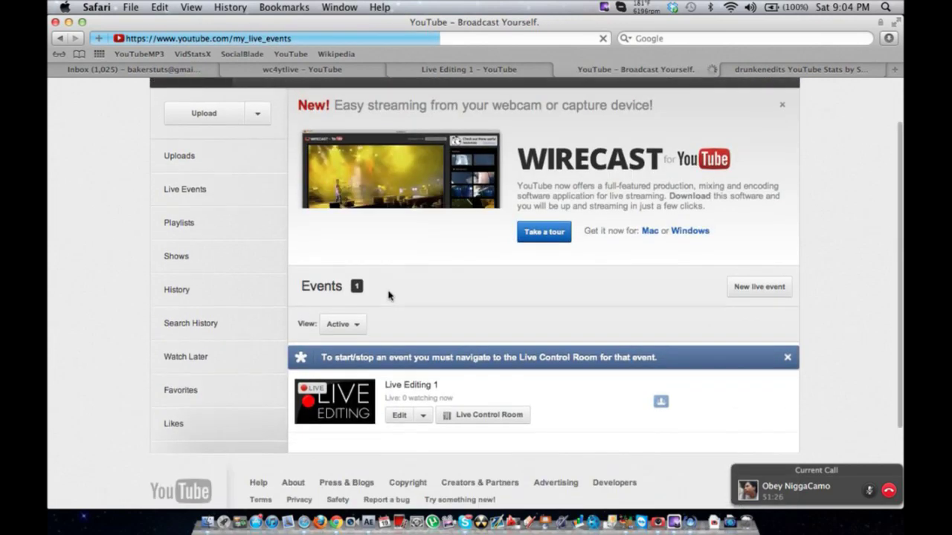
click(461, 414)
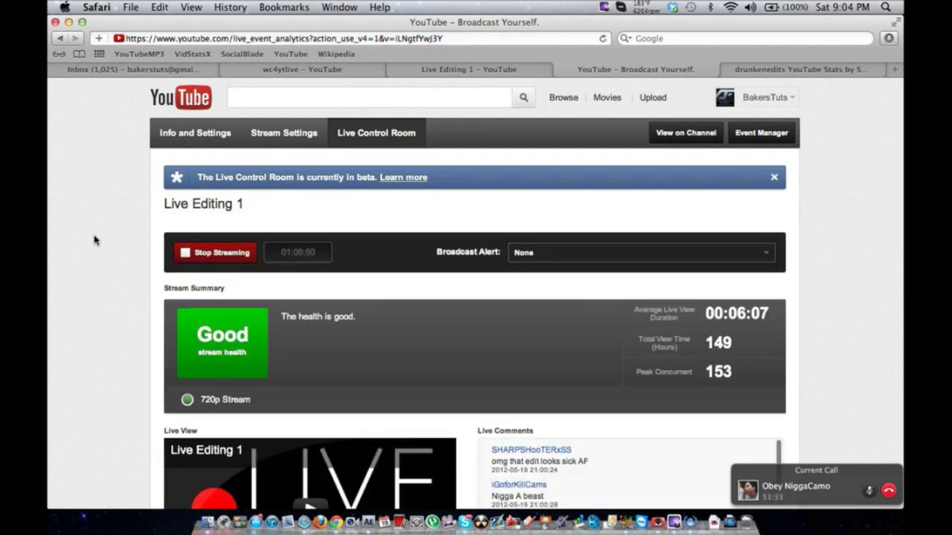
- Examine the stream health, live comments and viewer statistics of Live Editing 1 in the Live Control Room
scroll(94, 240, down, 2)
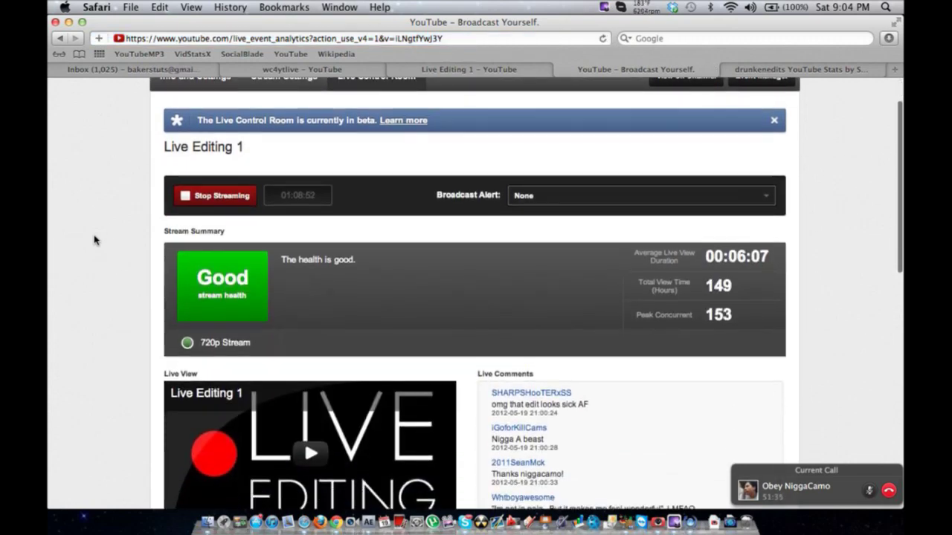
scroll(95, 240, down, 3)
scroll(95, 239, down, 10)
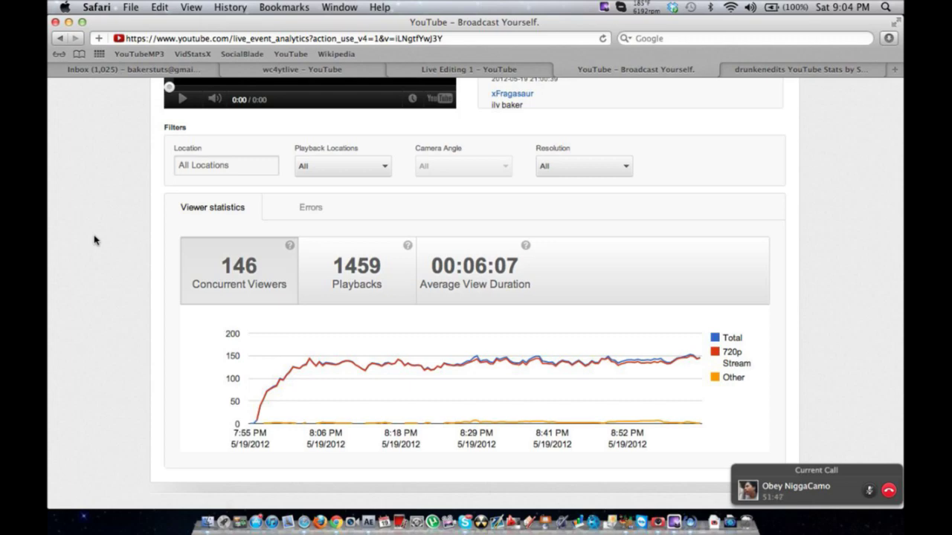
scroll(94, 239, up, 5)
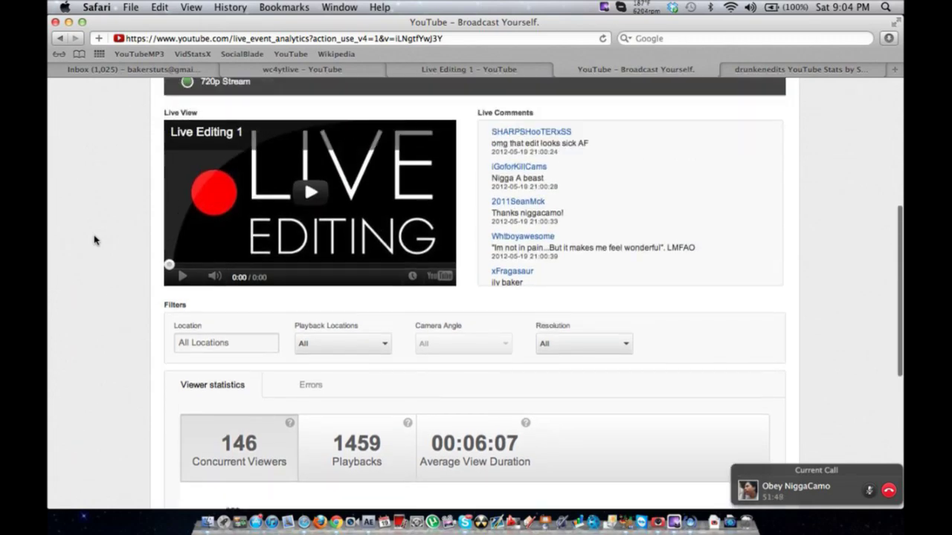
scroll(94, 239, up, 5)
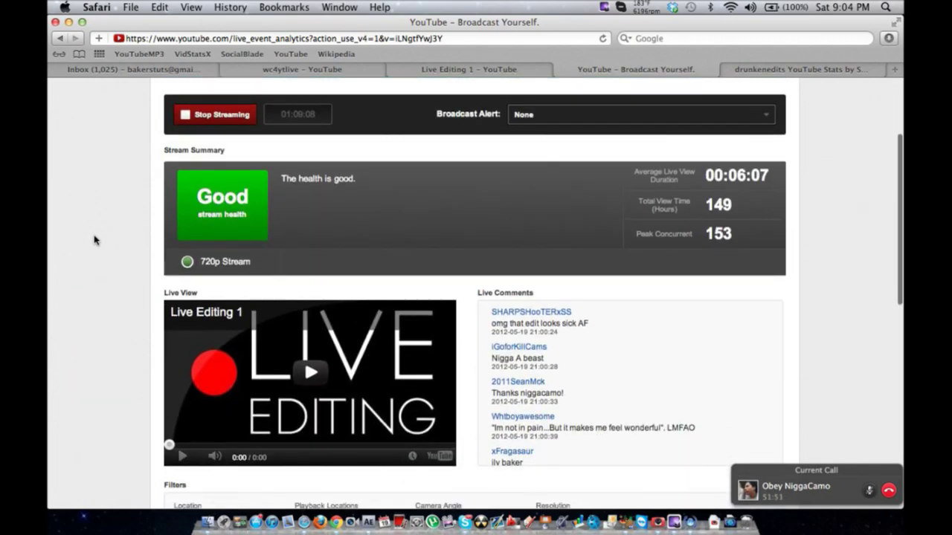
scroll(93, 239, up, 2)
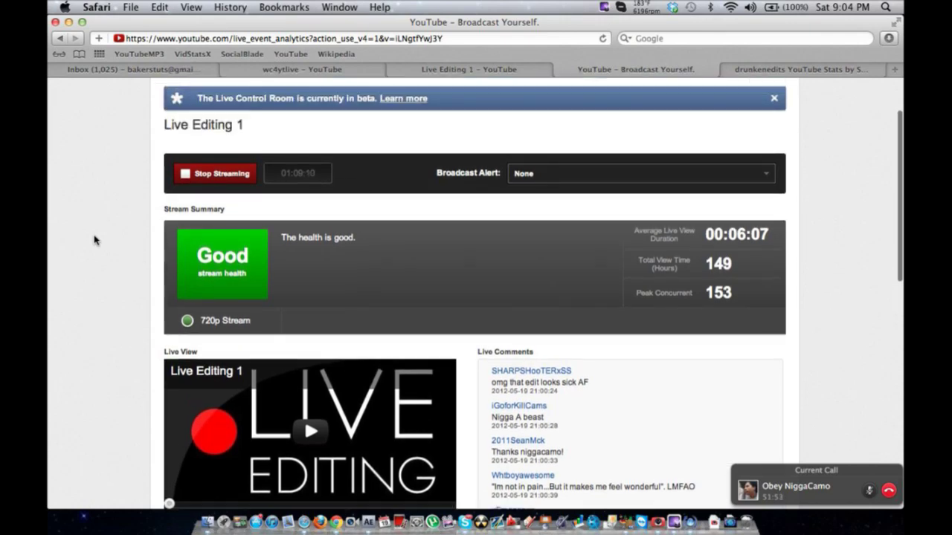
- Switch to After Effects, extend the work area end to about 27.3 s, save the project and start a RAM preview
key(ctrl+Right)
key(ctrl+Right)
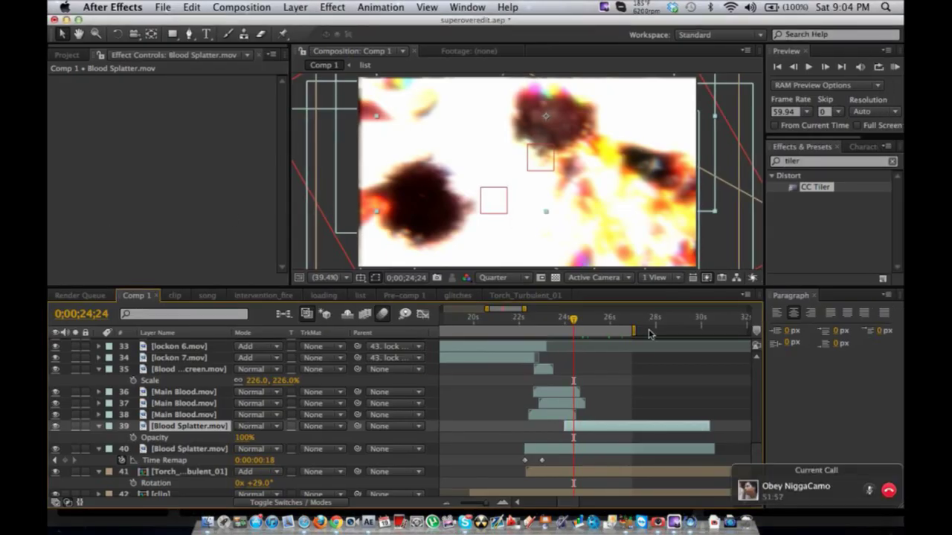
drag(637, 335, 642, 331)
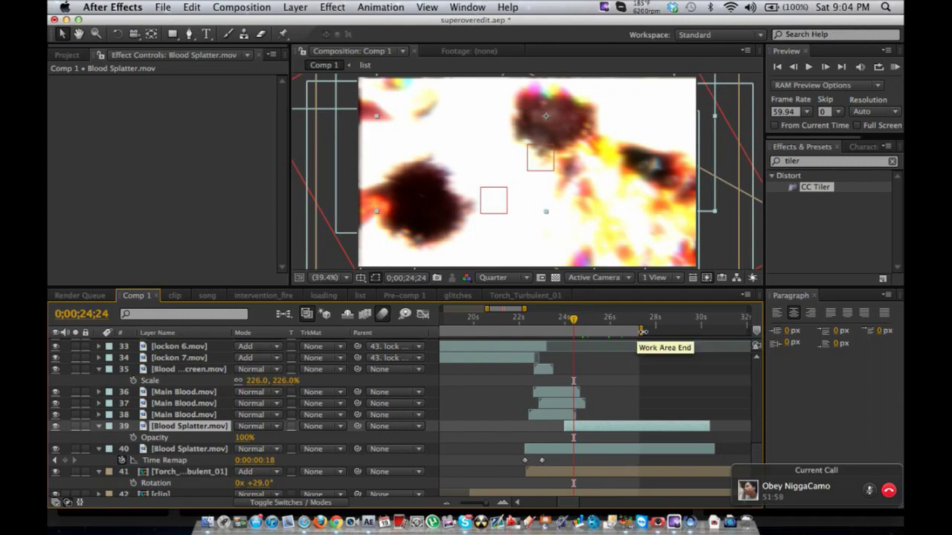
key(super+s)
key(KP_0)
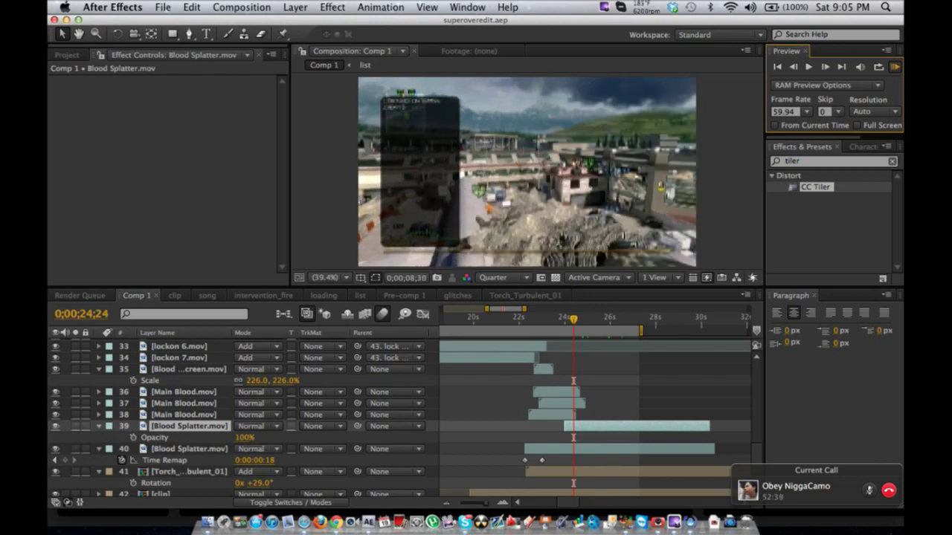
- Switch back to Safari and read the live comments and watching-now figure on the Live Editing 1 video page
key(ctrl+Left)
key(ctrl+Left)
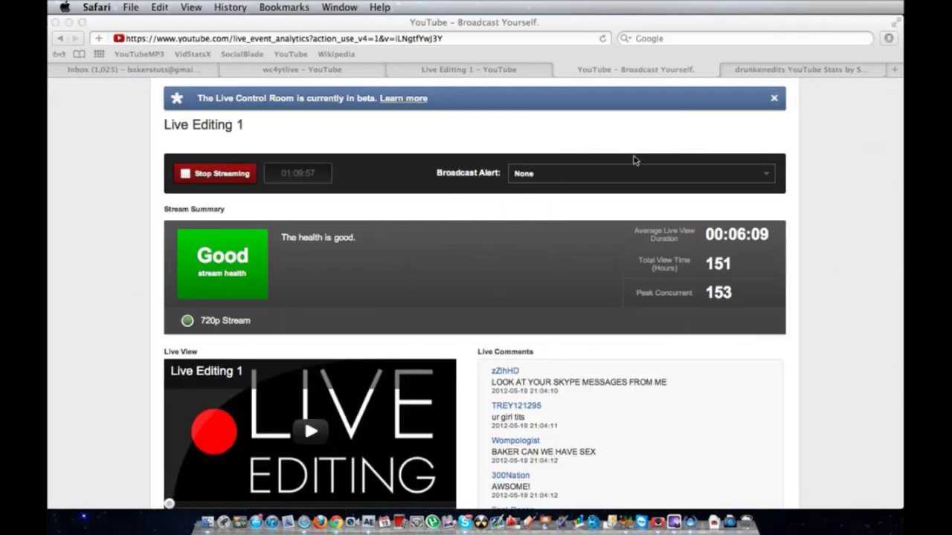
key(ctrl+Left)
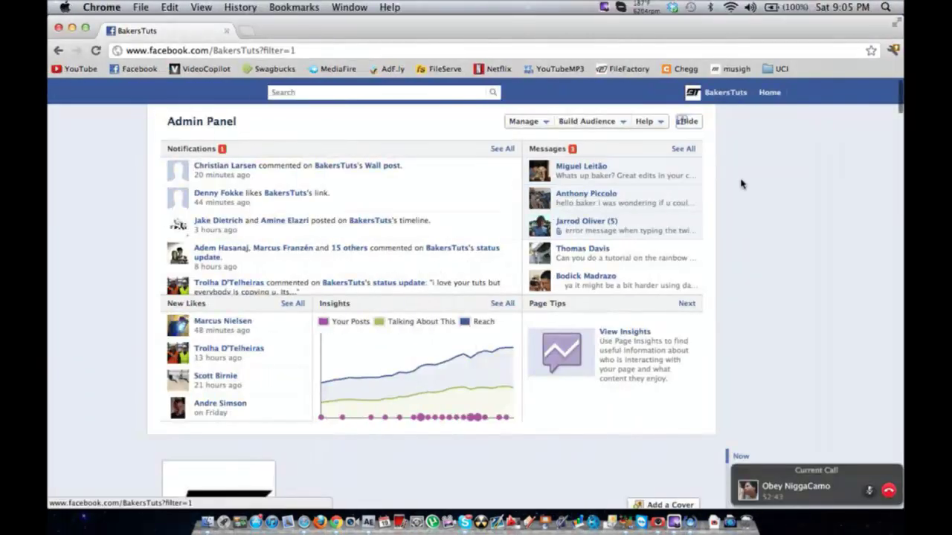
key(ctrl+Right)
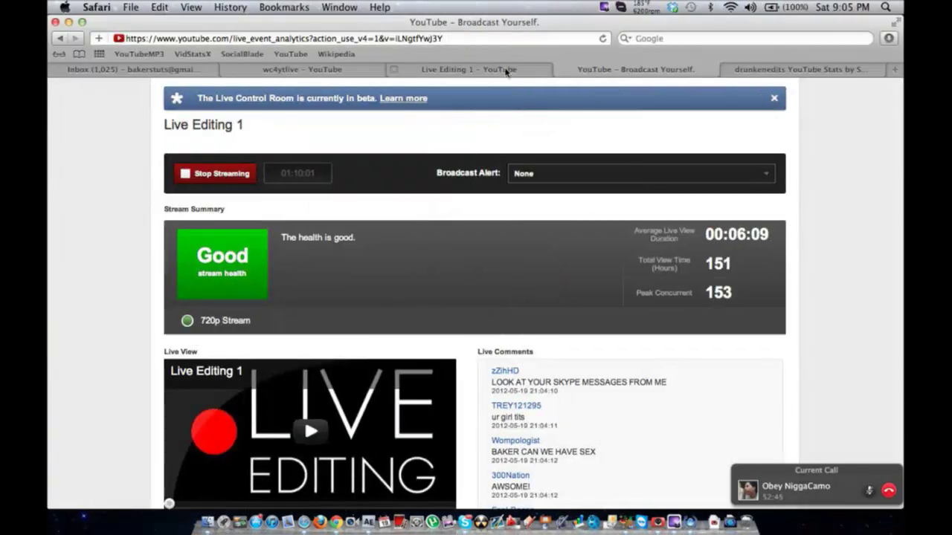
click(545, 78)
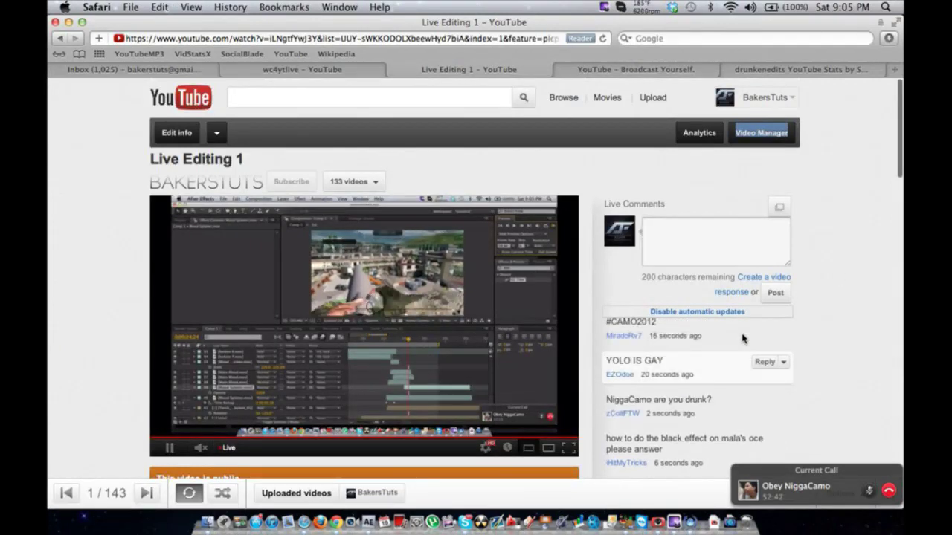
scroll(865, 326, down, 2)
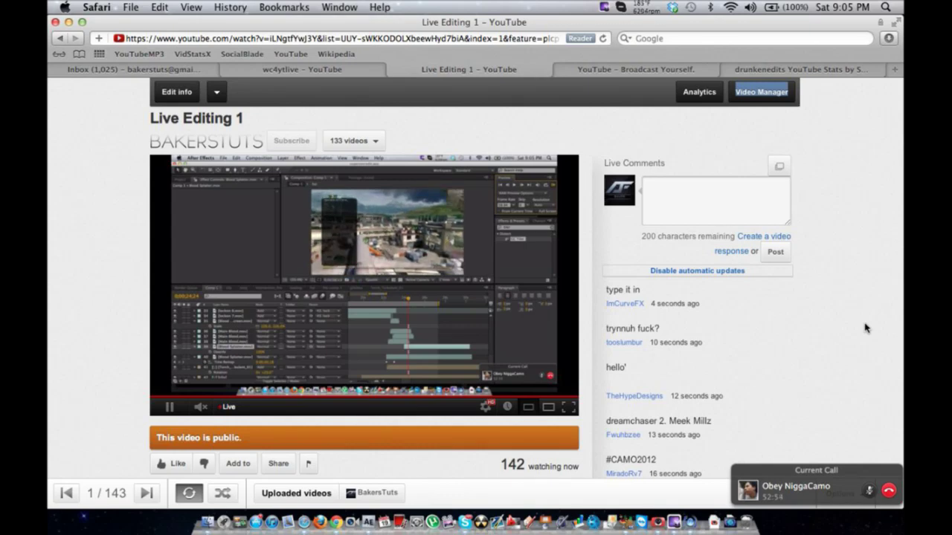
- Check the RAM preview of Comp 1 in After Effects and return to the stream page for the newest live comments
key(ctrl+Right)
key(ctrl+Right)
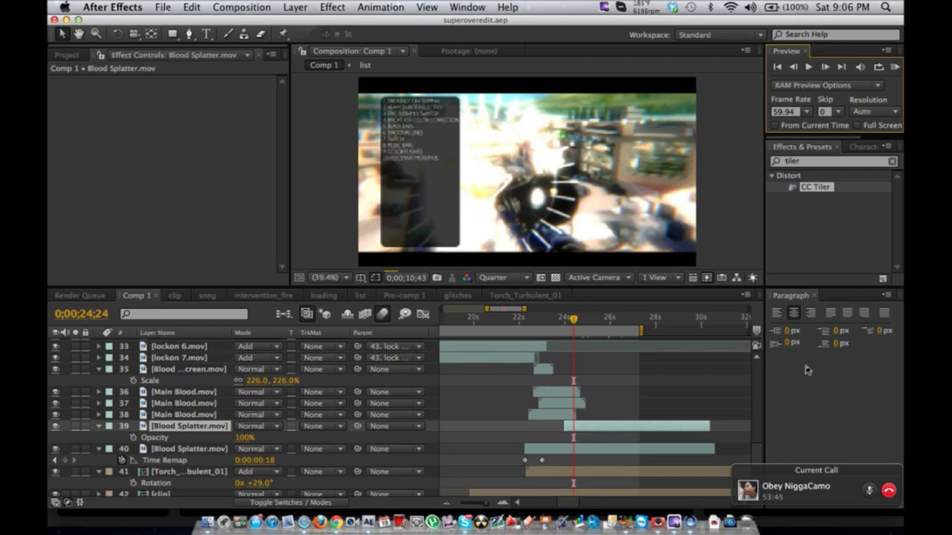
key(ctrl+Left)
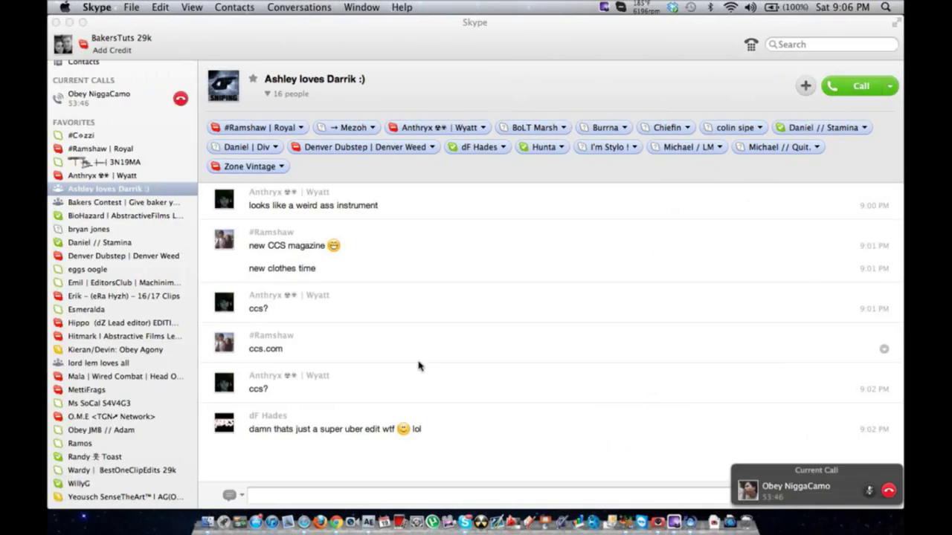
key(ctrl+Left)
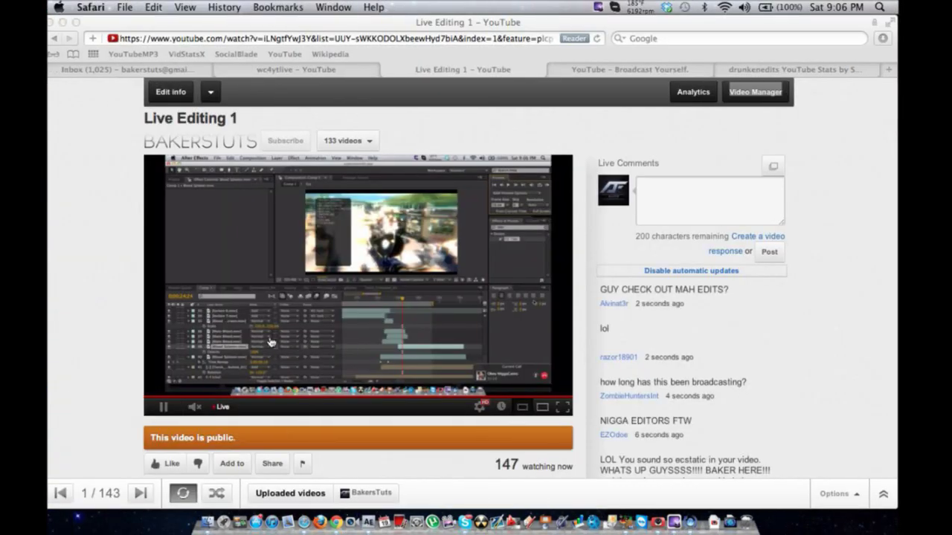
- Switch to Skype, open the recent chat asking about the T8XT editing team, and reply "yea"
key(ctrl+Right)
scroll(99, 379, down, 5)
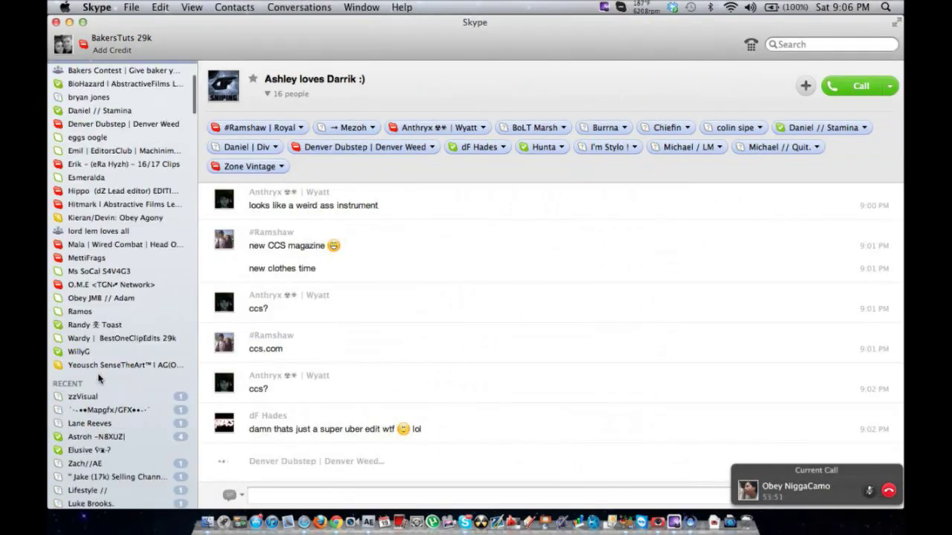
click(124, 402)
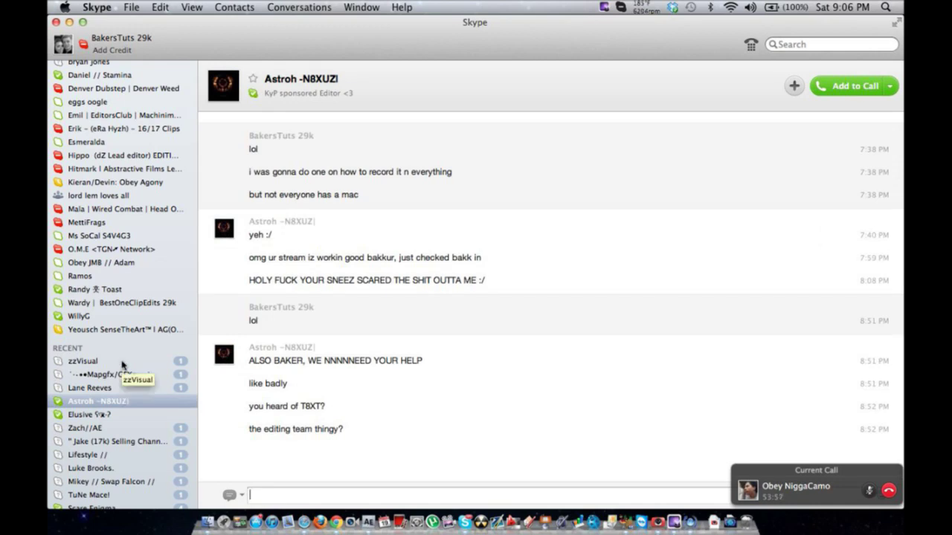
text(yea)
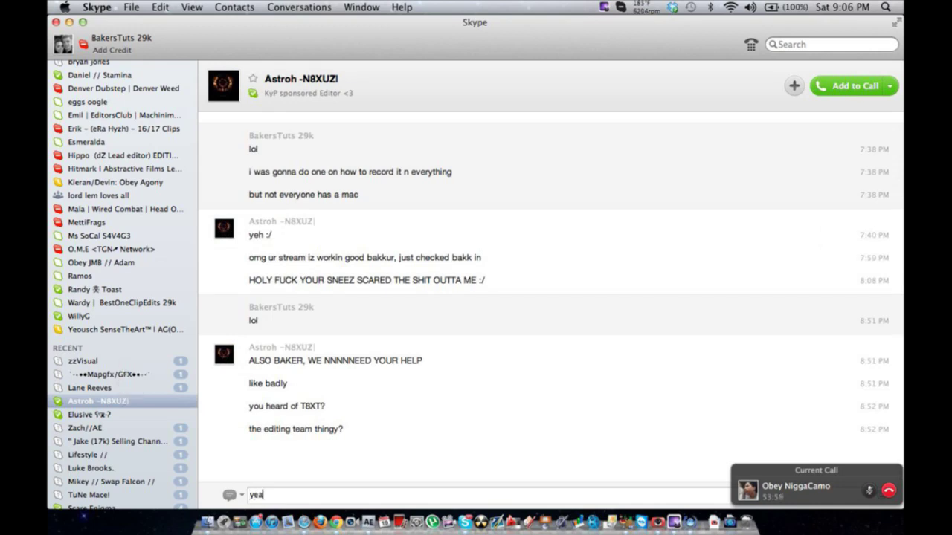
key(Return)
- Open the recent Skype chat containing Vortex FX.mp4, view its gyazo.com link in Chrome and close that tab
scroll(100, 412, down, 5)
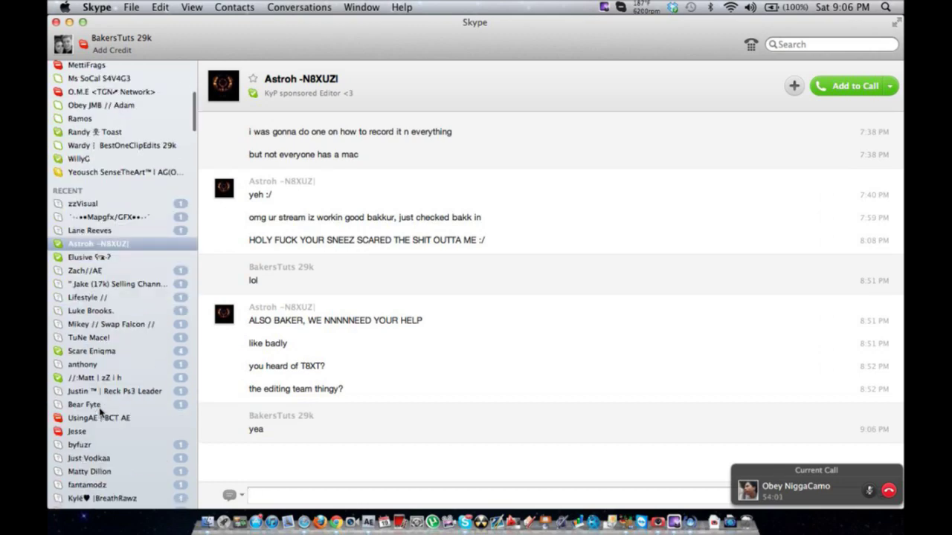
click(124, 352)
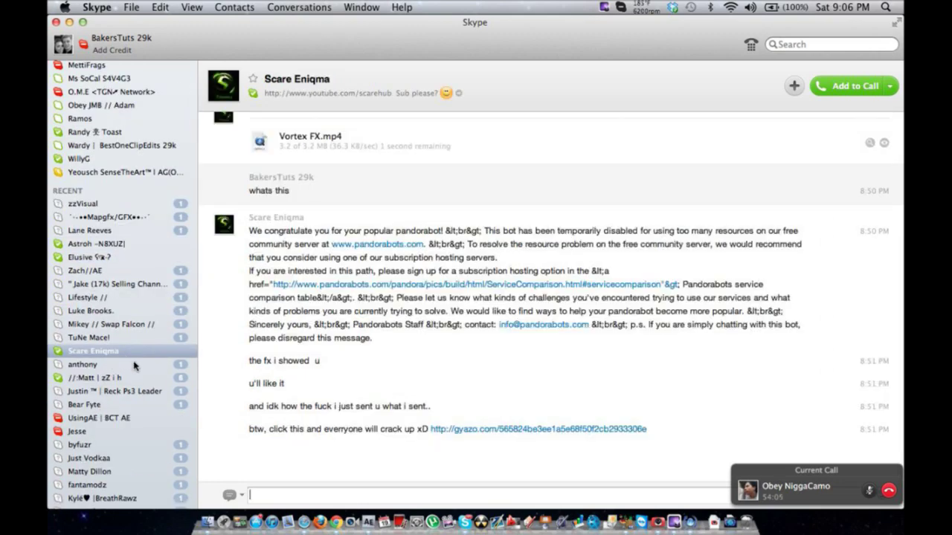
scroll(483, 395, up, 1)
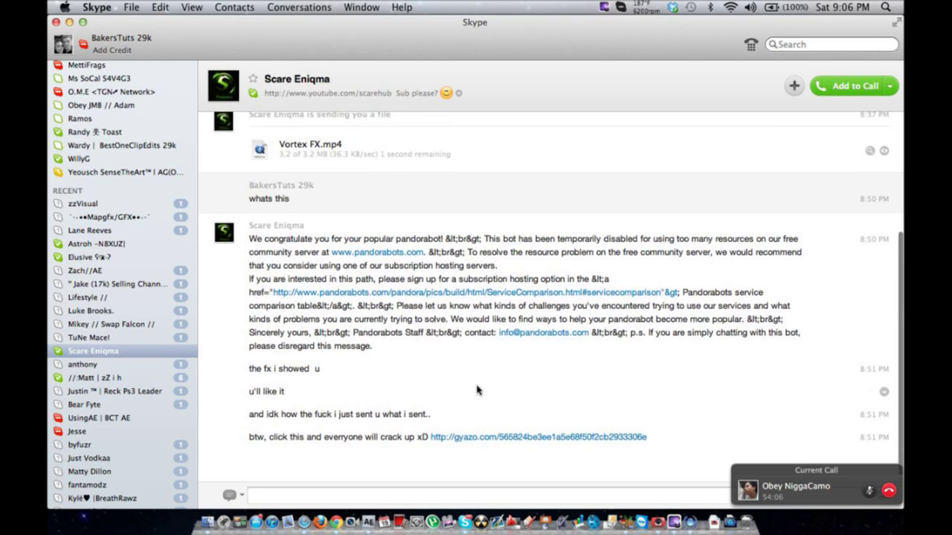
click(505, 441)
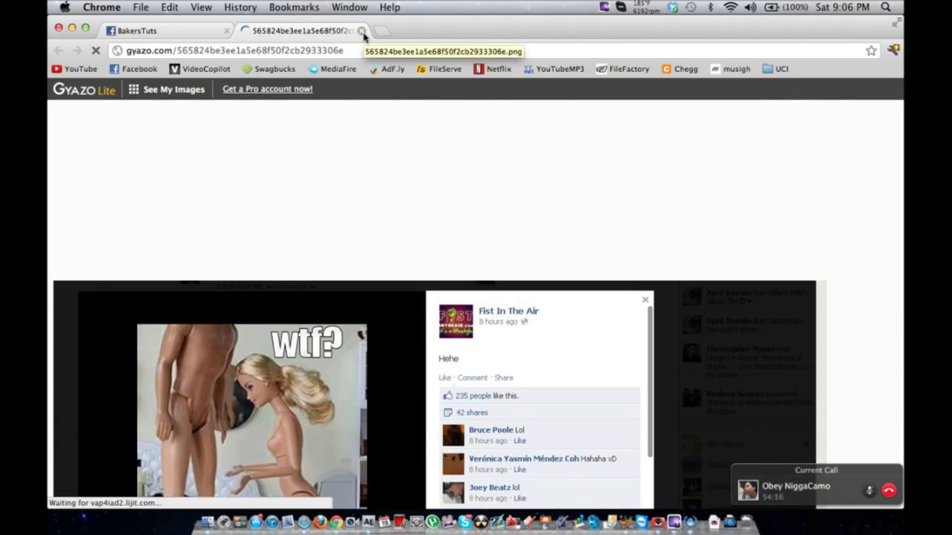
scroll(371, 175, down, 1)
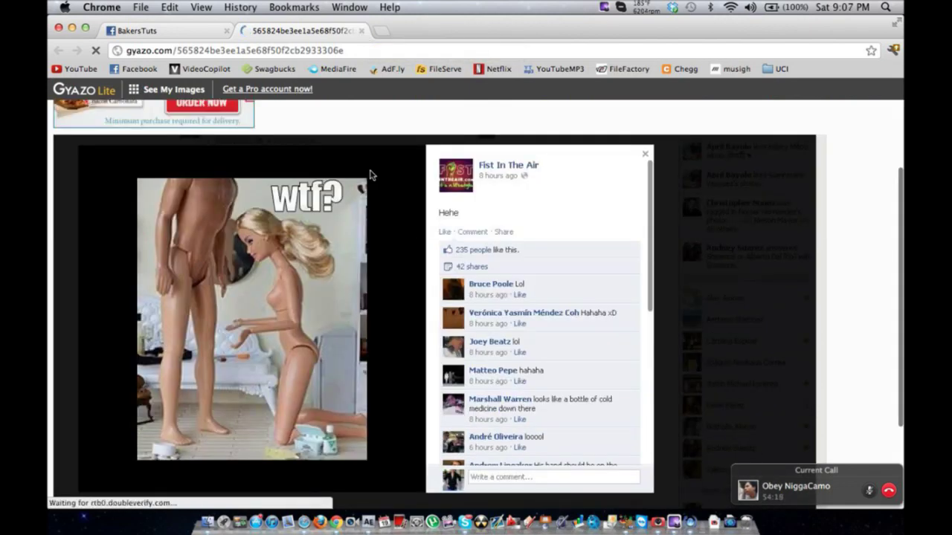
click(362, 31)
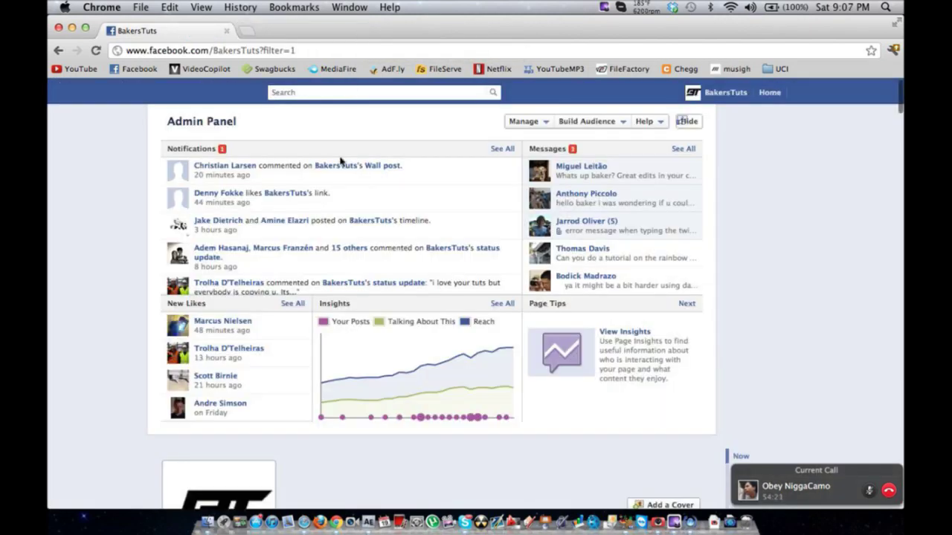
- Return to the Skype chat containing the gyazo.com link and send the reply "werido"
key(ctrl+Right)
key(ctrl+Right)
text(w)
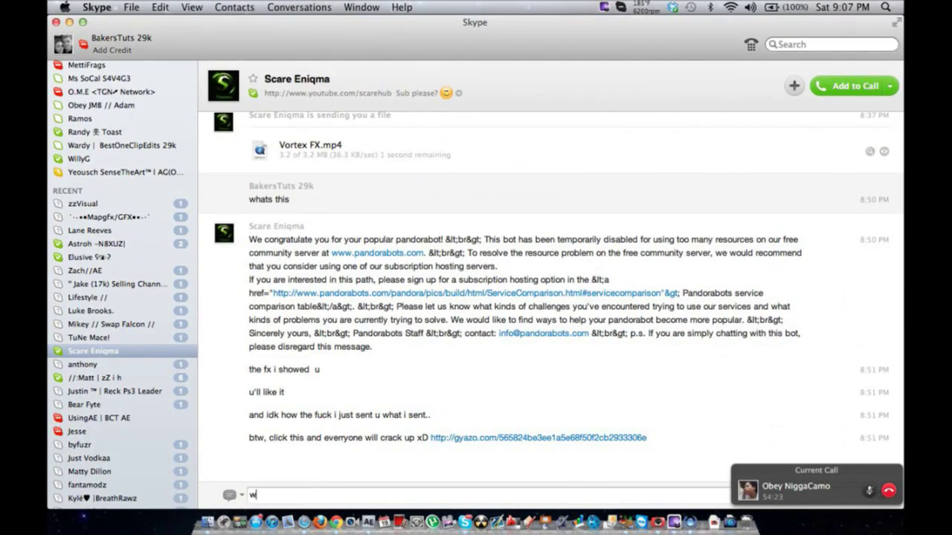
text(erido)
key(Return)
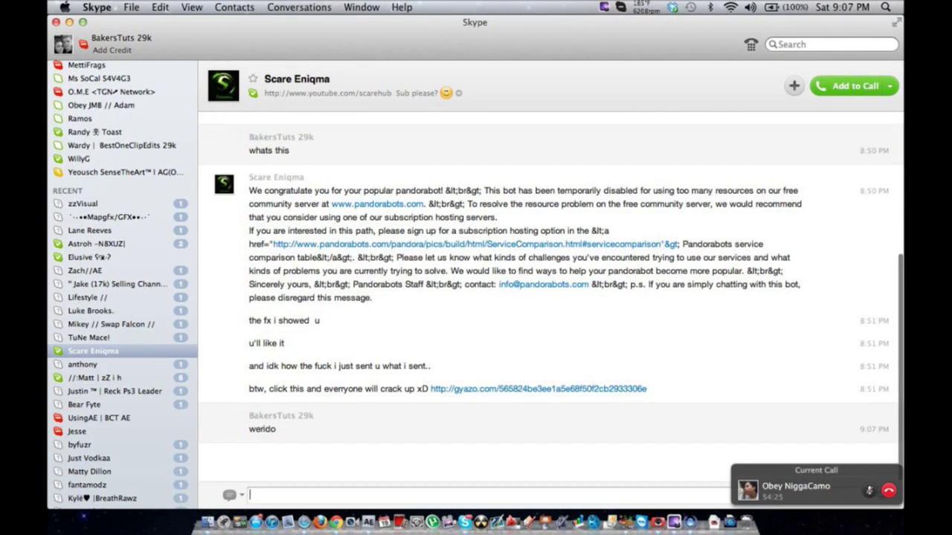
- Open the unread Skype chat from the contact watching the livestream, checking the YouTube live comments in between
click(156, 379)
key(ctrl+Left)
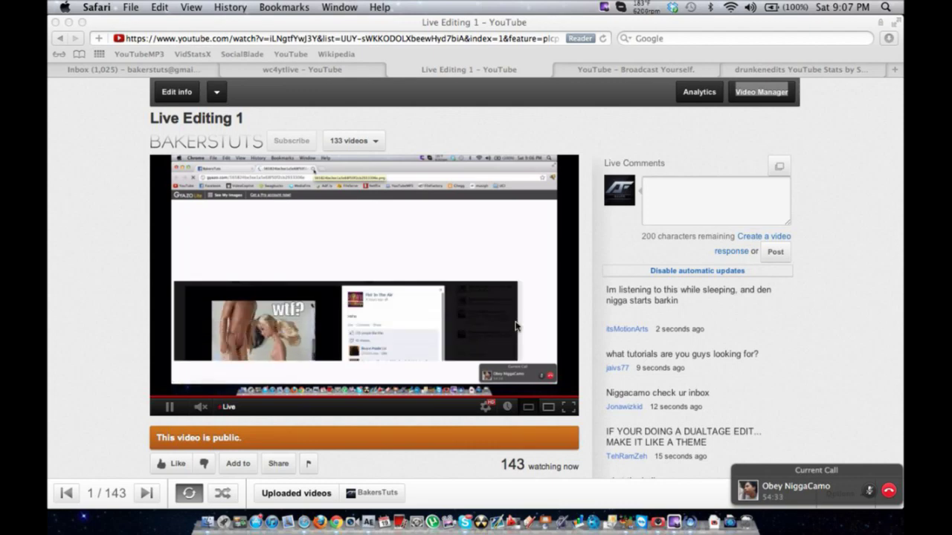
key(ctrl+Right)
key(ctrl+Left)
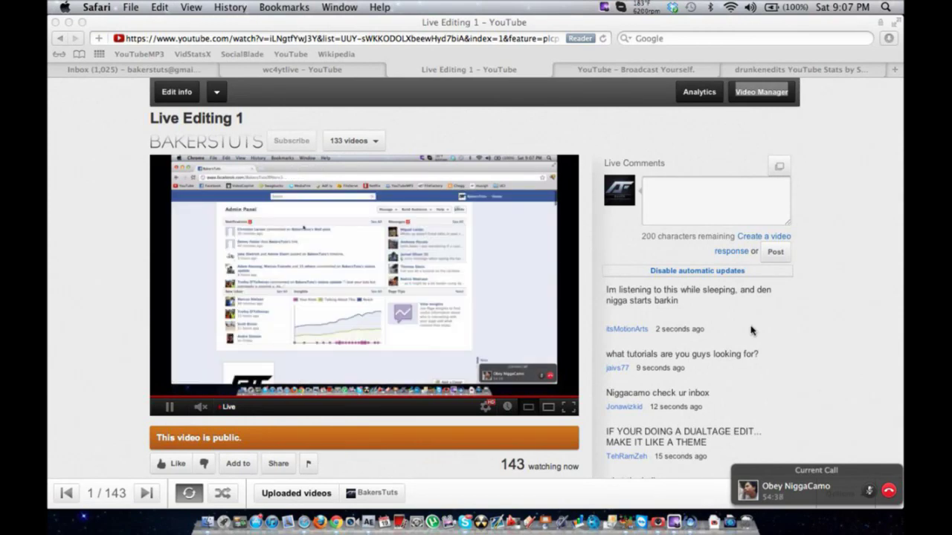
key(ctrl+Right)
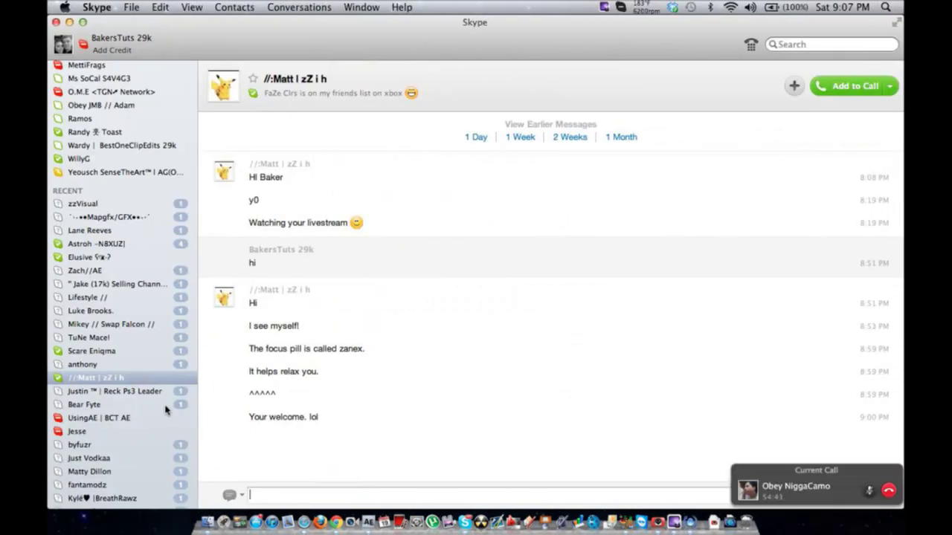
- Return to the recent Skype chat containing the gyazo.com link and send the reply "what is that"
click(167, 352)
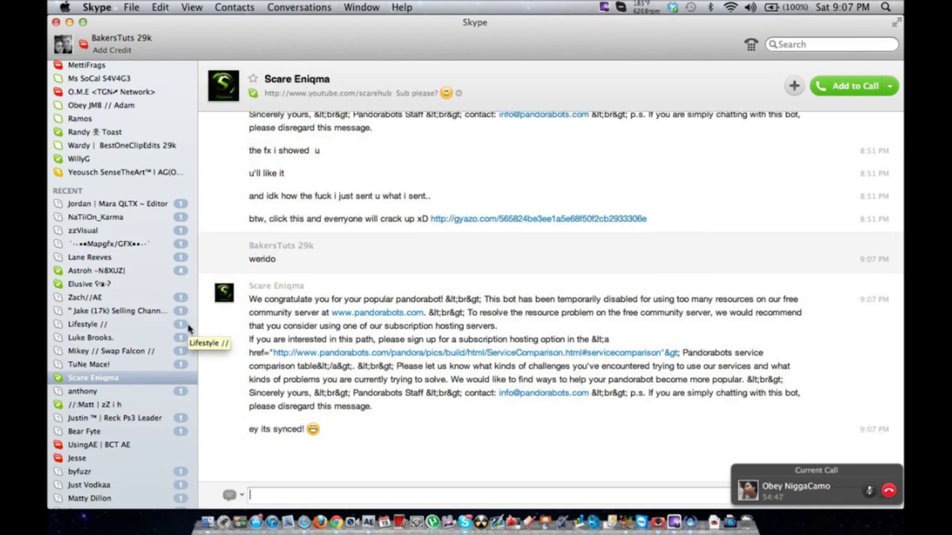
text(what is that)
key(Return)
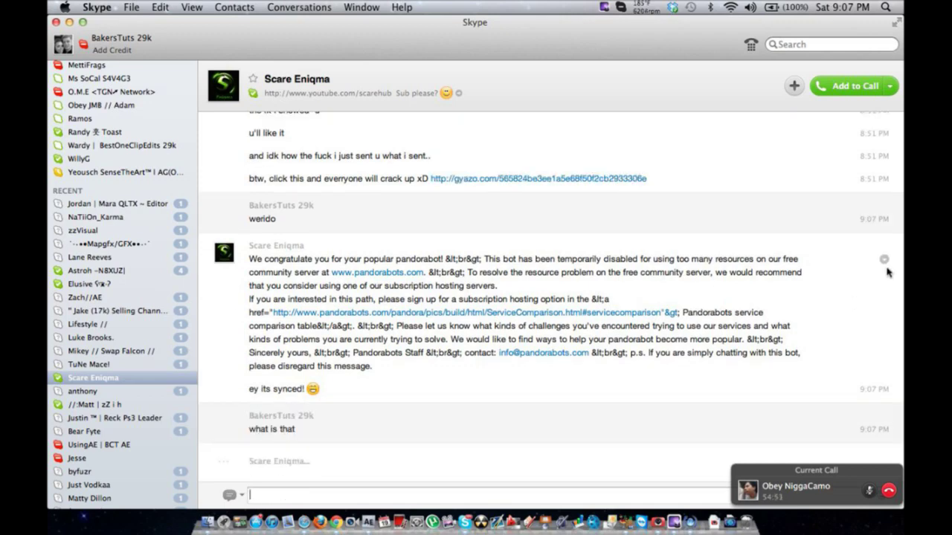
- Quote the contact's Pandorabots message back in the chat and follow it with the message "u sent that"
click(882, 261)
click(874, 278)
key(Return)
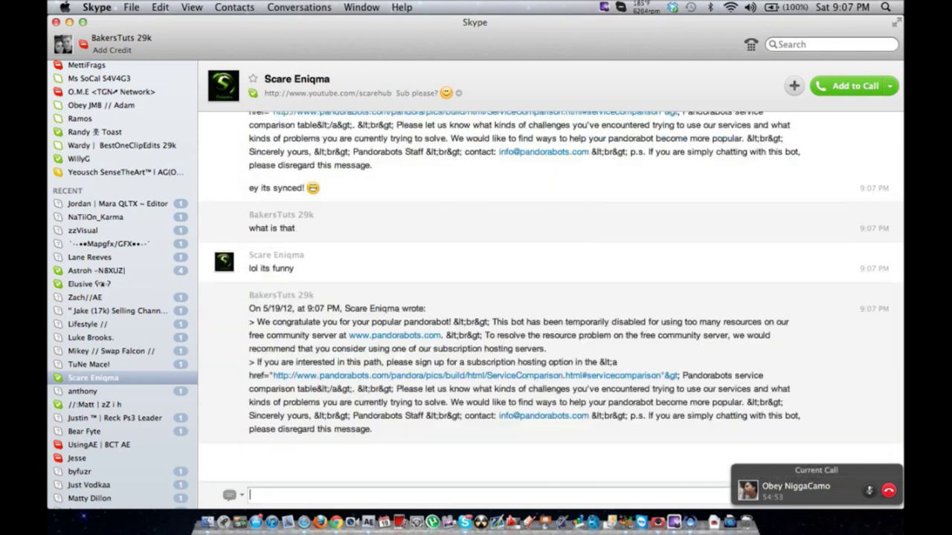
text(u sent that)
key(Return)
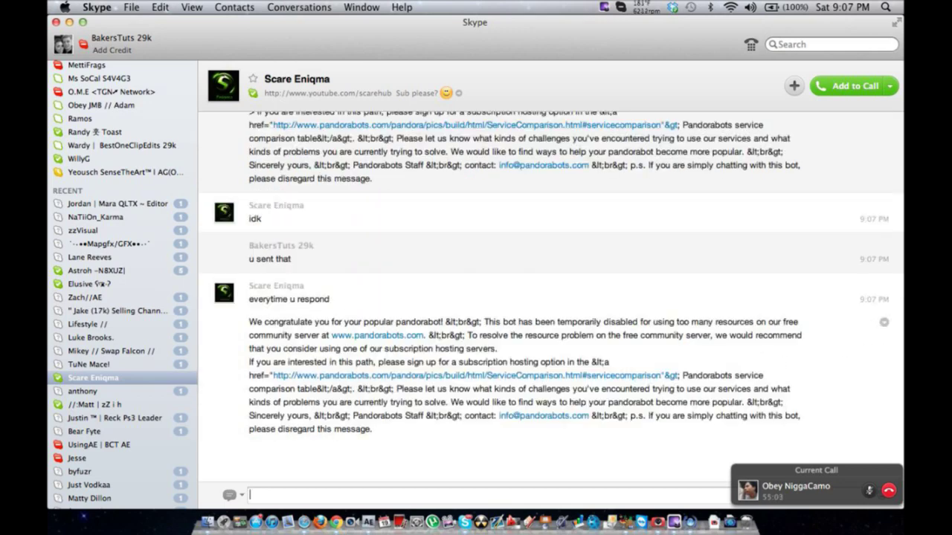
- Reply "u just did it again" to the repeated Pandorabots message and send "-_-" in the same chat
click(884, 325)
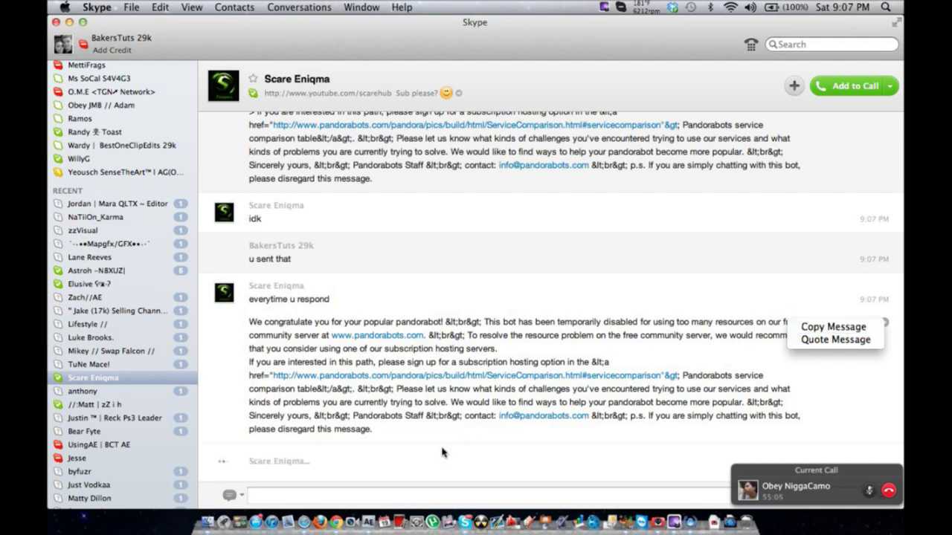
click(428, 495)
text(u just did it ag)
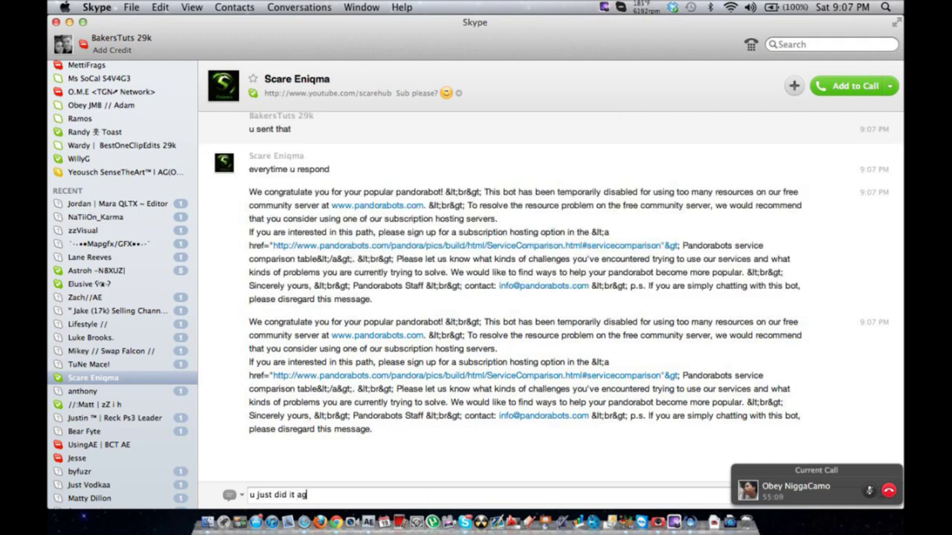
text(ain)
key(Return)
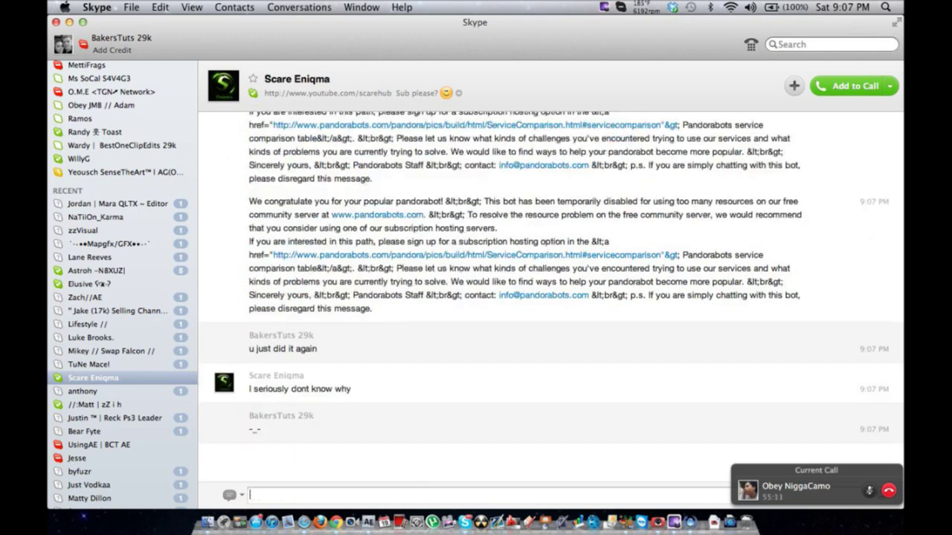
text(-_-)
key(Return)
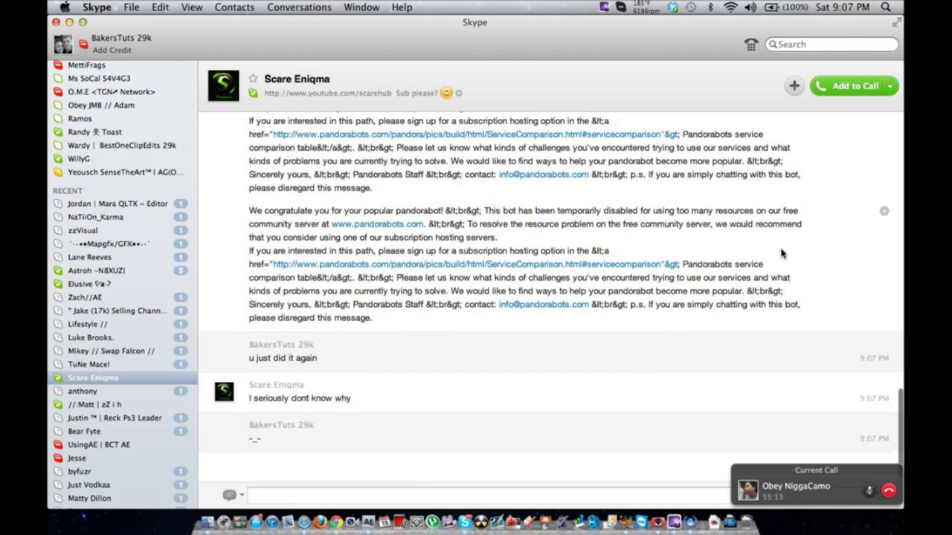